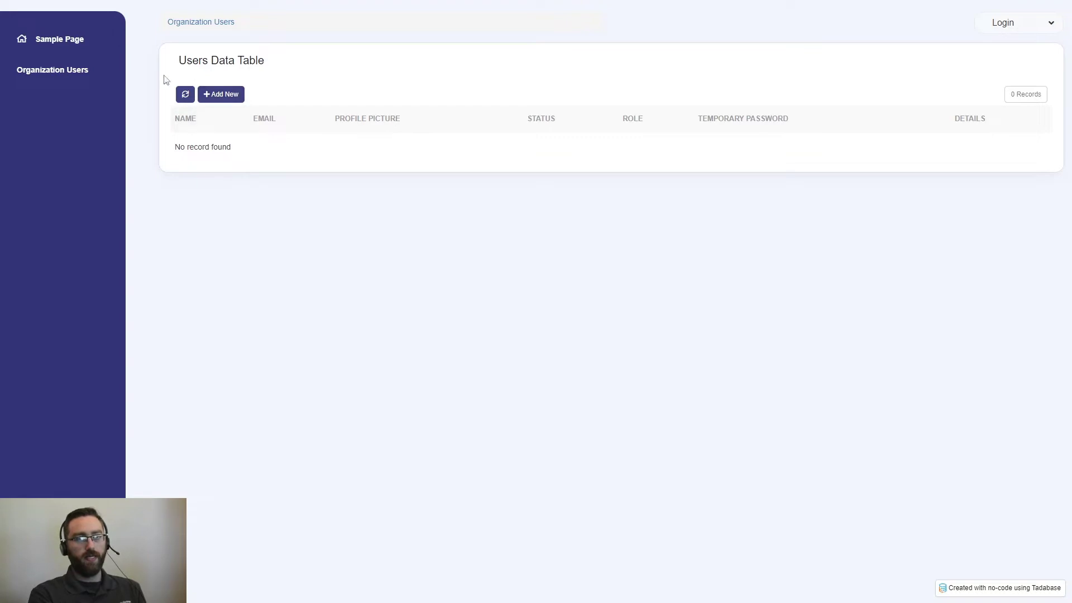
# Add a new user with the user's name and the Default Role, and save the record.
pyautogui.click(217, 96)
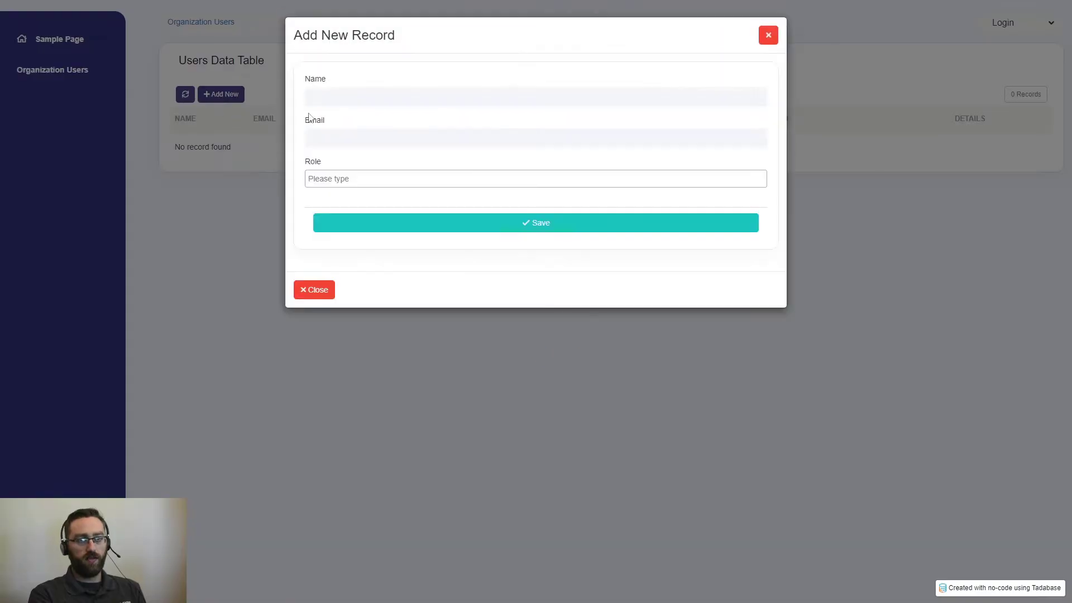
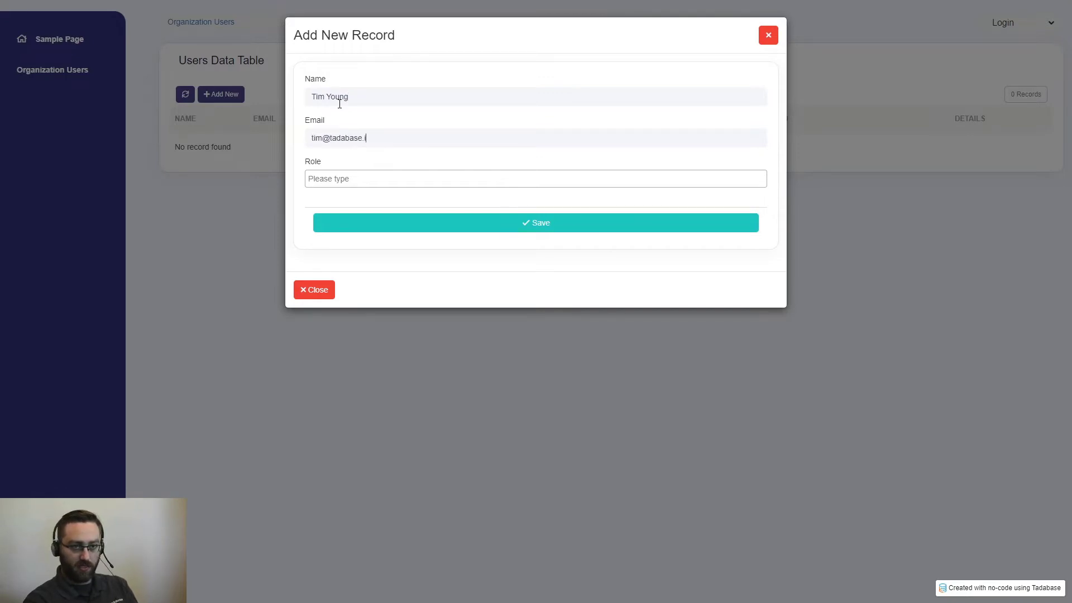
pyautogui.press('Tab')
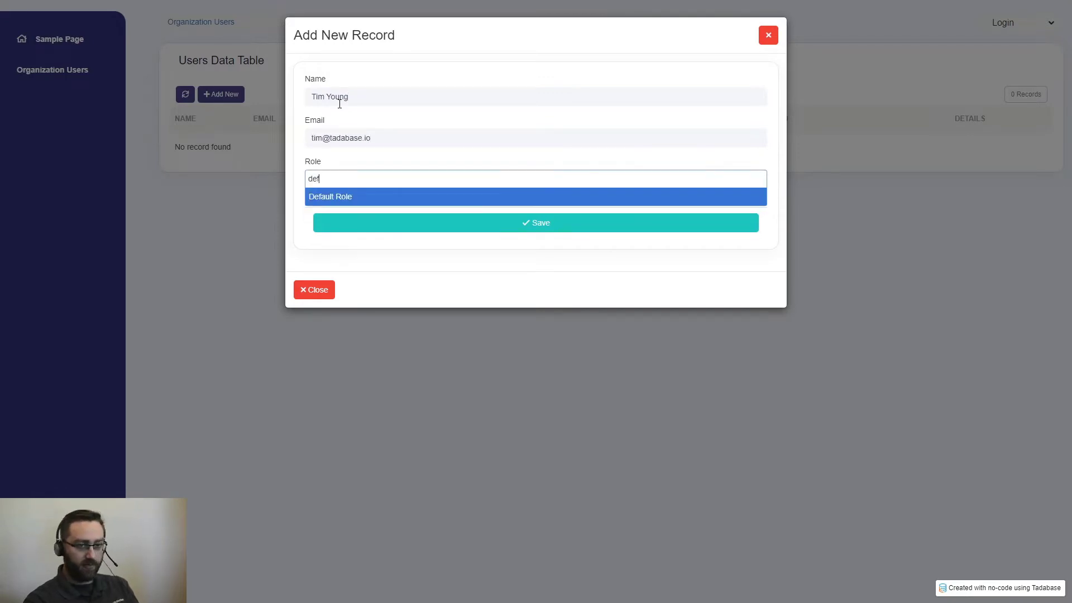
pyautogui.click(338, 200)
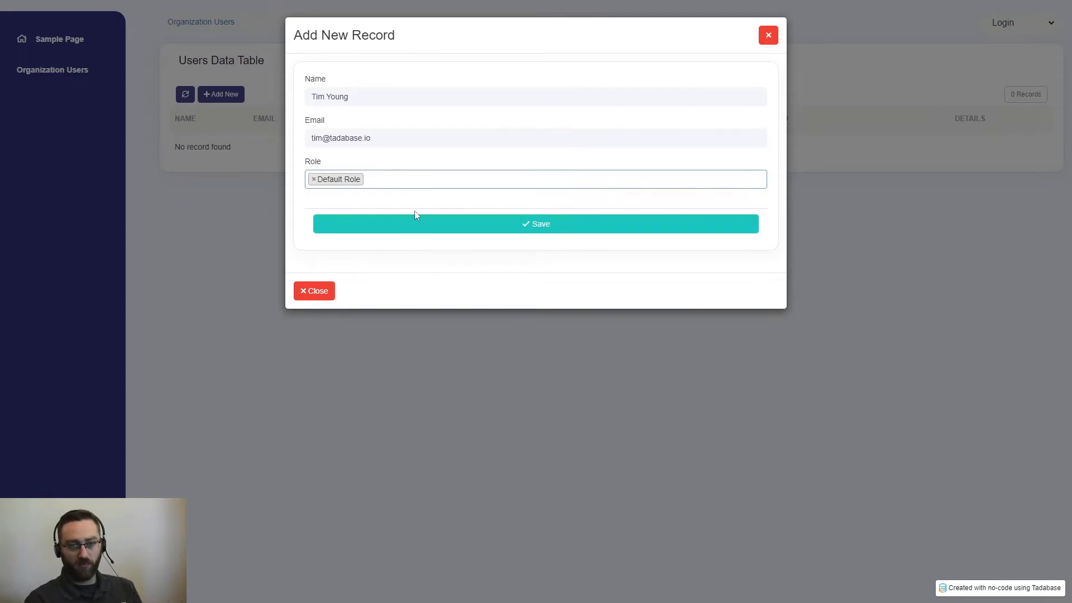
pyautogui.click(406, 231)
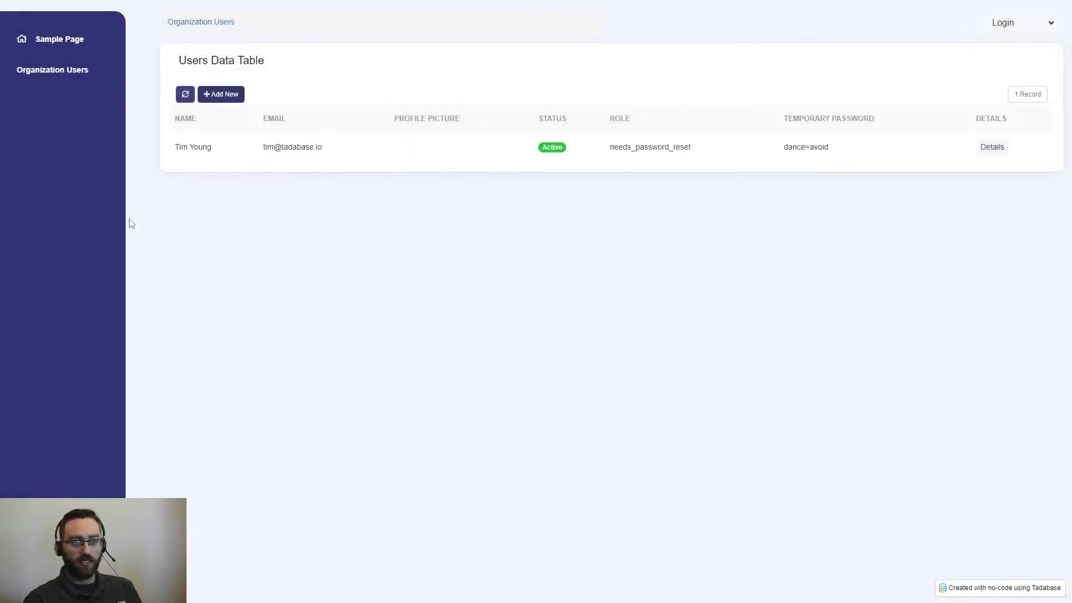
# Highlight the record's needs_password_reset role and generated temporary password, then go to the account email.
pyautogui.moveTo(692, 146); pyautogui.dragTo(622, 193)
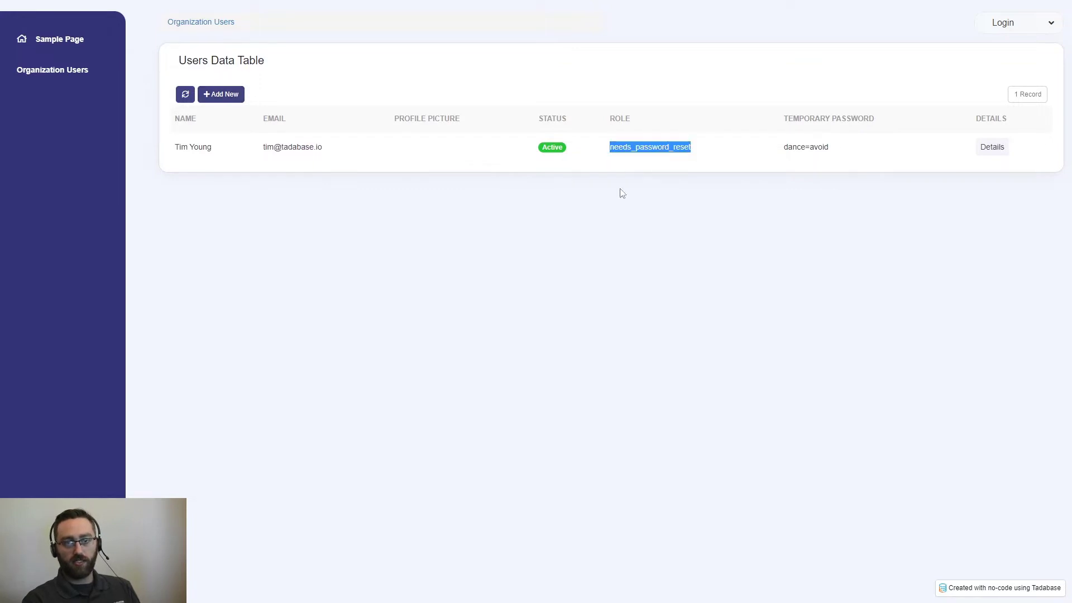
pyautogui.click(722, 161)
pyautogui.moveTo(831, 154); pyautogui.dragTo(785, 158)
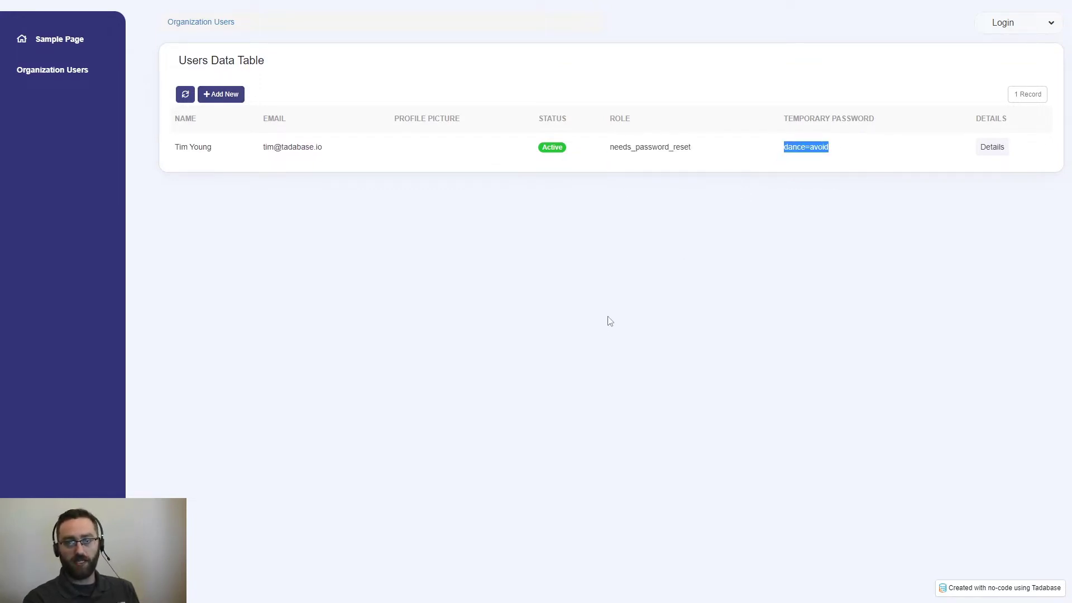
pyautogui.click(481, 343)
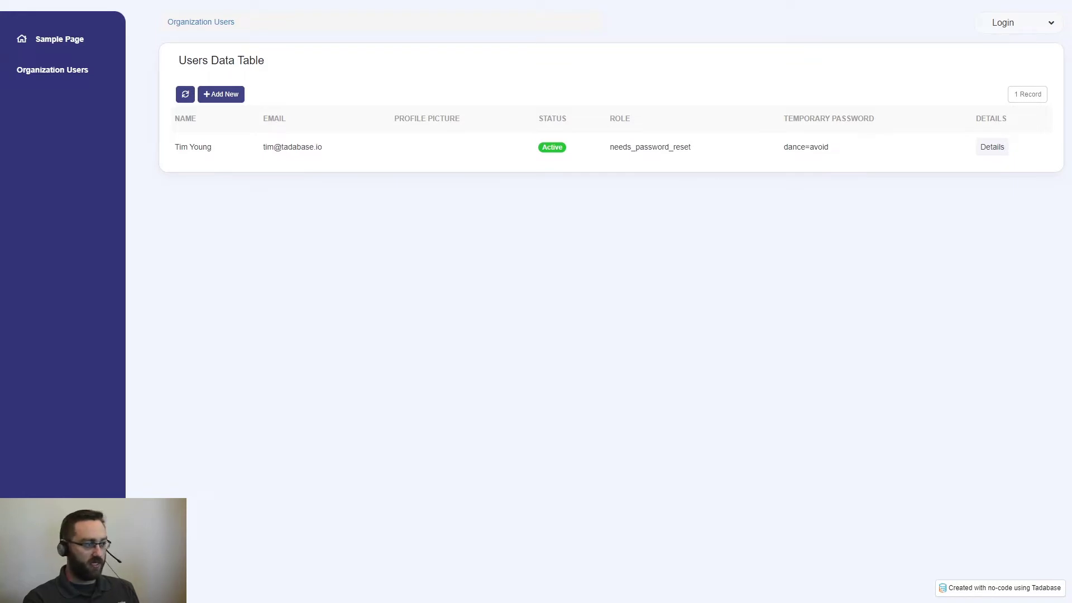
pyautogui.hotkey('ctrl', 'Tab')
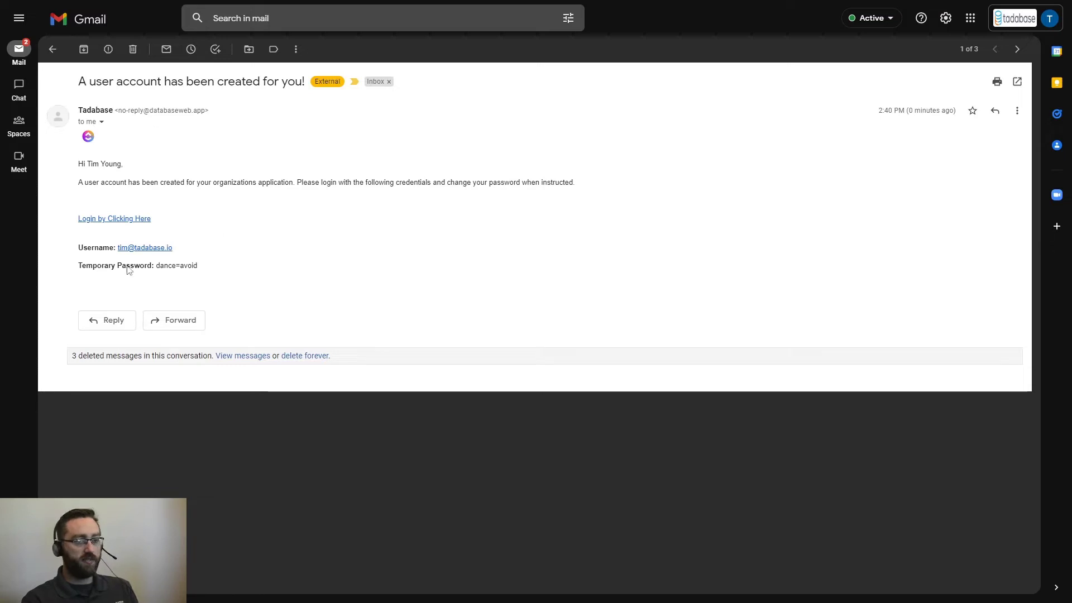
# Highlight the temporary password in the email and follow its login link.
pyautogui.moveTo(197, 264); pyautogui.dragTo(157, 266)
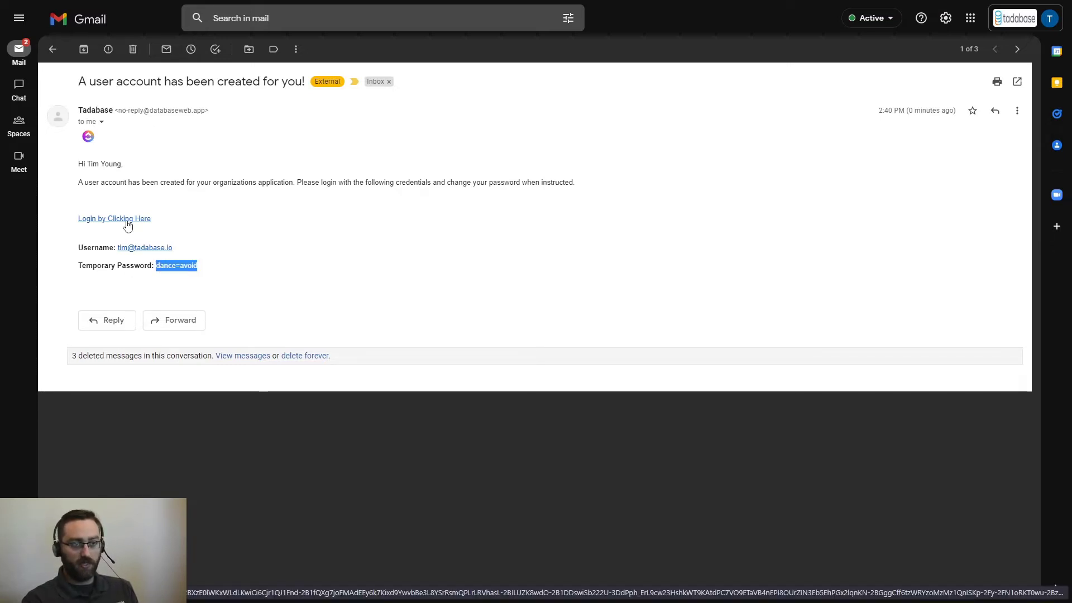
pyautogui.click(103, 225)
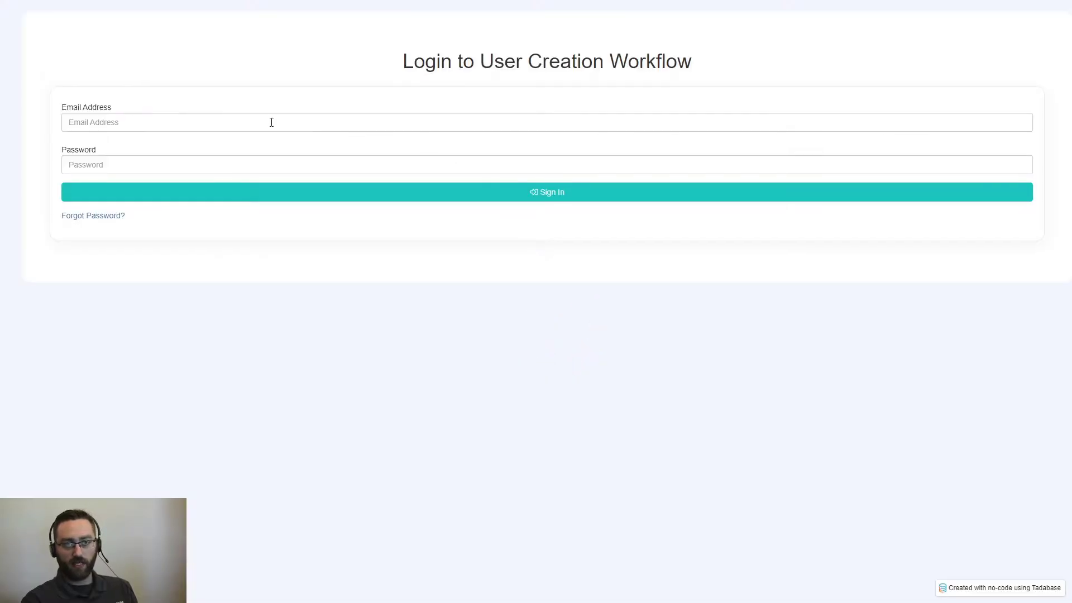
# Sign in with the new user's email address and the pasted temporary password.
pyautogui.click(218, 125)
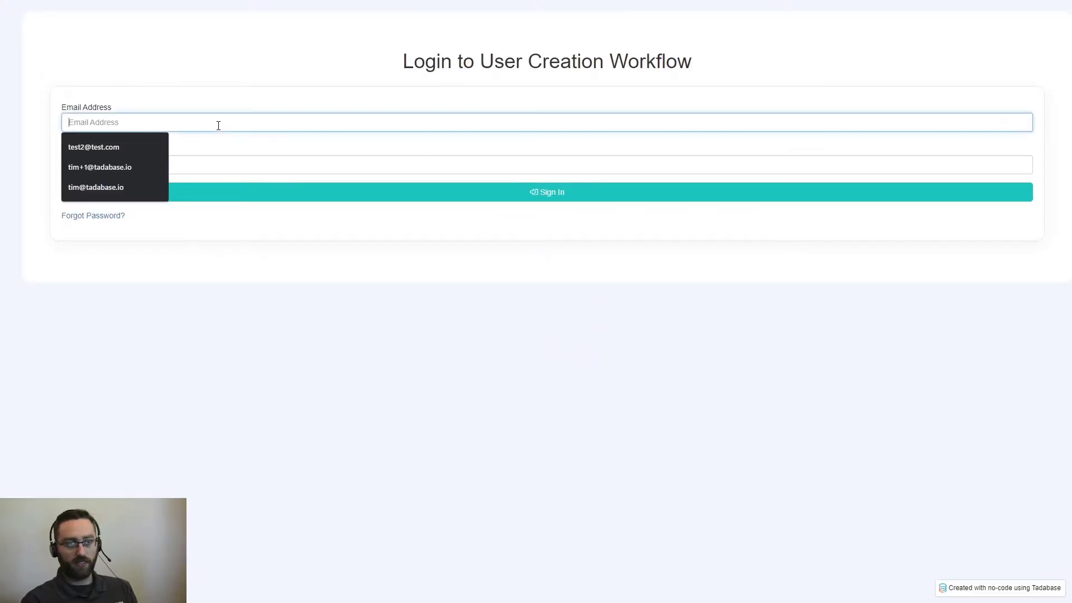
pyautogui.press('Tab')
pyautogui.hotkey('ctrl', 'v')
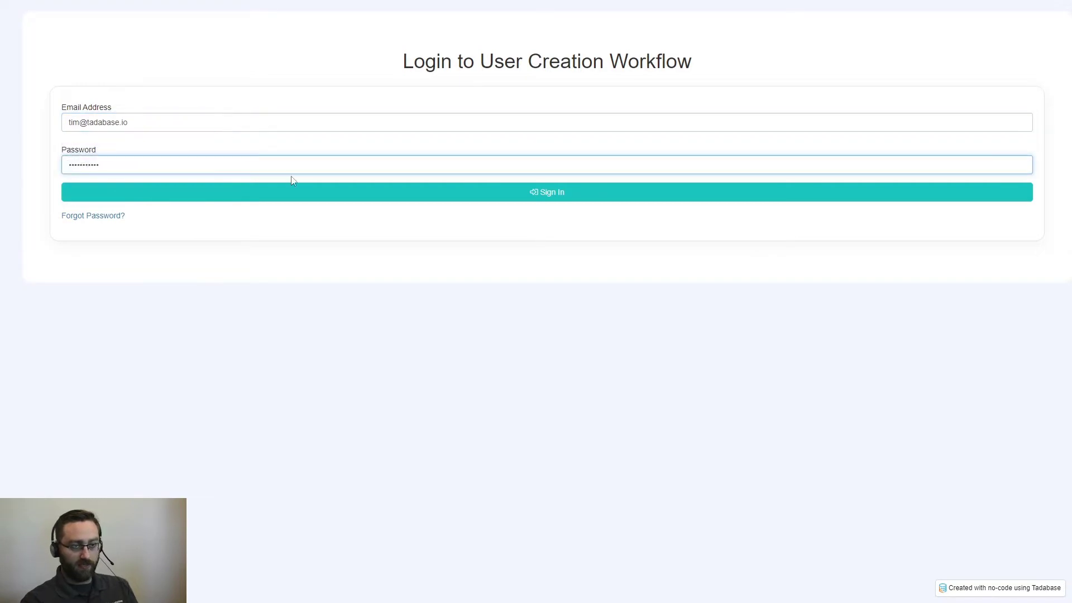
pyautogui.click(307, 192)
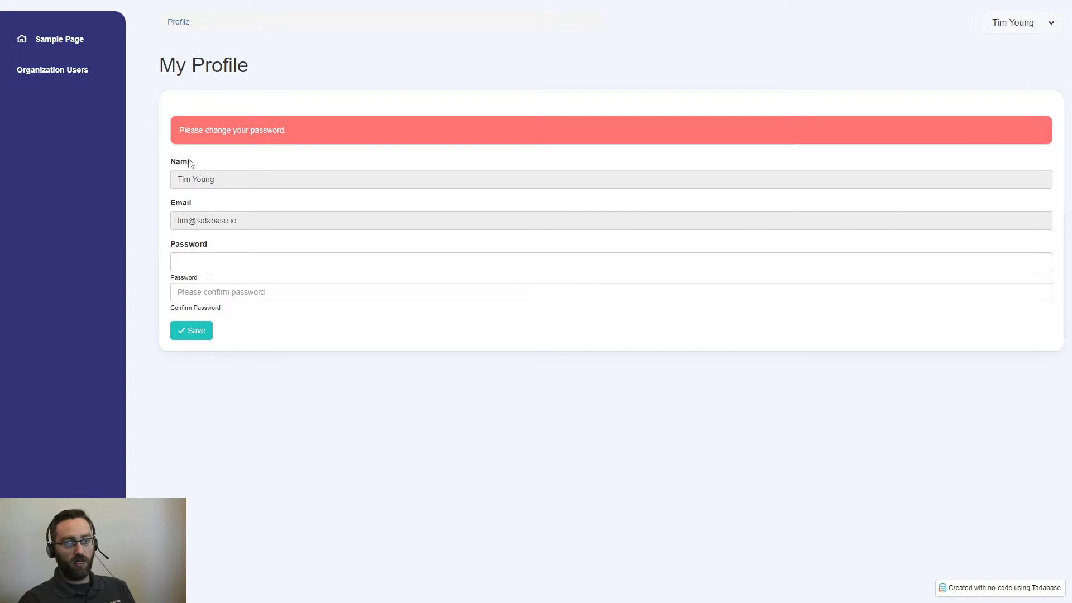
pyautogui.moveTo(281, 133); pyautogui.dragTo(172, 133)
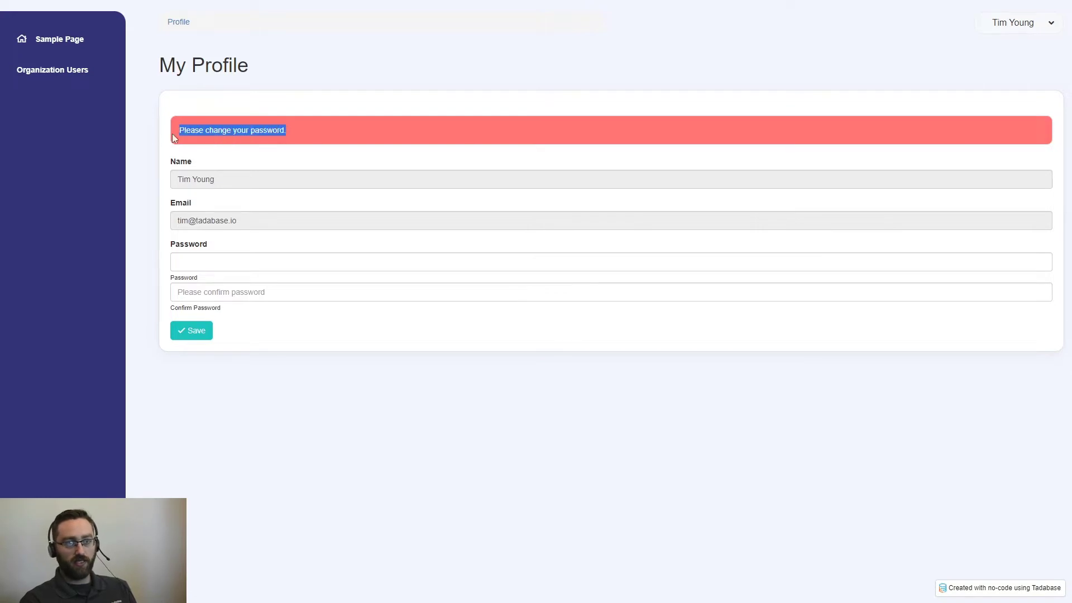
pyautogui.click(208, 261)
pyautogui.click(210, 290)
pyautogui.write('test')
pyautogui.click(192, 335)
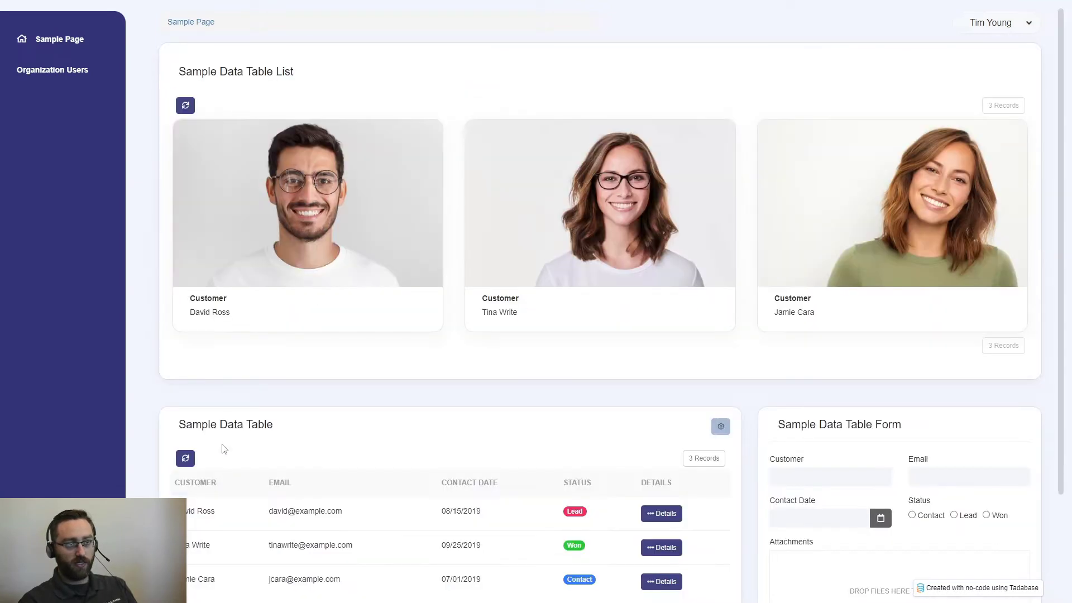
# Open the signed-in user's account menu at top right to log the test user out.
pyautogui.scroll(-2, 266, 365)
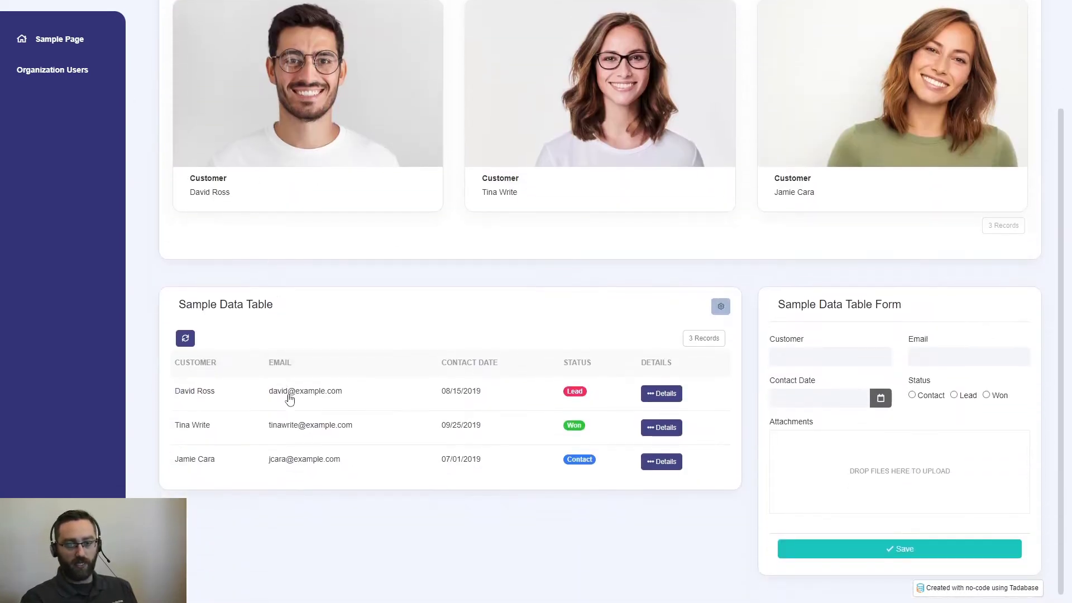
pyautogui.scroll(2, 399, 454)
pyautogui.click(1002, 22)
pyautogui.click(999, 23)
pyautogui.click(997, 25)
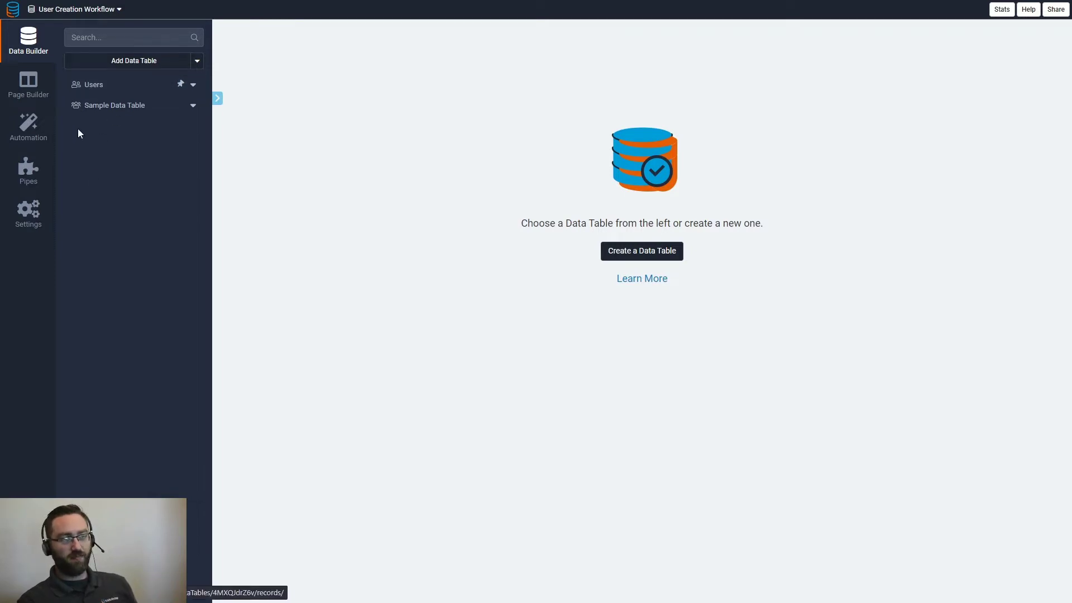
# Open the Users table's records from the Data Builder sidebar.
pyautogui.click(107, 89)
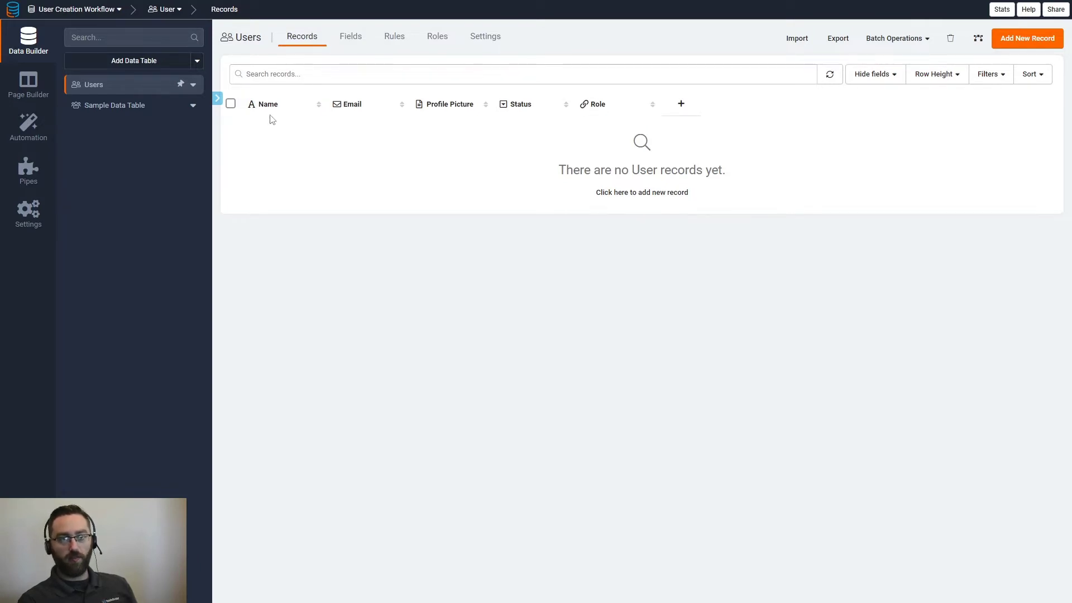
# Create a plain Text field named Temporary Password in Users, then widen its records column.
pyautogui.click(343, 40)
pyautogui.click(251, 65)
pyautogui.click(254, 84)
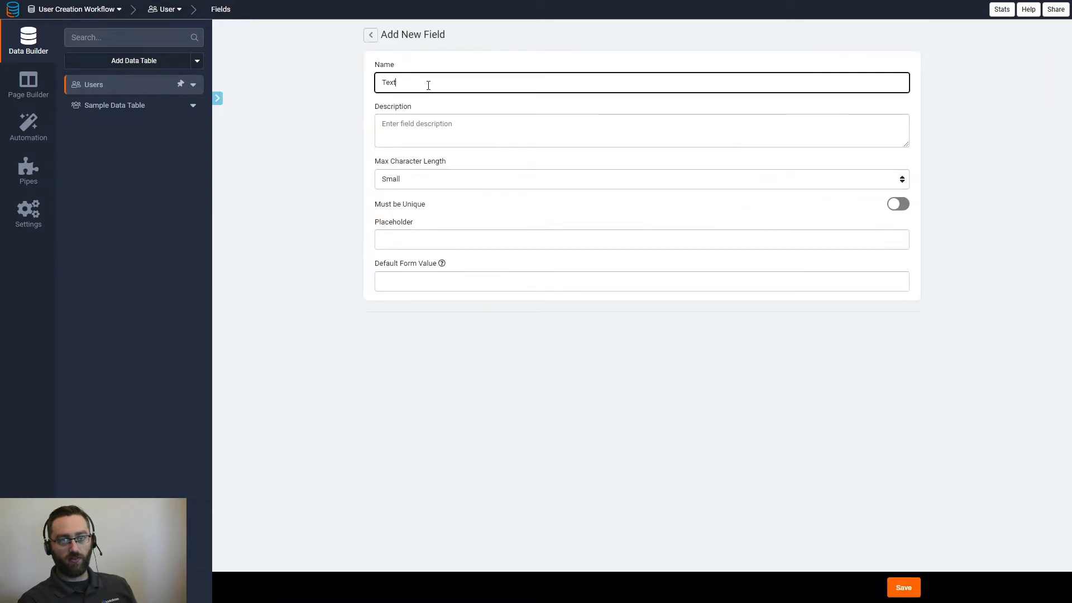
pyautogui.write('Password')
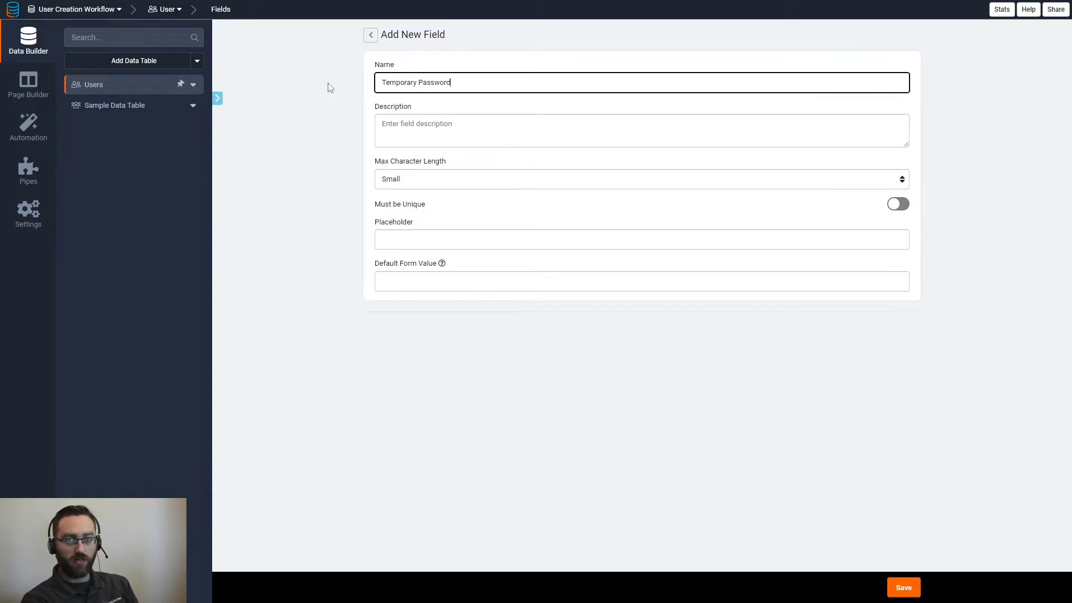
pyautogui.click(903, 587)
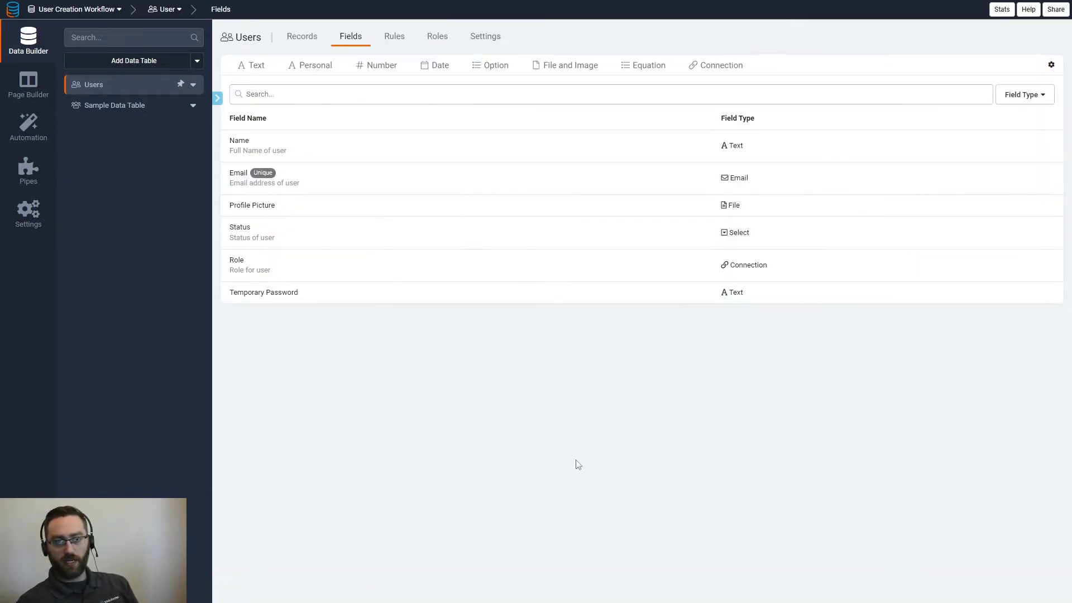
pyautogui.click(300, 37)
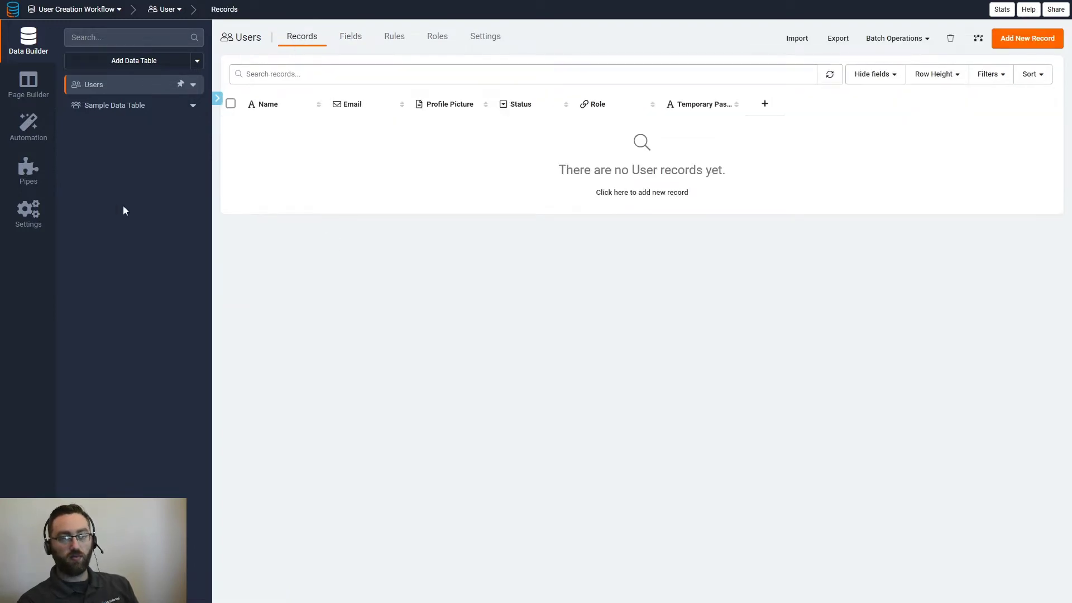
pyautogui.moveTo(742, 105); pyautogui.dragTo(777, 107)
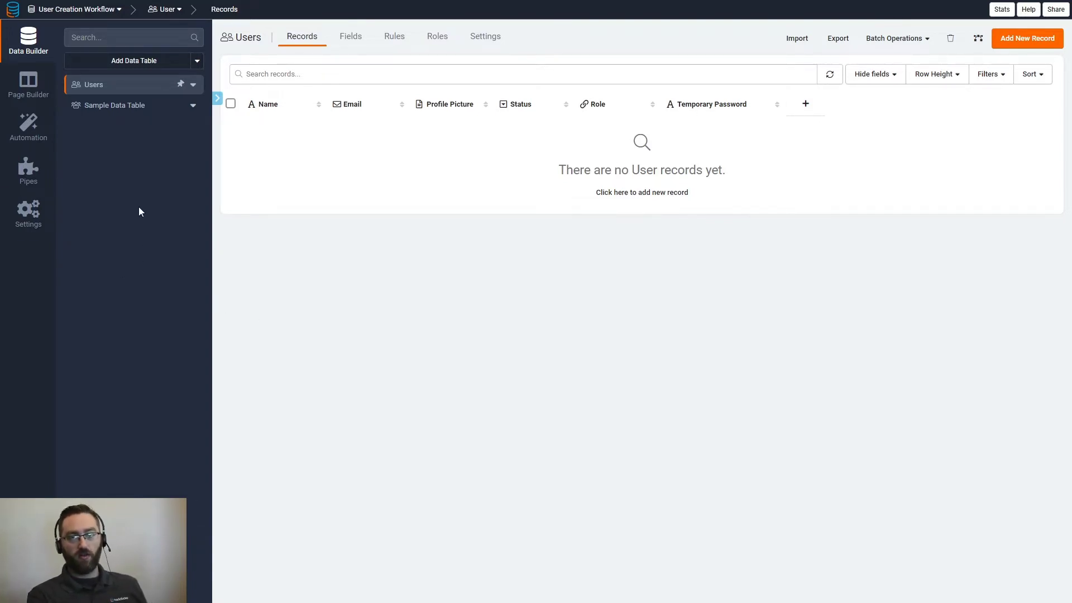
# Search the pipes for 'tadaba' and open the Tadabase Text Utilities pipe's details.
pyautogui.click(28, 170)
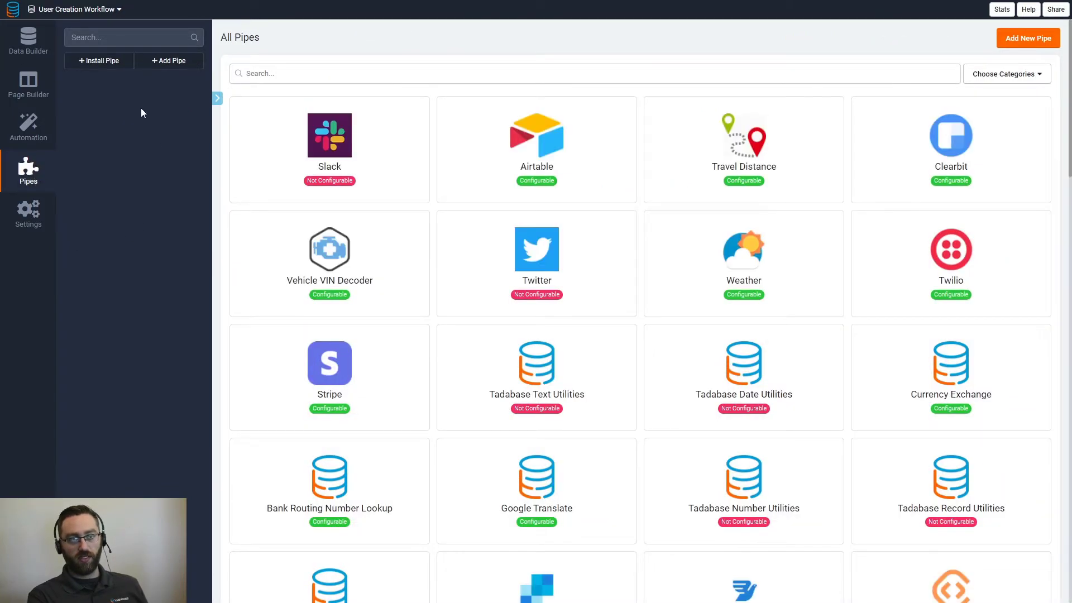
pyautogui.click(297, 70)
pyautogui.write('tadabase')
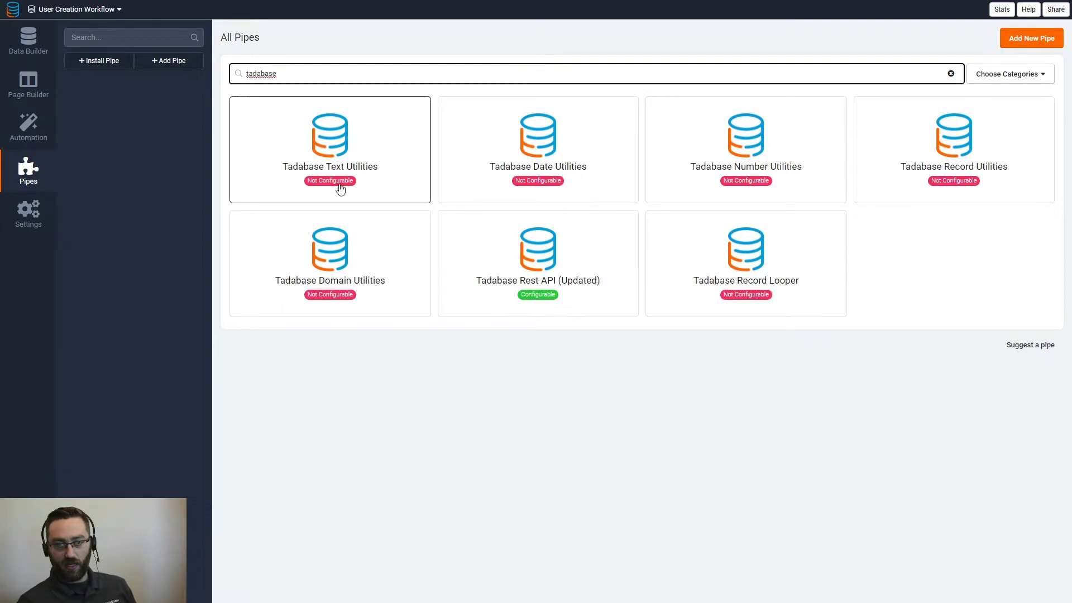
pyautogui.click(330, 139)
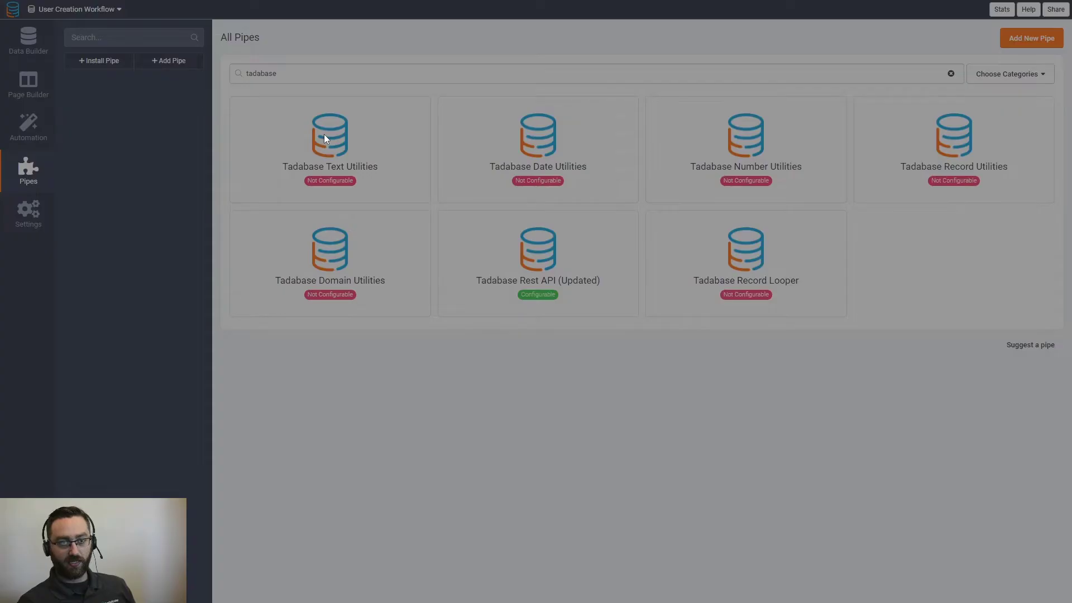
pyautogui.scroll(-2, 620, 150)
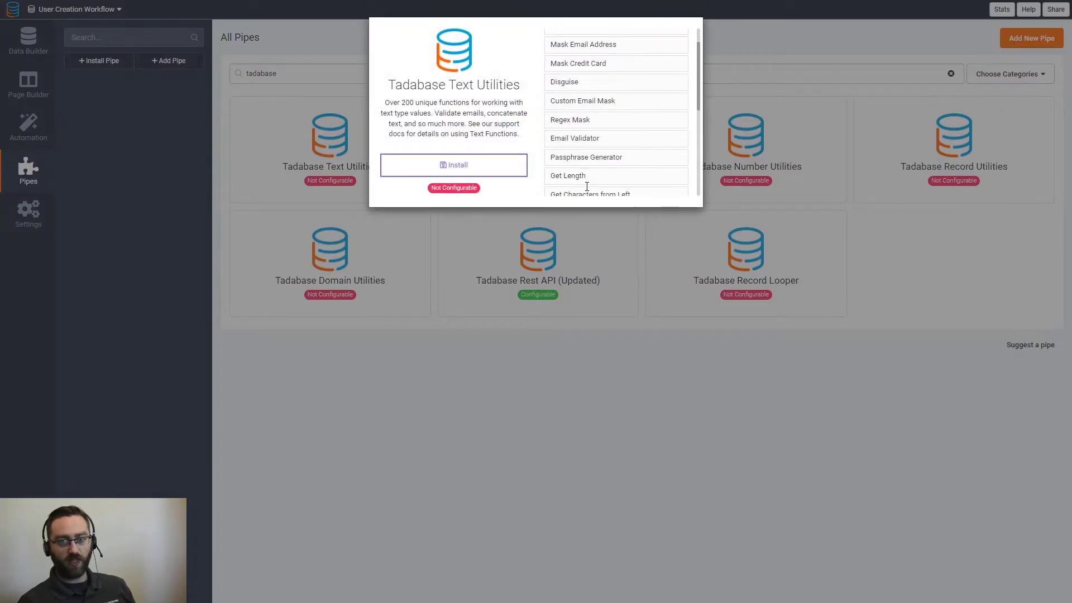
pyautogui.moveTo(624, 135); pyautogui.dragTo(553, 134)
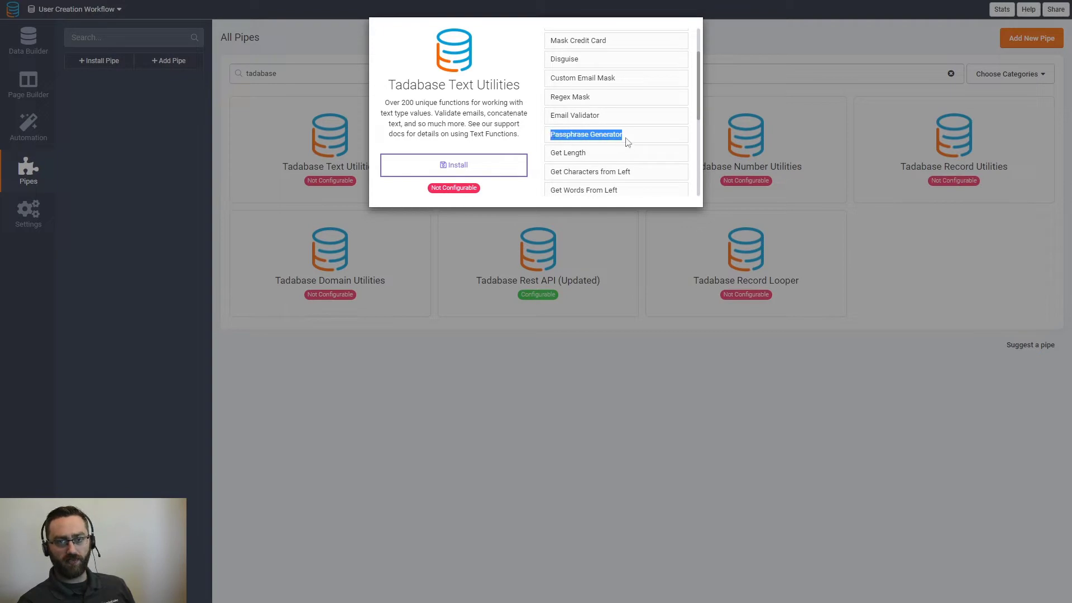
# Install Tadabase Text Utilities and view its list of API calls.
pyautogui.click(473, 165)
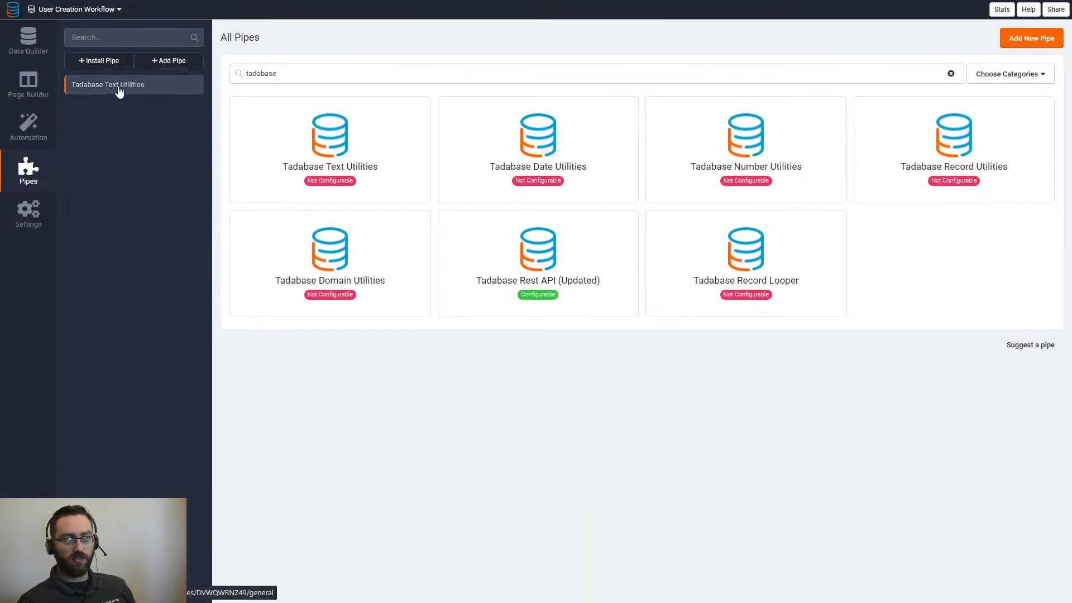
pyautogui.click(119, 86)
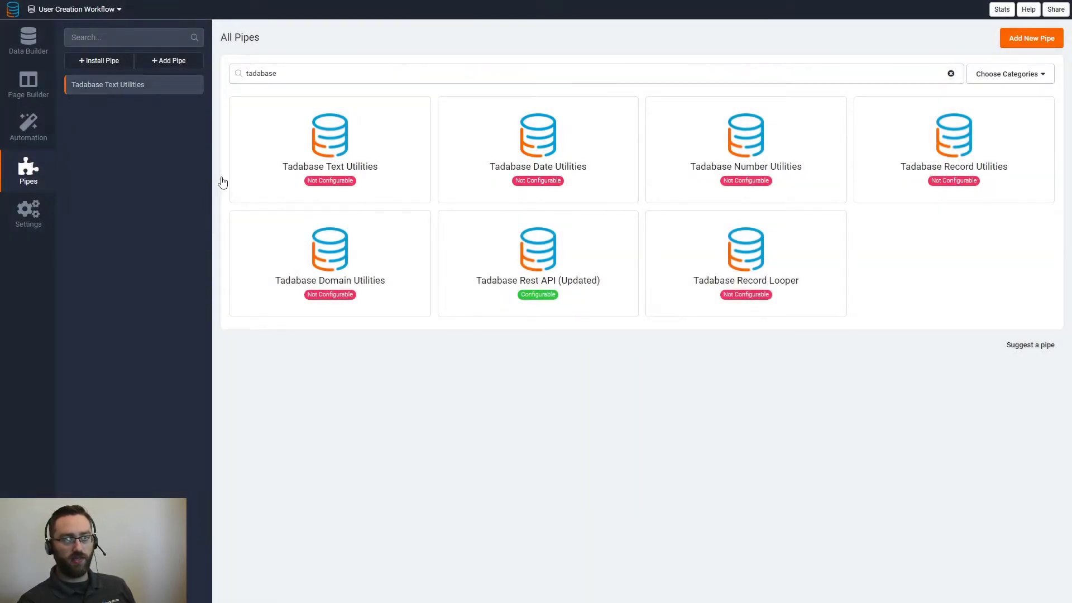
pyautogui.click(416, 38)
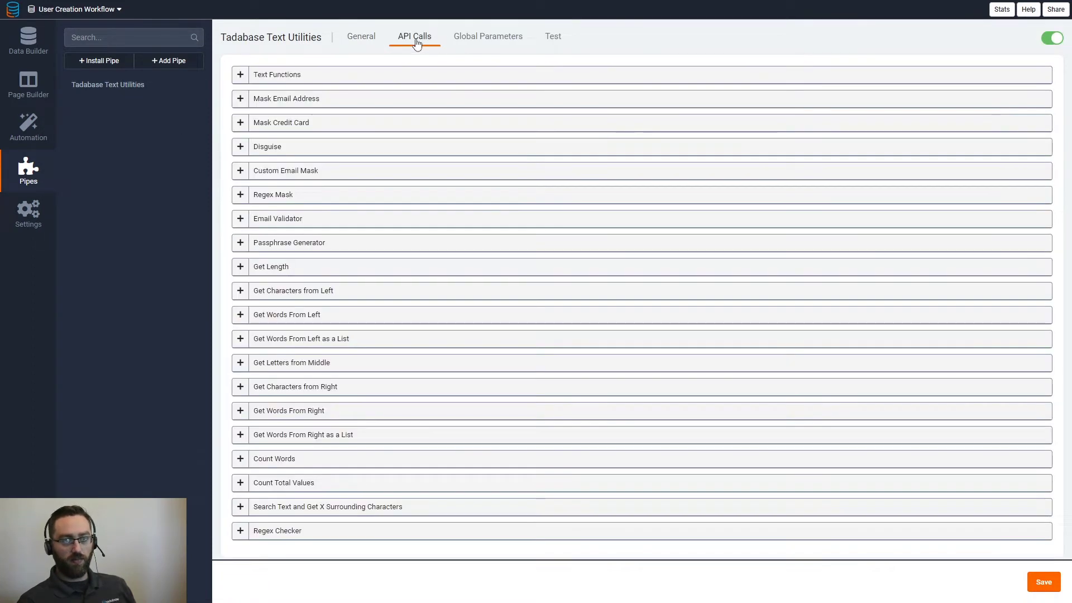
# Expand Passphrase Generator and review its Letters and Disable Separator parameter defaults.
pyautogui.click(240, 243)
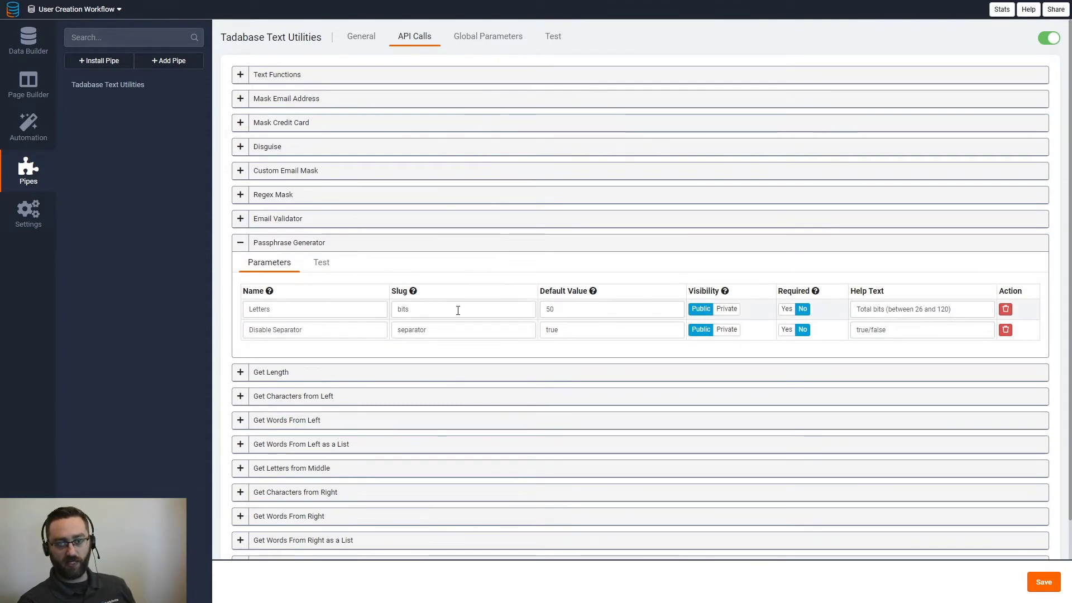
pyautogui.click(578, 333)
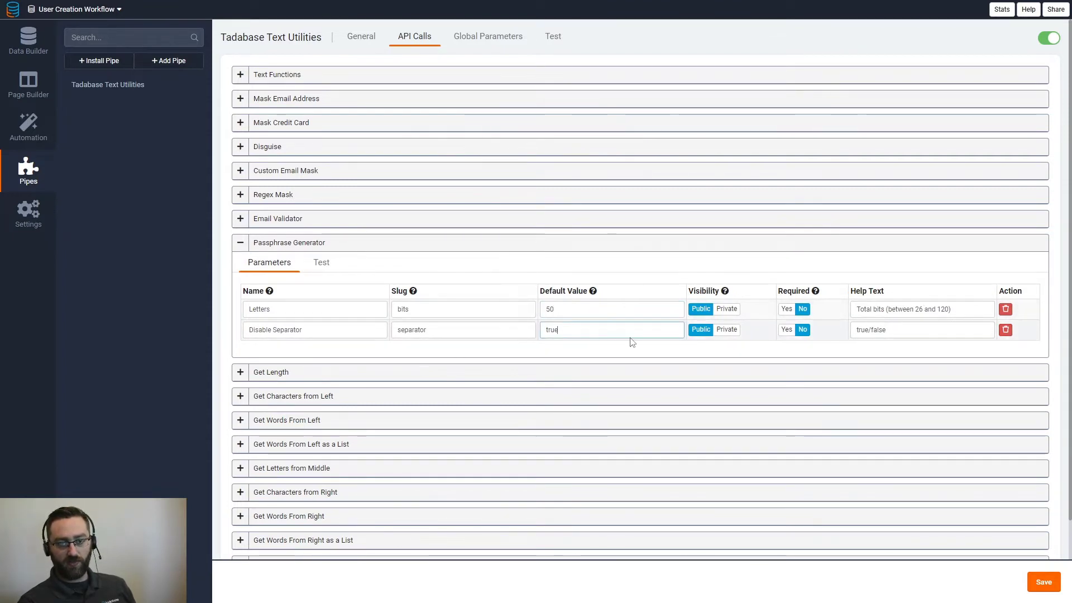
pyautogui.click(854, 309)
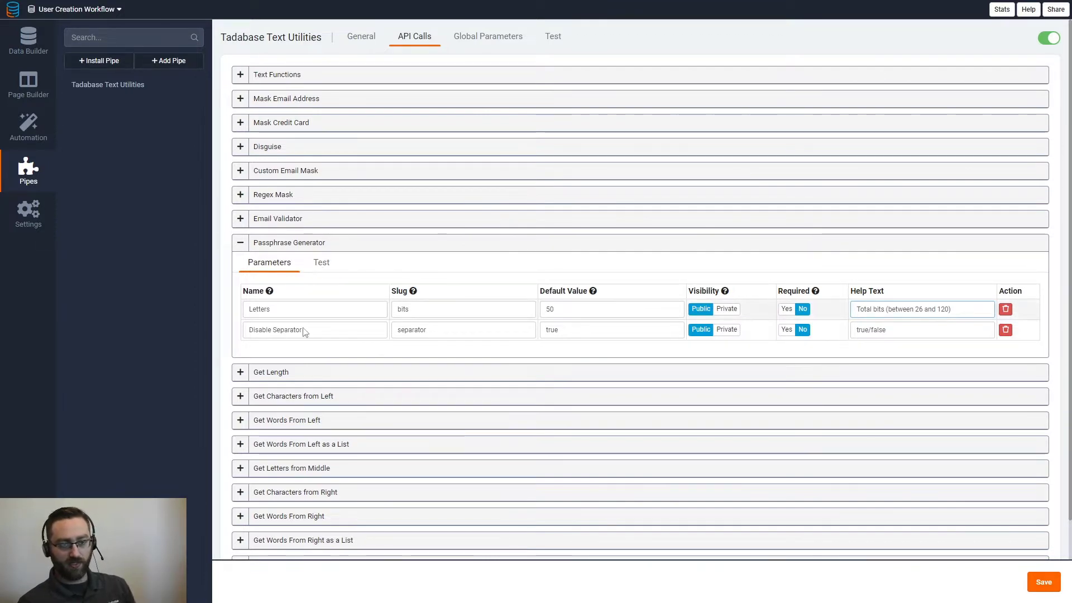
pyautogui.click(586, 331)
# Test the Passphrase Generator with Letters set to 50 and inspect the generated passphrase.
pyautogui.click(323, 262)
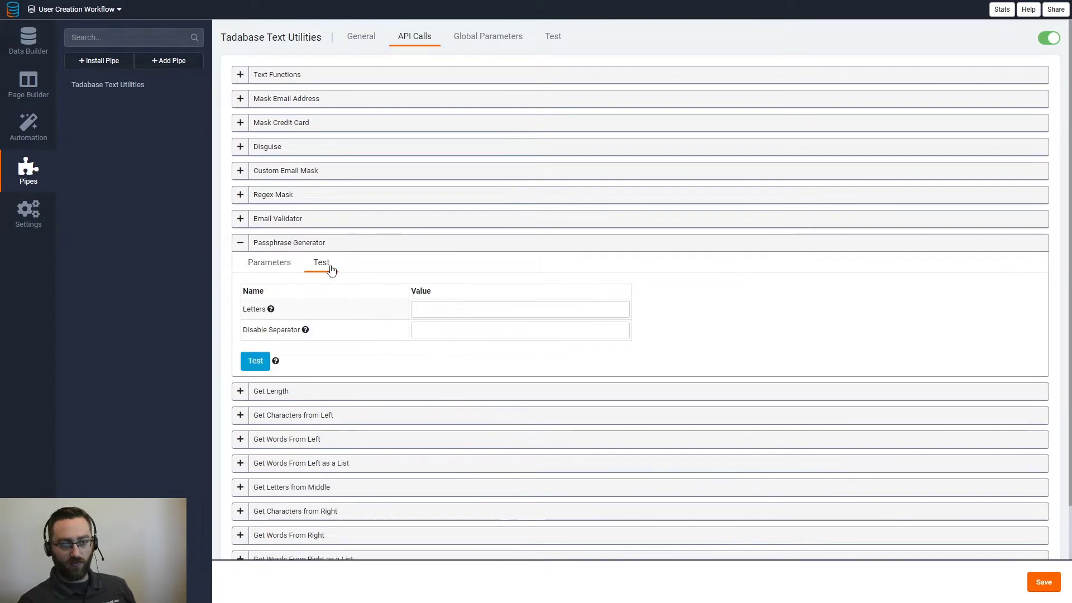
pyautogui.click(453, 307)
pyautogui.write('50')
pyautogui.click(258, 363)
pyautogui.click(448, 333)
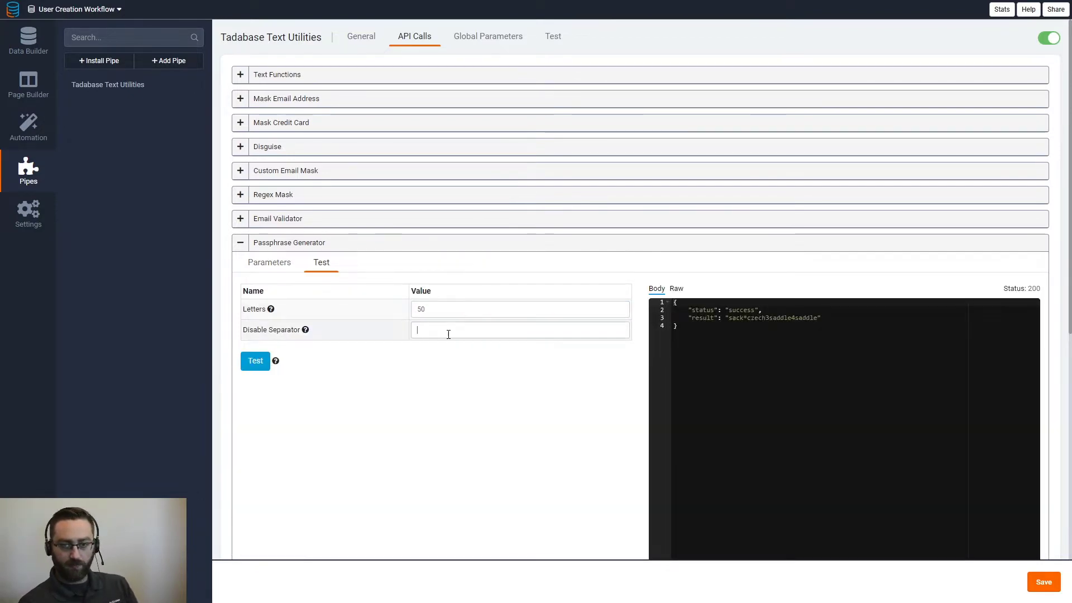
pyautogui.moveTo(729, 319); pyautogui.dragTo(818, 319)
pyautogui.click(781, 354)
# Rerun the test with Letters 26 and Disable Separator true, generating another passphrase.
pyautogui.doubleClick(421, 309)
pyautogui.write('26')
pyautogui.click(262, 362)
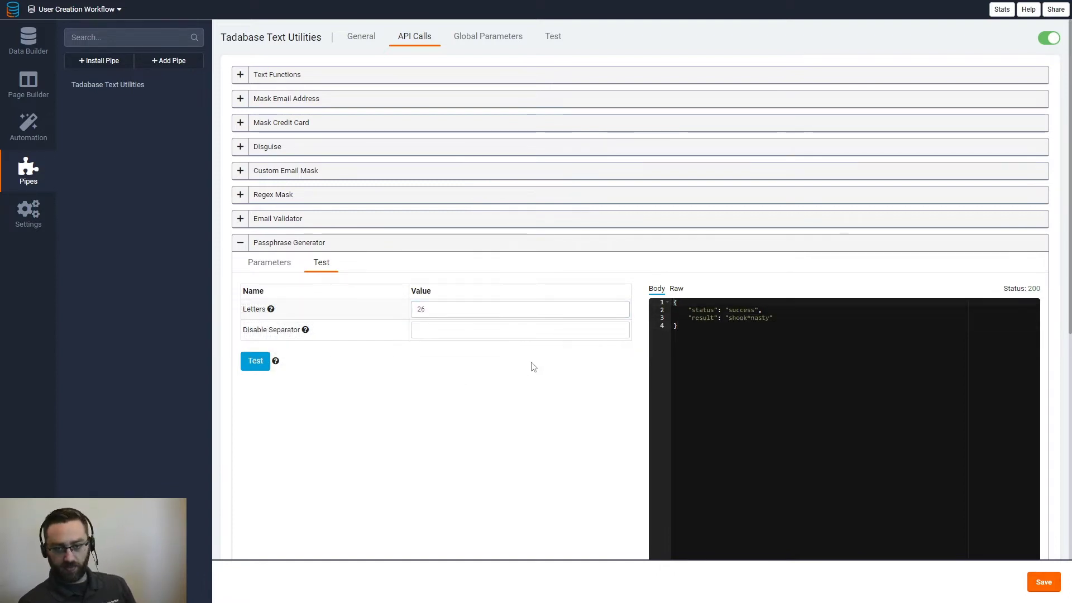
pyautogui.click(432, 331)
pyautogui.write('true')
pyautogui.click(254, 363)
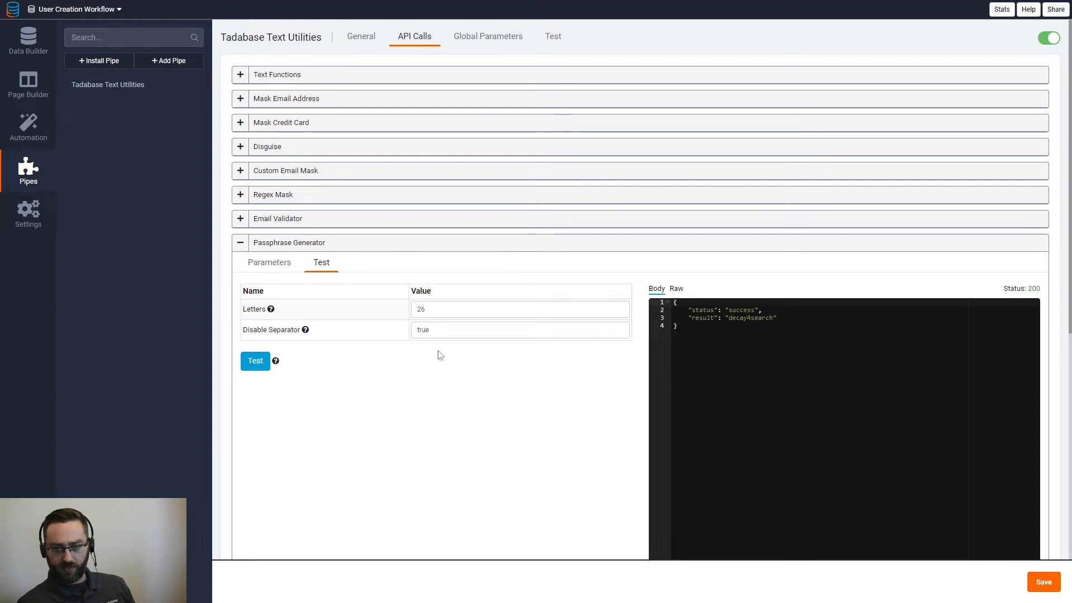
pyautogui.click(259, 368)
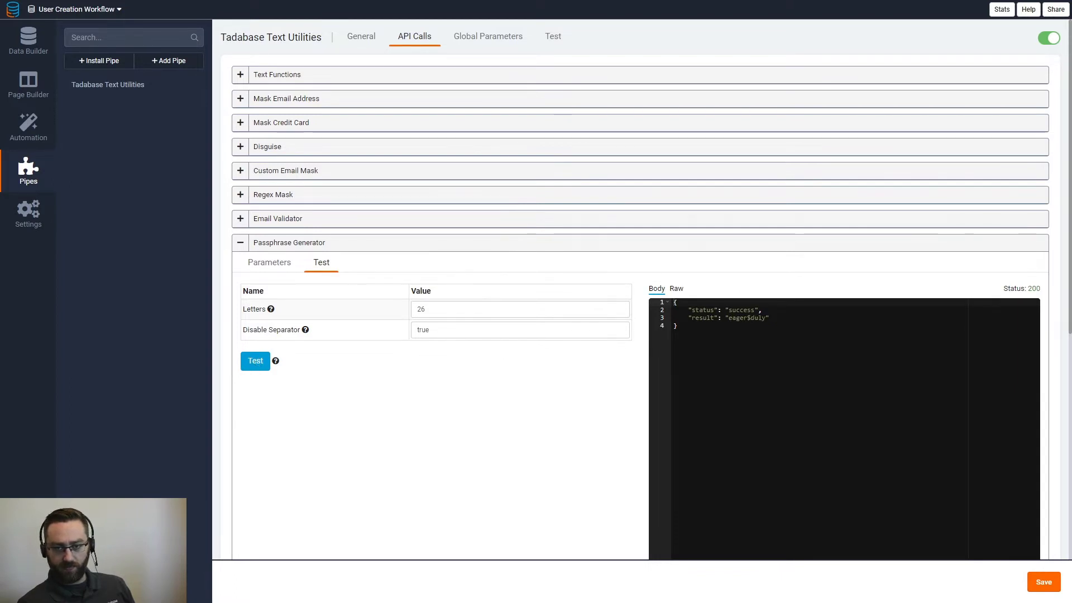
# Examine the result key and returned passphrase value, then move on to the Page Builder.
pyautogui.doubleClick(737, 317)
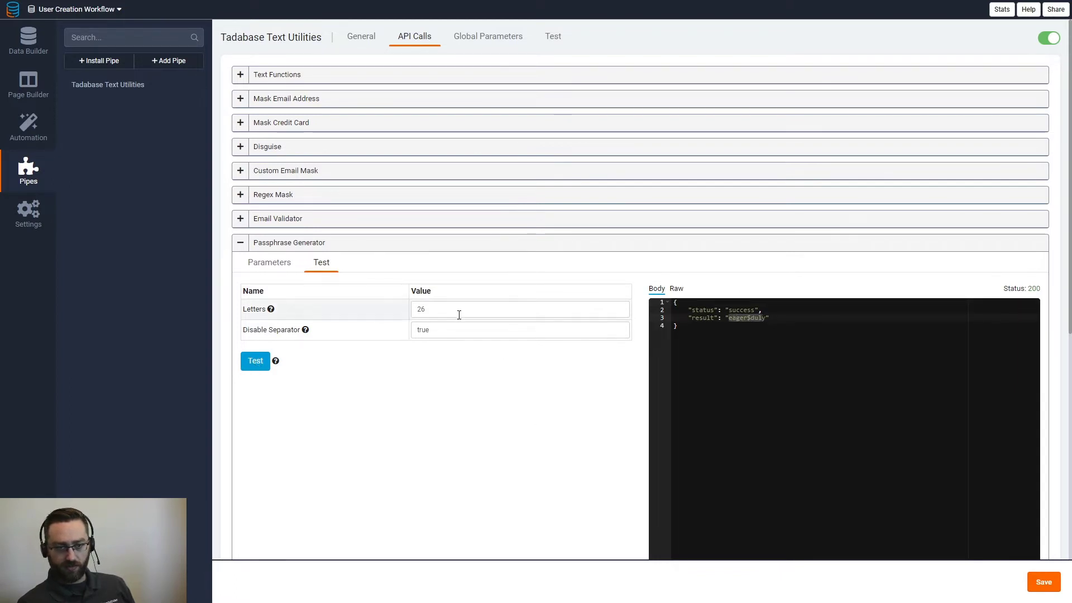
pyautogui.click(421, 329)
pyautogui.click(474, 429)
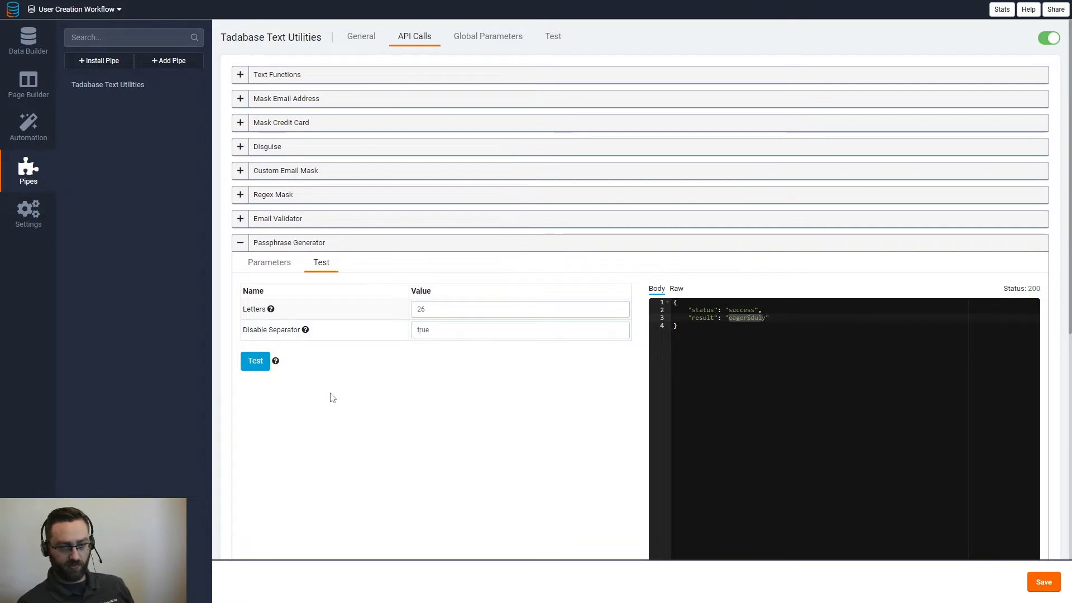
pyautogui.click(720, 379)
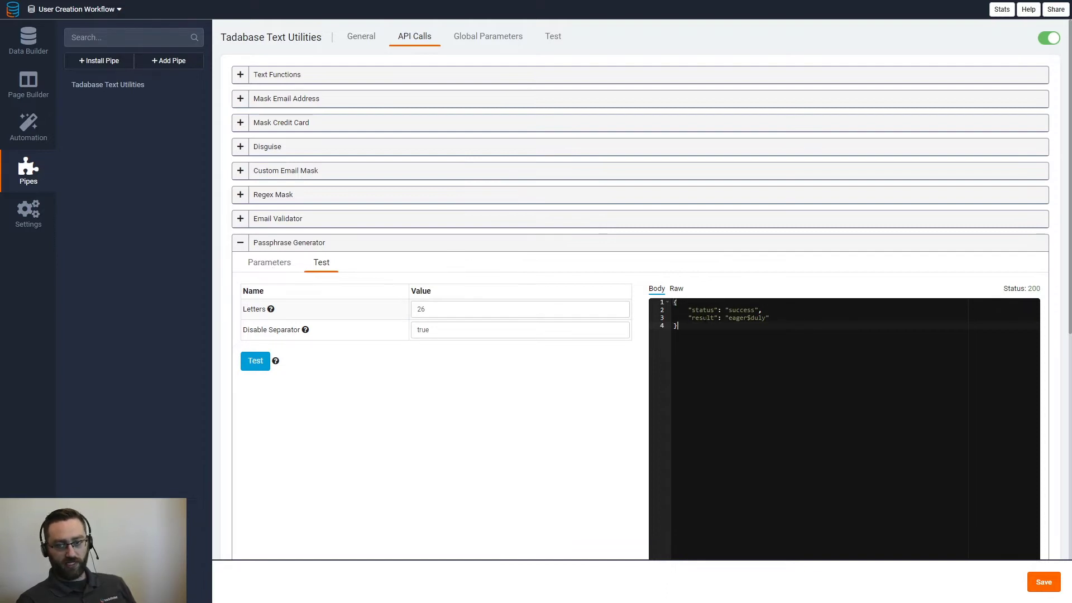
pyautogui.doubleClick(692, 318)
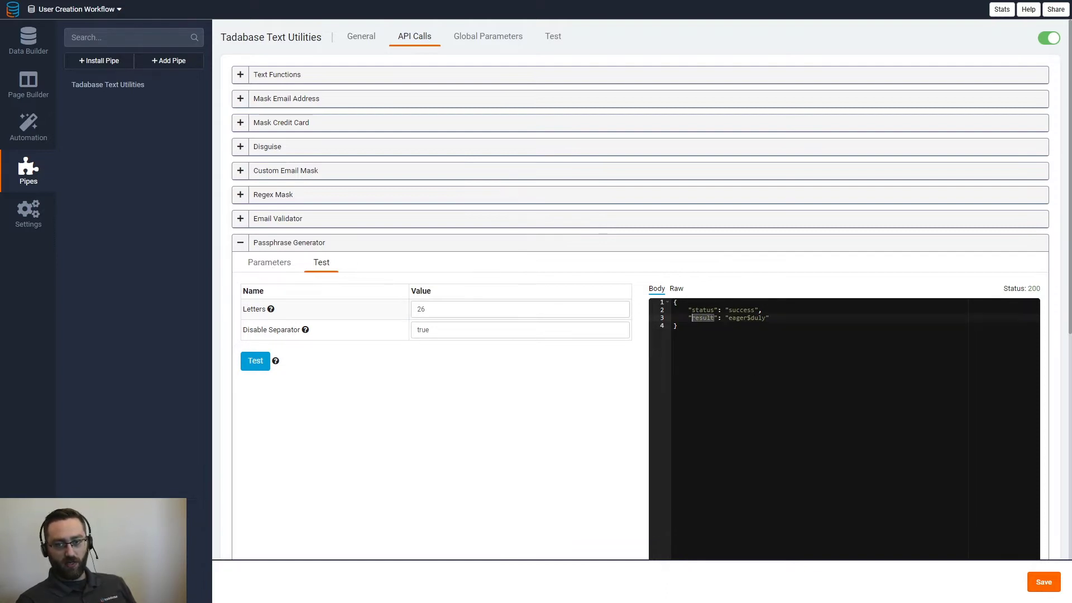
pyautogui.doubleClick(729, 317)
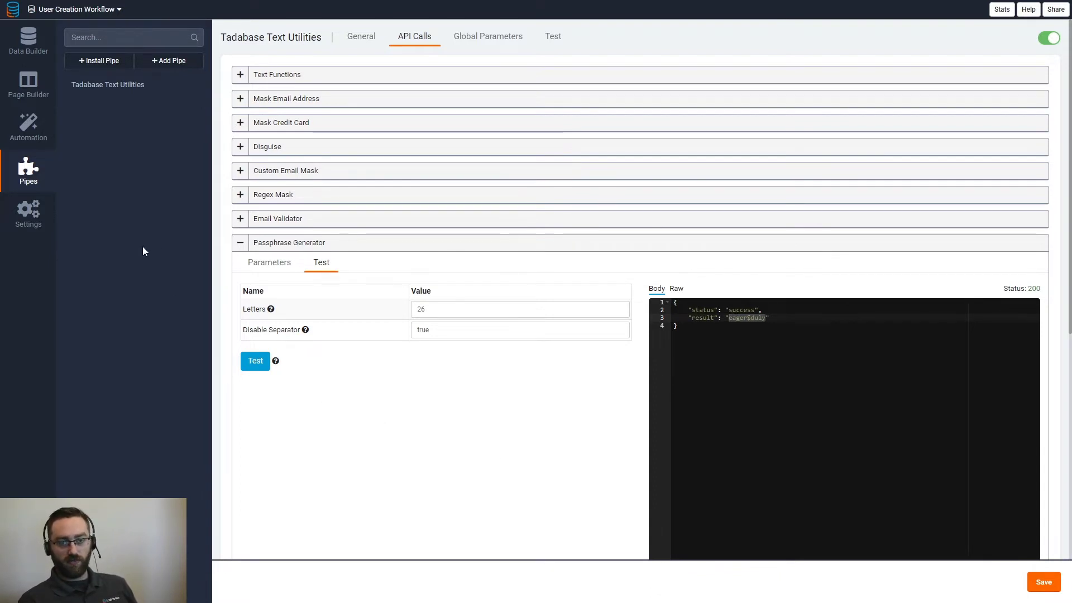
pyautogui.click(27, 88)
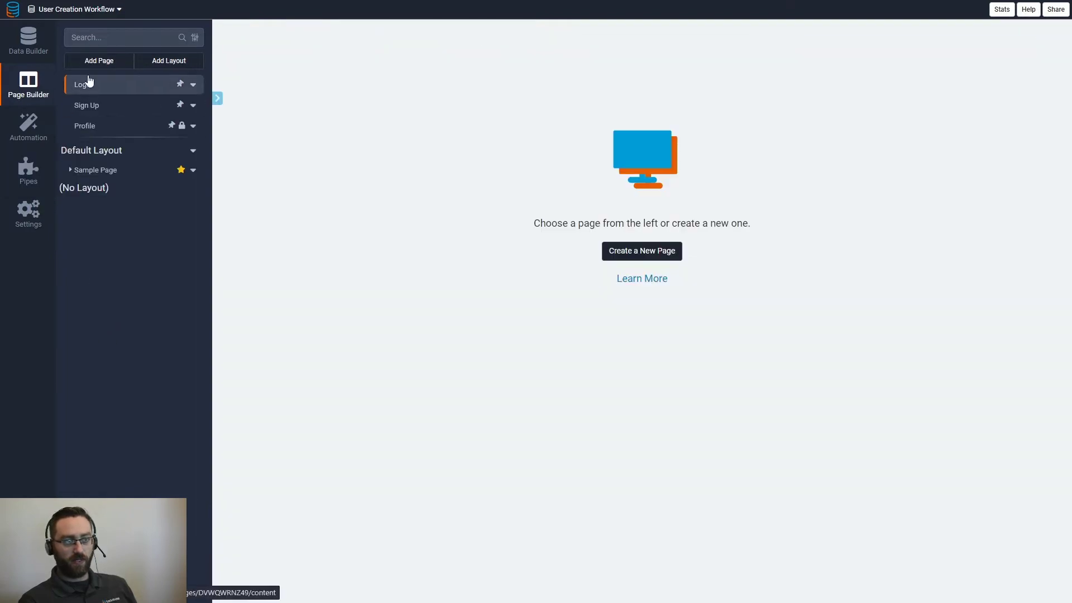
# Start a new page named Organization Users in the Default Layout Menu.
pyautogui.click(98, 61)
pyautogui.moveTo(318, 226); pyautogui.dragTo(251, 223)
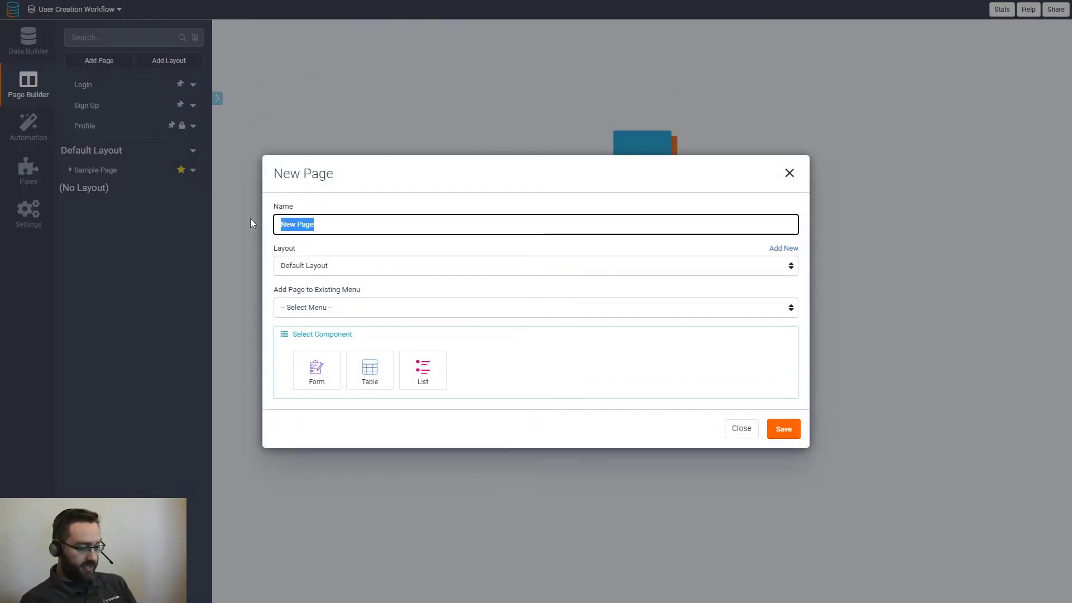
pyautogui.write('Or')
pyautogui.write('Org')
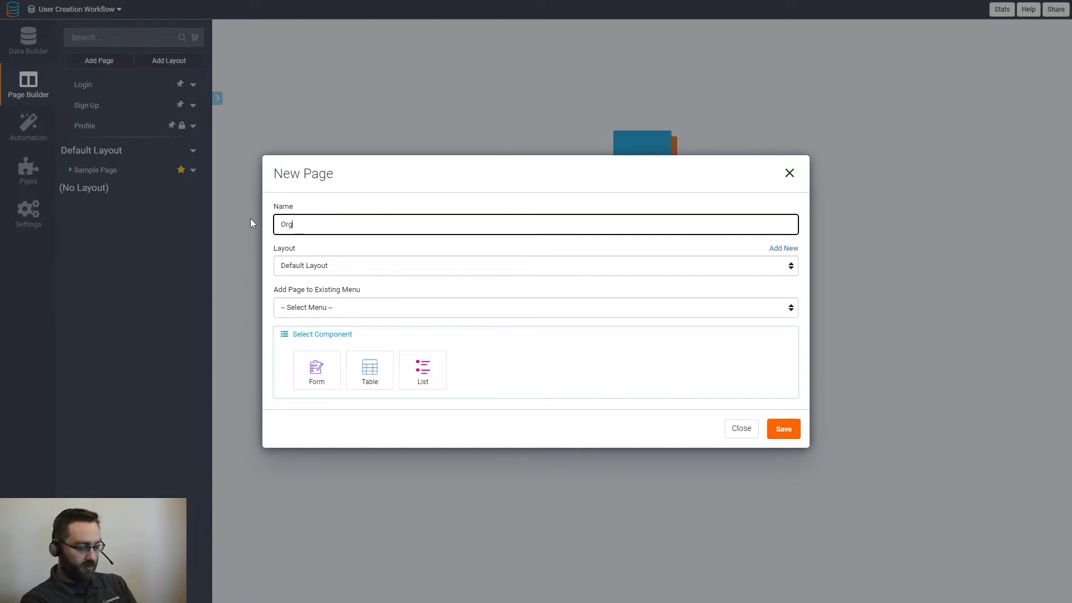
pyautogui.write('anization Users')
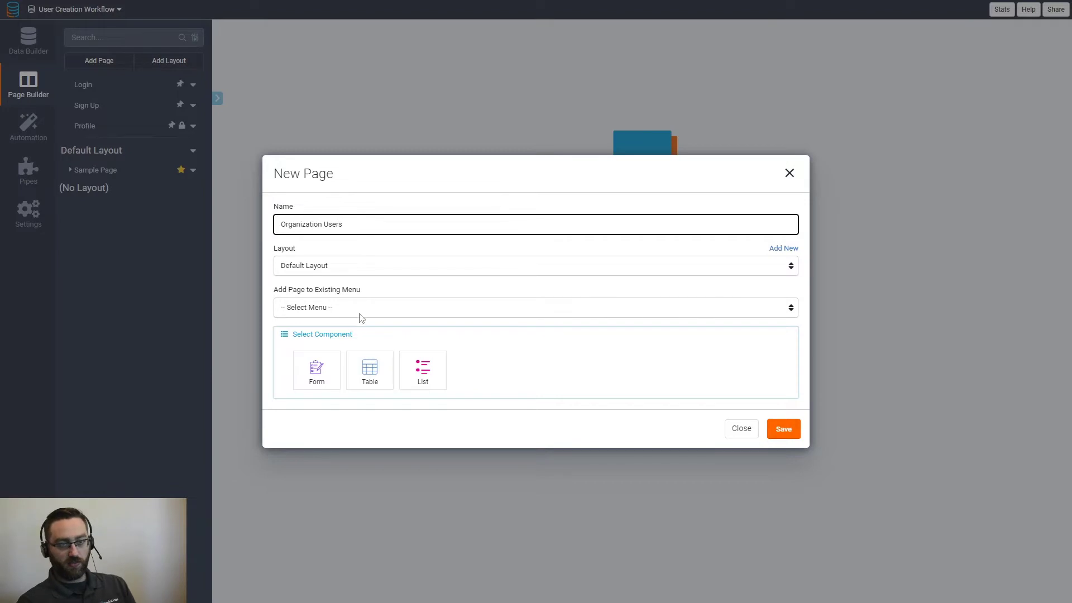
pyautogui.click(345, 313)
pyautogui.click(316, 331)
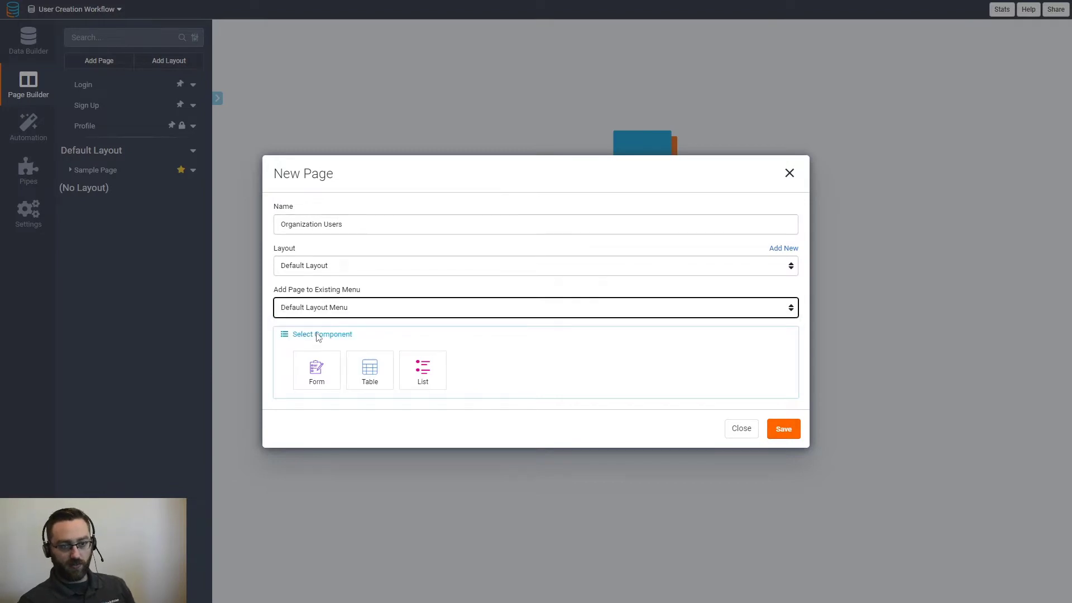
# Give the page a Users table with an add-users form and a details link, and create it.
pyautogui.click(368, 377)
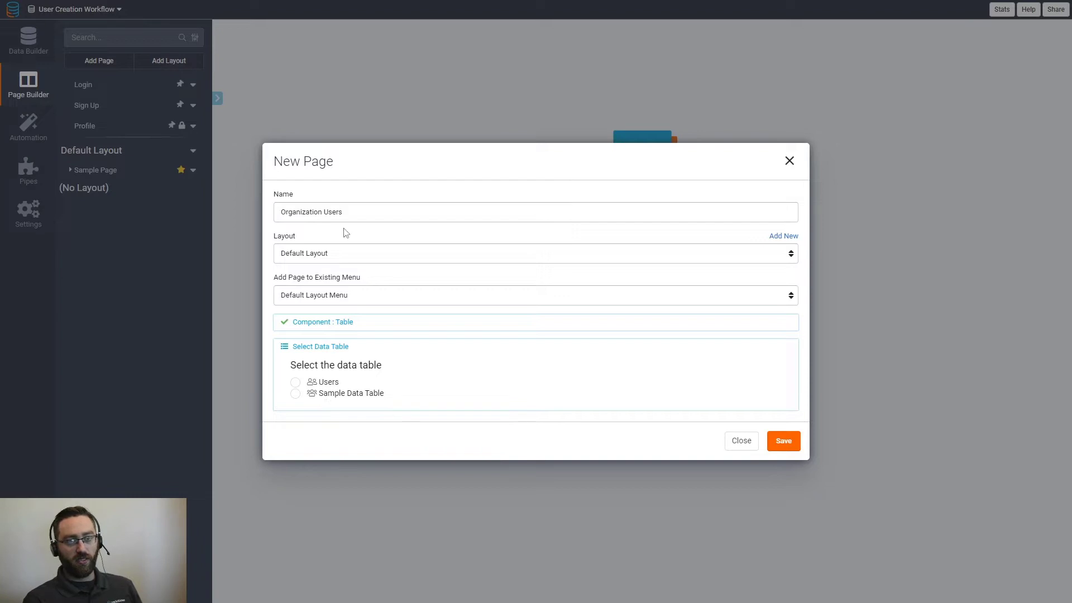
pyautogui.click(296, 385)
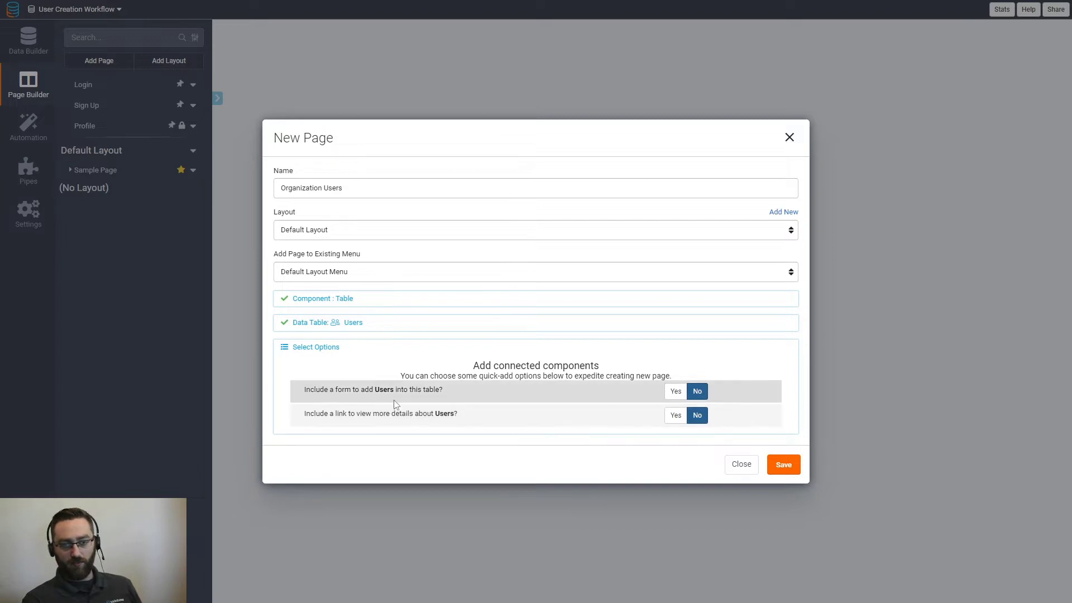
pyautogui.click(675, 391)
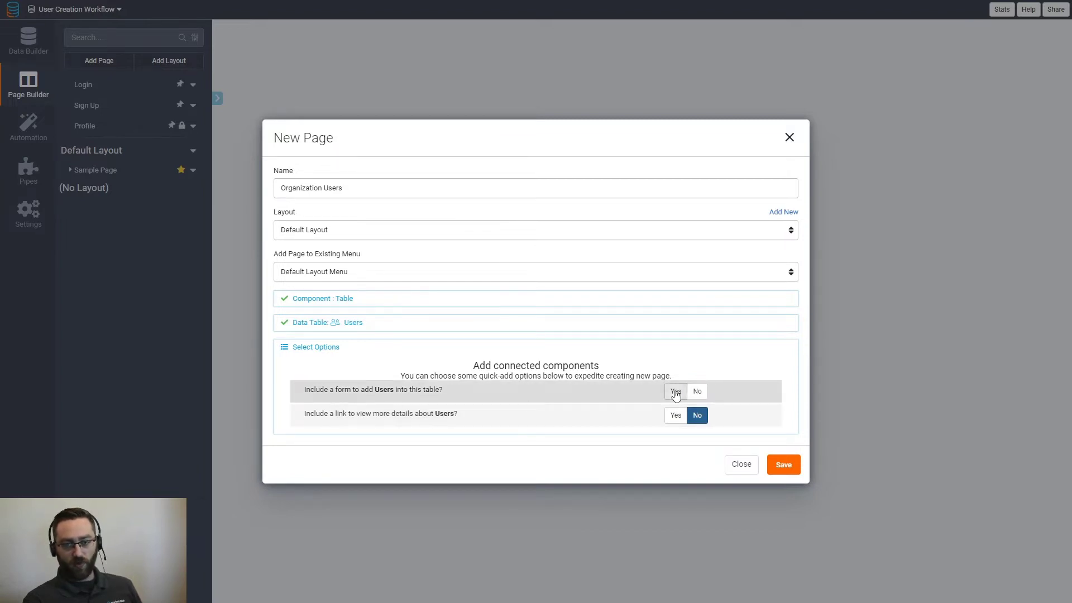
pyautogui.click(675, 416)
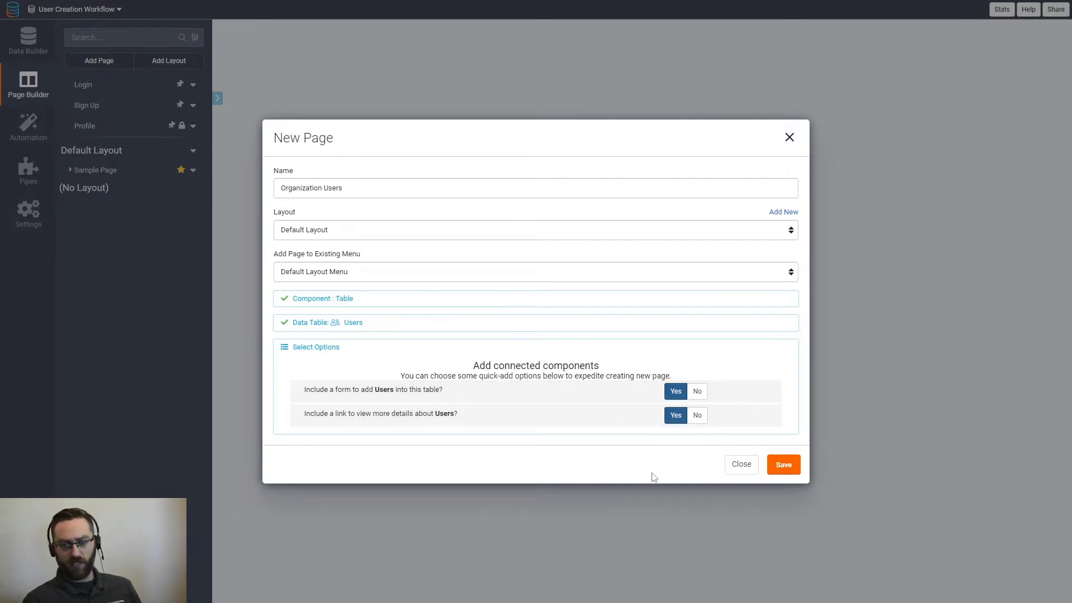
pyautogui.click(785, 469)
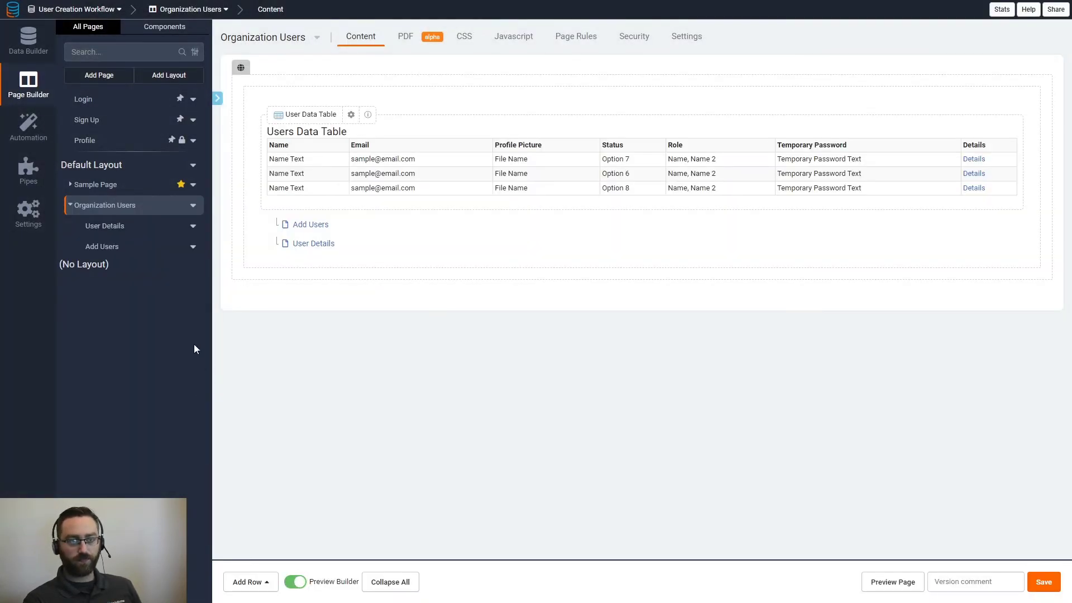
# On Add Users, replace the User Form's existing field row with Name, Email and Role.
pyautogui.click(304, 229)
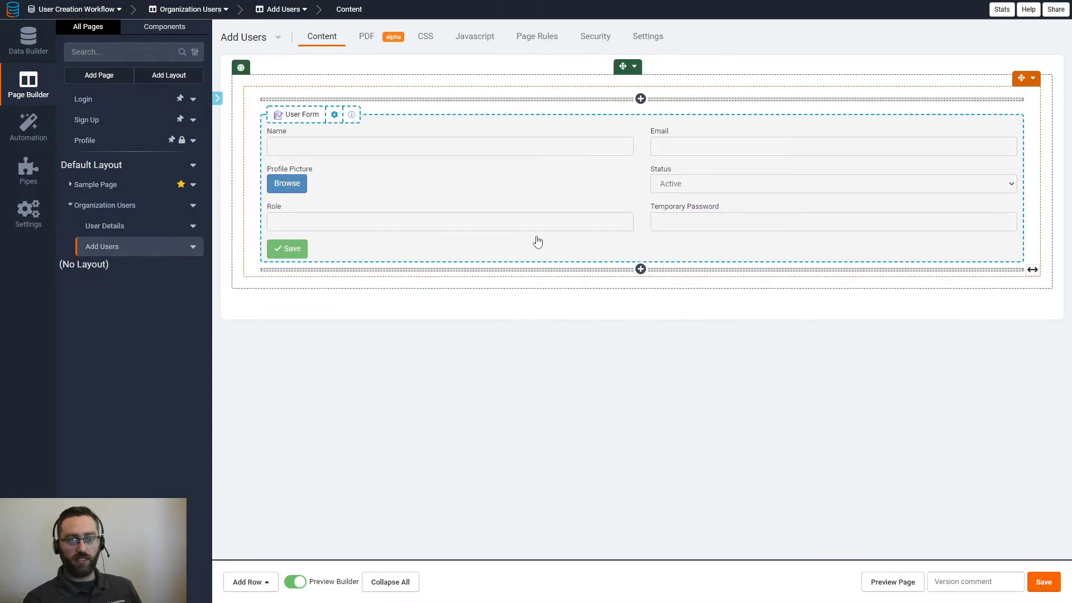
pyautogui.click(536, 238)
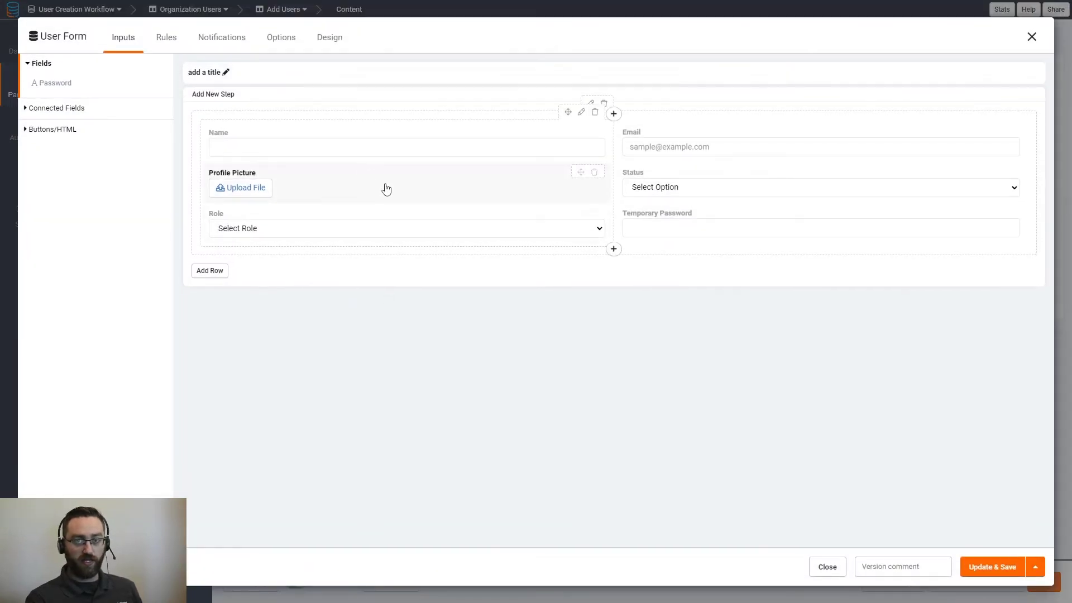
pyautogui.click(604, 105)
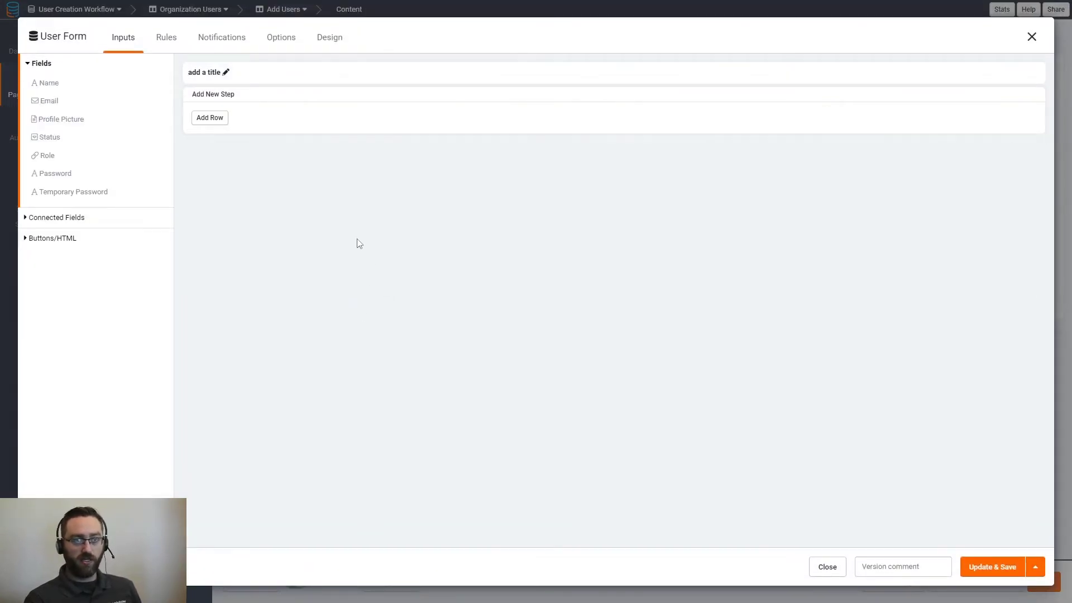
pyautogui.click(48, 85)
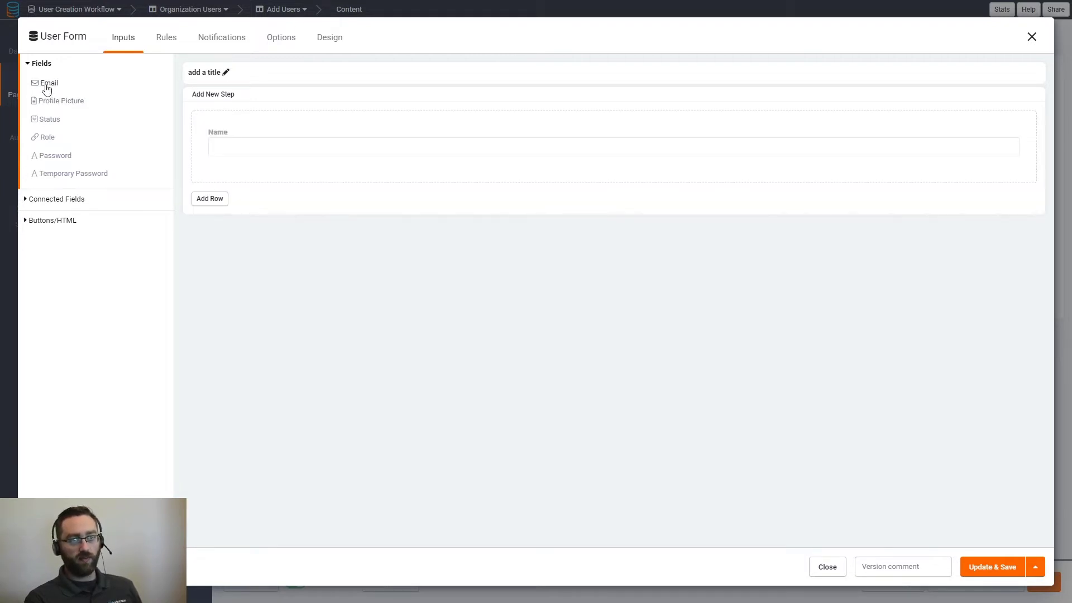
pyautogui.click(47, 87)
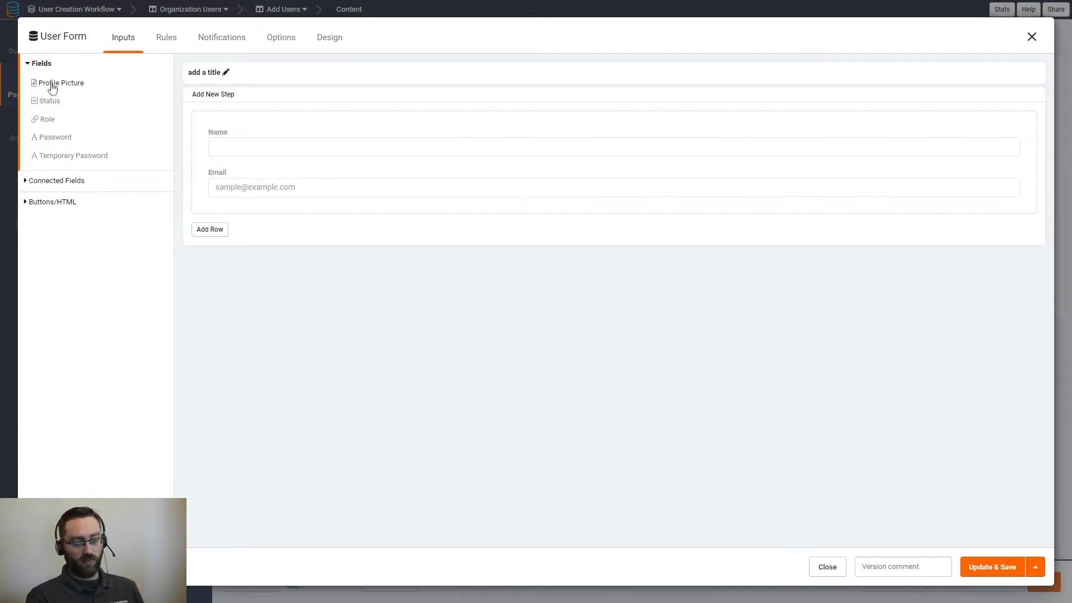
pyautogui.click(48, 122)
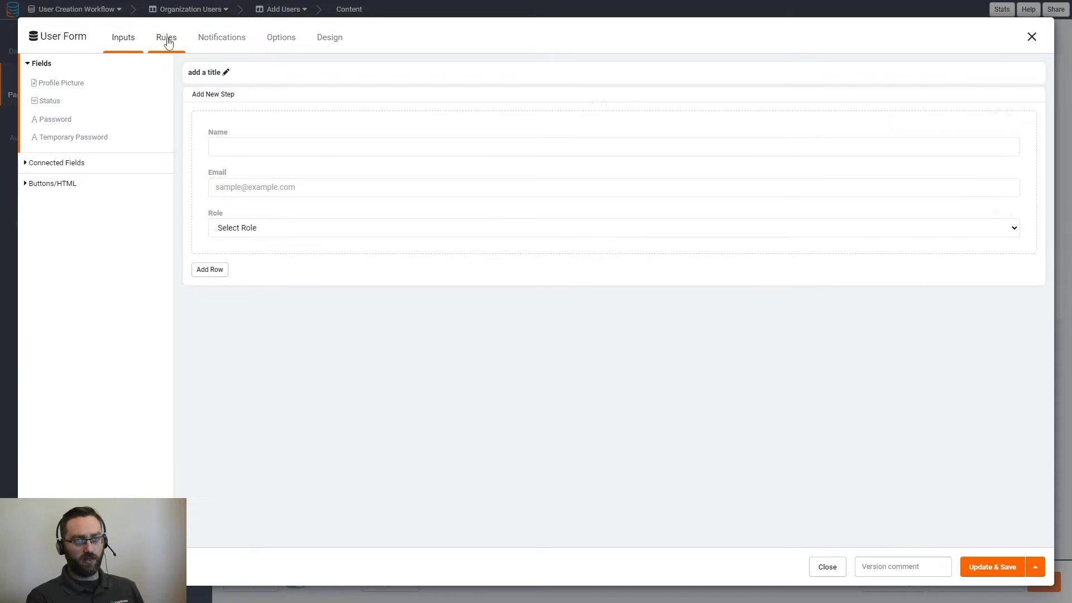
# Add a User Form record rule that runs the Tadabase Text Utilities Passphrase Generator pipe.
pyautogui.click(166, 42)
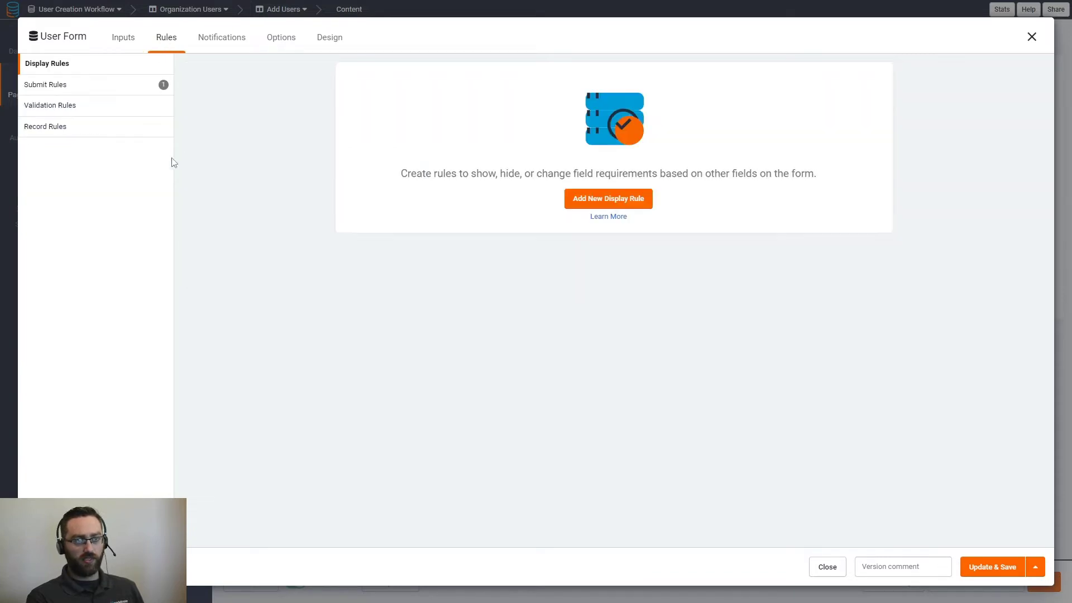
pyautogui.click(62, 128)
pyautogui.click(608, 201)
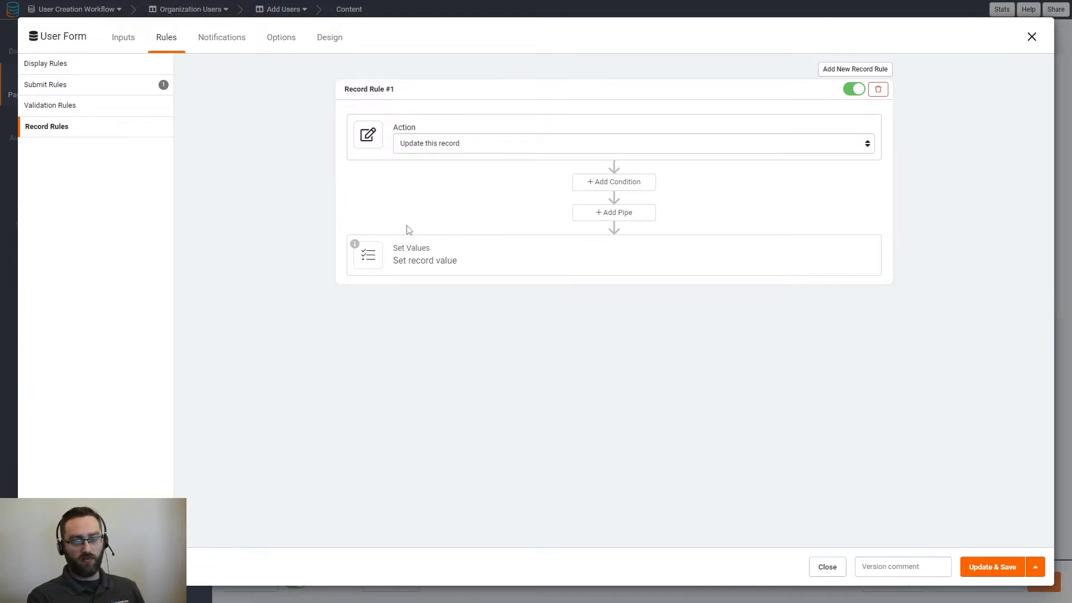
pyautogui.click(596, 216)
pyautogui.click(395, 277)
pyautogui.click(406, 300)
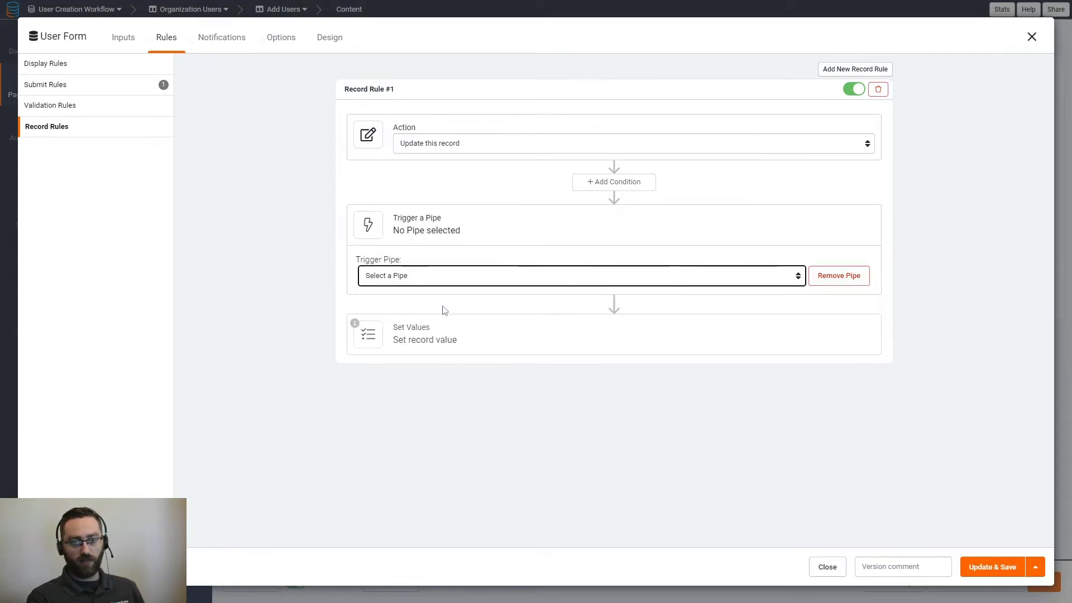
pyautogui.click(590, 279)
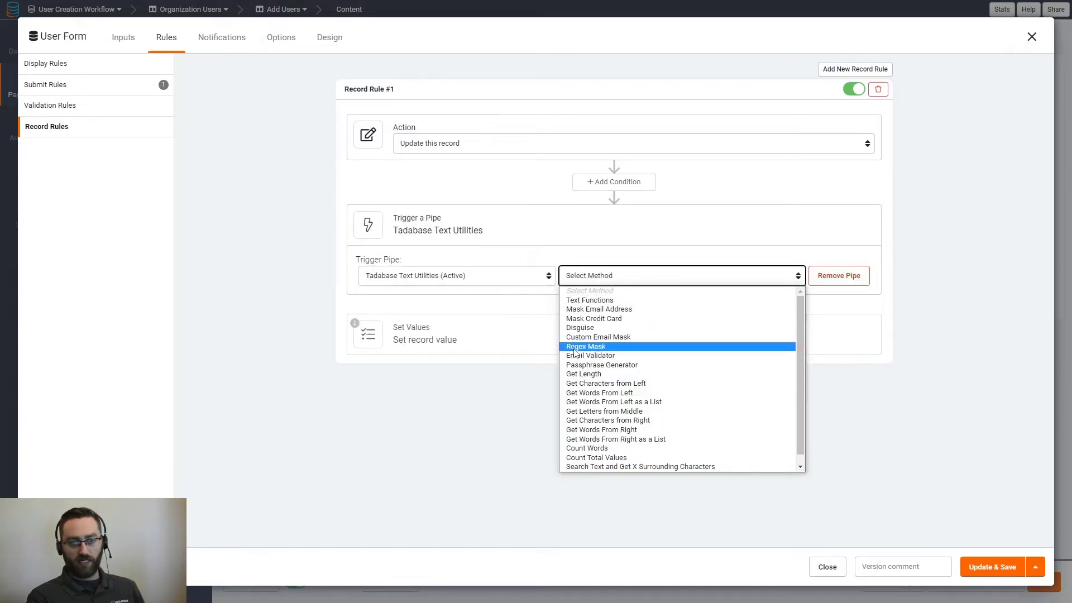
pyautogui.click(606, 366)
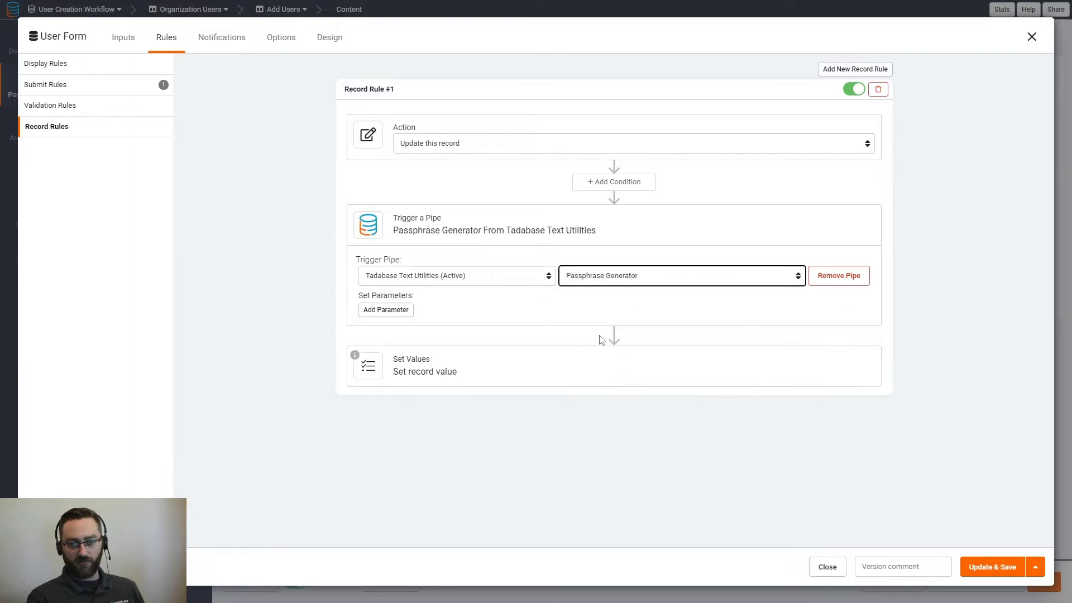
# Give the Passphrase Generator custom parameters Letters = 26 and Disable Separator = true.
pyautogui.click(398, 322)
pyautogui.click(408, 313)
pyautogui.click(393, 337)
pyautogui.click(394, 332)
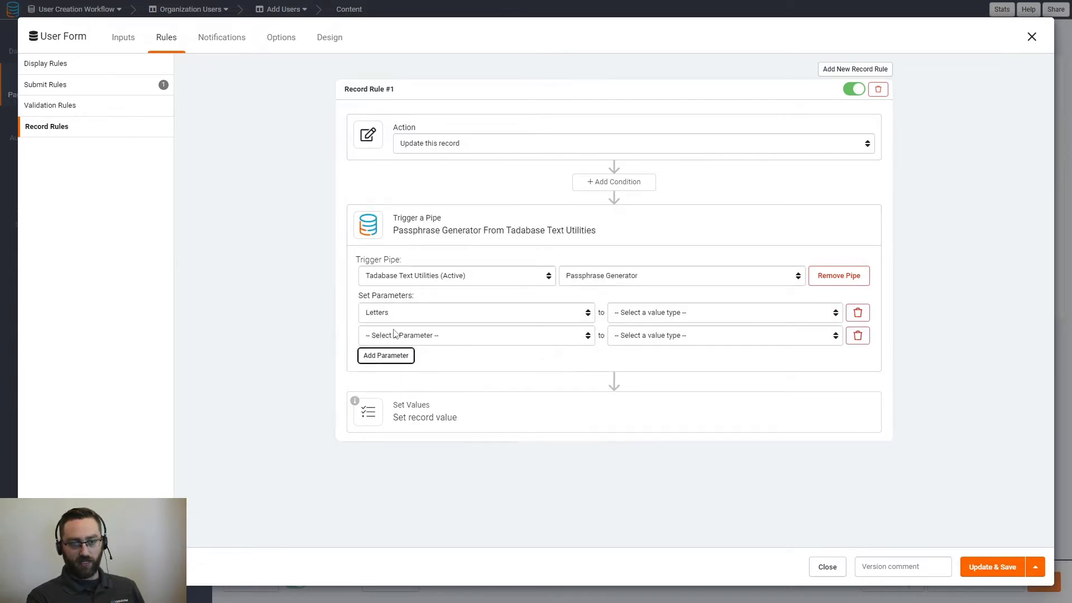
pyautogui.click(400, 339)
pyautogui.click(398, 369)
pyautogui.click(631, 314)
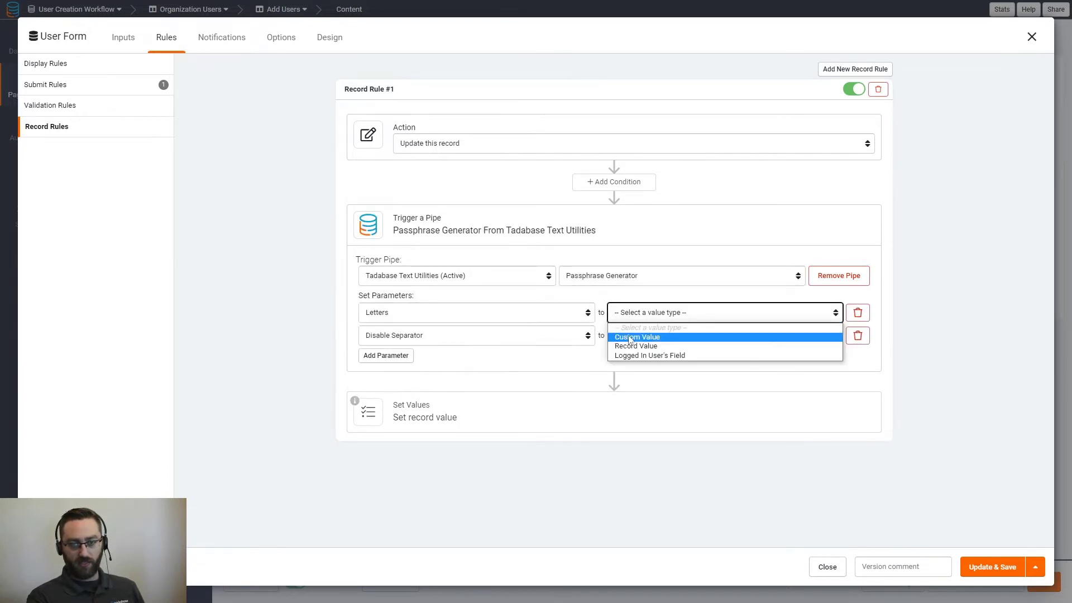
pyautogui.click(637, 343)
pyautogui.click(715, 314)
pyautogui.write('26')
pyautogui.click(637, 336)
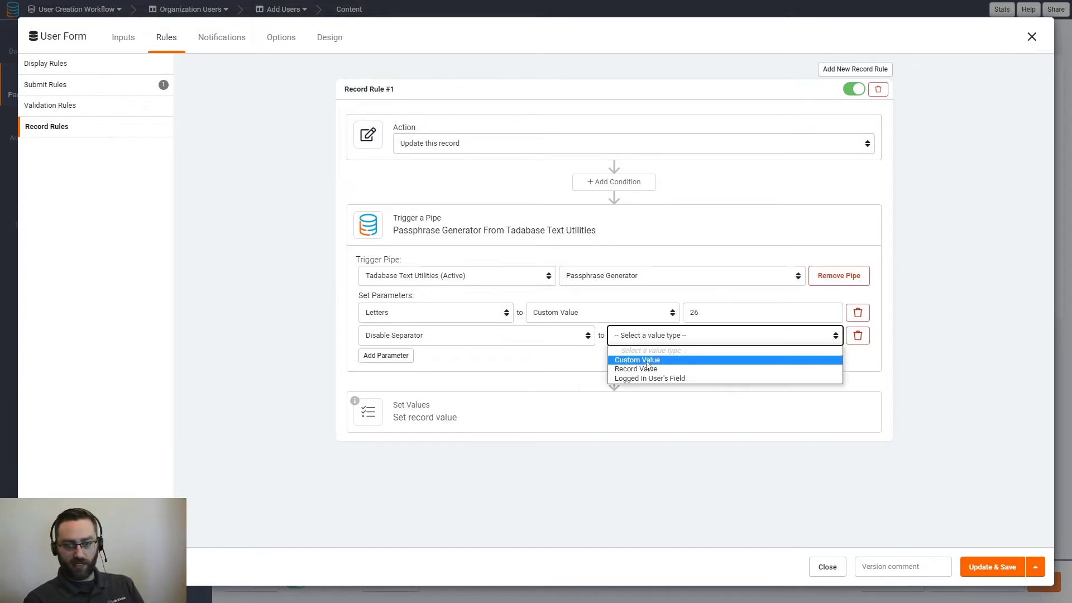
pyautogui.click(646, 362)
pyautogui.click(698, 340)
pyautogui.write('true')
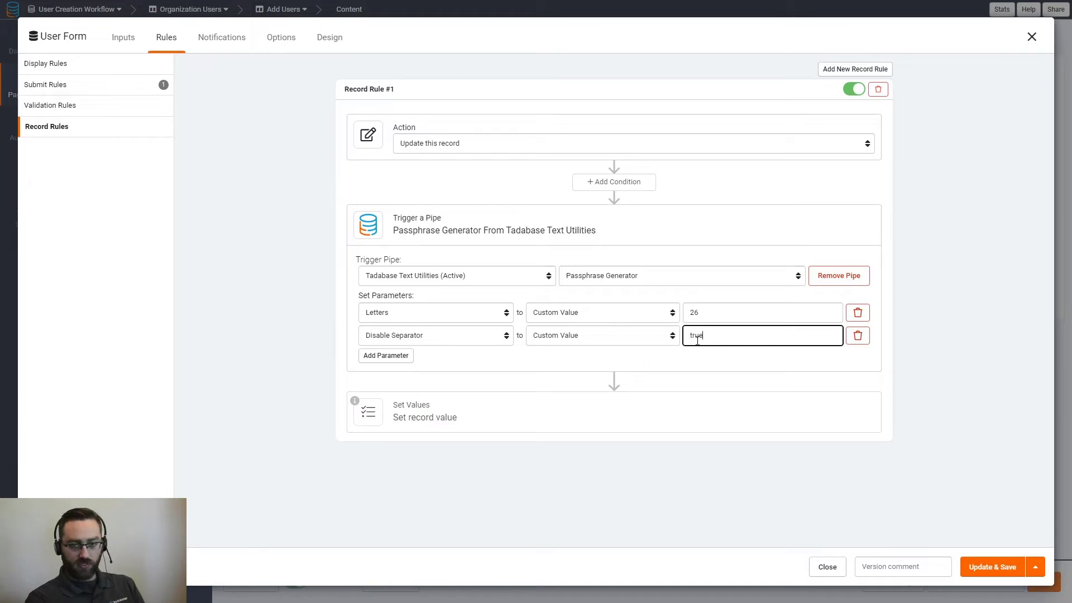
# Set Password and Temporary Password both to the pipe's Result (string) value.
pyautogui.click(455, 418)
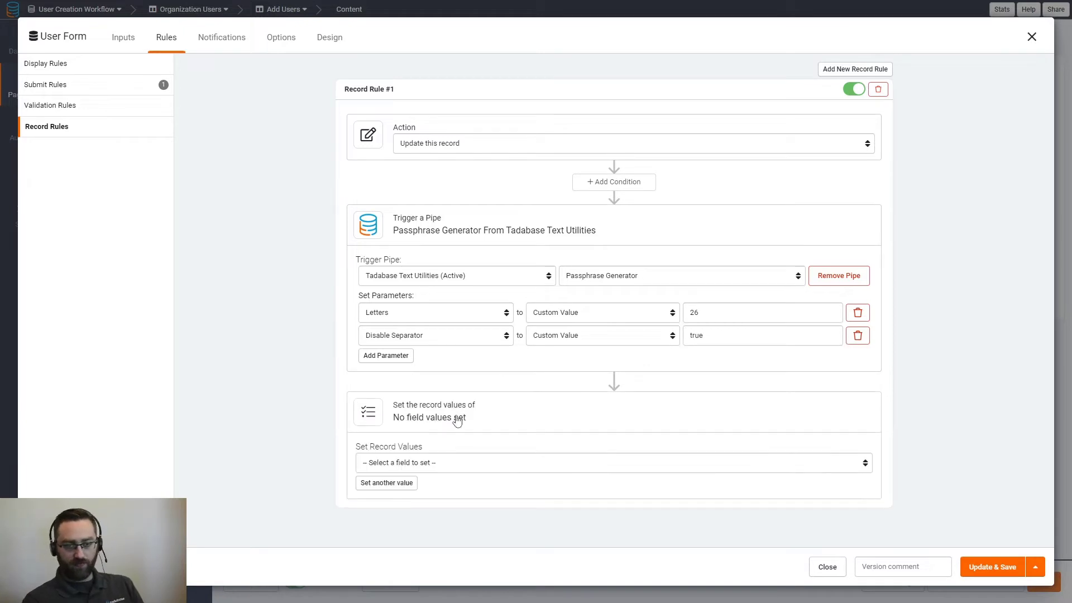
pyautogui.click(438, 464)
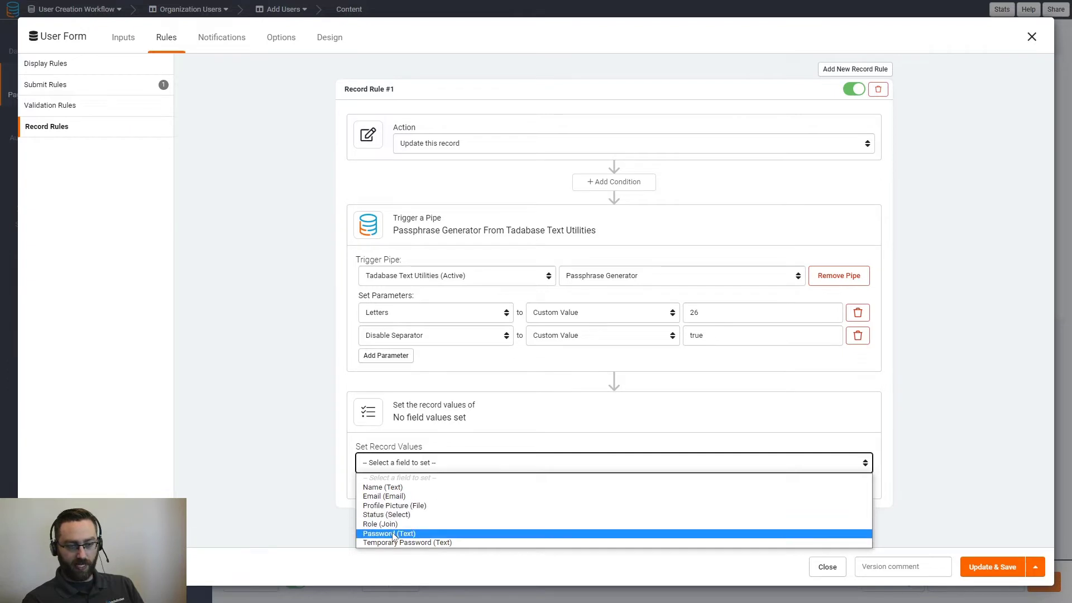
pyautogui.click(393, 533)
pyautogui.click(665, 468)
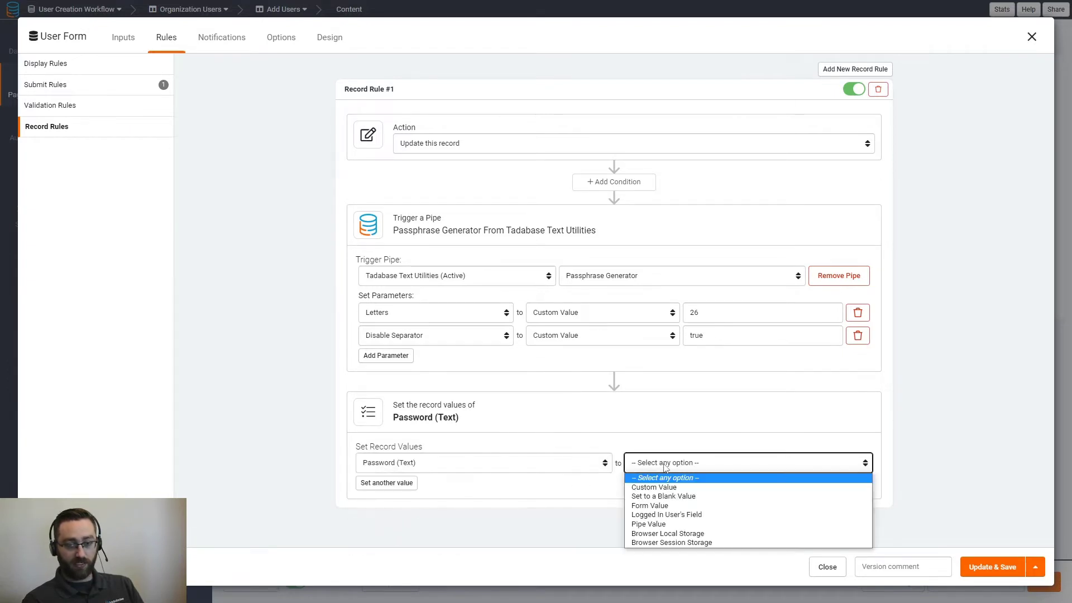
pyautogui.click(664, 524)
pyautogui.click(767, 469)
pyautogui.click(748, 488)
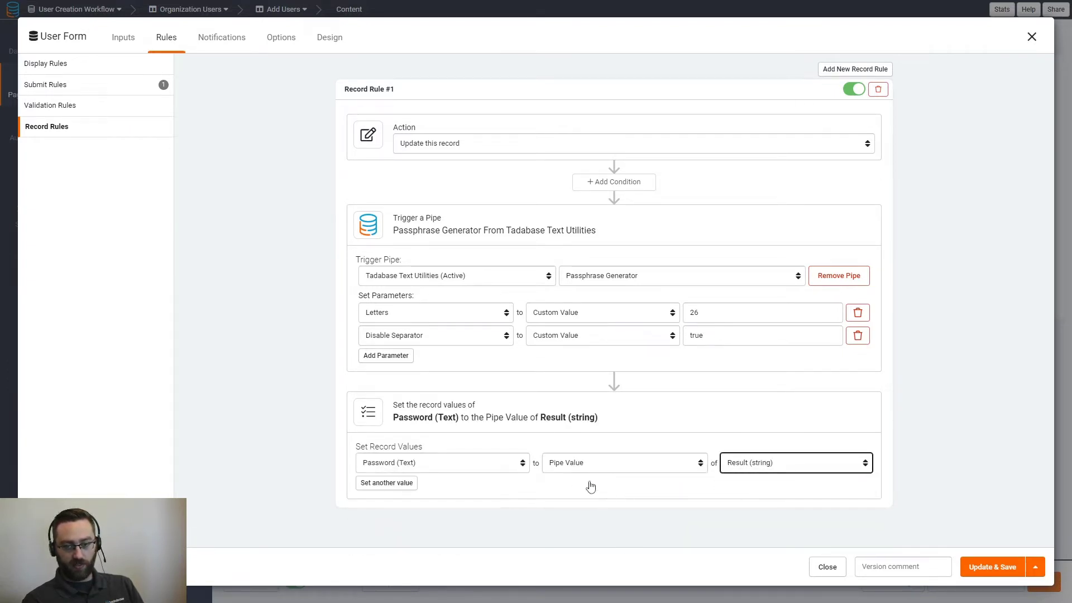
pyautogui.click(386, 482)
pyautogui.click(389, 485)
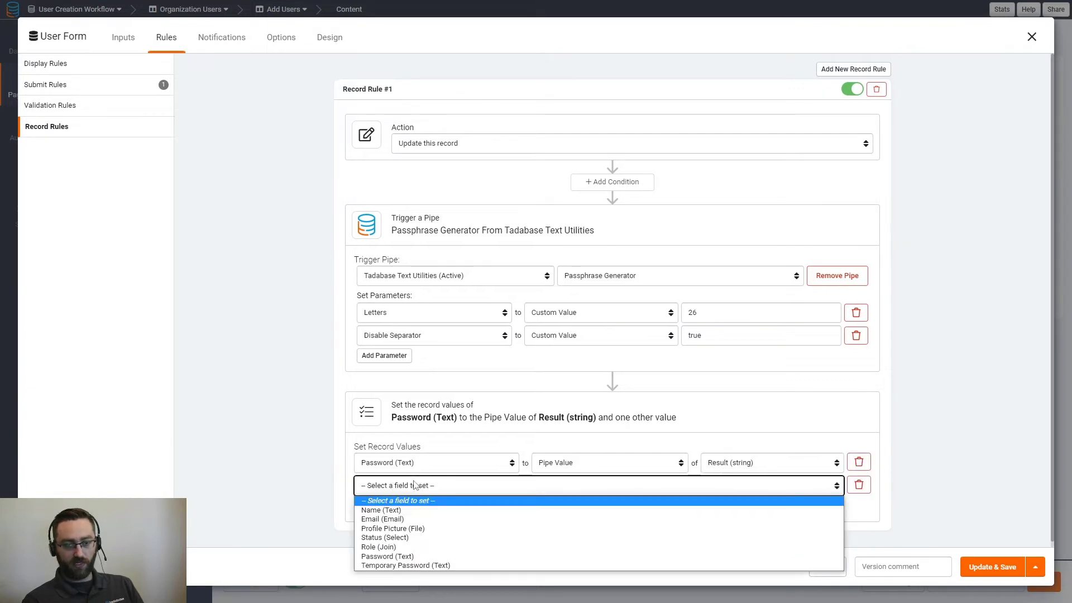
pyautogui.click(423, 565)
pyautogui.click(602, 487)
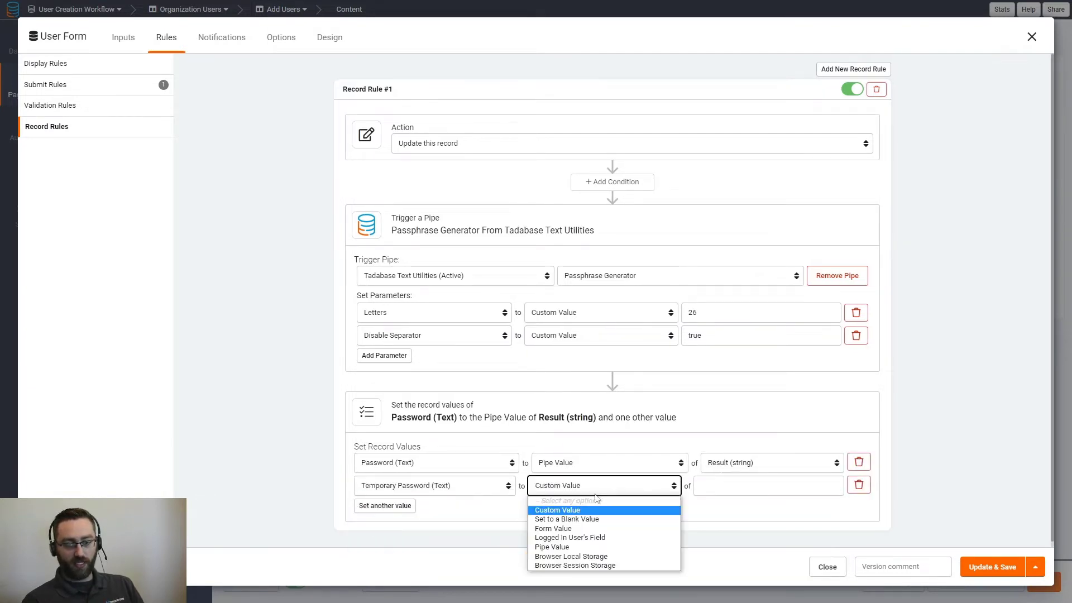
pyautogui.press('Escape')
pyautogui.click(575, 549)
pyautogui.click(725, 488)
pyautogui.click(735, 511)
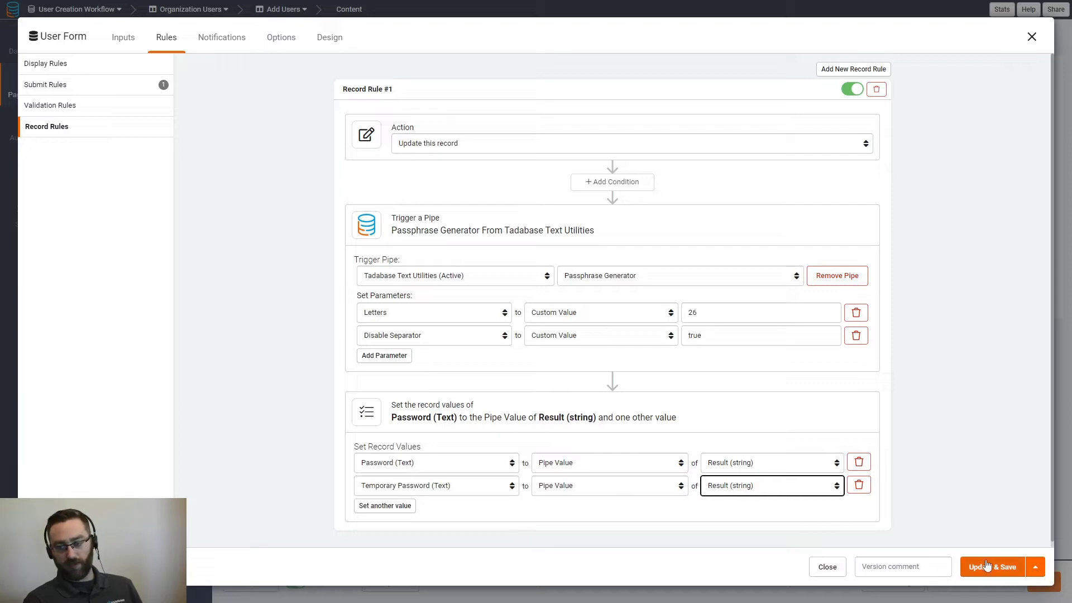
pyautogui.click(208, 45)
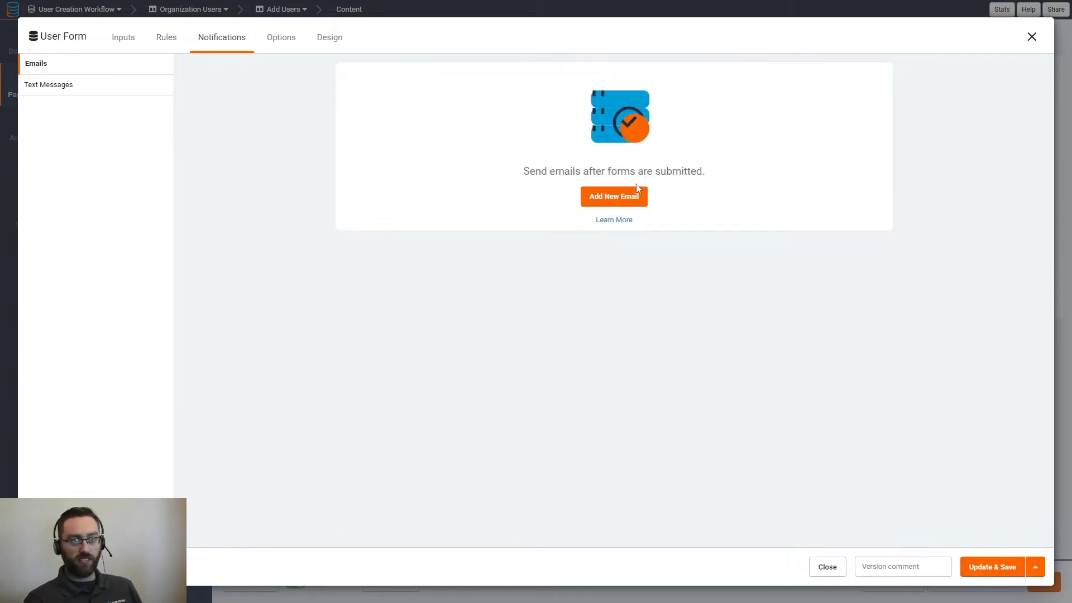
# Add a custom email notification sent to the address in the Email field.
pyautogui.click(616, 195)
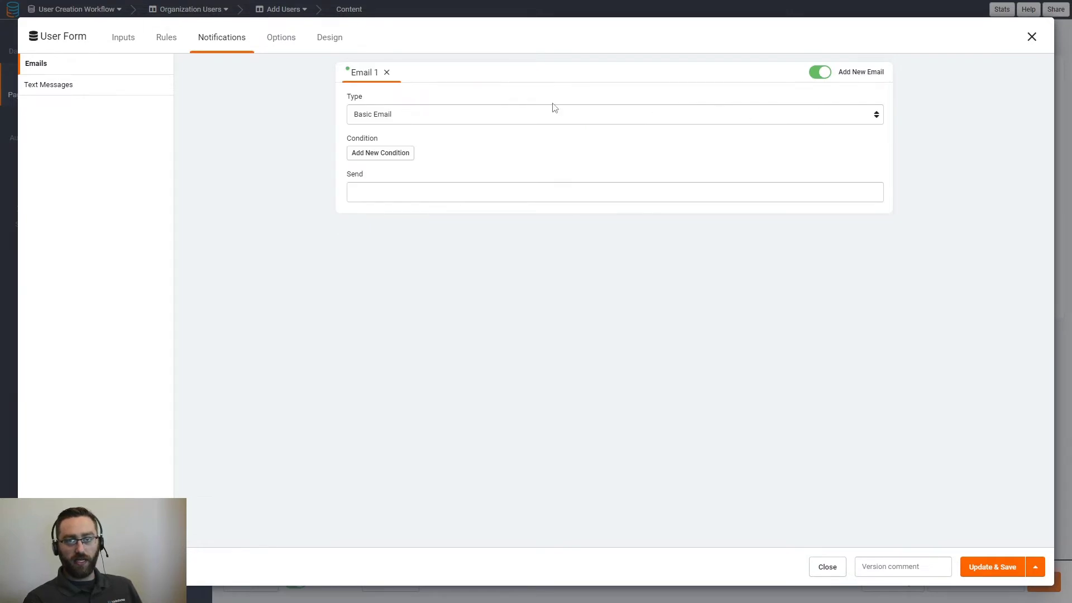
pyautogui.click(427, 114)
pyautogui.click(385, 138)
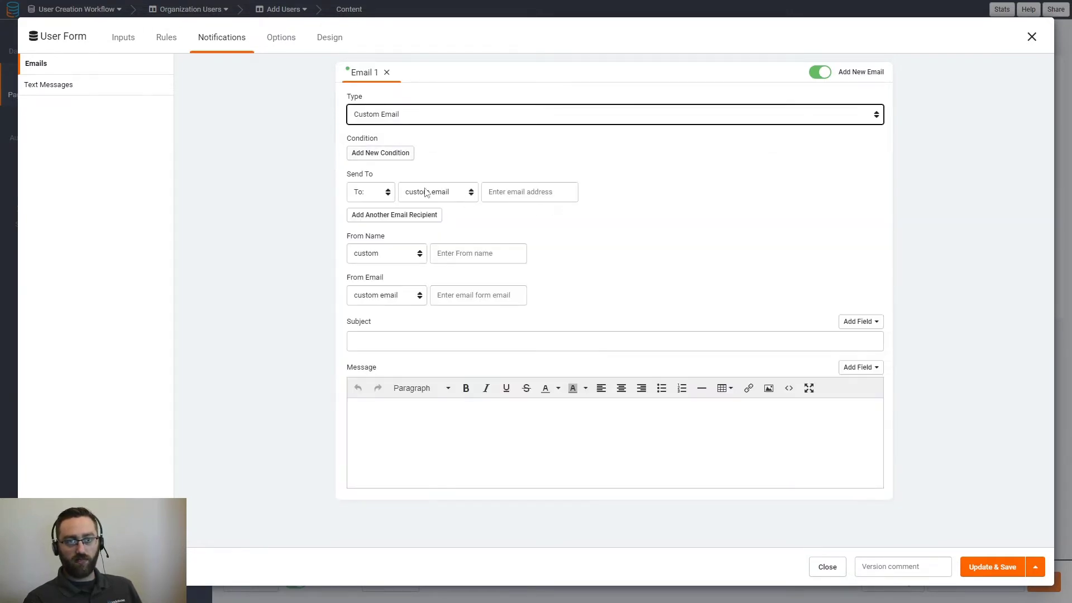
pyautogui.click(430, 195)
pyautogui.click(430, 217)
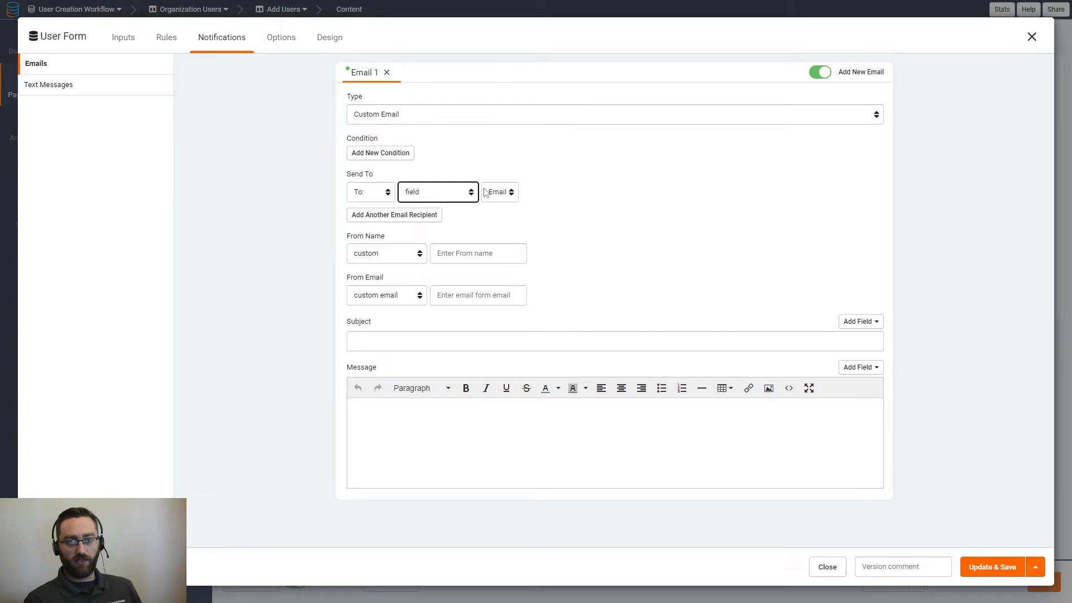
pyautogui.click(494, 195)
pyautogui.click(496, 208)
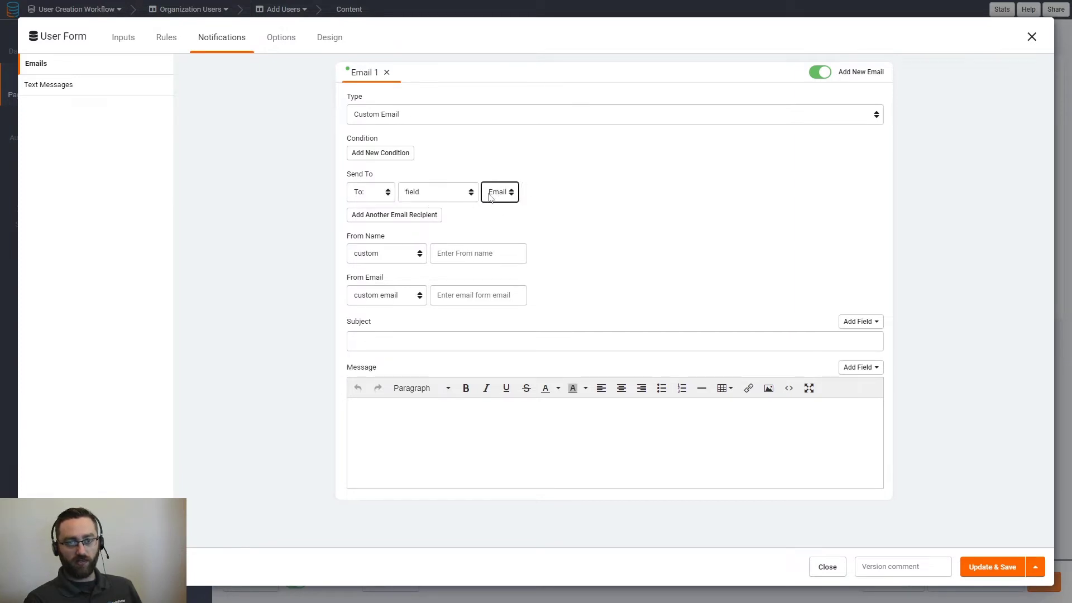
pyautogui.click(463, 255)
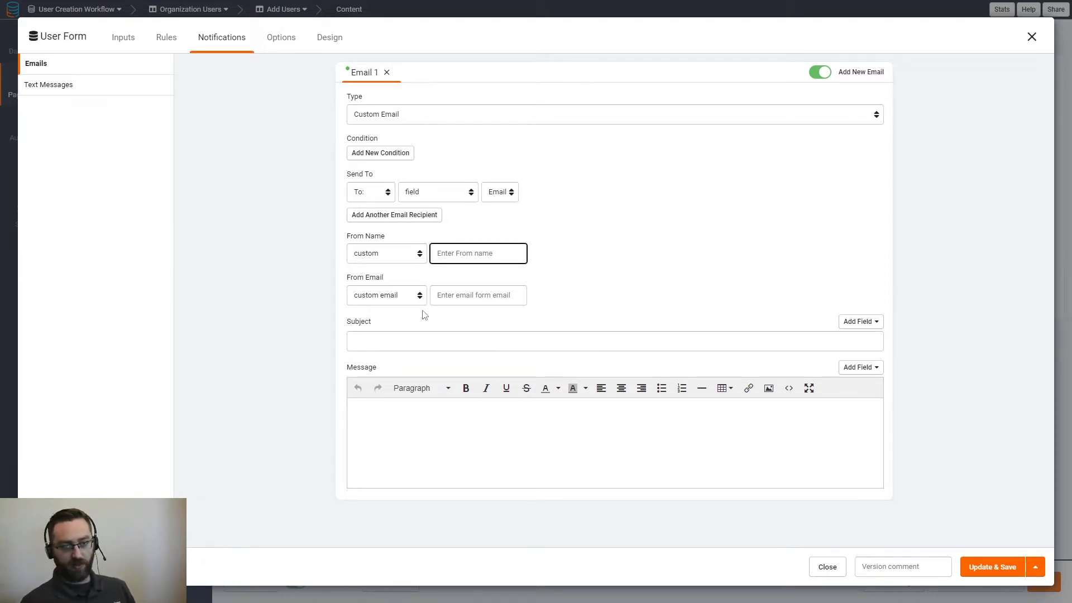
# Fill in the subject and start the message with the greeting 'Hi {Name},'.
pyautogui.click(671, 344)
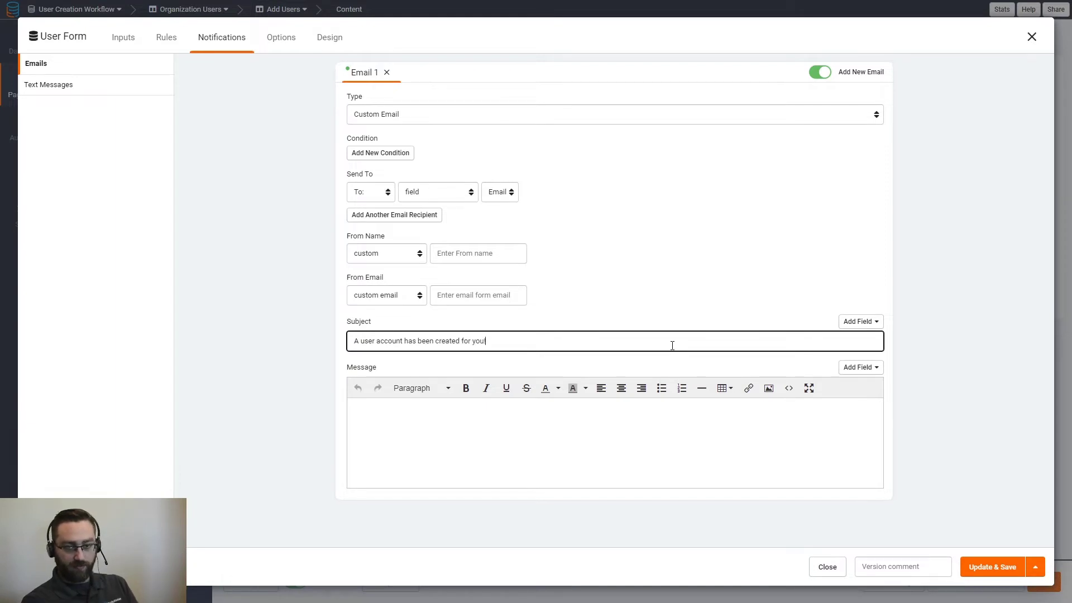
pyautogui.click(411, 417)
pyautogui.write('Hi')
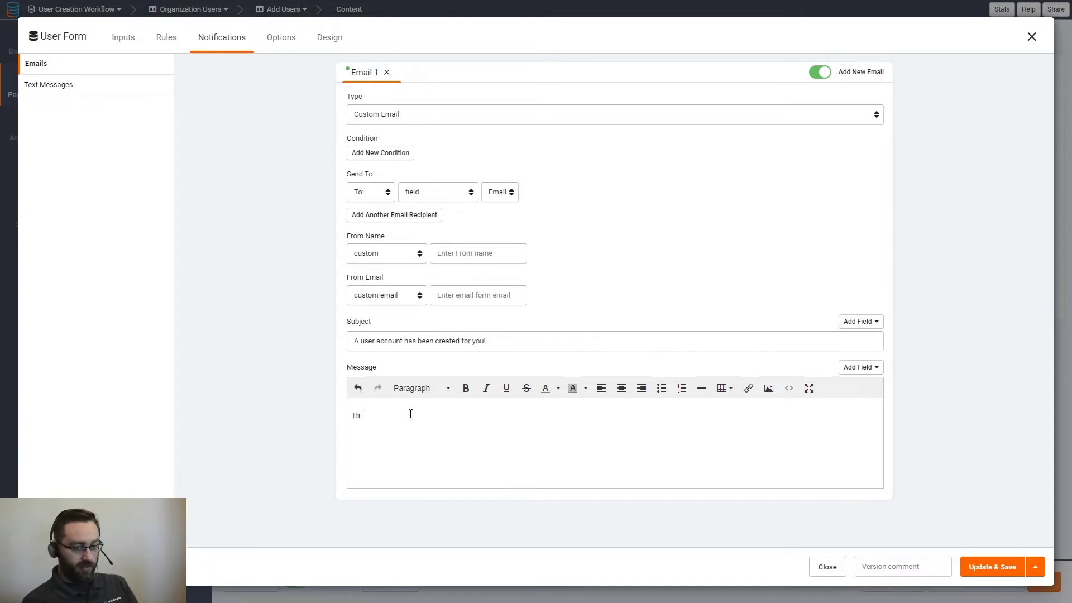
pyautogui.click(850, 369)
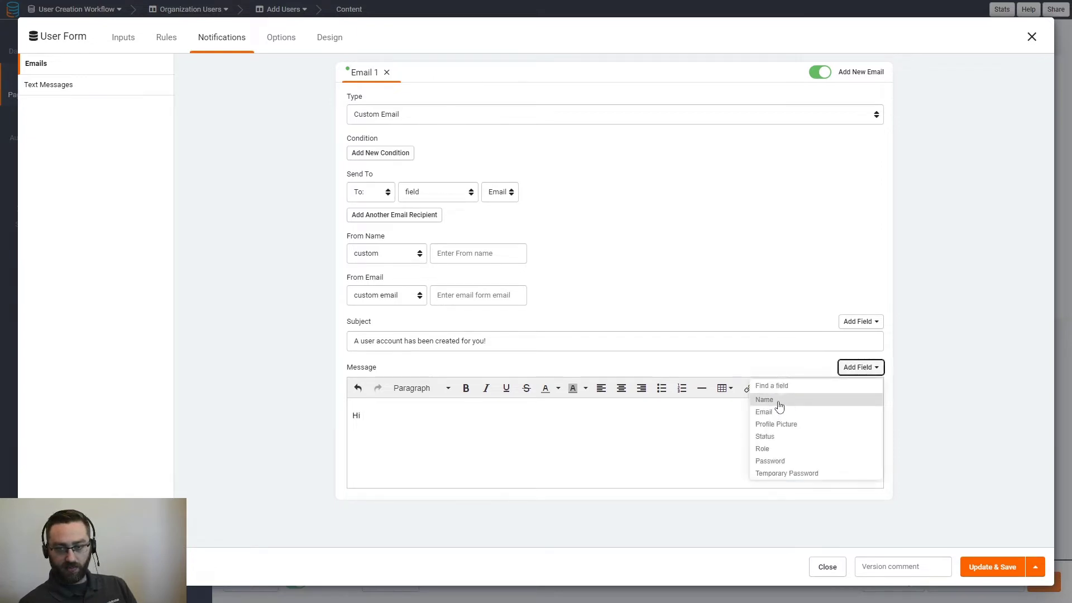
pyautogui.click(766, 400)
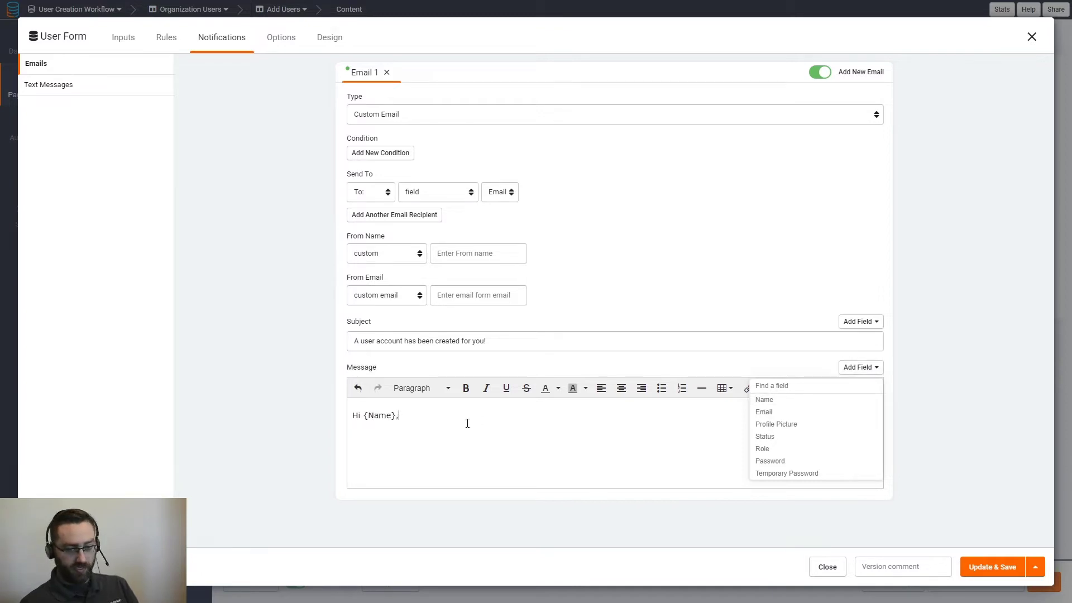
pyautogui.write(',')
pyautogui.press('Return')
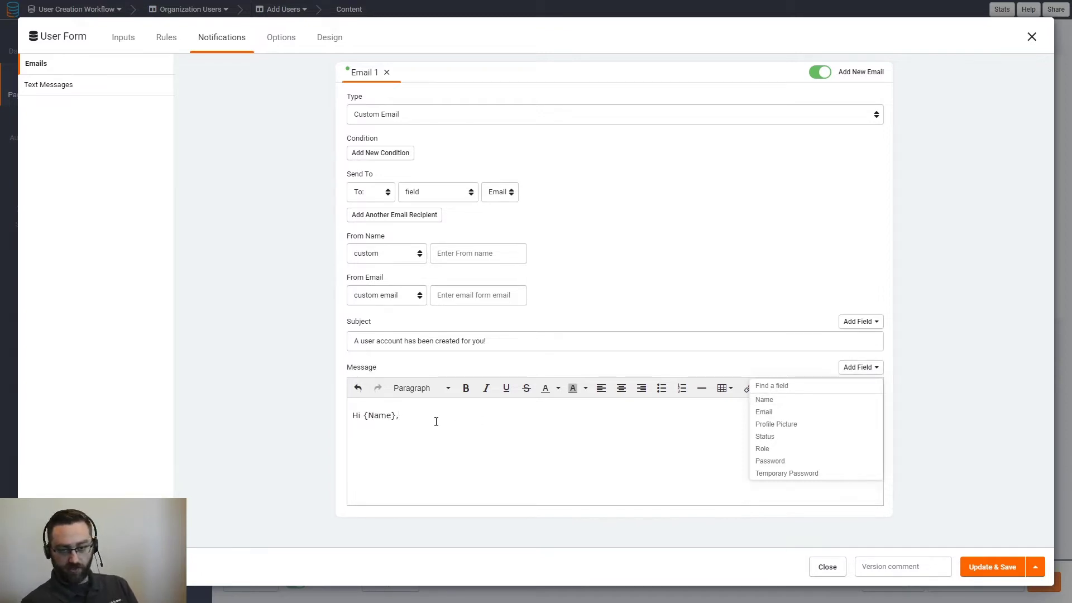
# Write that an account was created and to change the password, then begin a 'Username' line.
pyautogui.write('A user acco')
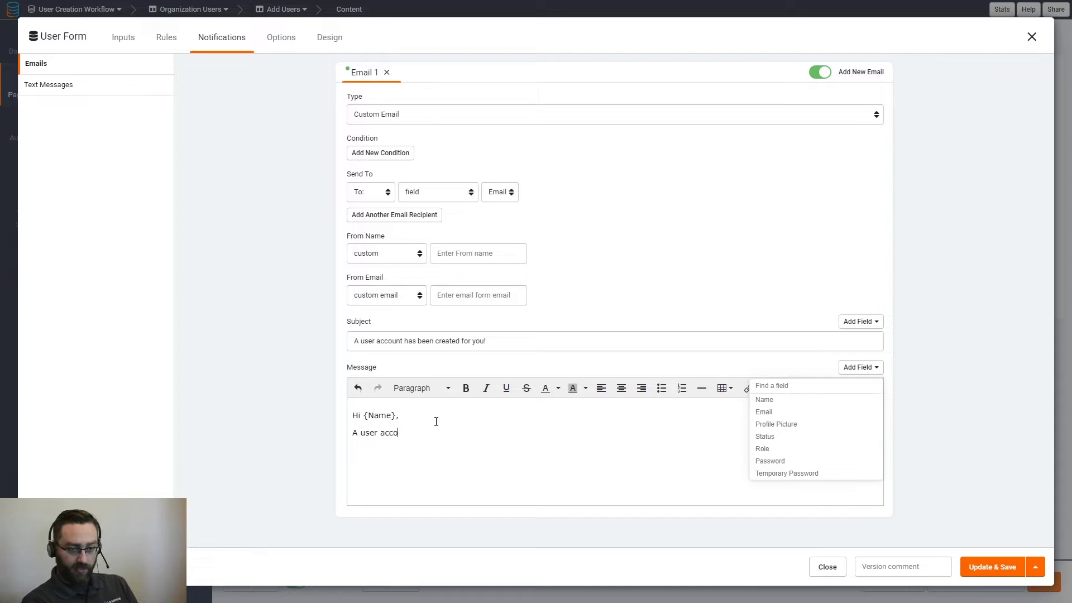
pyautogui.write('unt has been created for your organizatio')
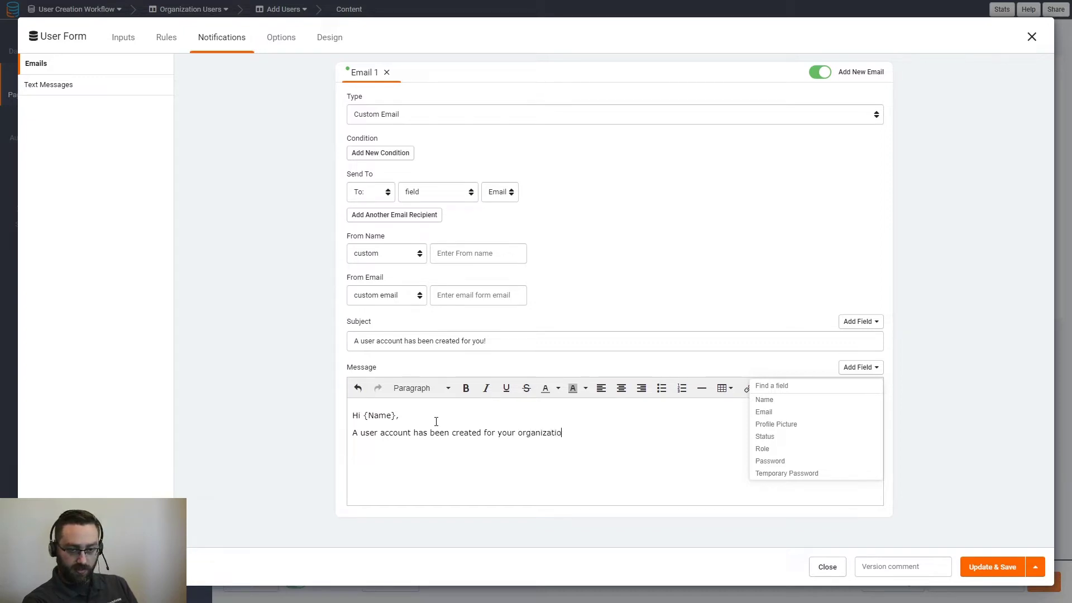
pyautogui.write('ns application')
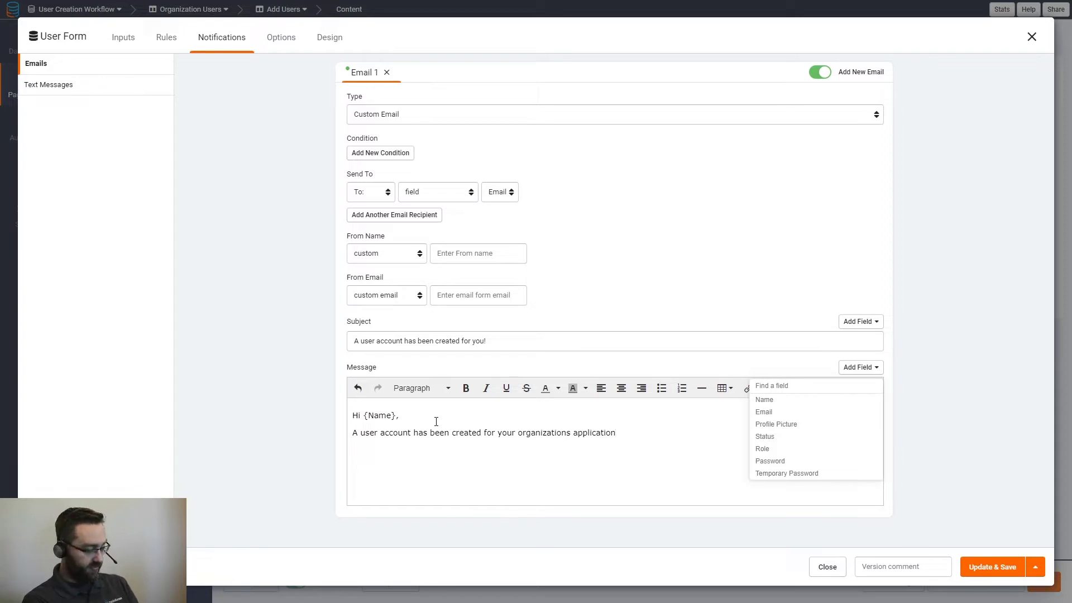
pyautogui.write('. Please')
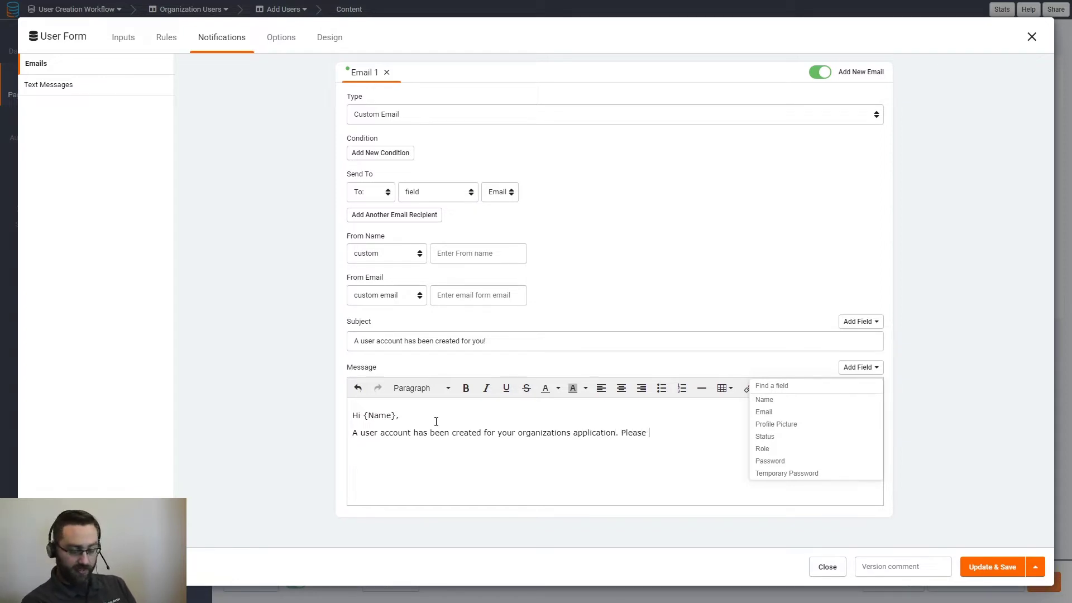
pyautogui.write(' login with the following cr')
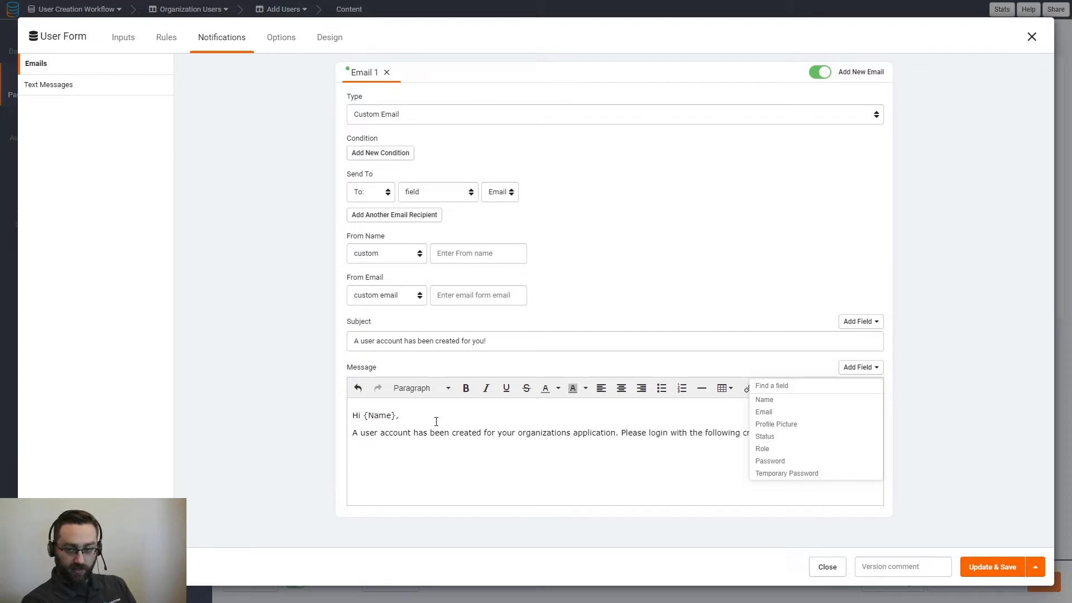
pyautogui.click(864, 369)
pyautogui.write('ng credentials a')
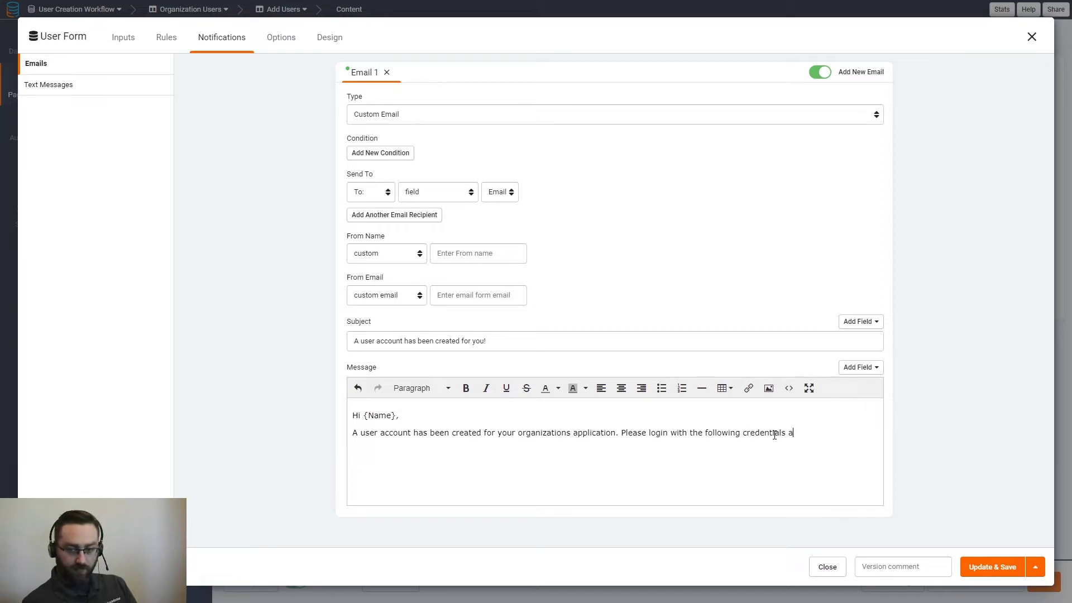
pyautogui.write('nd change your pas')
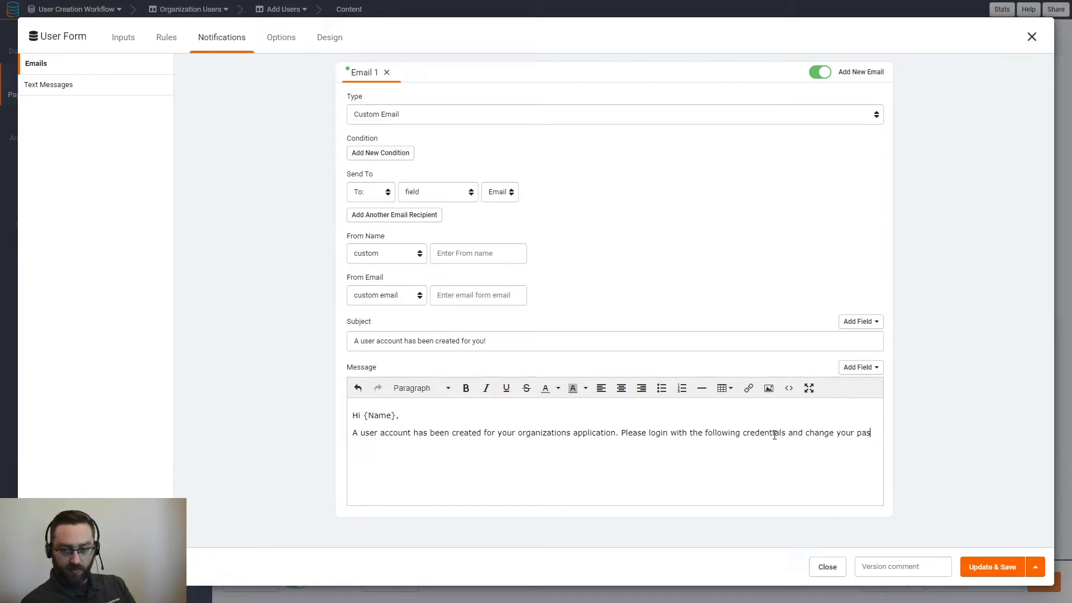
pyautogui.write('sword when instr')
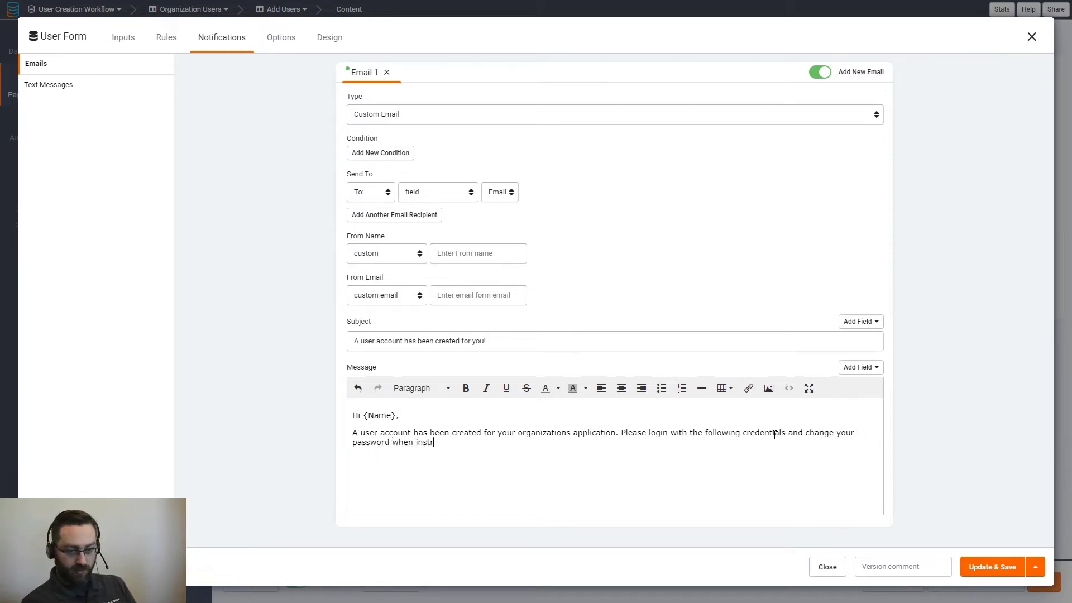
pyautogui.write('ucted.')
pyautogui.press('Return')
pyautogui.write('Username:')
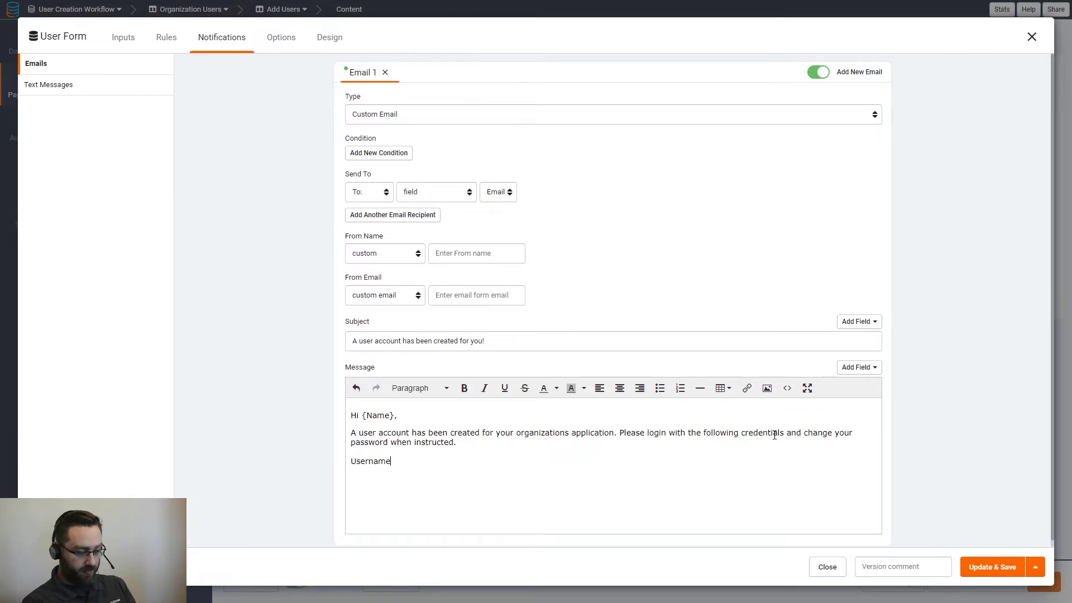
# Insert {Email} after Username and add a Temporary Password line with {Temporary Password}.
pyautogui.click(859, 366)
pyautogui.click(776, 411)
pyautogui.press('Return')
pyautogui.write('Pass')
pyautogui.press('BackSpace')
pyautogui.press('BackSpace')
pyautogui.press('BackSpace')
pyautogui.press('BackSpace')
pyautogui.write('Temporary Passwor')
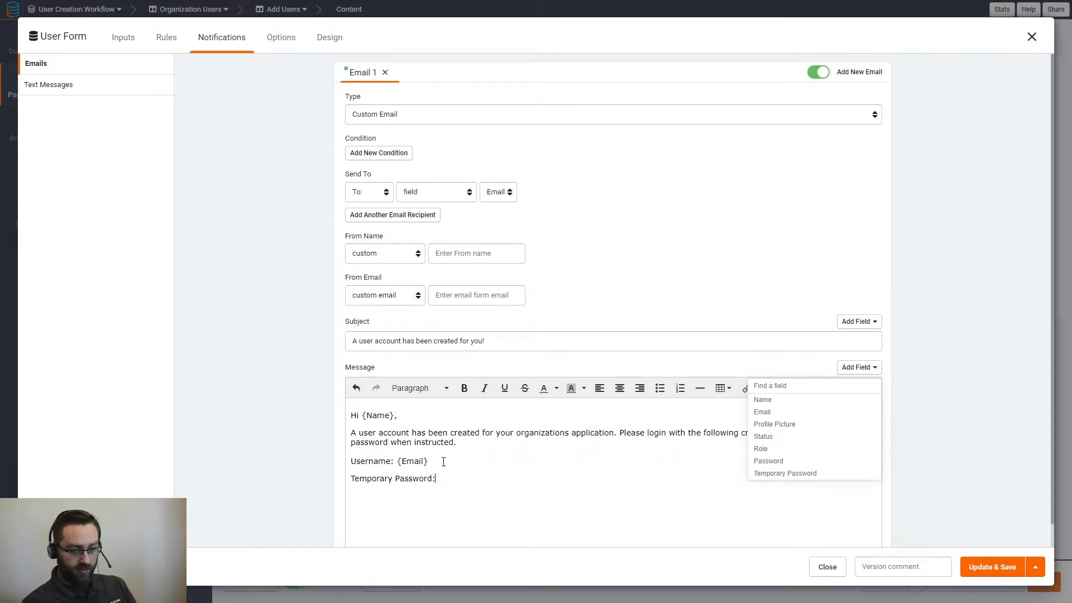
pyautogui.click(799, 472)
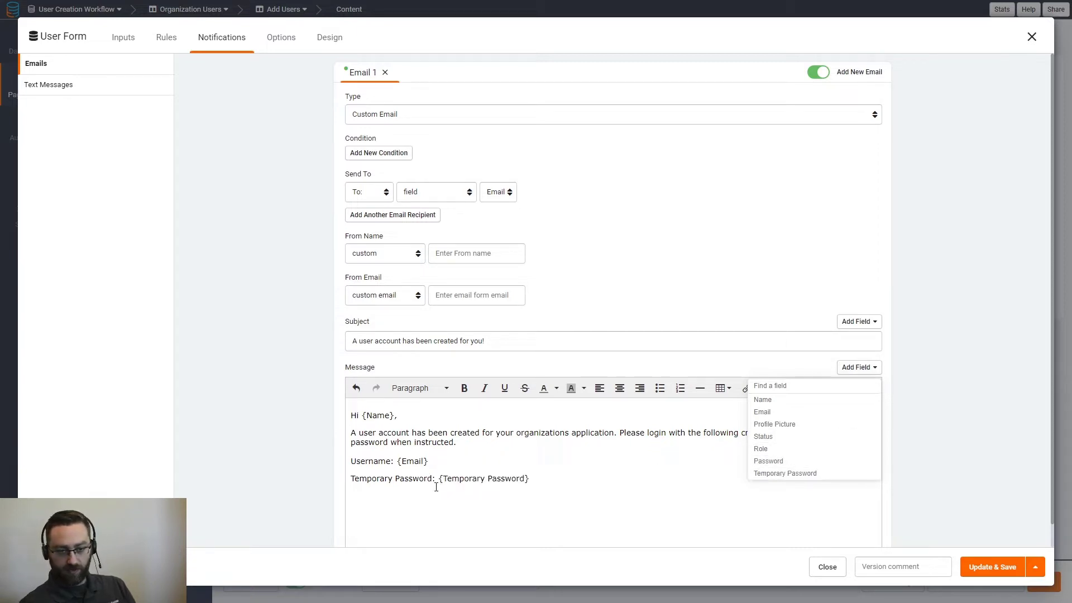
# Bold the Temporary Password and Username labels and save the notification.
pyautogui.moveTo(436, 478); pyautogui.dragTo(320, 477)
pyautogui.click(464, 388)
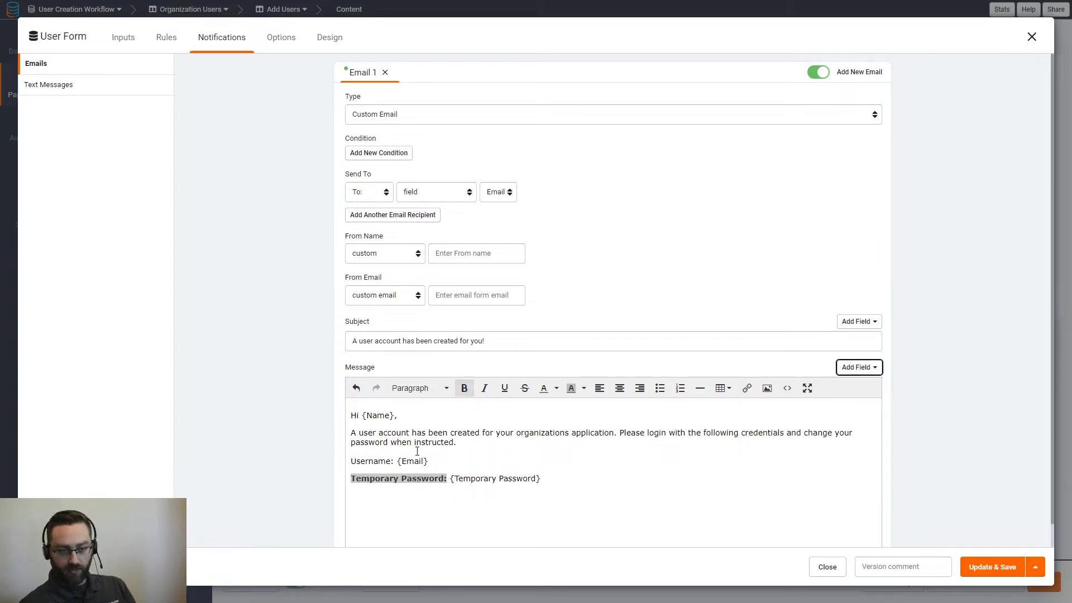
pyautogui.moveTo(396, 462); pyautogui.dragTo(349, 461)
pyautogui.click(464, 388)
pyautogui.click(984, 575)
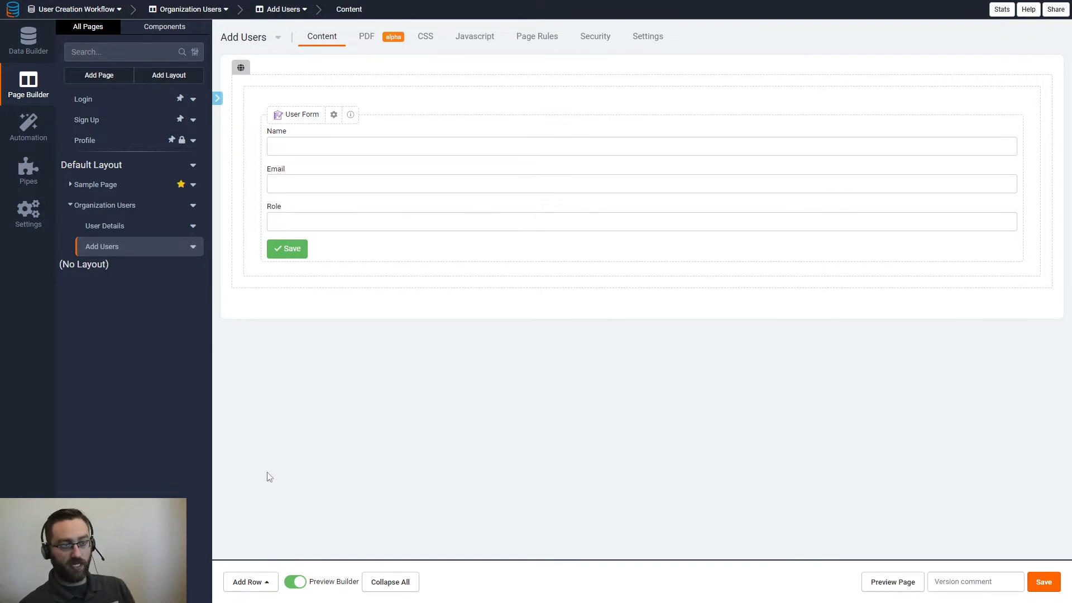
# Check the Users table records, then preview the Organization Users page live.
pyautogui.click(31, 54)
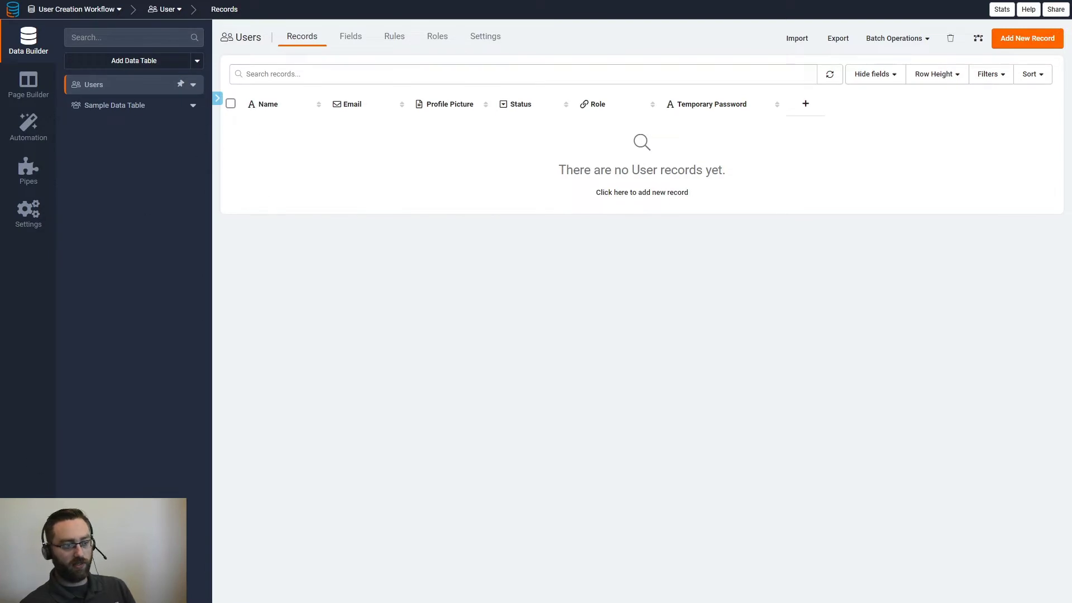
pyautogui.click(31, 86)
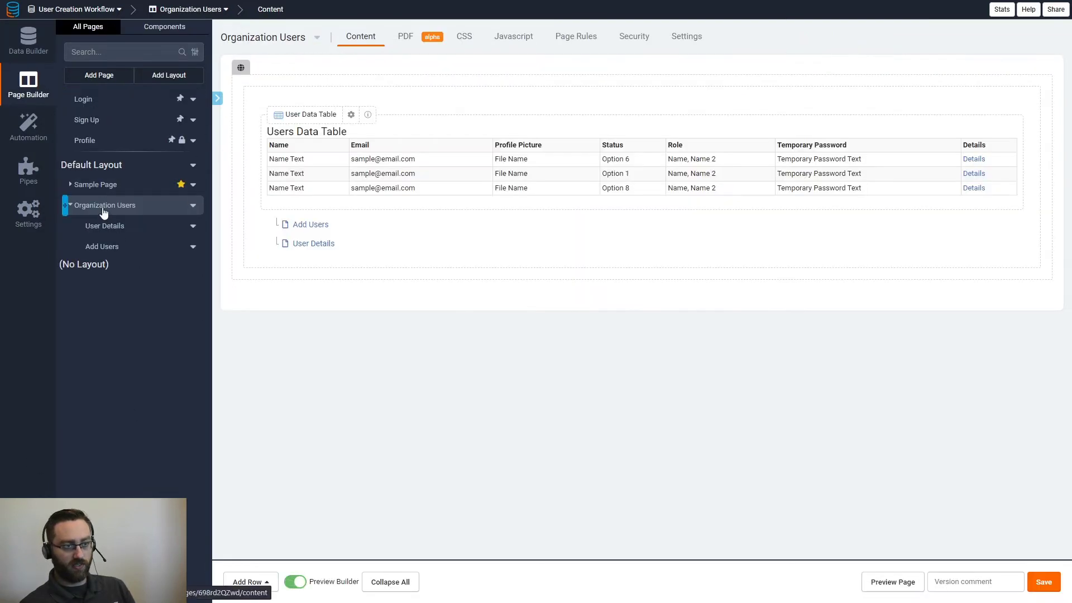
pyautogui.click(884, 585)
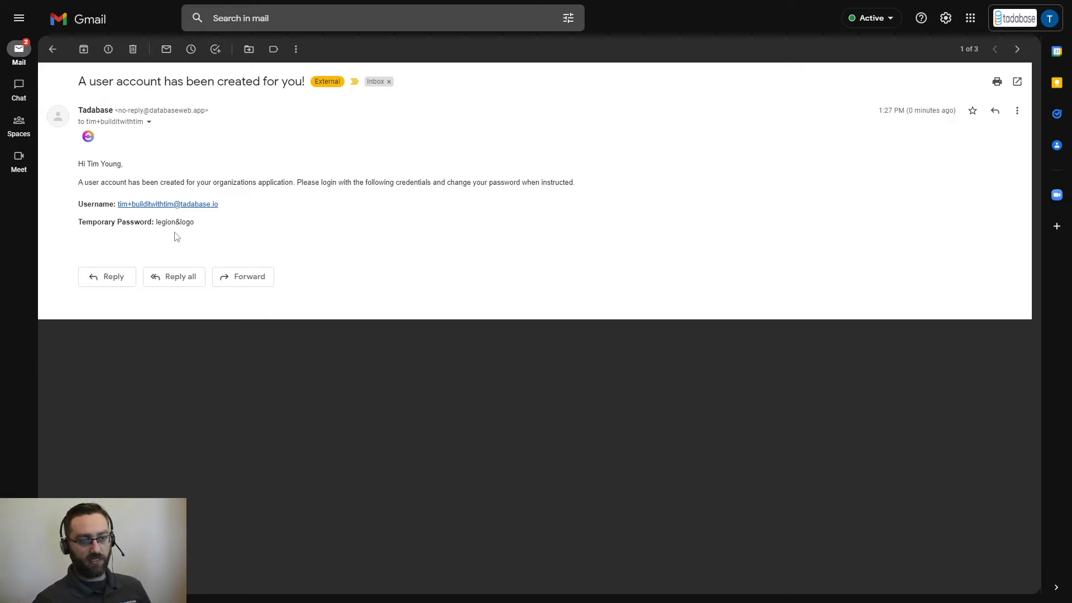
# Highlight the temporary password in the received email, then return to the Tadabase builder.
pyautogui.moveTo(197, 223); pyautogui.dragTo(156, 225)
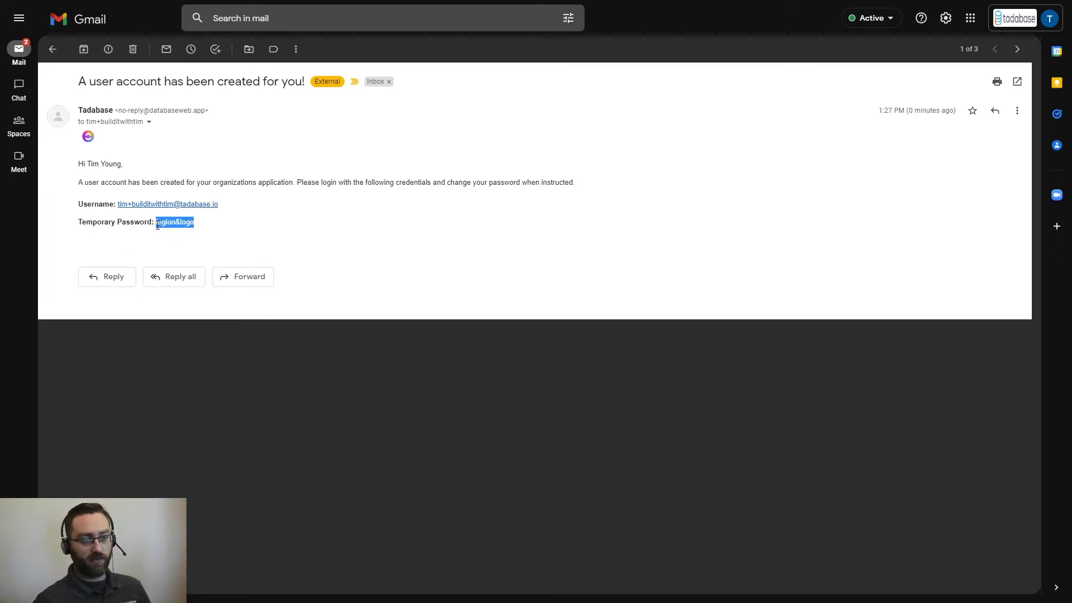
pyautogui.click(200, 228)
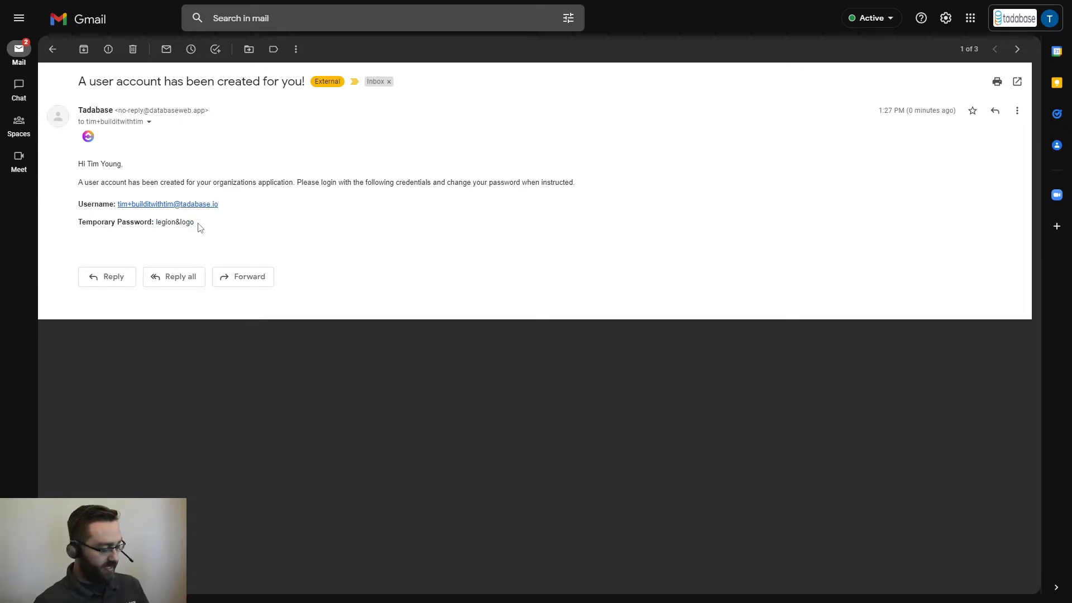
pyautogui.hotkey('ctrl', 'Tab')
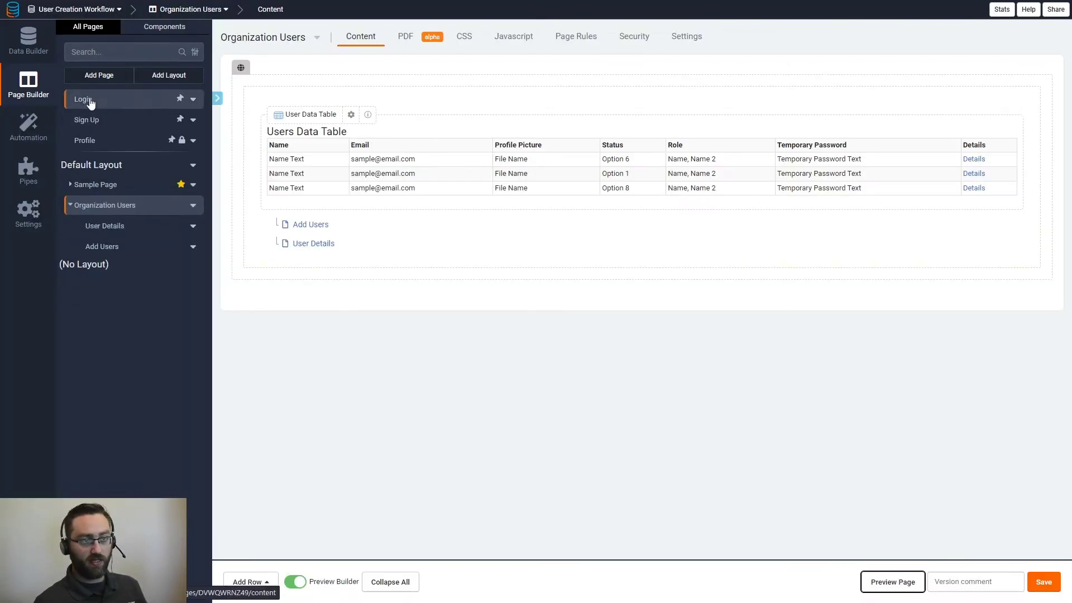
# Copy the new user's temporary password from the Users table record.
pyautogui.click(33, 50)
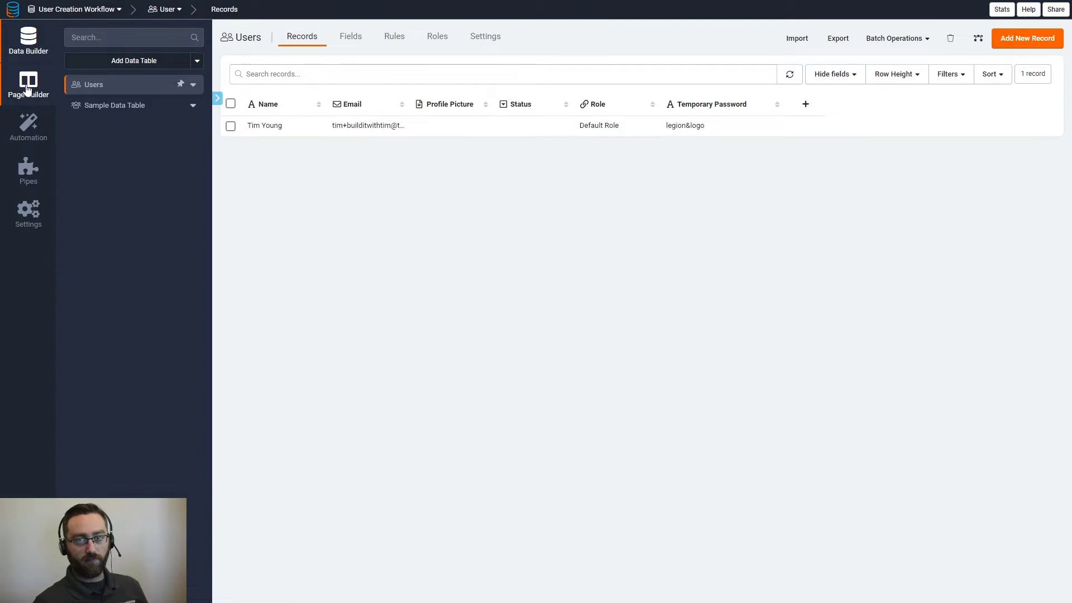
pyautogui.click(704, 129)
pyautogui.click(778, 126)
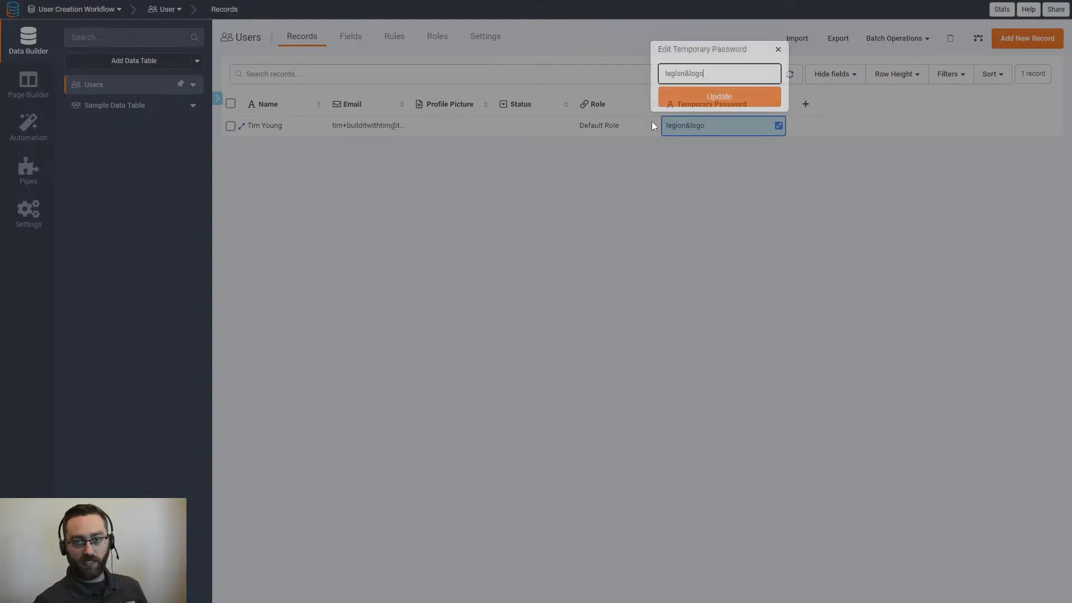
pyautogui.hotkey('ctrl', 'a')
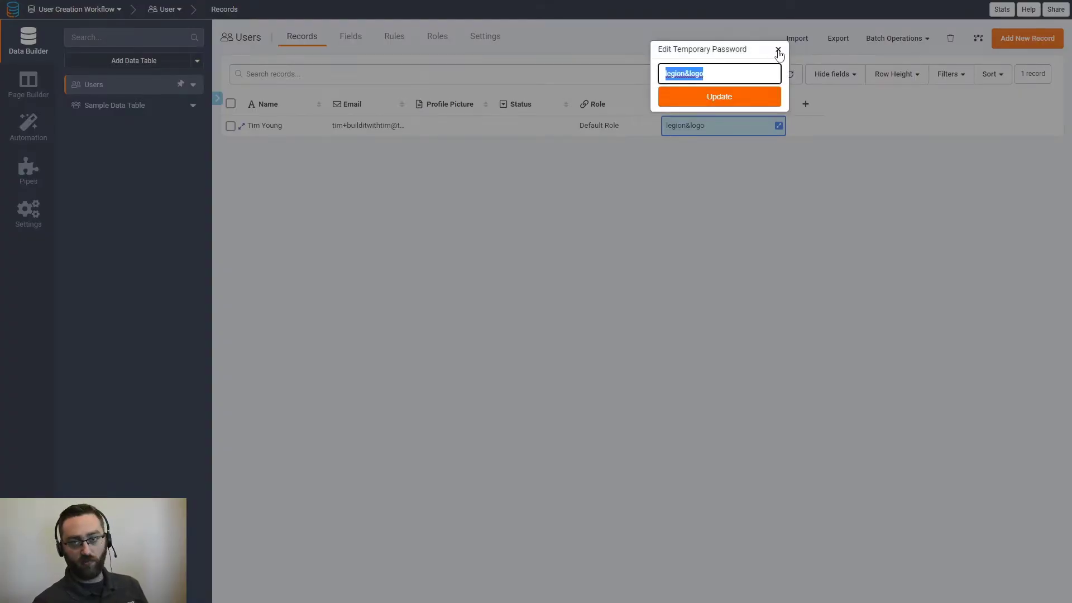
pyautogui.click(778, 50)
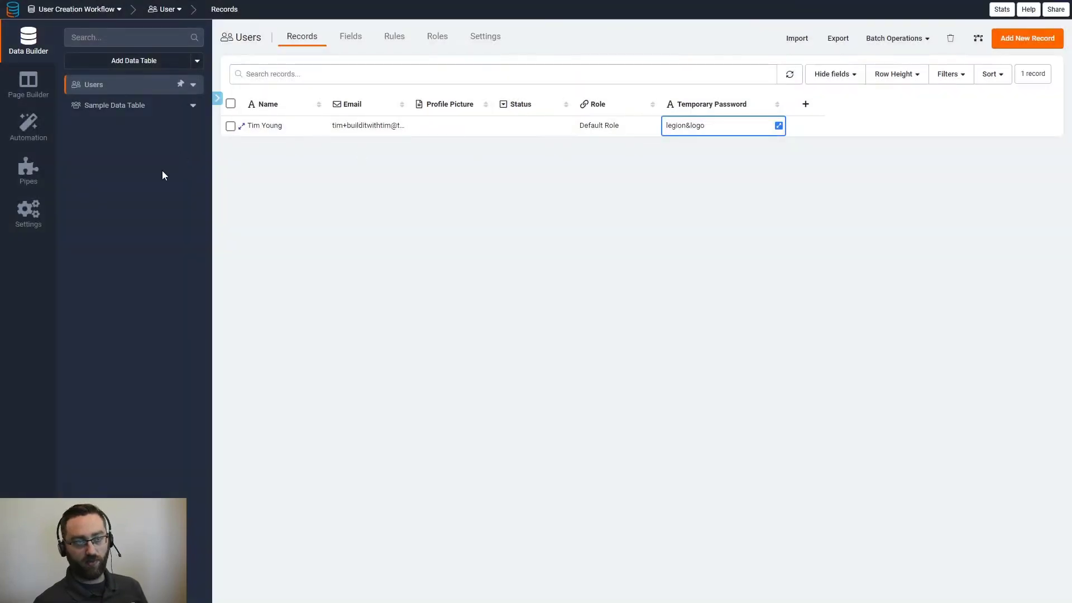
# Preview the Login page and try signing in with the new user's email and pasted password.
pyautogui.click(28, 94)
pyautogui.click(83, 98)
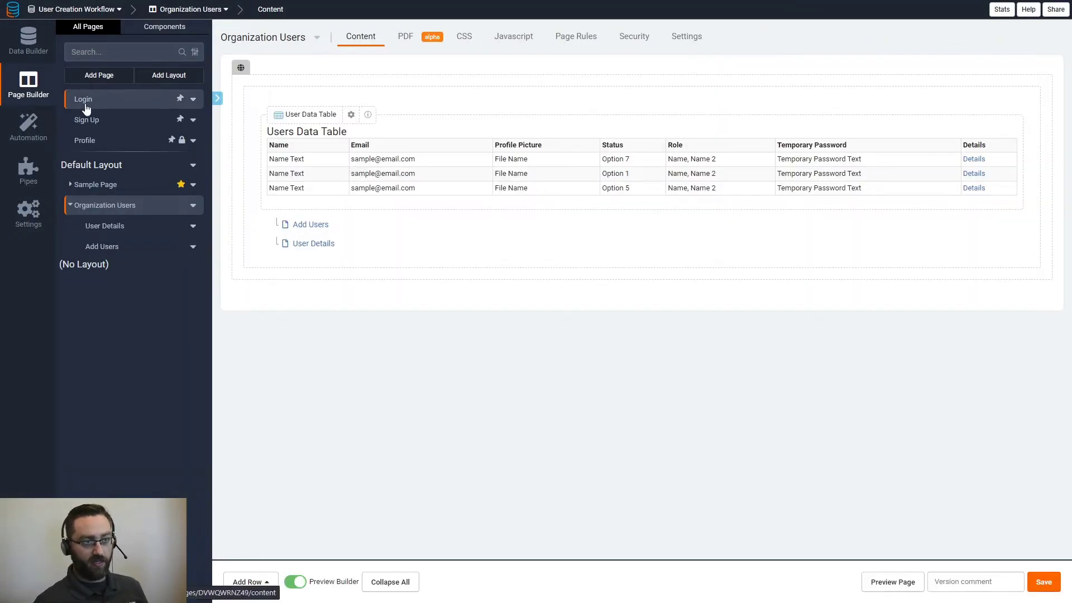
pyautogui.click(893, 581)
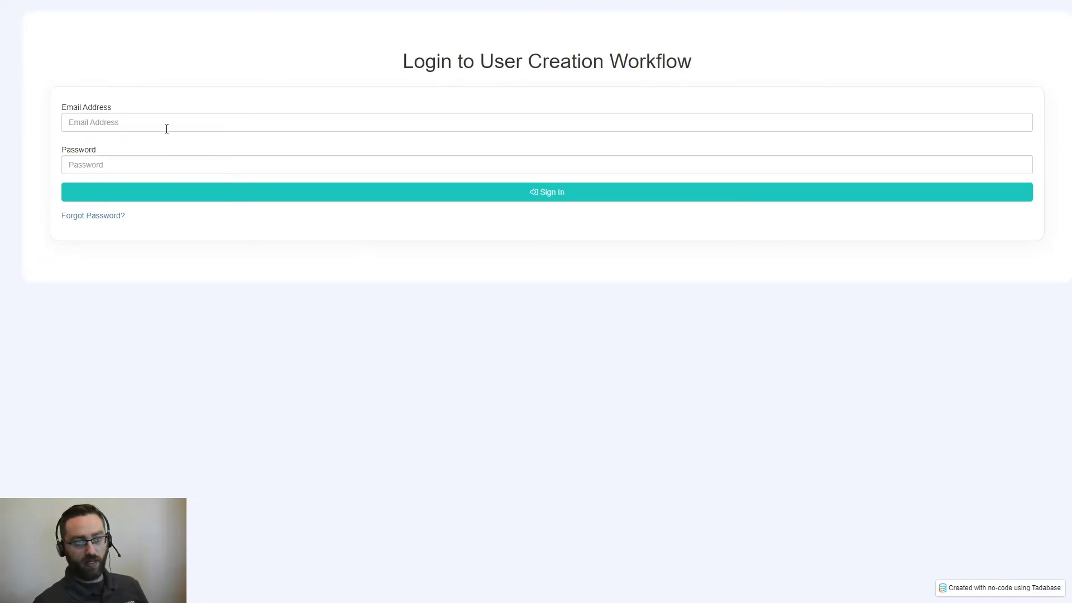
pyautogui.click(167, 129)
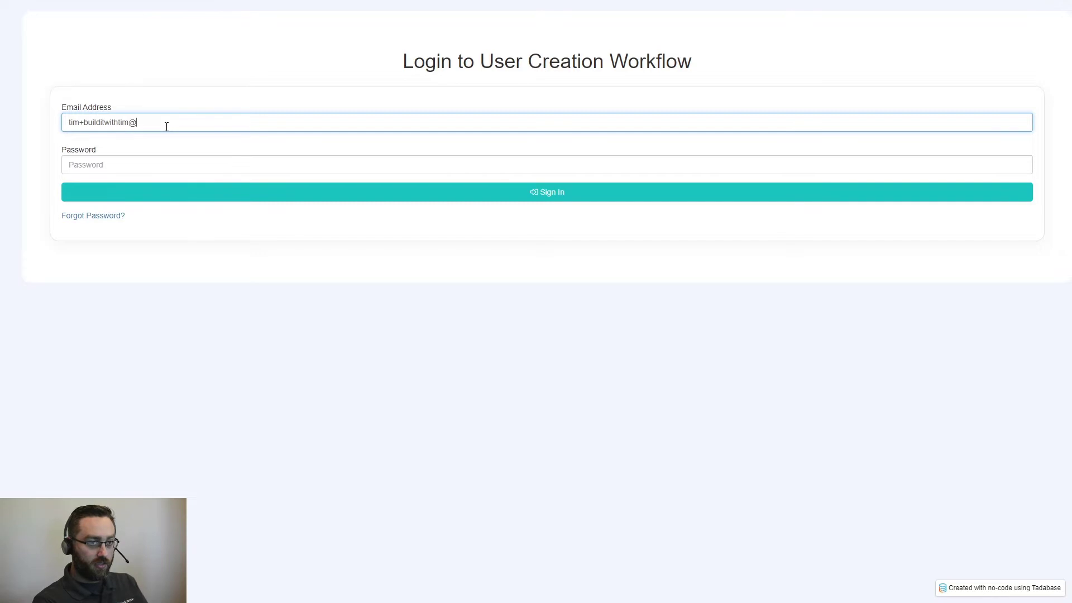
pyautogui.press('Tab')
pyautogui.hotkey('ctrl', 'v')
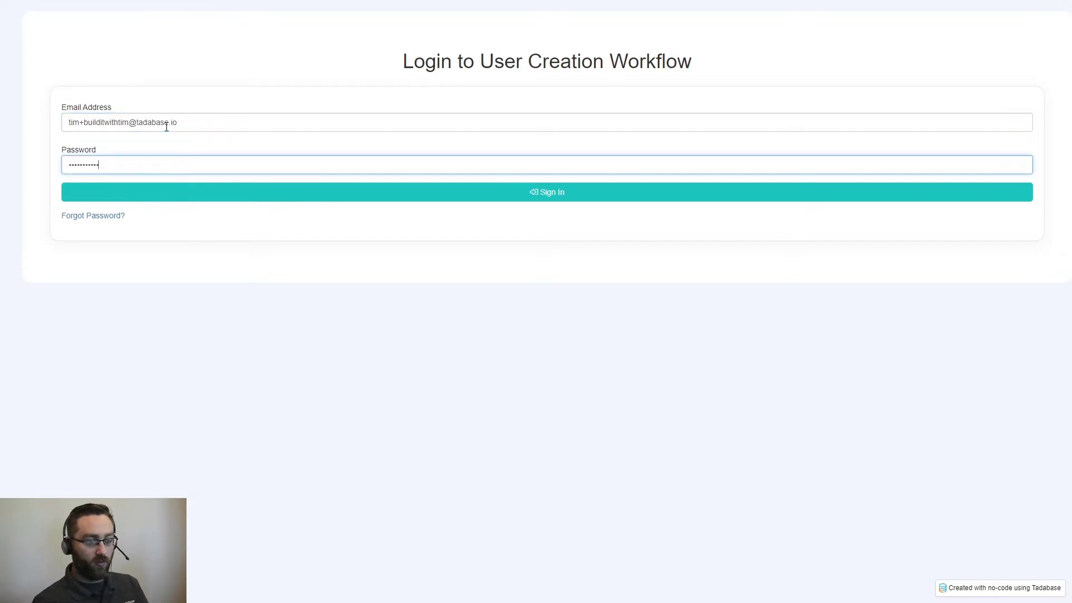
pyautogui.click(192, 195)
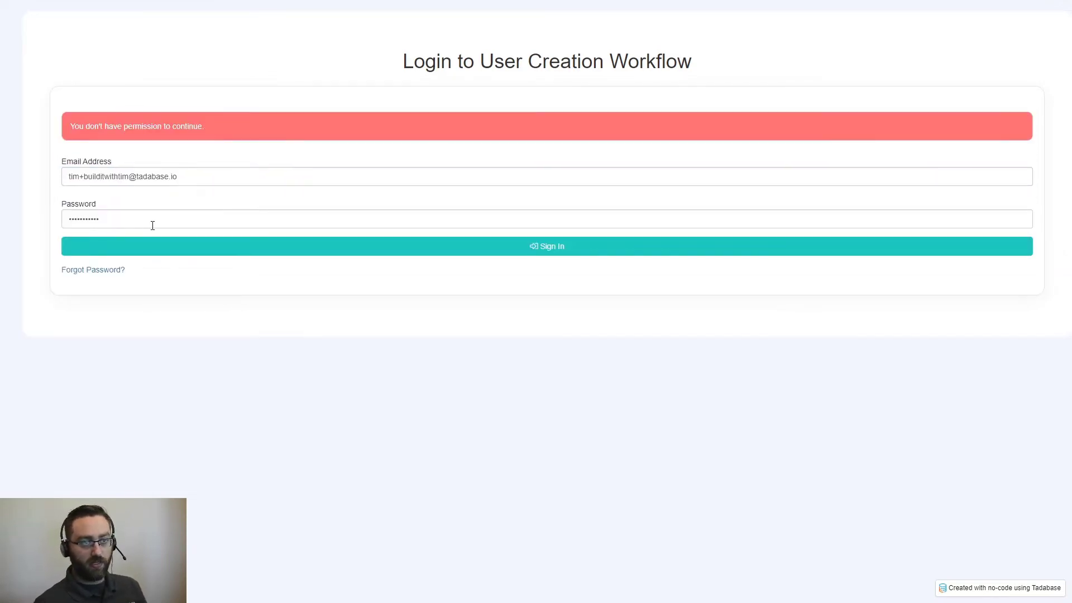
pyautogui.hotkey('alt', 'Tab')
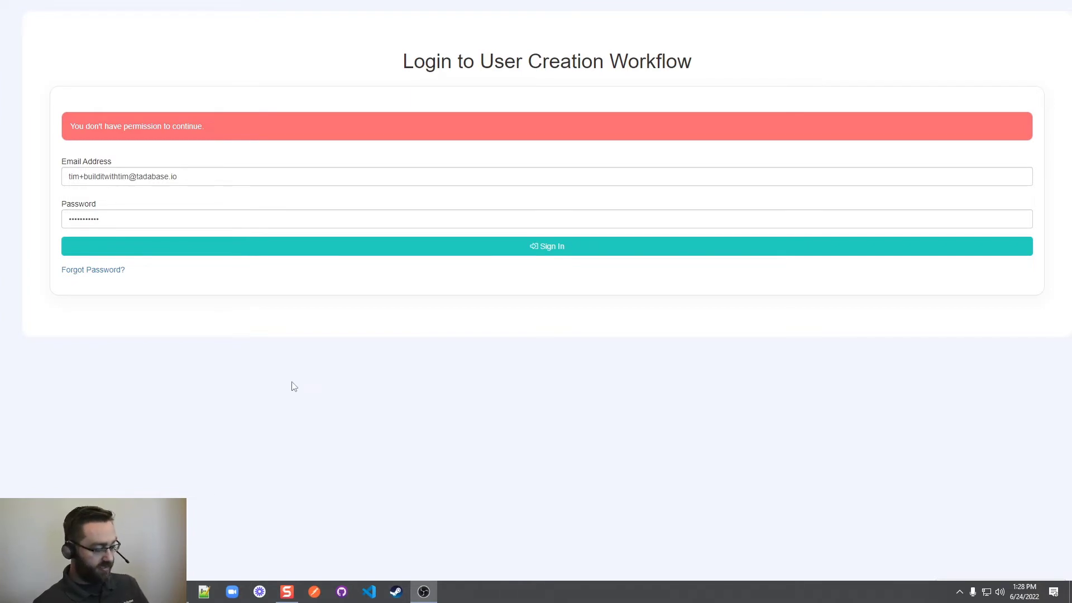
pyautogui.click(336, 426)
pyautogui.hotkey('ctrl', 'w')
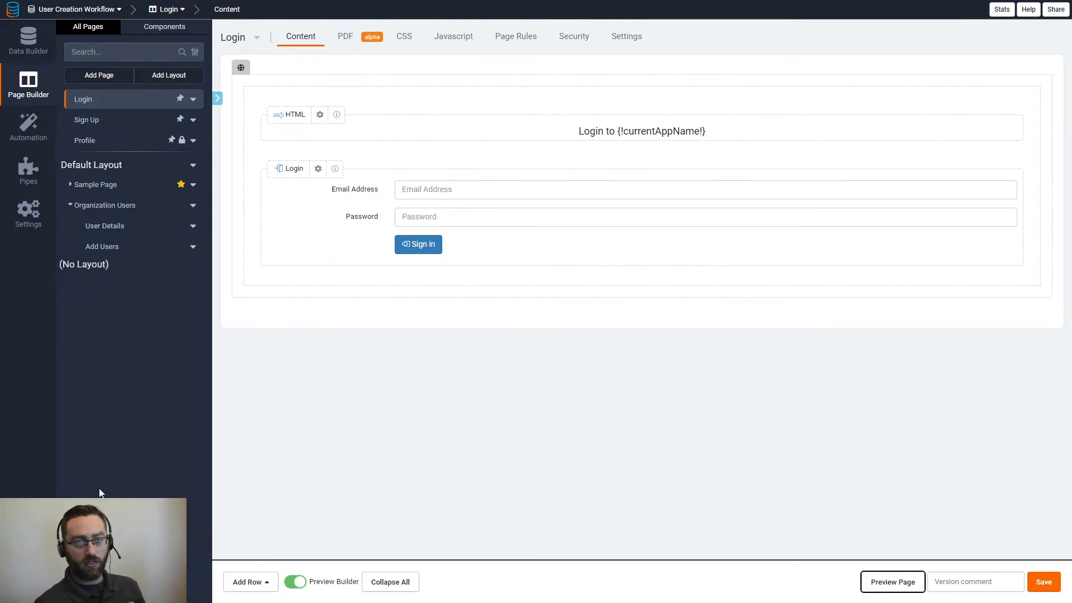
# Open the Users table records in Data Builder.
pyautogui.click(35, 59)
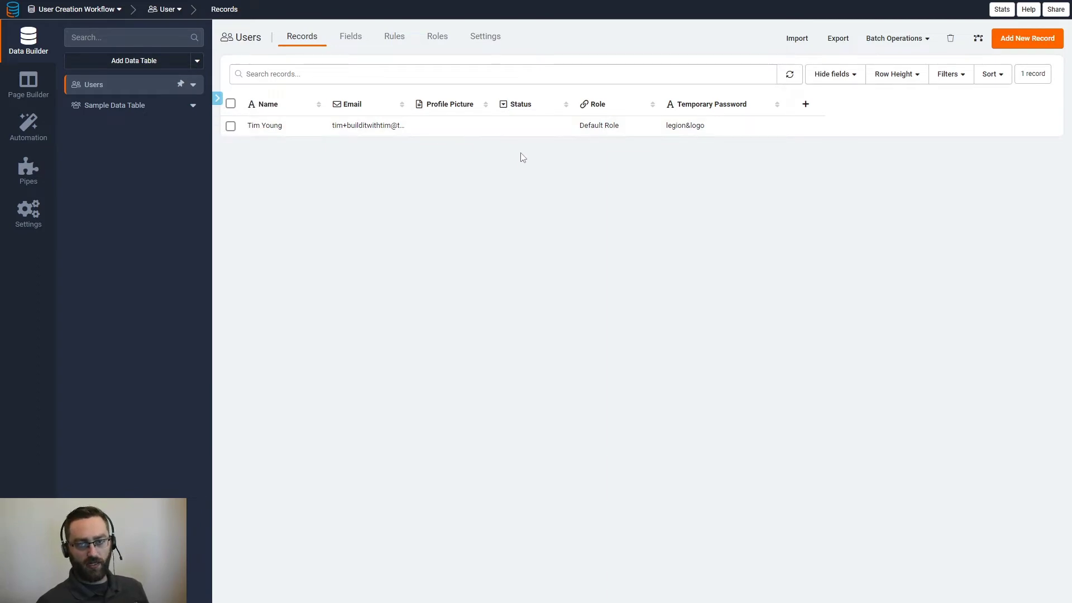
pyautogui.click(565, 128)
pyautogui.click(519, 73)
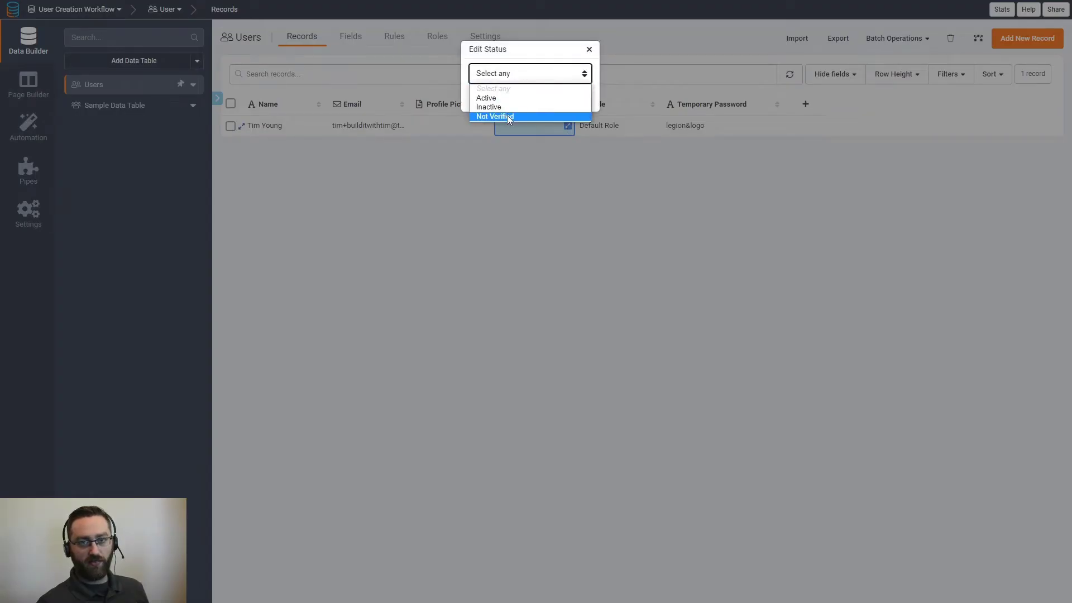
pyautogui.click(558, 53)
pyautogui.click(589, 49)
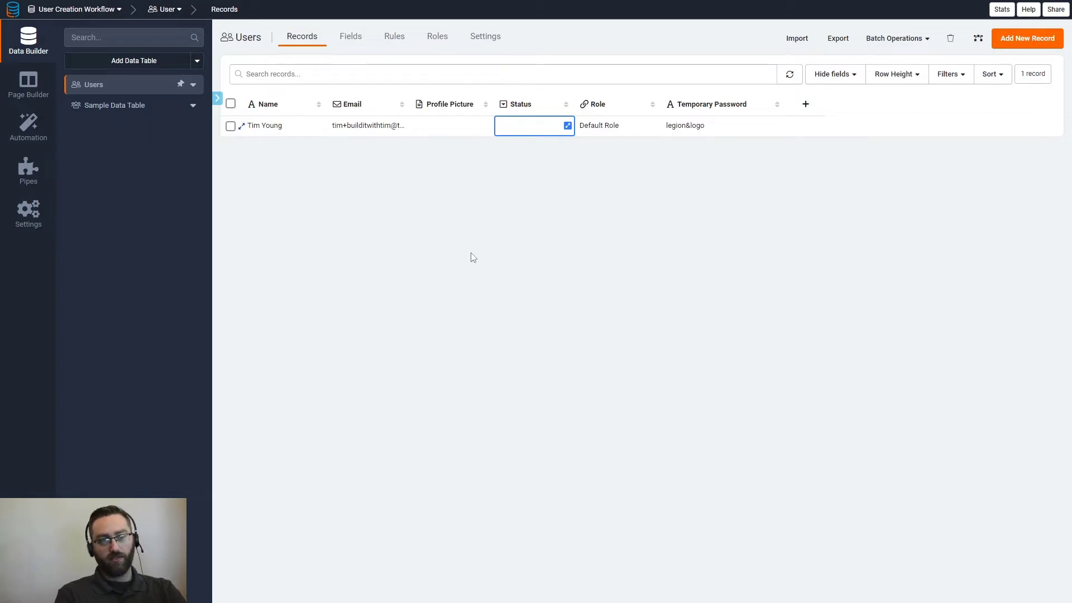
# Search the pipe gallery for 'tada', install Tadabase Rest API (Updated) and open its settings.
pyautogui.click(30, 179)
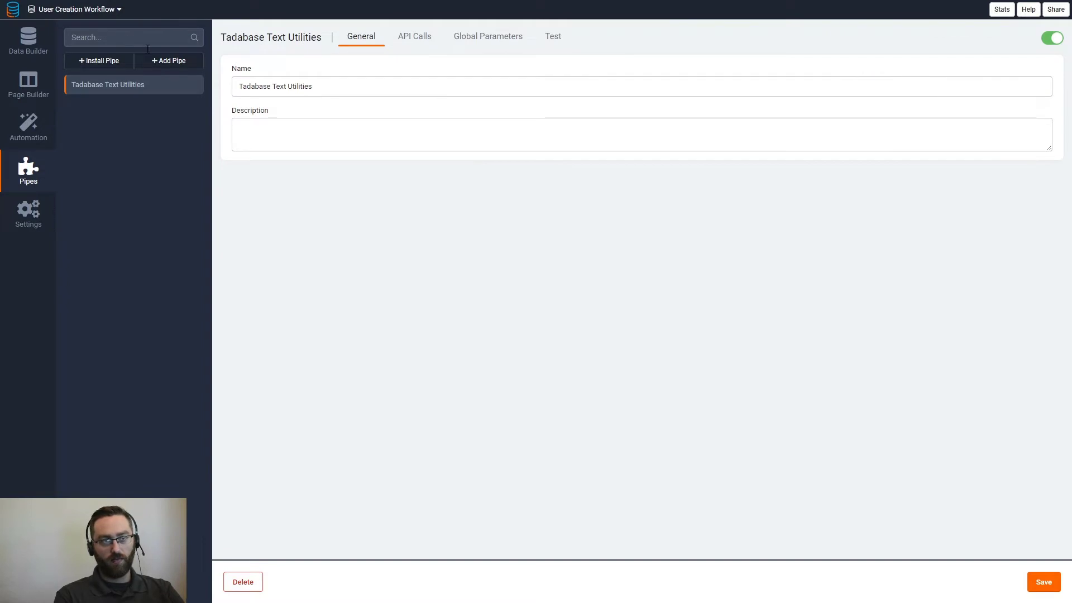
pyautogui.click(99, 61)
pyautogui.click(286, 78)
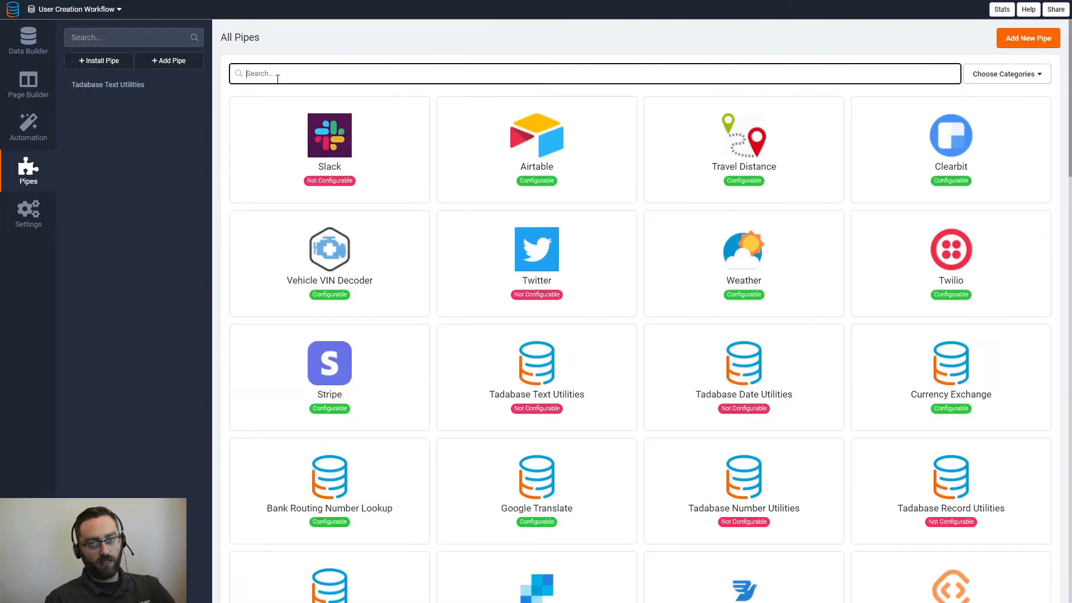
pyautogui.write('tada')
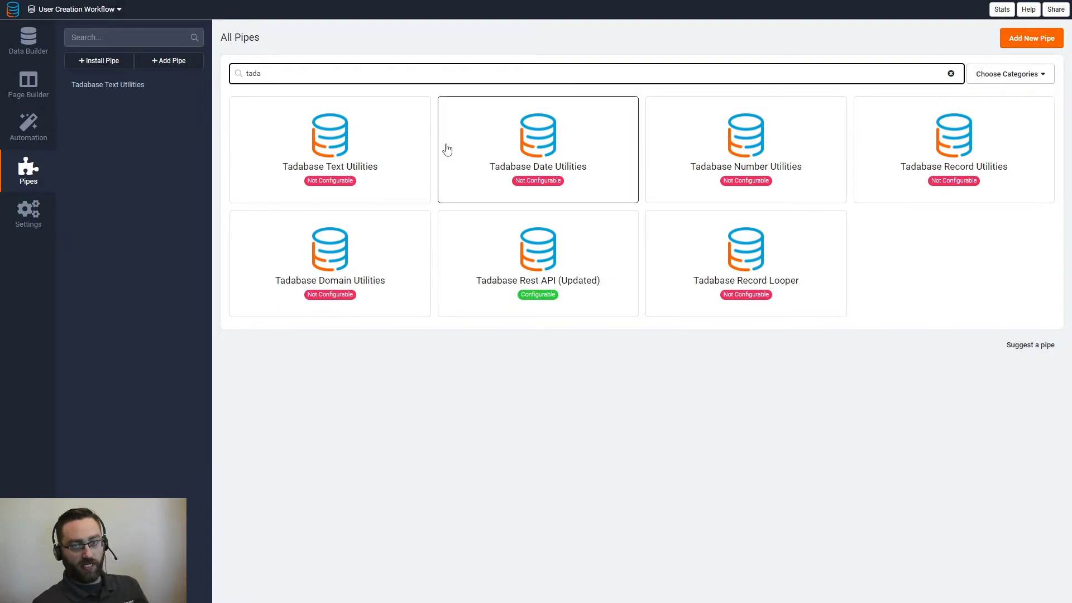
pyautogui.click(527, 257)
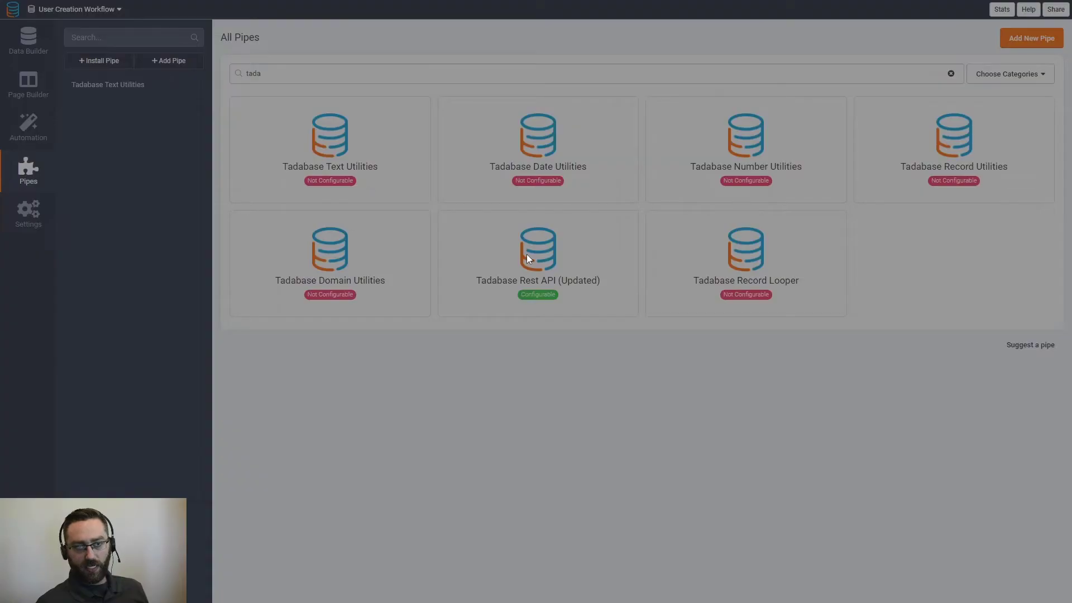
pyautogui.click(447, 140)
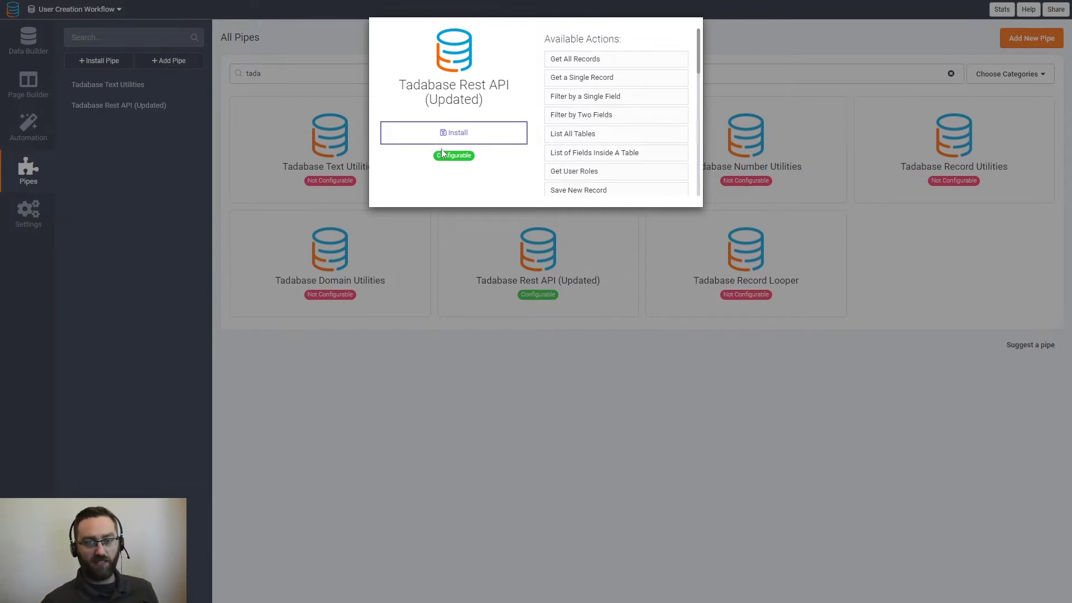
pyautogui.click(484, 286)
pyautogui.click(81, 111)
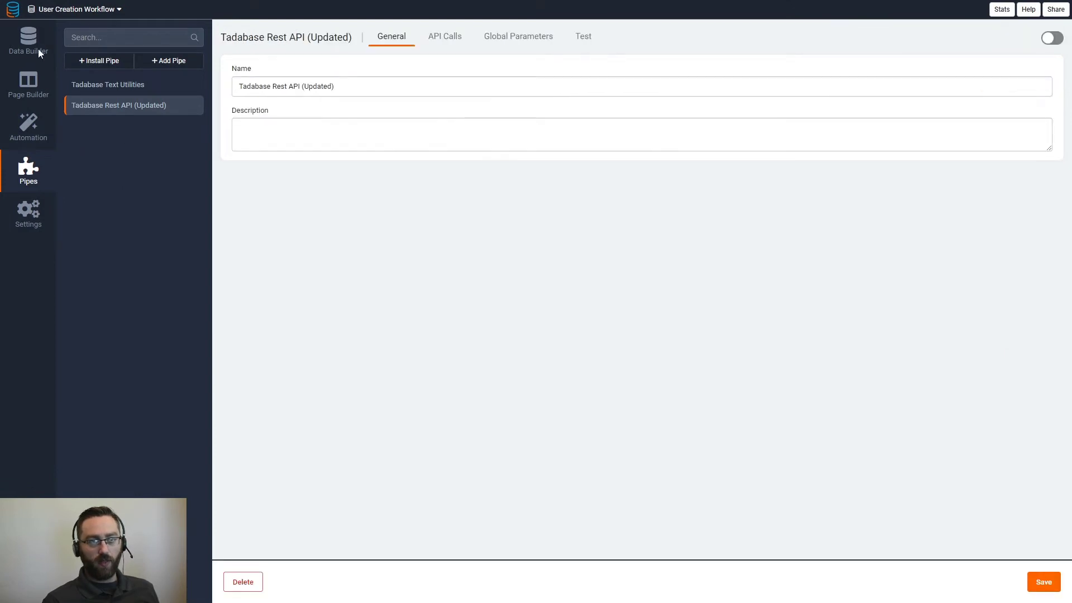
# Create the needs_password_reset role in the Users table's Roles tab, then return to Records.
pyautogui.click(32, 55)
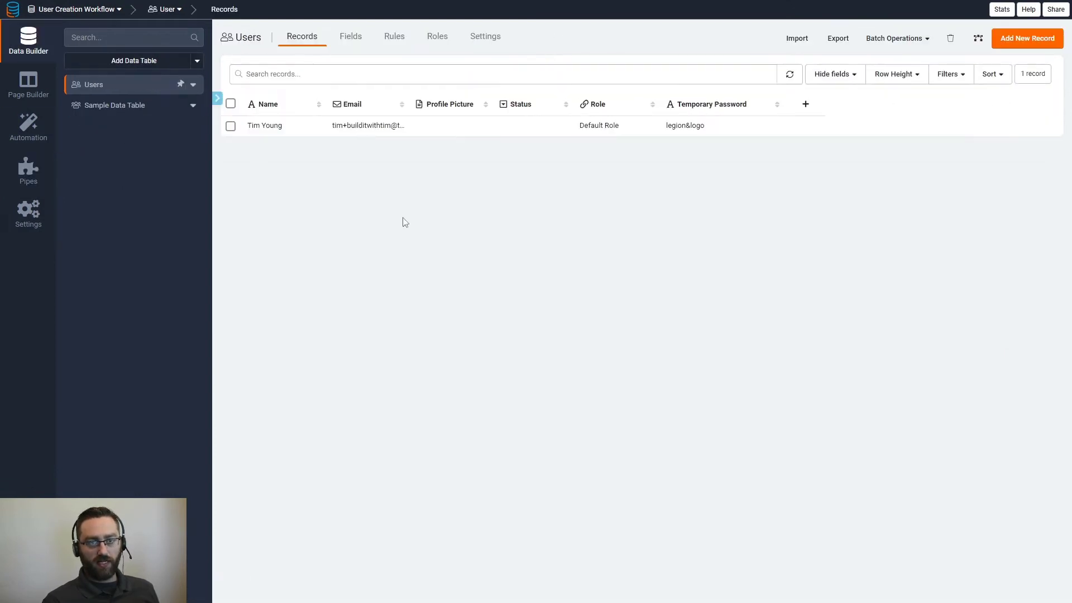
pyautogui.click(429, 45)
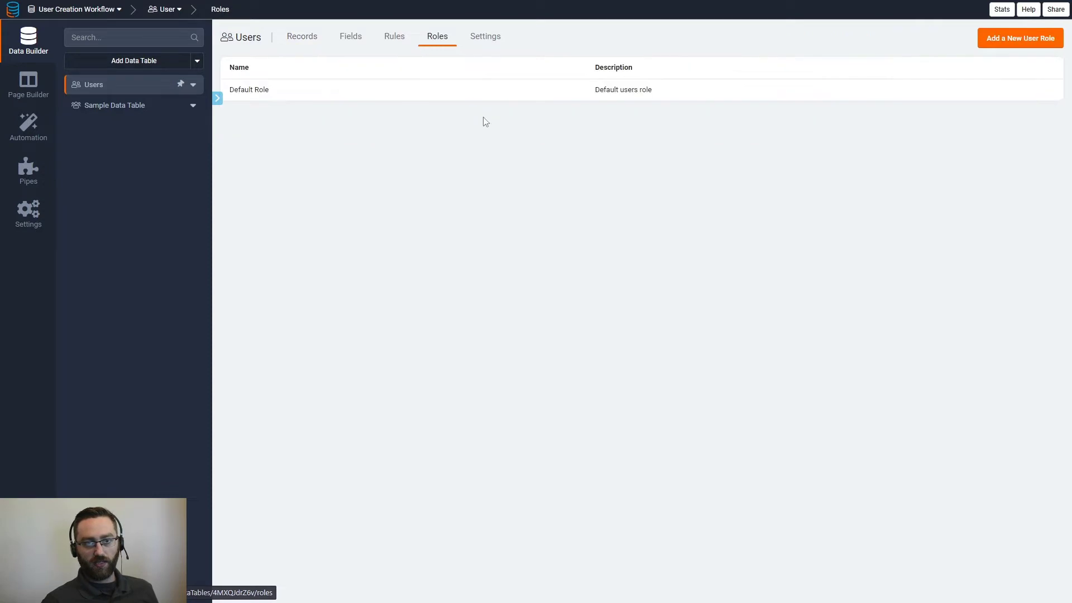
pyautogui.click(1030, 39)
pyautogui.click(442, 85)
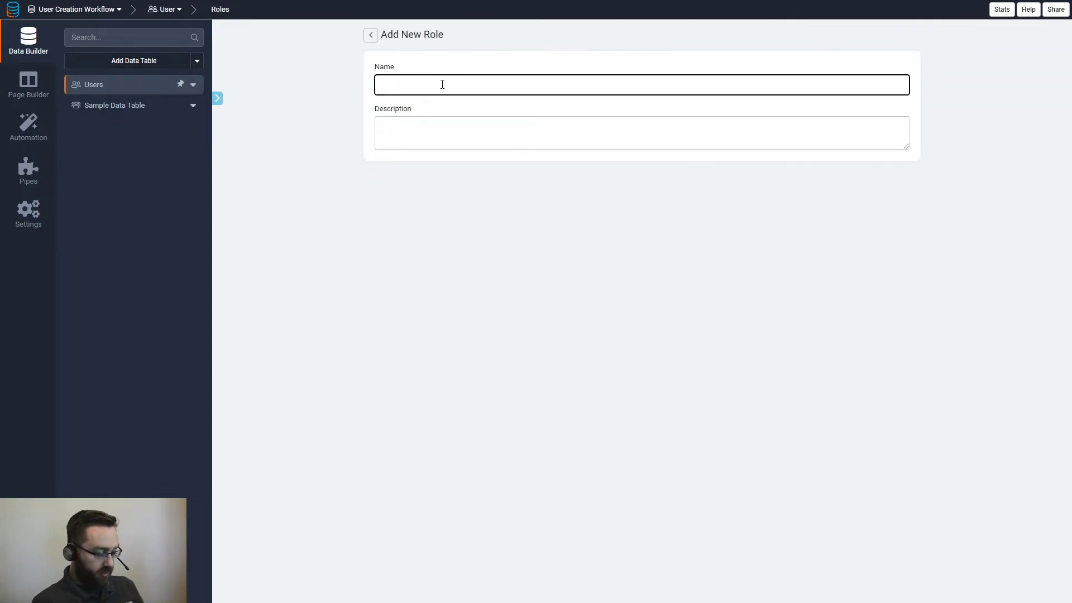
pyautogui.write('needs_password_reset')
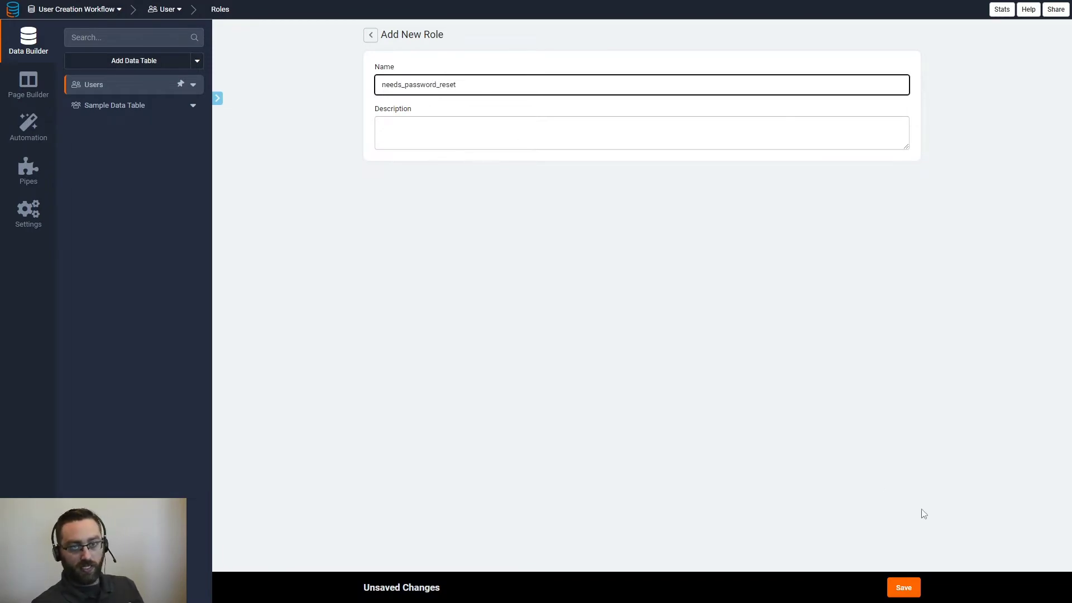
pyautogui.click(909, 593)
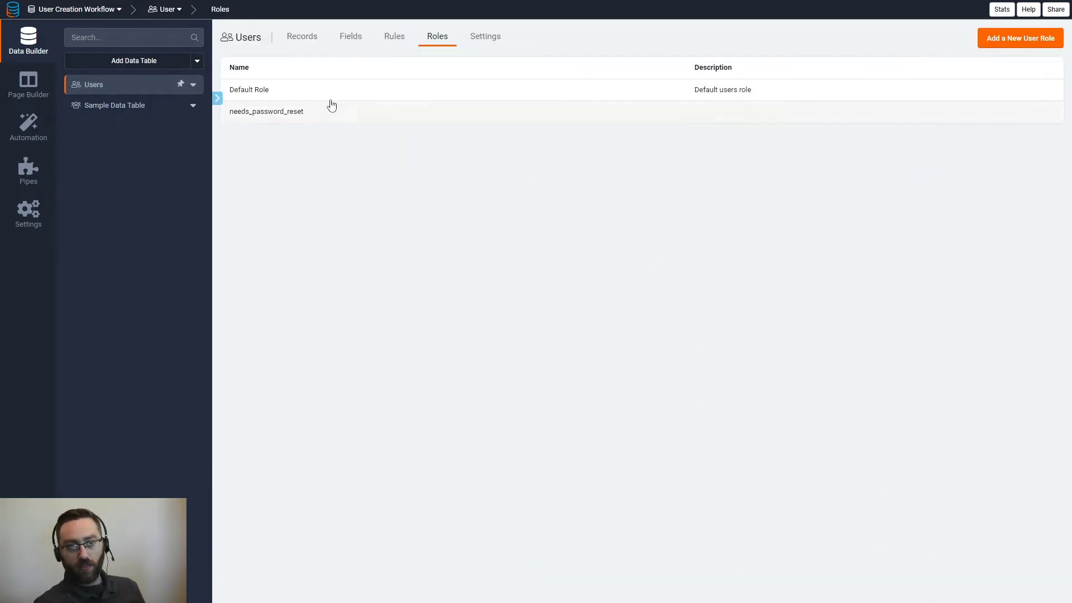
pyautogui.click(311, 38)
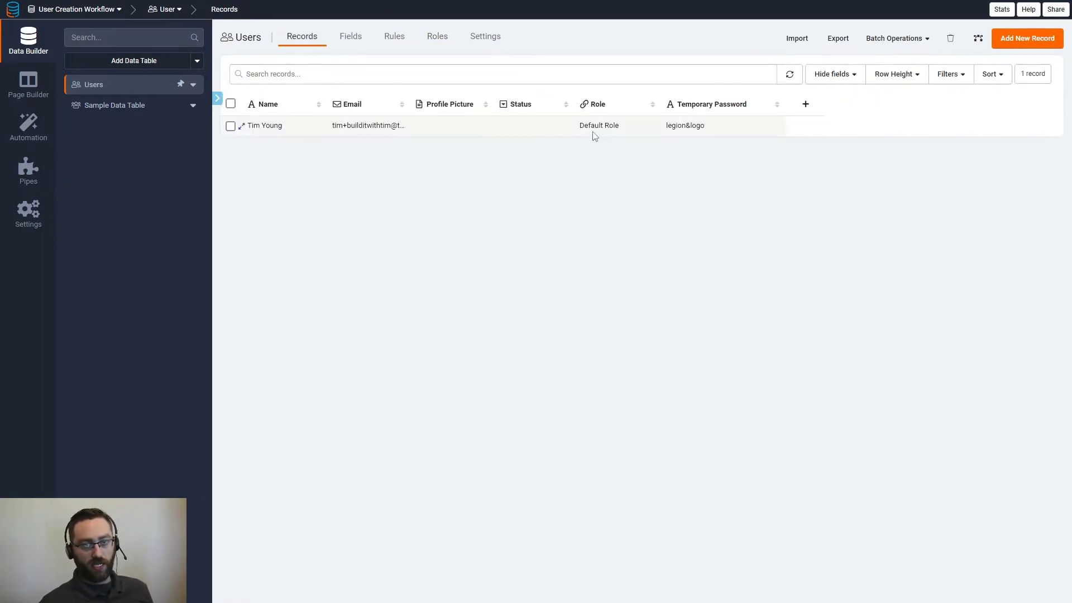
pyautogui.click(609, 131)
pyautogui.click(653, 125)
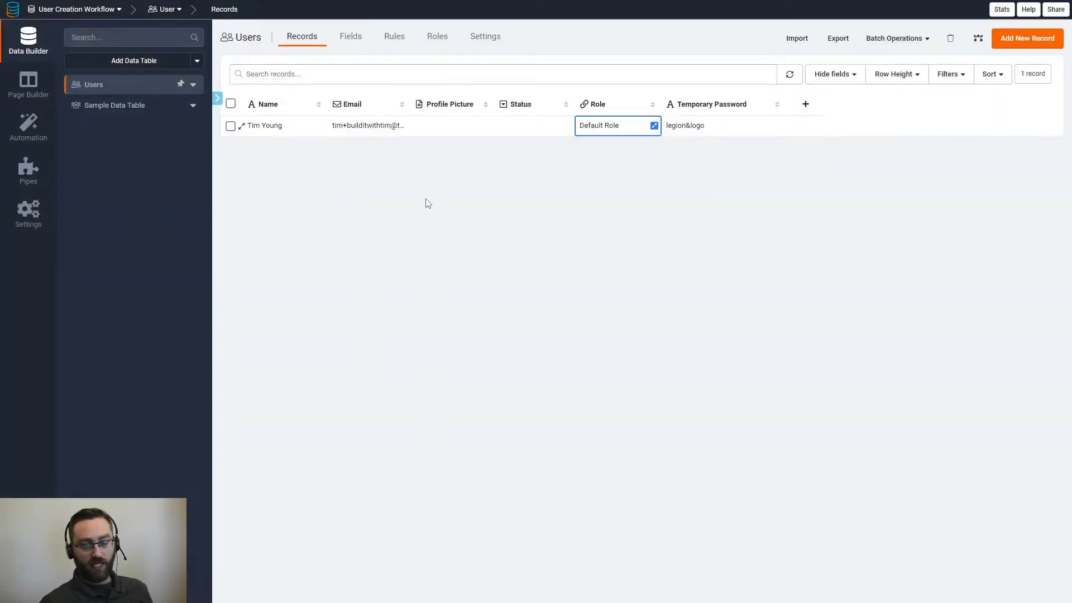
pyautogui.click(672, 49)
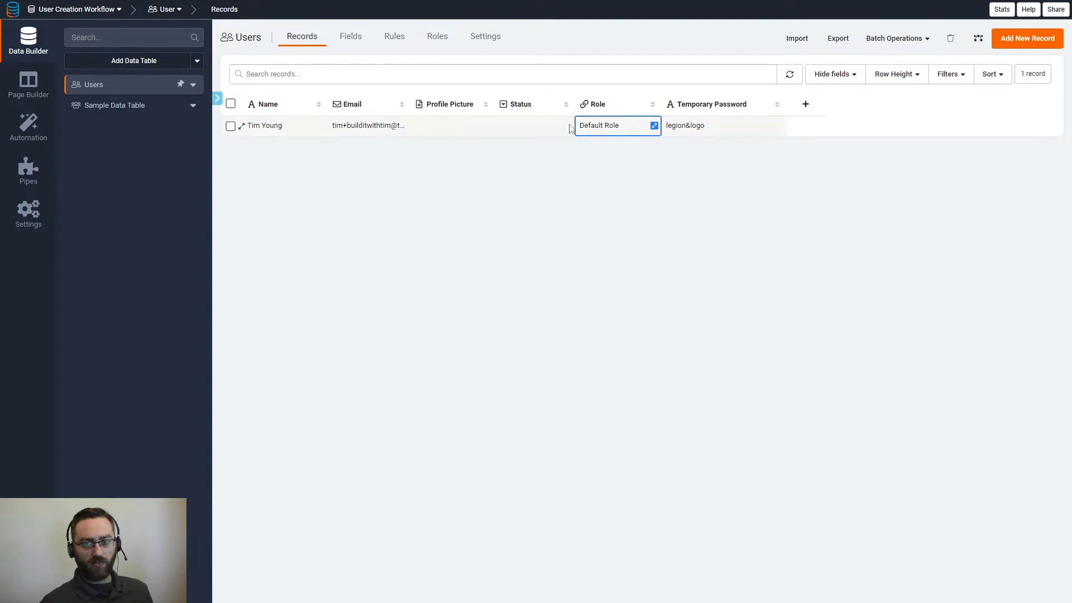
pyautogui.click(28, 91)
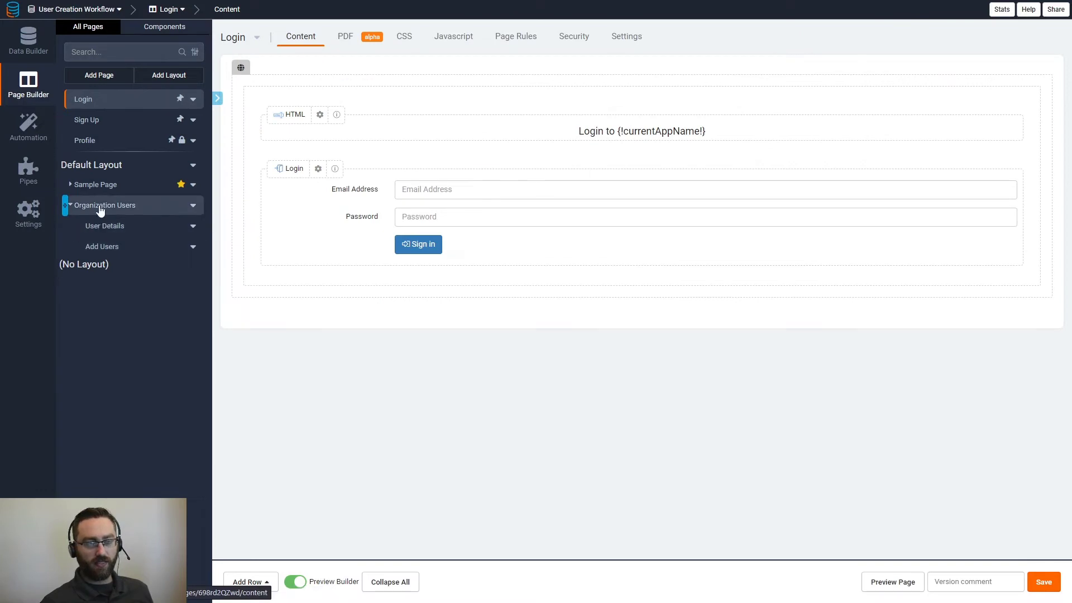
# Review the User Form on the Add Users page, then open the app Settings from Data Builder.
pyautogui.click(100, 206)
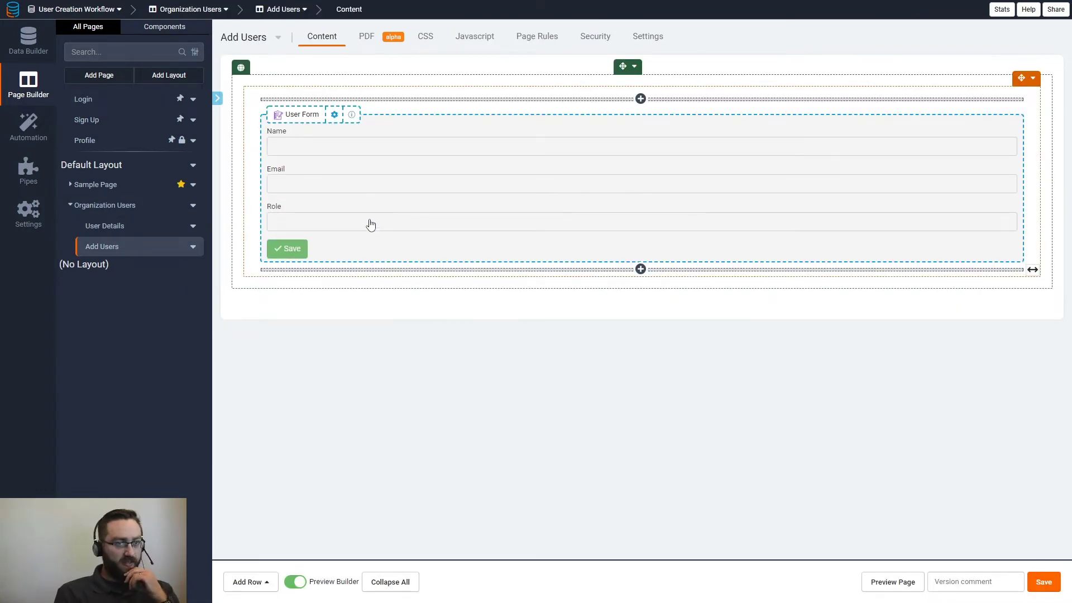
pyautogui.click(370, 224)
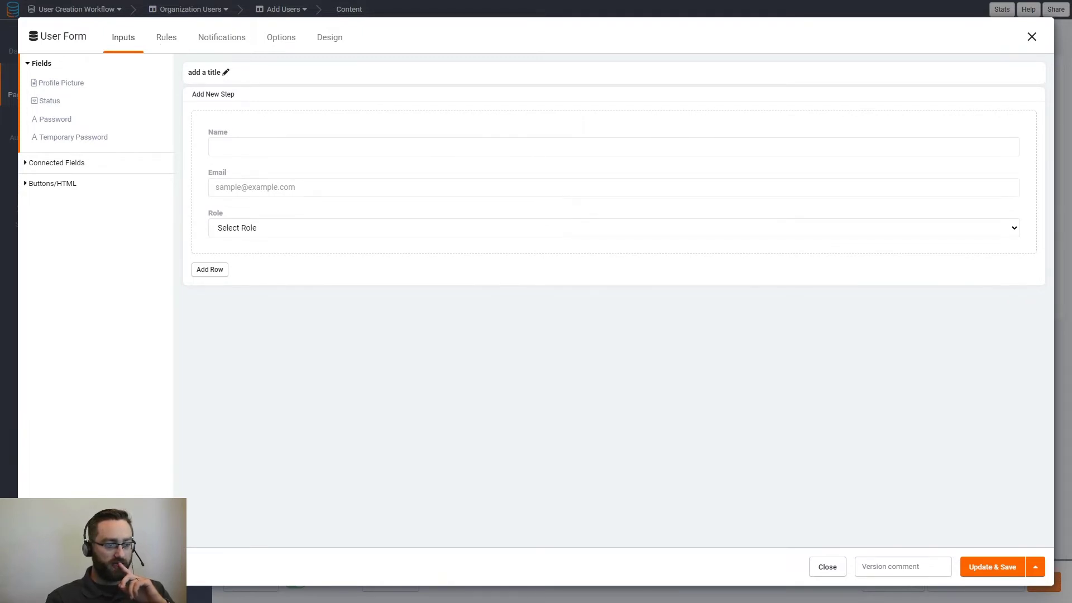
pyautogui.click(1032, 36)
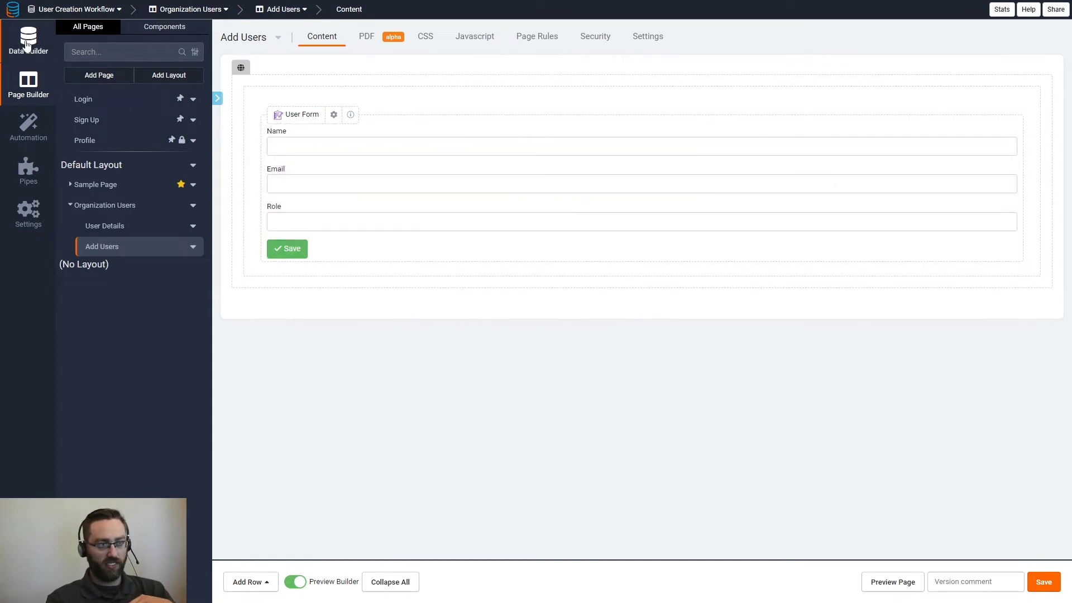
pyautogui.click(26, 45)
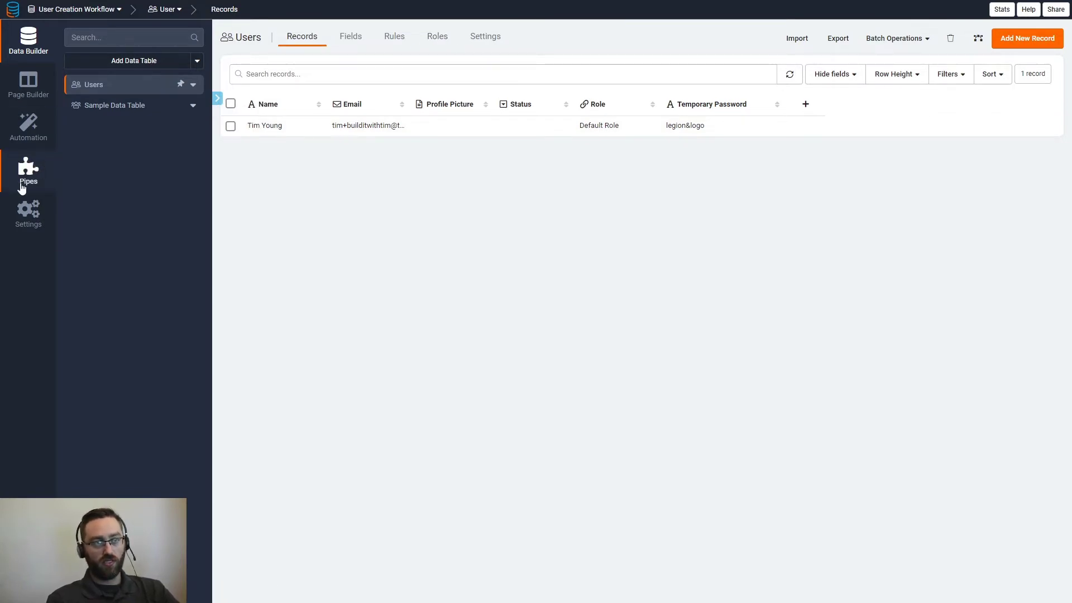
pyautogui.click(28, 210)
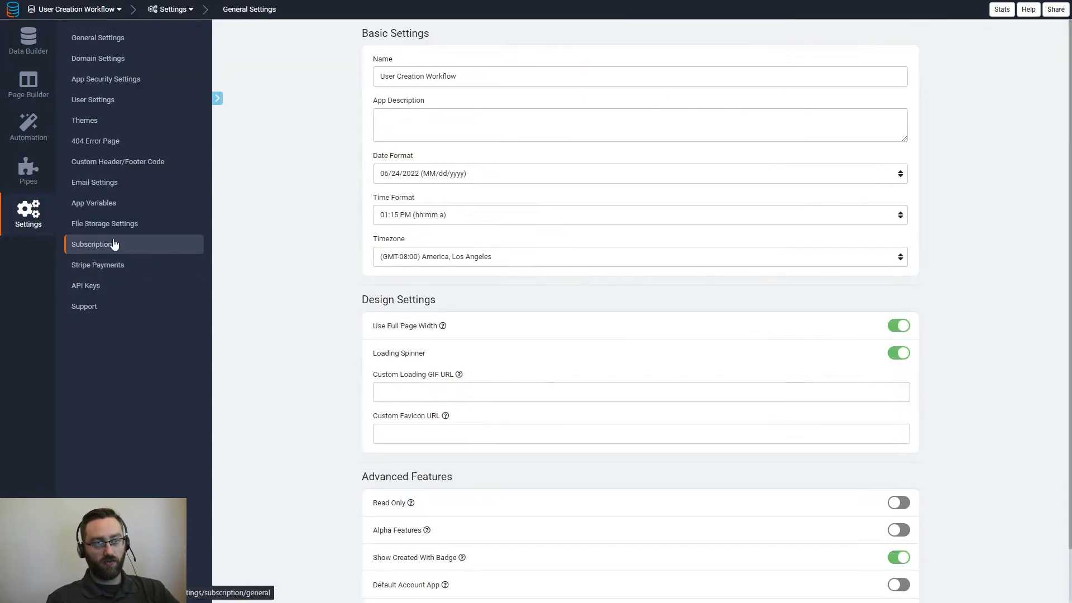
# Generate and save a new API key, then copy its App ID from the key details.
pyautogui.click(108, 291)
pyautogui.click(616, 219)
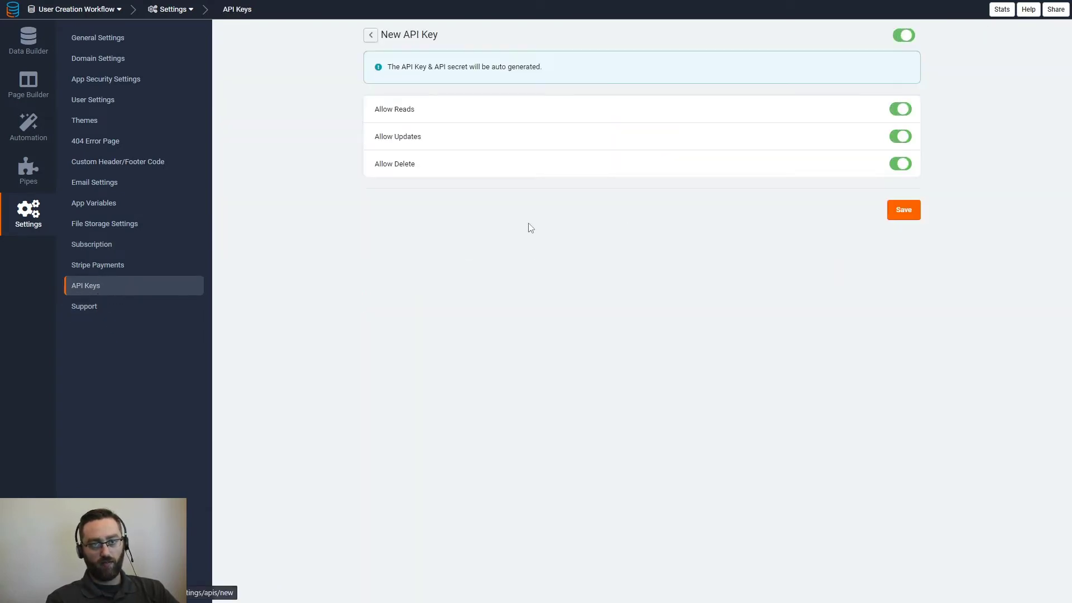
pyautogui.click(902, 210)
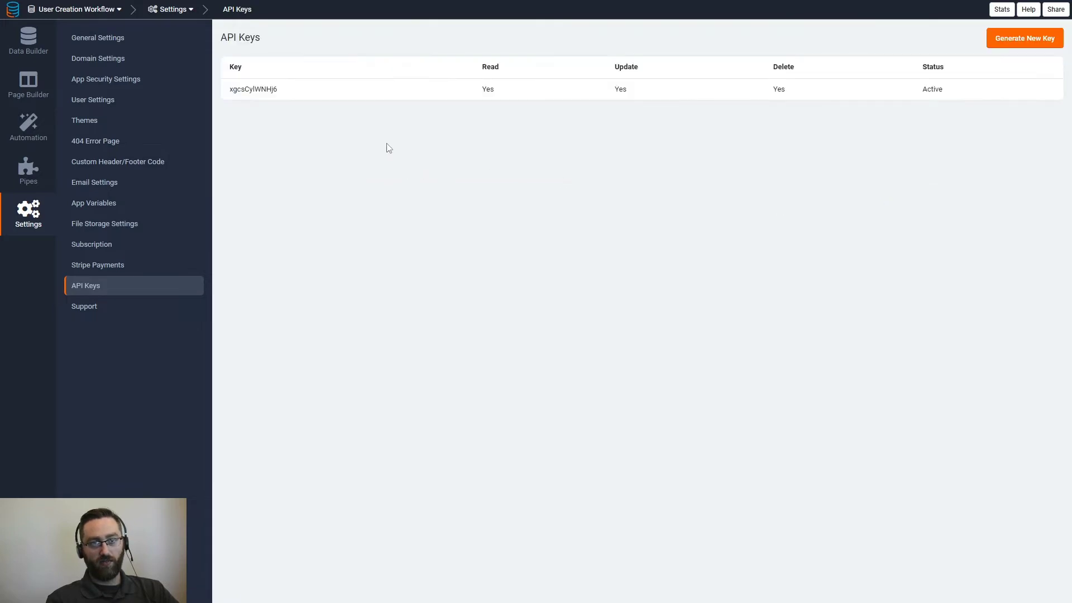
pyautogui.click(263, 91)
pyautogui.doubleClick(413, 79)
pyautogui.hotkey('ctrl', 'c')
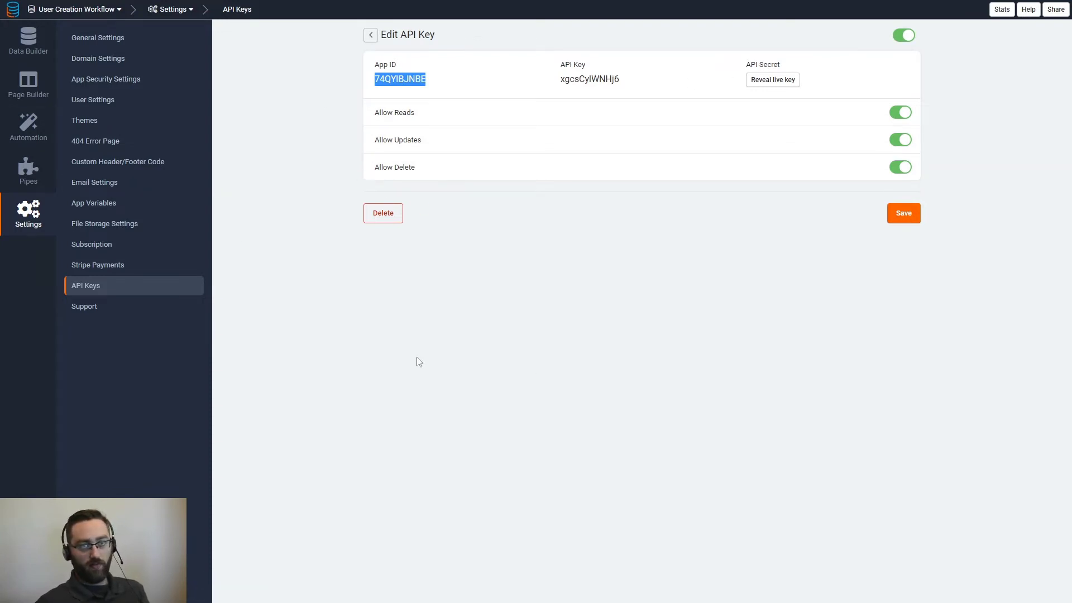
pyautogui.click(486, 316)
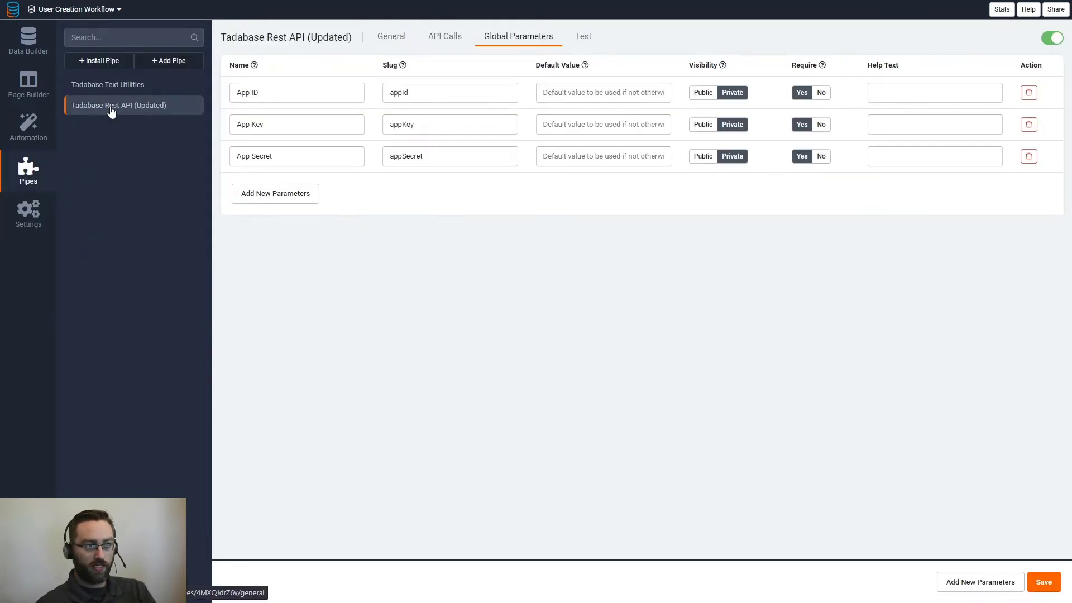
# Paste the App ID, App Key and App Secret as Rest API (Updated) global parameter defaults, and save.
pyautogui.click(123, 105)
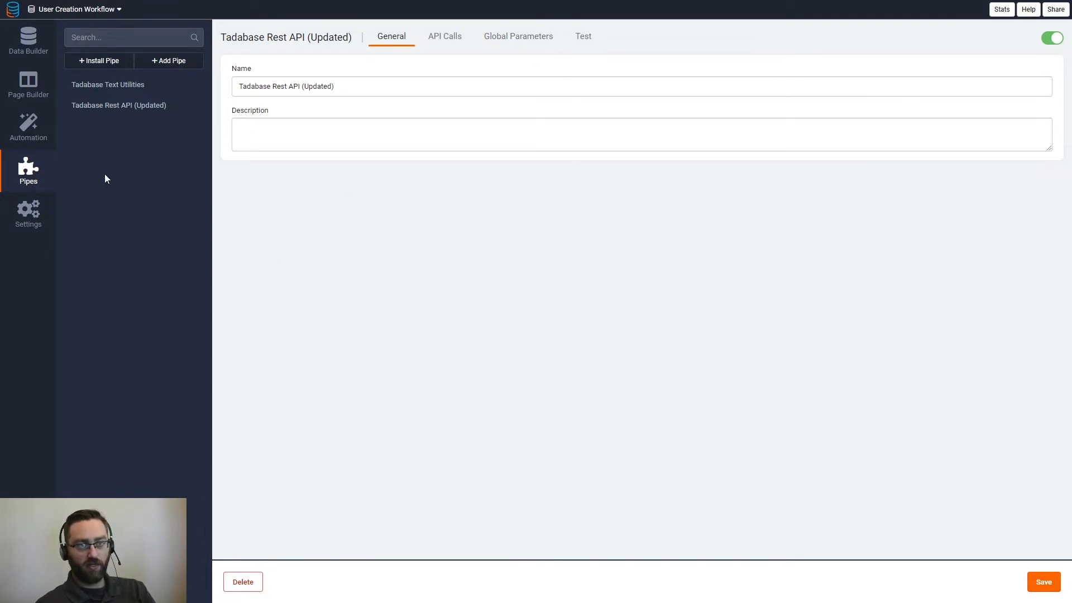
pyautogui.click(510, 39)
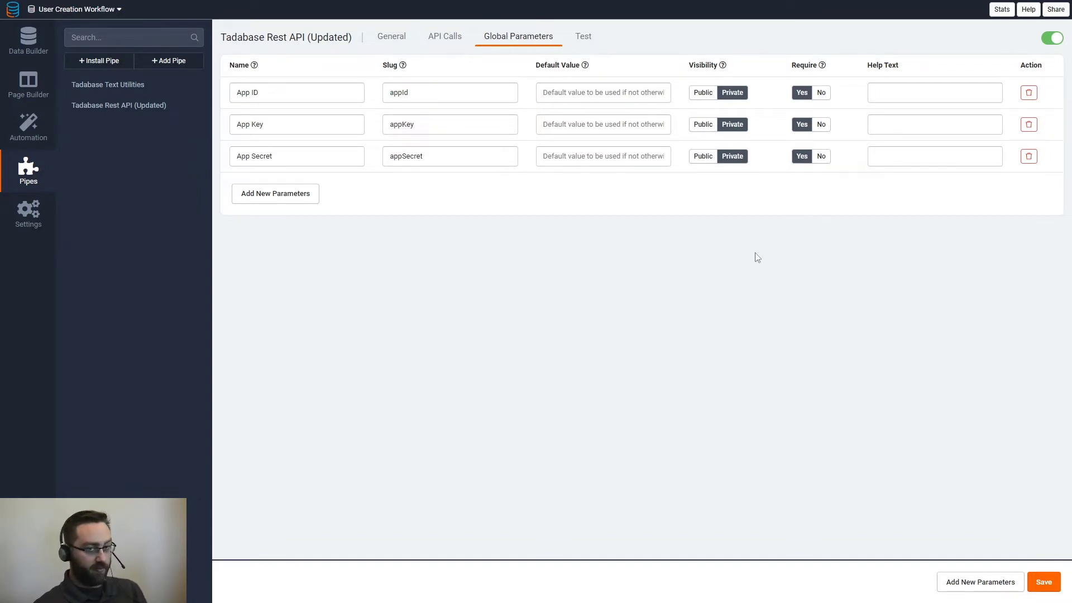
pyautogui.click(576, 93)
pyautogui.hotkey('ctrl', 'v')
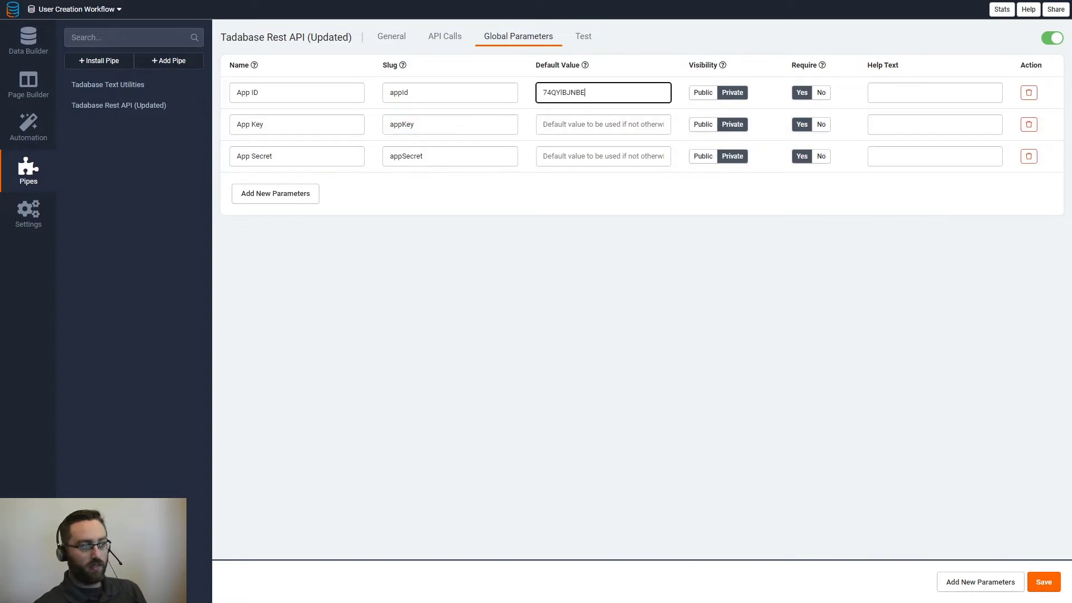
pyautogui.click(620, 124)
pyautogui.click(575, 157)
pyautogui.hotkey('ctrl', 'v')
pyautogui.click(1043, 581)
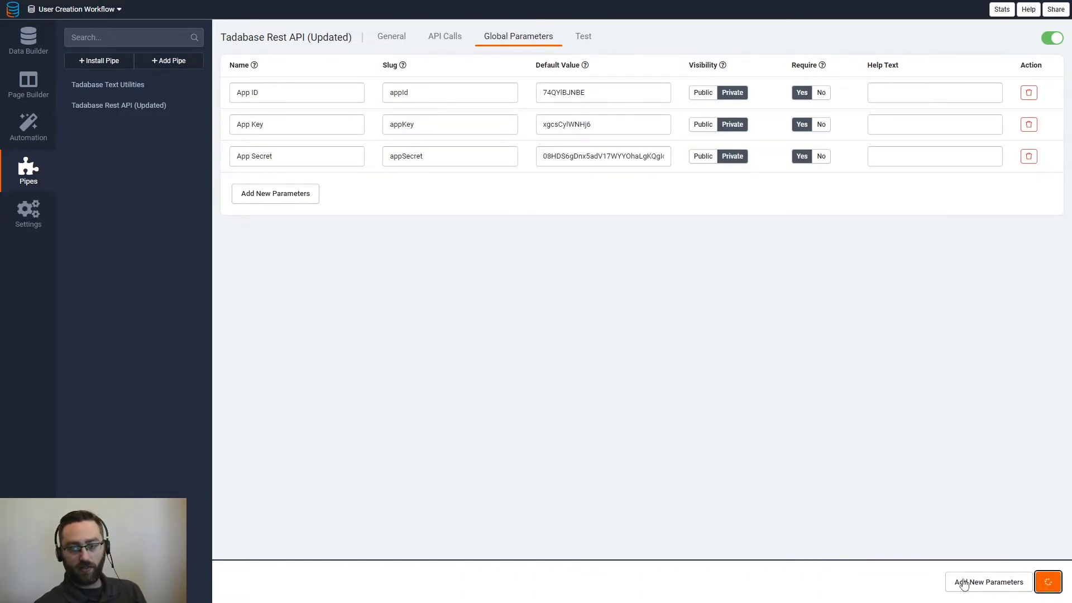
pyautogui.click(450, 39)
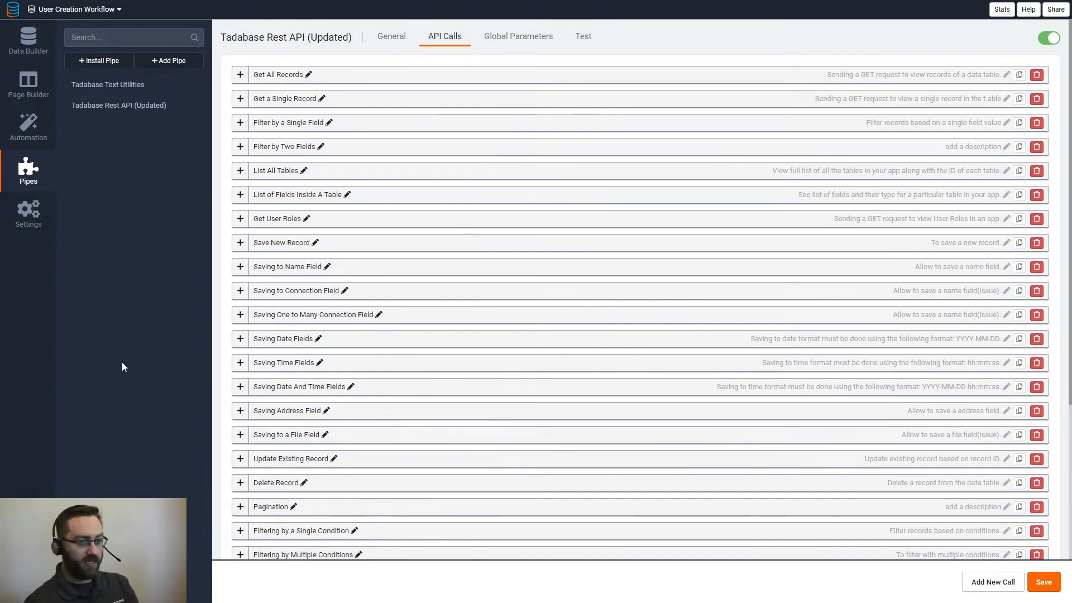
pyautogui.hotkey('ctrl', 'Tab')
# Copy the Get User Roles data-tables URL, including the roles table ID, from the API documentation.
pyautogui.scroll(4, 268, 266)
pyautogui.scroll(-1, 287, 302)
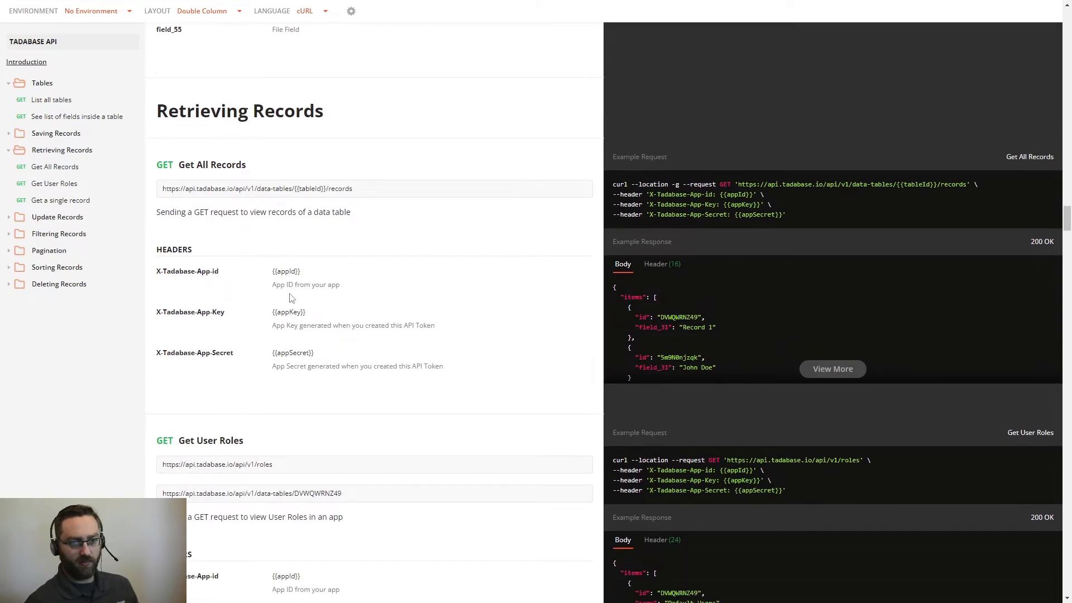
pyautogui.scroll(-3, 287, 308)
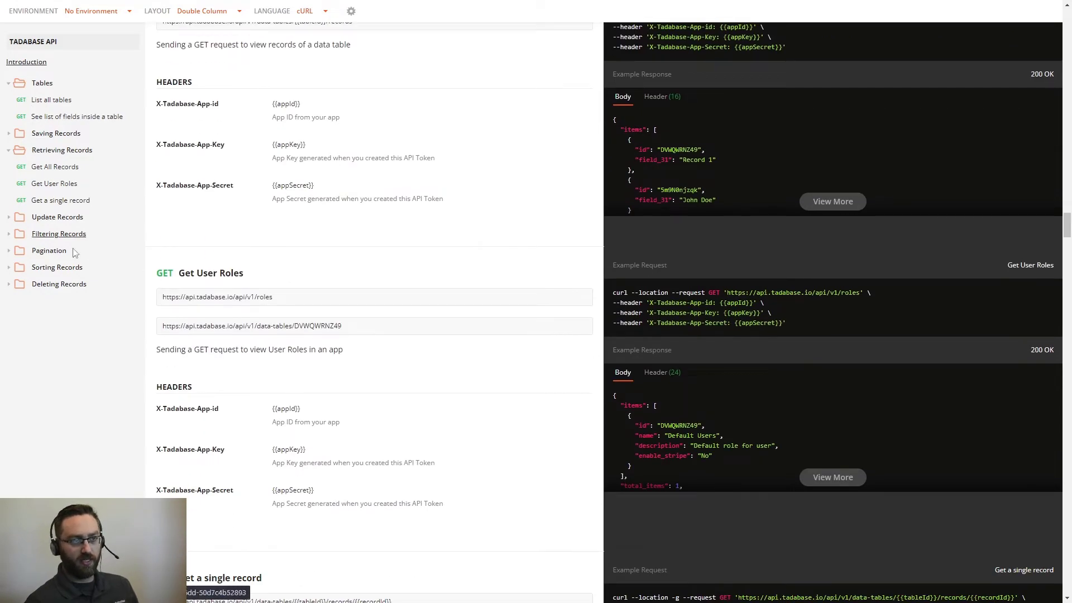
pyautogui.moveTo(179, 273); pyautogui.dragTo(258, 304)
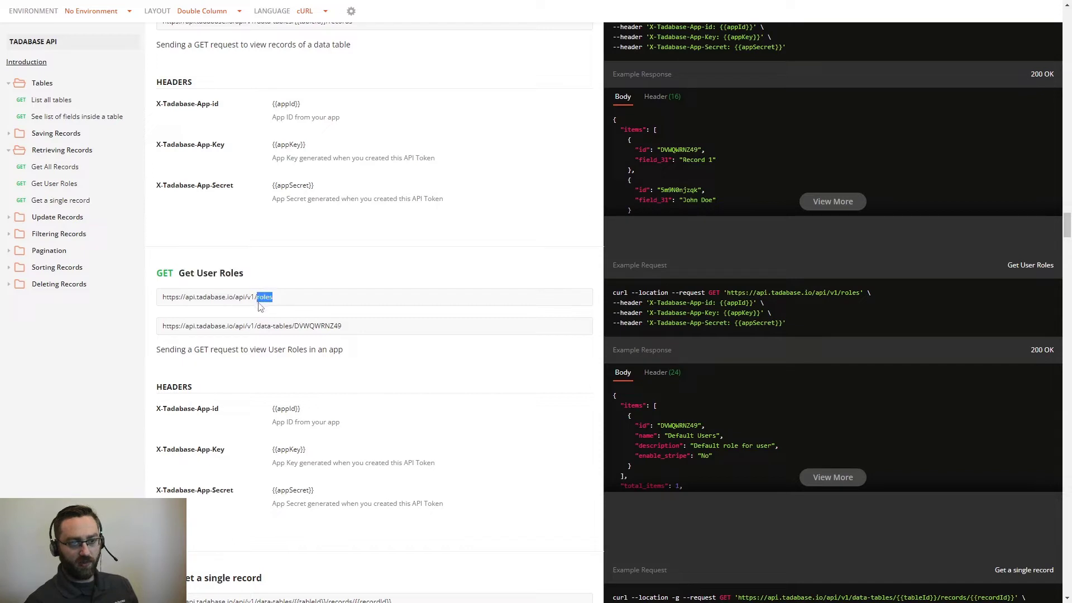
pyautogui.click(277, 301)
pyautogui.doubleClick(261, 300)
pyautogui.click(312, 297)
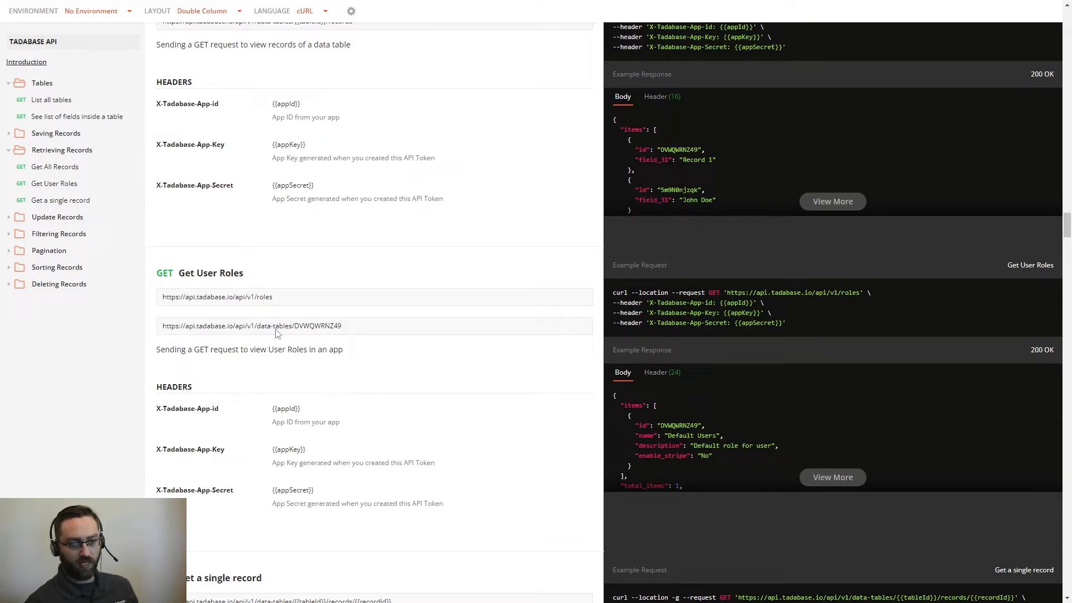
pyautogui.moveTo(258, 329); pyautogui.dragTo(291, 330)
pyautogui.doubleClick(321, 329)
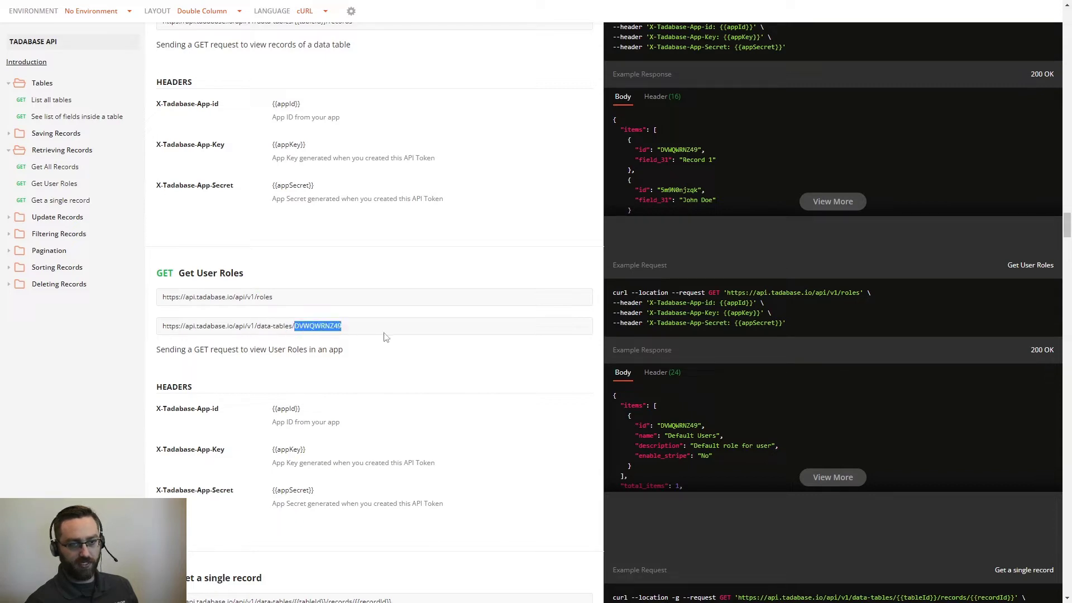
pyautogui.click(313, 276)
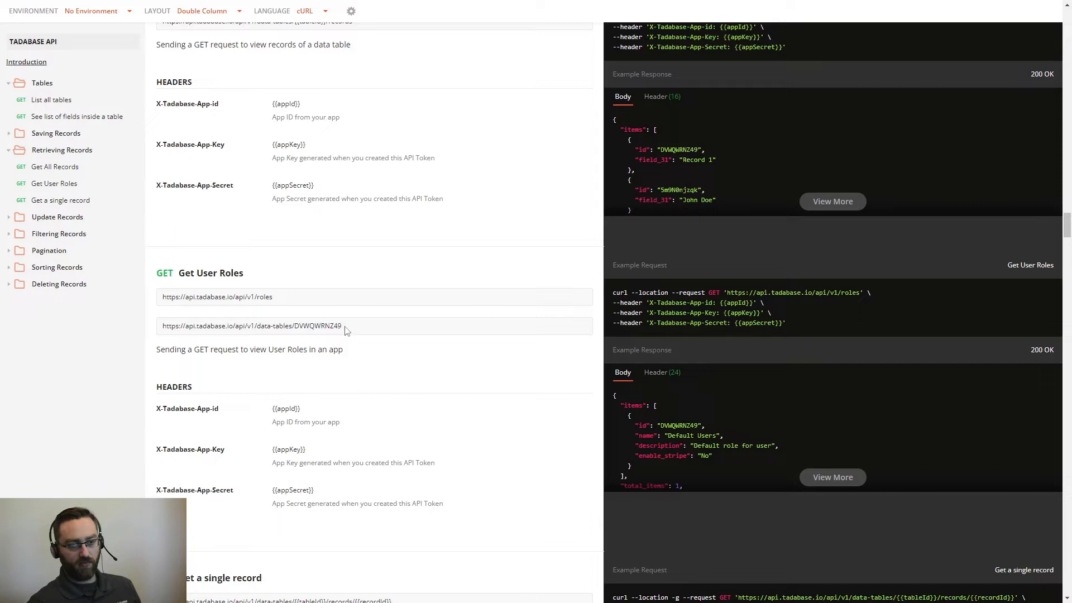
pyautogui.moveTo(345, 328); pyautogui.dragTo(151, 328)
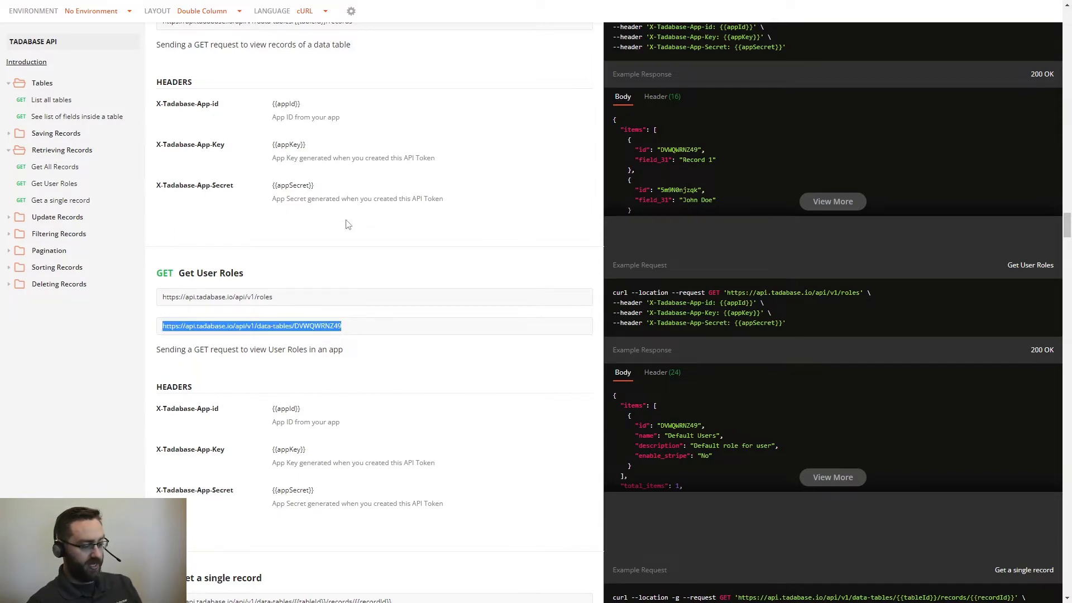
pyautogui.hotkey('ctrl', 'Tab')
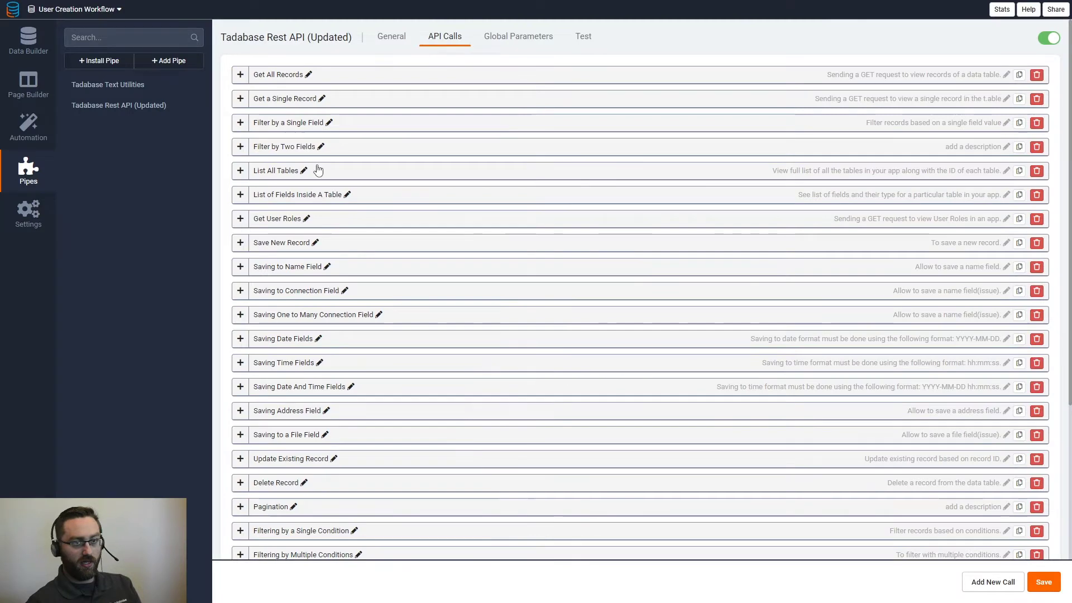
# Run the Get User Roles test request in the pipe's API calls.
pyautogui.click(241, 123)
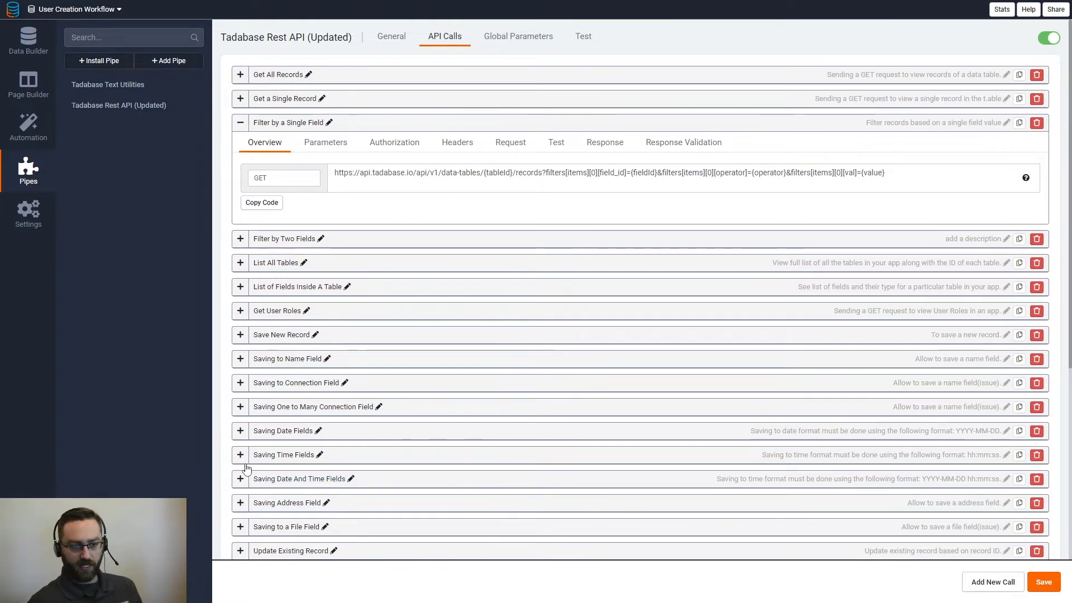
pyautogui.click(257, 311)
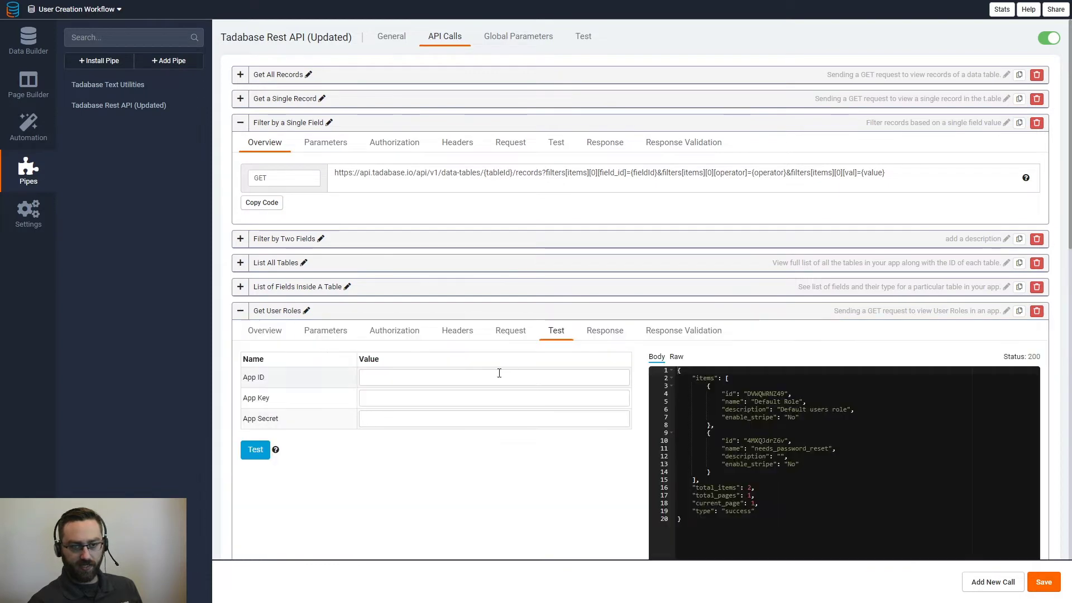
pyautogui.click(255, 450)
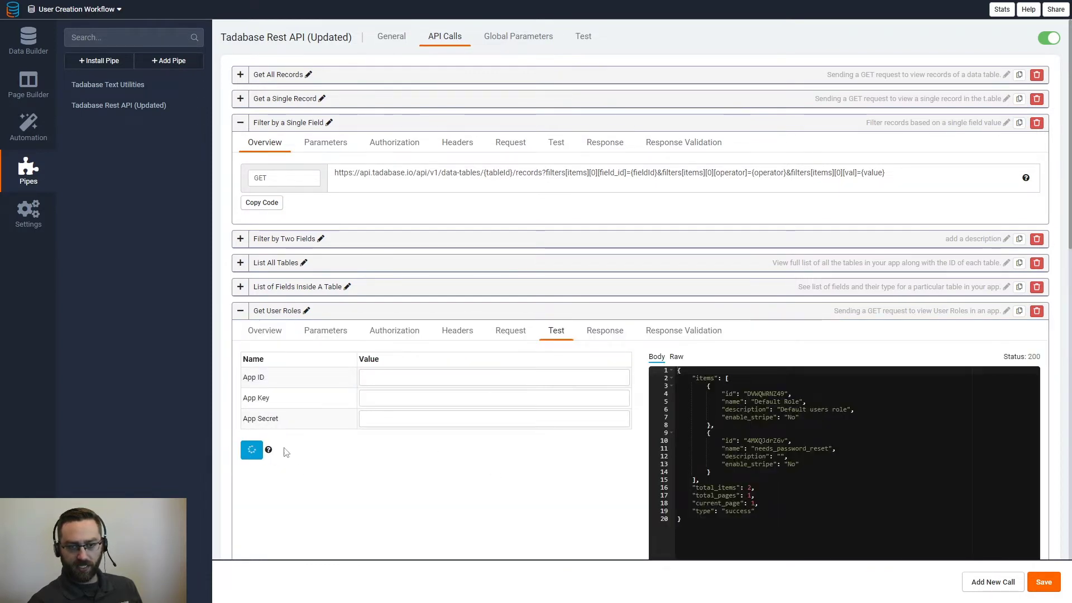
pyautogui.scroll(-3, 419, 488)
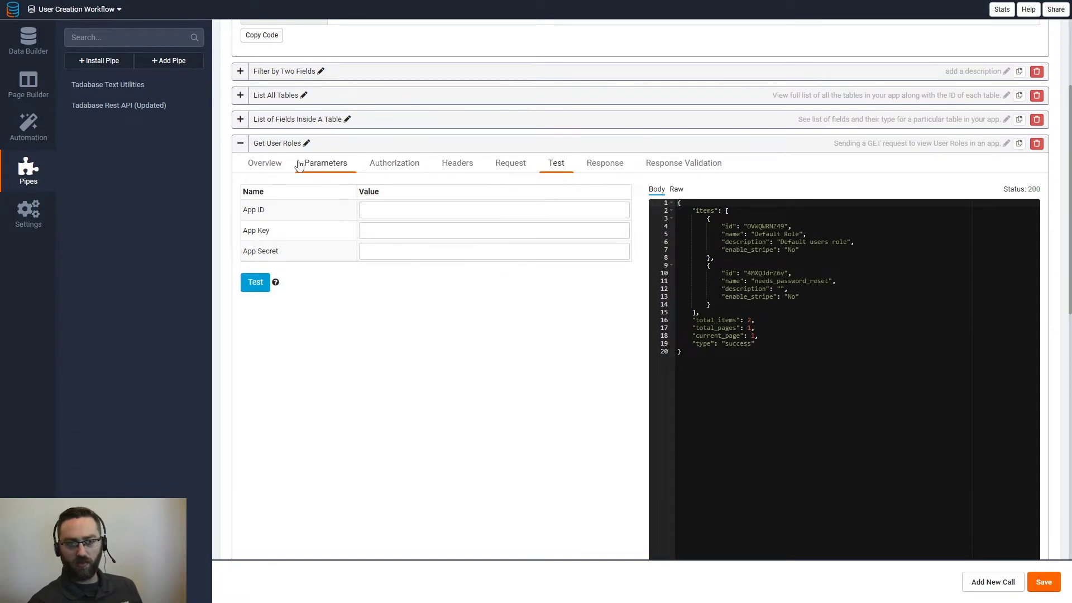
pyautogui.click(263, 164)
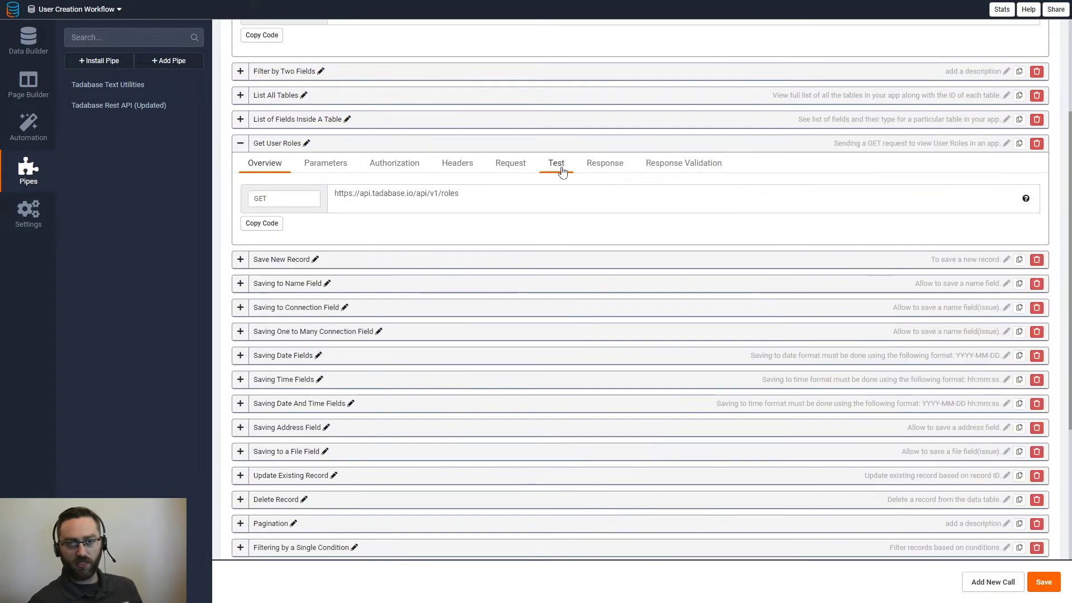
pyautogui.click(555, 167)
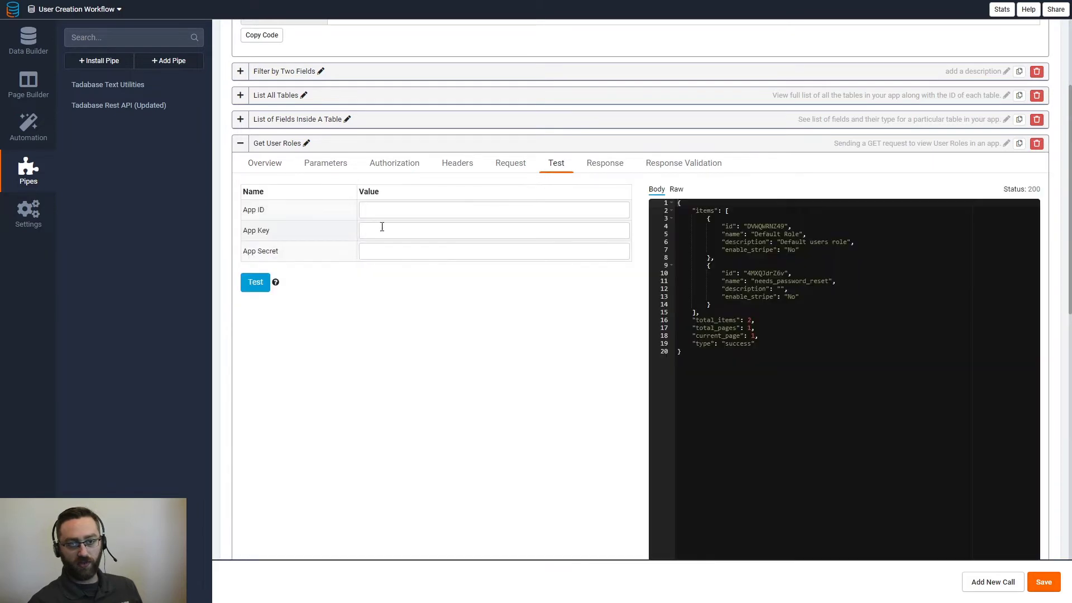
pyautogui.click(255, 284)
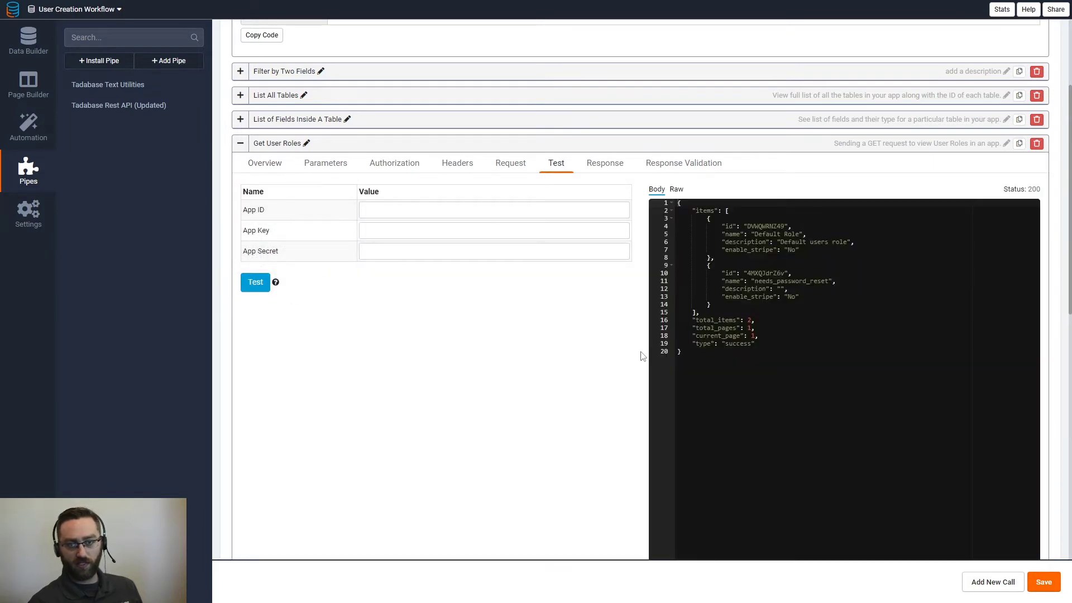
# Inspect the response's two role objects, Default Role and needs_password_reset, and their name keys.
pyautogui.moveTo(723, 226); pyautogui.dragTo(792, 250)
pyautogui.click(708, 266)
pyautogui.moveTo(708, 266); pyautogui.dragTo(640, 223)
pyautogui.click(714, 305)
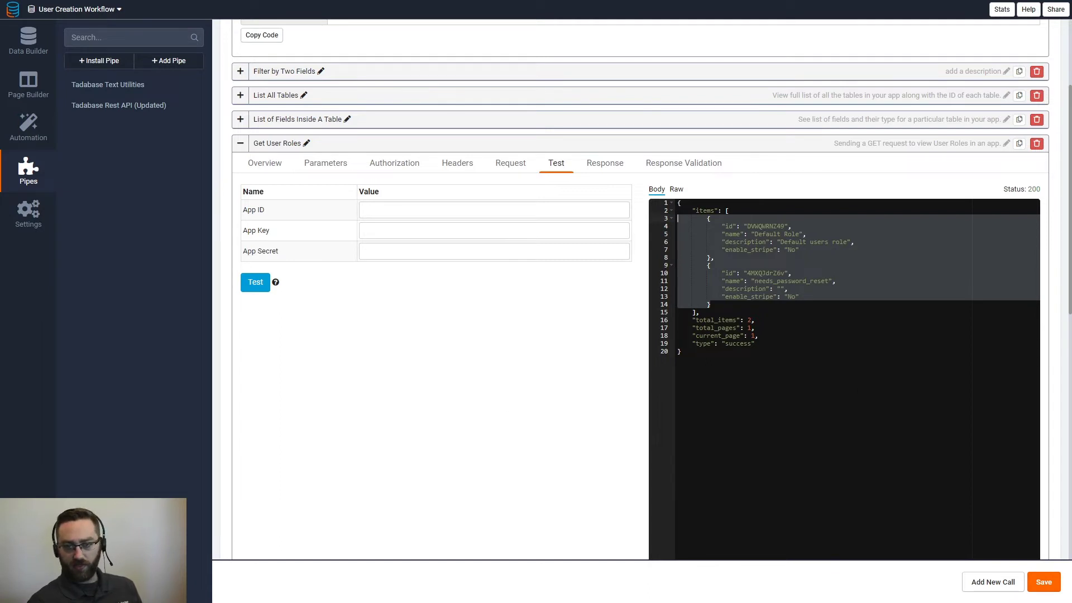
pyautogui.click(777, 360)
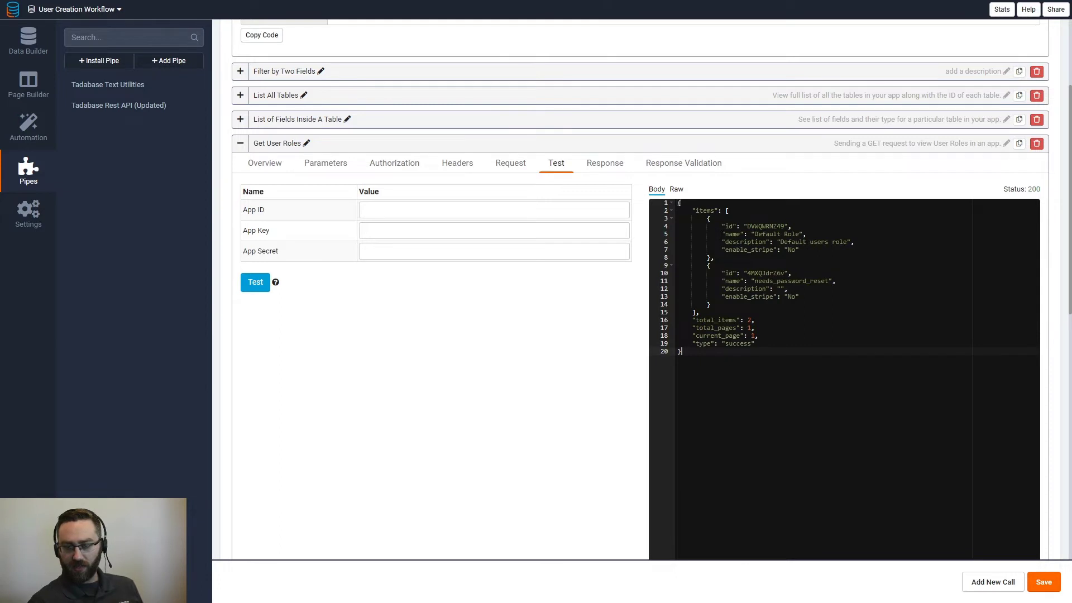
pyautogui.doubleClick(730, 234)
pyautogui.doubleClick(732, 280)
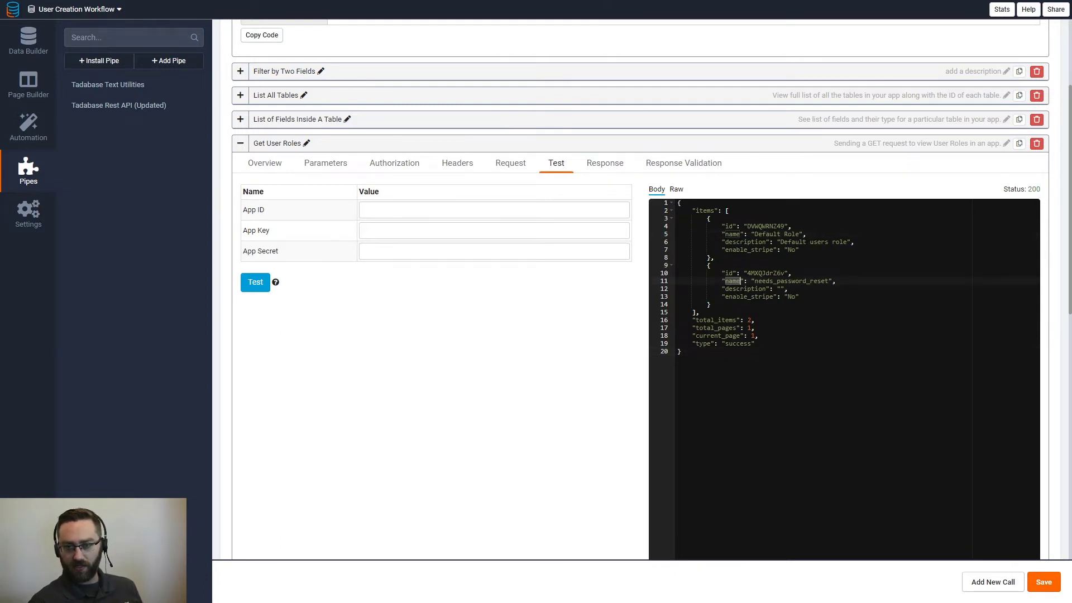
pyautogui.doubleClick(732, 235)
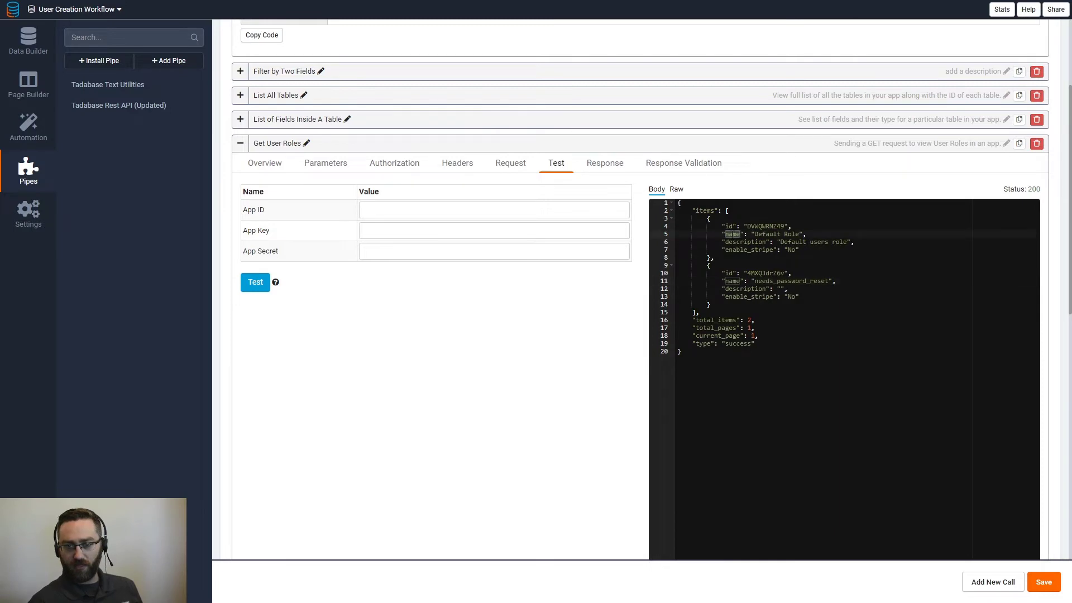
pyautogui.scroll(3, 426, 300)
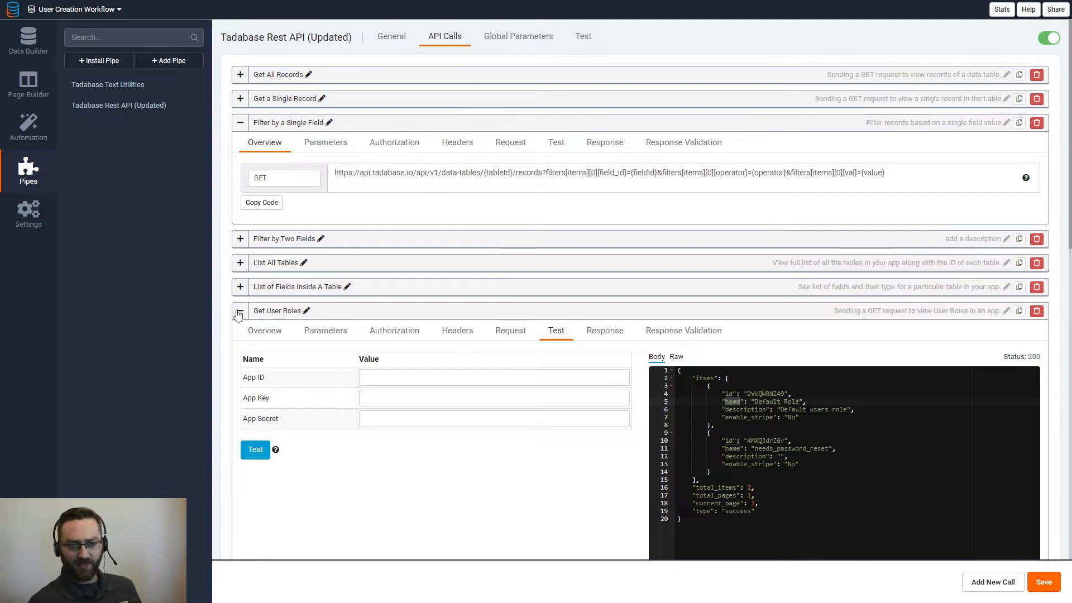
# Check the fieldId and value parameter slugs of Filter by a Single Field, then bring up its test form.
pyautogui.click(324, 142)
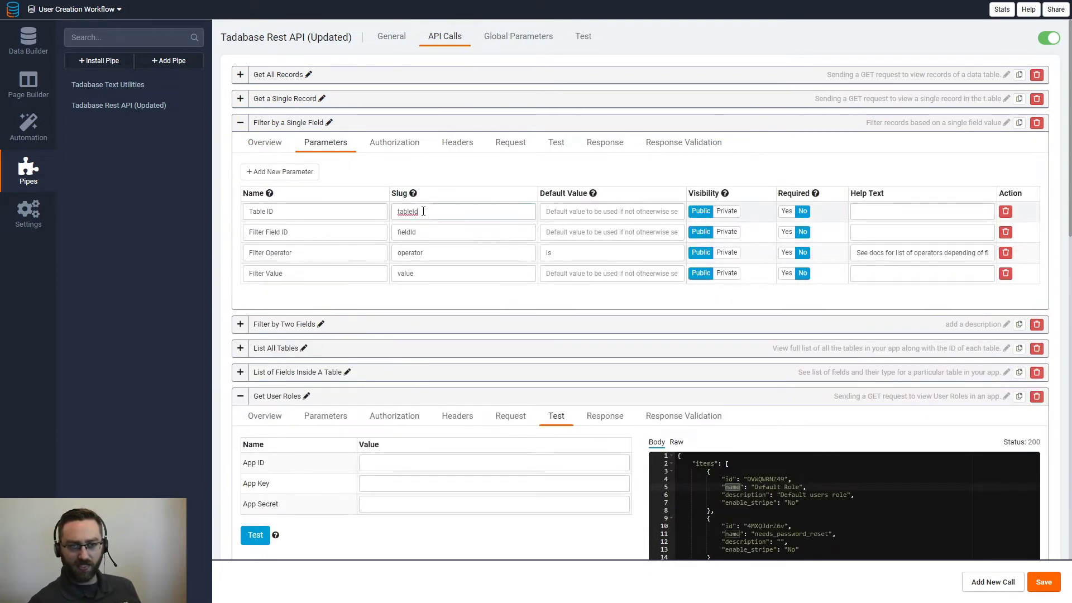
pyautogui.click(427, 232)
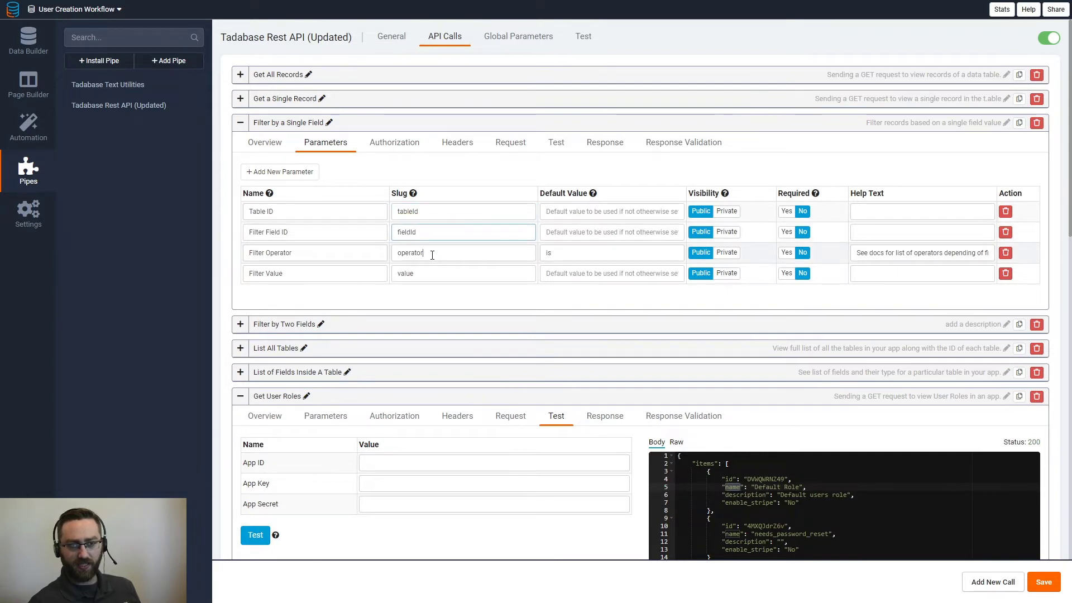
pyautogui.click(431, 273)
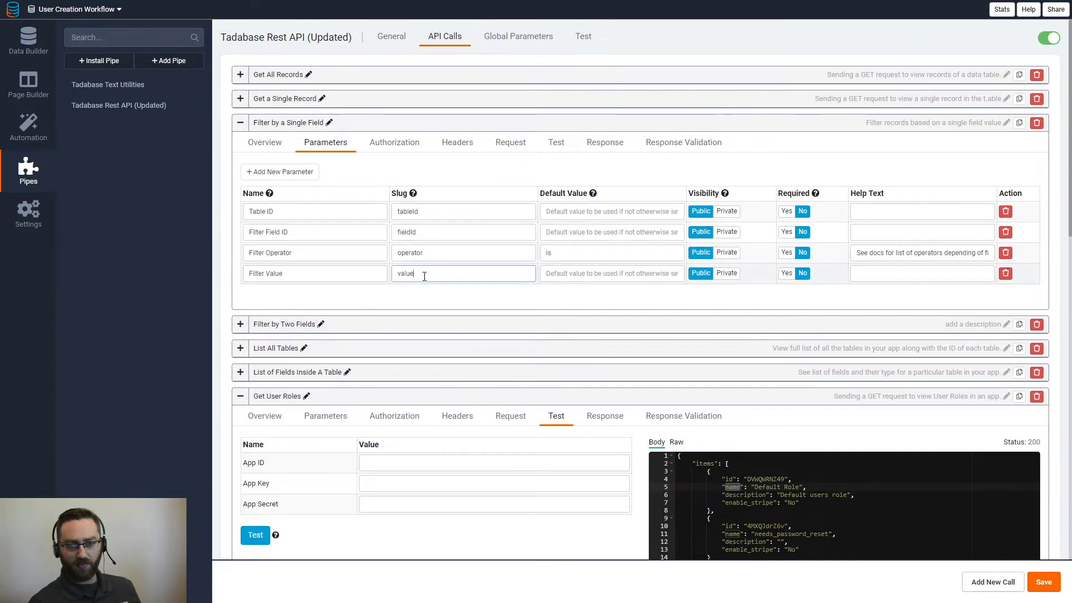
pyautogui.click(557, 145)
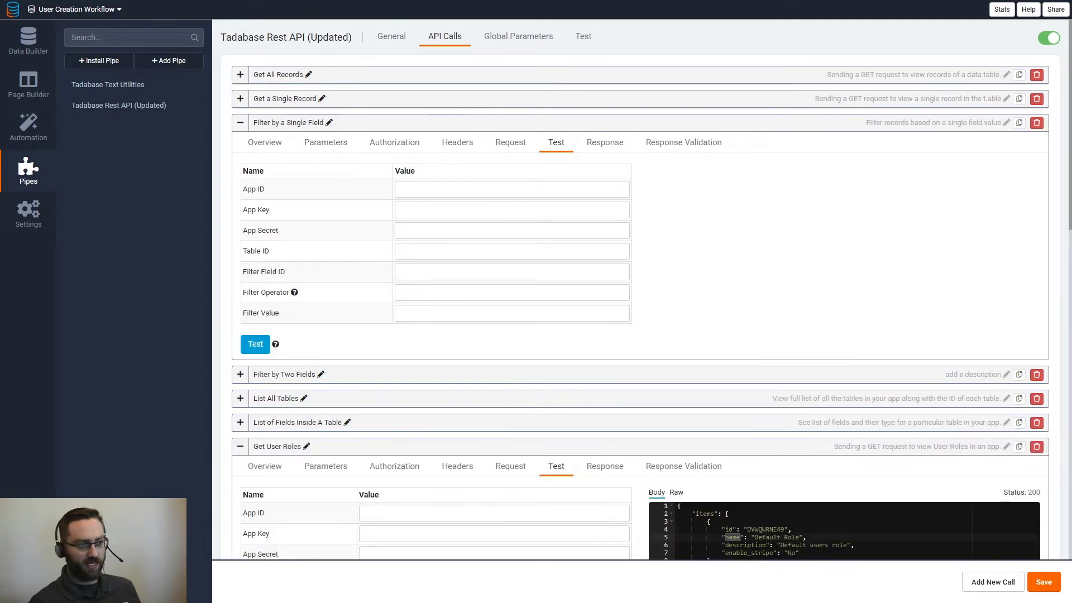
pyautogui.hotkey('ctrl', 'Tab')
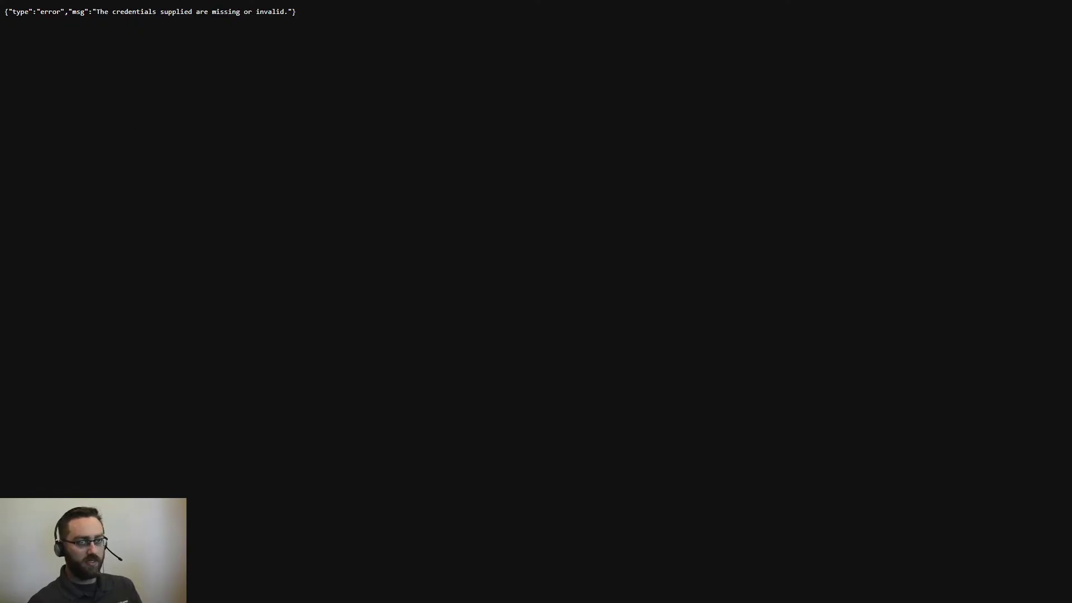
pyautogui.hotkey('ctrl', 'w')
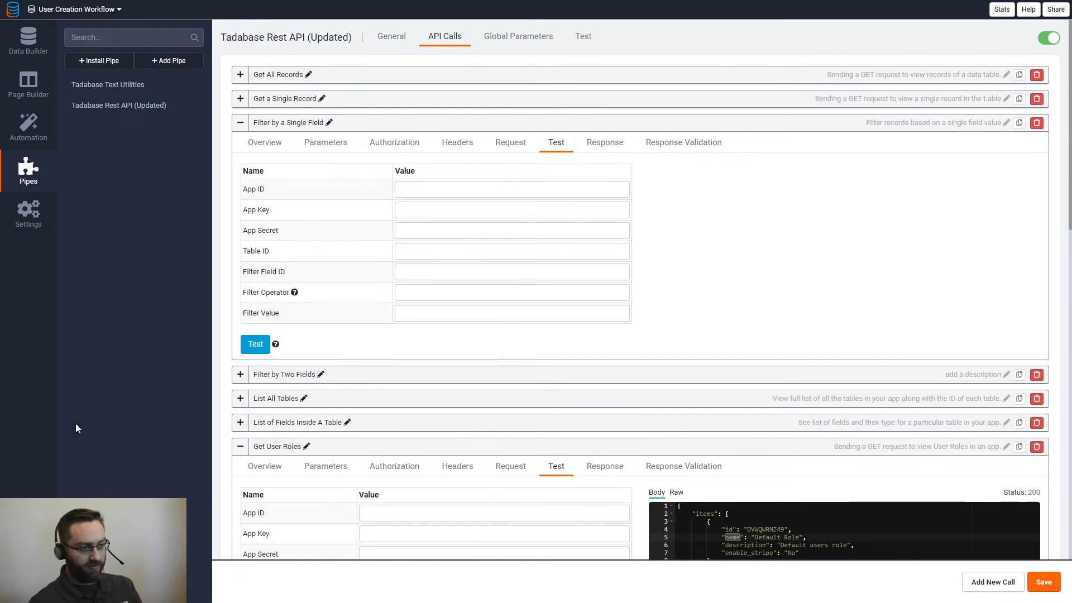
# Test Filter by a Single Field with the pasted Table ID, field name, operator is, value Default Role.
pyautogui.click(415, 254)
pyautogui.write('DVWQRNZ49')
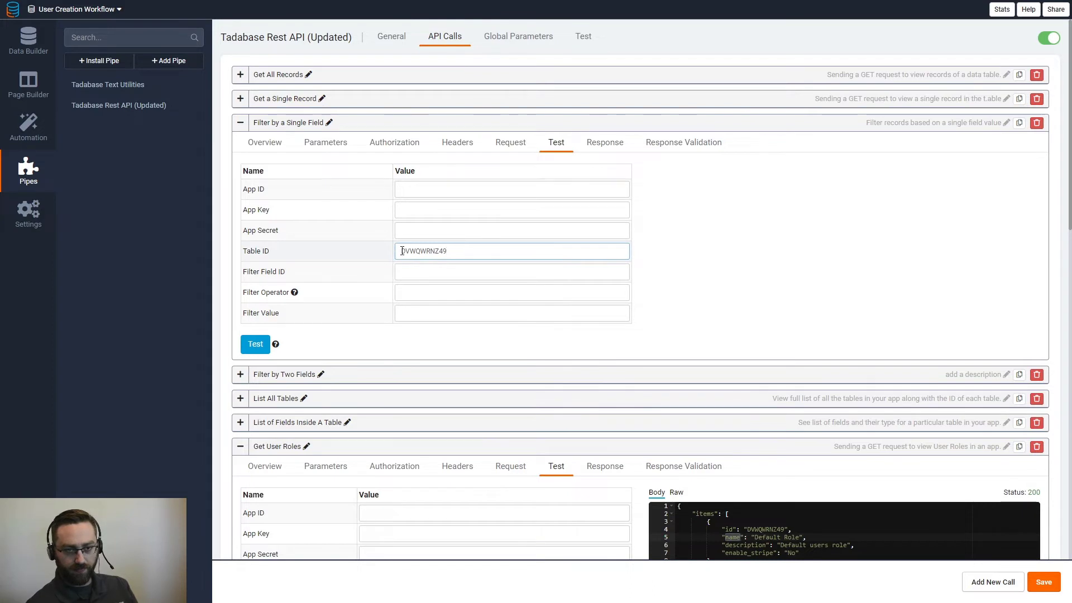
pyautogui.click(418, 275)
pyautogui.write('name')
pyautogui.click(426, 291)
pyautogui.write('is')
pyautogui.press('Tab')
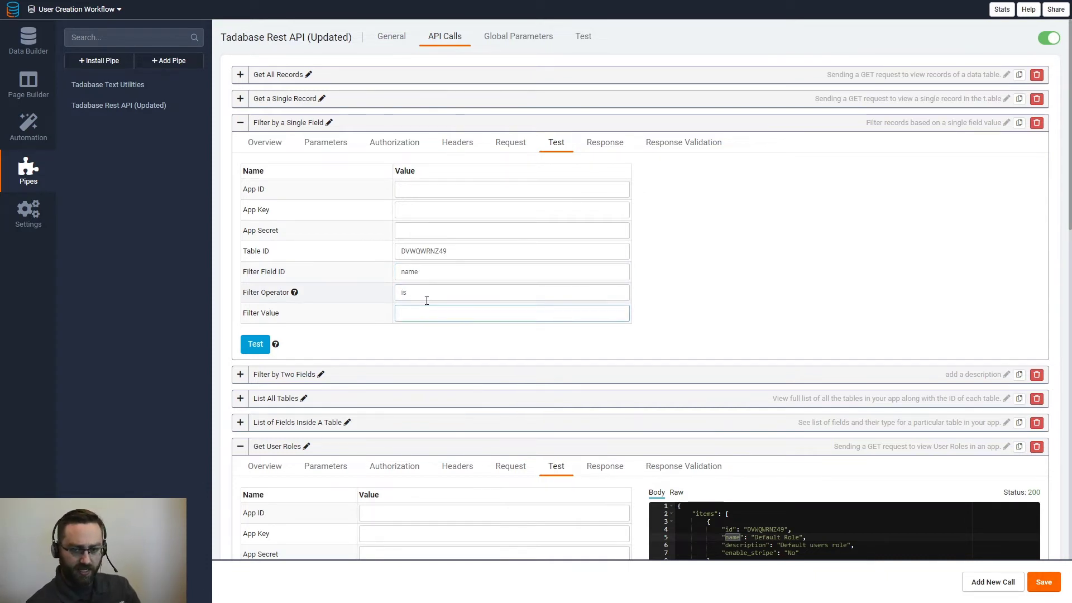
pyautogui.write('Default Role')
pyautogui.click(255, 344)
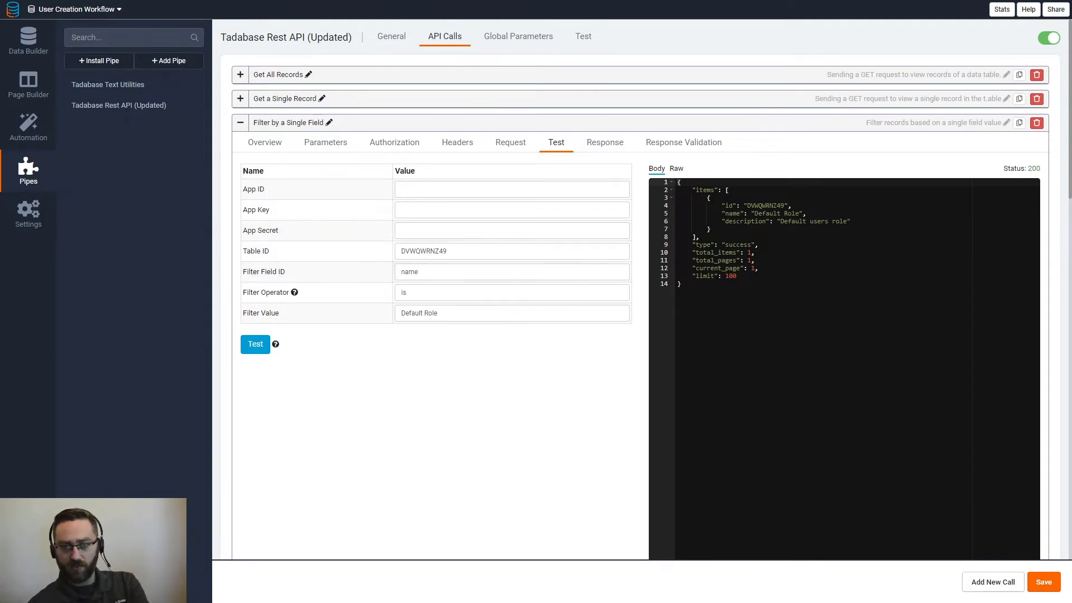
# Inspect the filtered response's items array containing the single Default Role record.
pyautogui.moveTo(448, 313); pyautogui.dragTo(394, 320)
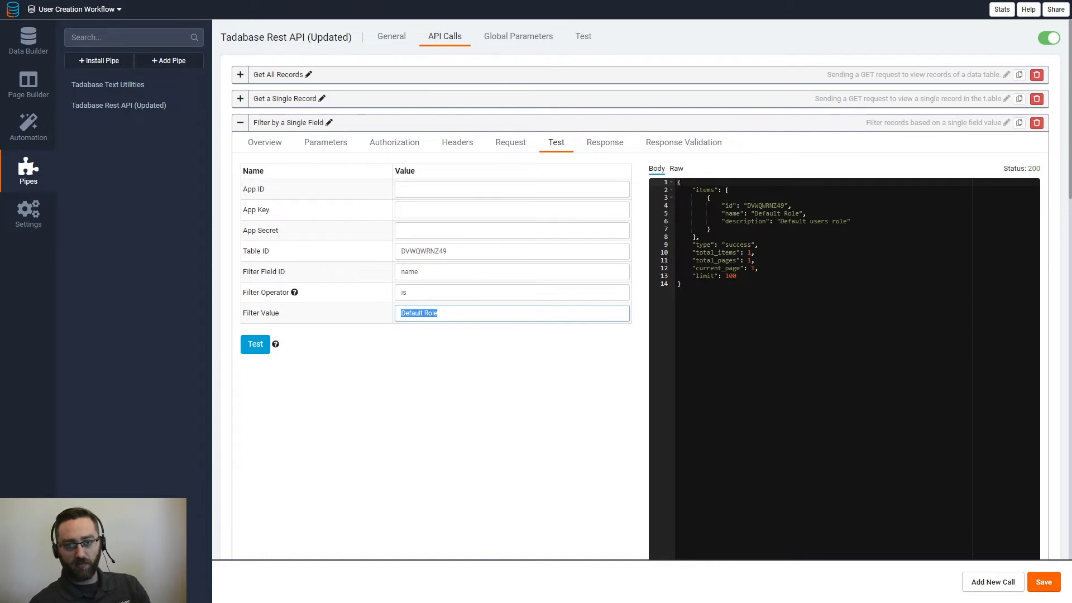
pyautogui.moveTo(675, 182); pyautogui.dragTo(703, 286)
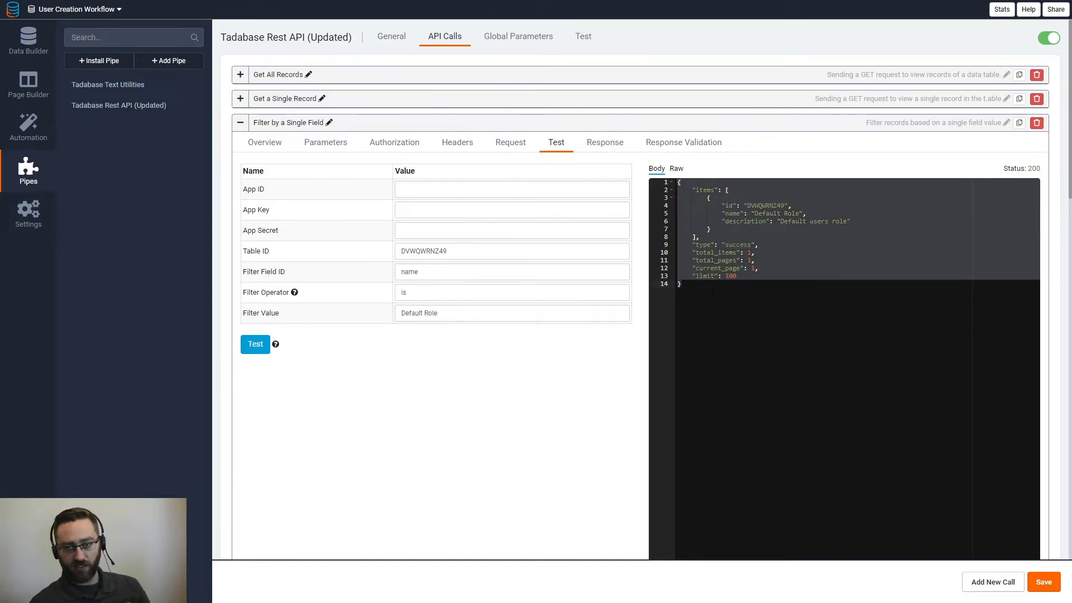
pyautogui.click(714, 293)
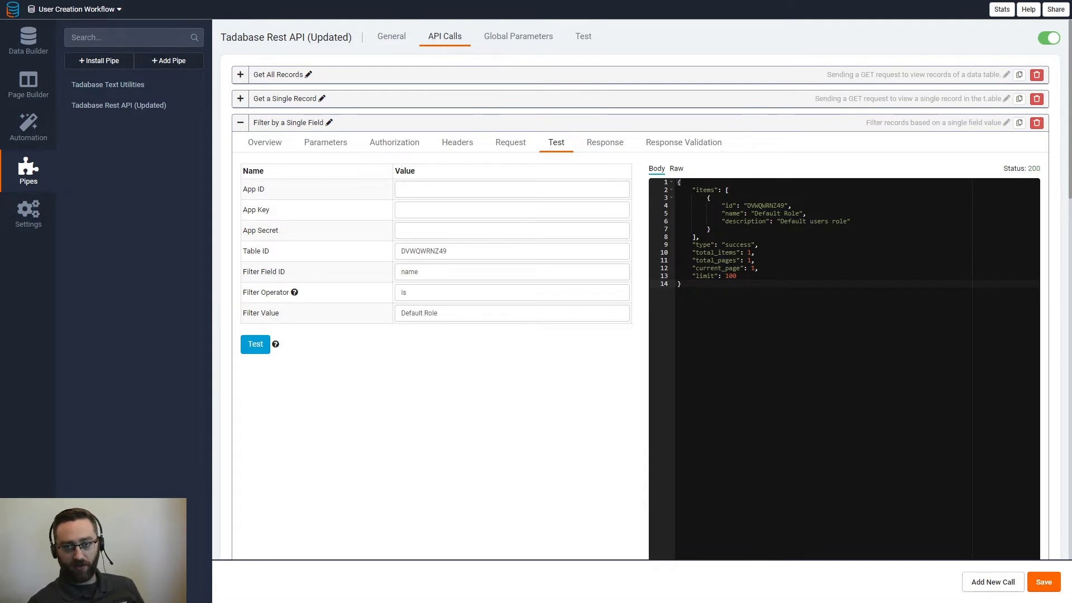
pyautogui.moveTo(694, 190); pyautogui.dragTo(700, 237)
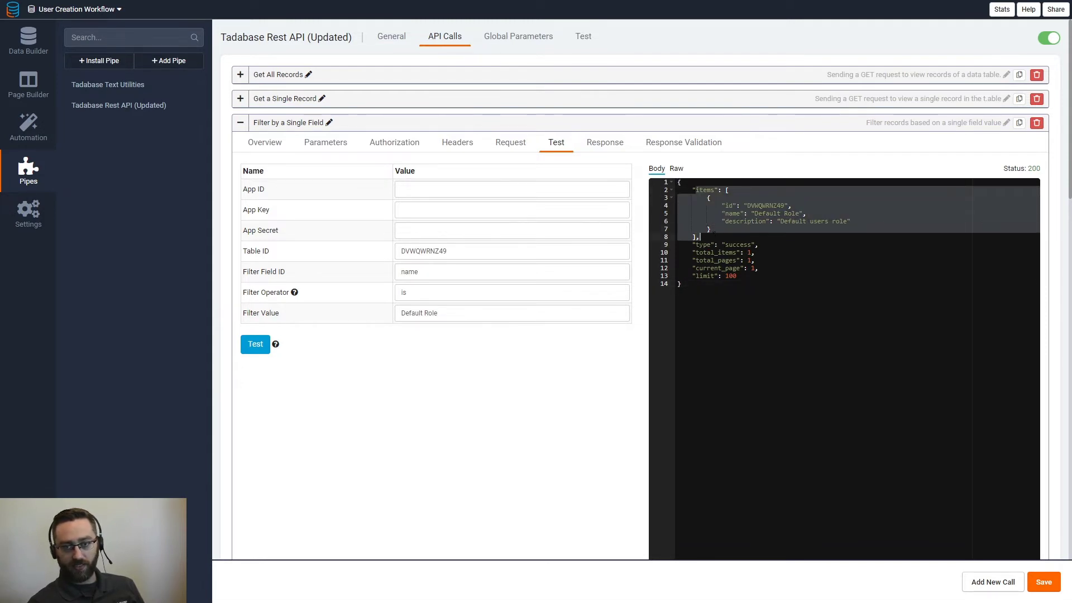
pyautogui.click(727, 189)
pyautogui.doubleClick(704, 189)
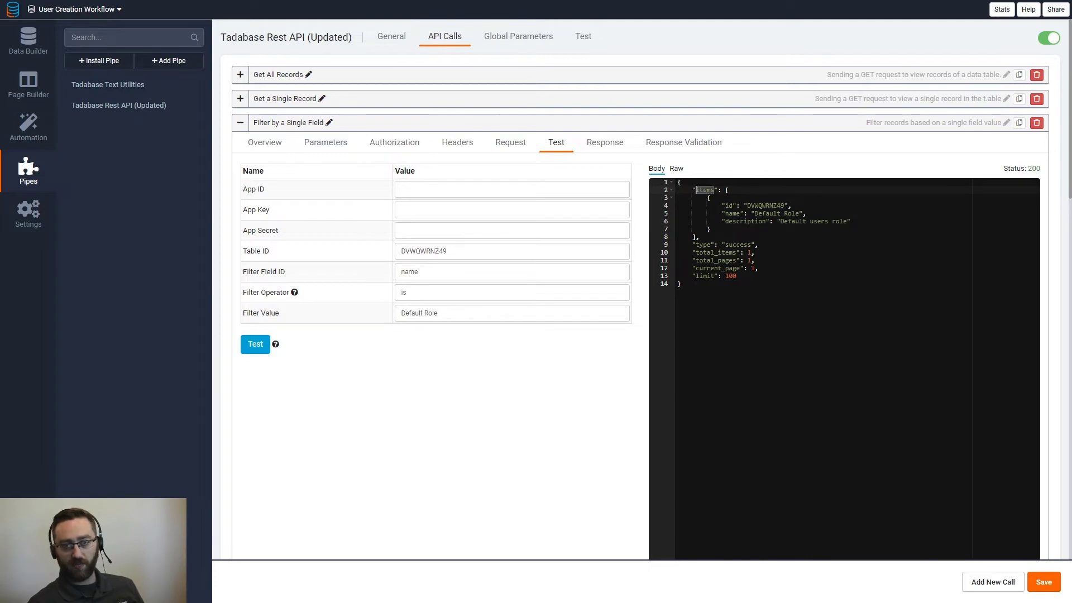
pyautogui.click(726, 190)
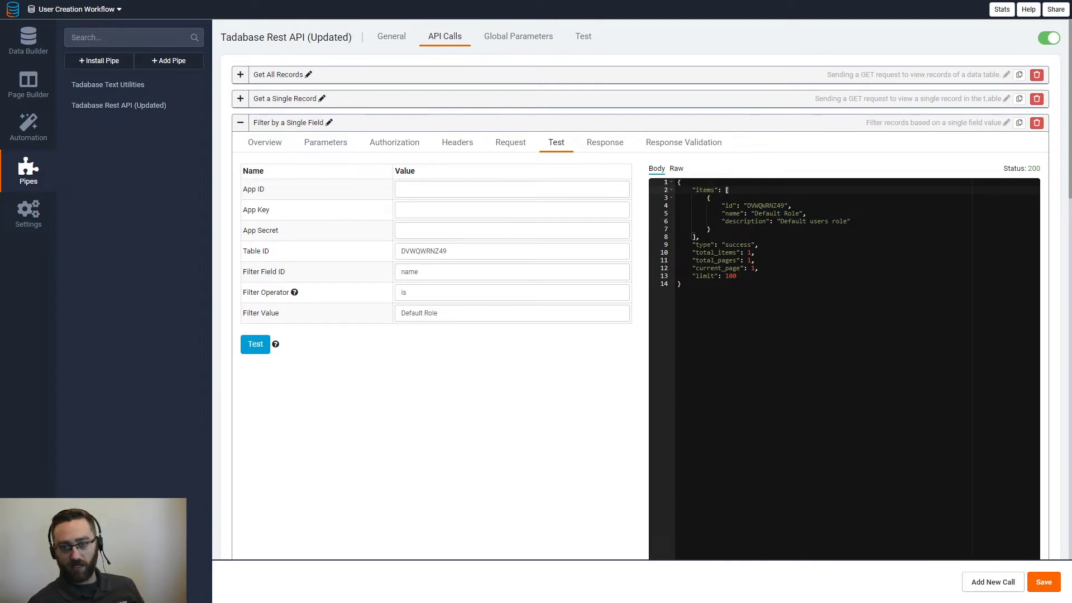
pyautogui.click(694, 237)
pyautogui.moveTo(706, 198); pyautogui.dragTo(712, 228)
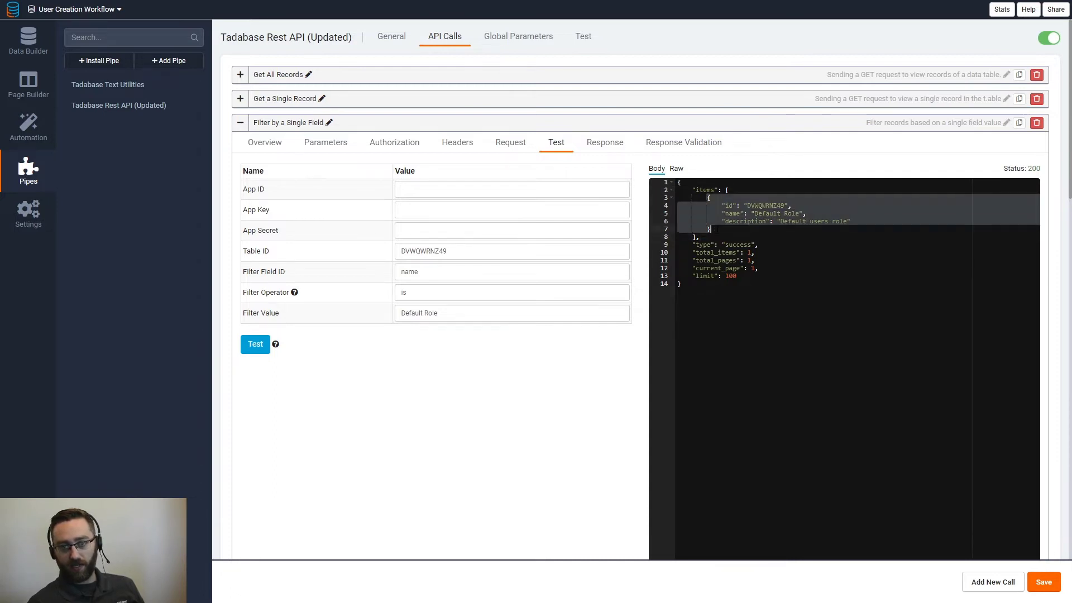
pyautogui.click(752, 213)
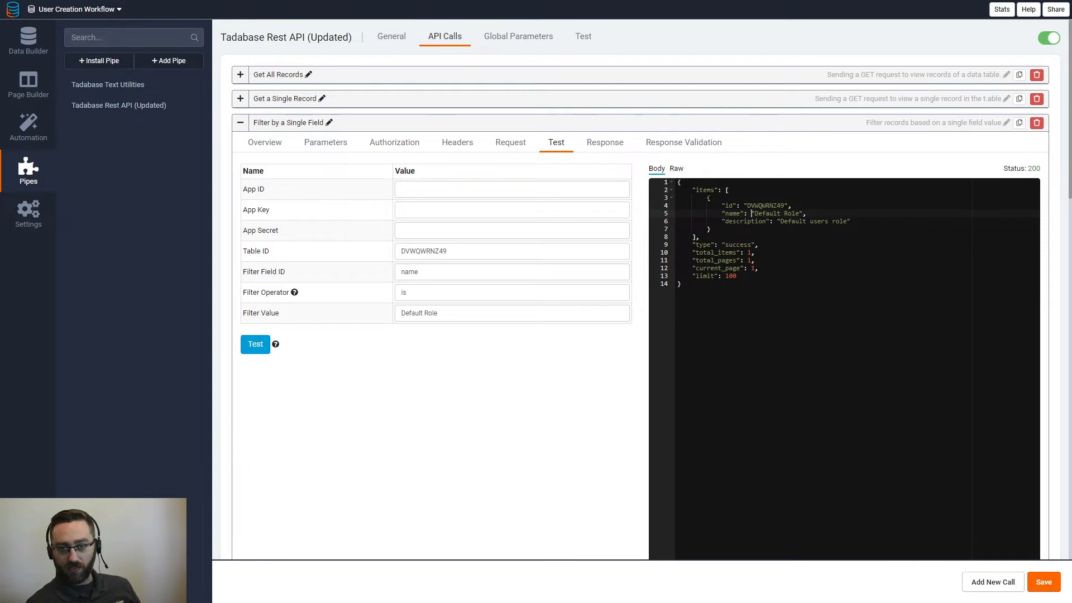
pyautogui.moveTo(0, 241); pyautogui.dragTo(442, 114)
pyautogui.click(546, 321)
# Note the response path items.0.id for the first role's id in Notepad++.
pyautogui.press('Return')
pyautogui.press('Return')
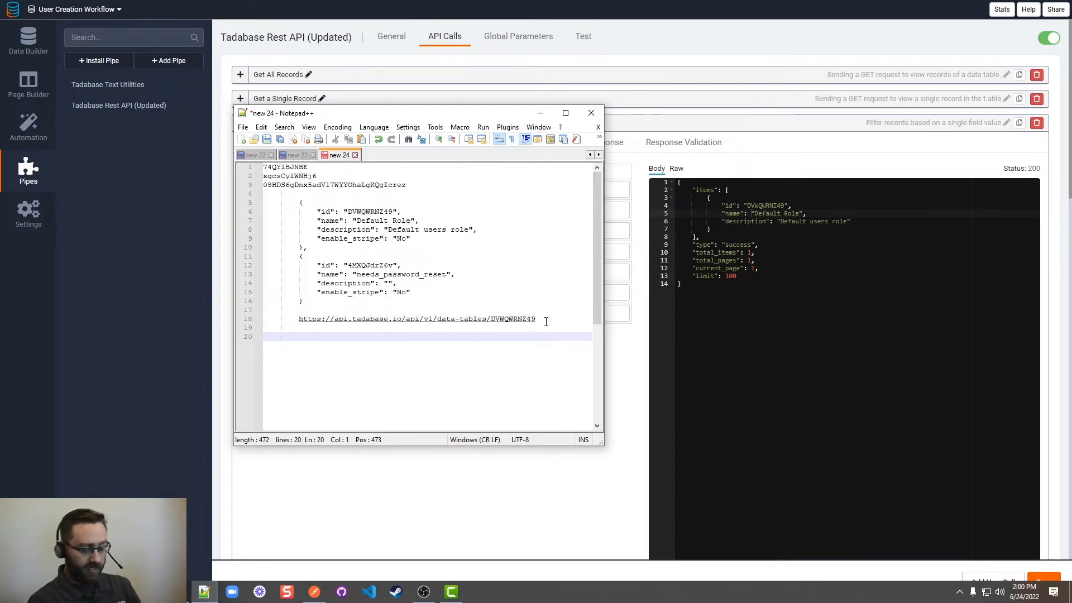
pyautogui.write('items.0')
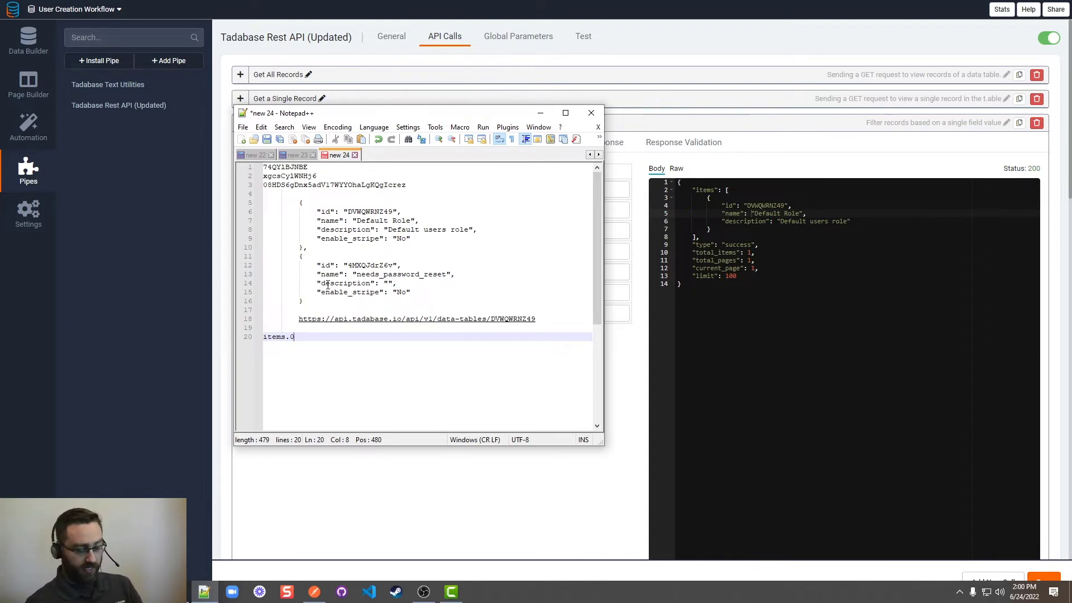
pyautogui.write('.')
pyautogui.click(706, 190)
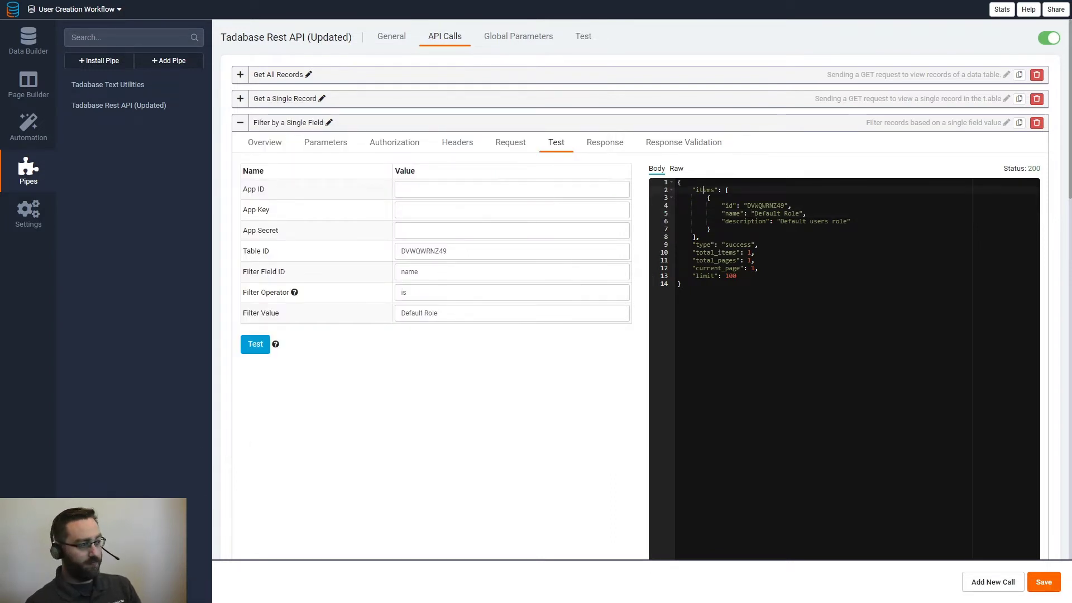
pyautogui.hotkey('alt', 'Tab')
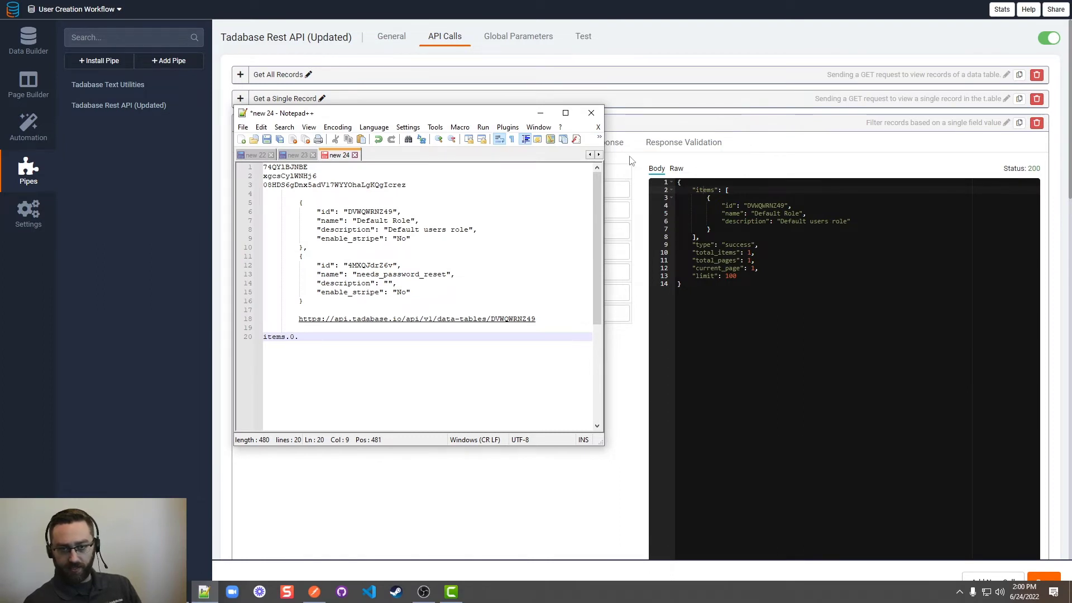
pyautogui.moveTo(498, 115); pyautogui.dragTo(450, 127)
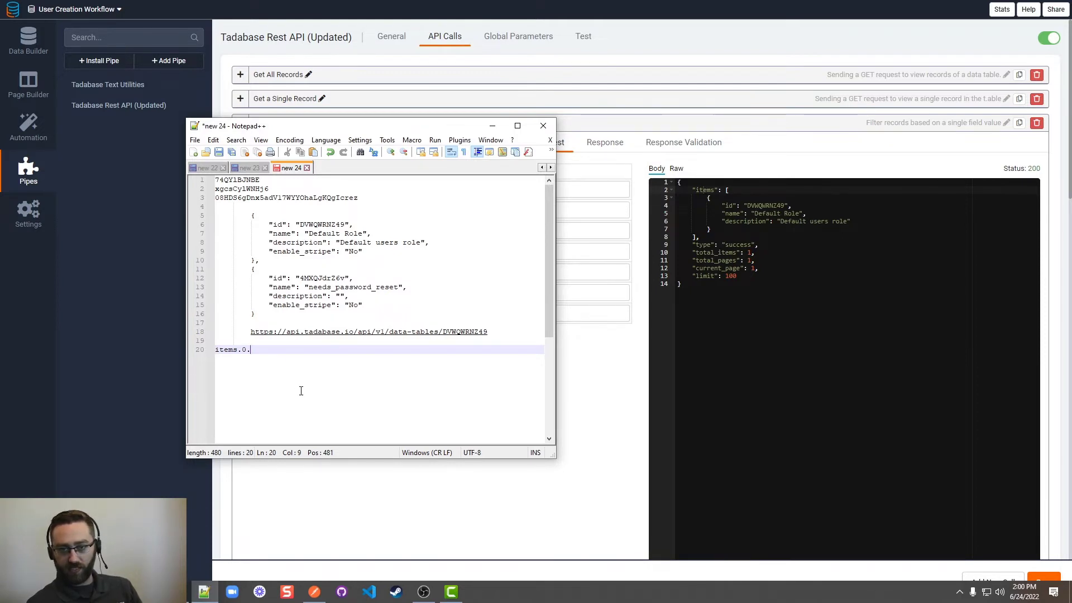
pyautogui.write('id')
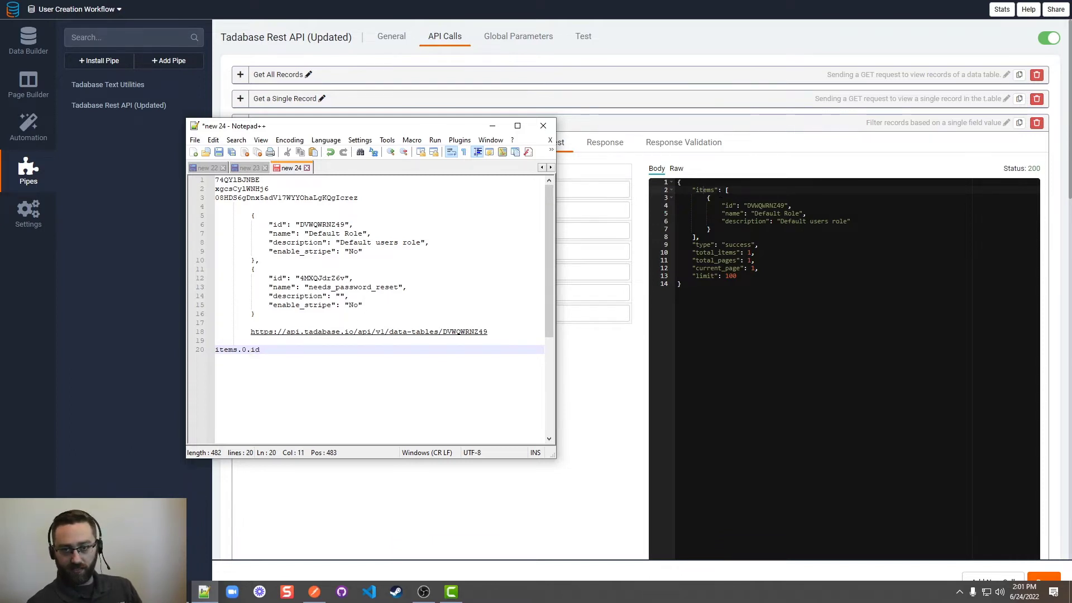
pyautogui.moveTo(707, 198); pyautogui.dragTo(721, 229)
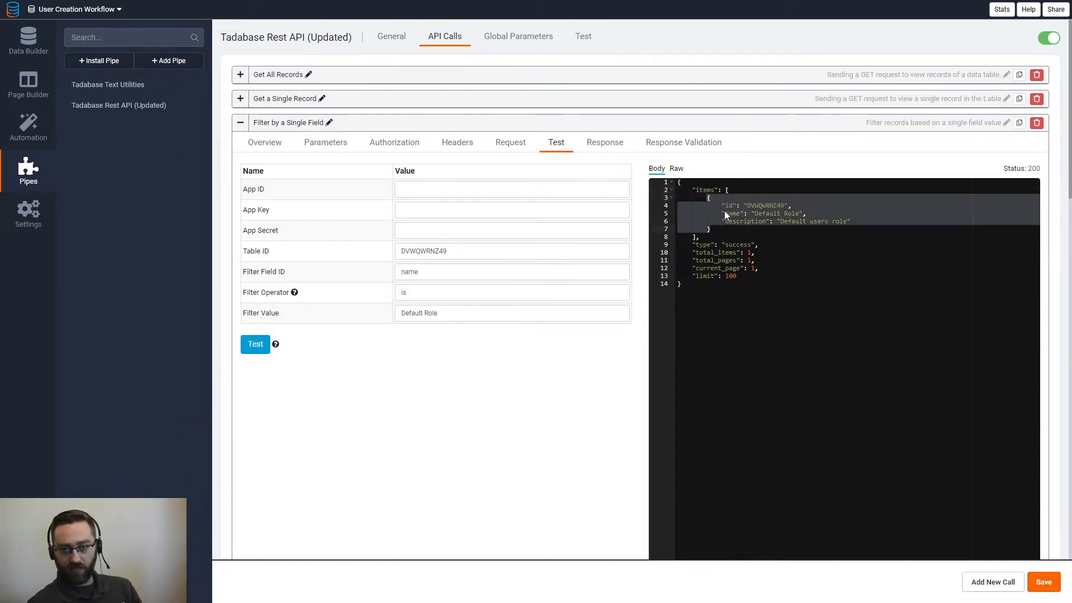
# Map the filter call's response key items.0.id to a field named Role ID and save.
pyautogui.click(728, 206)
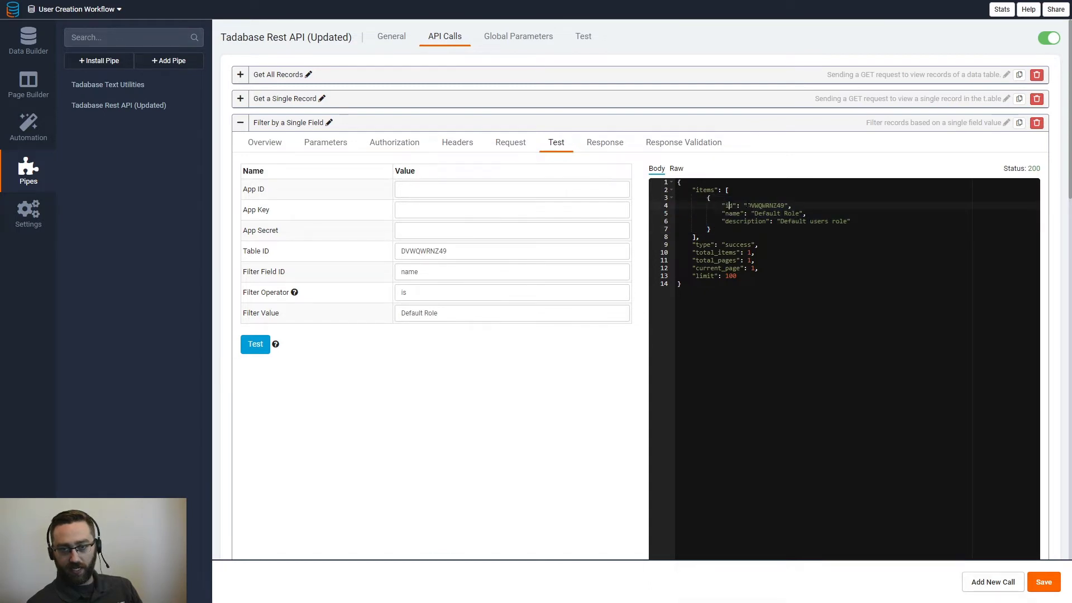
pyautogui.click(604, 143)
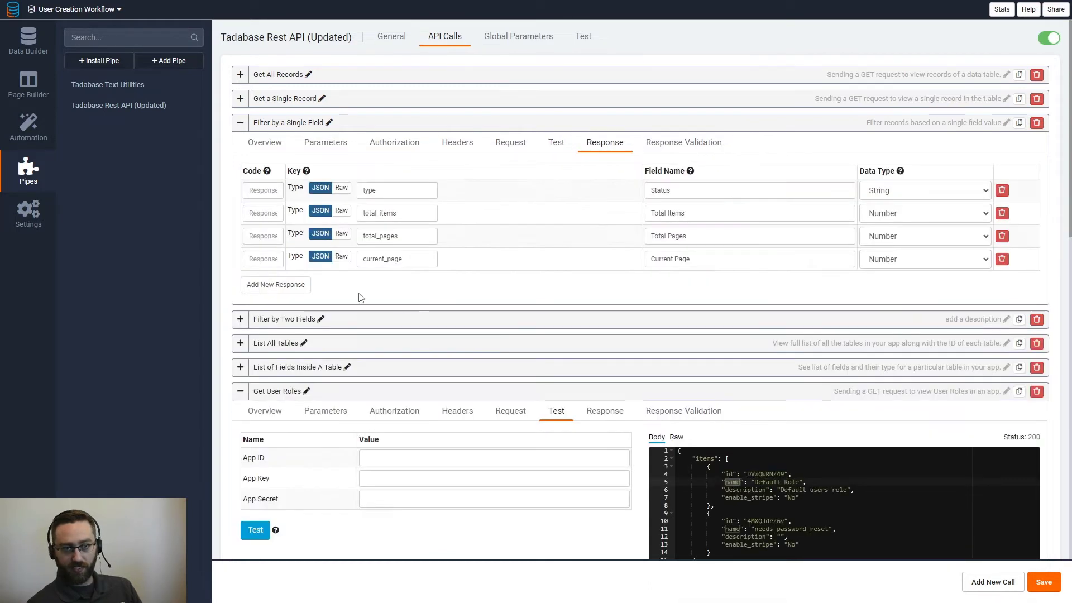
pyautogui.click(275, 285)
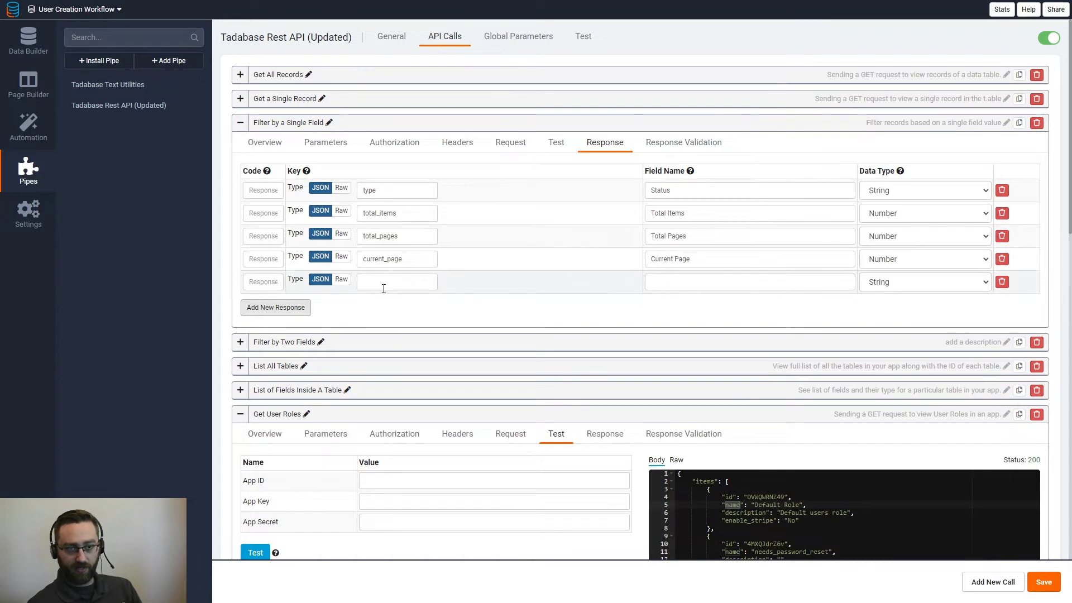
pyautogui.click(383, 284)
pyautogui.write('items.0.')
pyautogui.press('Tab')
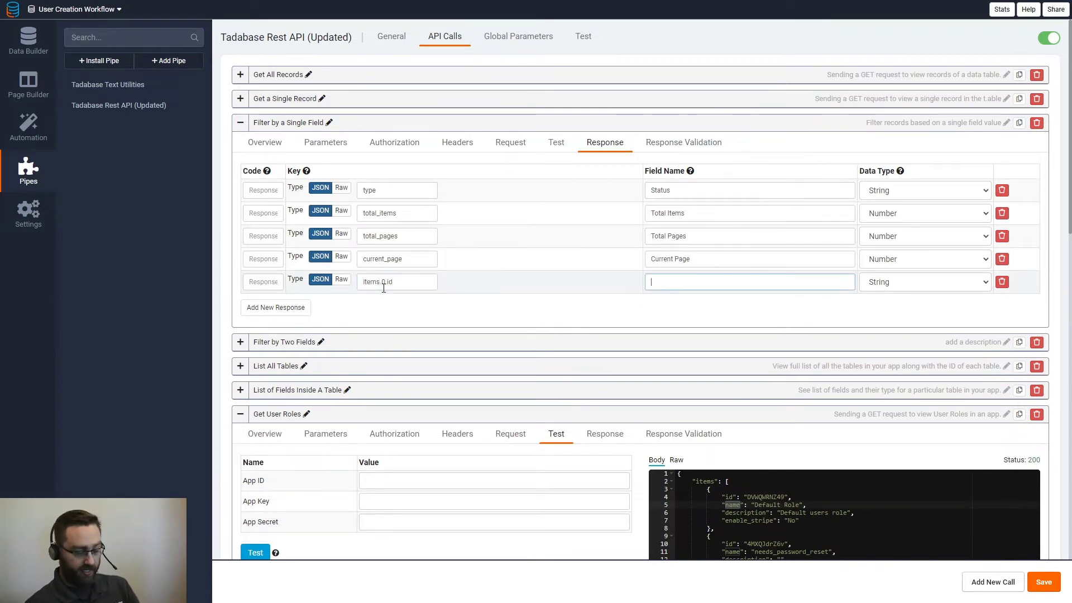
pyautogui.write('Role ID')
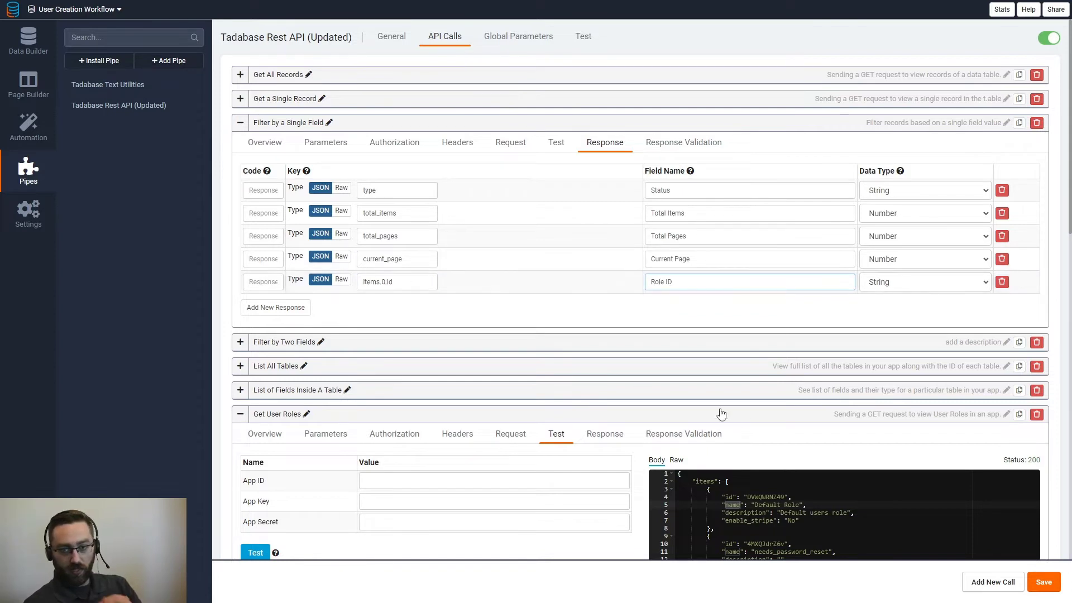
pyautogui.click(1032, 580)
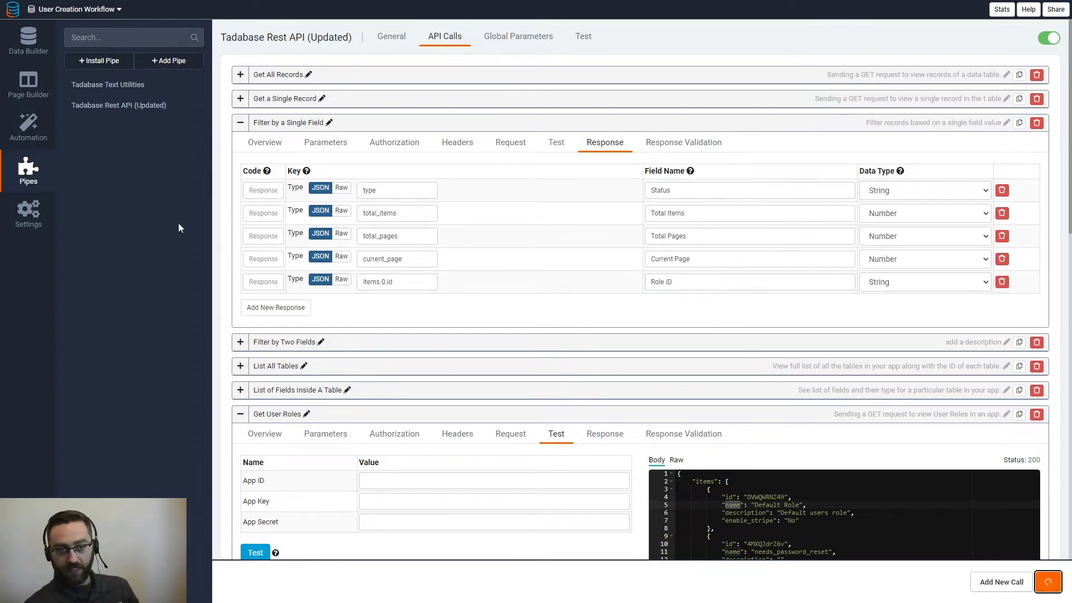
# Add a Text field named Role ID to the Users table.
pyautogui.click(23, 44)
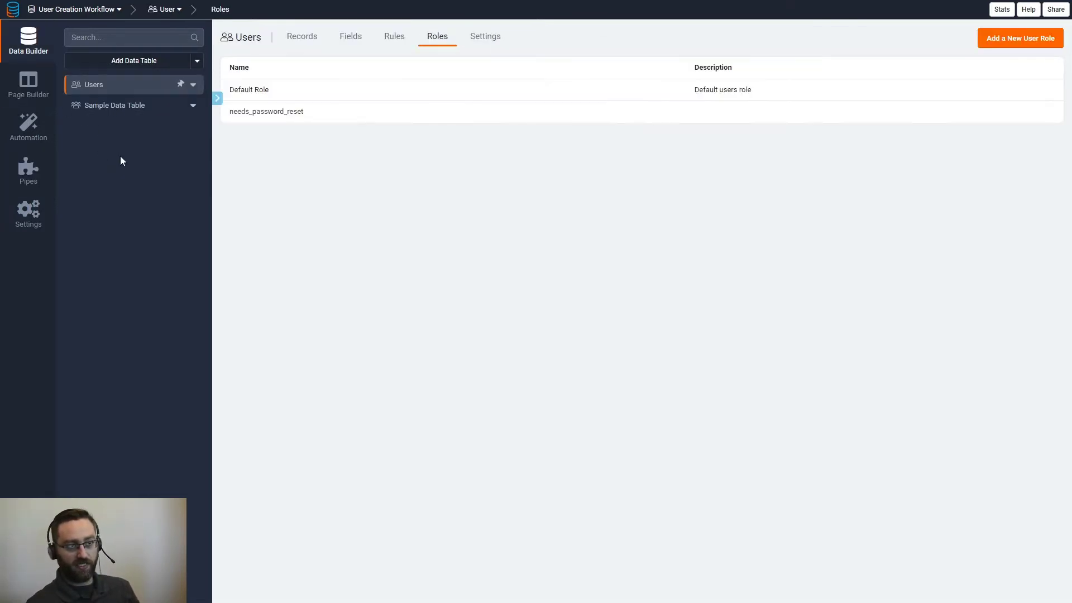
pyautogui.click(124, 94)
pyautogui.click(351, 37)
pyautogui.click(254, 65)
pyautogui.click(258, 85)
pyautogui.moveTo(409, 83); pyautogui.dragTo(327, 84)
pyautogui.write('Role ID')
pyautogui.click(902, 588)
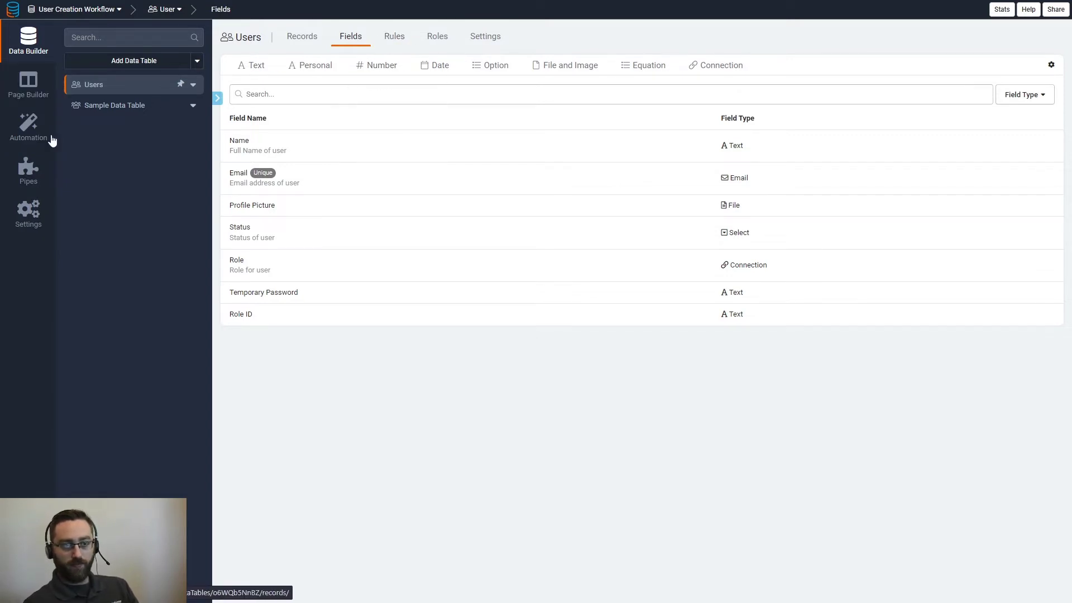
pyautogui.click(28, 84)
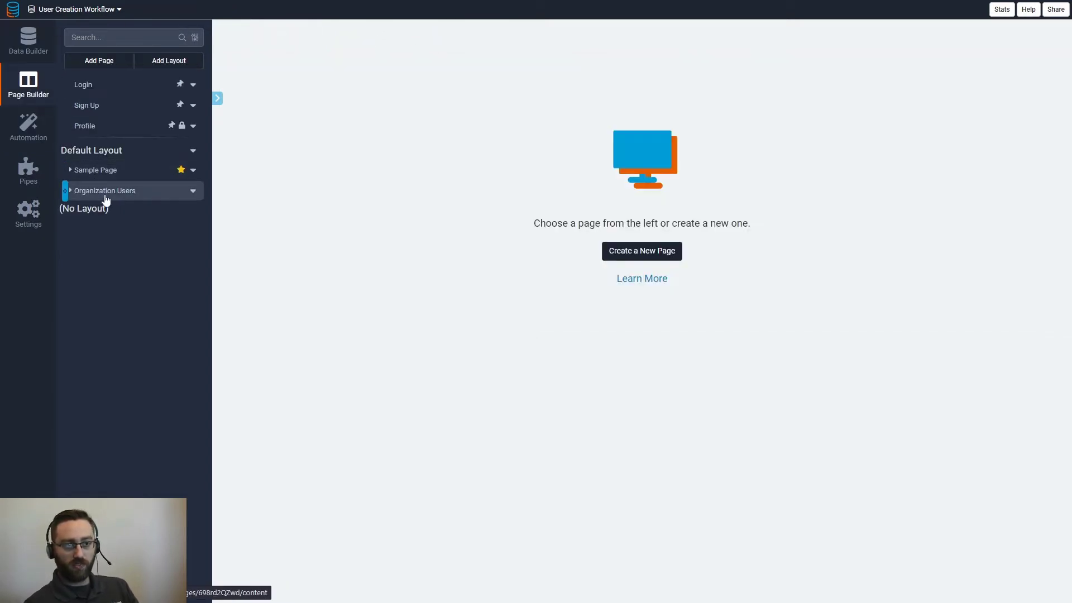
# Add a second record rule to the Add Users page's User Form.
pyautogui.click(104, 194)
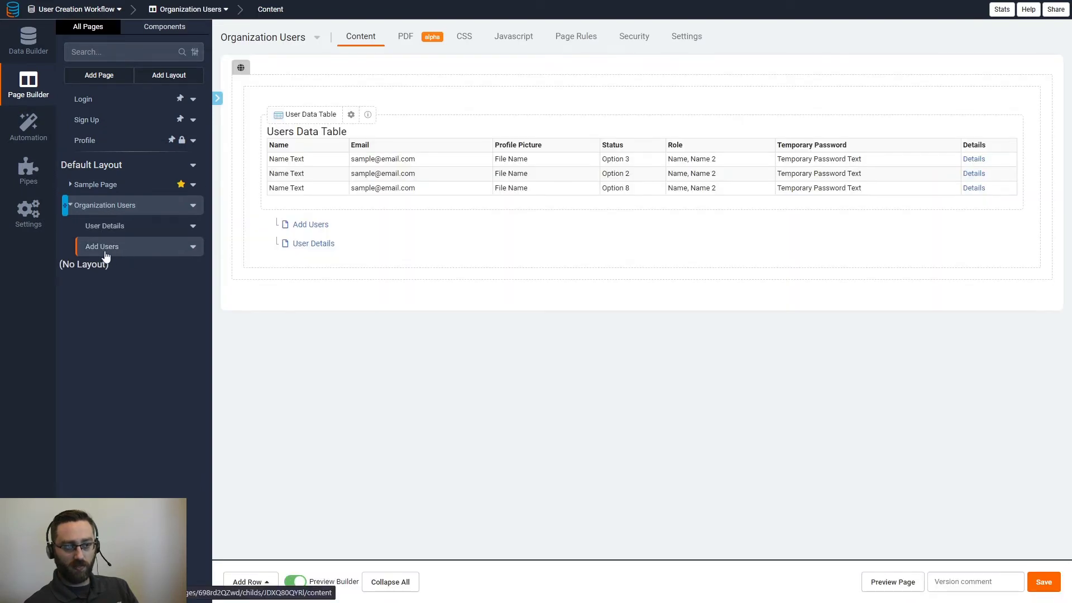
pyautogui.click(105, 252)
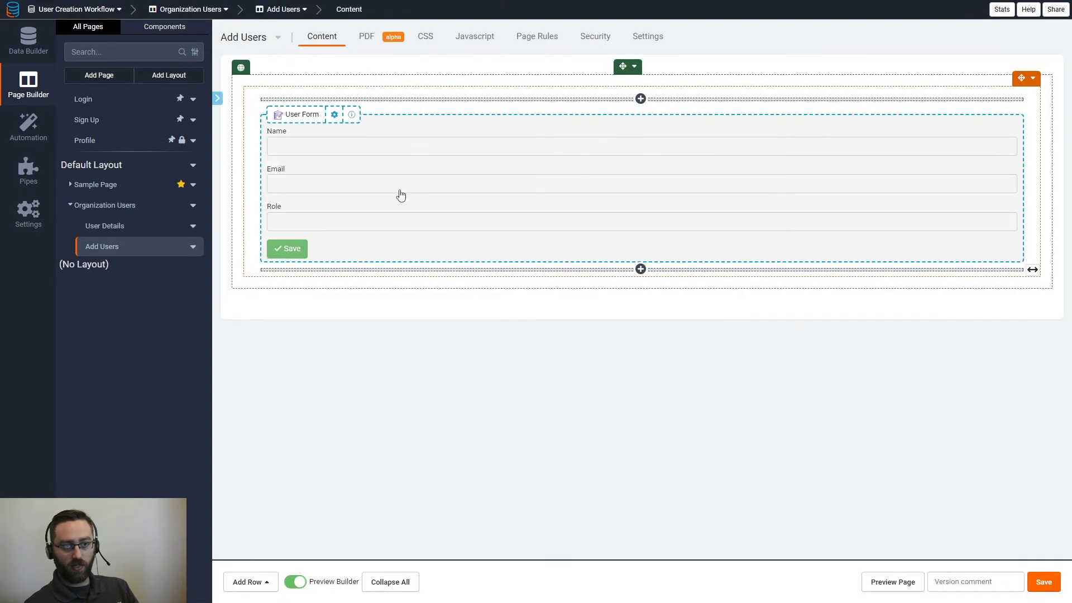
pyautogui.click(394, 229)
pyautogui.click(166, 38)
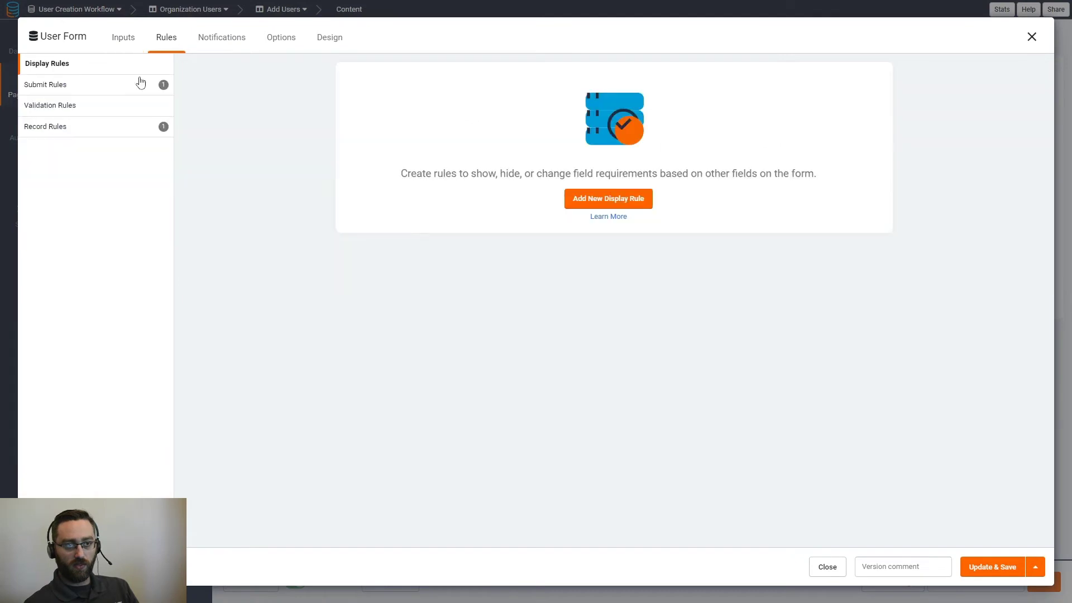
pyautogui.click(56, 127)
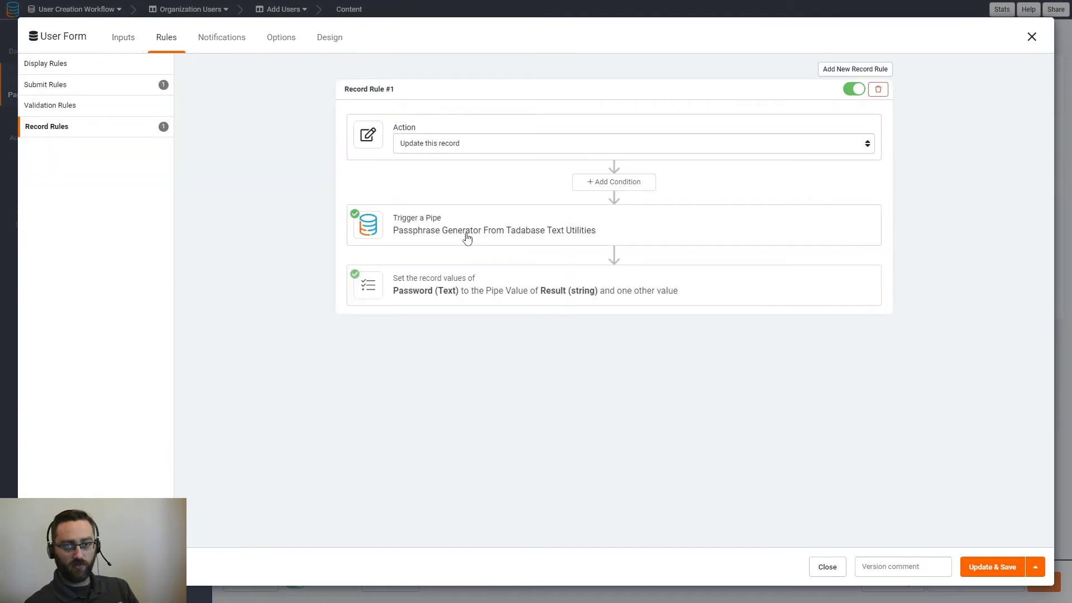
pyautogui.click(842, 69)
# Make rule 2 trigger the Tadabase Rest API (Updated) pipe's Filter by a Single Field call.
pyautogui.click(608, 462)
pyautogui.scroll(-2, 413, 402)
pyautogui.click(395, 438)
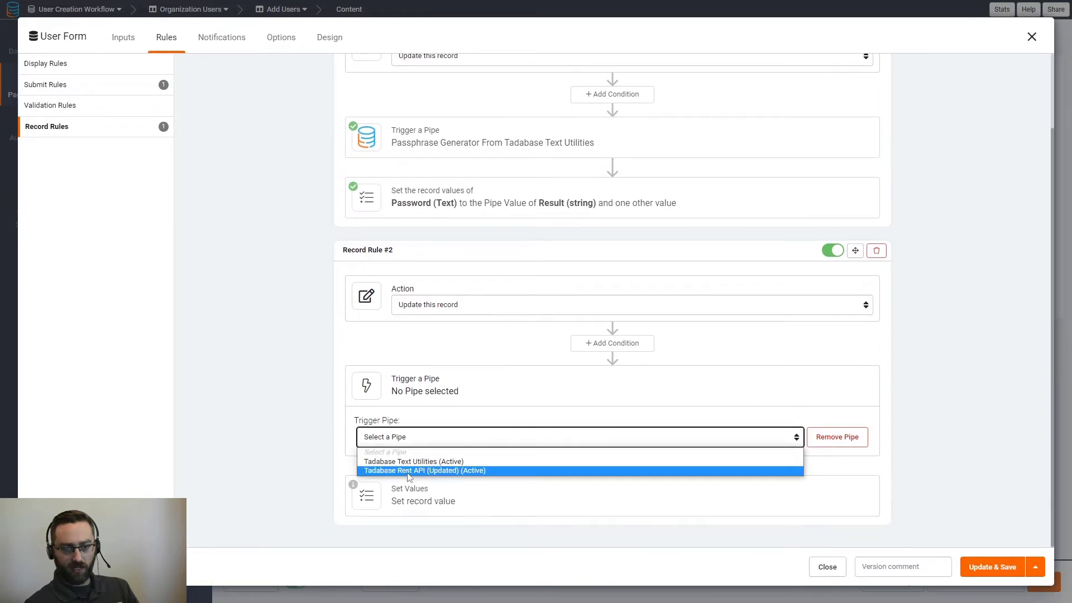
pyautogui.click(409, 472)
pyautogui.click(638, 445)
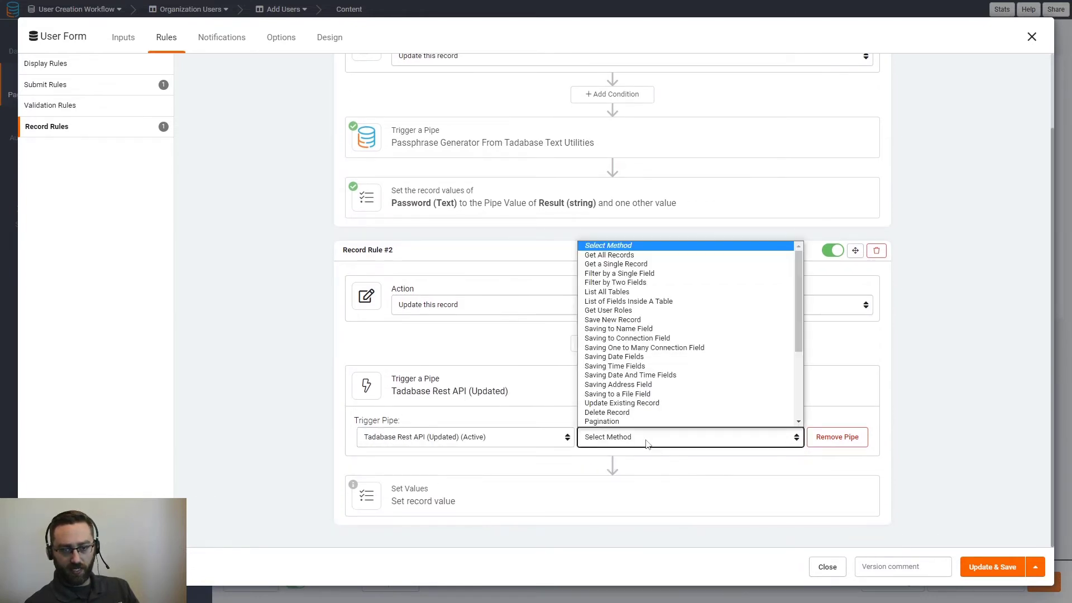
pyautogui.click(634, 279)
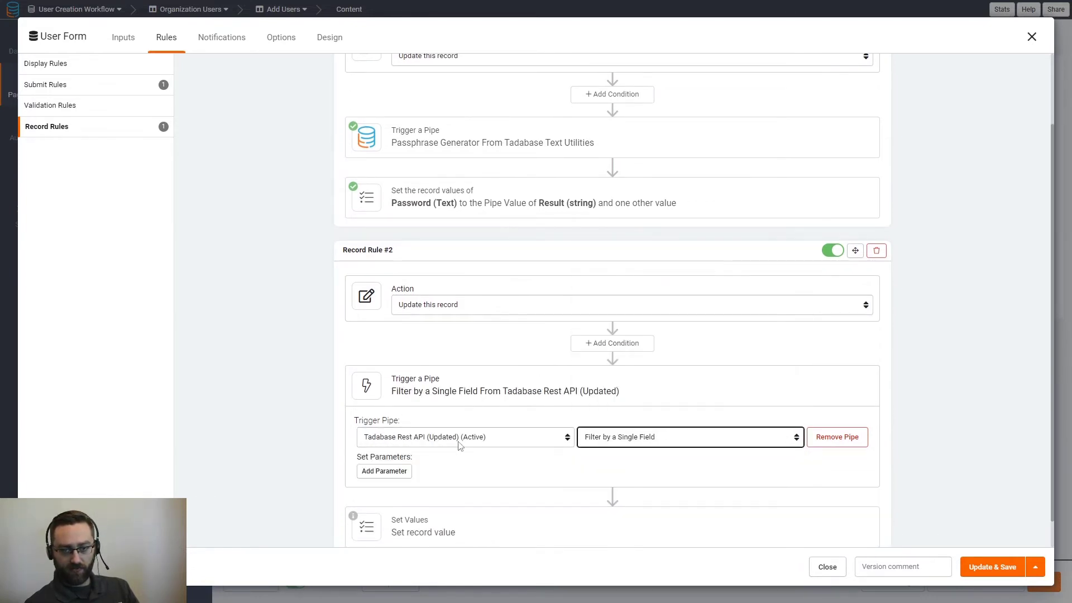
# Add the pipe parameters Table ID, Filter Field ID, Filter Operator and Filter Value.
pyautogui.scroll(-1, 461, 446)
pyautogui.click(388, 445)
pyautogui.click(401, 443)
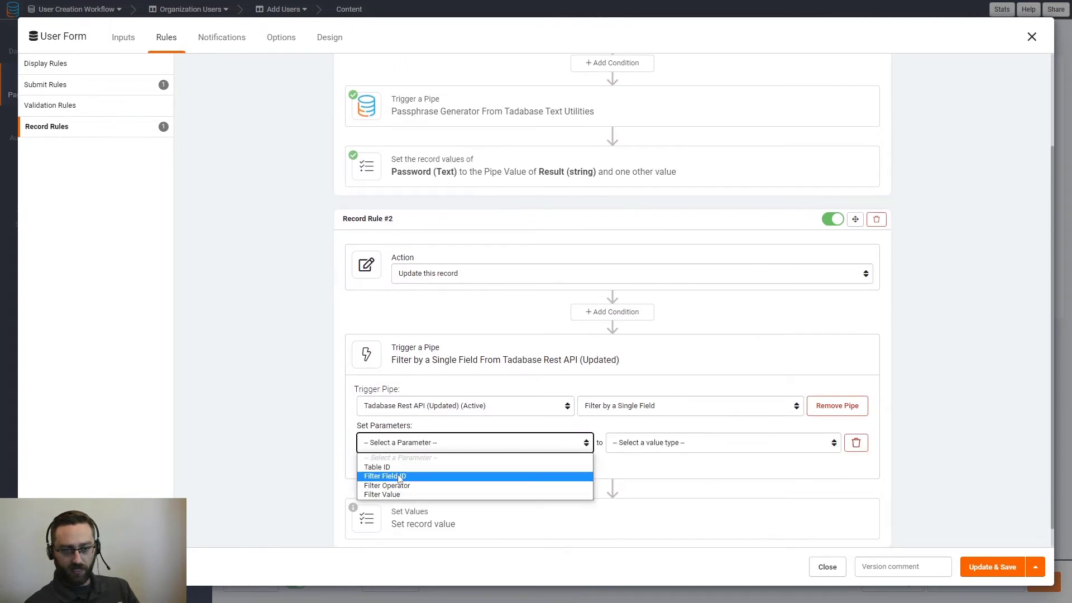
pyautogui.click(400, 467)
pyautogui.click(383, 462)
pyautogui.click(385, 465)
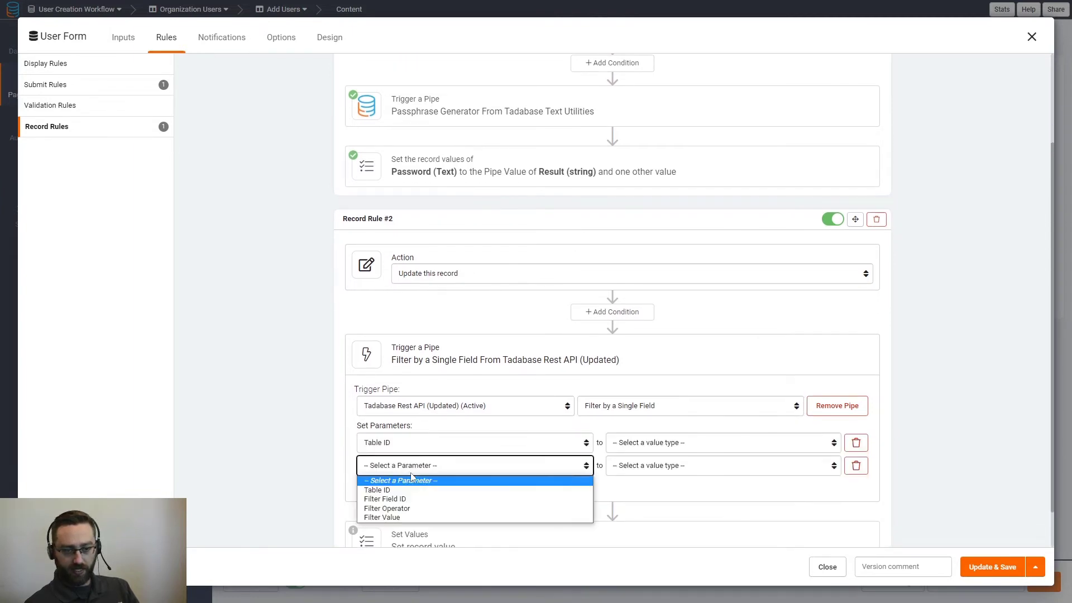
pyautogui.click(388, 496)
pyautogui.click(384, 485)
pyautogui.click(402, 488)
pyautogui.click(391, 530)
pyautogui.click(384, 508)
pyautogui.click(402, 510)
pyautogui.click(419, 562)
# Give Table ID a custom value pasted from the table id in the notes.
pyautogui.click(637, 444)
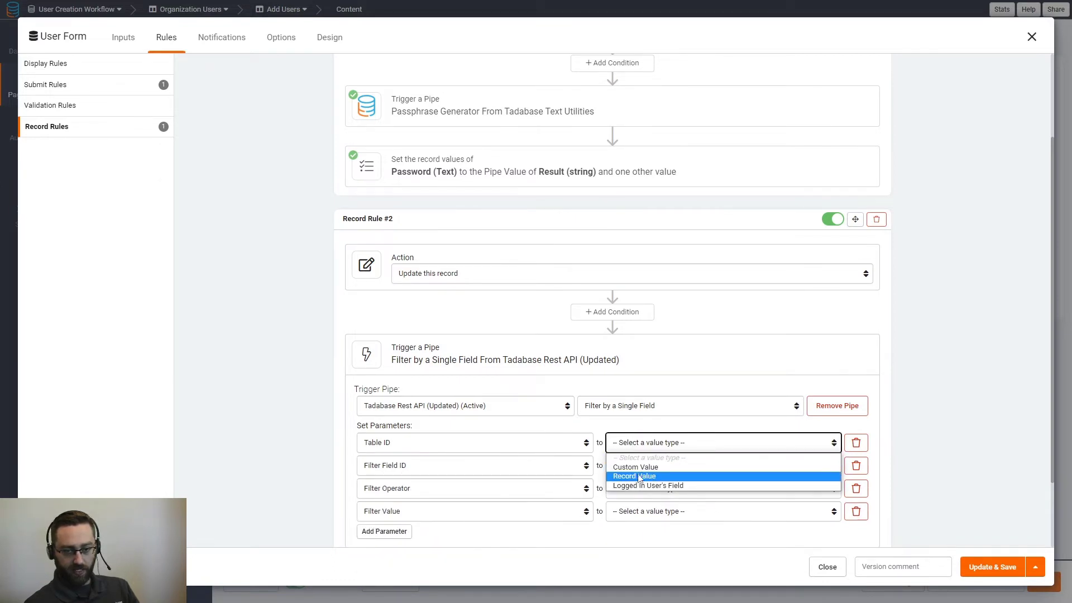
pyautogui.click(636, 467)
pyautogui.hotkey('alt', 'Tab')
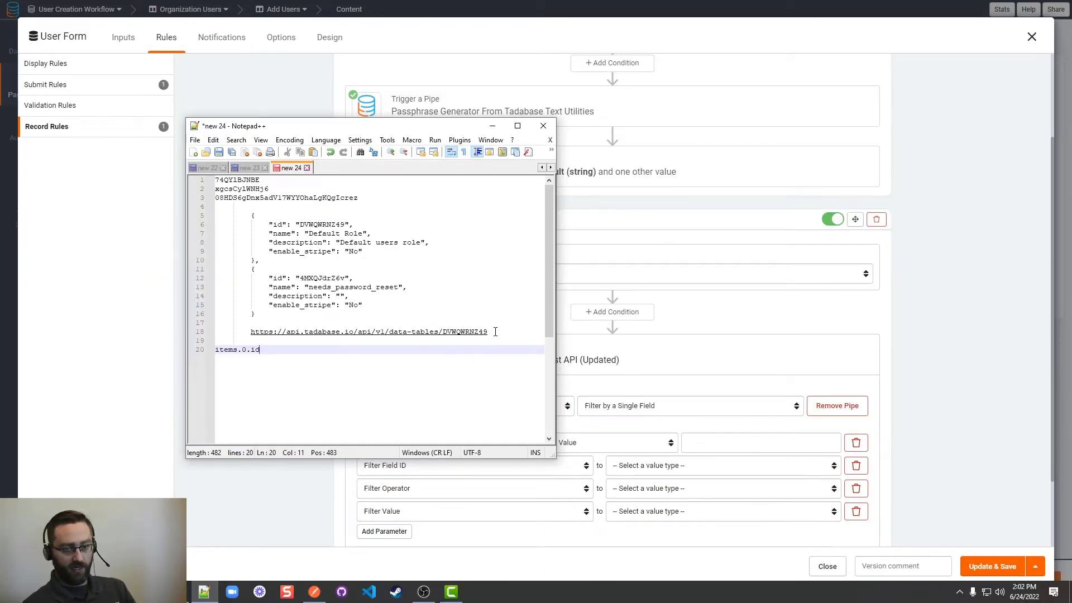
pyautogui.moveTo(489, 334); pyautogui.dragTo(443, 332)
pyautogui.hotkey('ctrl', 'c')
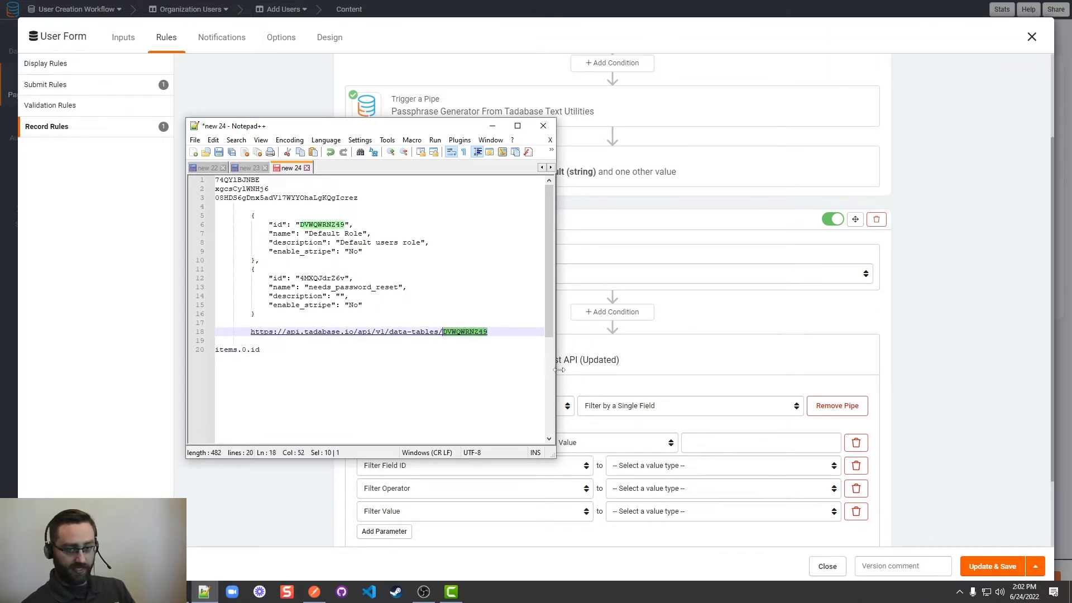
pyautogui.click(493, 126)
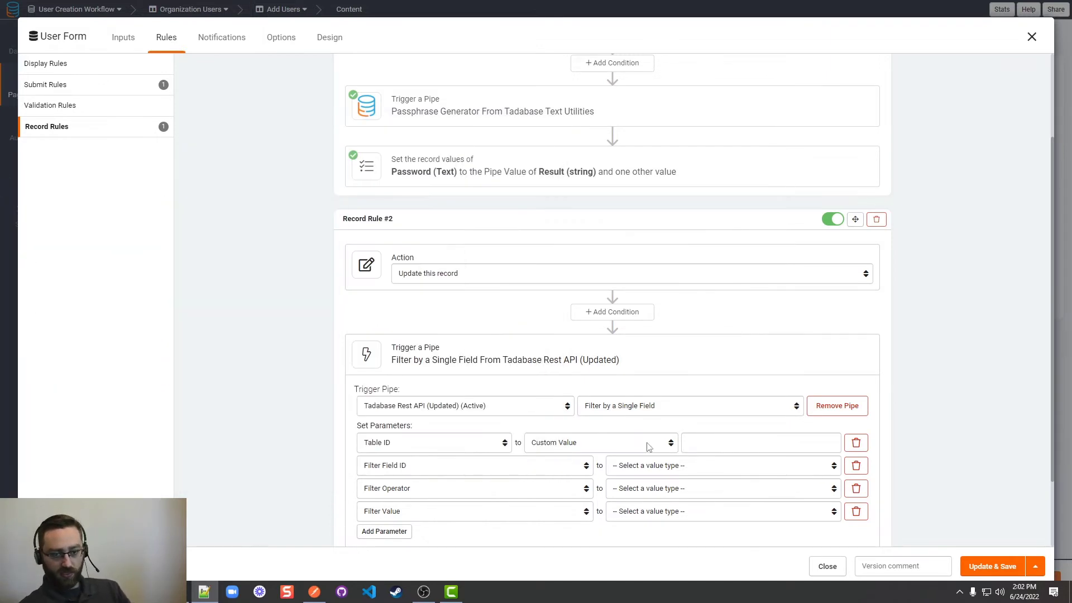
pyautogui.click(710, 448)
pyautogui.hotkey('ctrl', 'v')
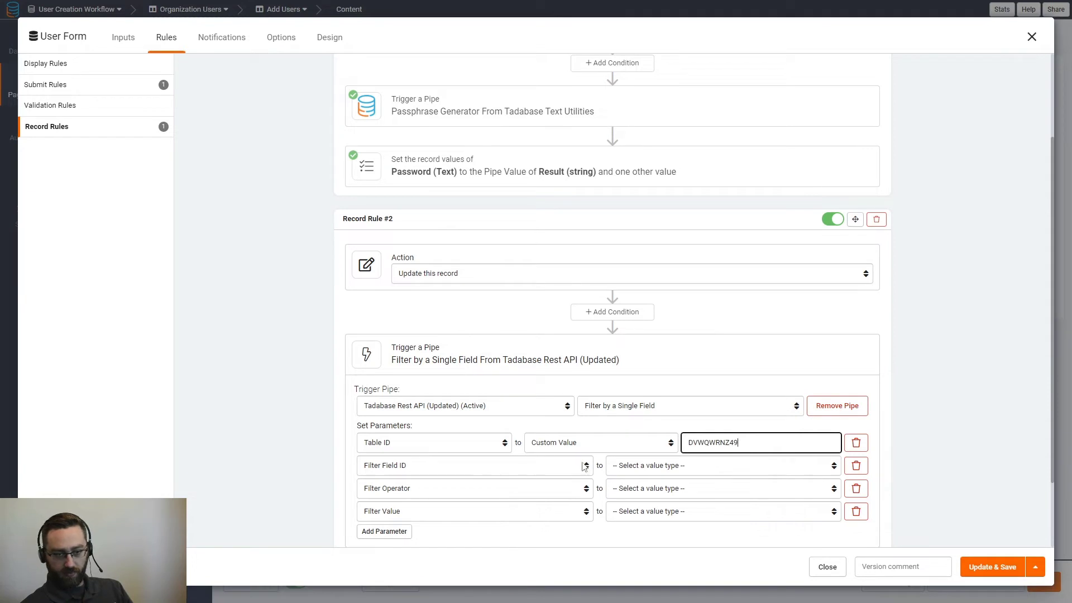
# Set Filter Field ID and Filter Operator as custom values, and Filter Value to the record's Role.
pyautogui.click(628, 471)
pyautogui.click(635, 490)
pyautogui.click(686, 468)
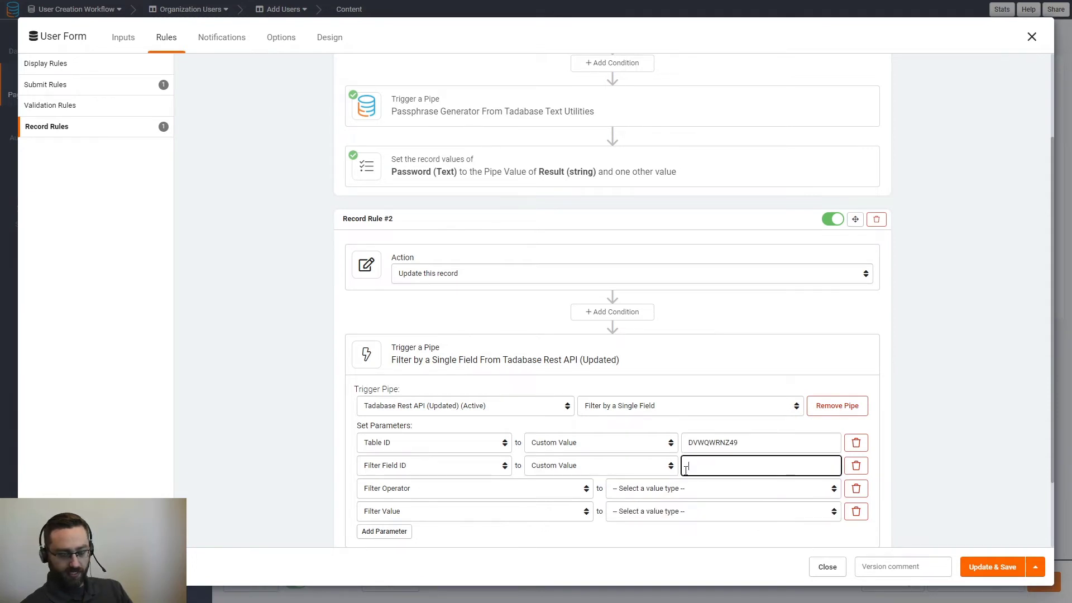
pyautogui.click(644, 494)
pyautogui.click(640, 514)
pyautogui.click(704, 491)
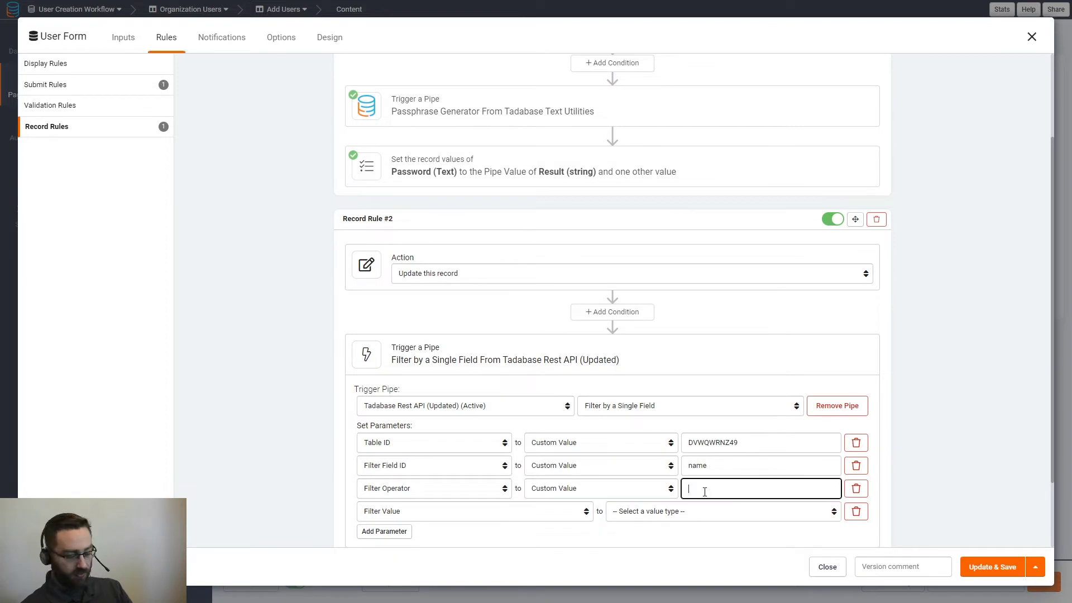
pyautogui.click(653, 514)
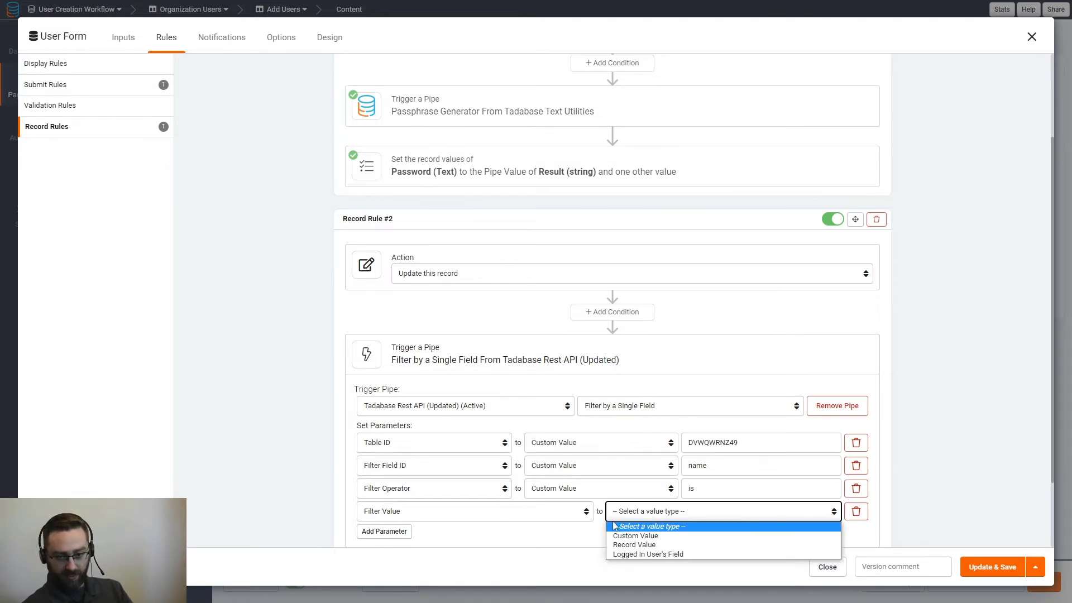
pyautogui.click(635, 546)
pyautogui.click(712, 512)
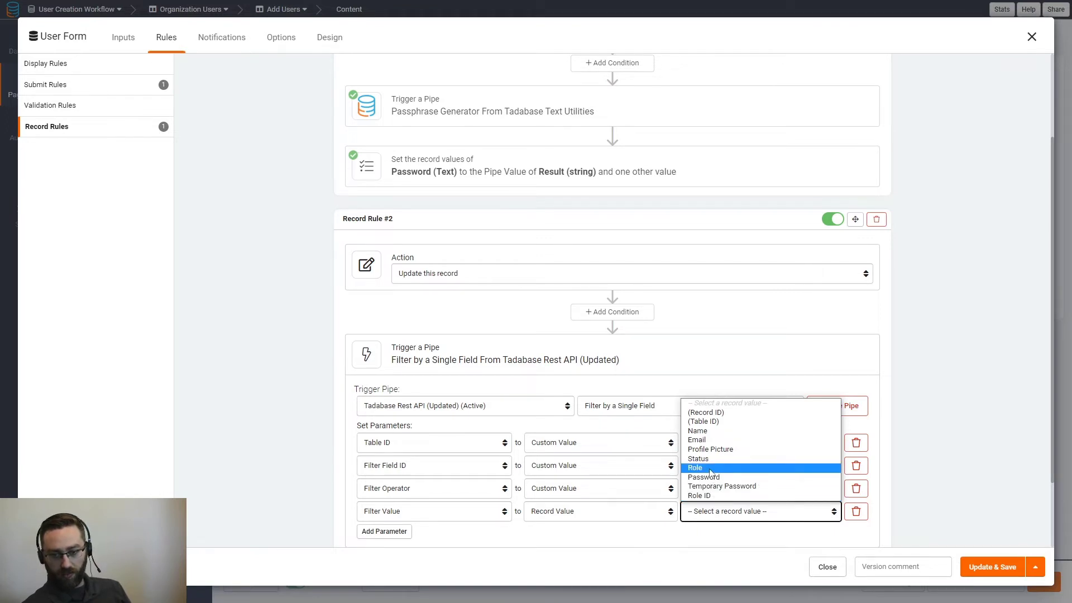
pyautogui.click(710, 469)
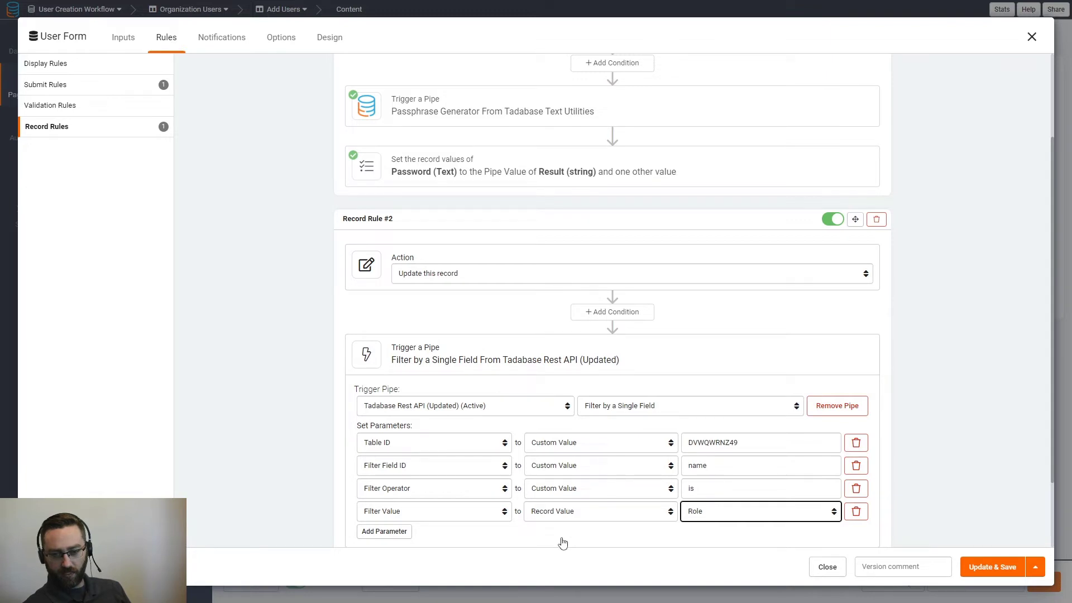
# Set Role ID (Text) to the pipe value Role ID (string) and save the rules.
pyautogui.scroll(-2, 337, 472)
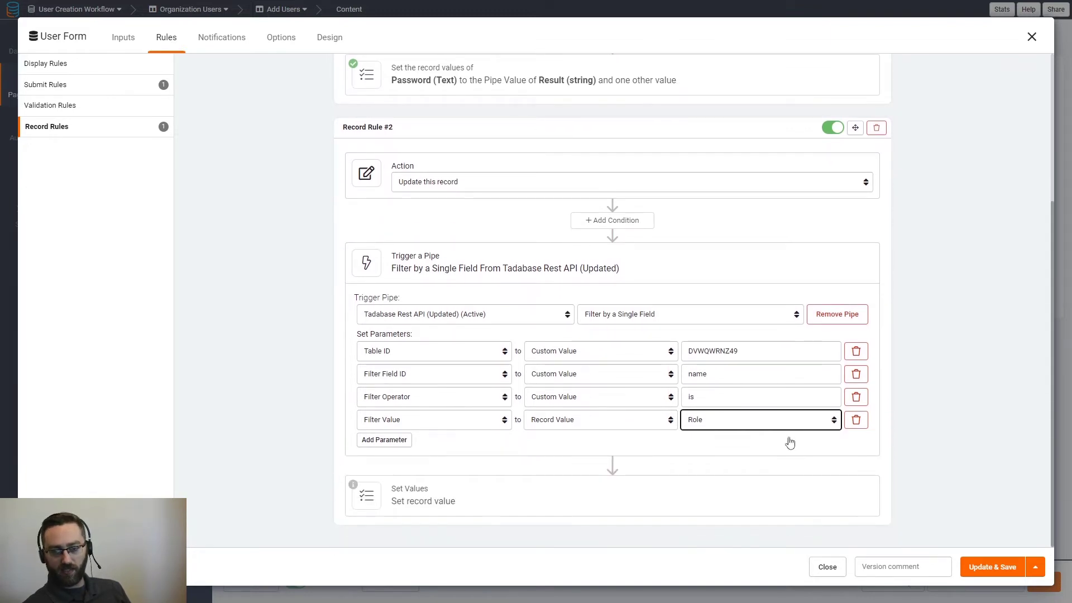
pyautogui.click(459, 504)
pyautogui.scroll(-1, 399, 504)
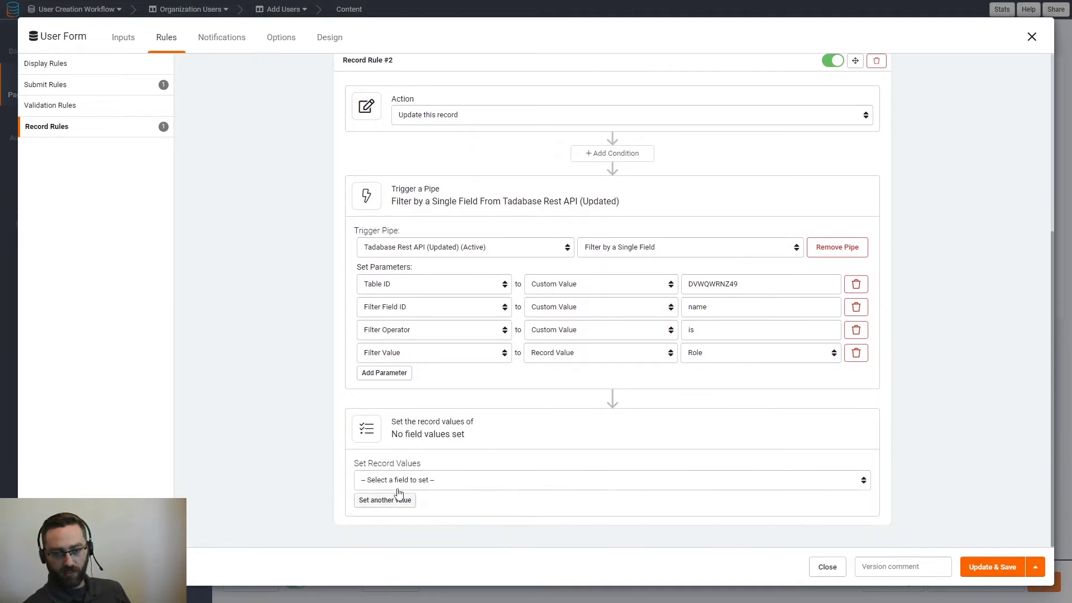
pyautogui.click(424, 487)
pyautogui.click(399, 575)
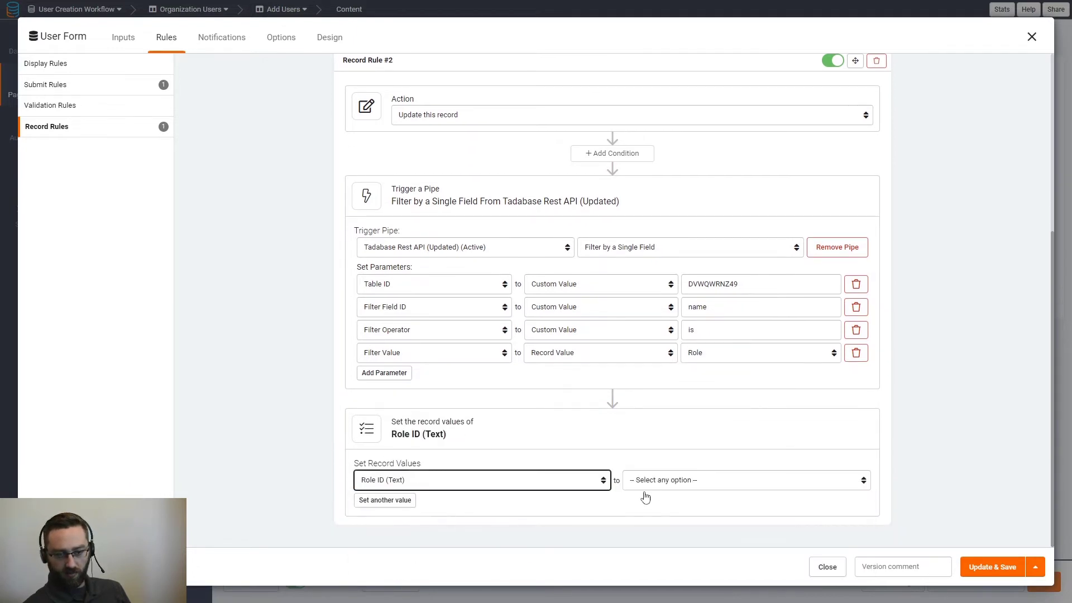
pyautogui.click(663, 481)
pyautogui.click(661, 543)
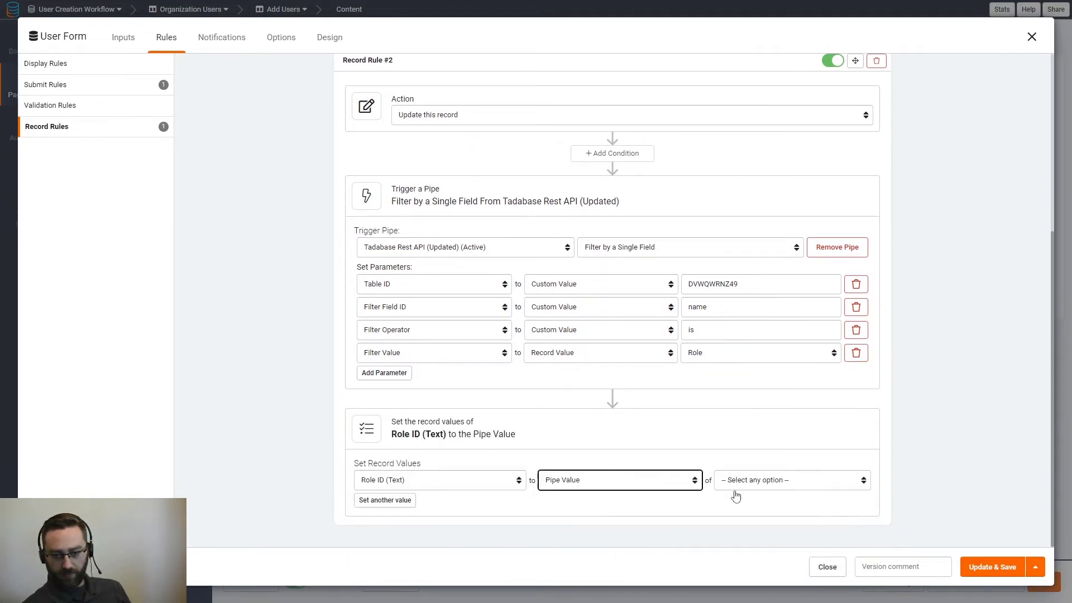
pyautogui.click(726, 481)
pyautogui.click(756, 541)
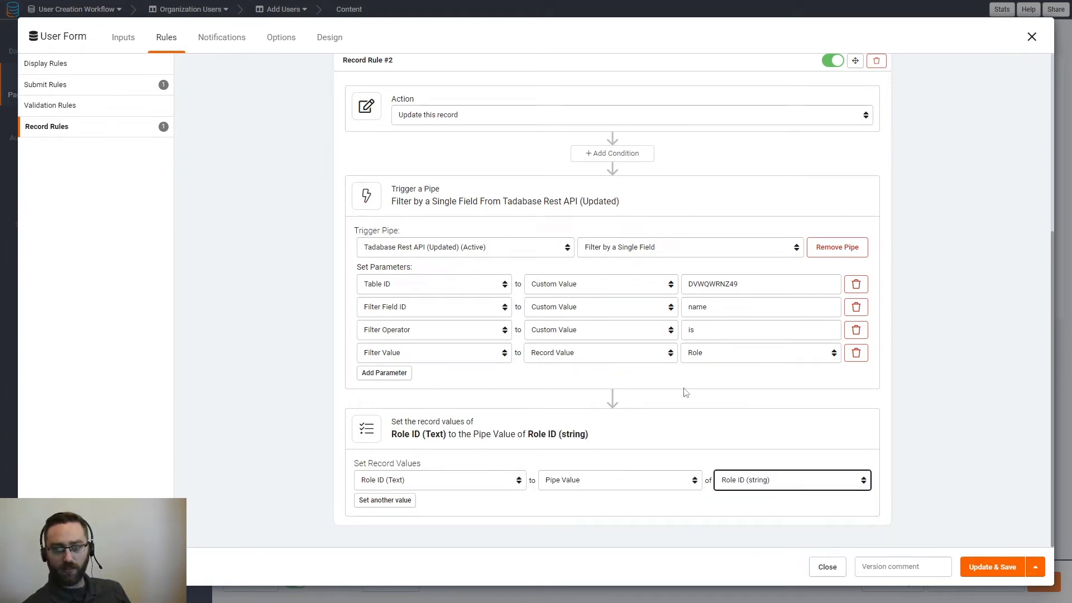
pyautogui.click(988, 567)
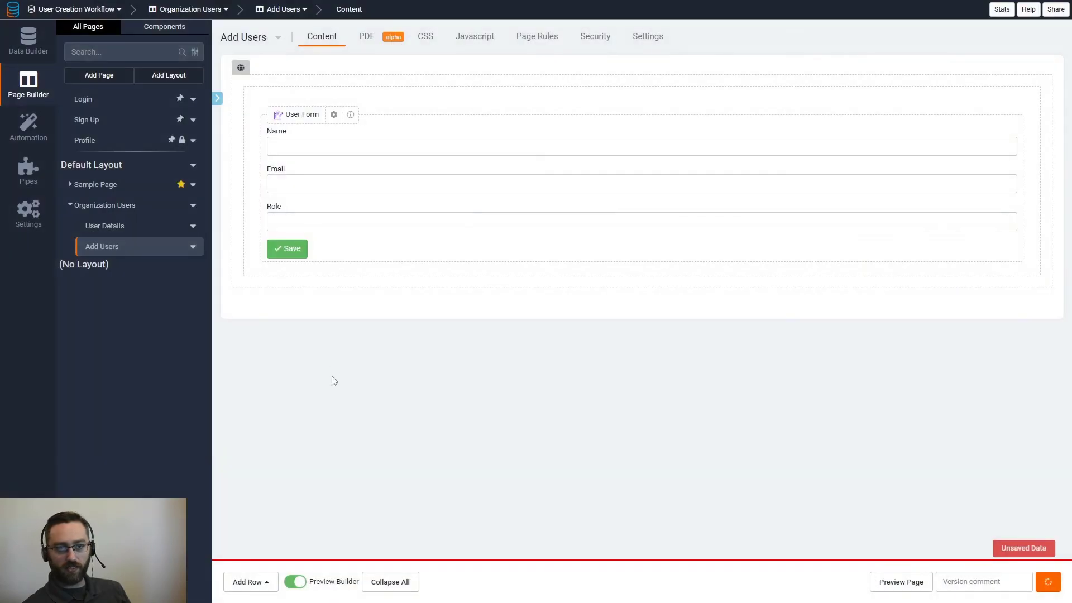
# Add a Test user with Default Role via the live Add Users page, then return to the builder.
pyautogui.click(892, 582)
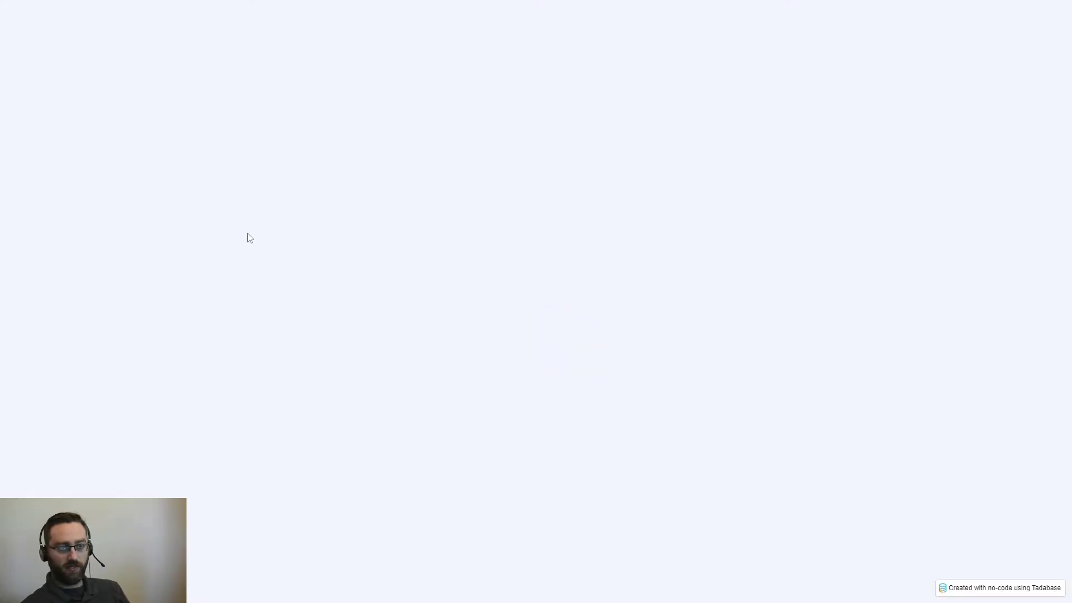
pyautogui.click(218, 95)
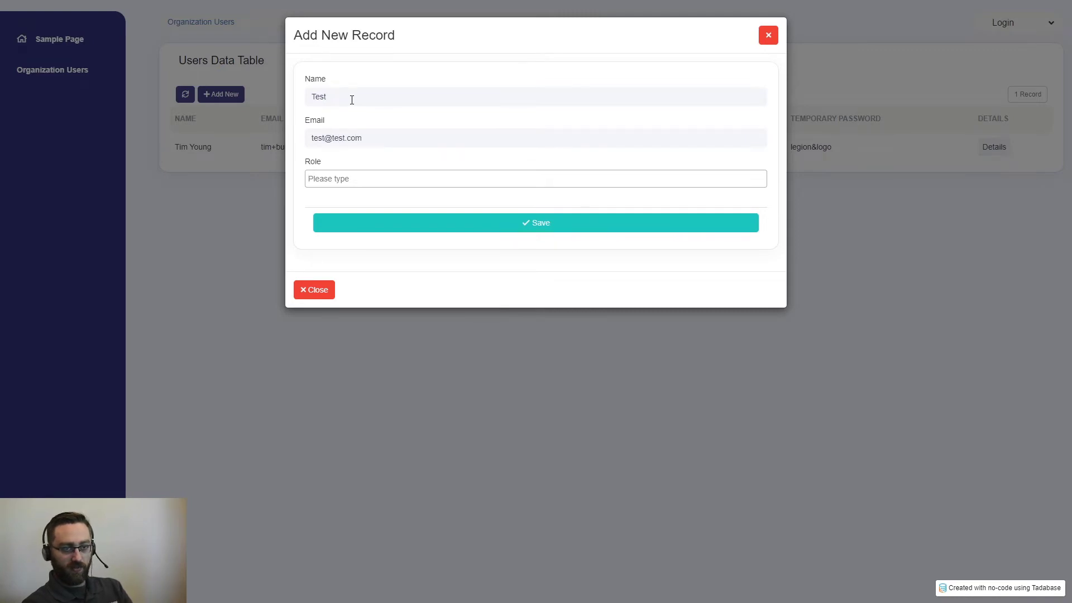
pyautogui.click(346, 178)
pyautogui.click(361, 196)
pyautogui.click(375, 229)
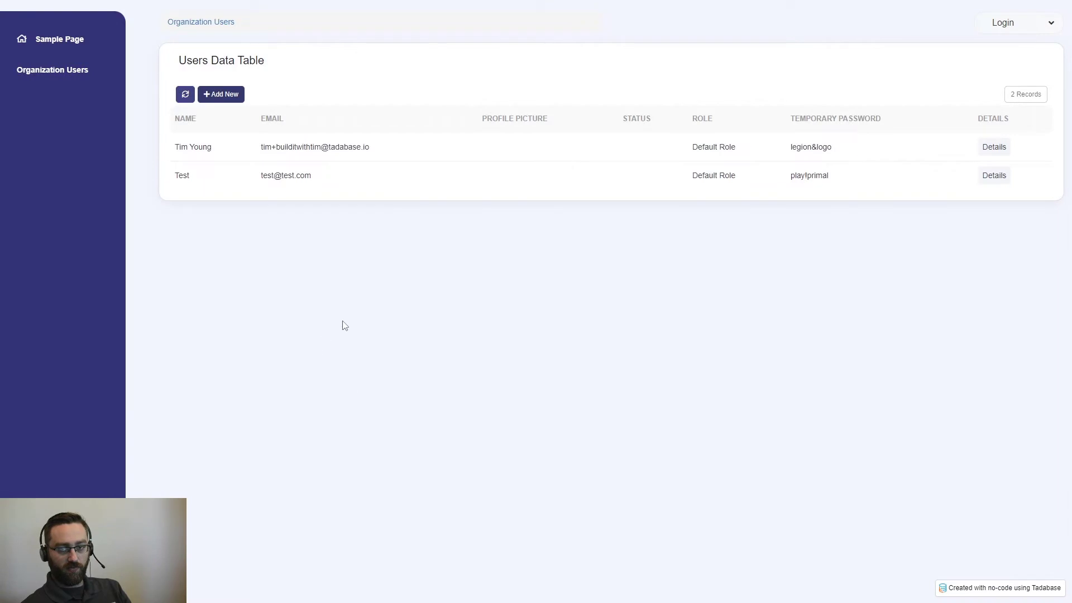
pyautogui.hotkey('ctrl', 'shift', 'Tab')
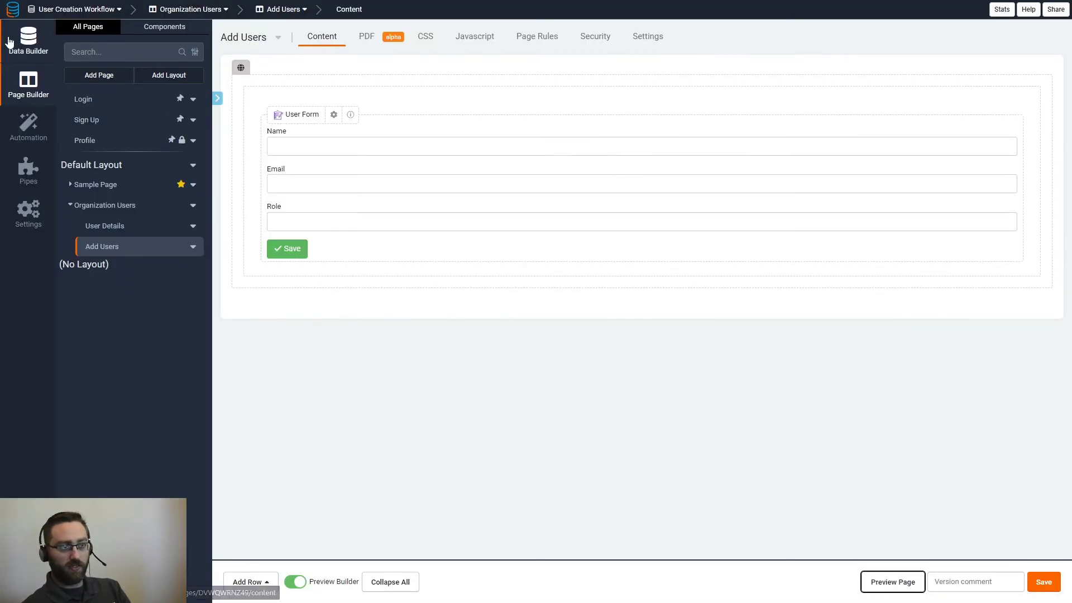
pyautogui.click(8, 41)
# Check the Test user's Role in the Users records, then open the Tadabase Rest API (Updated) pipe.
pyautogui.click(96, 85)
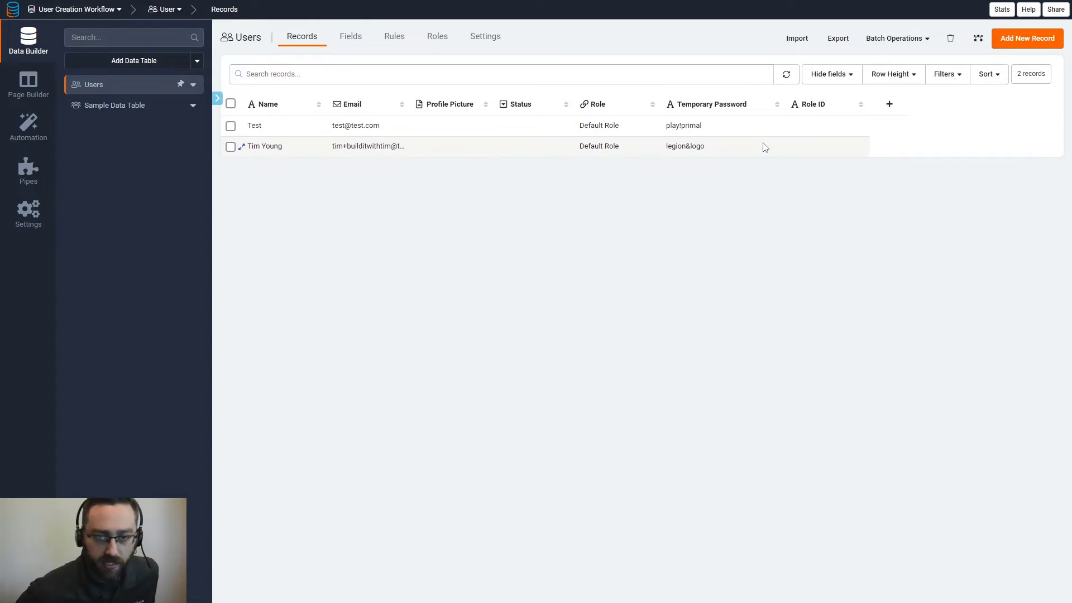
pyautogui.click(634, 133)
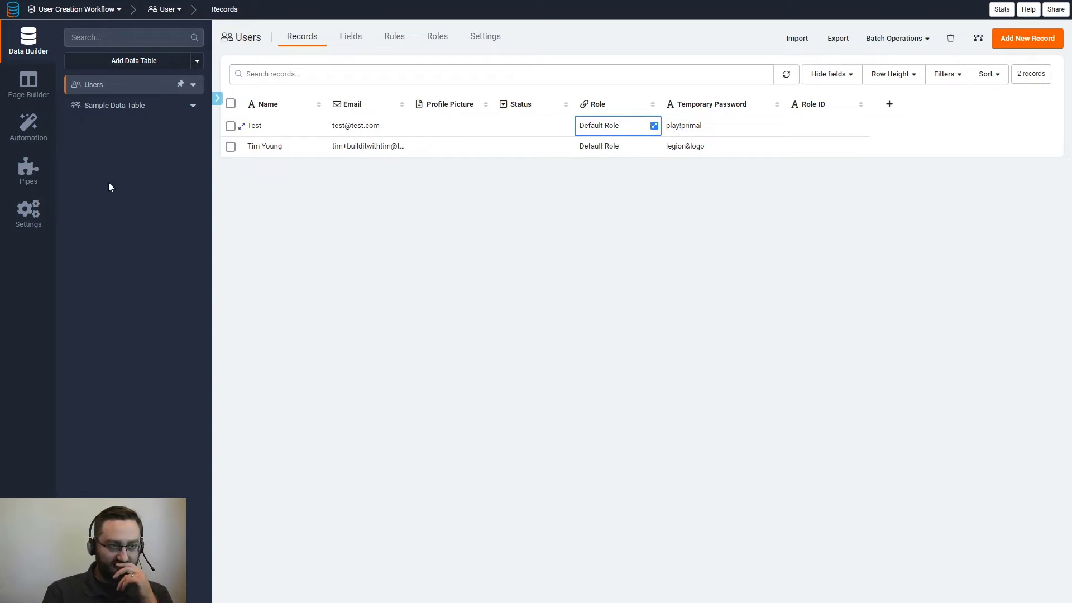
pyautogui.click(28, 170)
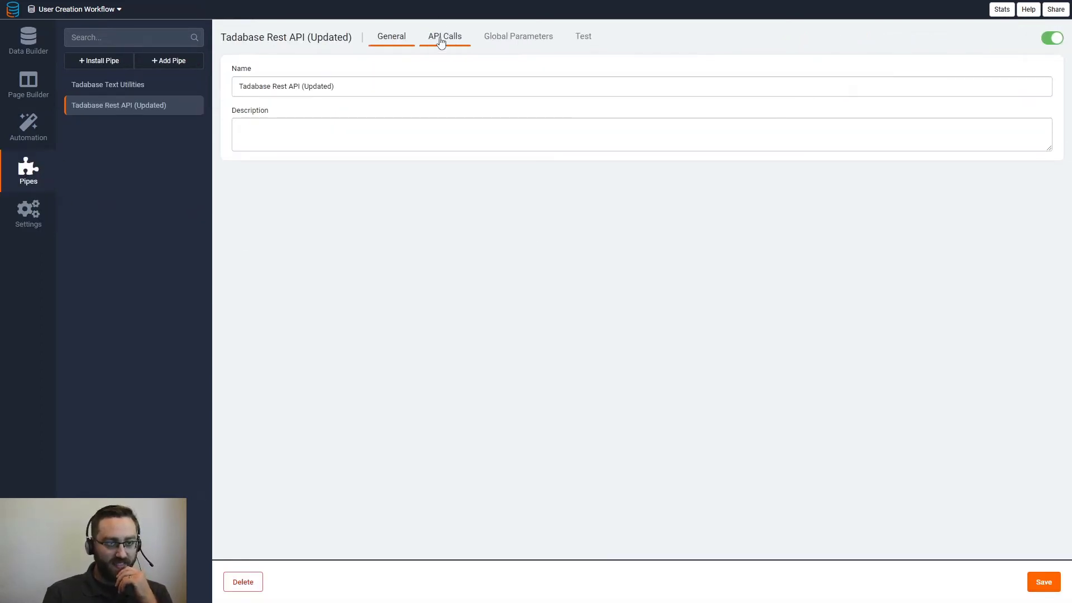
# Open the test panel for the pipe's Get a Single Record call.
pyautogui.click(445, 36)
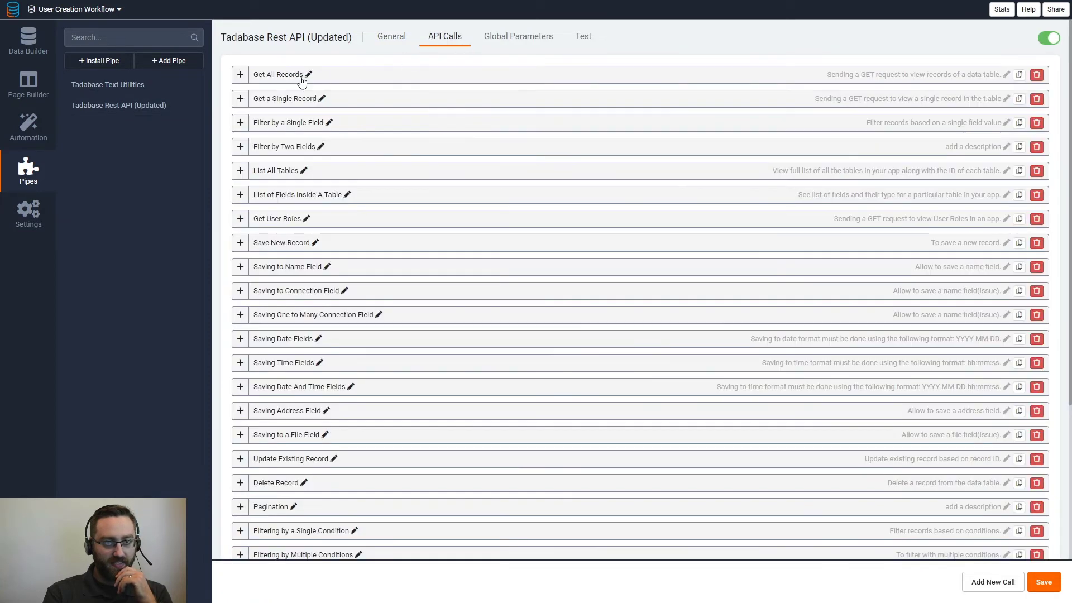
pyautogui.click(240, 98)
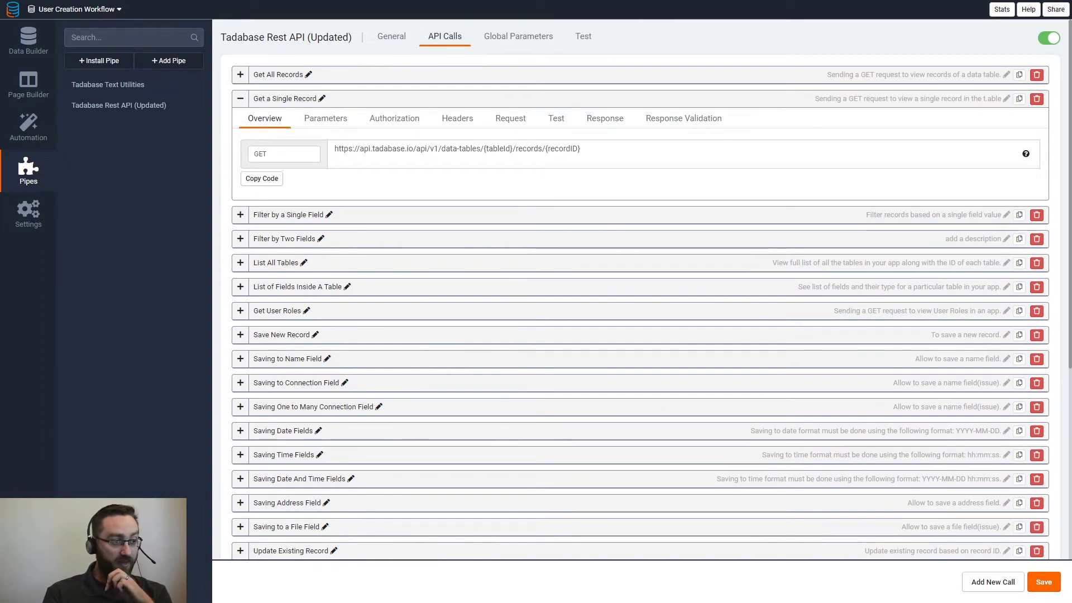
pyautogui.click(550, 120)
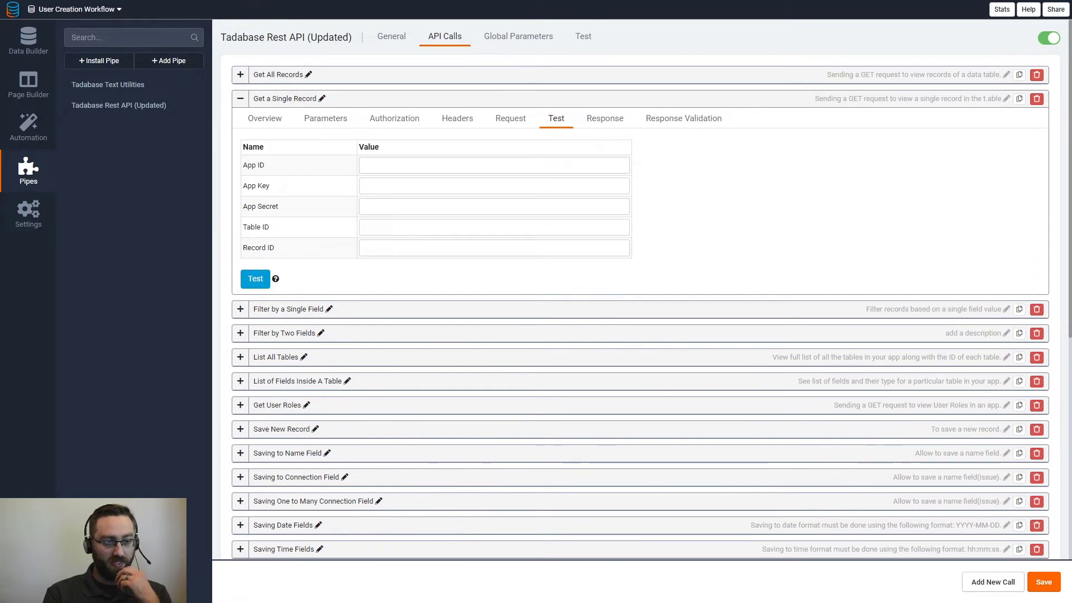
pyautogui.scroll(-1, 18, 371)
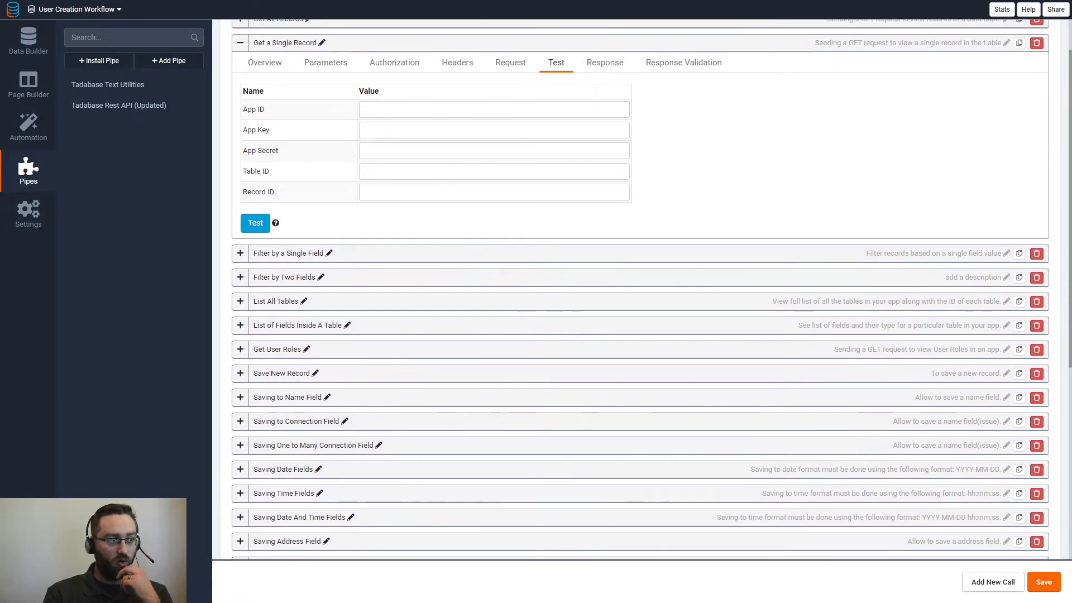
pyautogui.scroll(1, 447, 363)
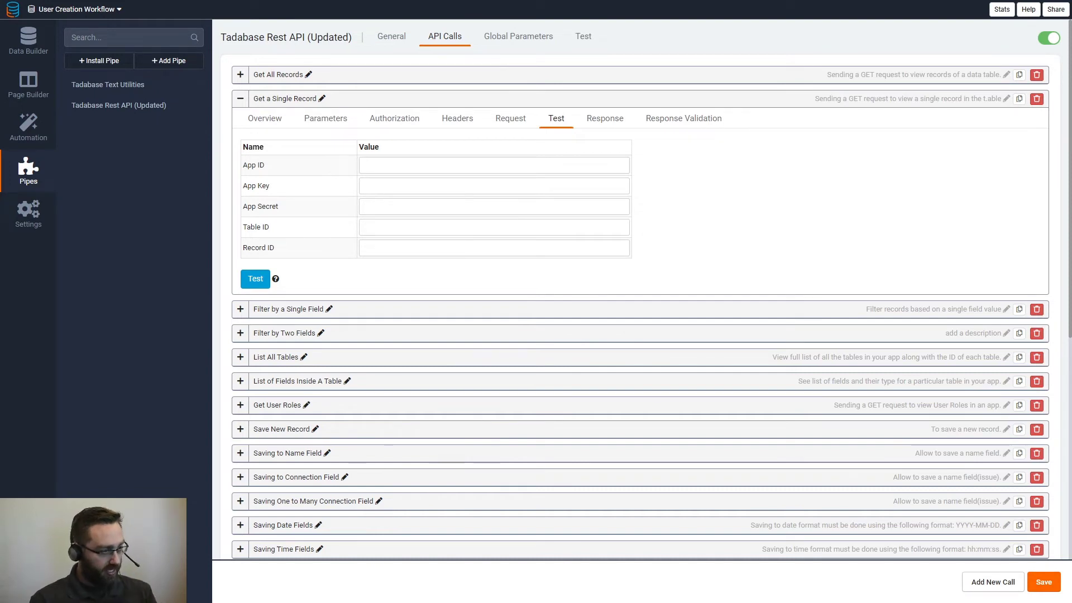
# Paste the table ID DVWQWRNZ49 from the notes into Table ID.
pyautogui.hotkey('alt', 'Tab')
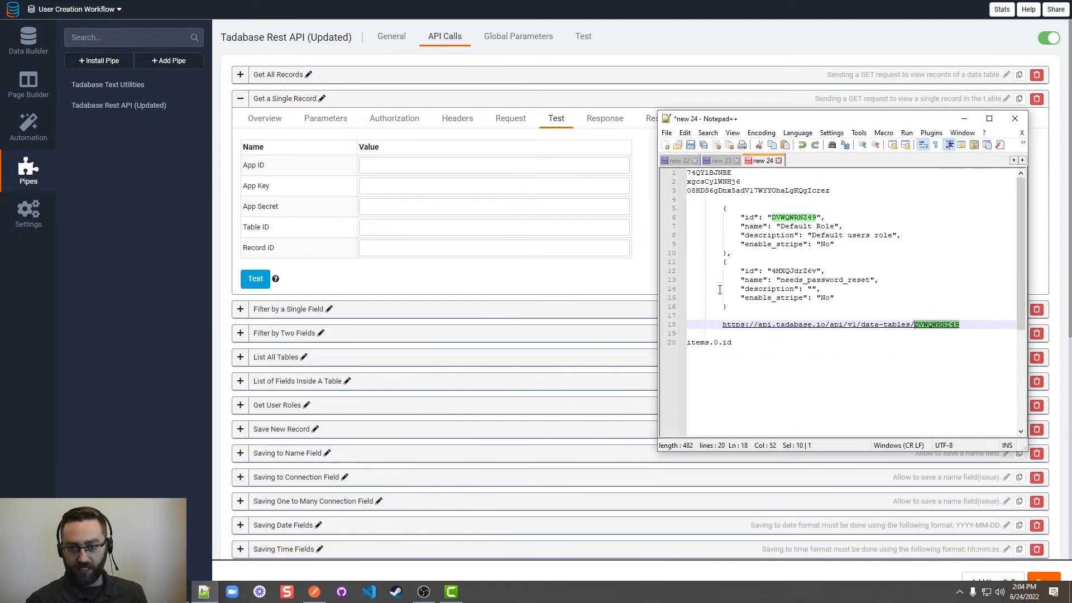
pyautogui.moveTo(835, 227); pyautogui.dragTo(781, 226)
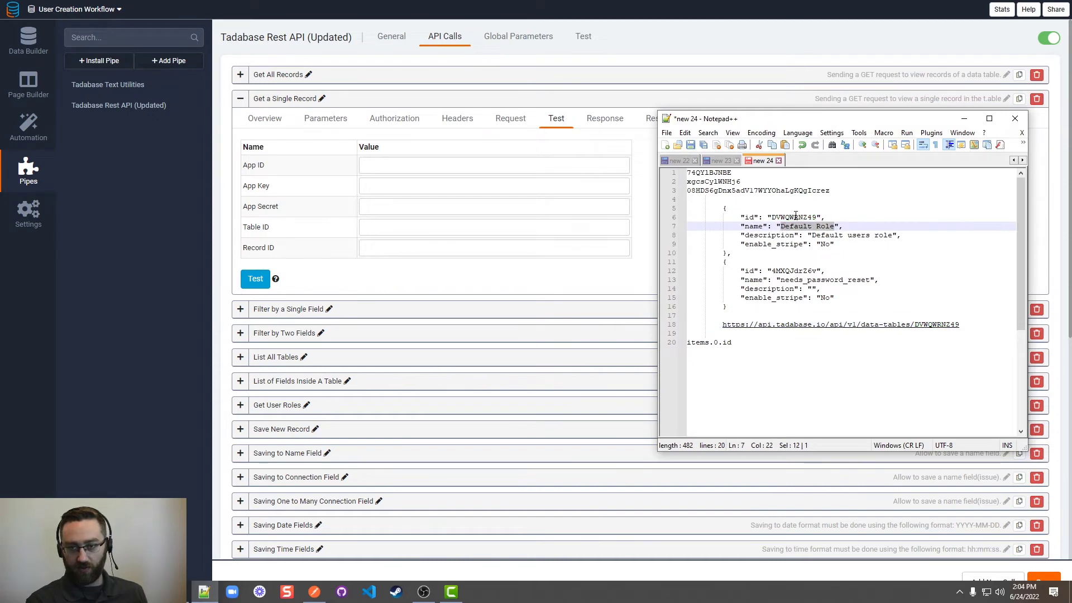
pyautogui.moveTo(961, 325); pyautogui.dragTo(913, 325)
pyautogui.hotkey('ctrl', 'c')
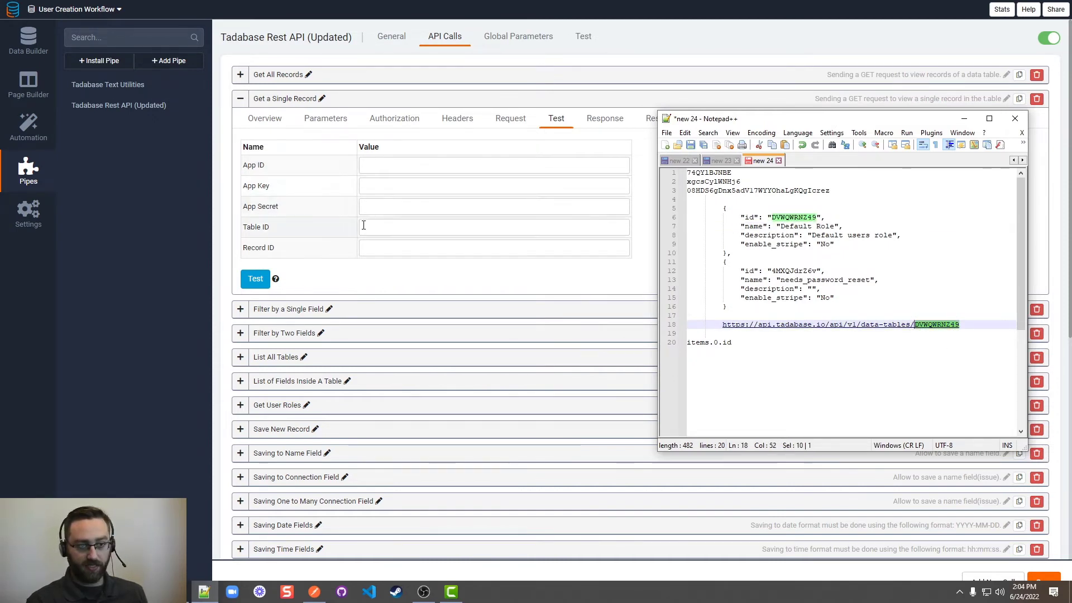
pyautogui.click(963, 118)
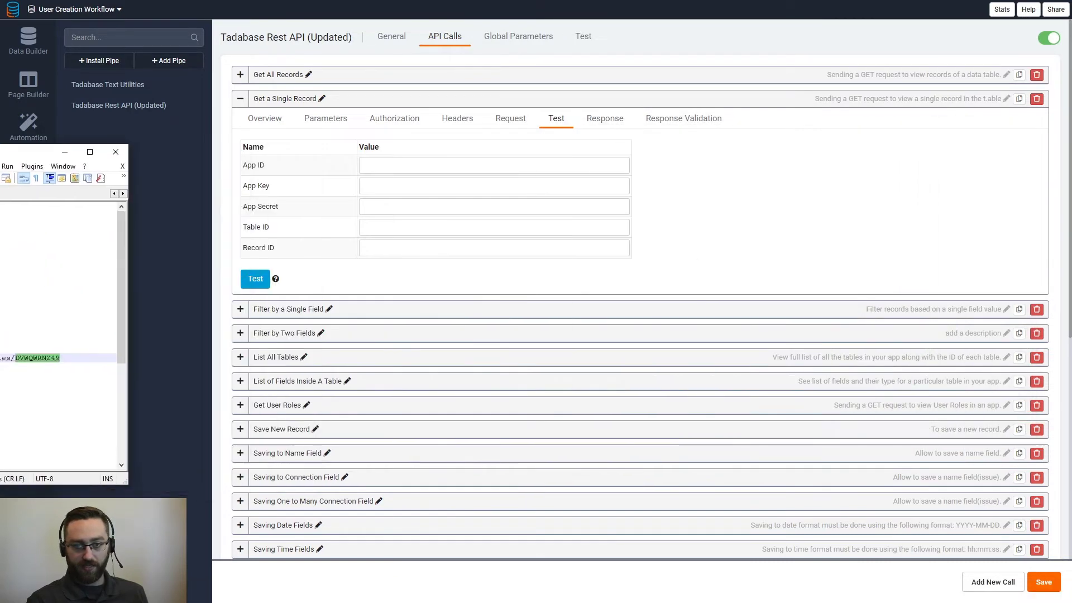
pyautogui.hotkey('ctrl', 'v')
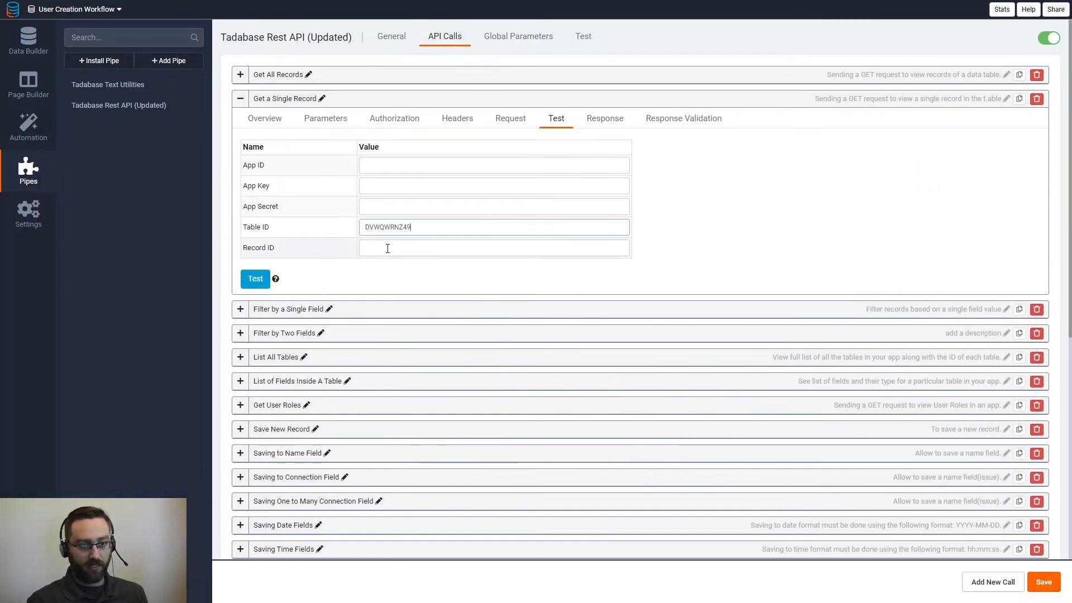
pyautogui.click(387, 247)
# Paste the Default Role's id DVWQWRNZ49 into Record ID and run the test.
pyautogui.click(204, 591)
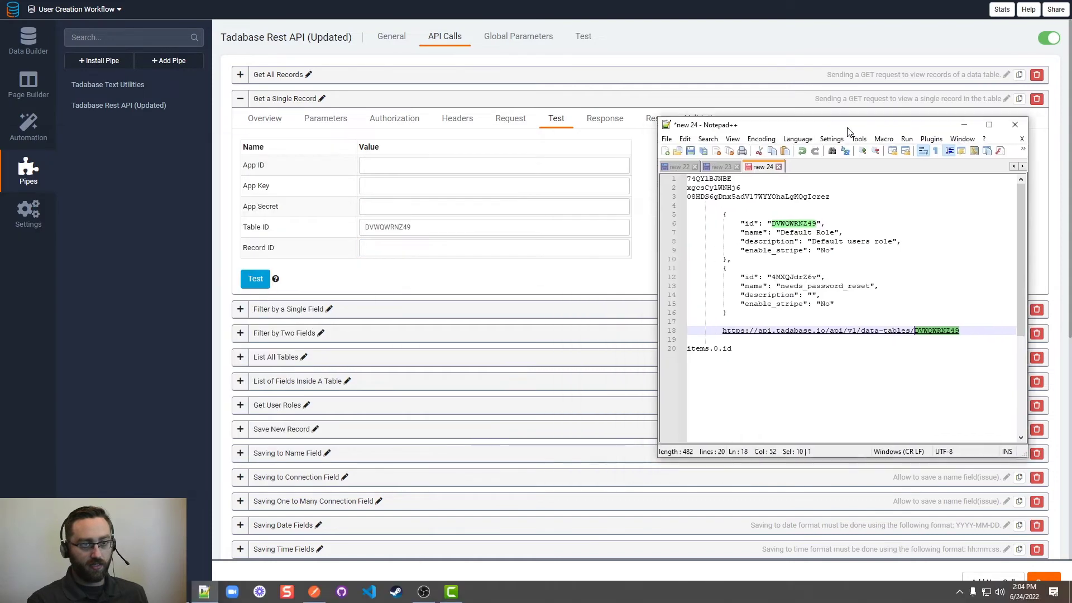
pyautogui.moveTo(820, 221); pyautogui.dragTo(775, 221)
pyautogui.hotkey('ctrl', 'c')
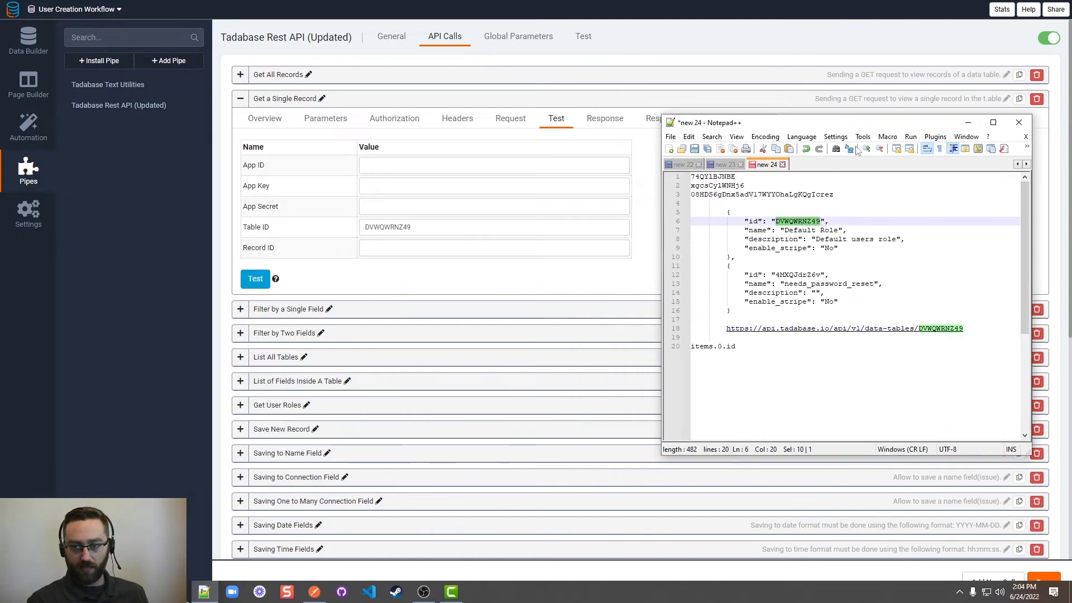
pyautogui.click(967, 123)
pyautogui.click(393, 246)
pyautogui.hotkey('ctrl', 'v')
pyautogui.doubleClick(416, 230)
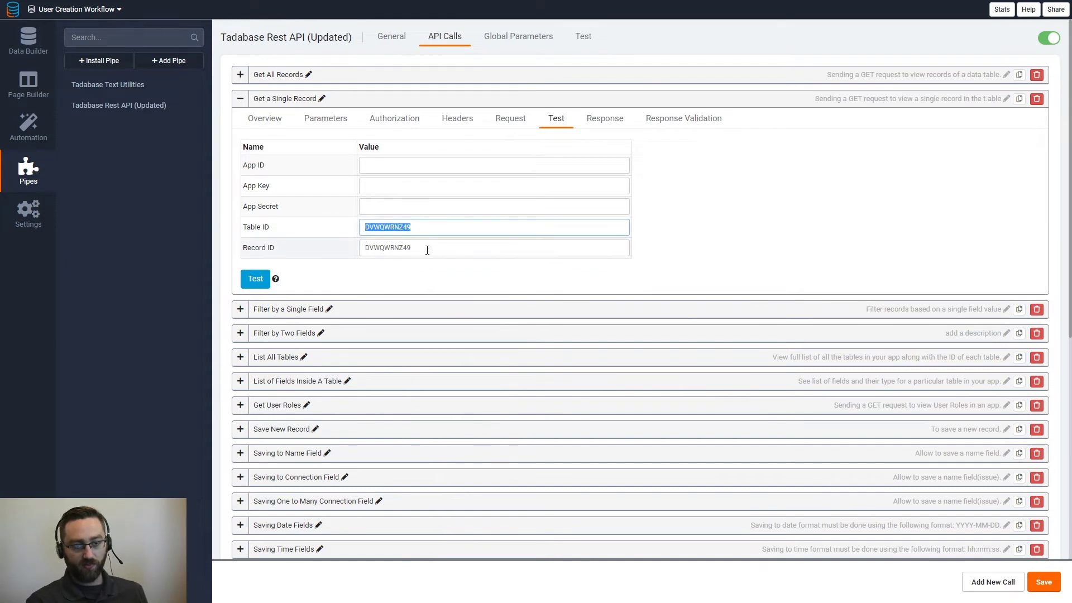
pyautogui.moveTo(422, 250); pyautogui.dragTo(346, 247)
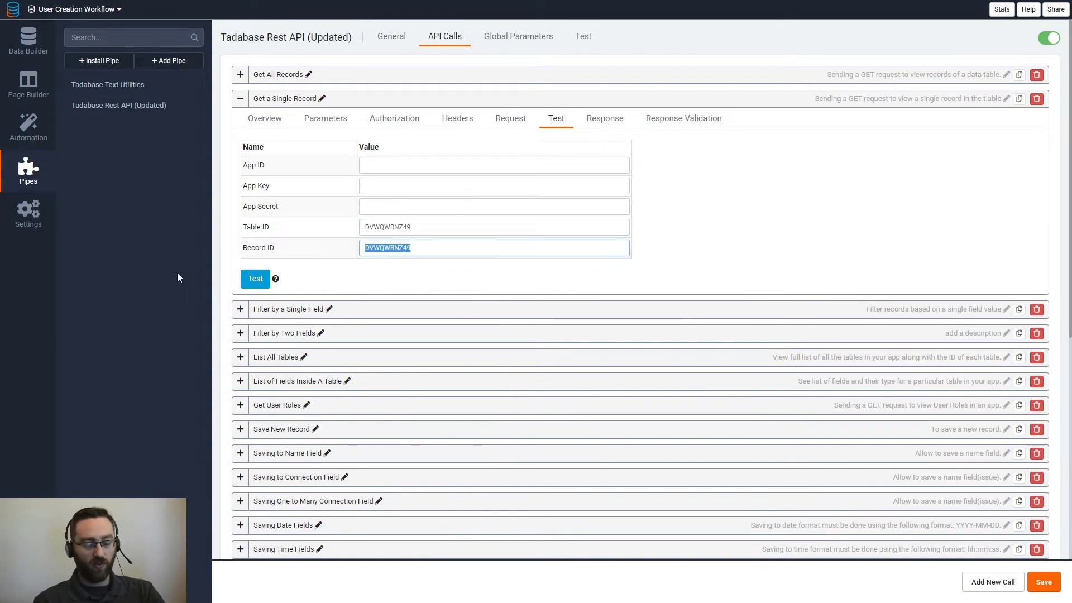
pyautogui.click(256, 284)
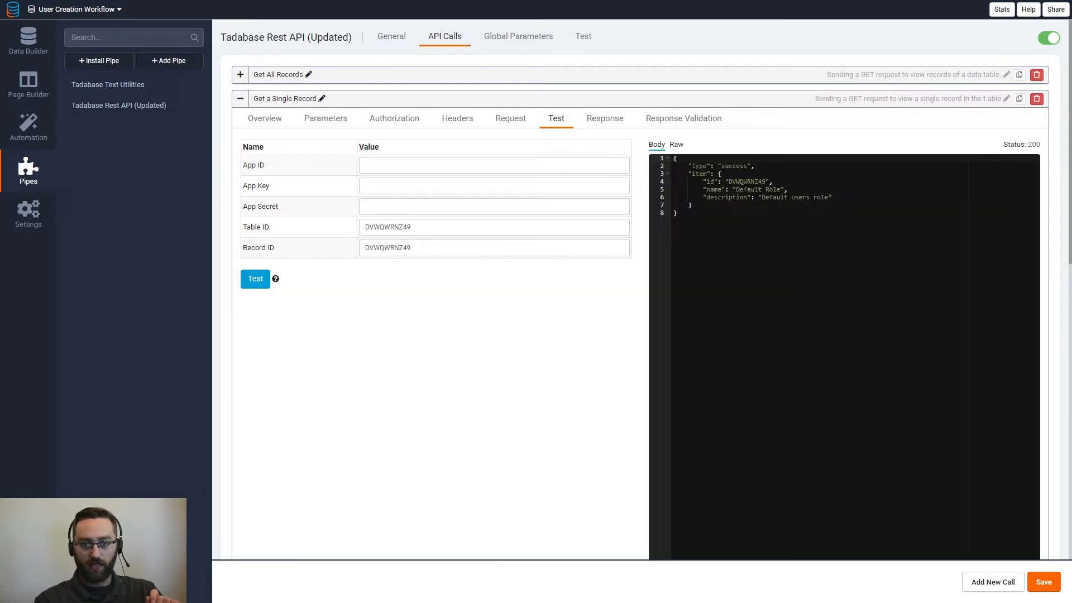
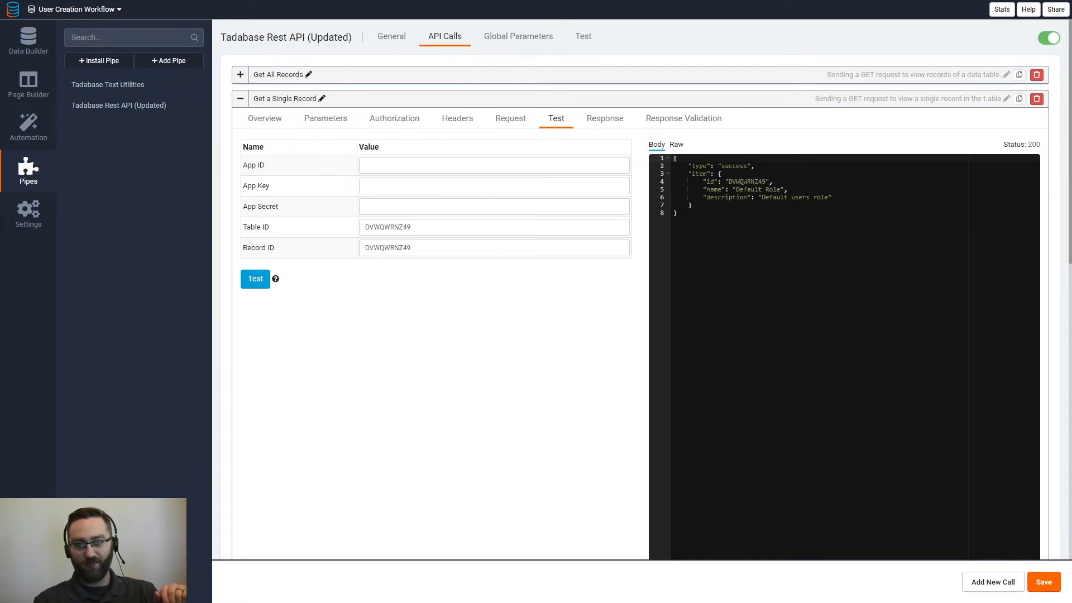
# Map the test response's item.id key to a new ROLE ID response field and save the pipe.
pyautogui.moveTo(720, 173); pyautogui.dragTo(722, 189)
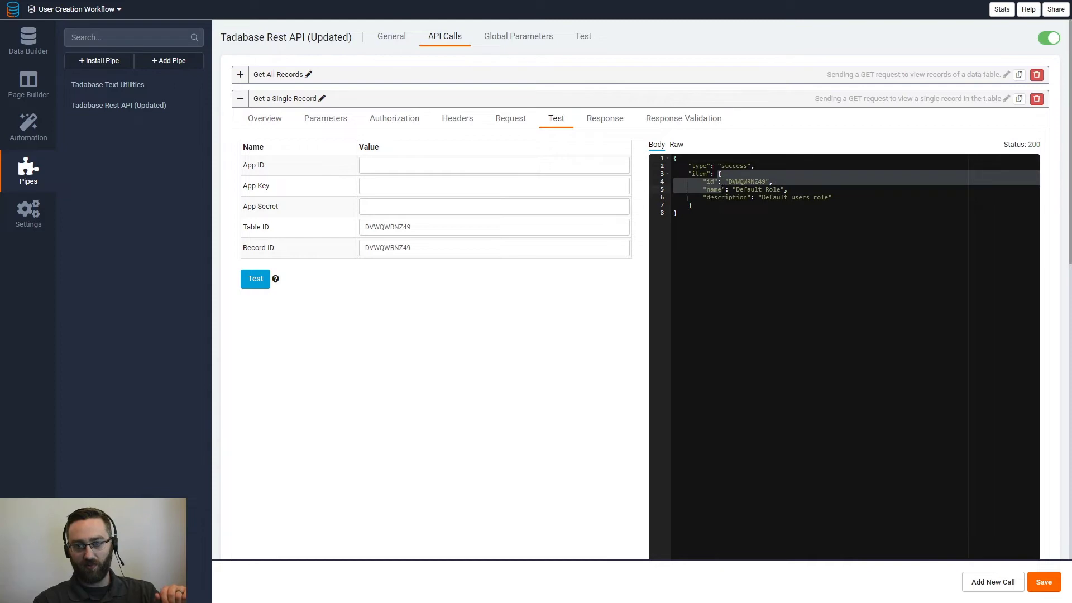
pyautogui.click(701, 207)
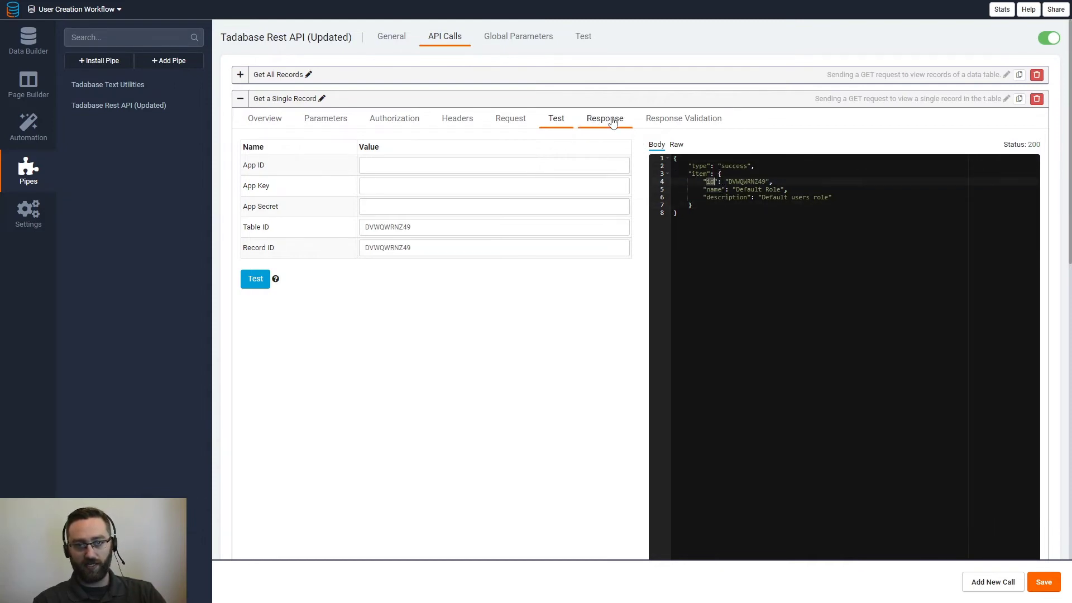
pyautogui.click(605, 118)
pyautogui.click(275, 260)
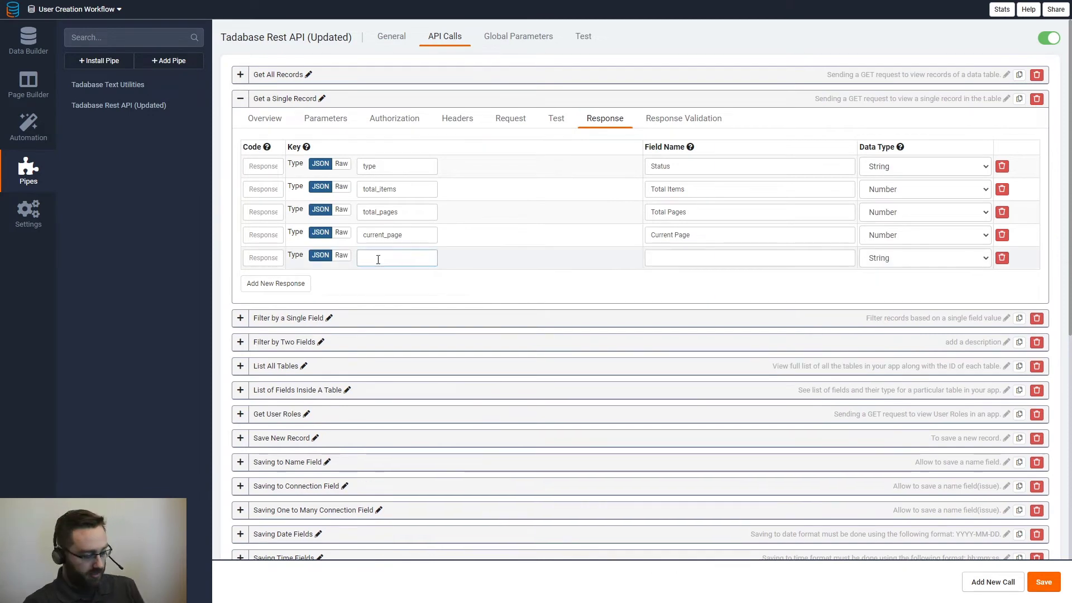
pyautogui.write('itemId')
pyautogui.press('Tab')
pyautogui.write('ROLE')
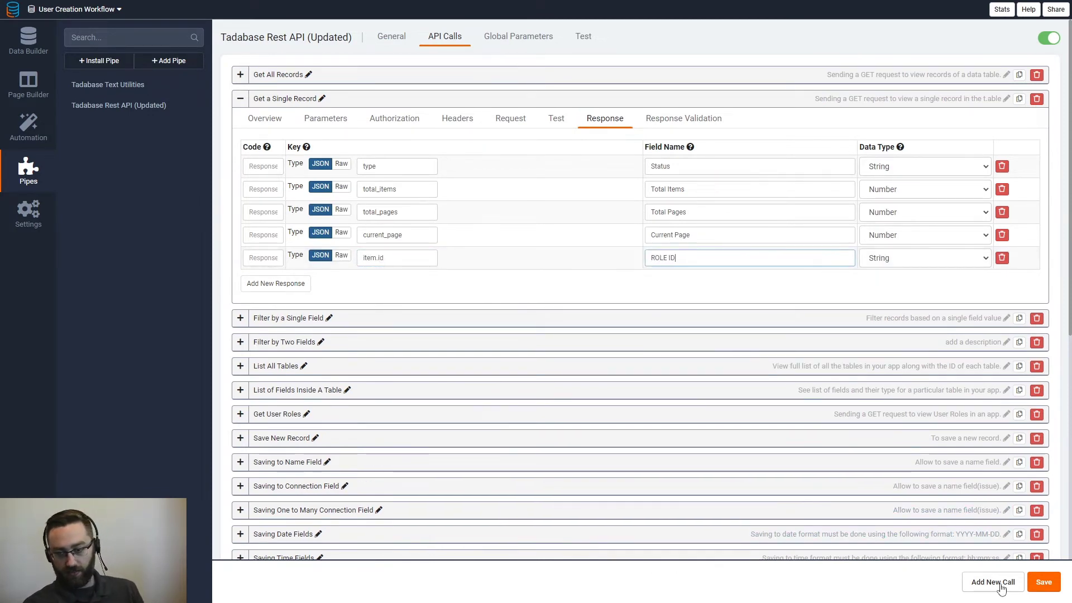
pyautogui.click(1043, 581)
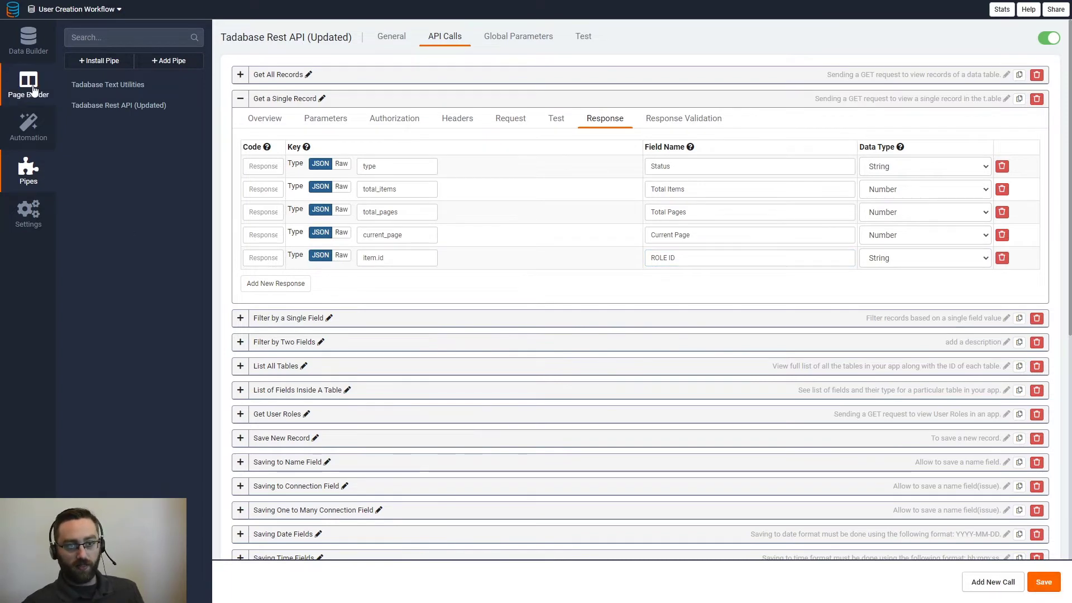
pyautogui.click(24, 80)
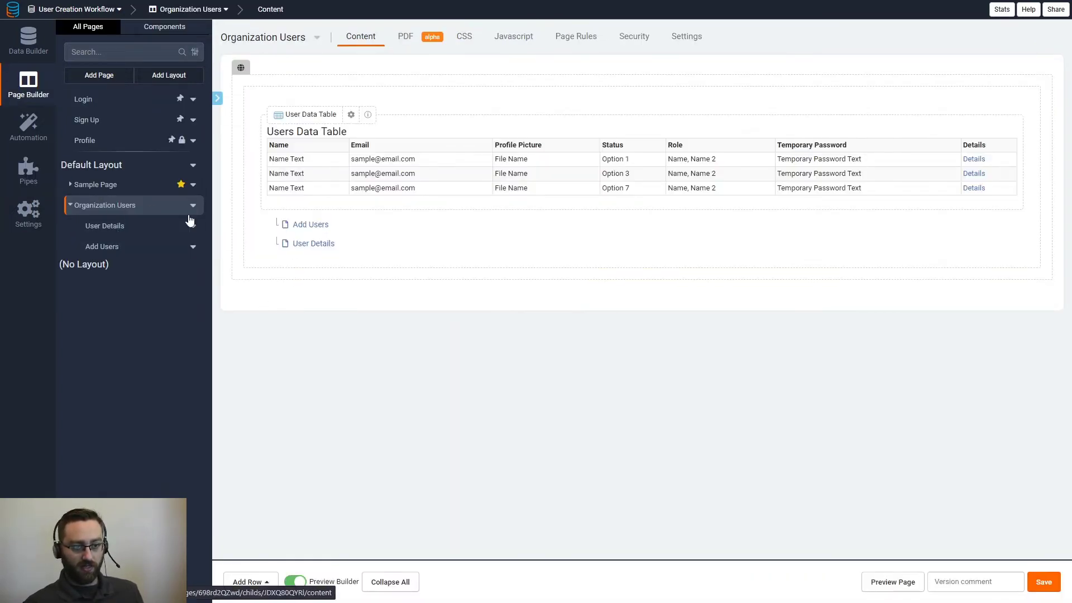
# Open the Add Users page's User Form record rules and expand the Role ID value step.
pyautogui.click(108, 248)
pyautogui.click(345, 202)
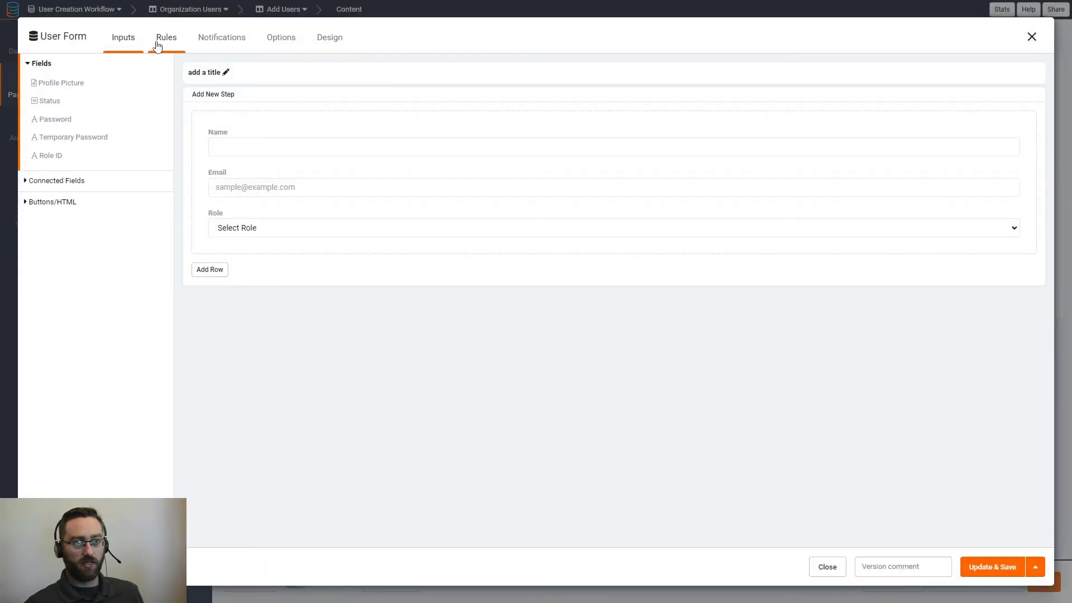
pyautogui.click(162, 38)
pyautogui.click(66, 127)
pyautogui.scroll(-1, 415, 307)
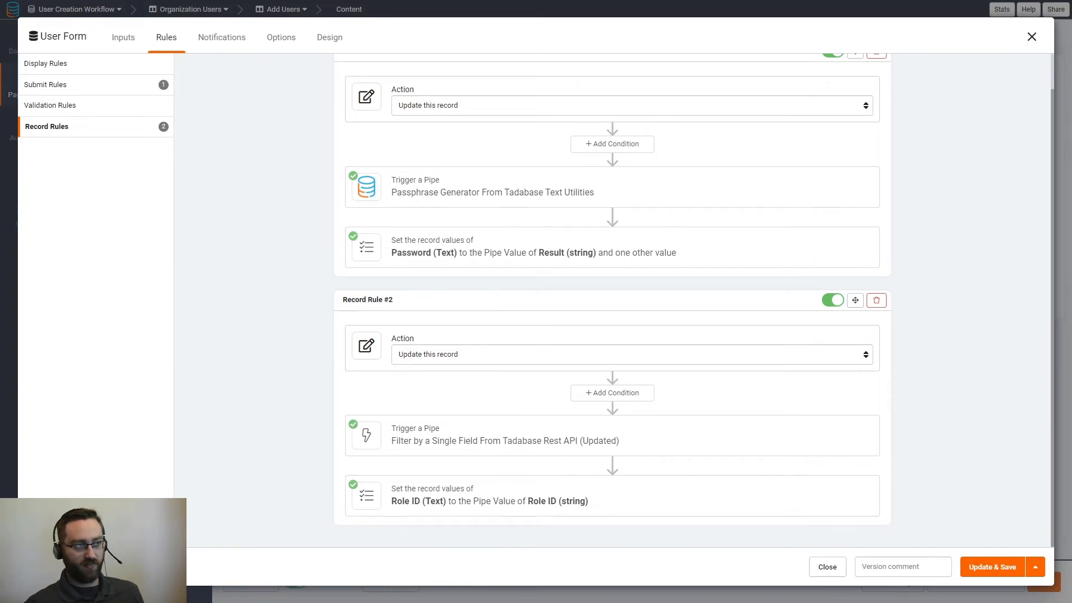
pyautogui.click(507, 505)
pyautogui.scroll(-1, 447, 424)
# Make Rule #2 trigger the Tadabase Rest API (Updated) pipe's Get a Single Record call.
pyautogui.click(441, 385)
pyautogui.click(436, 420)
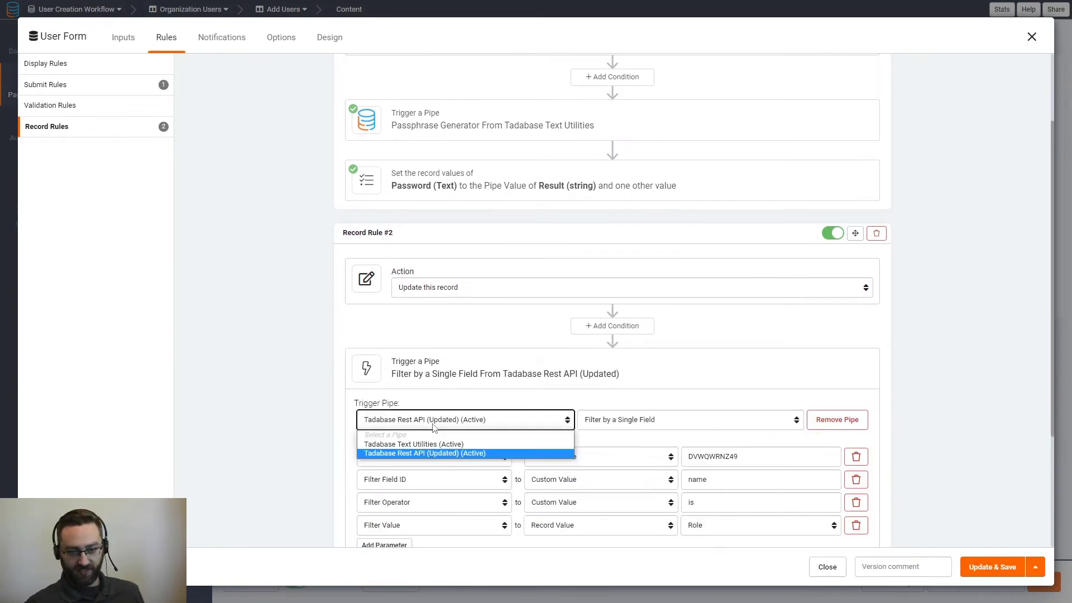
pyautogui.click(424, 455)
pyautogui.click(690, 419)
pyautogui.scroll(-1, 642, 357)
pyautogui.scroll(1, 641, 335)
pyautogui.click(614, 246)
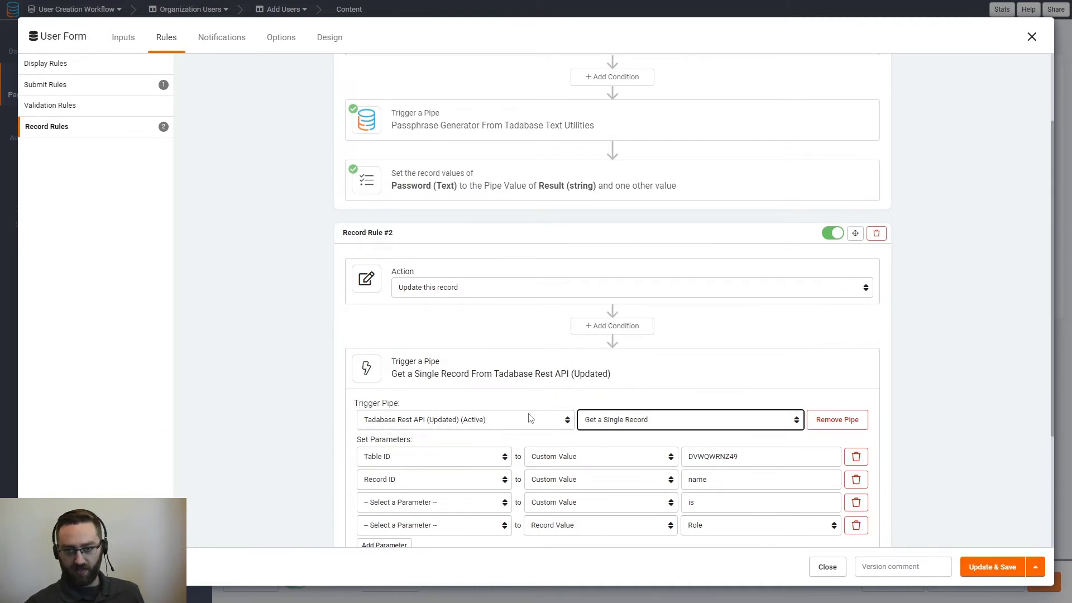
# Pass the form's Role record value as the call's Record ID parameter, removing unused parameter rows.
pyautogui.scroll(-1, 526, 431)
pyautogui.click(407, 400)
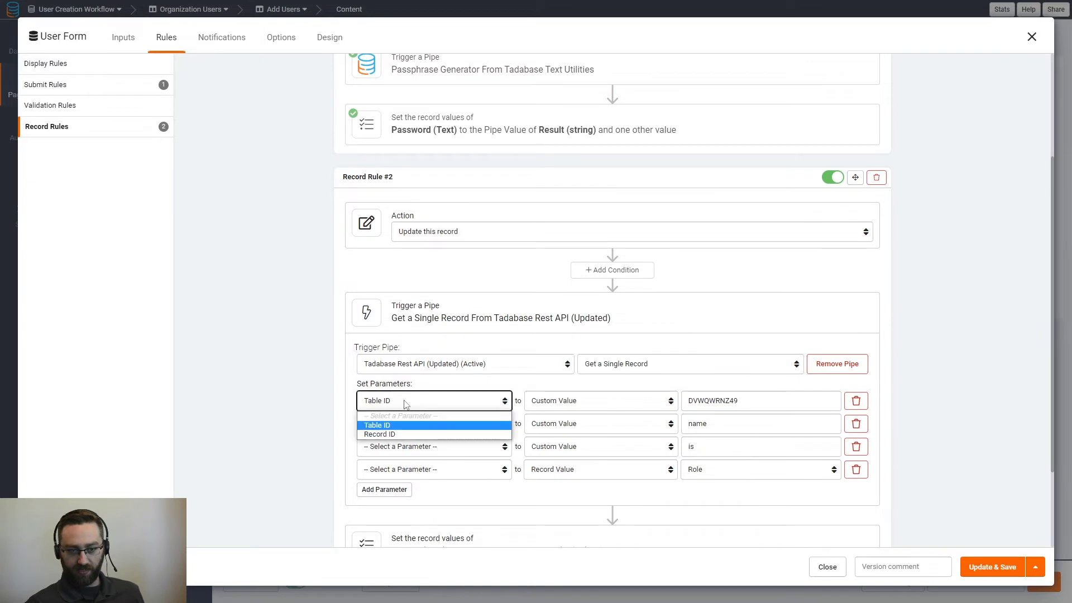
pyautogui.click(717, 416)
pyautogui.click(589, 425)
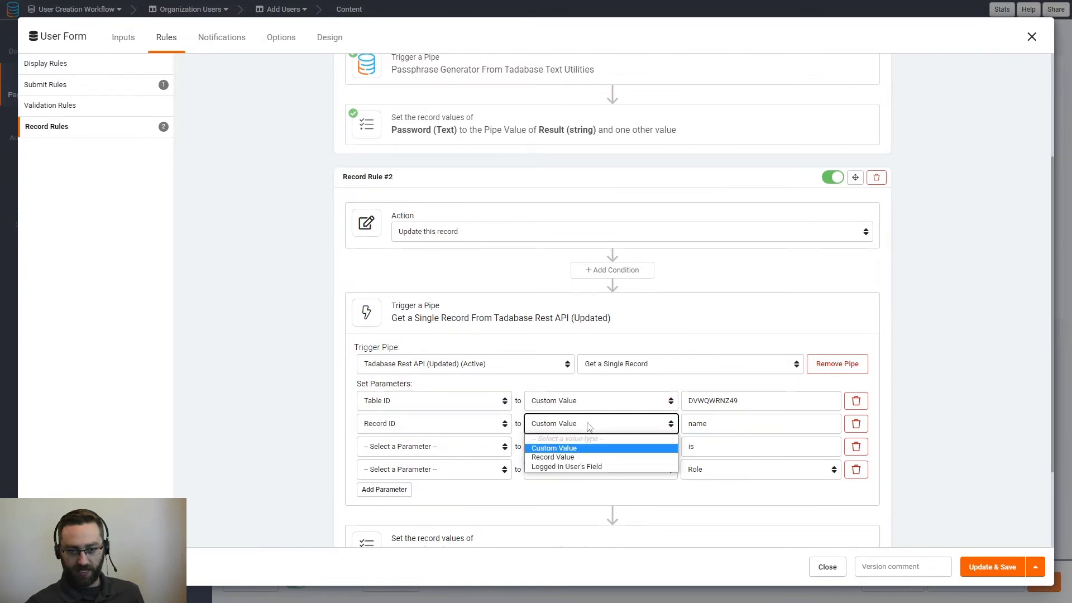
pyautogui.click(855, 446)
pyautogui.click(855, 446)
pyautogui.click(855, 446)
pyautogui.click(391, 423)
pyautogui.click(393, 459)
pyautogui.click(555, 425)
pyautogui.click(558, 455)
pyautogui.click(724, 425)
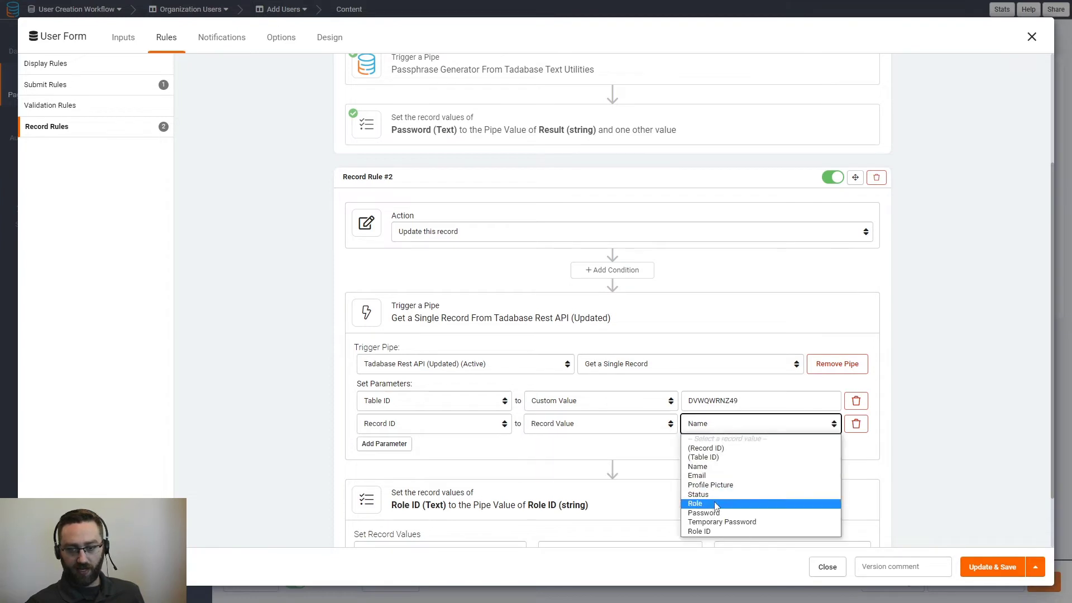
pyautogui.click(714, 503)
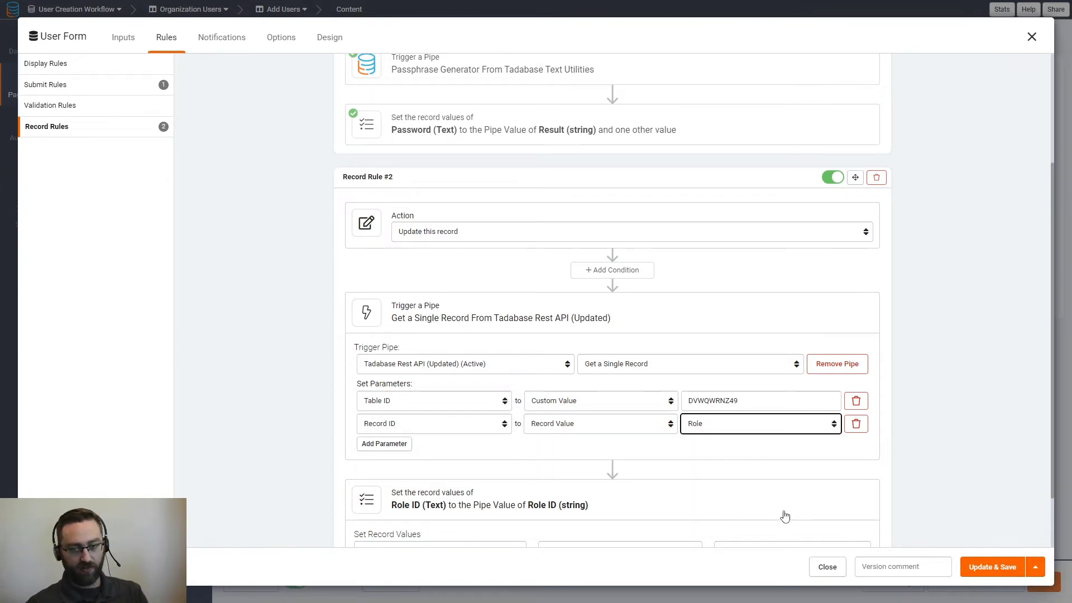
# Fill Role ID from the pipe value ROLE ID and save the form rules.
pyautogui.scroll(-2, 557, 454)
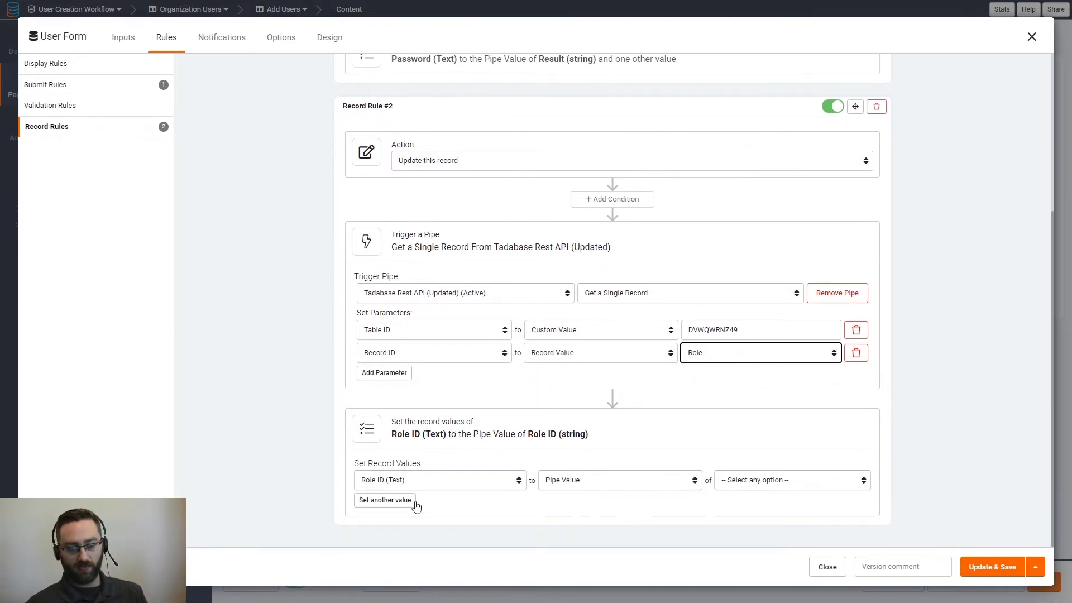
pyautogui.click(418, 482)
pyautogui.click(413, 558)
pyautogui.click(589, 484)
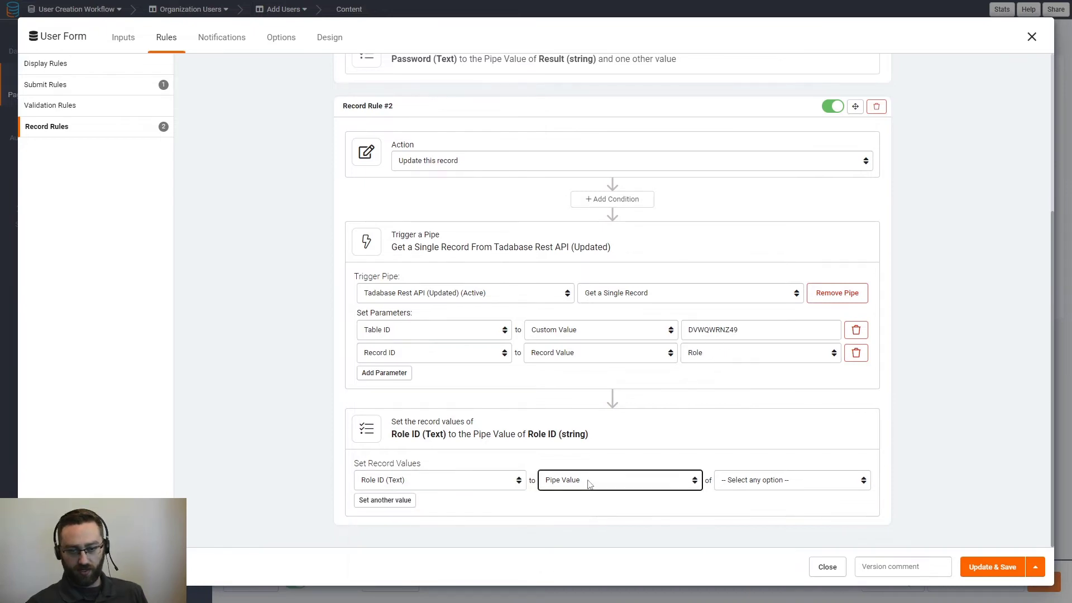
pyautogui.click(562, 541)
pyautogui.click(792, 480)
pyautogui.click(748, 542)
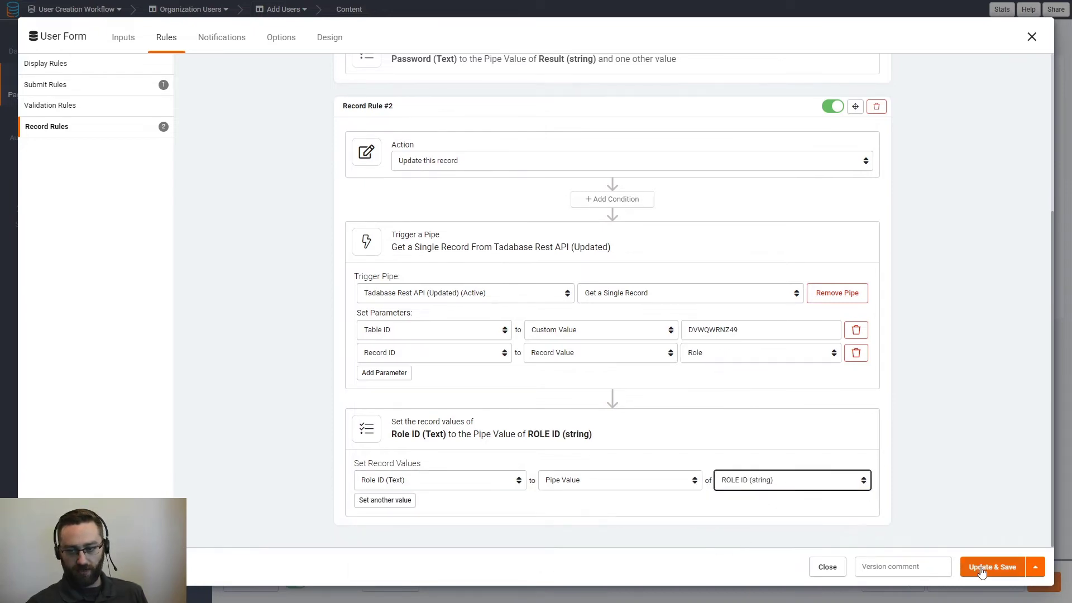
pyautogui.click(981, 567)
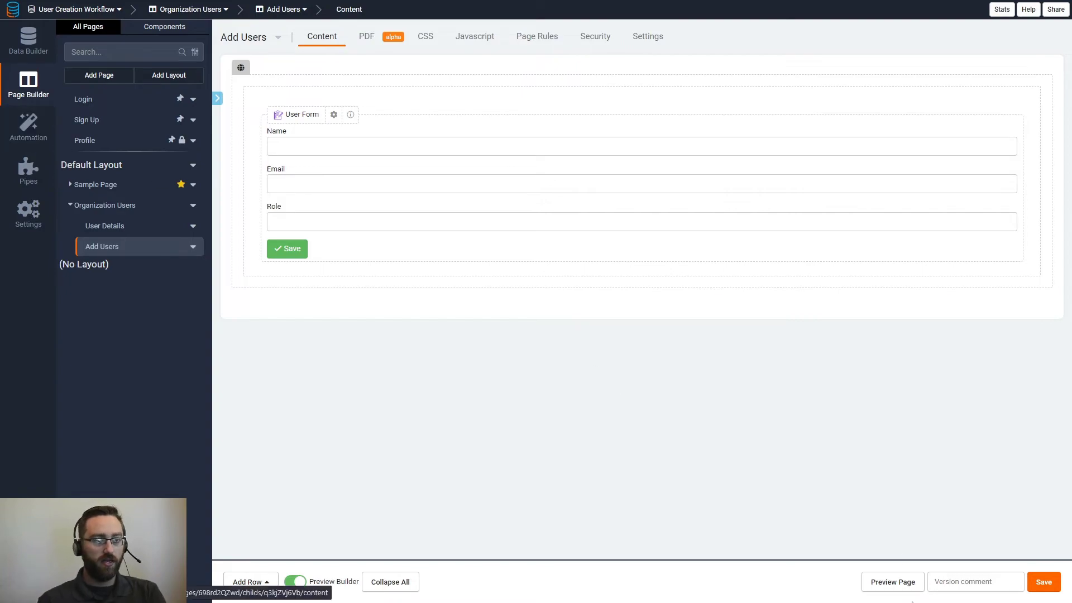
# In the live preview, add a new test user with the Default Role.
pyautogui.click(893, 582)
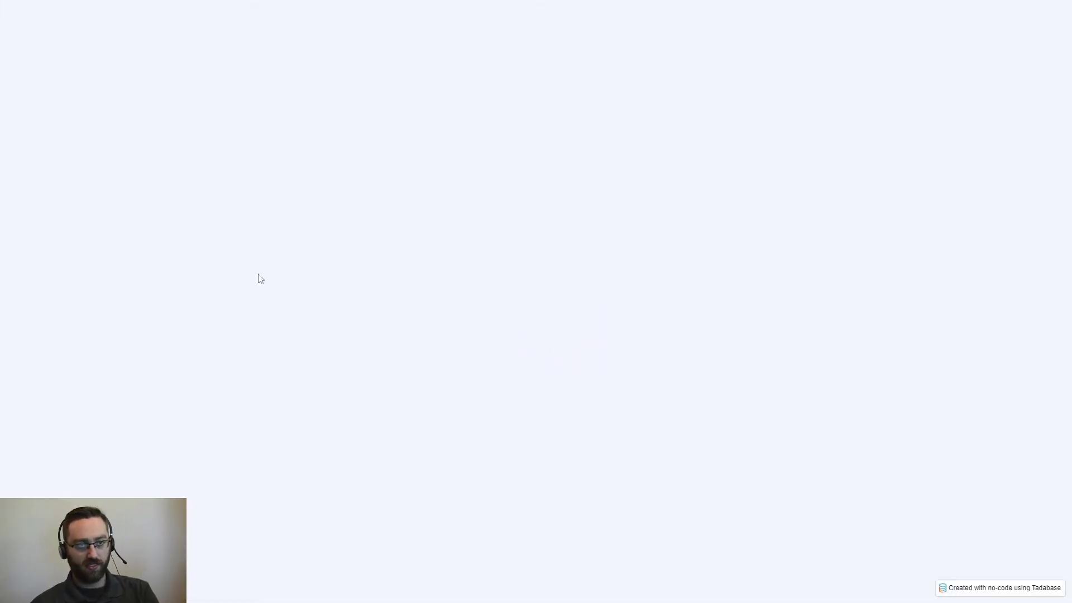
pyautogui.click(212, 96)
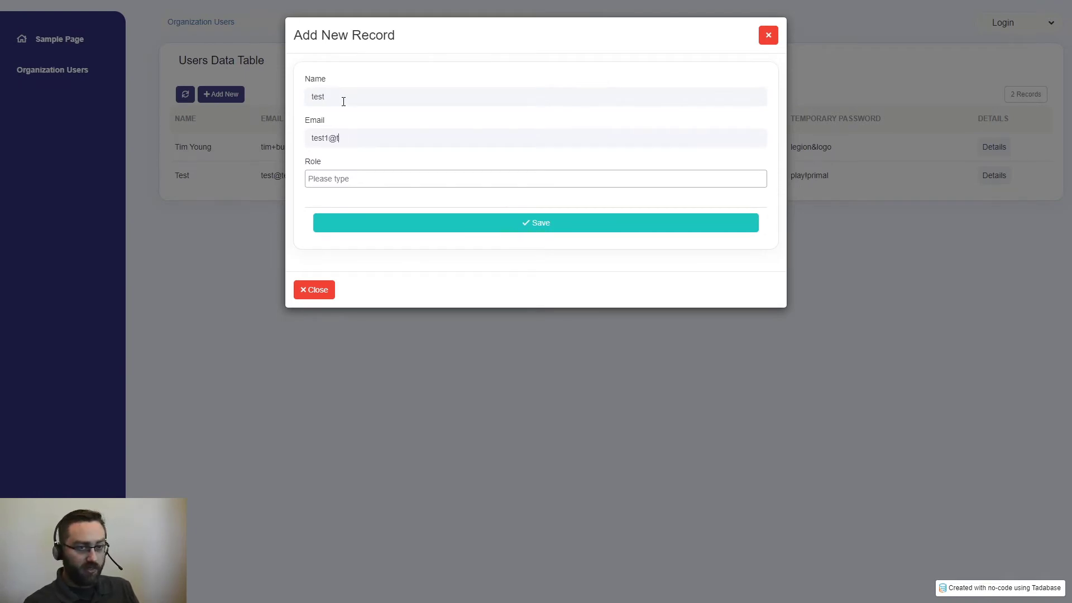
pyautogui.write('def')
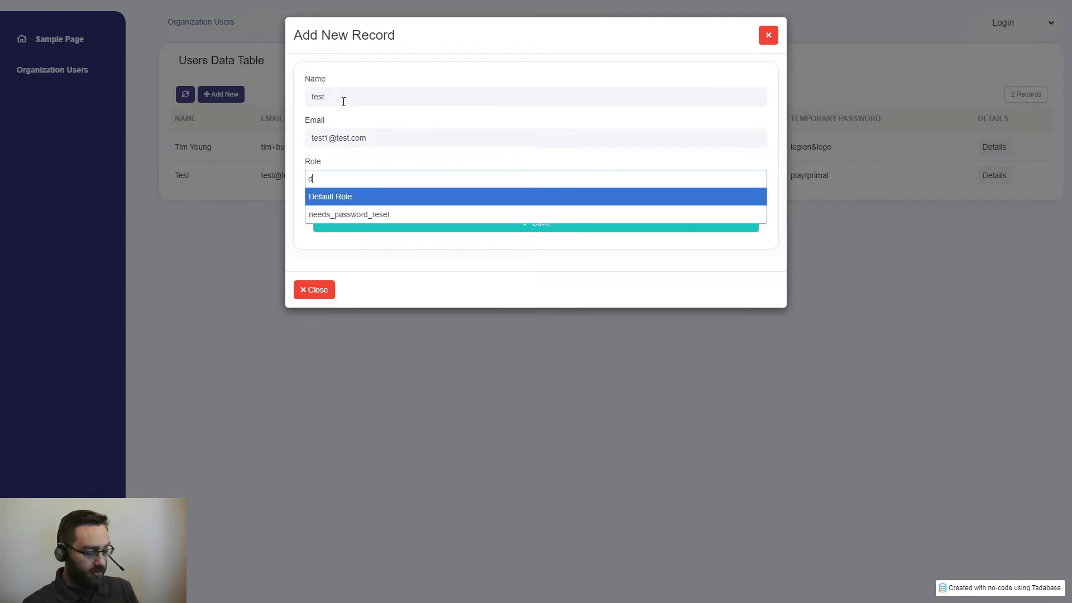
pyautogui.click(351, 194)
pyautogui.click(469, 233)
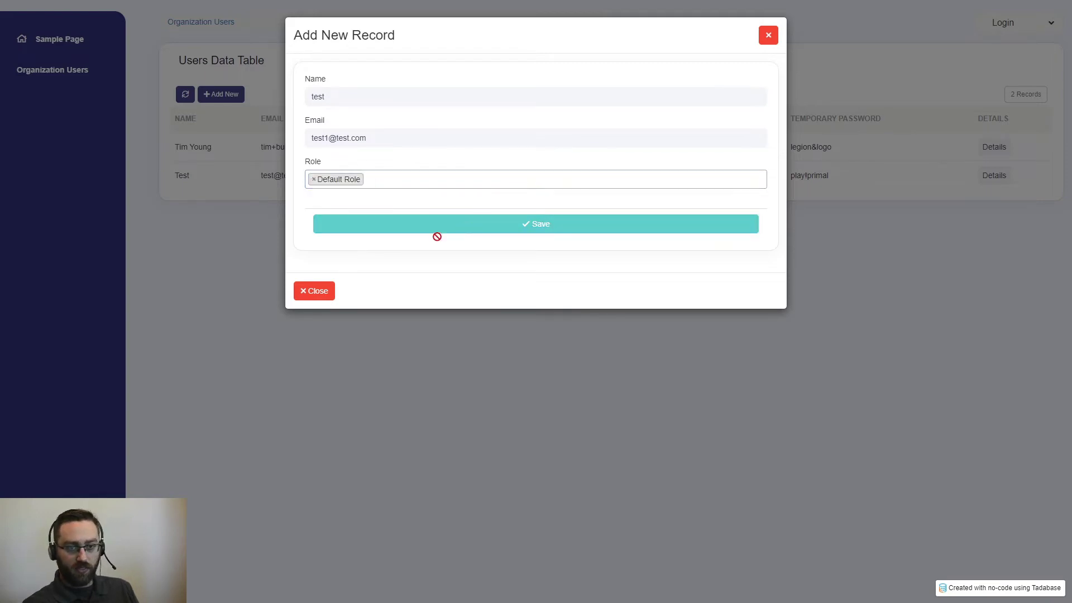
# Check the Users table shows Role ID DVWQWRNZ49 for the new user.
pyautogui.hotkey('ctrl', 'w')
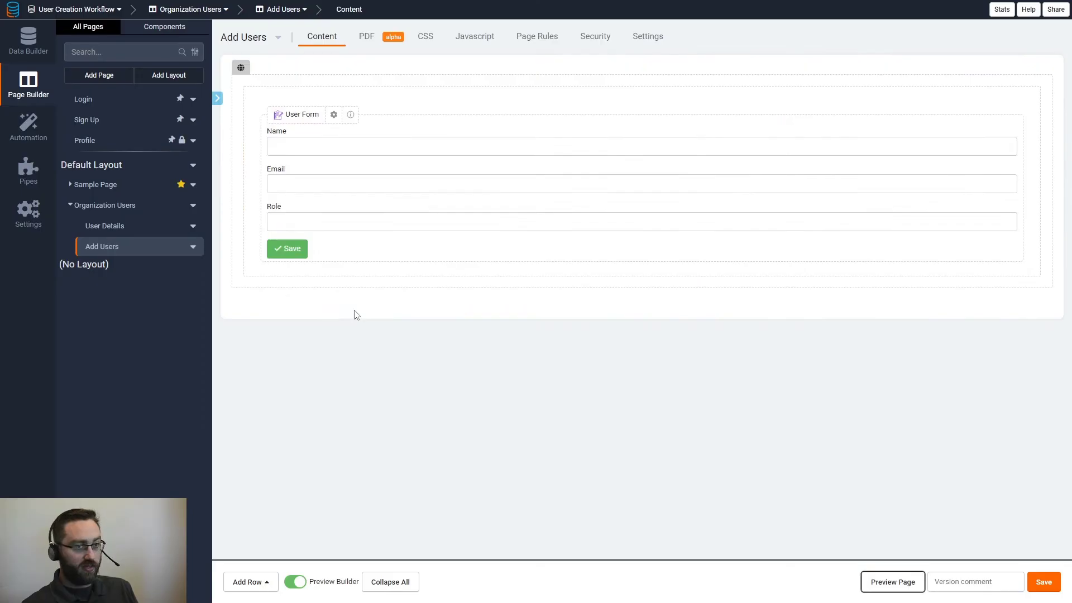
pyautogui.click(40, 53)
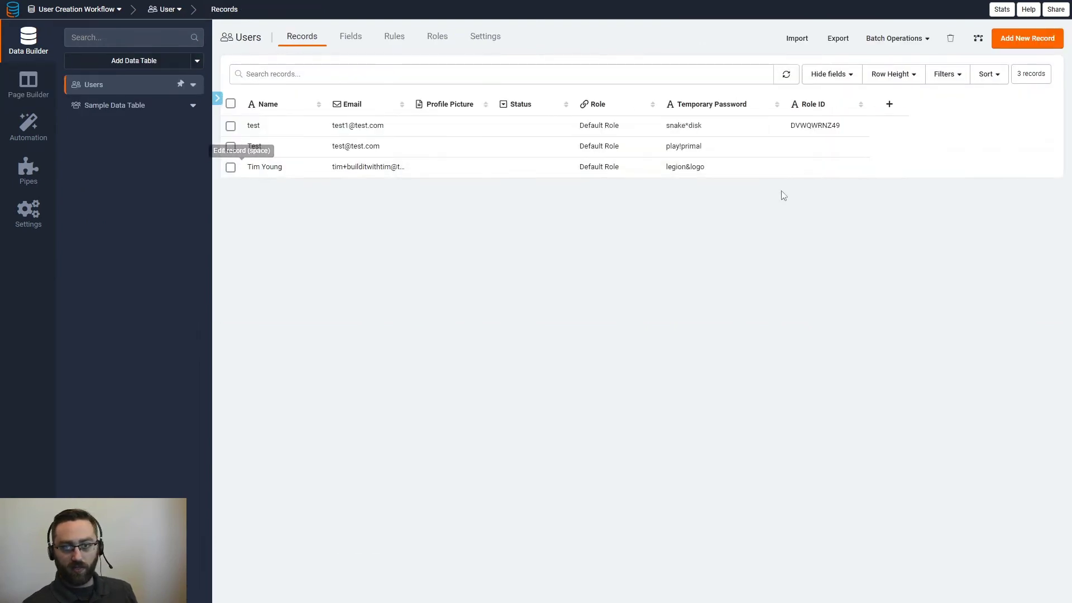
pyautogui.moveTo(841, 127); pyautogui.dragTo(792, 130)
pyautogui.click(613, 343)
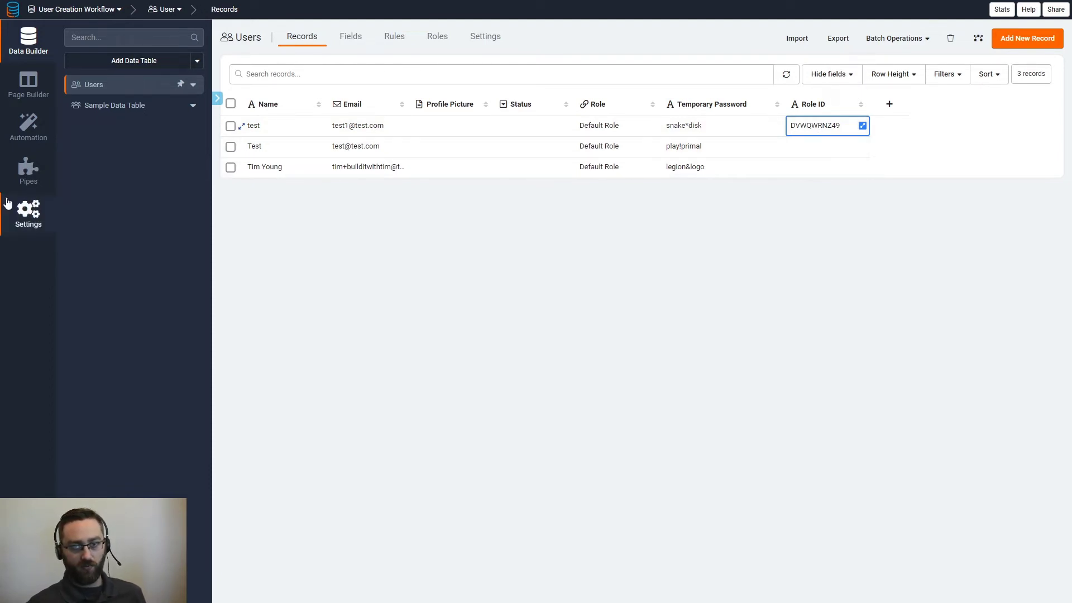
pyautogui.click(28, 97)
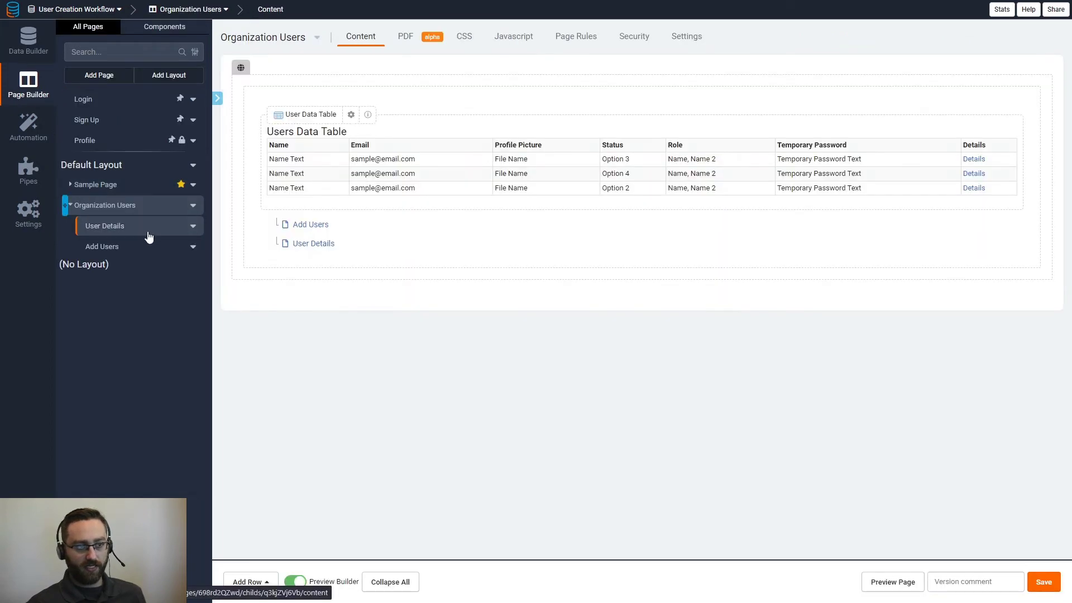
# Open the User Form's record rules and expand Rule #2's pipe and Role ID settings.
pyautogui.click(107, 252)
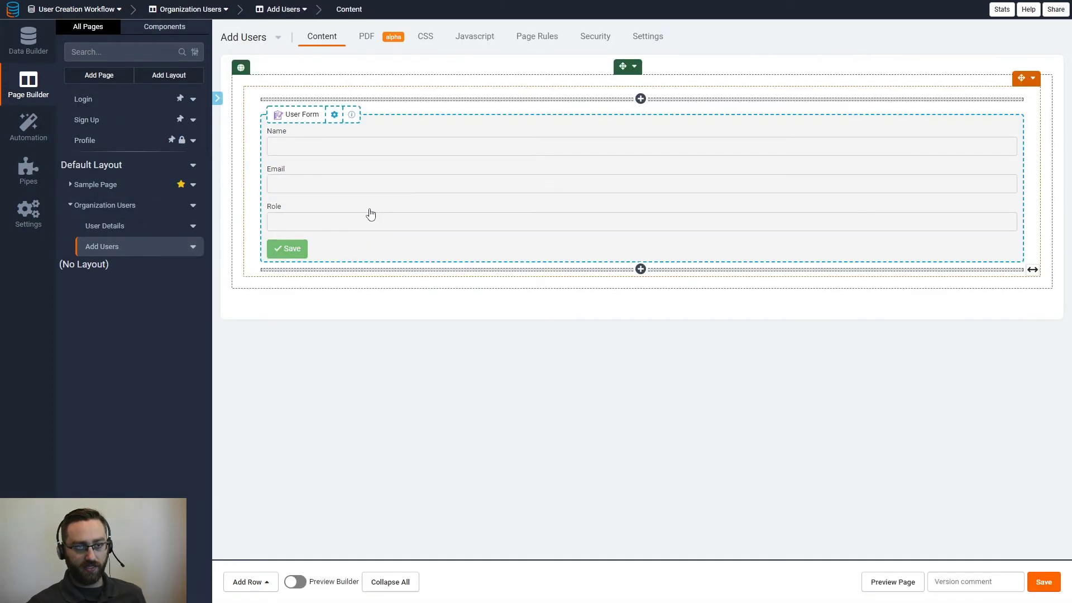
pyautogui.doubleClick(352, 211)
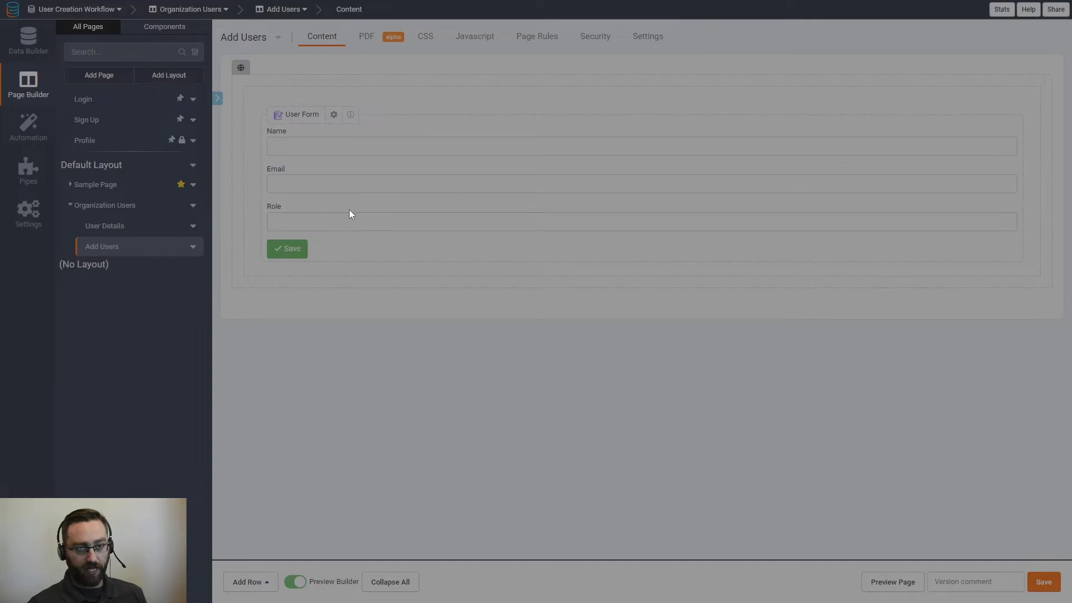
pyautogui.click(166, 37)
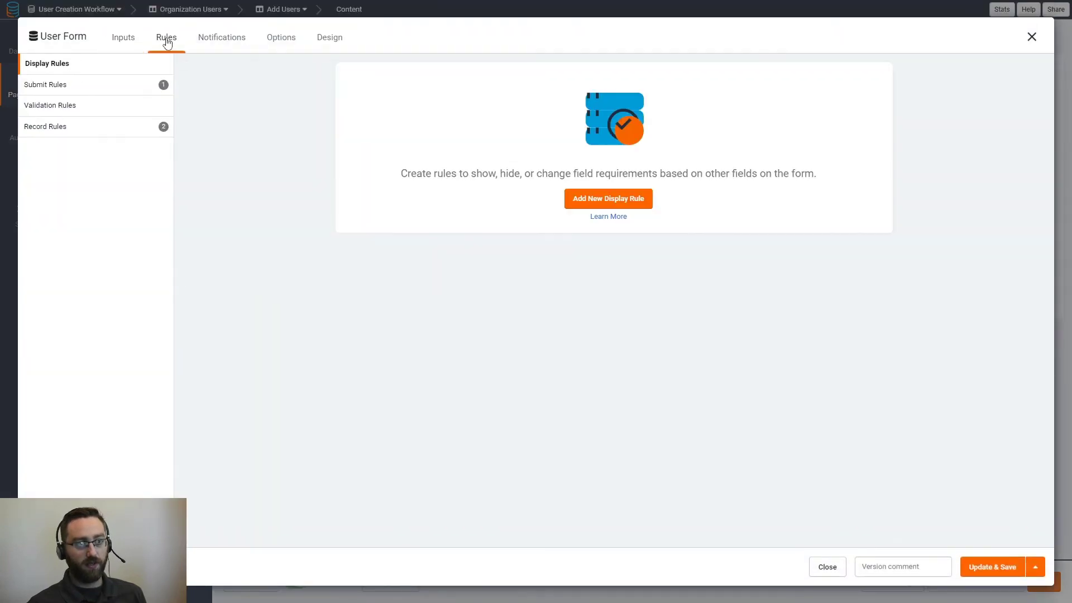
pyautogui.click(56, 127)
pyautogui.scroll(-2, 478, 340)
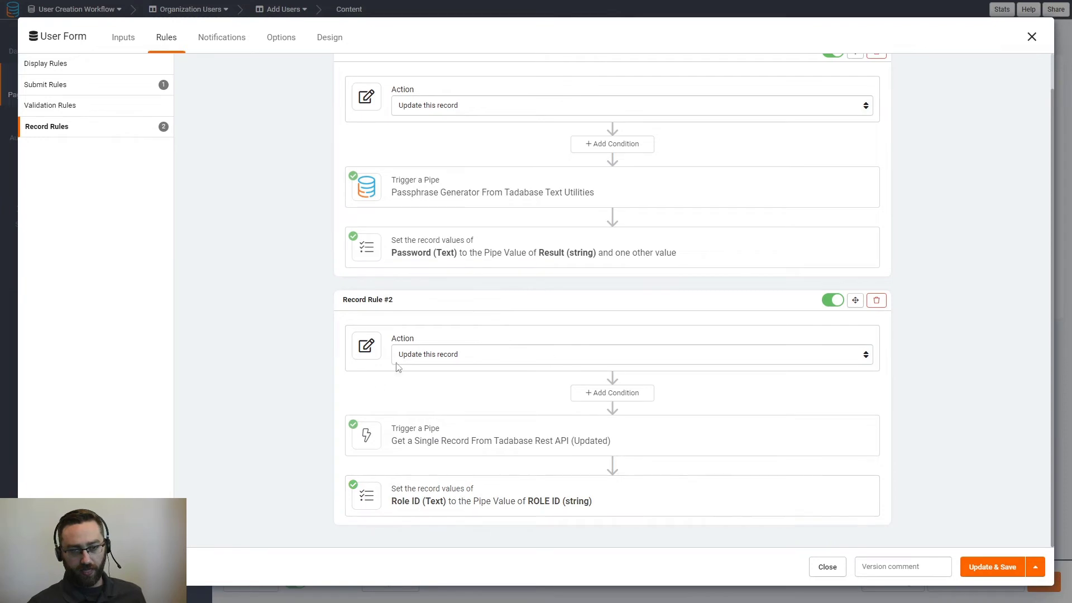
pyautogui.click(449, 442)
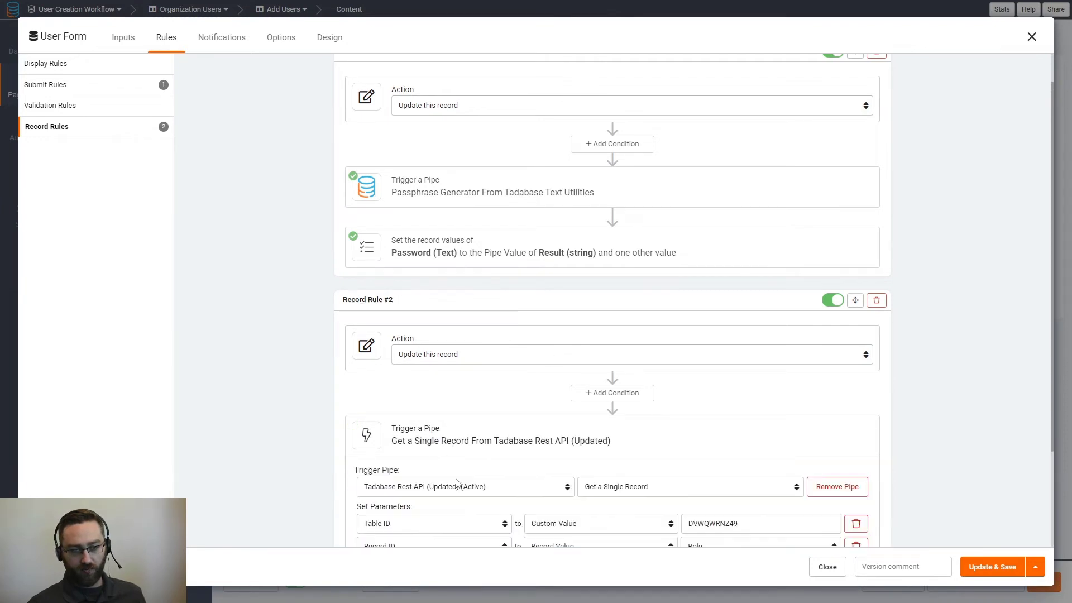
pyautogui.scroll(-2, 441, 474)
pyautogui.click(430, 500)
pyautogui.scroll(-1, 433, 498)
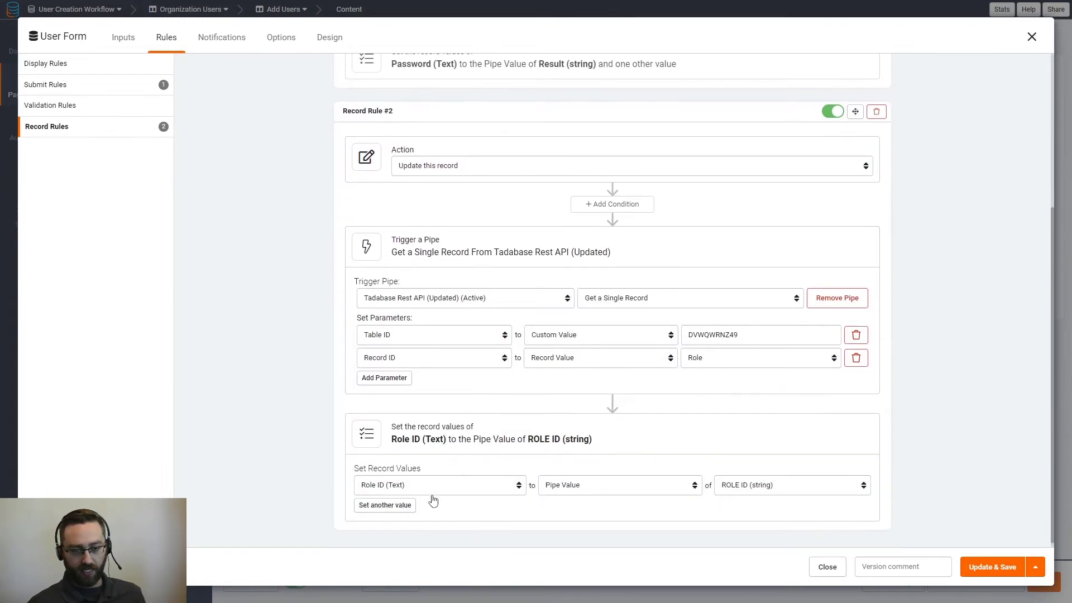
# Add a value setting Role to needs_password_reset and save the form.
pyautogui.click(375, 502)
pyautogui.click(421, 508)
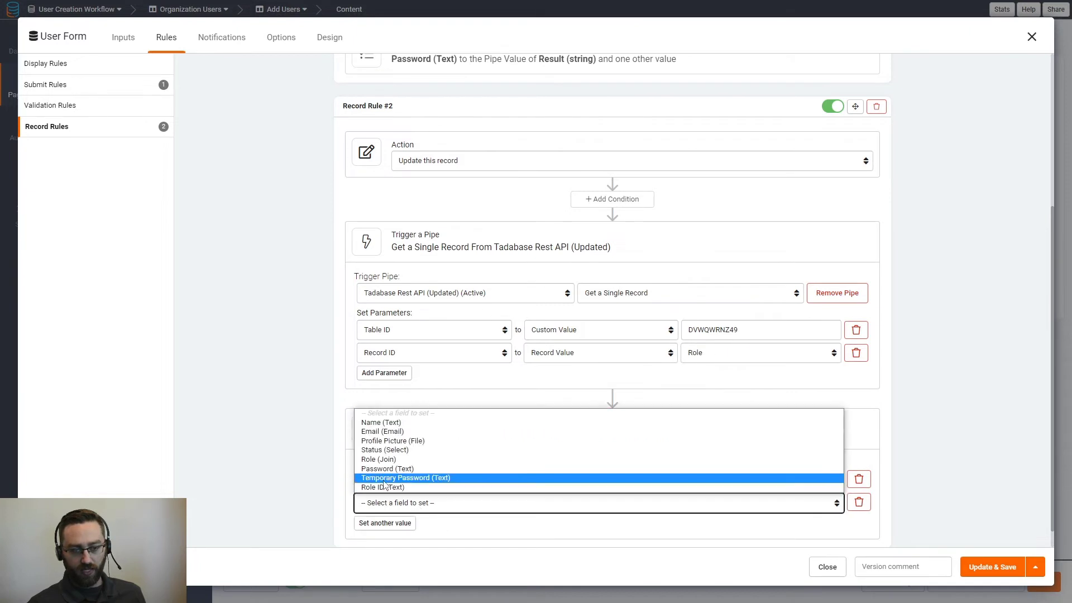
pyautogui.click(384, 461)
pyautogui.click(575, 504)
pyautogui.click(776, 504)
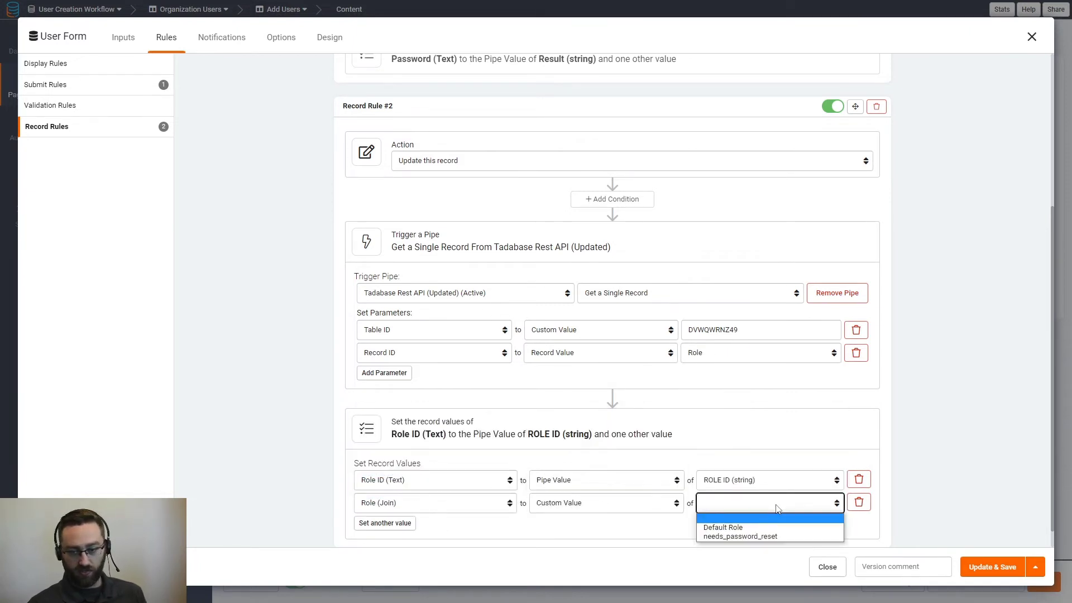
pyautogui.click(708, 538)
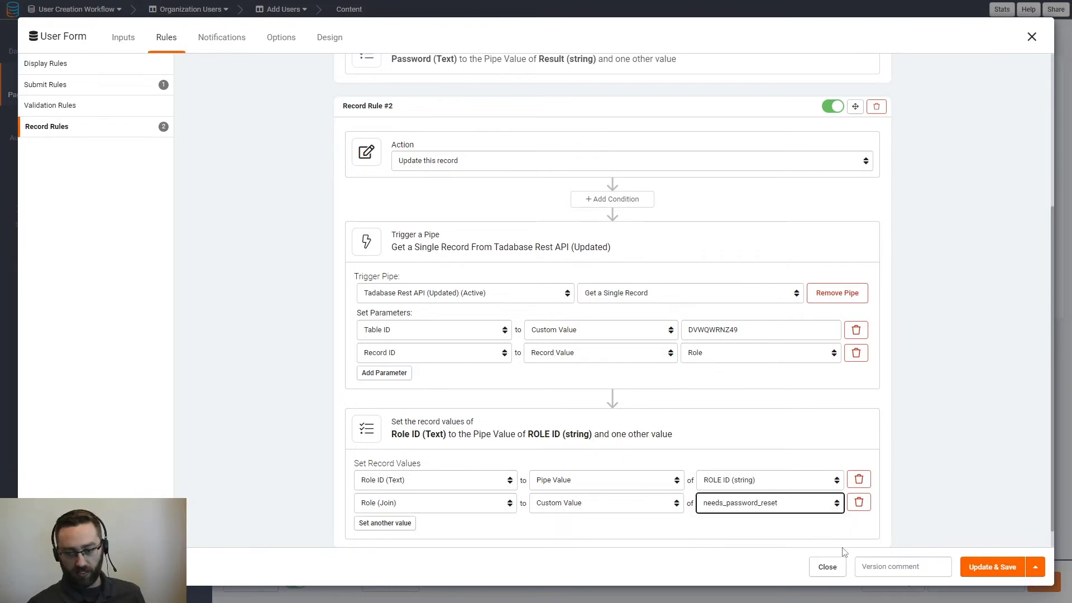
pyautogui.click(991, 567)
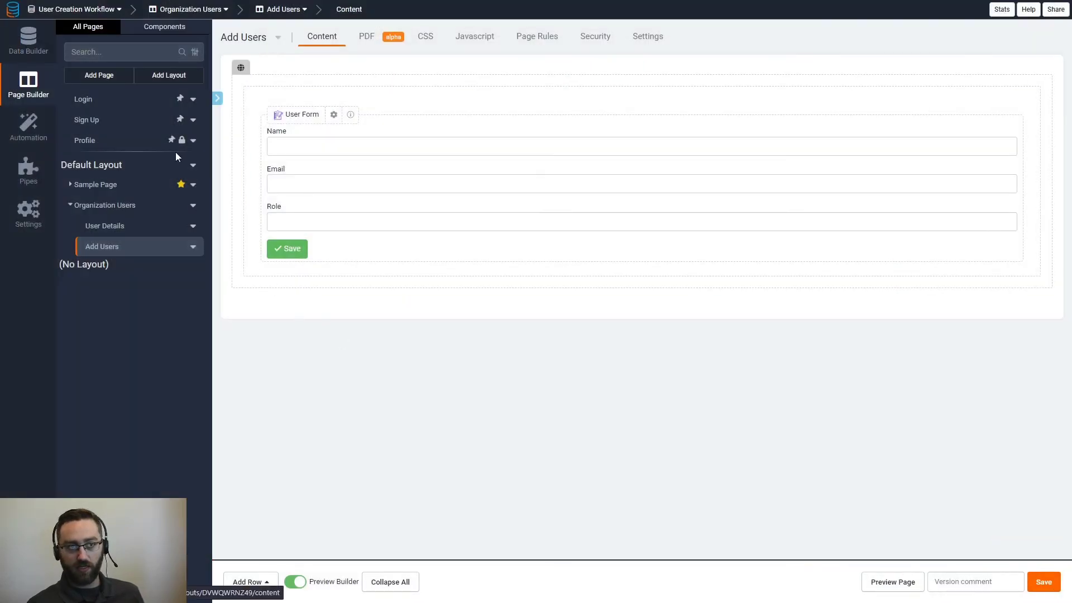
# Add a test user with Default Role in the live preview and see it become needs_password_reset.
pyautogui.click(882, 581)
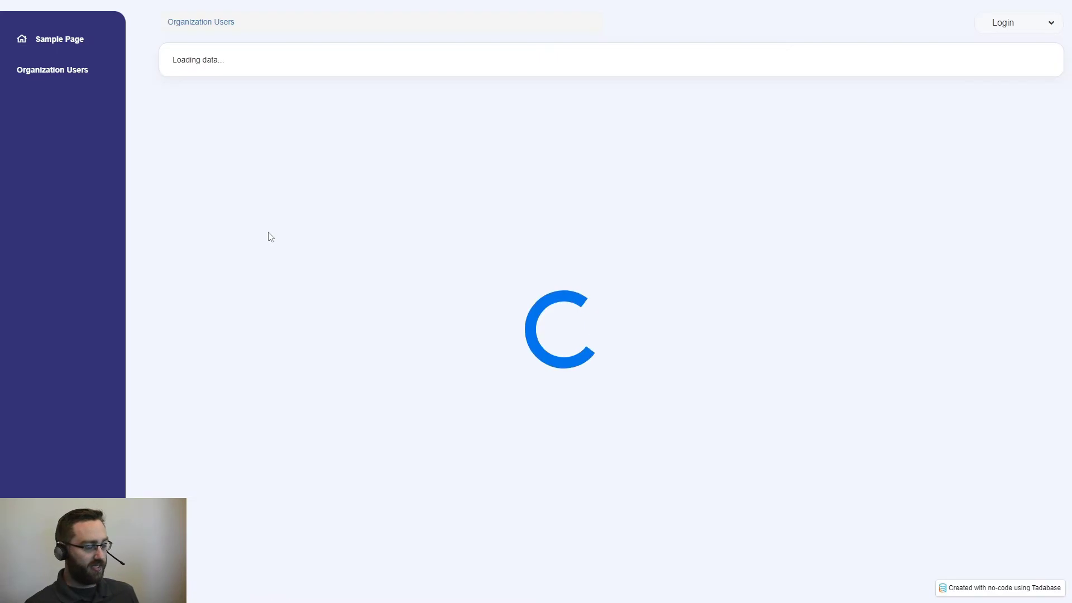
pyautogui.click(221, 93)
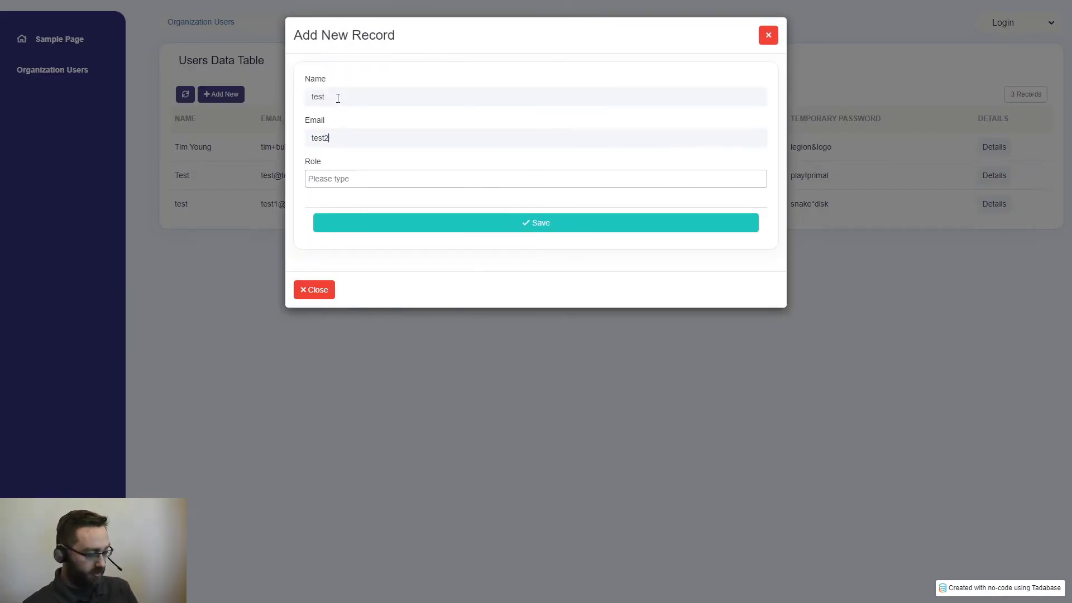
pyautogui.write('def')
pyautogui.click(342, 196)
pyautogui.click(363, 224)
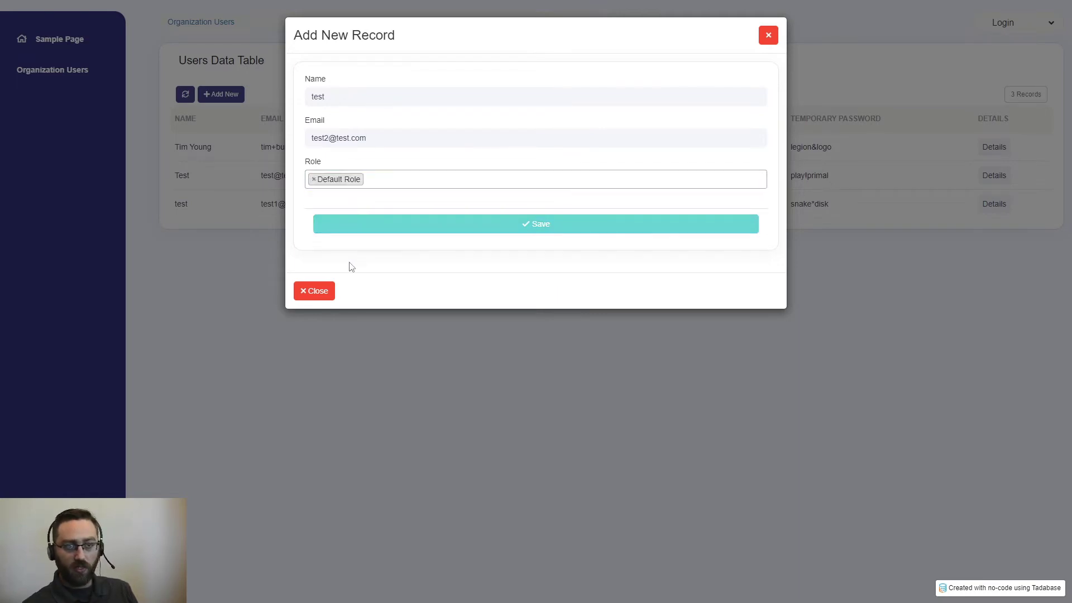
pyautogui.moveTo(736, 233); pyautogui.dragTo(644, 237)
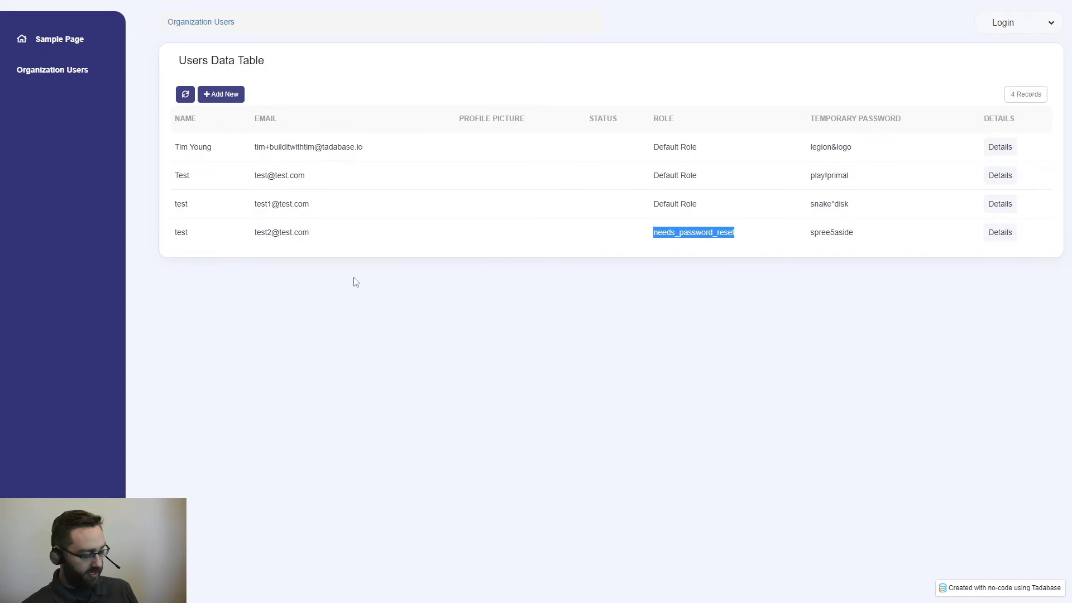
# Confirm the new user's Role ID and needs_password_reset Role in the Users table.
pyautogui.hotkey('ctrl', 'shift', 'Tab')
pyautogui.click(45, 56)
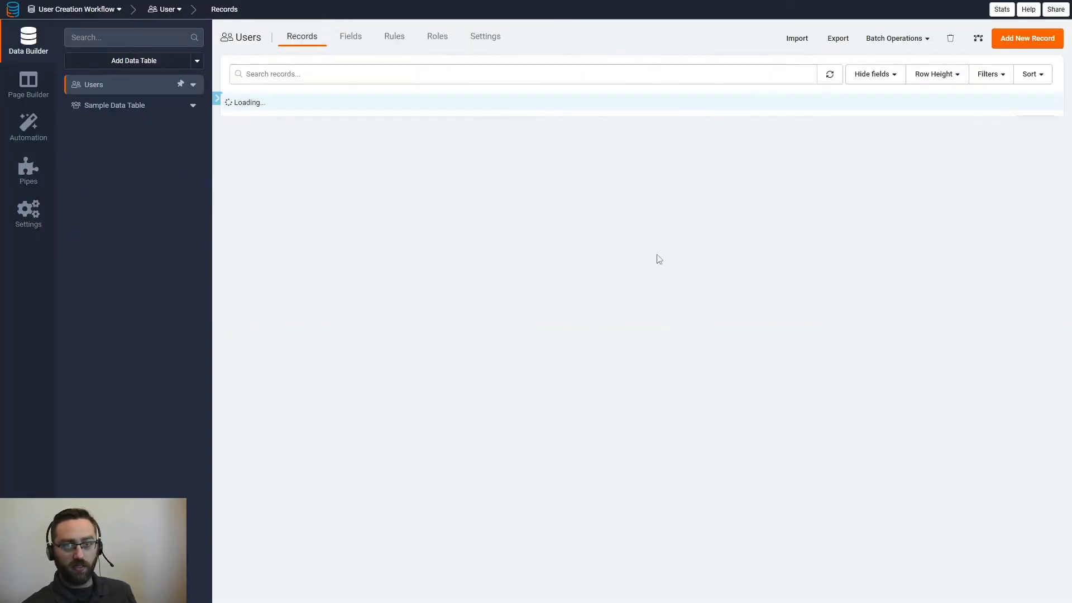
pyautogui.moveTo(844, 128); pyautogui.dragTo(795, 127)
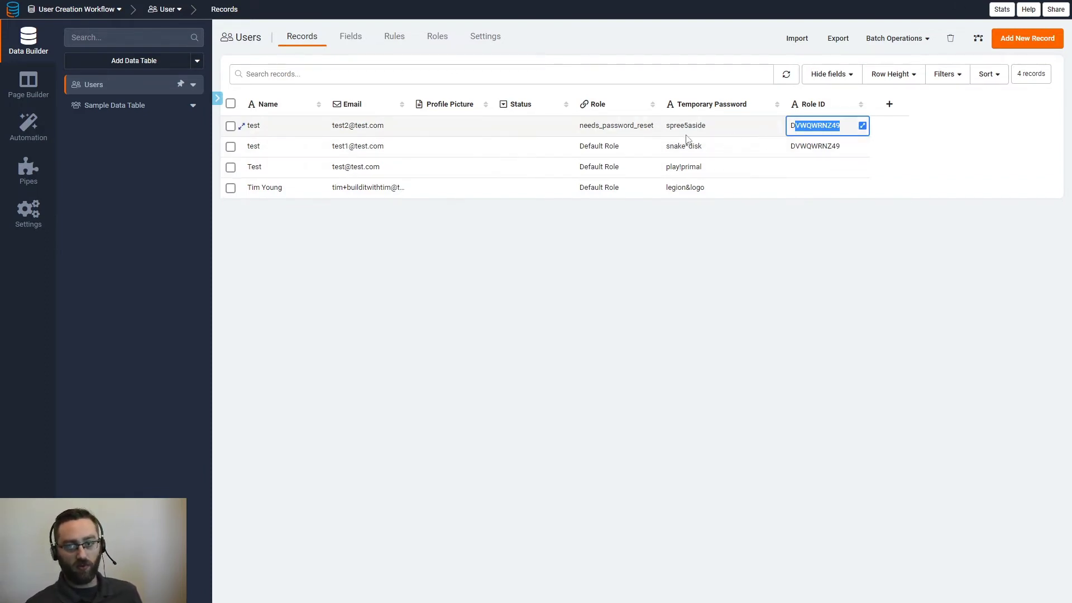
pyautogui.moveTo(654, 127); pyautogui.dragTo(579, 127)
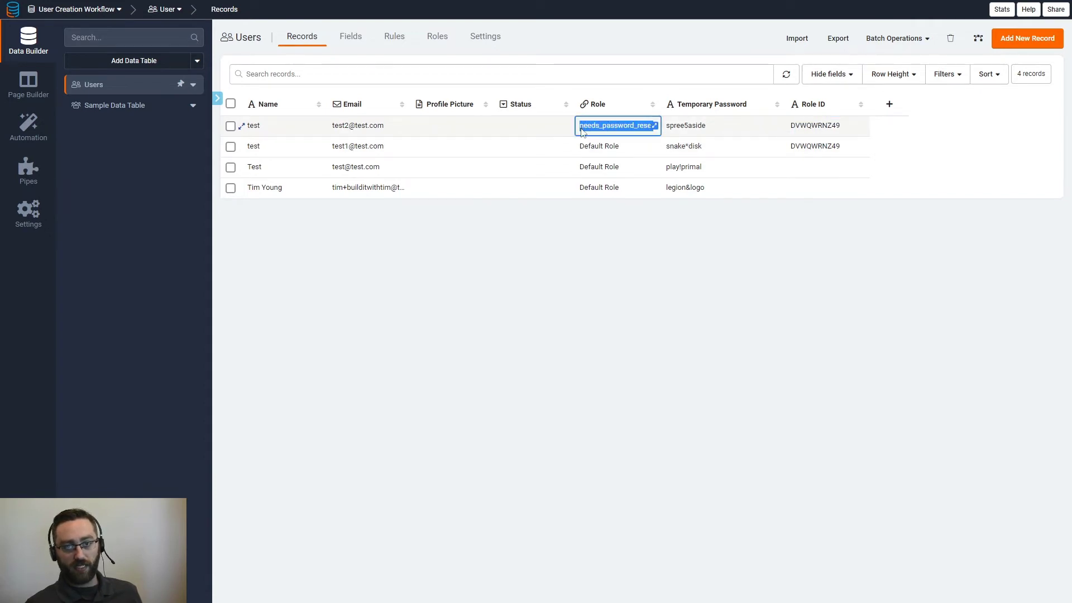
pyautogui.click(634, 273)
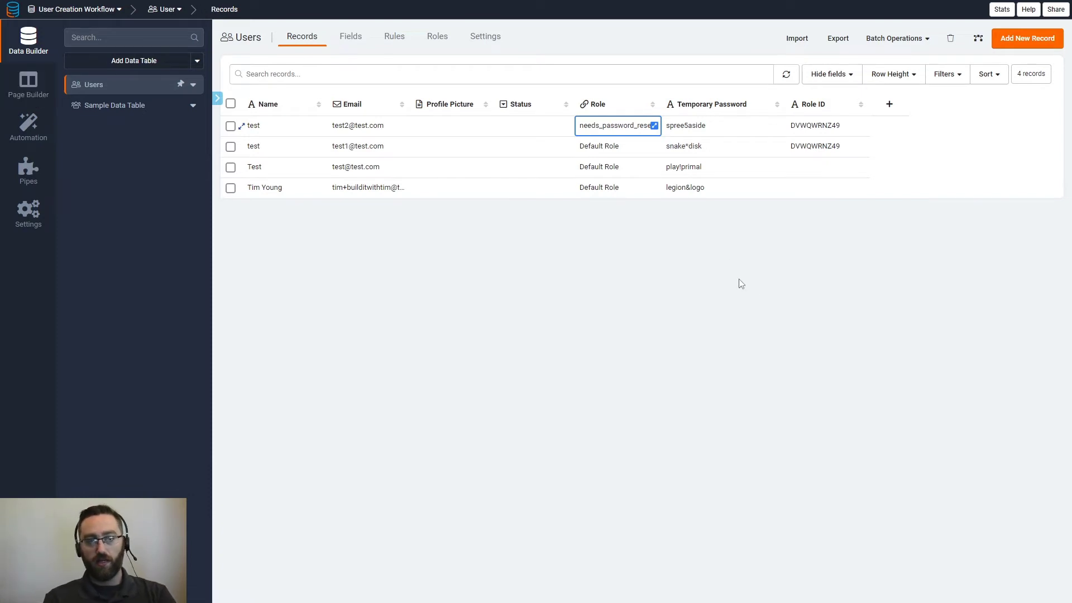
pyautogui.click(27, 89)
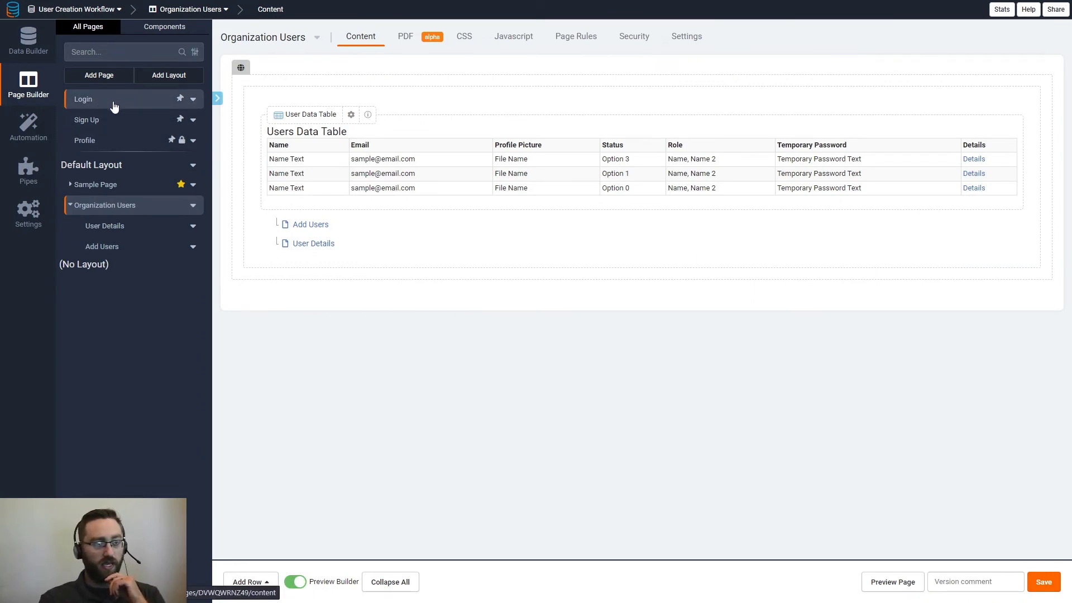
# Add a Login form redirect rule sending needs_password_reset users to the Profile page.
pyautogui.click(88, 106)
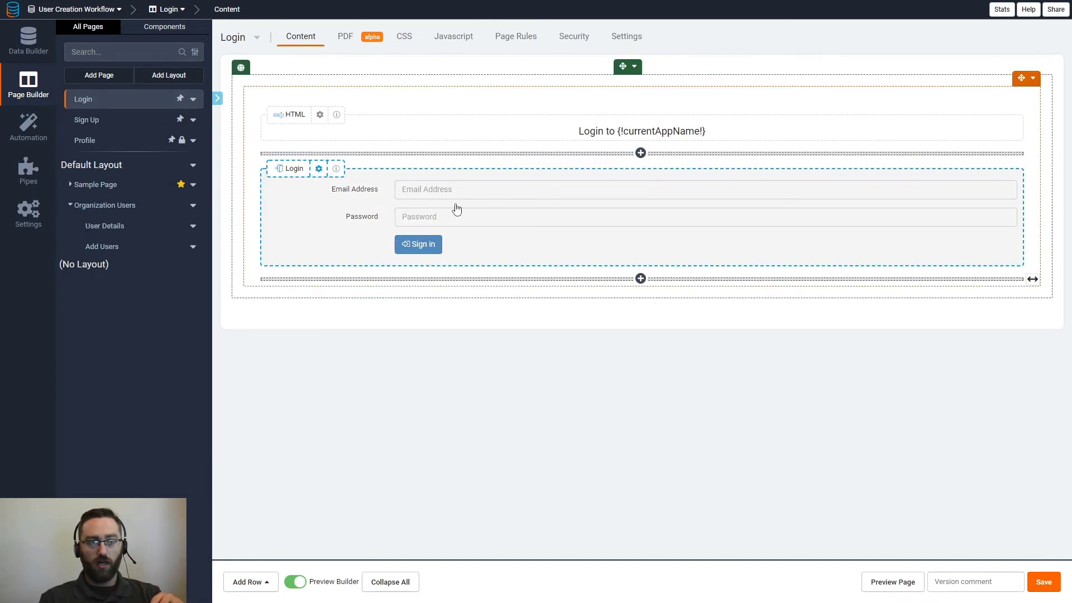
pyautogui.click(390, 201)
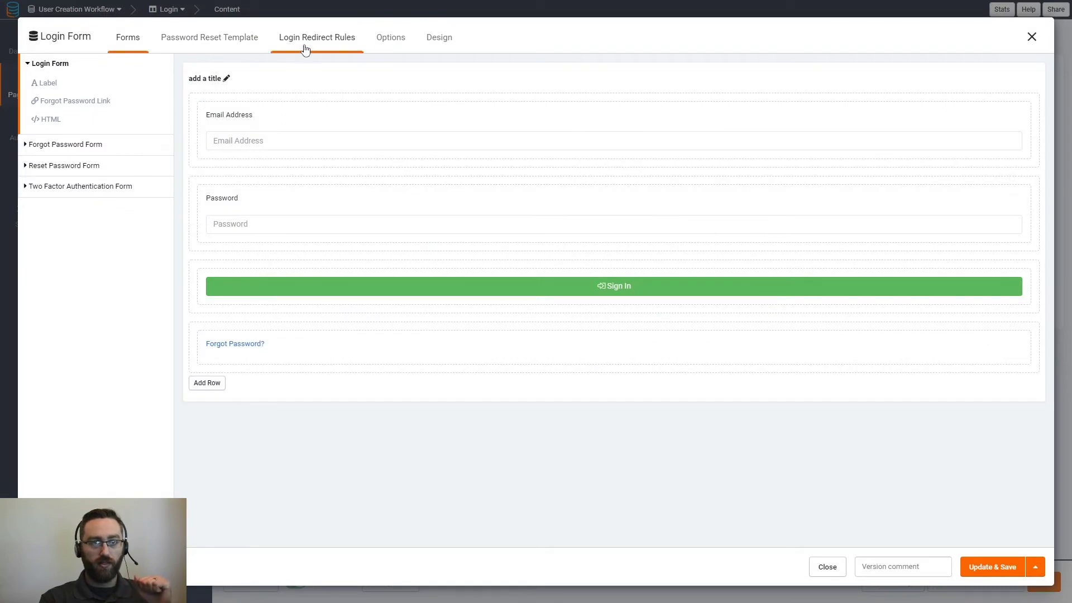
pyautogui.click(306, 52)
pyautogui.click(520, 213)
pyautogui.click(351, 108)
pyautogui.click(328, 152)
pyautogui.click(577, 110)
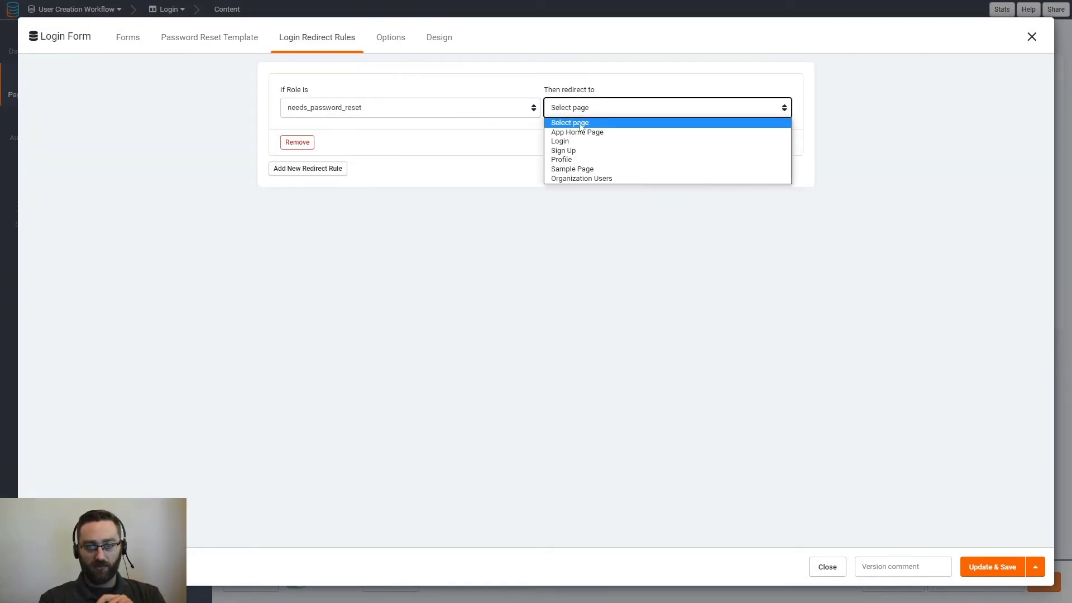
pyautogui.click(577, 159)
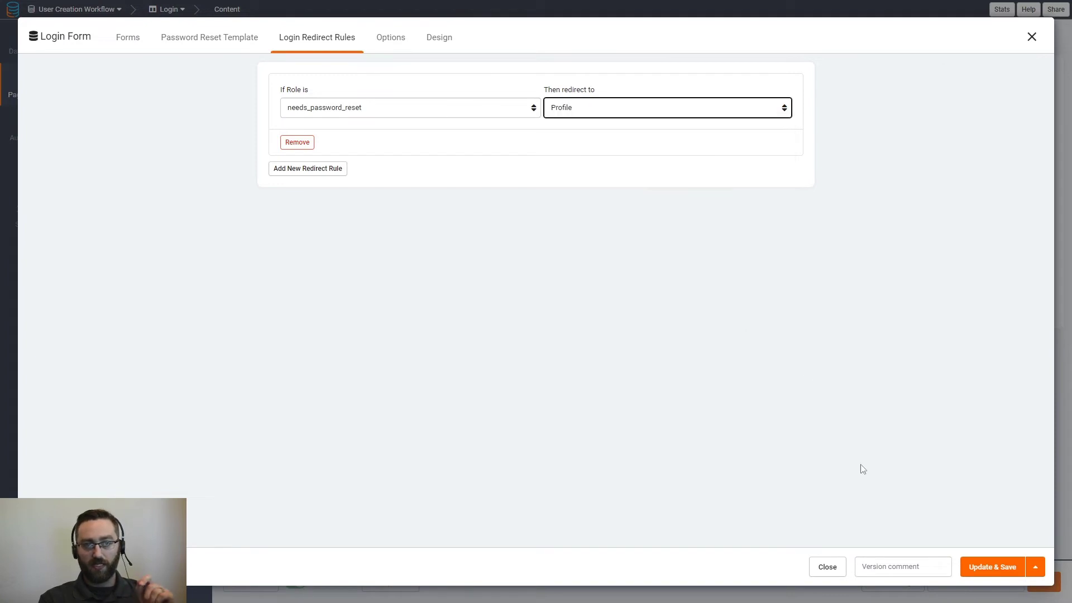
pyautogui.click(989, 567)
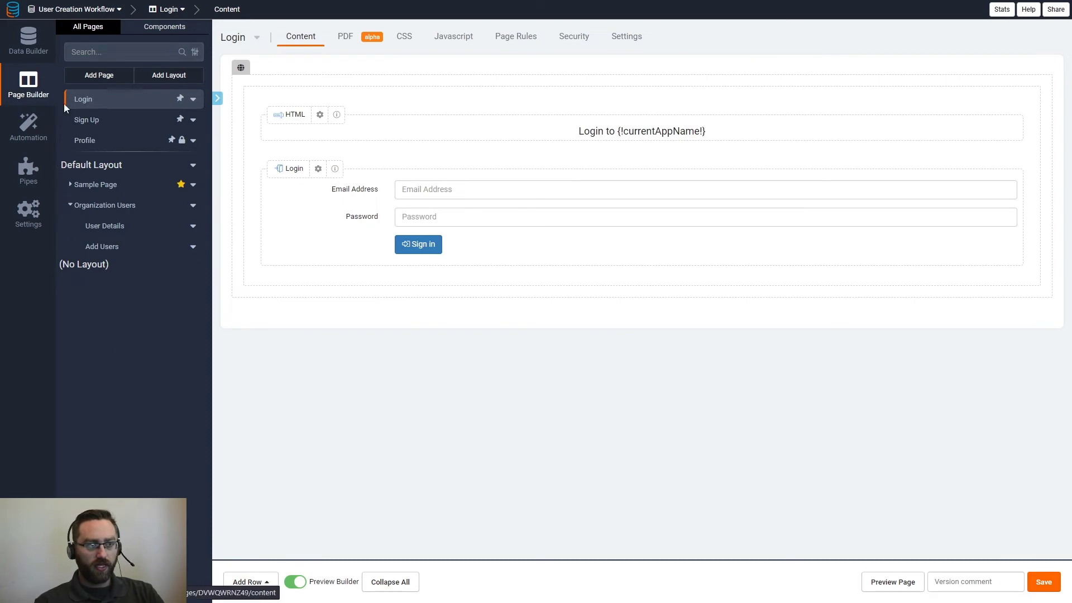
pyautogui.click(28, 40)
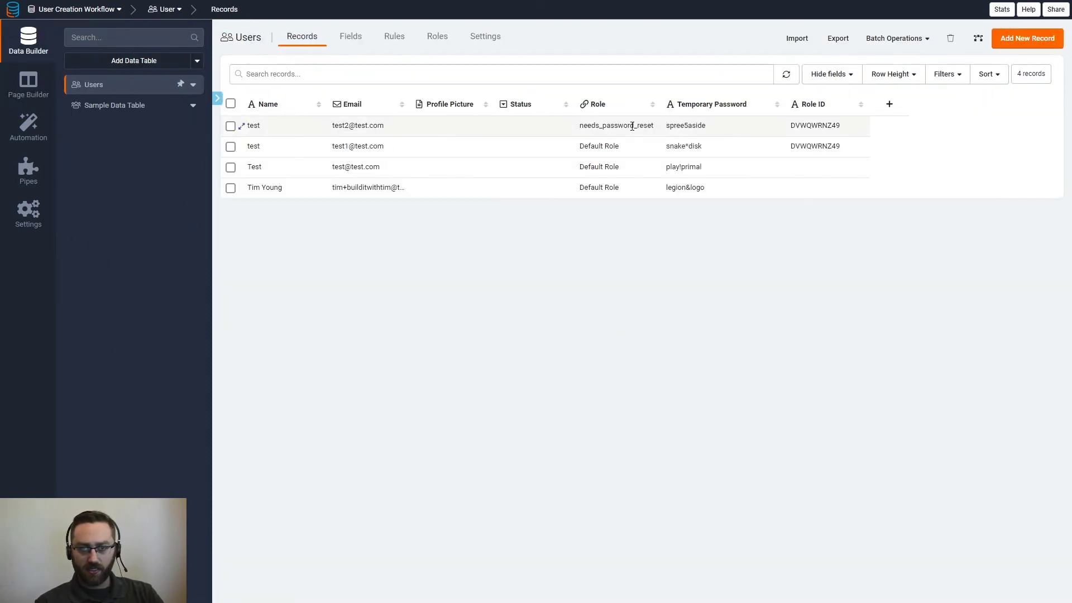
pyautogui.moveTo(384, 125); pyautogui.dragTo(333, 126)
pyautogui.click(714, 127)
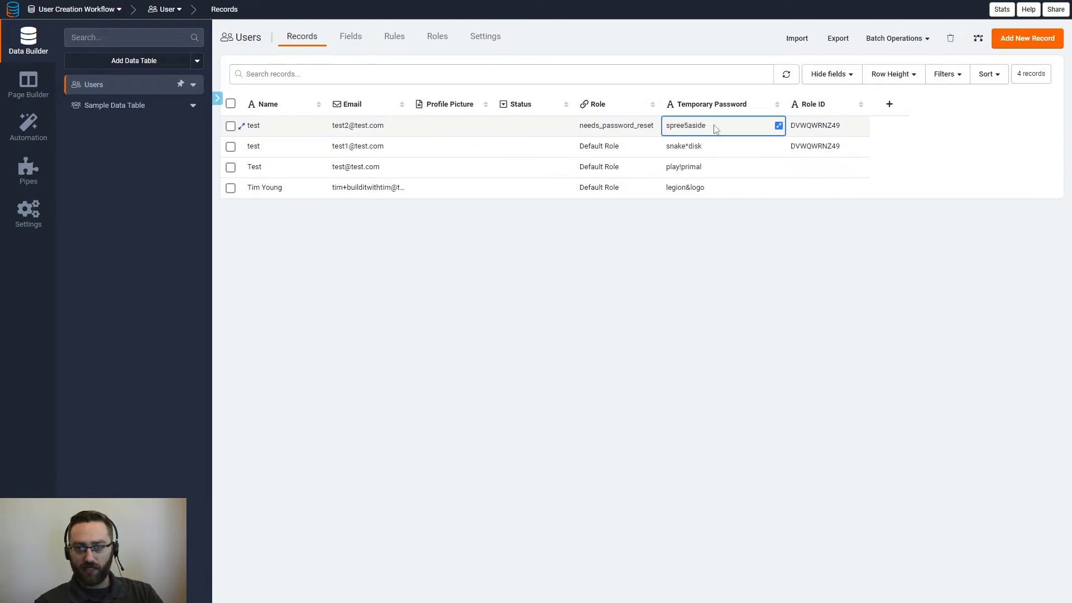
pyautogui.click(779, 126)
pyautogui.doubleClick(711, 79)
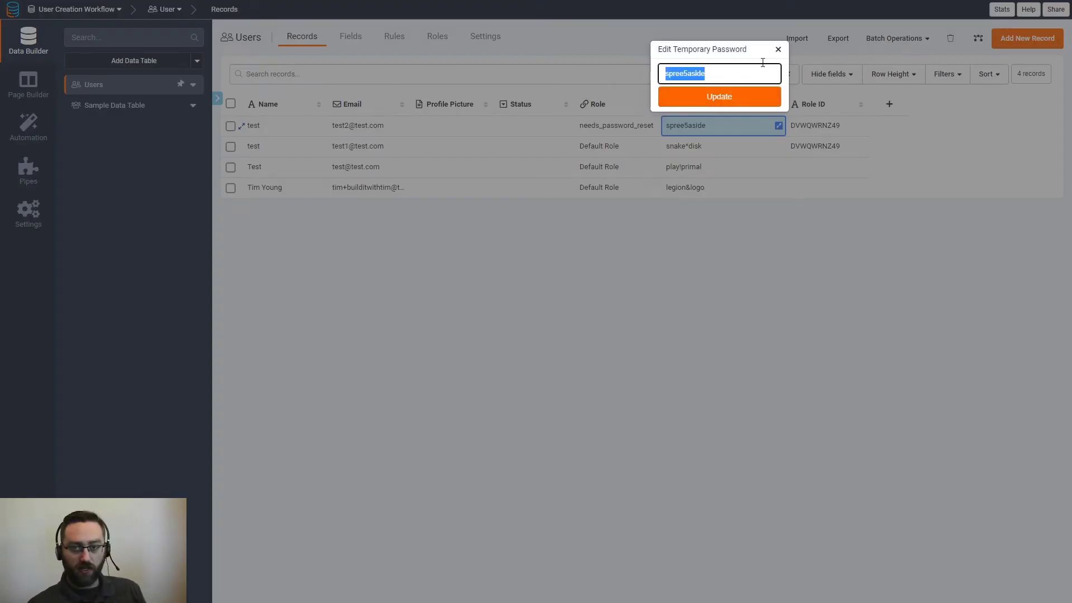
pyautogui.click(777, 49)
pyautogui.click(28, 83)
pyautogui.click(295, 582)
pyautogui.click(892, 581)
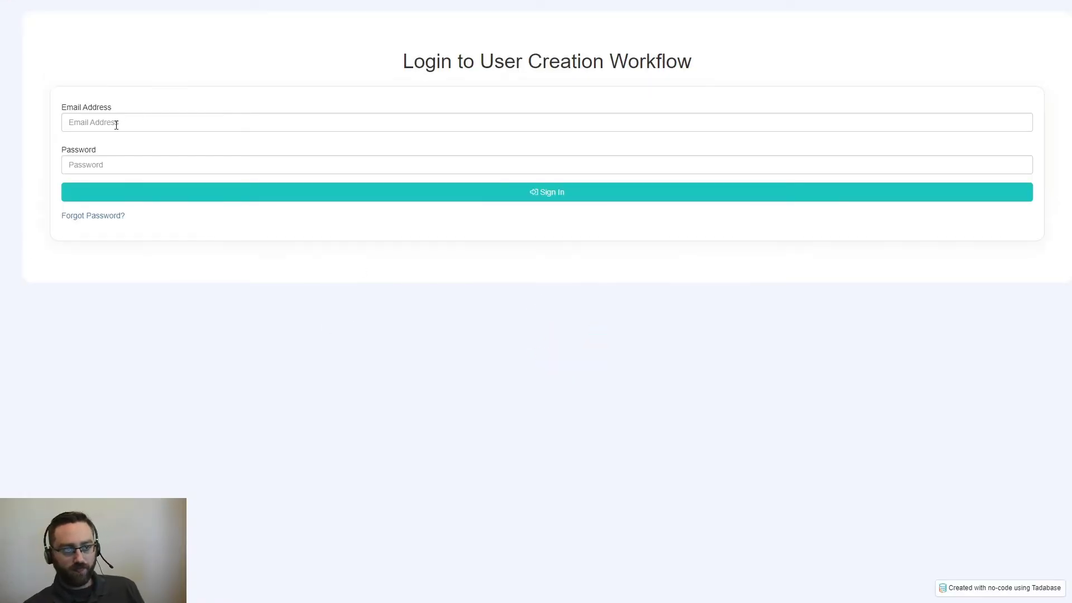
pyautogui.click(116, 124)
pyautogui.write('te')
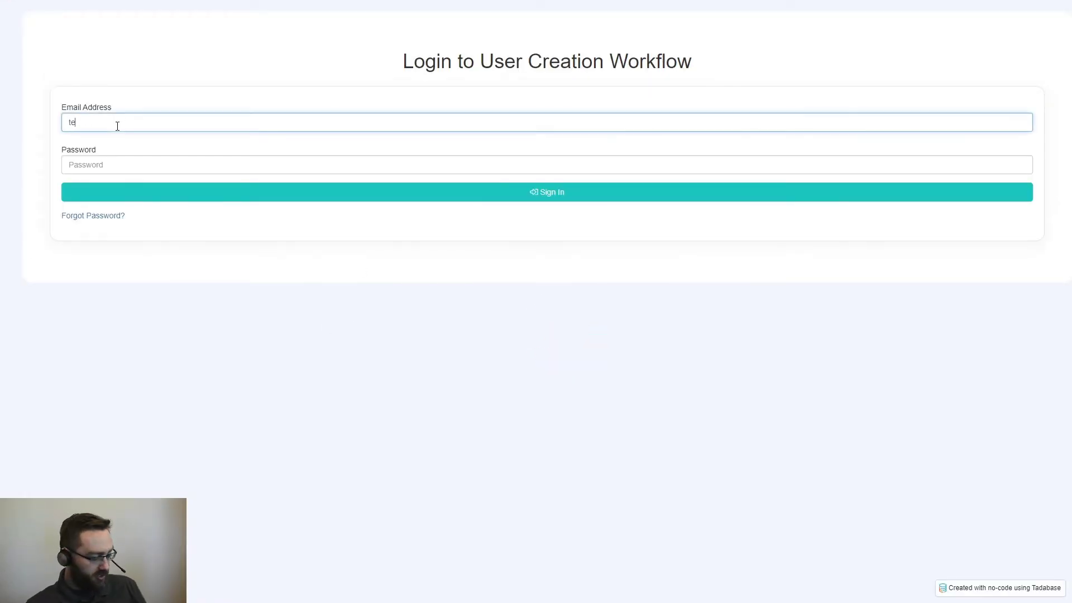
pyautogui.write('st2@test.com')
pyautogui.press('Tab')
pyautogui.hotkey('ctrl', 'v')
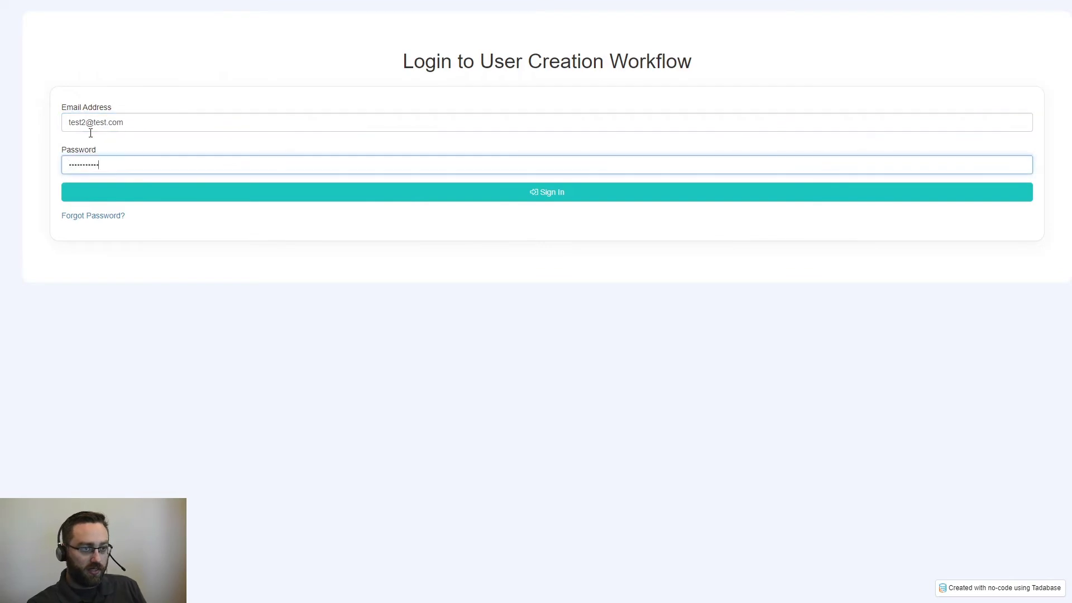
pyautogui.click(160, 198)
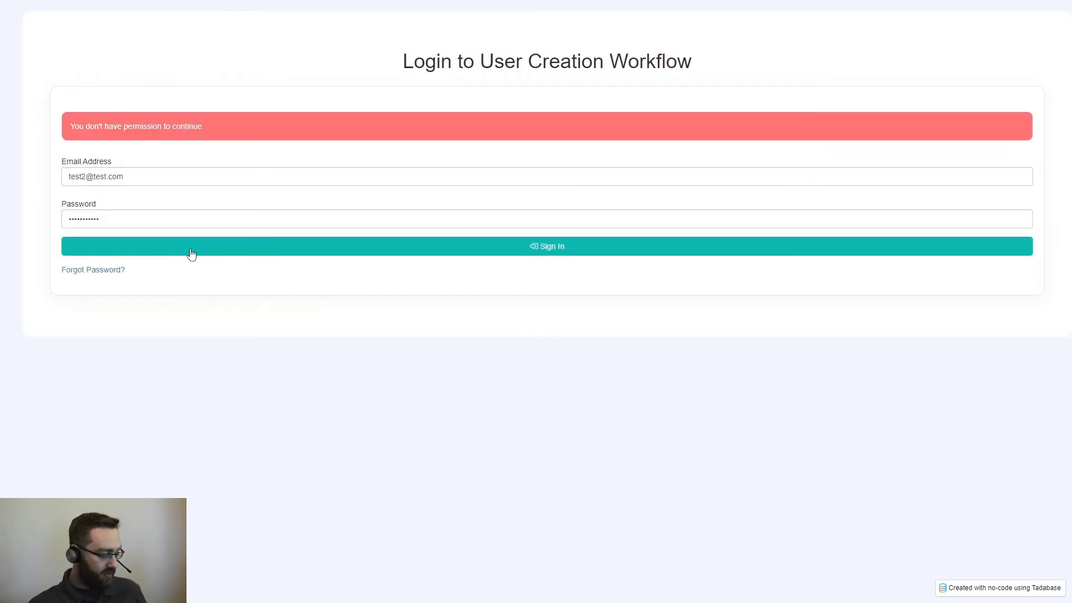
pyautogui.hotkey('ctrl', 'w')
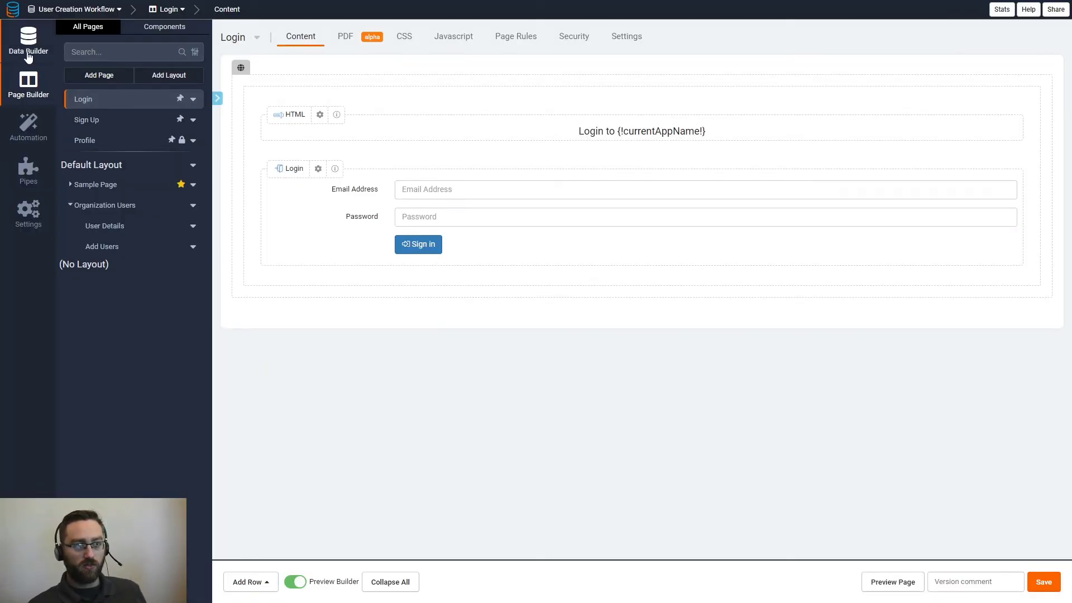
# Open the User Form's record rules and expand Rule #2's Role ID value step.
pyautogui.click(106, 249)
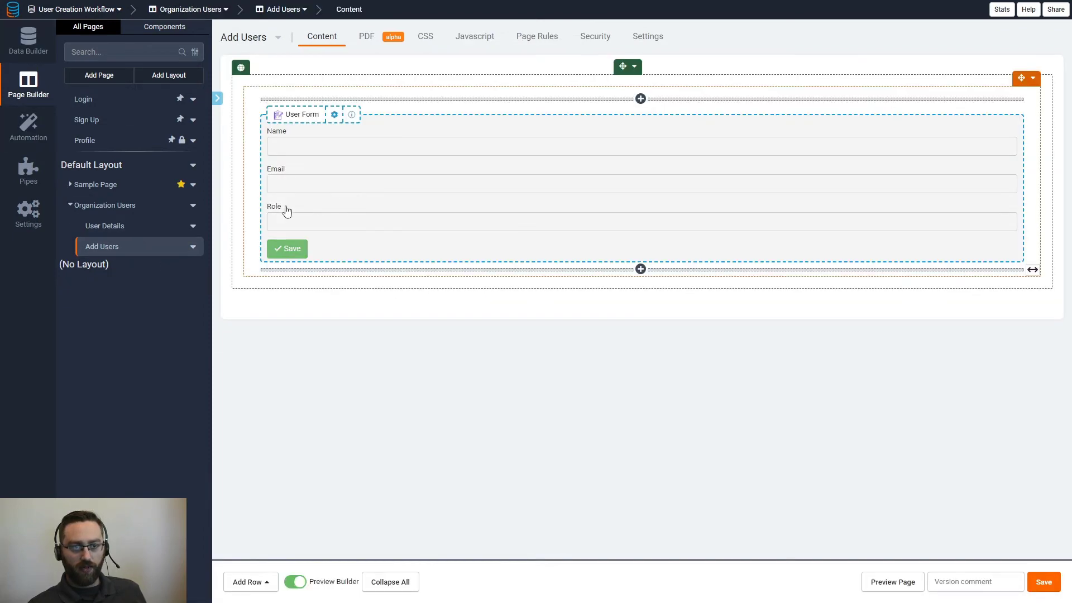
pyautogui.click(331, 197)
pyautogui.click(166, 39)
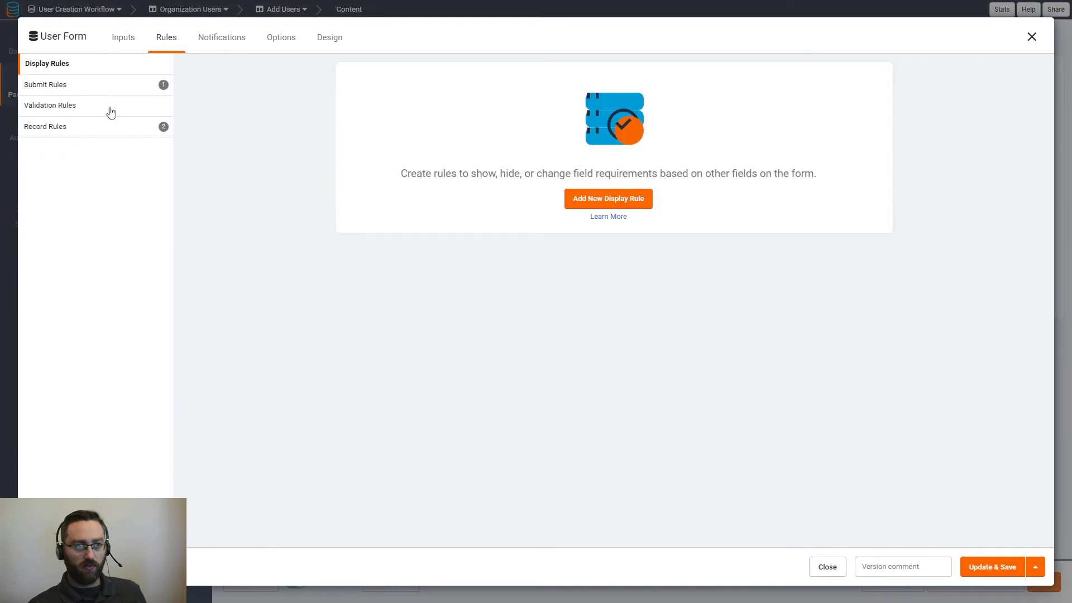
pyautogui.click(73, 129)
pyautogui.scroll(-1, 471, 404)
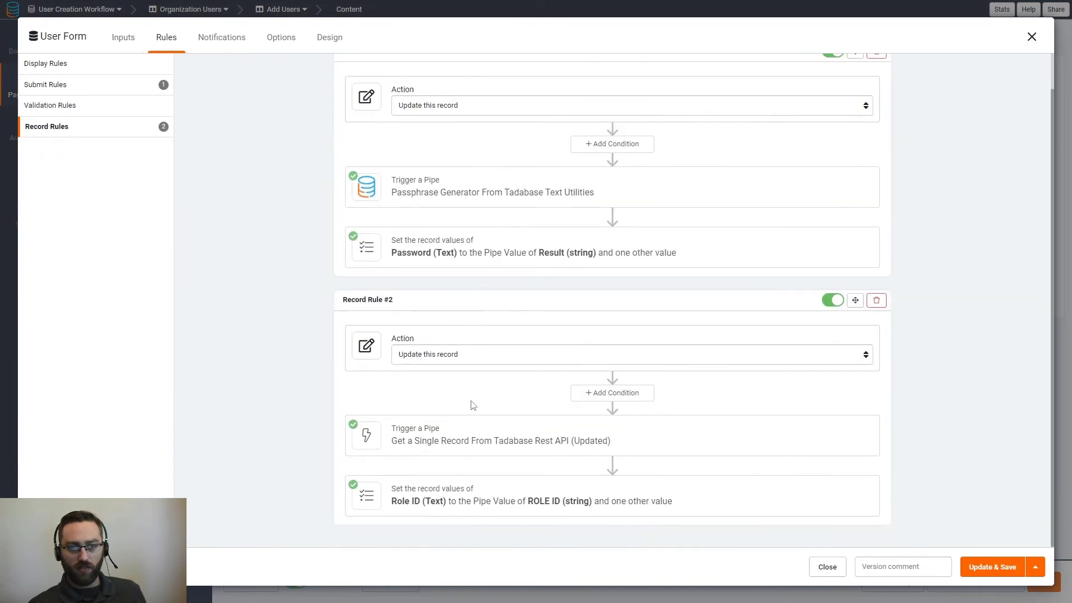
pyautogui.click(447, 512)
pyautogui.scroll(-2, 462, 517)
# Add a rule value setting Status to Active and save the form.
pyautogui.click(385, 500)
pyautogui.click(384, 503)
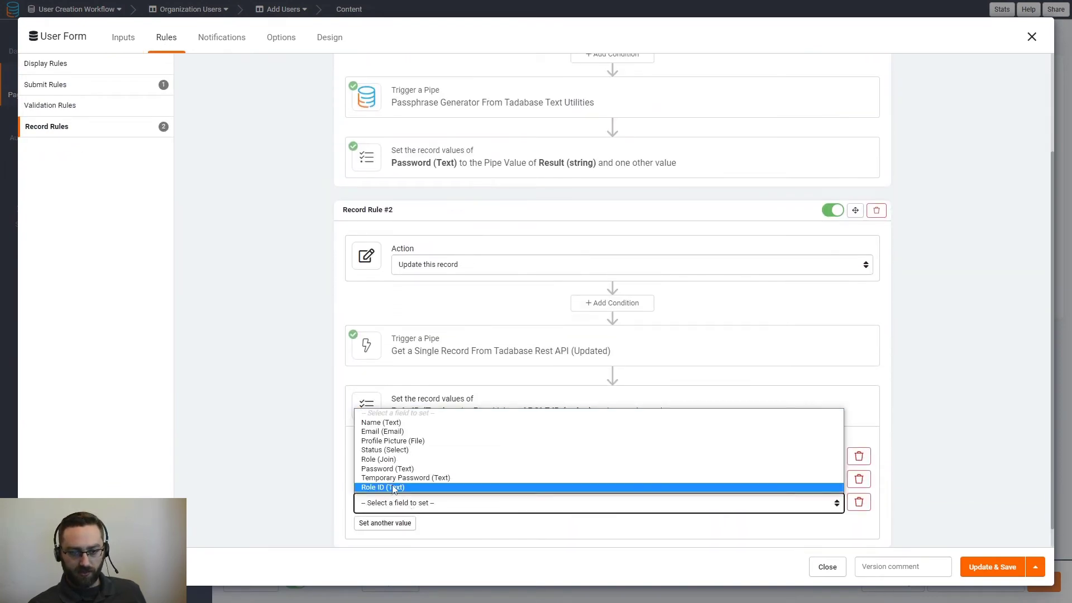
pyautogui.click(385, 444)
pyautogui.click(748, 506)
pyautogui.click(745, 512)
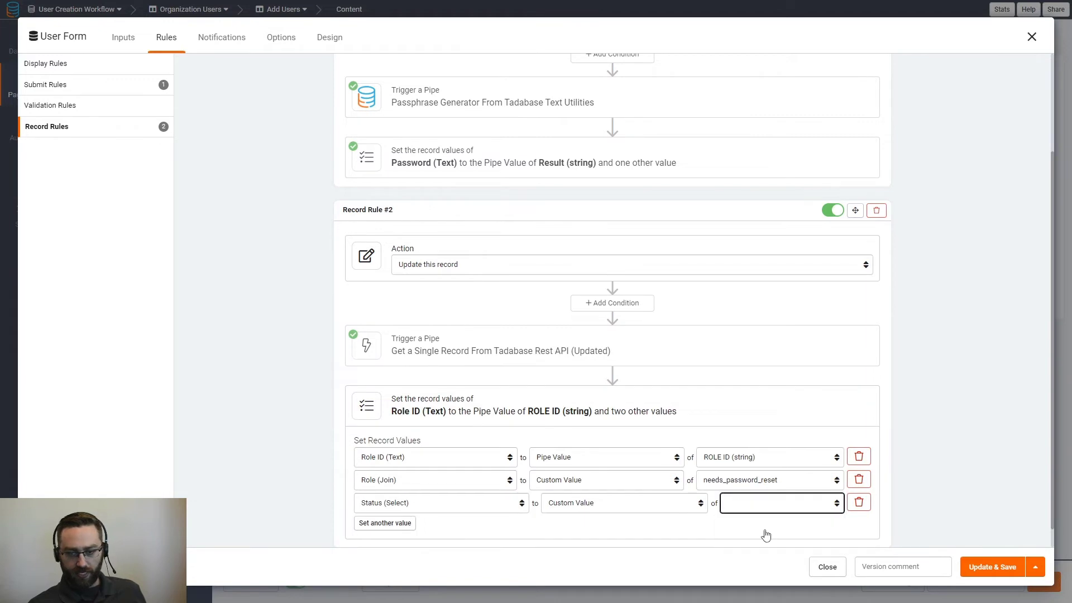
pyautogui.click(985, 569)
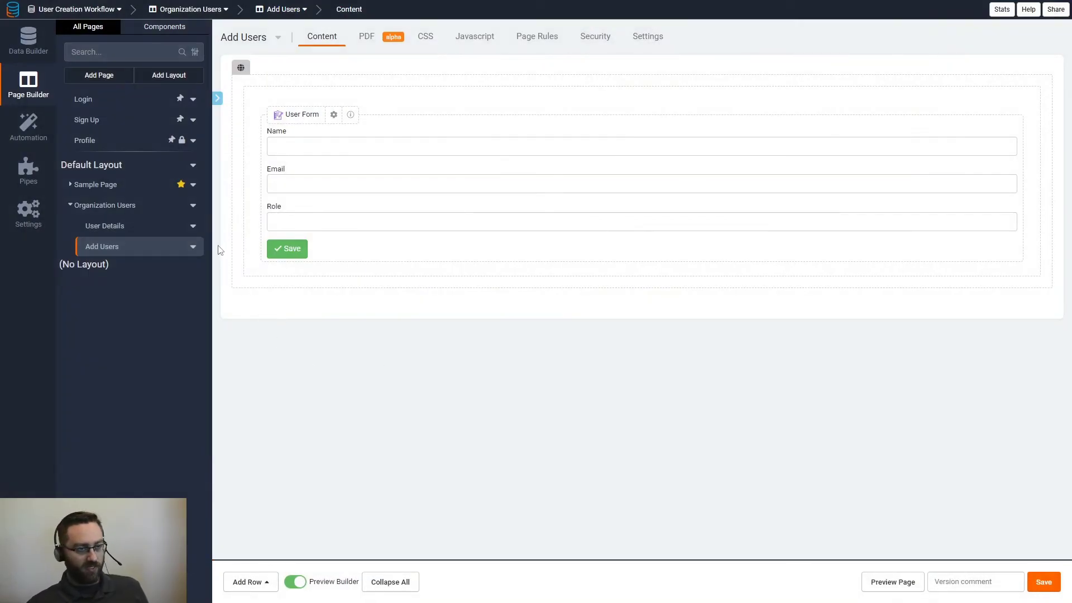
# Change the first test user's Status to Active in the Users table.
pyautogui.click(30, 54)
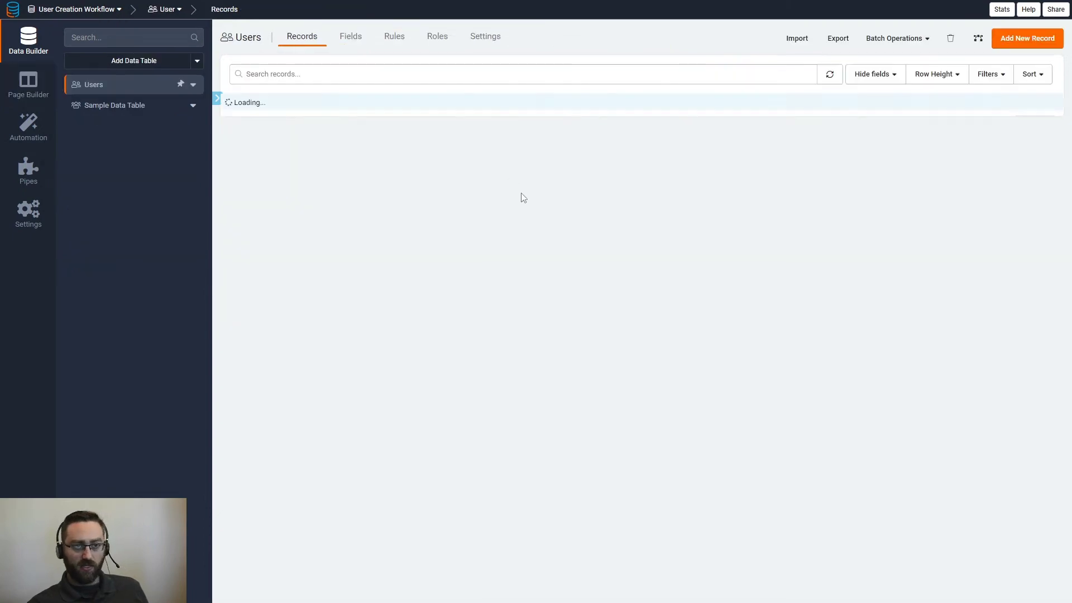
pyautogui.click(529, 125)
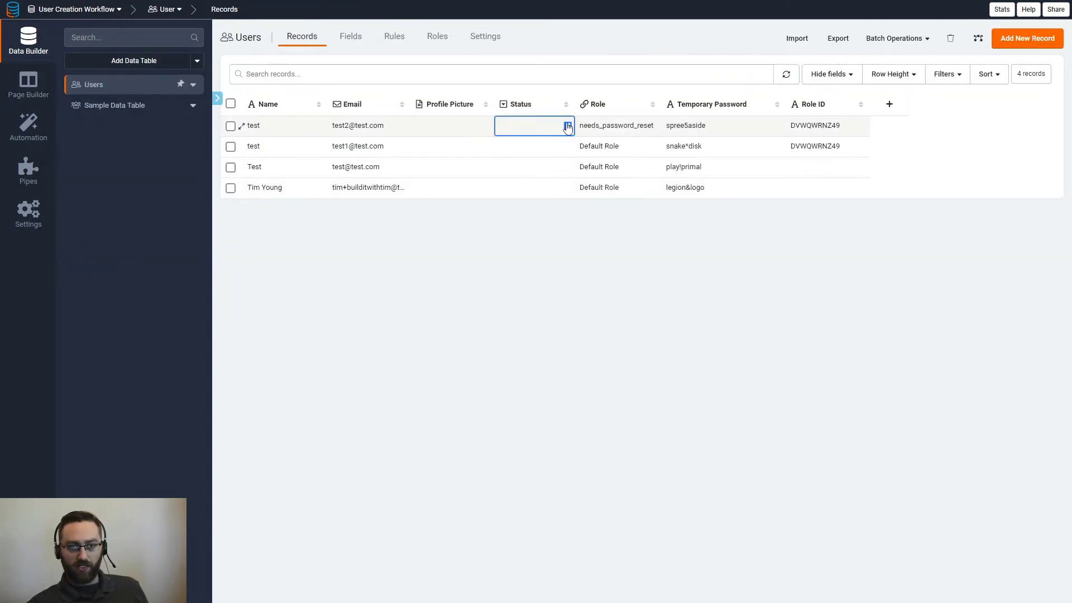
pyautogui.click(567, 125)
pyautogui.click(519, 74)
pyautogui.click(502, 89)
pyautogui.click(530, 96)
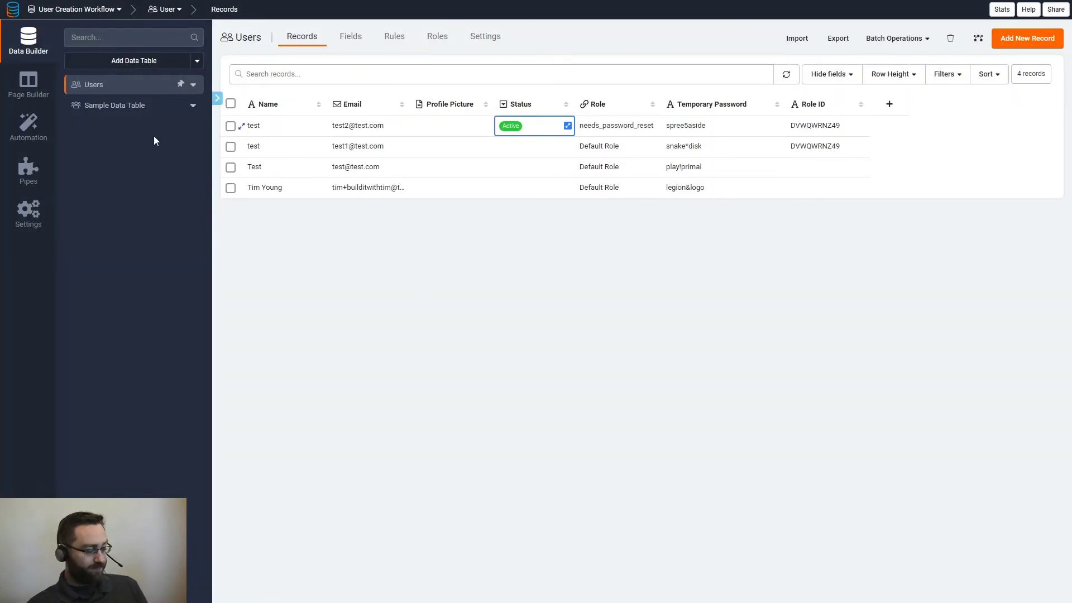
# Preview the Login page and sign in with the test user's email and password.
pyautogui.click(28, 83)
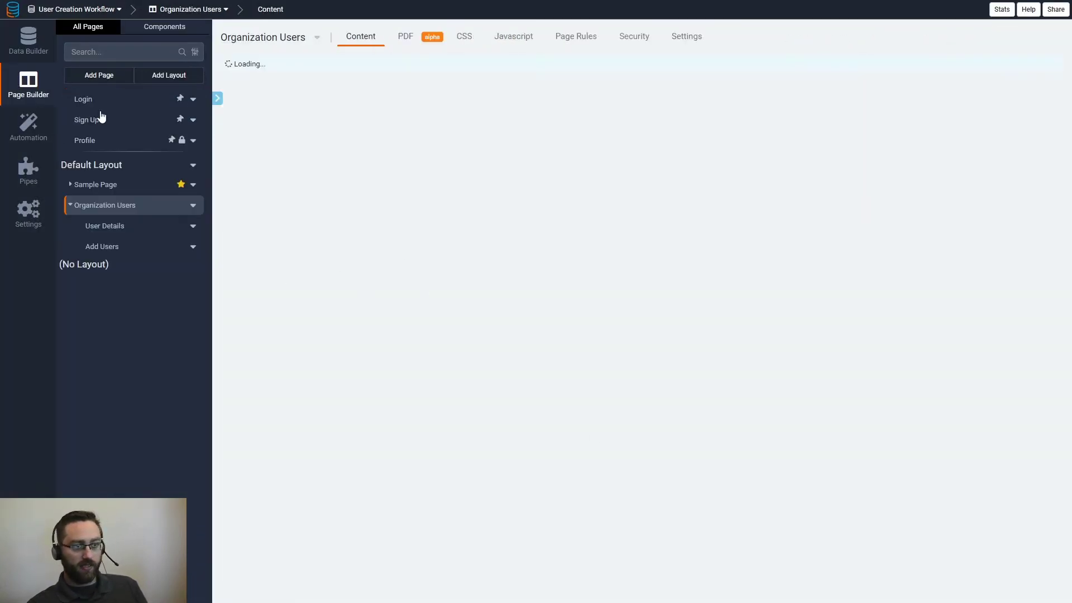
pyautogui.click(90, 100)
pyautogui.click(900, 580)
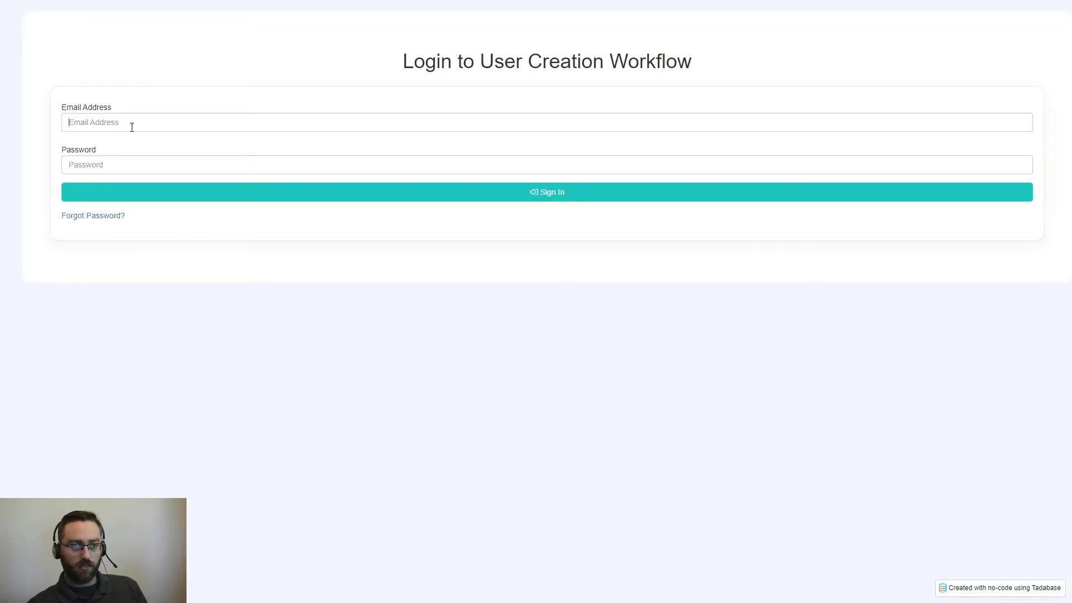
pyautogui.click(125, 125)
pyautogui.write('test2@test')
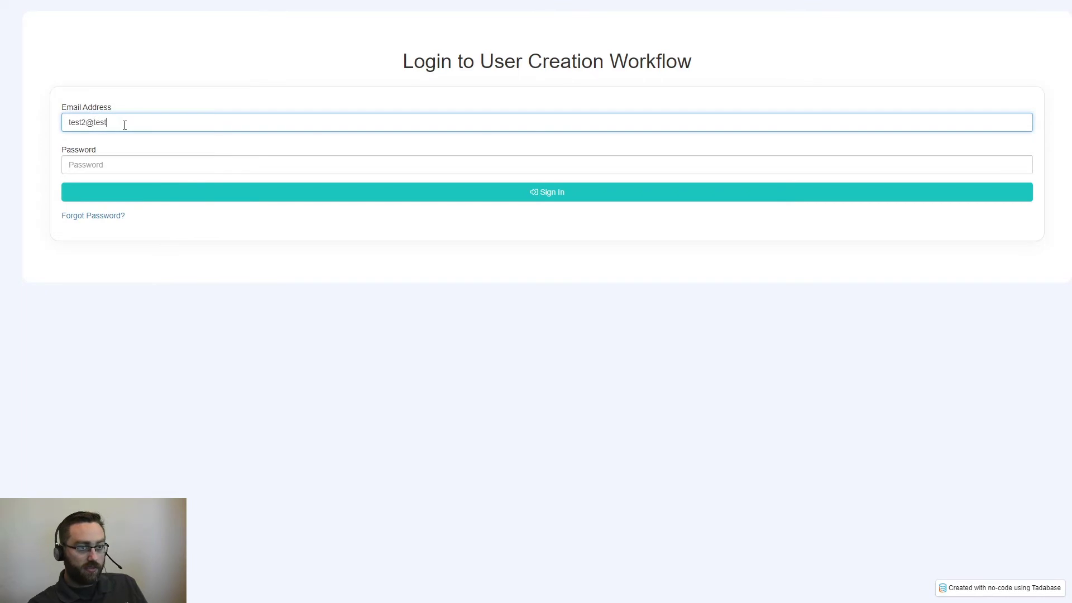
pyautogui.press('Tab')
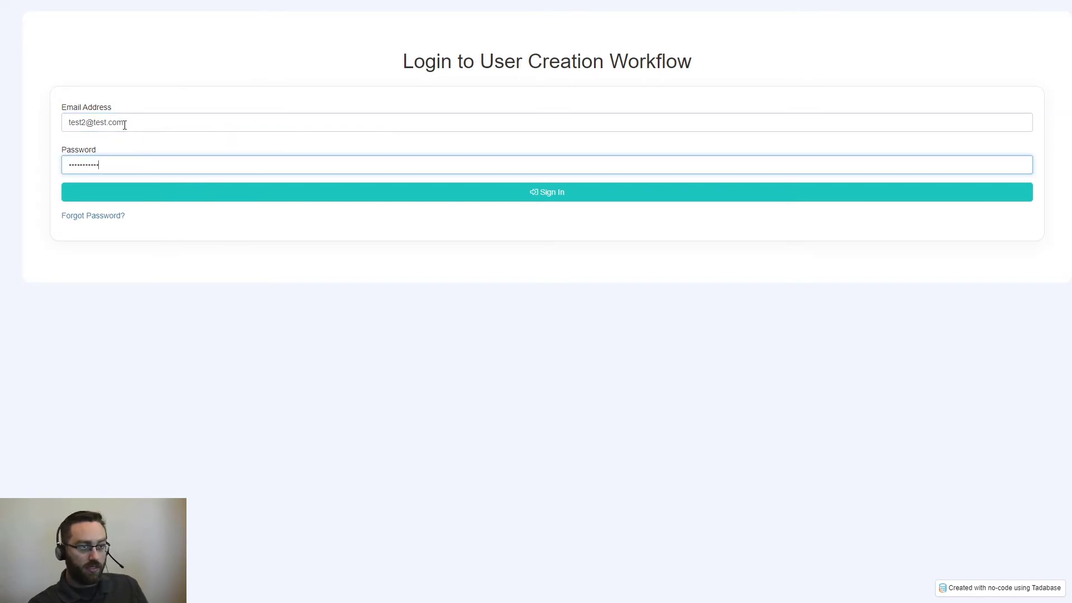
pyautogui.click(149, 191)
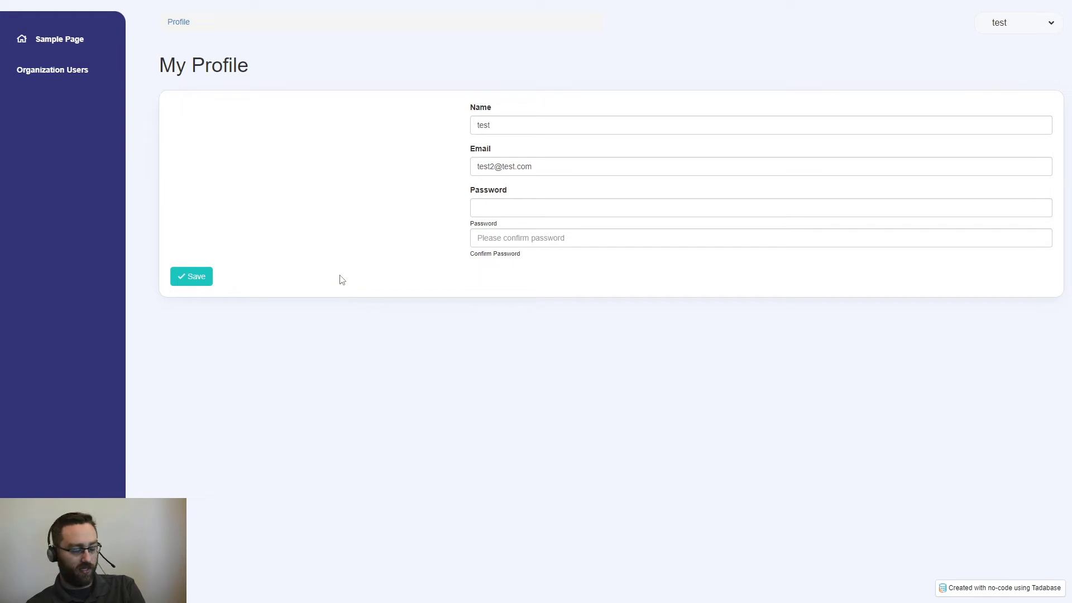
pyautogui.hotkey('ctrl', 'shift', 'Tab')
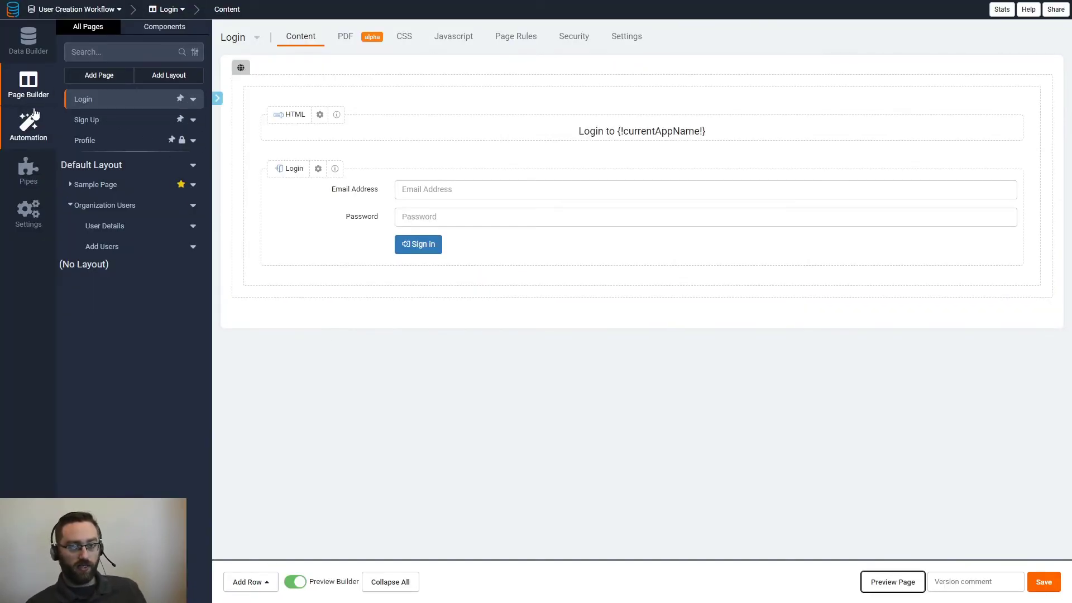
# Replace the Profile form's field row with just the Password field.
pyautogui.click(103, 141)
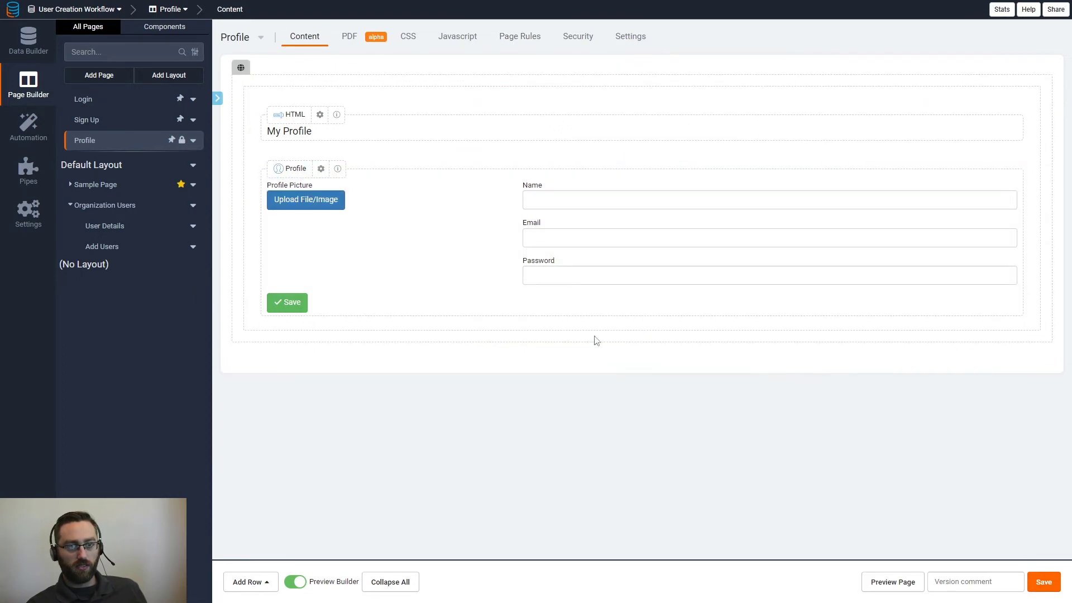
pyautogui.doubleClick(411, 242)
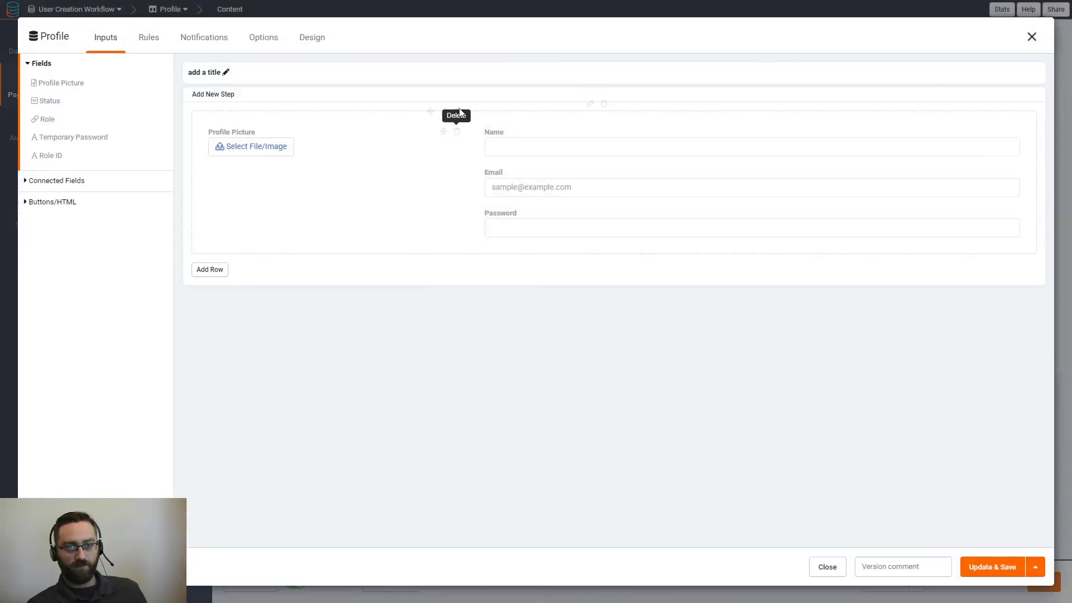
pyautogui.click(454, 112)
pyautogui.click(608, 109)
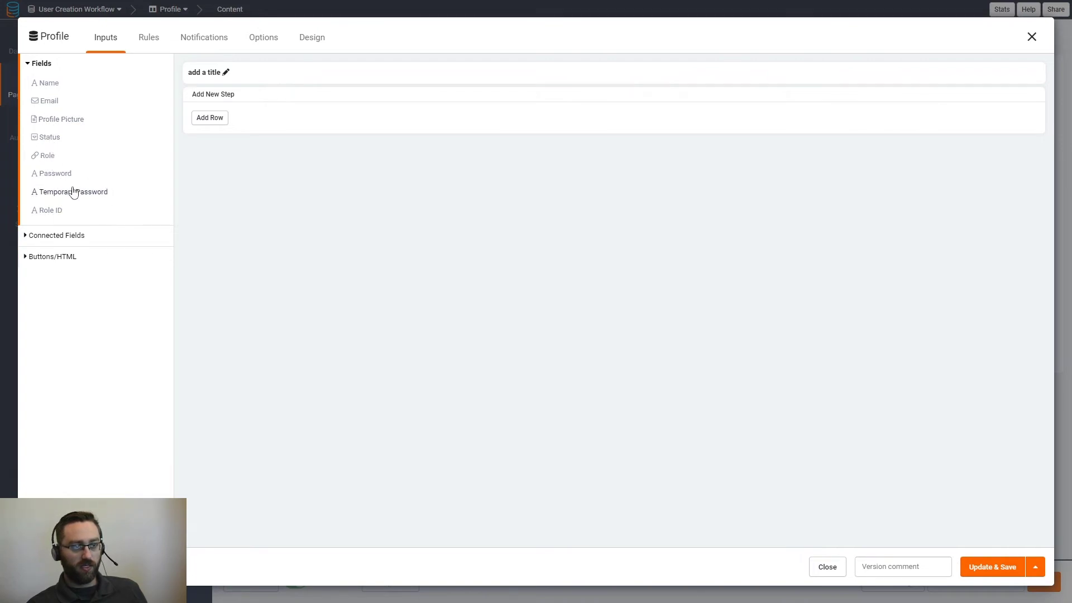
pyautogui.moveTo(58, 173); pyautogui.dragTo(242, 111)
# Add an HTML block above Password reading 'Please change your password.'.
pyautogui.click(64, 239)
pyautogui.click(45, 135)
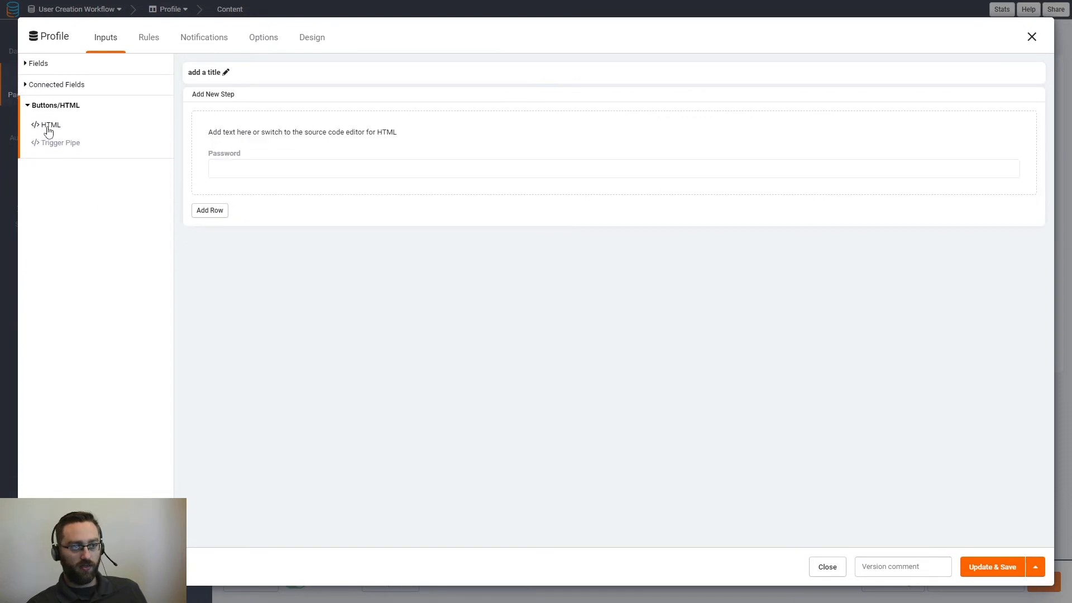
pyautogui.click(357, 134)
pyautogui.moveTo(568, 297); pyautogui.dragTo(267, 298)
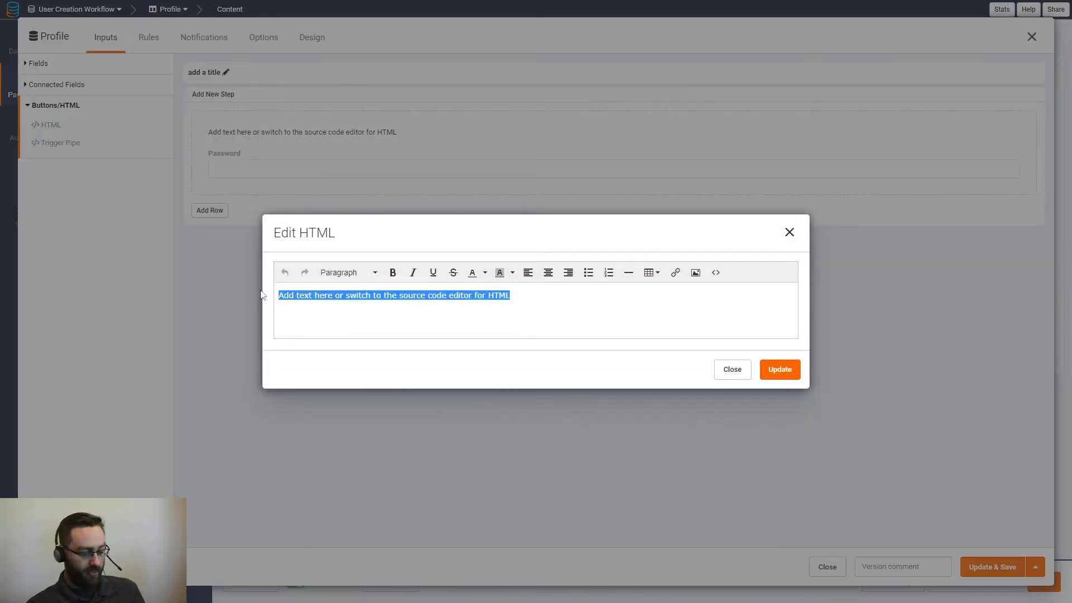
pyautogui.write('Please update your password')
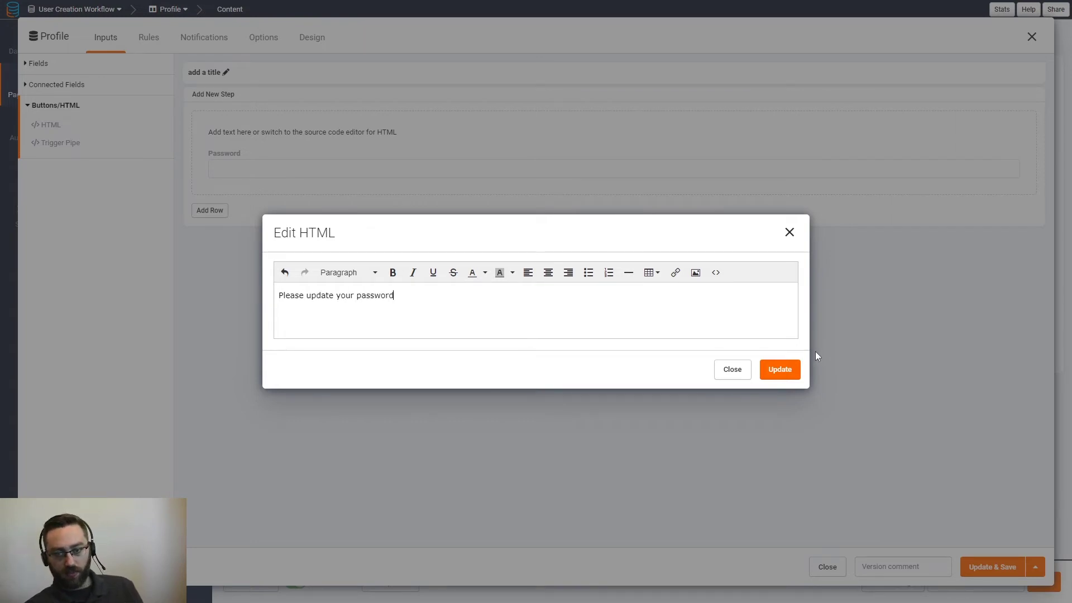
pyautogui.click(789, 232)
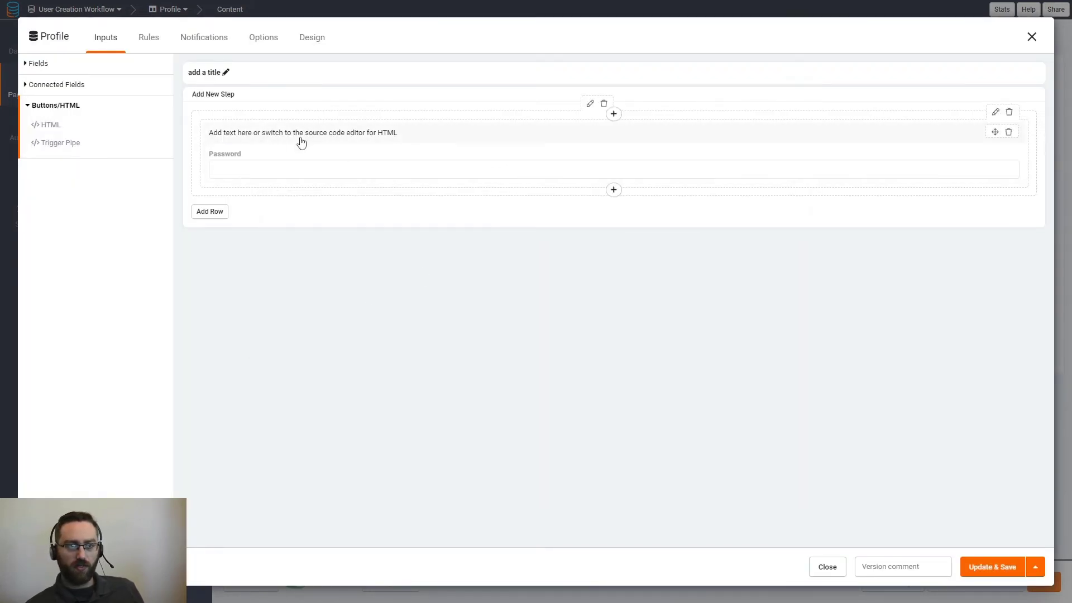
pyautogui.click(410, 140)
pyautogui.hotkey('ctrl', 'a')
pyautogui.write('Pleas')
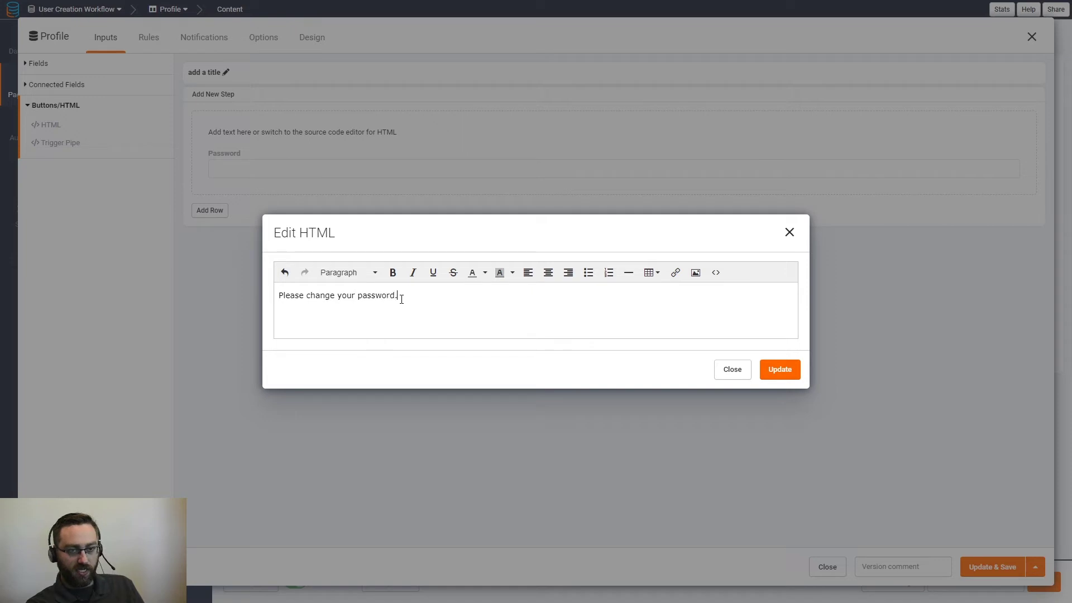
pyautogui.click(778, 369)
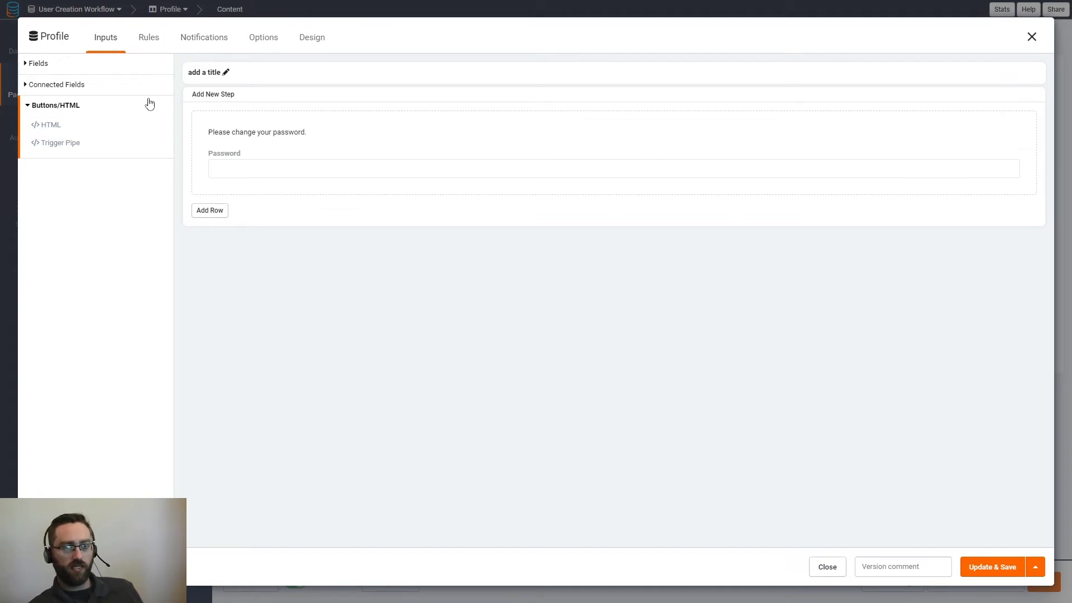
pyautogui.click(146, 46)
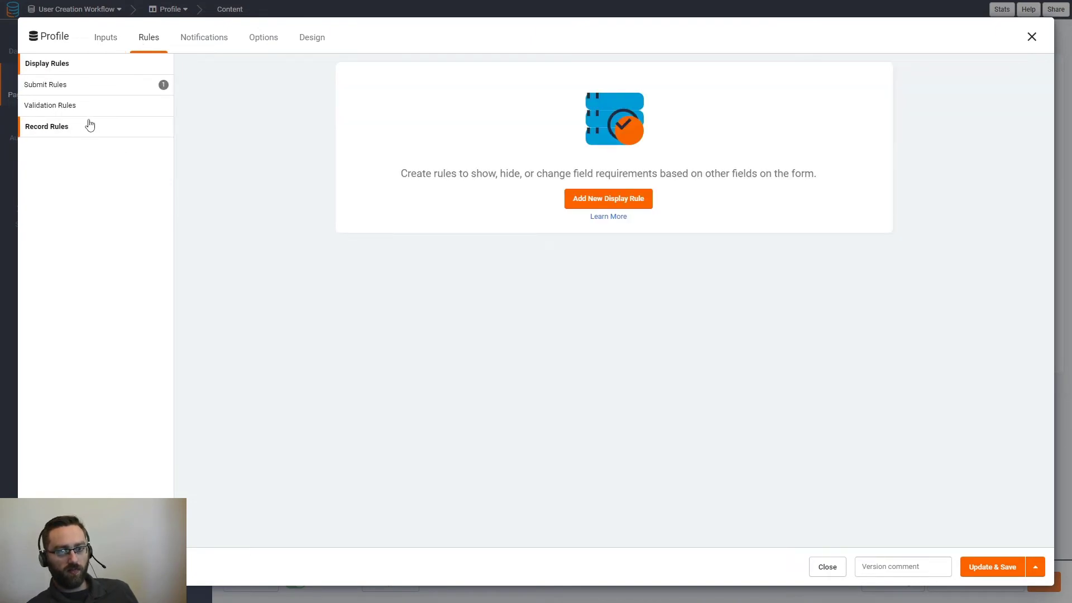
# Add a new record rule on the Profile form that sets the Role field.
pyautogui.click(44, 130)
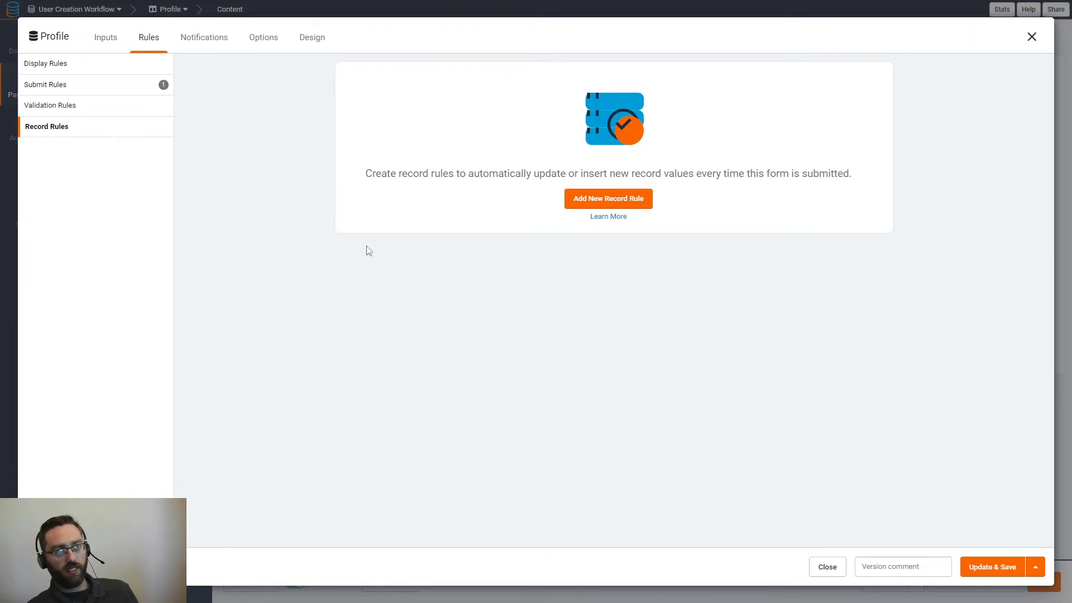
pyautogui.click(585, 207)
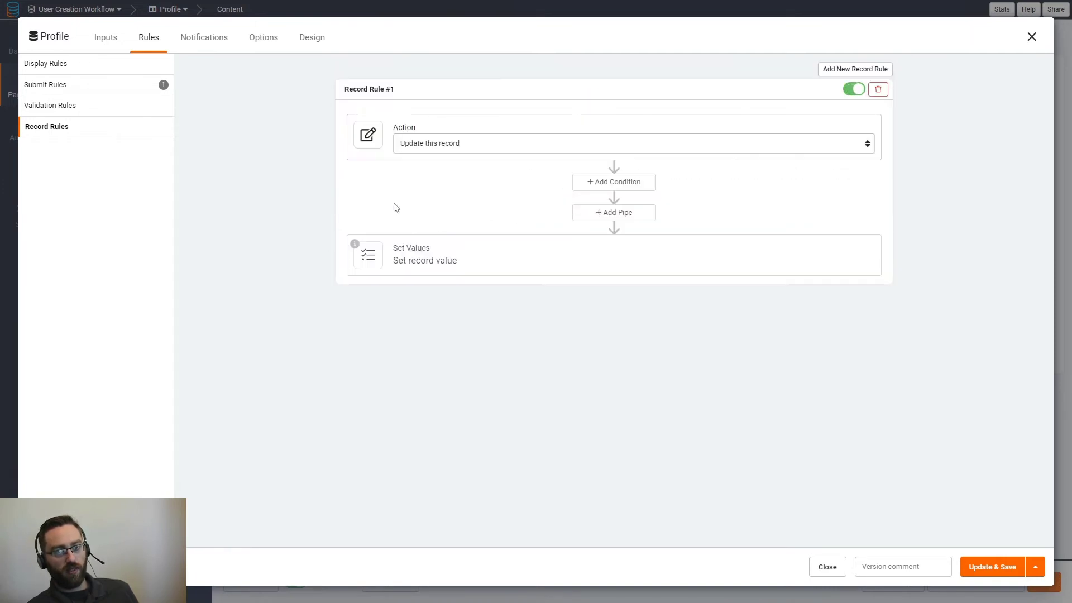
pyautogui.click(382, 311)
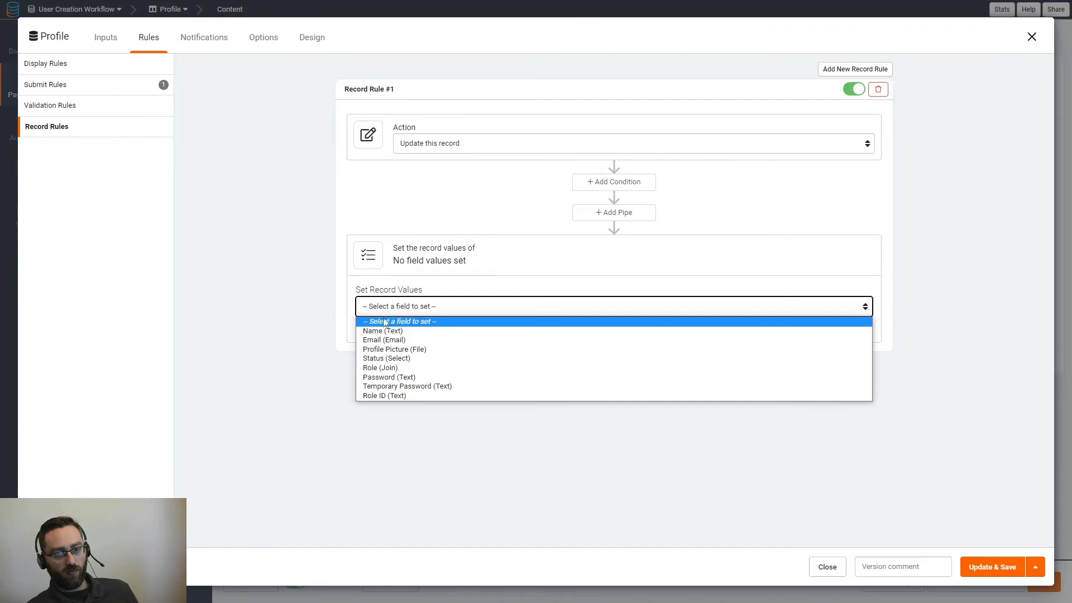
pyautogui.click(373, 370)
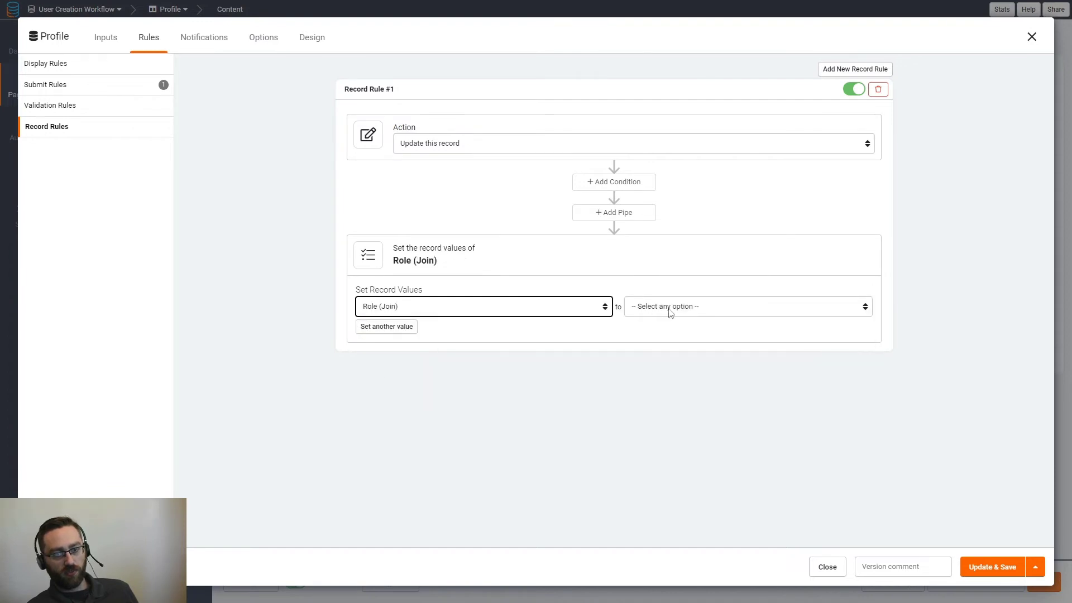
# Source Role's value from the Role ID (Text) form value, then go back to the form's inputs.
pyautogui.click(657, 308)
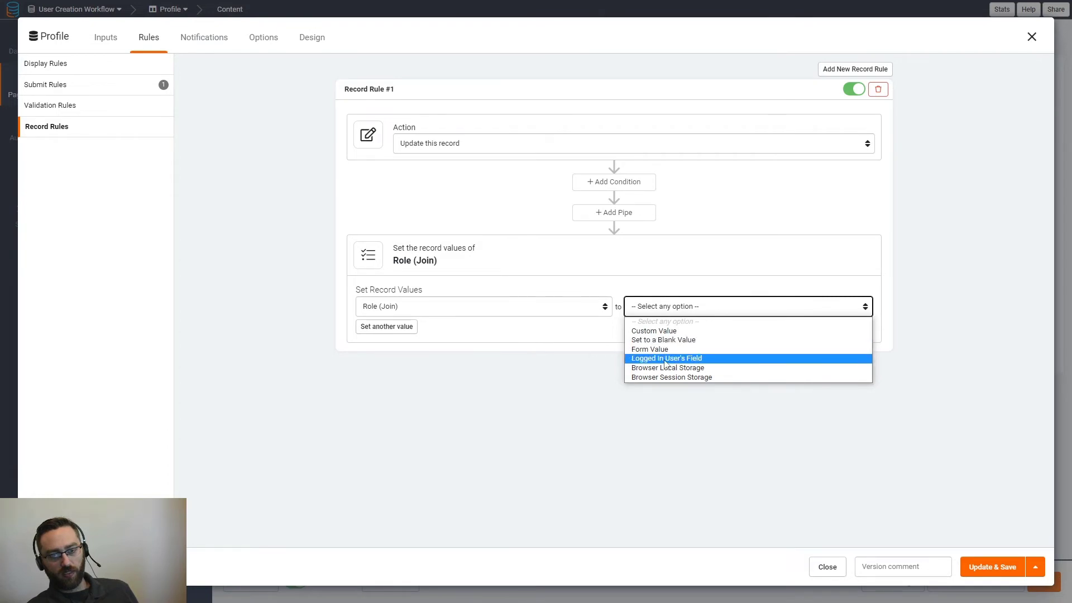
pyautogui.click(665, 358)
pyautogui.click(777, 306)
pyautogui.click(775, 306)
pyautogui.click(657, 310)
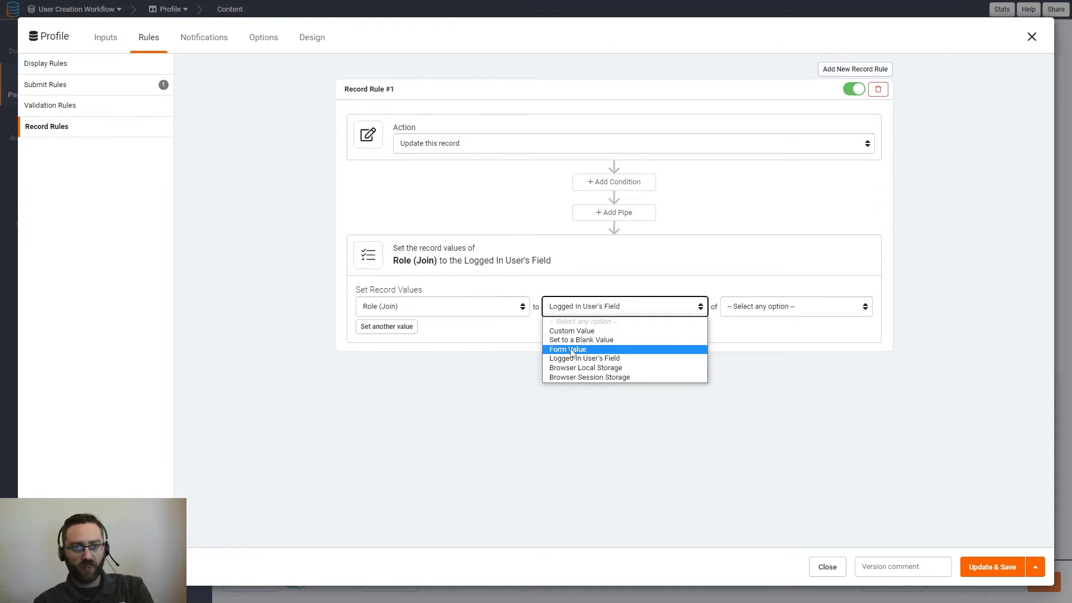
pyautogui.click(569, 350)
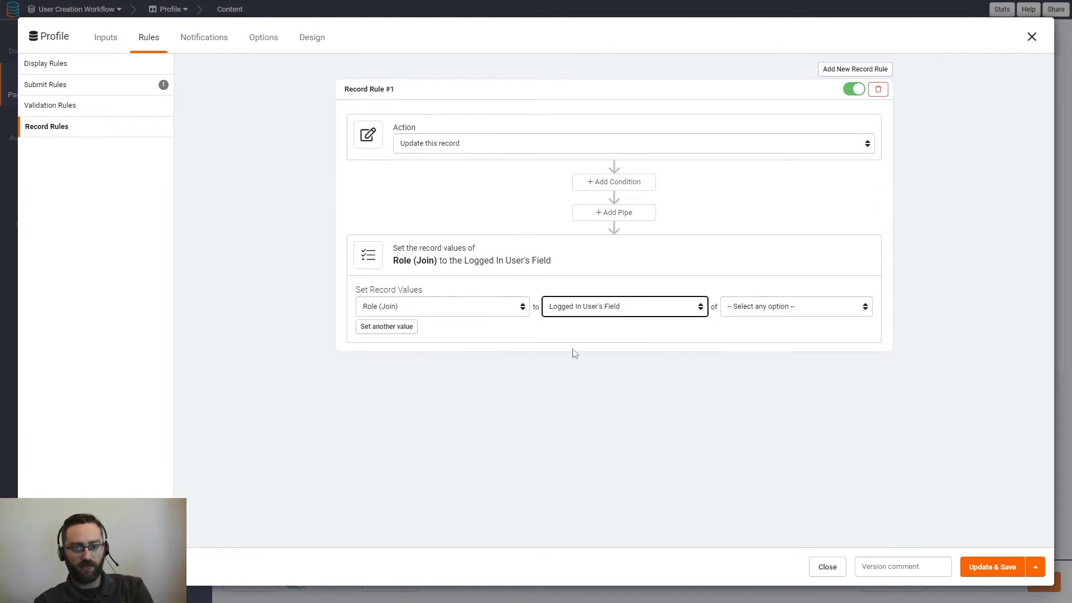
pyautogui.click(725, 308)
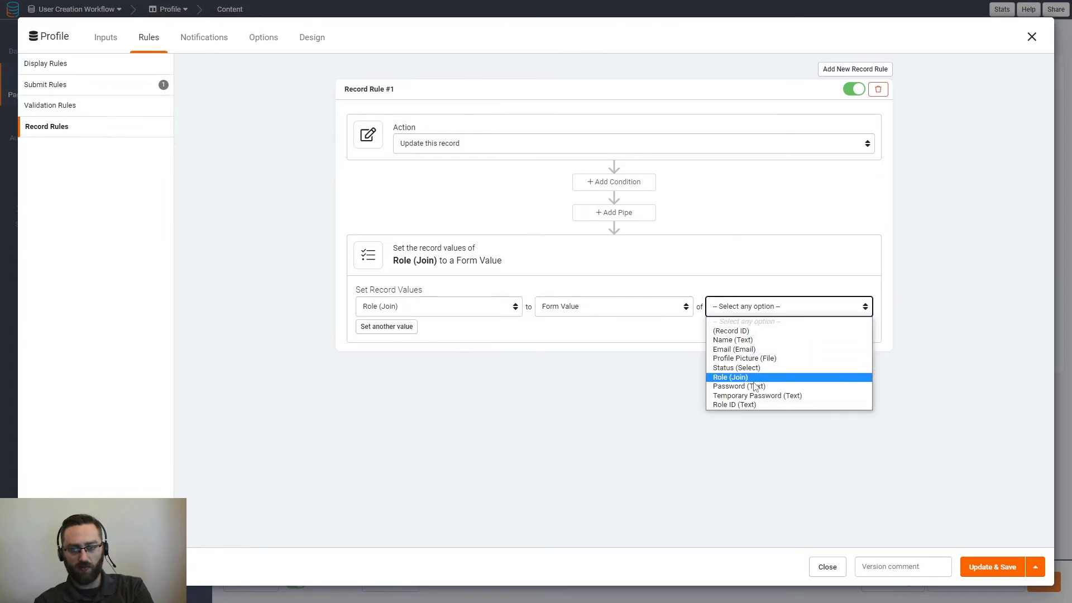
pyautogui.click(721, 406)
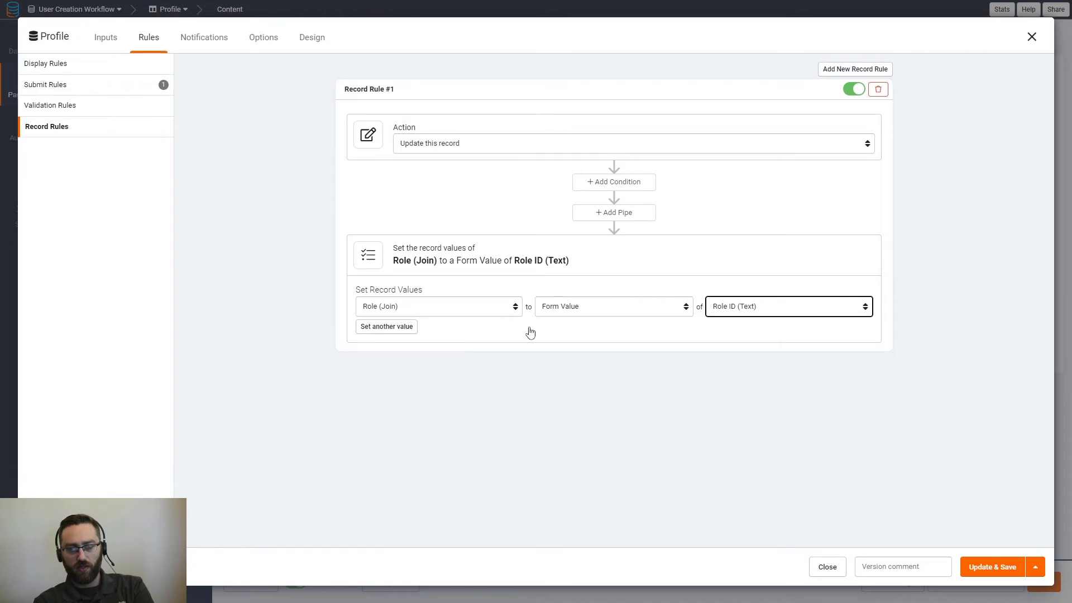
pyautogui.click(109, 40)
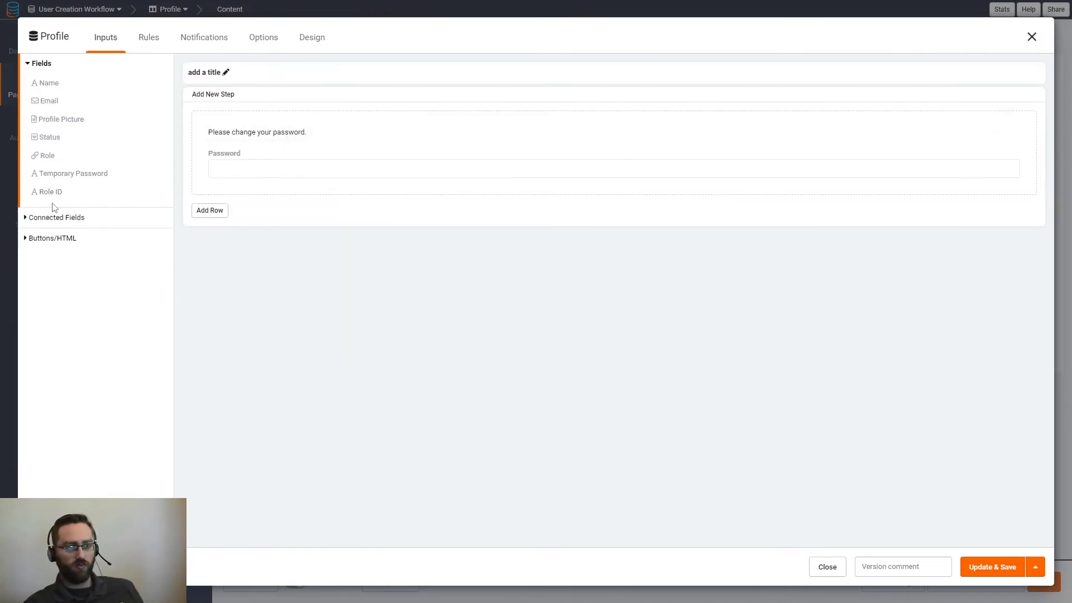
# Add Role ID, Name and Email to the form, ordered Name, Email, Role ID above Password.
pyautogui.moveTo(995, 202); pyautogui.dragTo(993, 147)
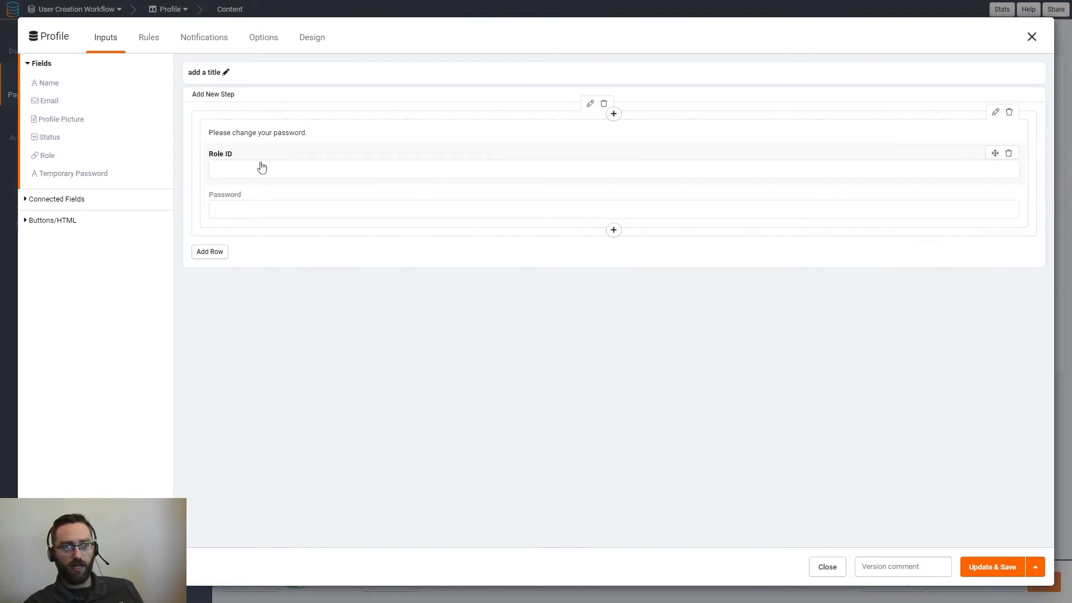
pyautogui.click(148, 37)
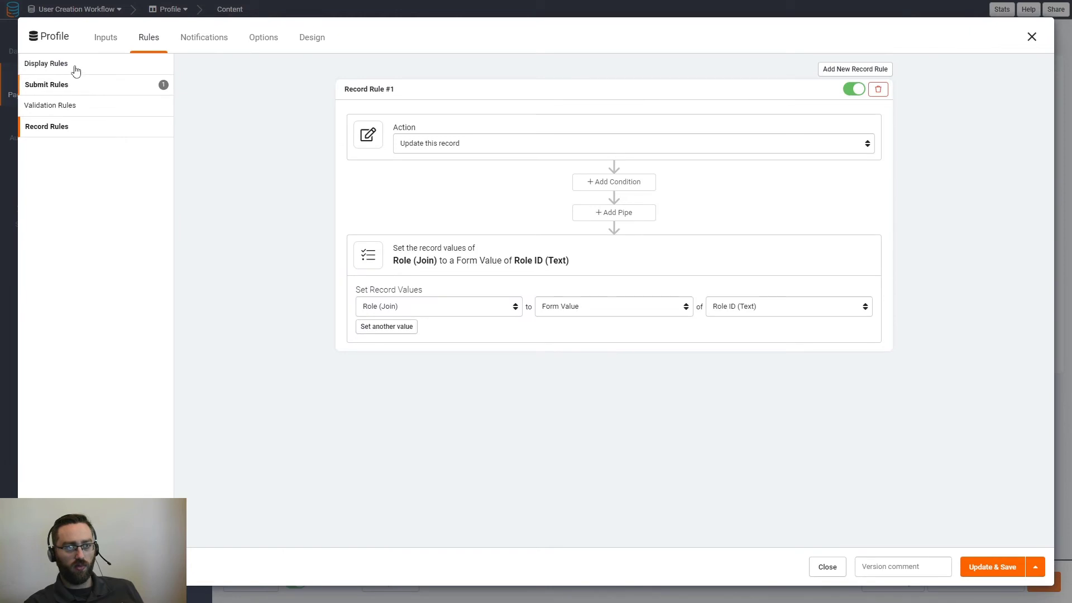
pyautogui.click(110, 49)
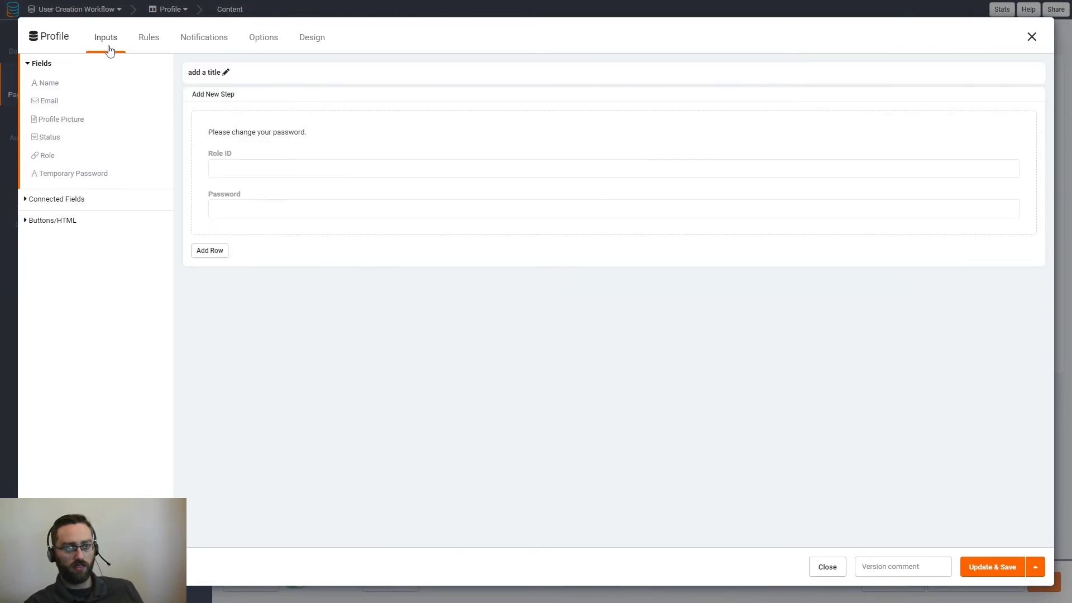
pyautogui.click(50, 85)
pyautogui.click(52, 85)
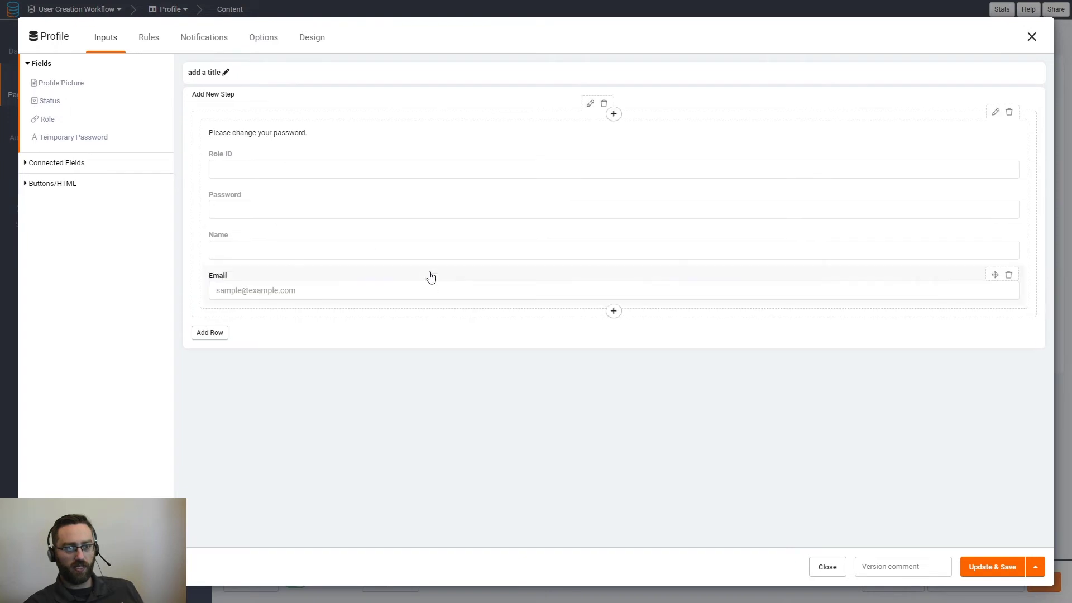
pyautogui.moveTo(408, 253); pyautogui.dragTo(385, 163)
pyautogui.moveTo(277, 276); pyautogui.dragTo(281, 192)
# Switch on Disabled/Read-Only for the Name and Email fields and update each.
pyautogui.click(253, 158)
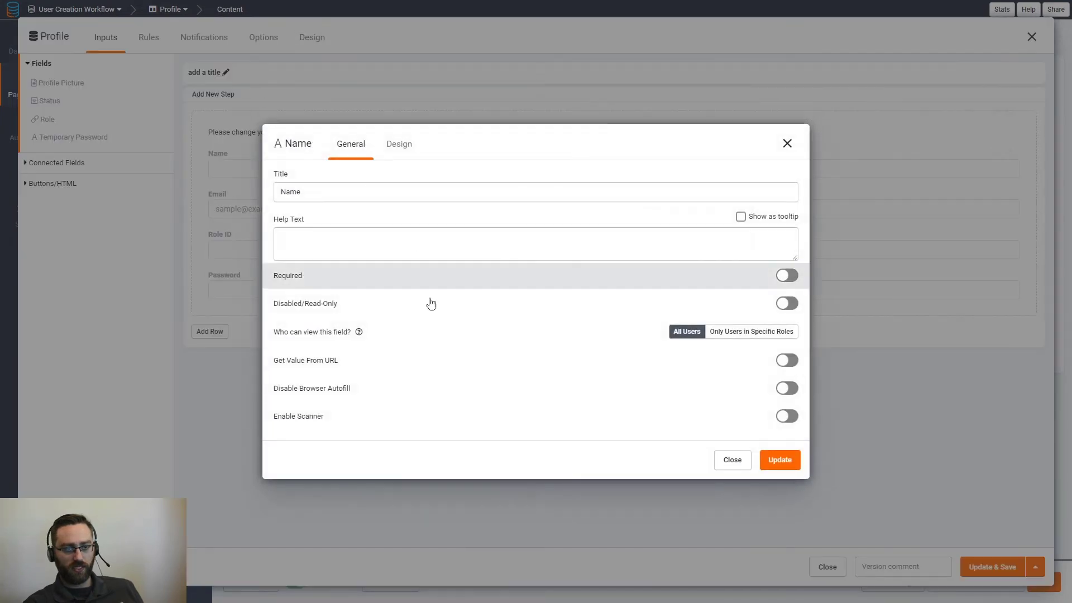
pyautogui.click(787, 303)
pyautogui.click(780, 460)
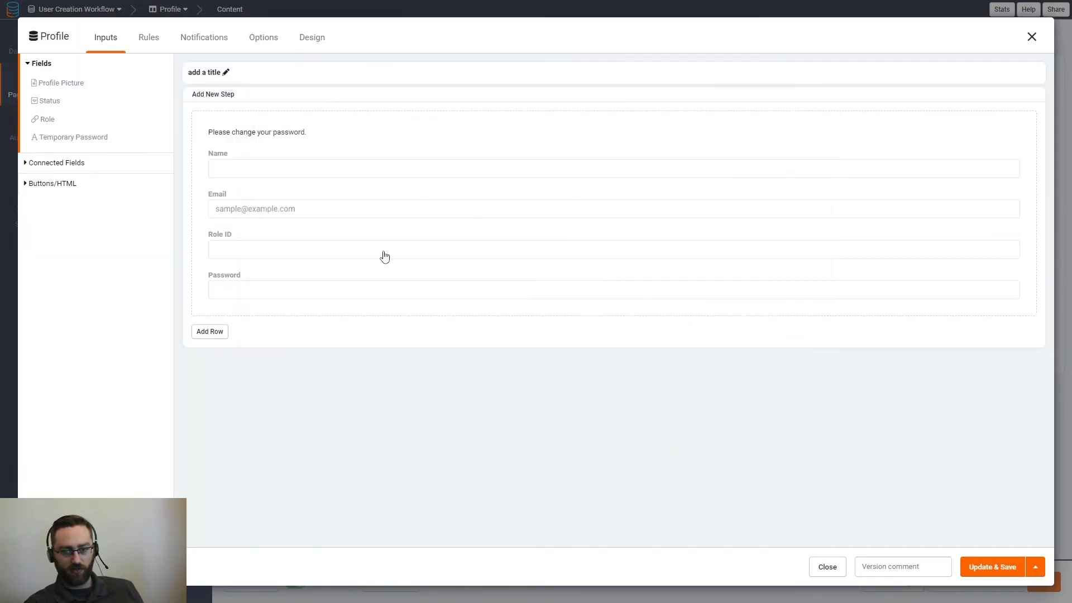
pyautogui.click(242, 206)
pyautogui.click(787, 303)
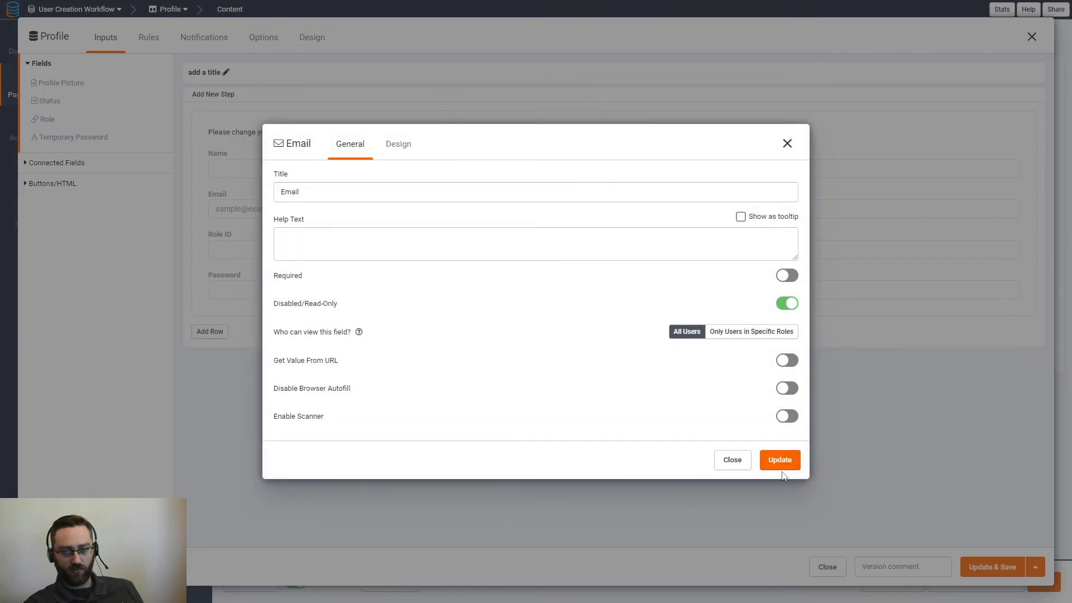
pyautogui.click(779, 461)
# Create a new display rule with the condition Email is not blank.
pyautogui.click(150, 38)
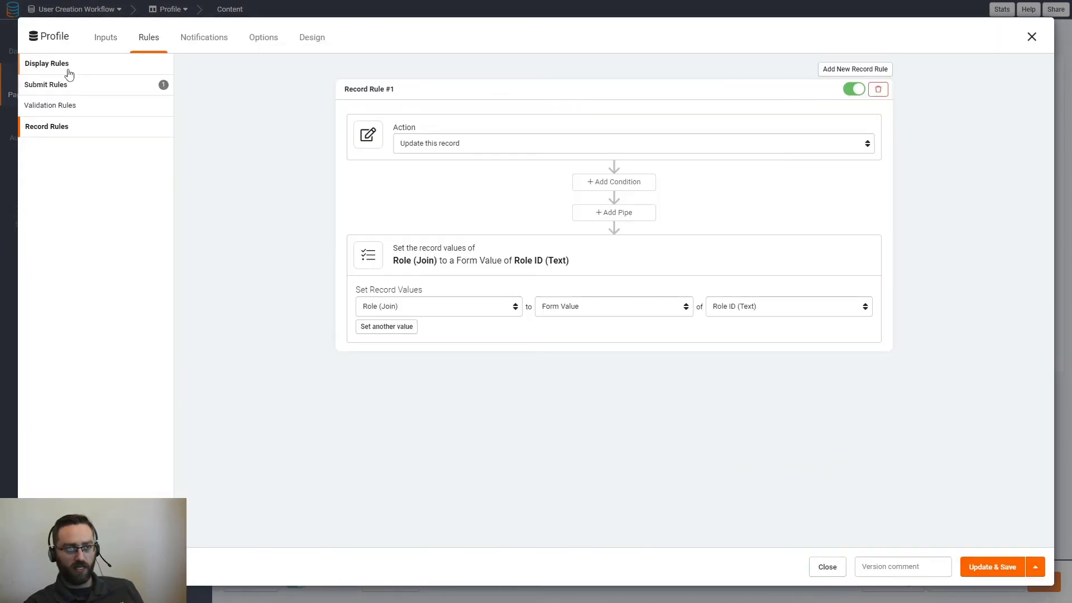
pyautogui.click(66, 69)
pyautogui.click(646, 205)
pyautogui.click(429, 127)
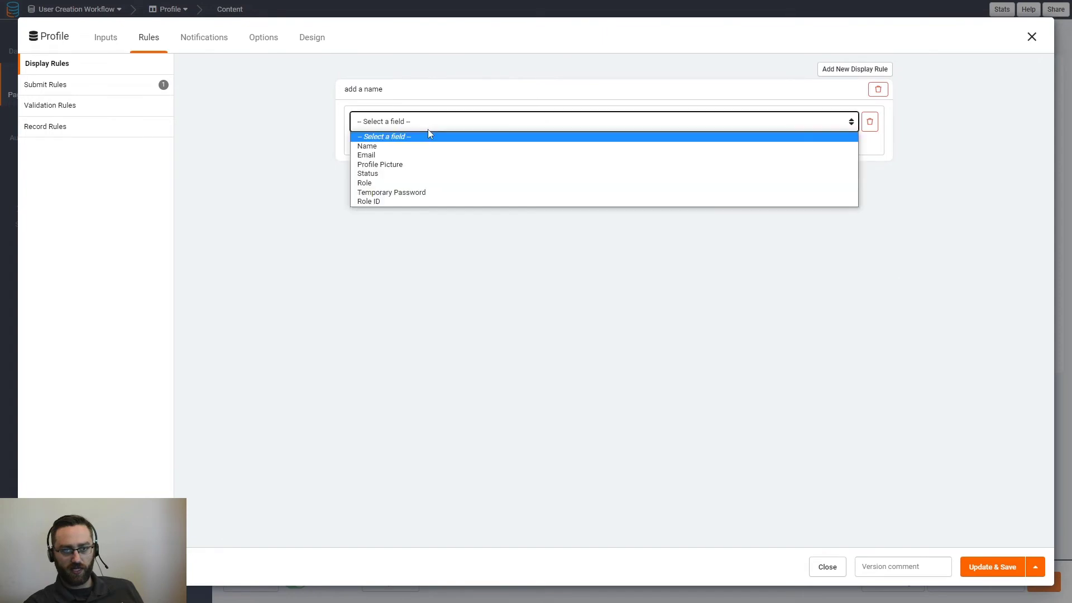
pyautogui.click(403, 156)
pyautogui.click(734, 127)
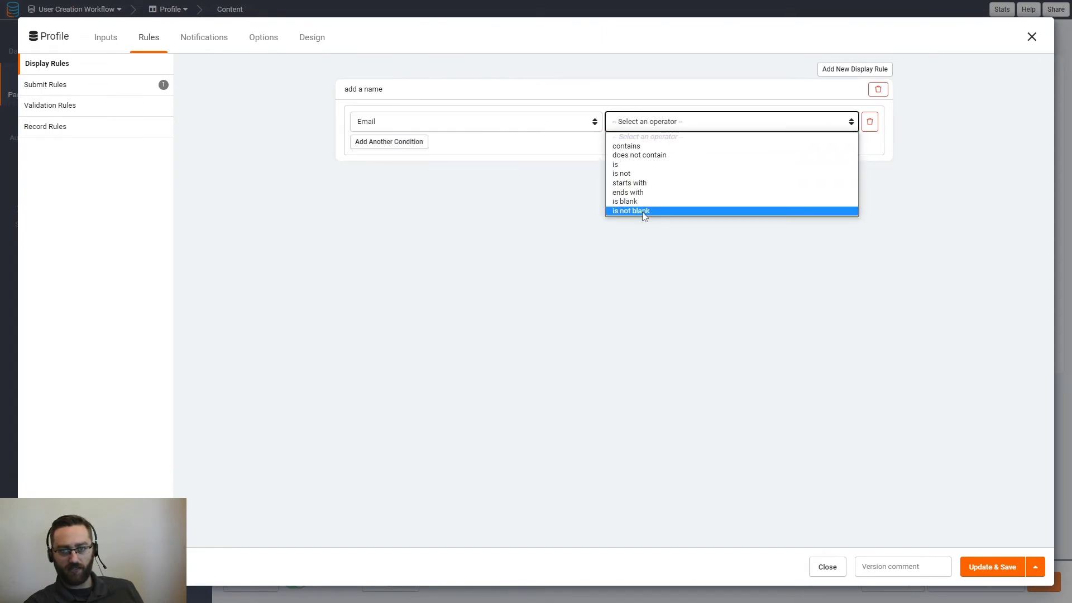
pyautogui.click(642, 211)
# Make the rule hide Role ID, otherwise do nothing, and return to the form's inputs.
pyautogui.click(365, 200)
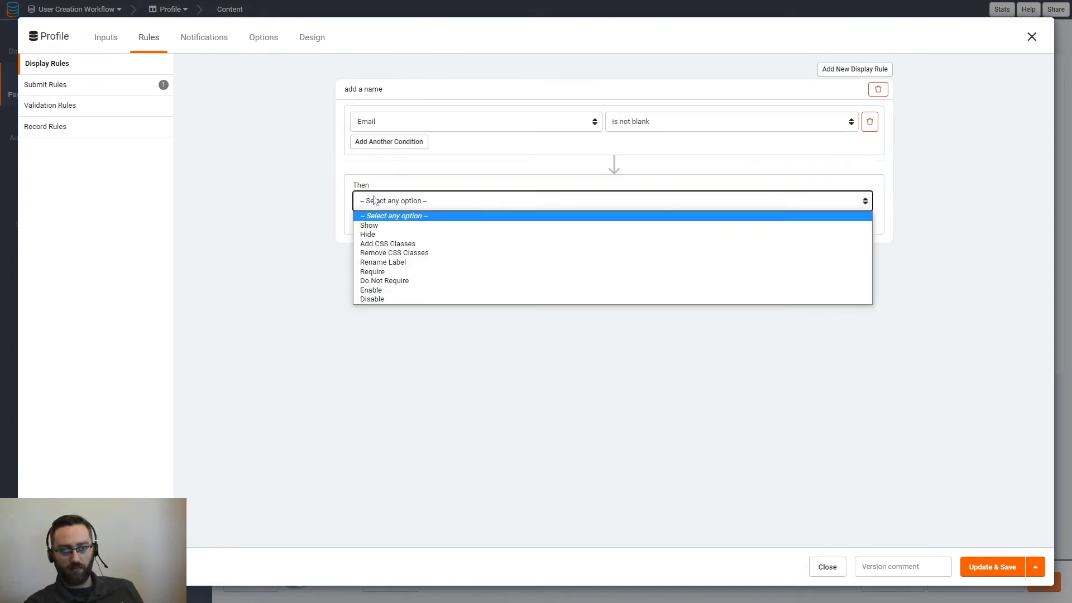
pyautogui.press('Escape')
pyautogui.click(388, 239)
pyautogui.click(692, 202)
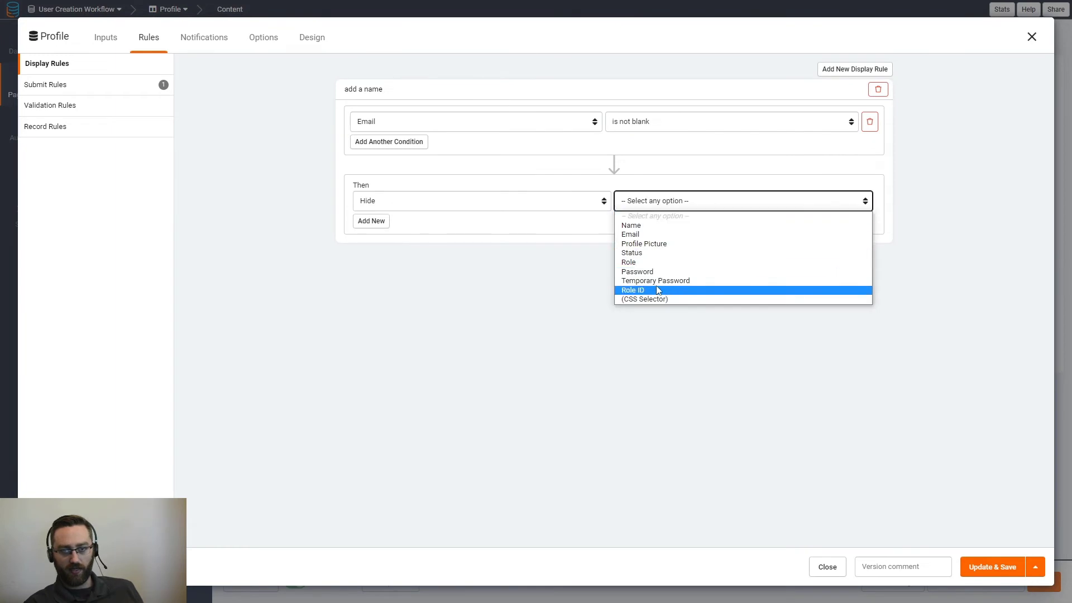
pyautogui.click(656, 291)
pyautogui.click(758, 205)
pyautogui.press('Escape')
pyautogui.click(754, 236)
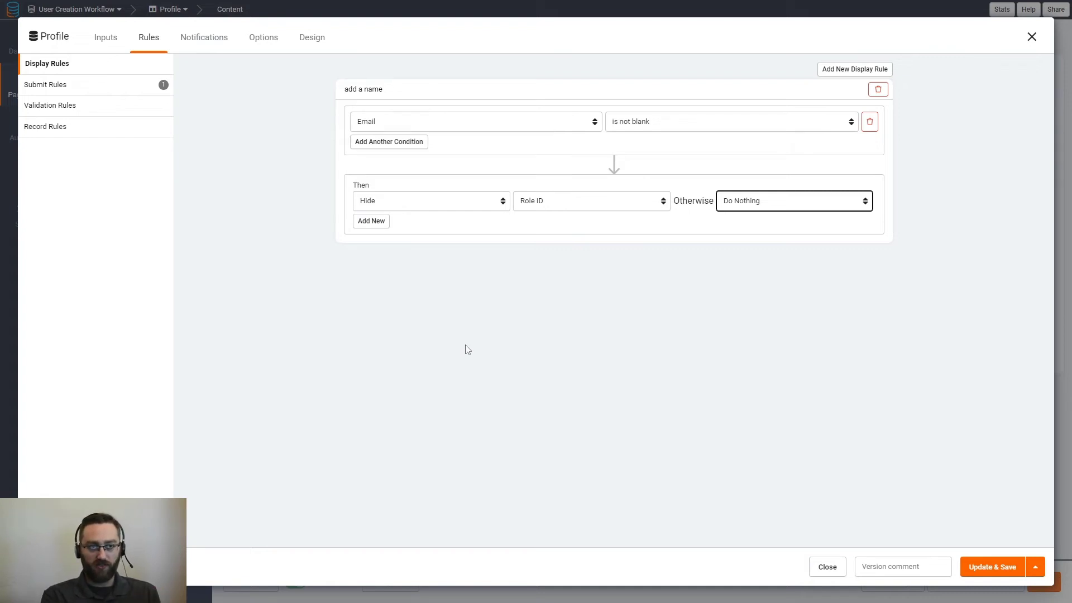
pyautogui.click(105, 38)
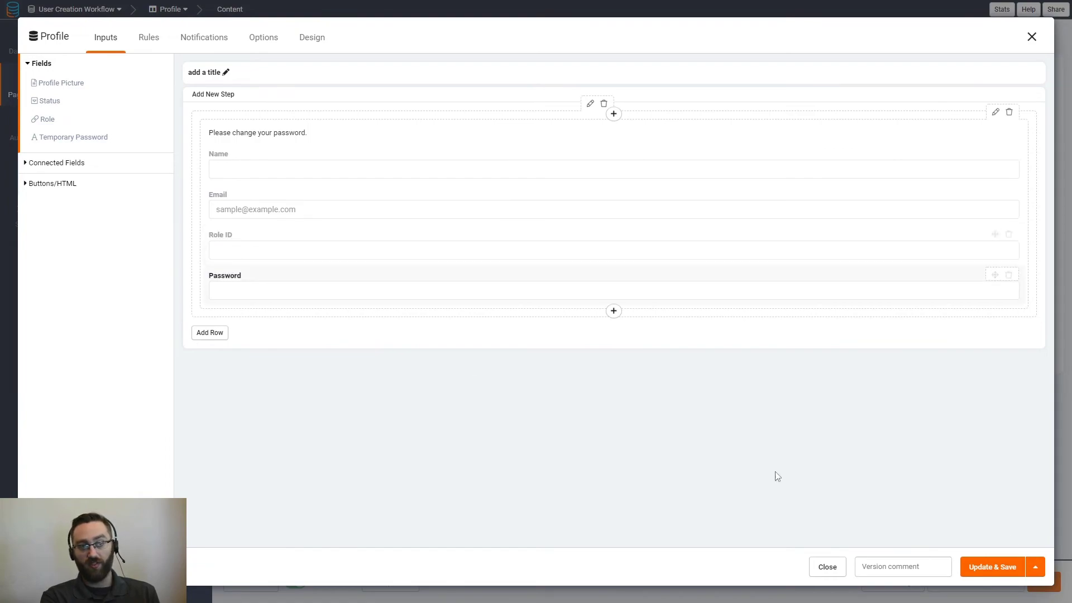
pyautogui.click(969, 566)
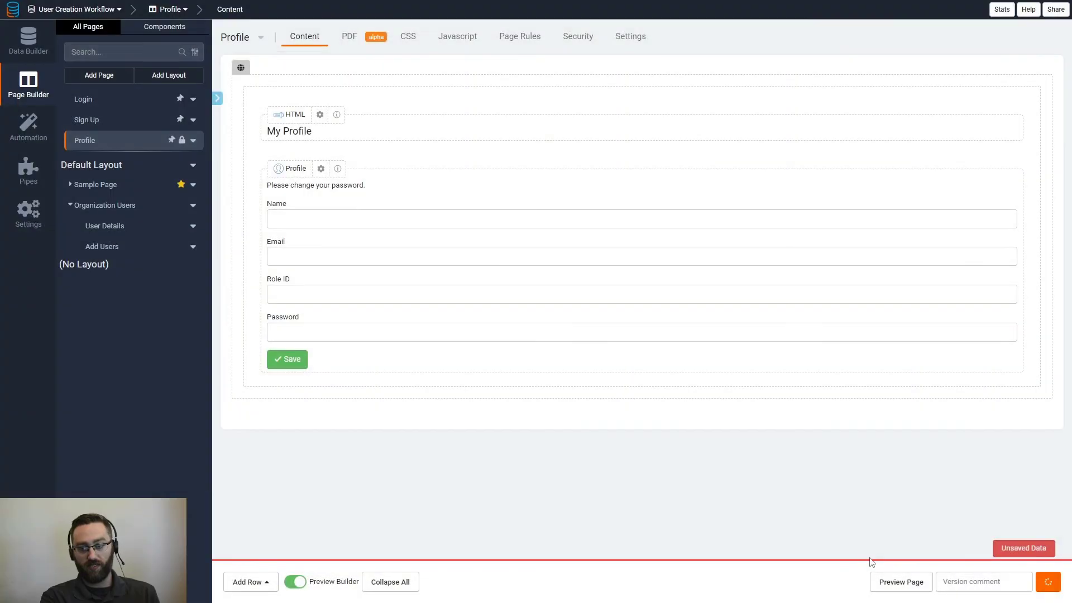
pyautogui.click(880, 585)
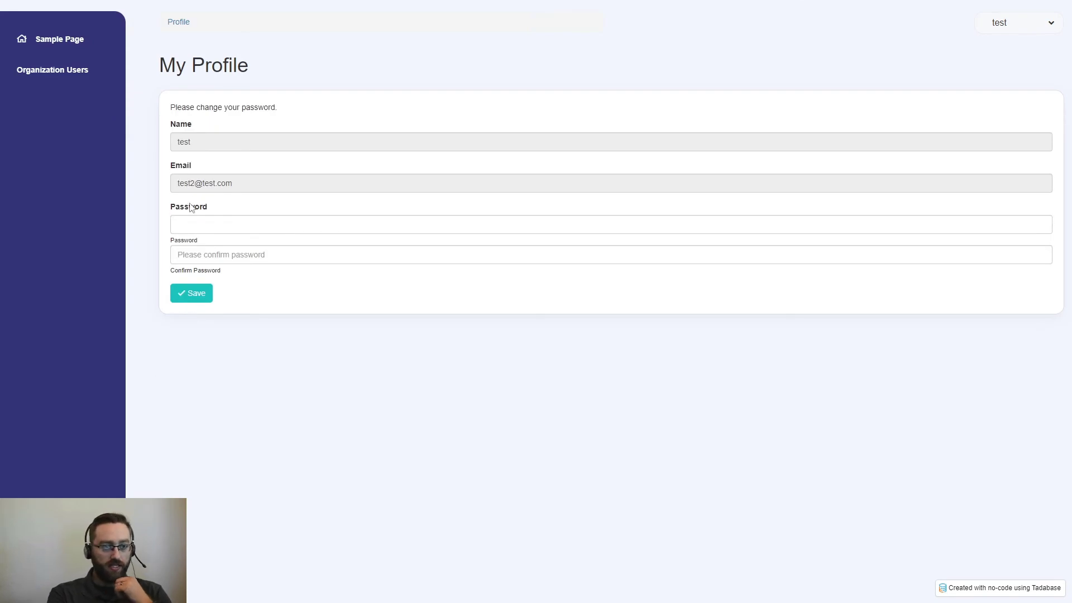
pyautogui.click(176, 222)
pyautogui.click(268, 256)
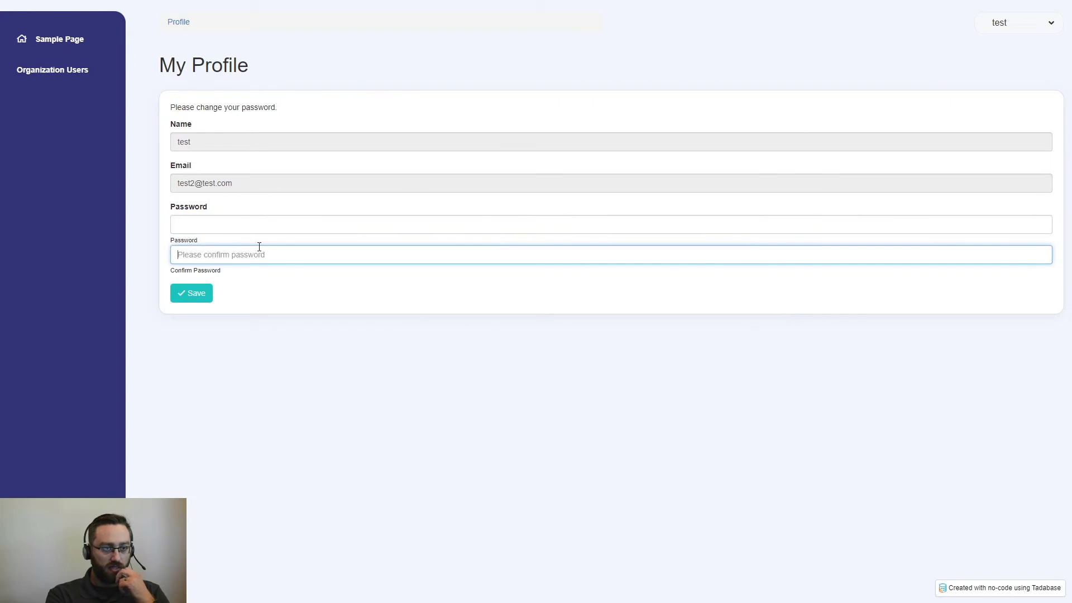
pyautogui.click(216, 221)
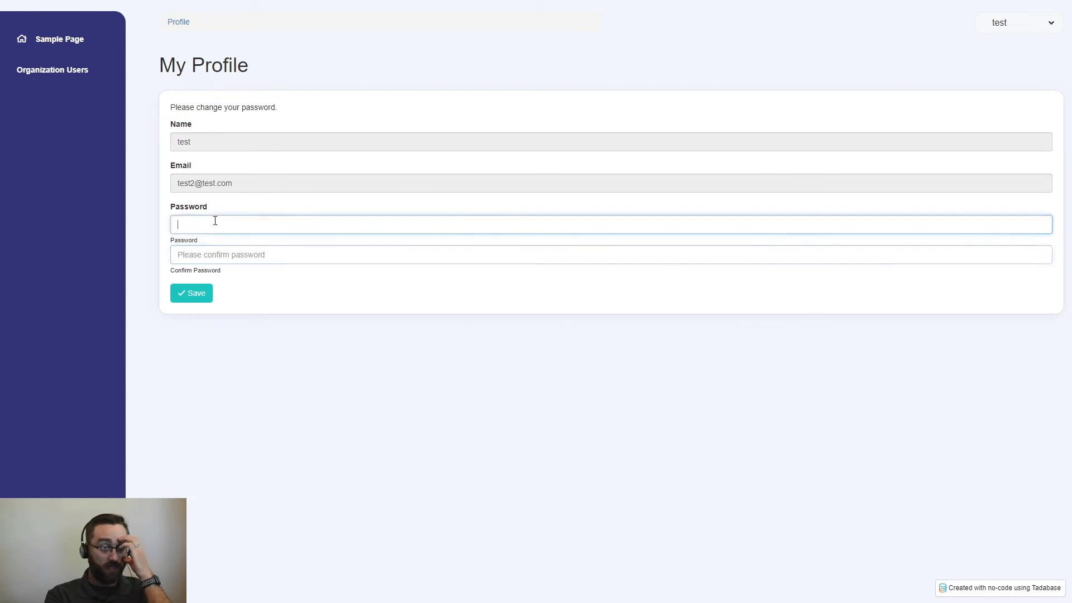
pyautogui.click(204, 257)
pyautogui.write('test')
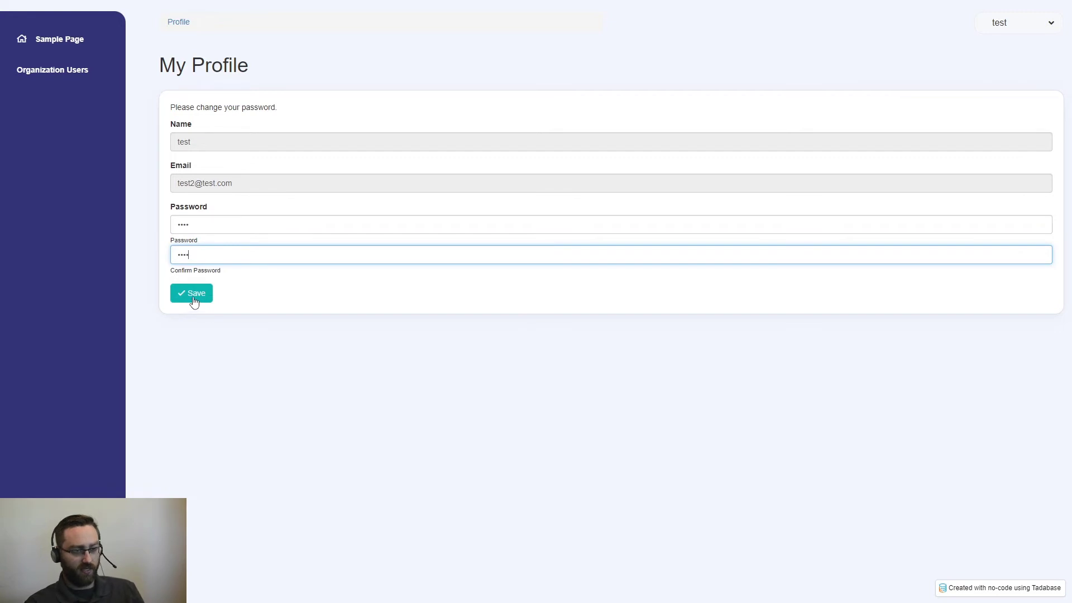
# Submit the password, reload after the error, and return to the app builder.
pyautogui.click(190, 295)
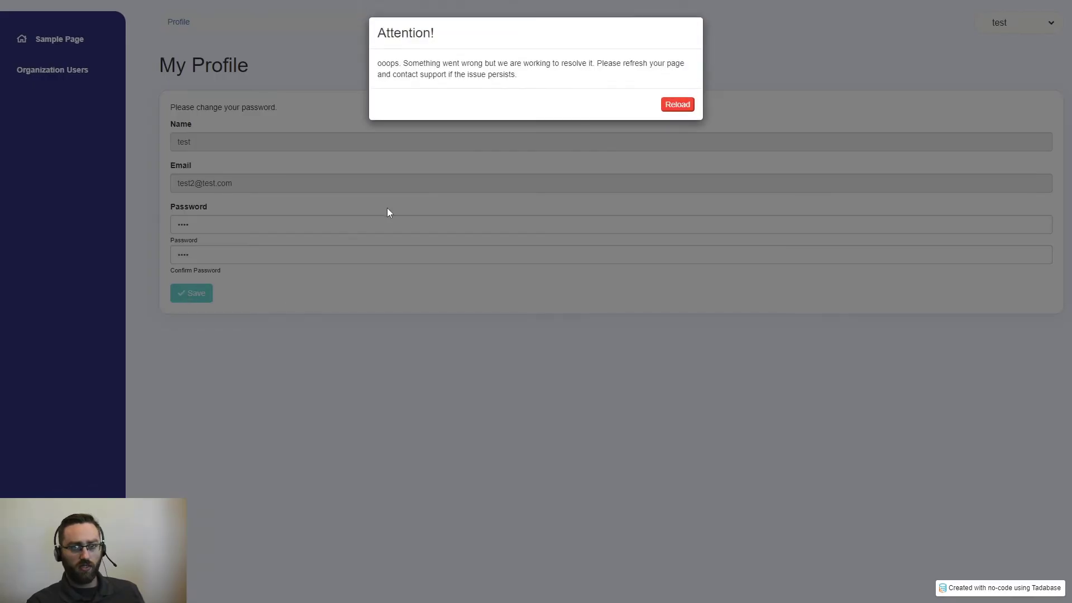
pyautogui.click(683, 107)
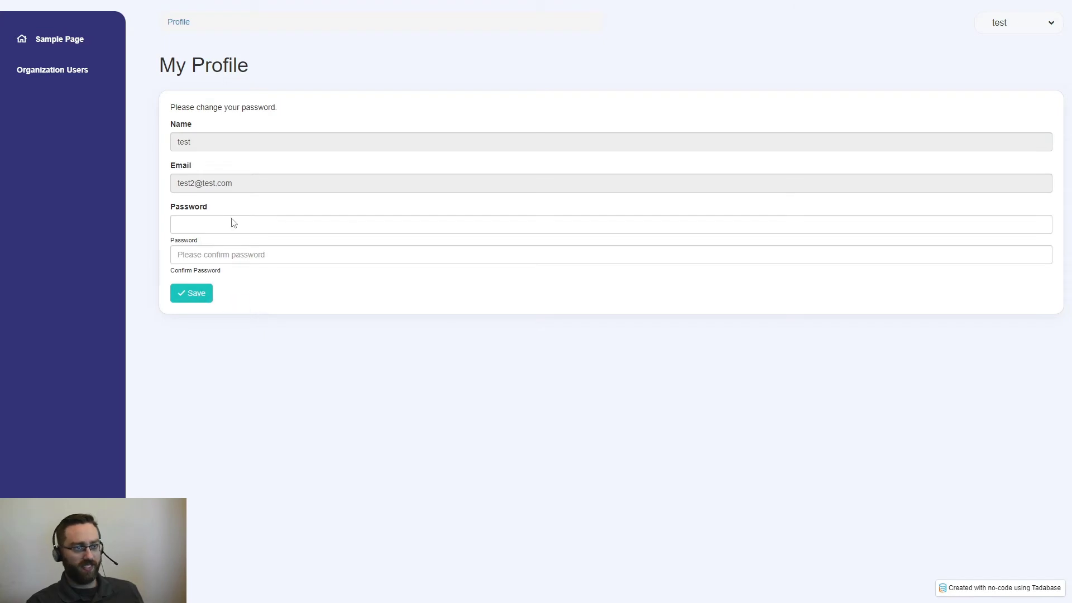
pyautogui.hotkey('ctrl', 'shift', 'Tab')
# Check the first user's role in the Users table, then reopen the Profile page.
pyautogui.click(37, 54)
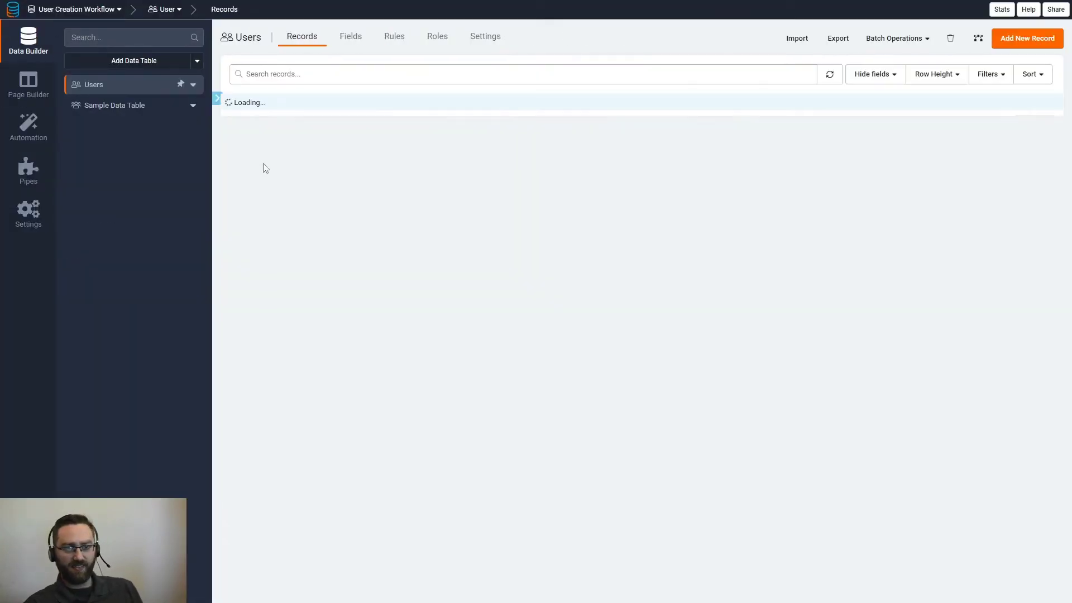
pyautogui.click(633, 130)
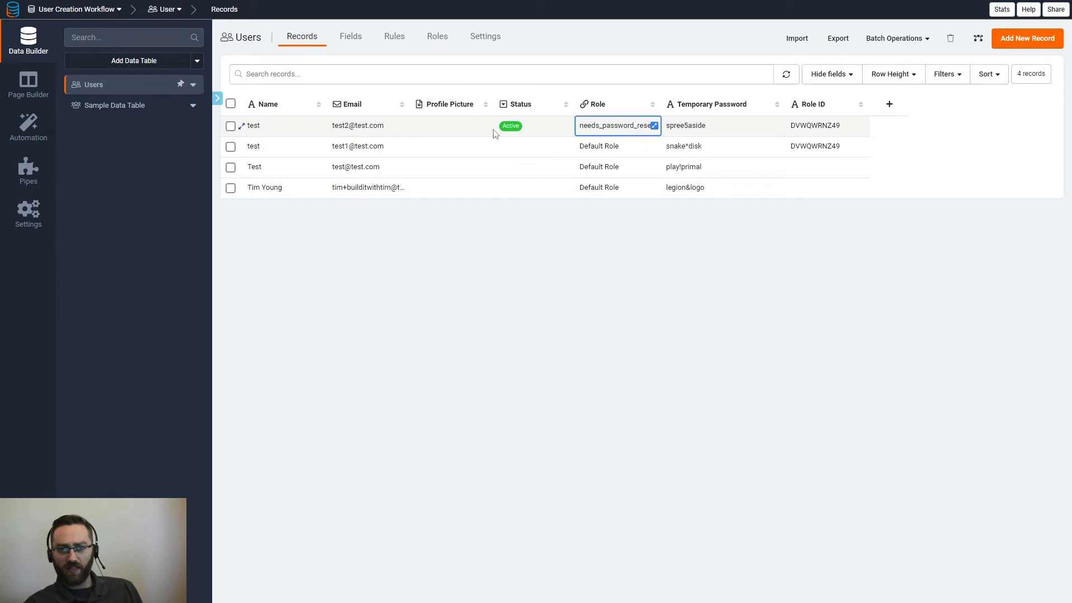
pyautogui.click(28, 88)
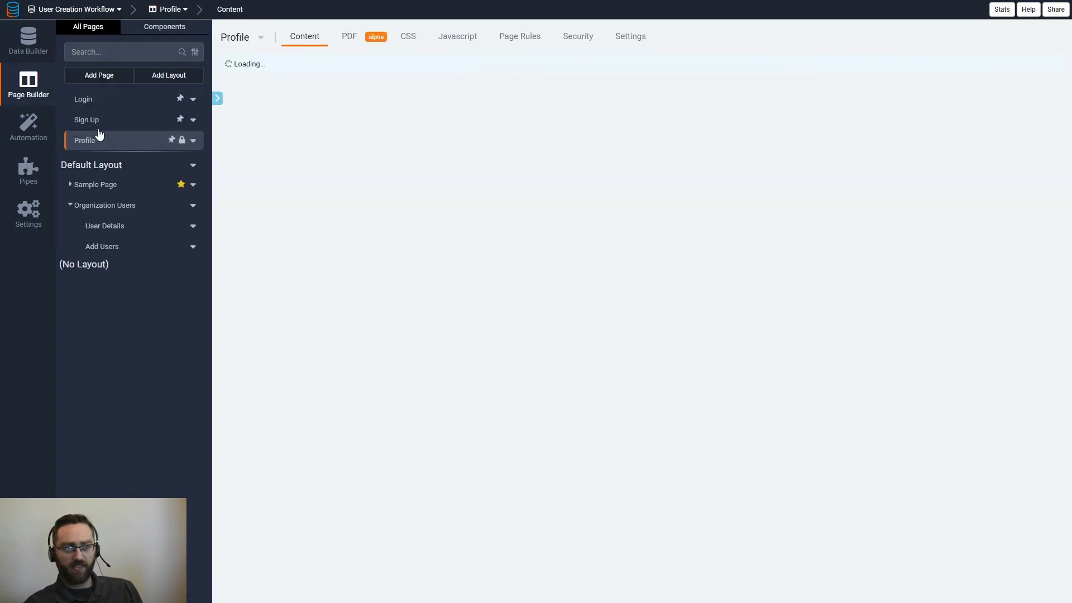
pyautogui.click(103, 106)
pyautogui.click(118, 143)
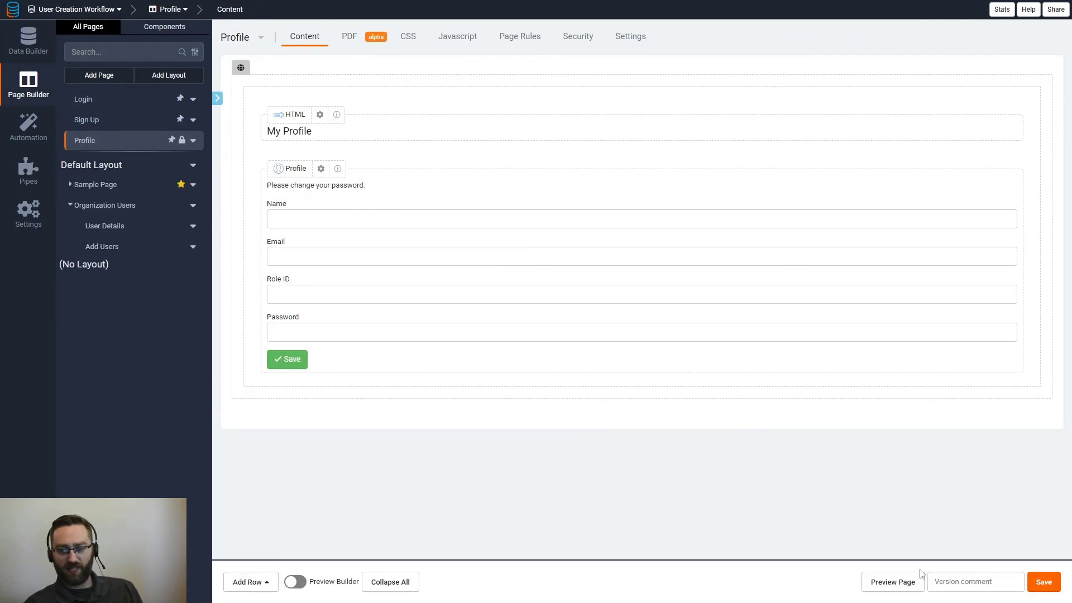
# Preview the Profile page and save the new password 'test' with its confirmation.
pyautogui.click(897, 586)
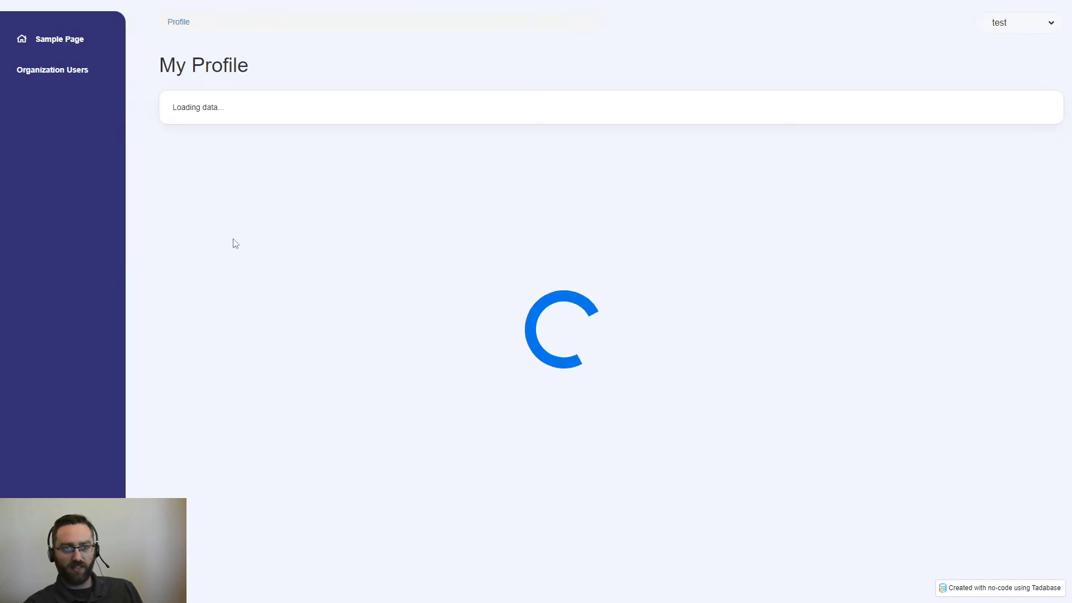
pyautogui.click(198, 227)
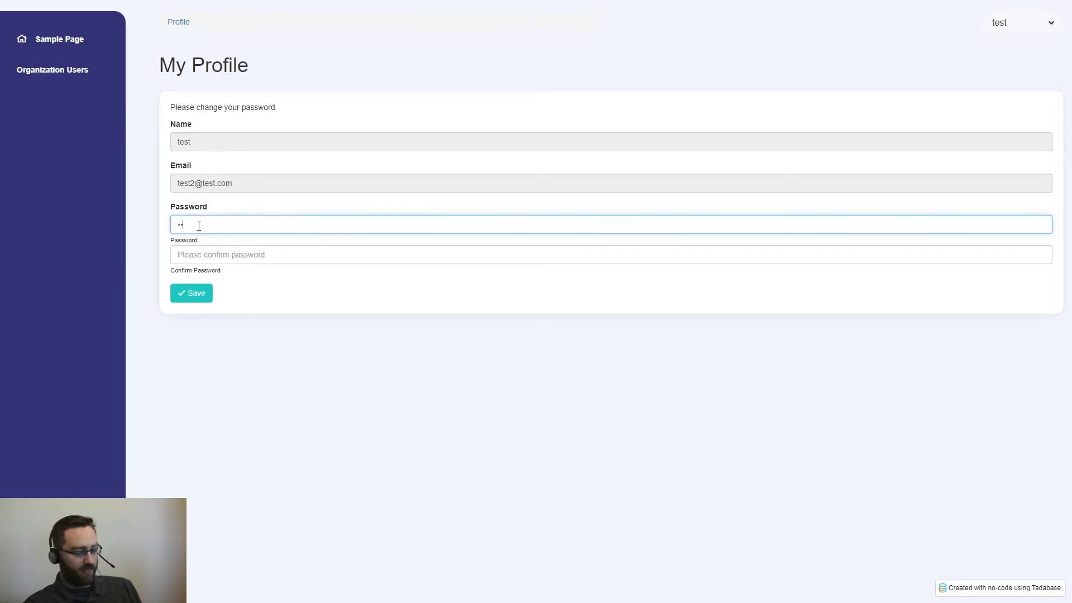
pyautogui.write('test')
pyautogui.click(229, 255)
pyautogui.write('test')
pyautogui.click(198, 293)
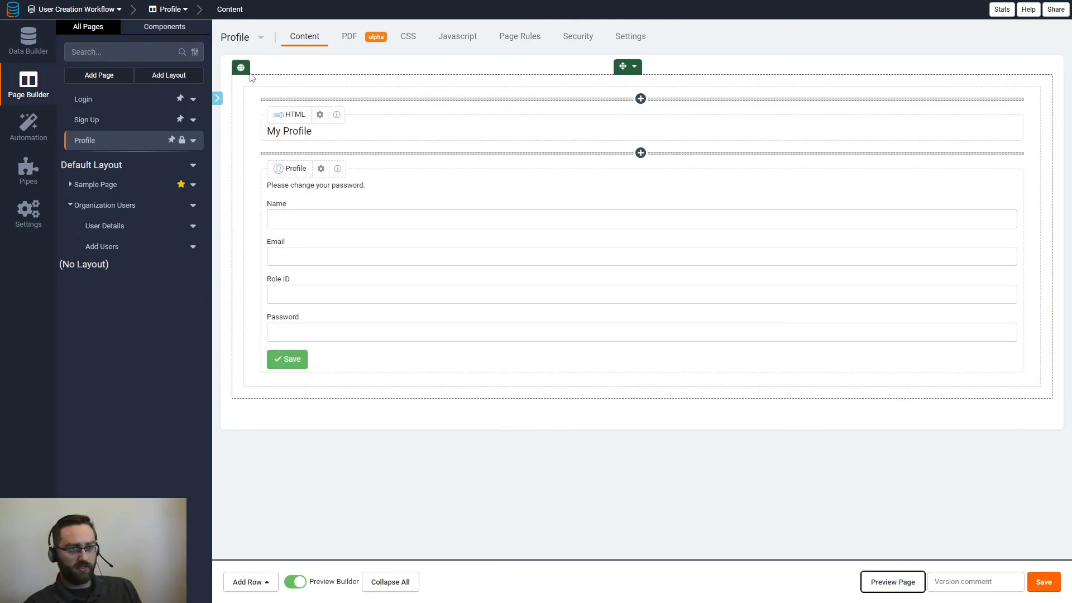
# Widen the Users Role column to read the first user's full role, then revisit the Profile form.
pyautogui.click(28, 45)
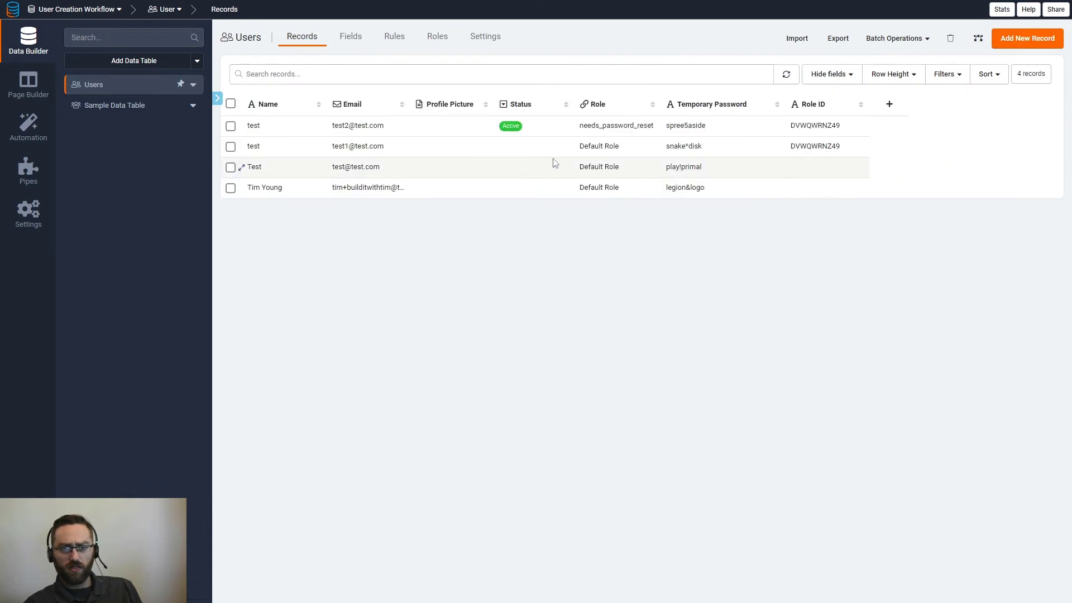
pyautogui.click(606, 126)
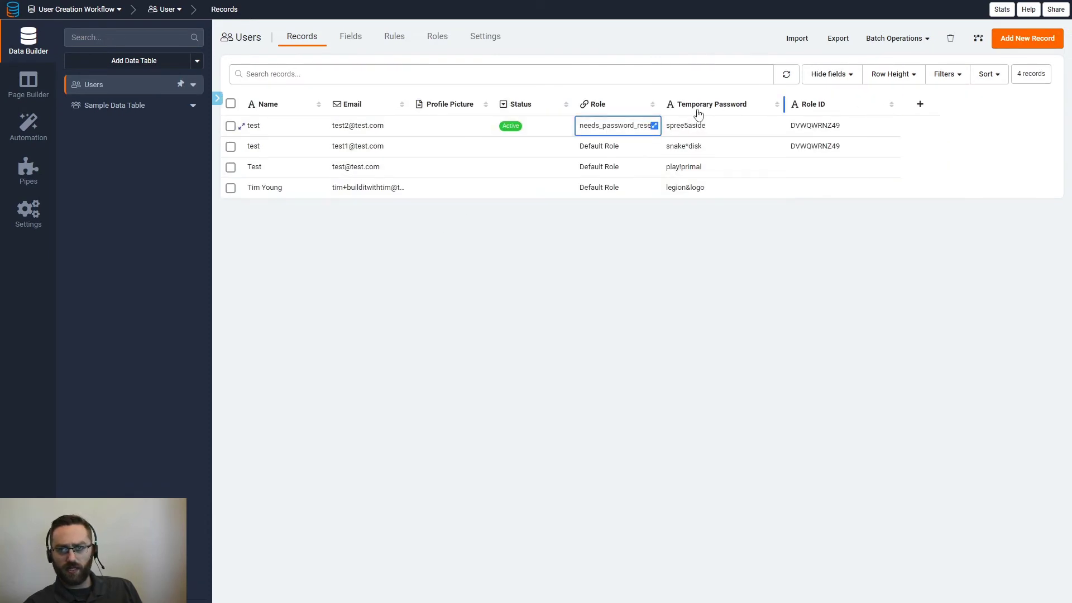
pyautogui.moveTo(660, 105); pyautogui.dragTo(700, 107)
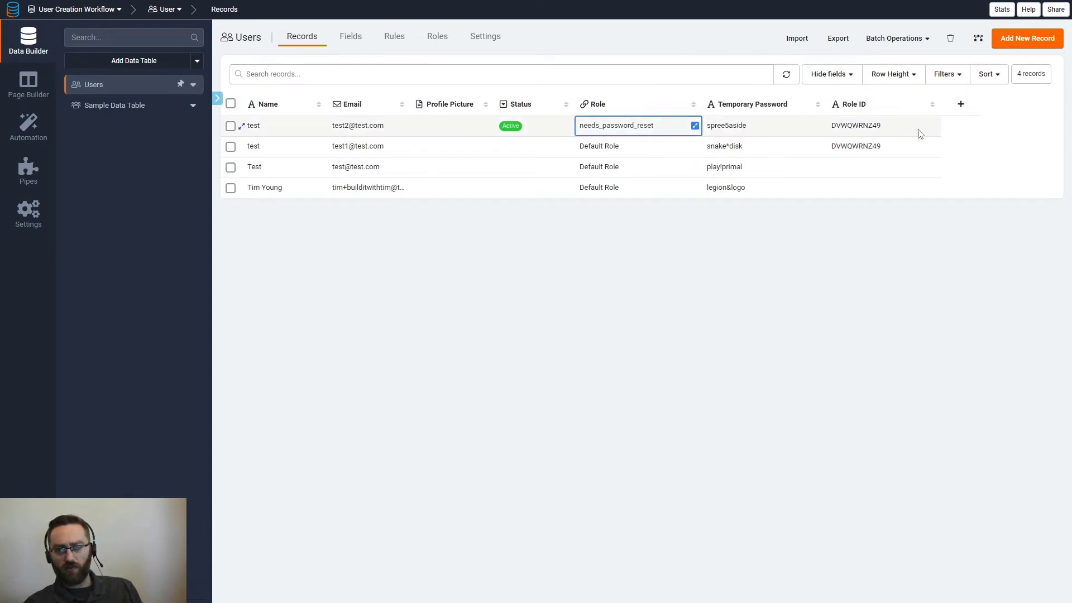
pyautogui.doubleClick(855, 125)
pyautogui.click(28, 84)
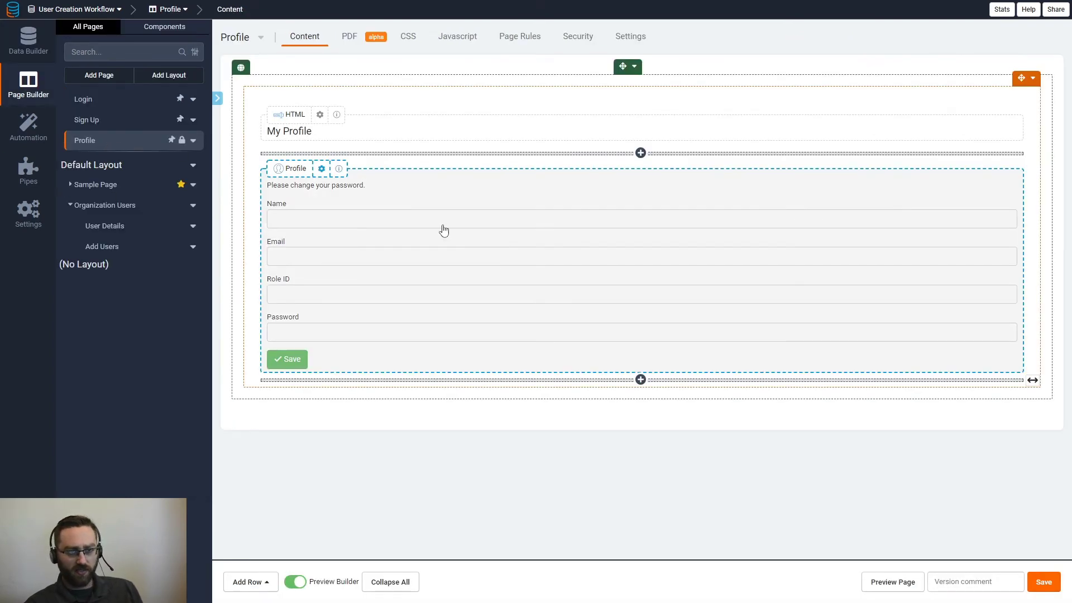
pyautogui.click(500, 243)
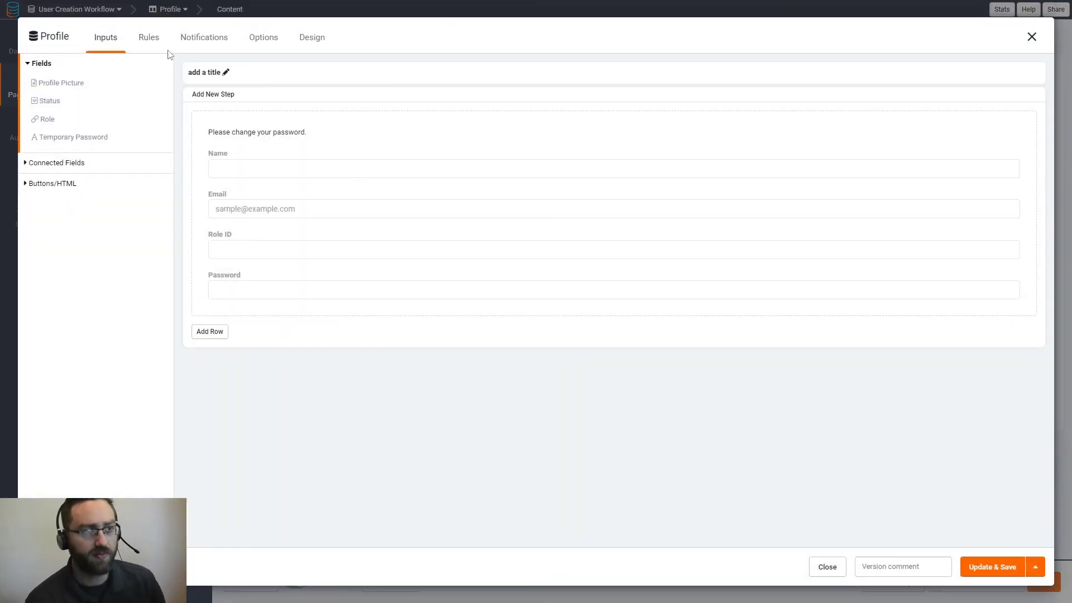
# Inspect Record Rule #1's Form Value source and Role ID field, then close the form settings.
pyautogui.click(148, 36)
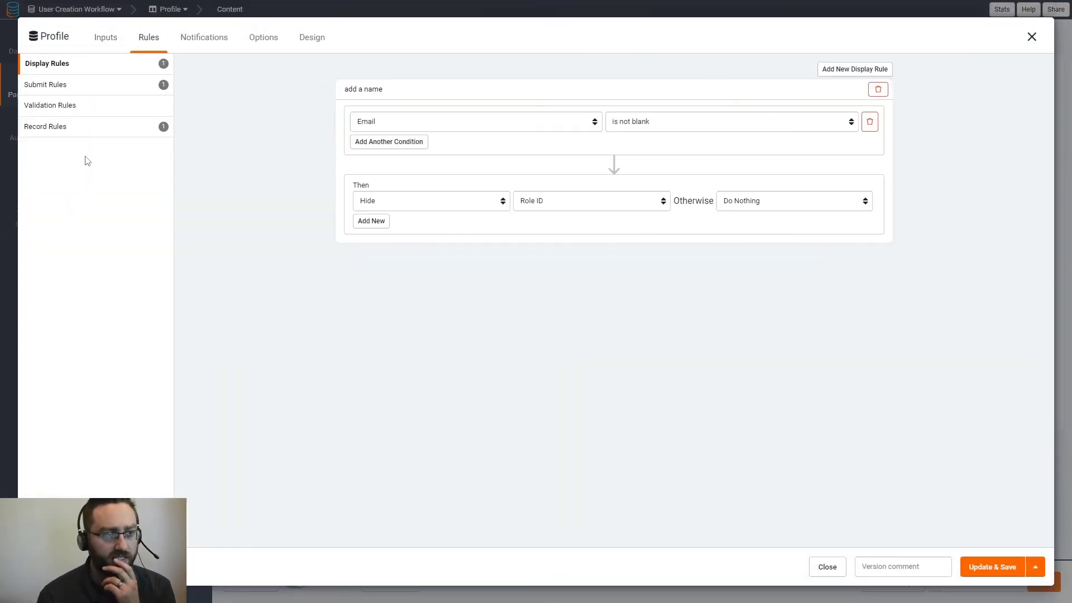
pyautogui.click(85, 132)
pyautogui.click(523, 246)
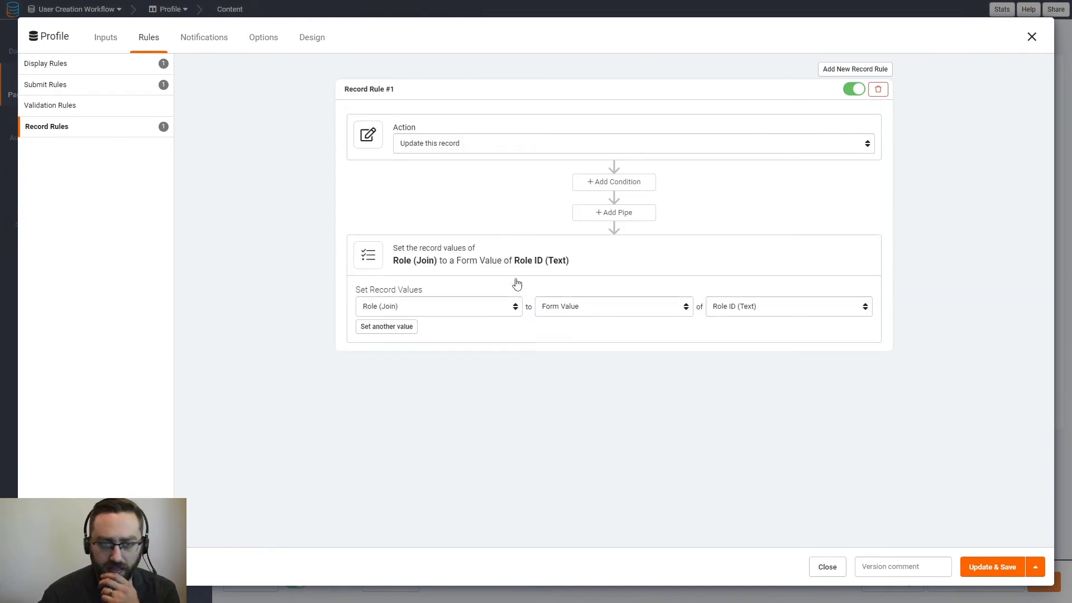
pyautogui.click(572, 309)
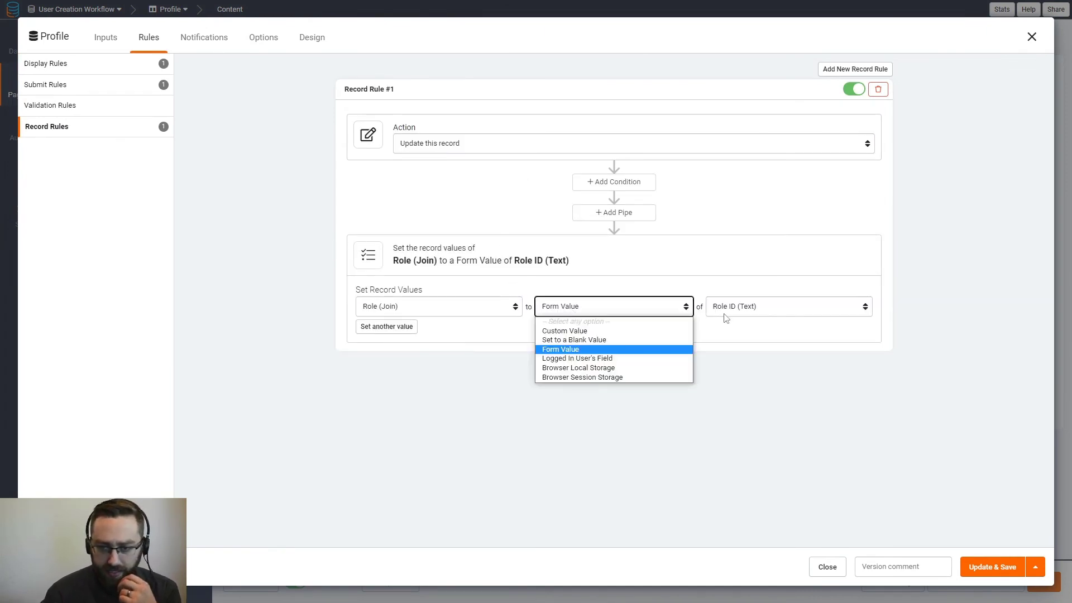
pyautogui.click(745, 311)
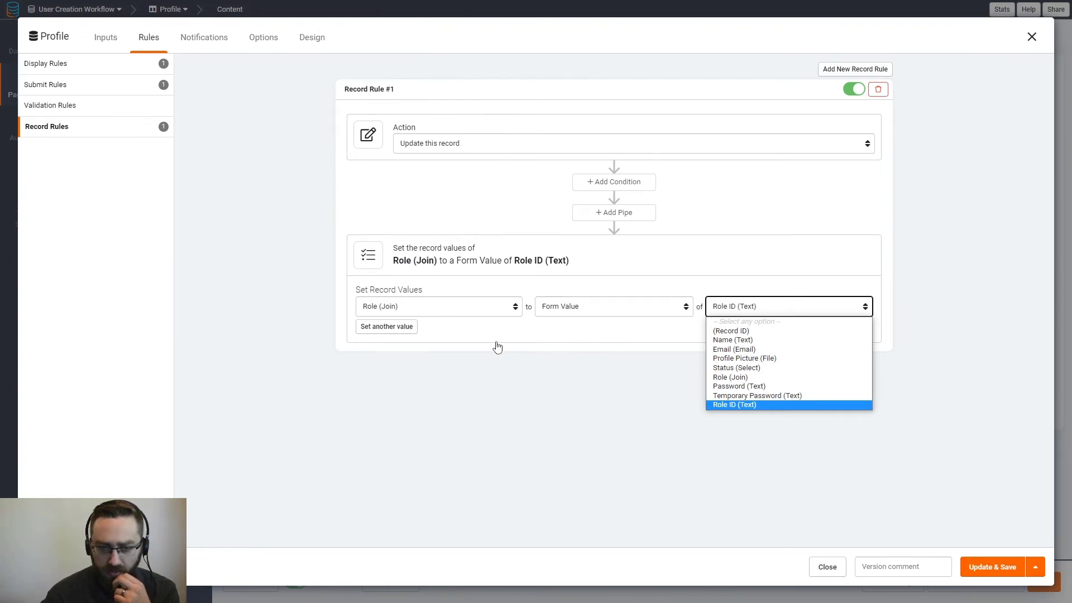
pyautogui.click(953, 334)
pyautogui.click(1030, 41)
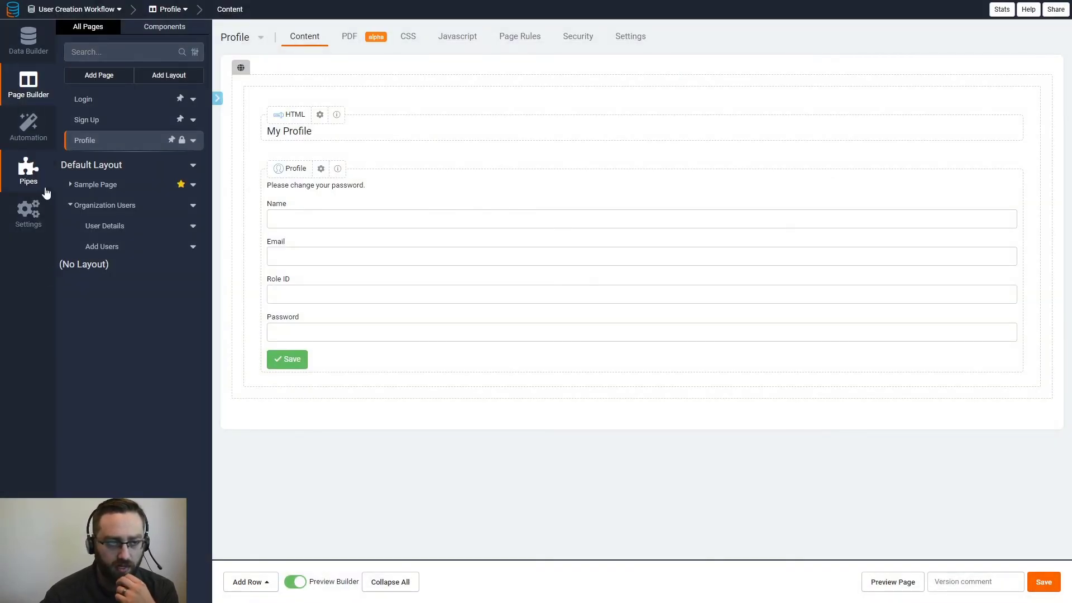
pyautogui.click(46, 189)
# Expand the pipe's Update Existing Record call and examine tableId and recordId in its URL.
pyautogui.click(447, 41)
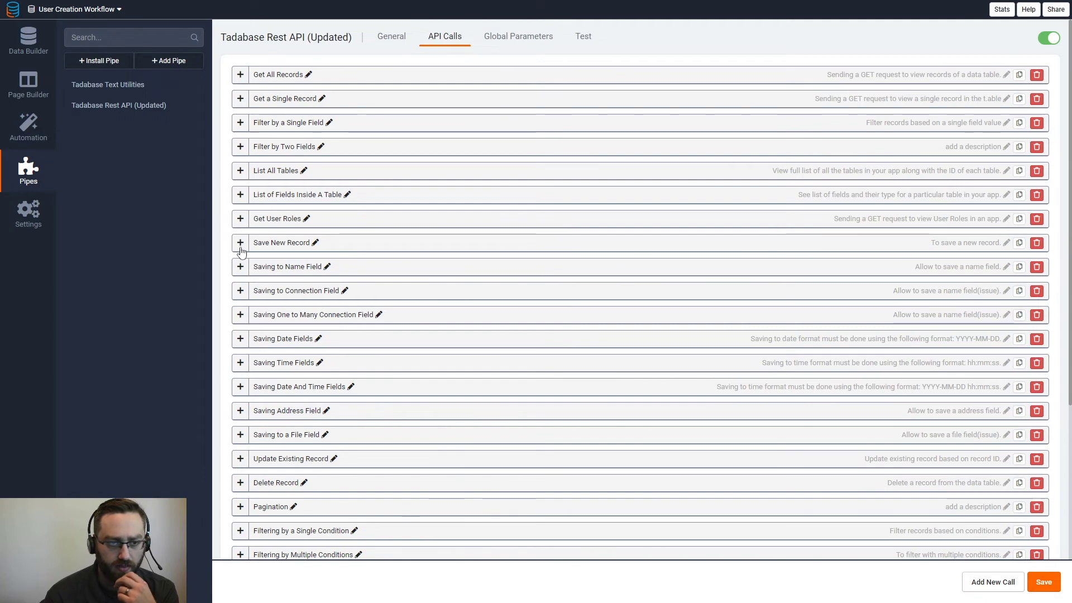
pyautogui.click(240, 458)
pyautogui.scroll(-2, 287, 480)
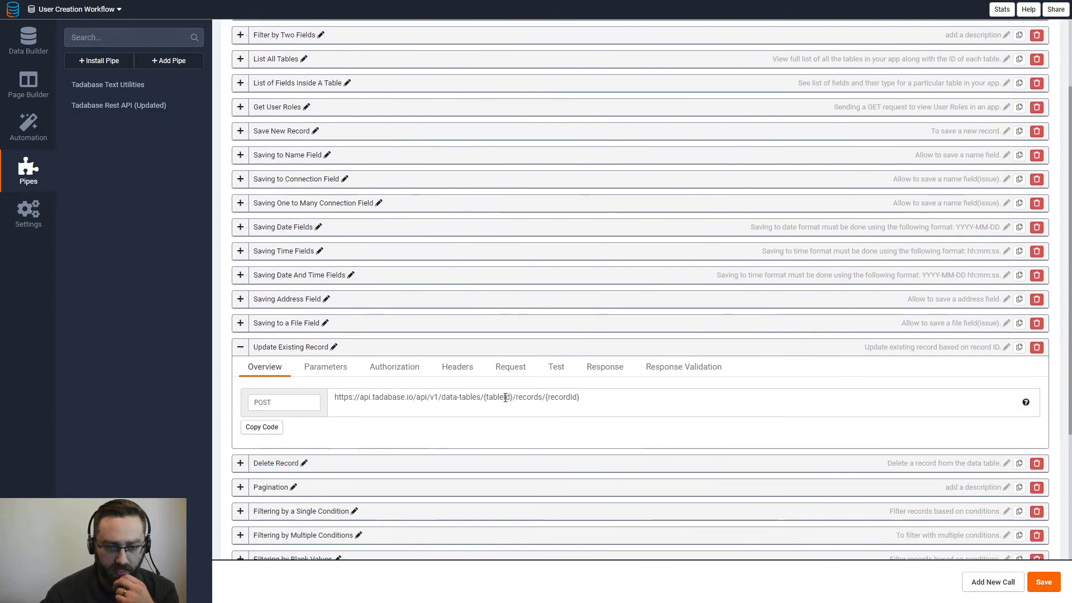
pyautogui.doubleClick(512, 396)
pyautogui.moveTo(581, 396); pyautogui.dragTo(549, 404)
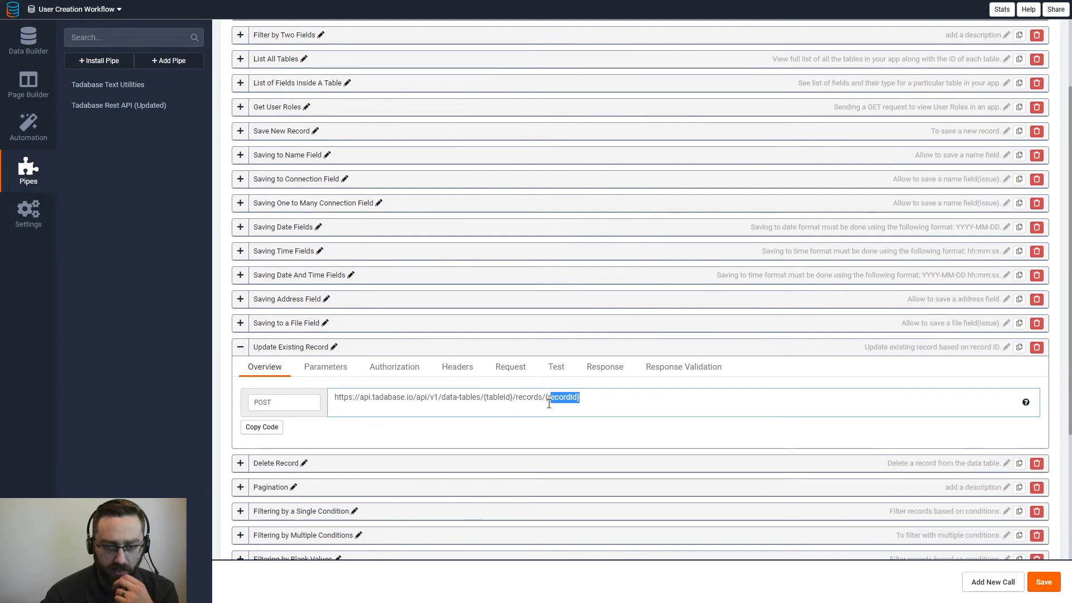
# Review its Field Id, recordId and field_val parameter slugs, then return to the Users data.
pyautogui.click(329, 373)
pyautogui.moveTo(248, 457); pyautogui.dragTo(272, 458)
pyautogui.click(455, 456)
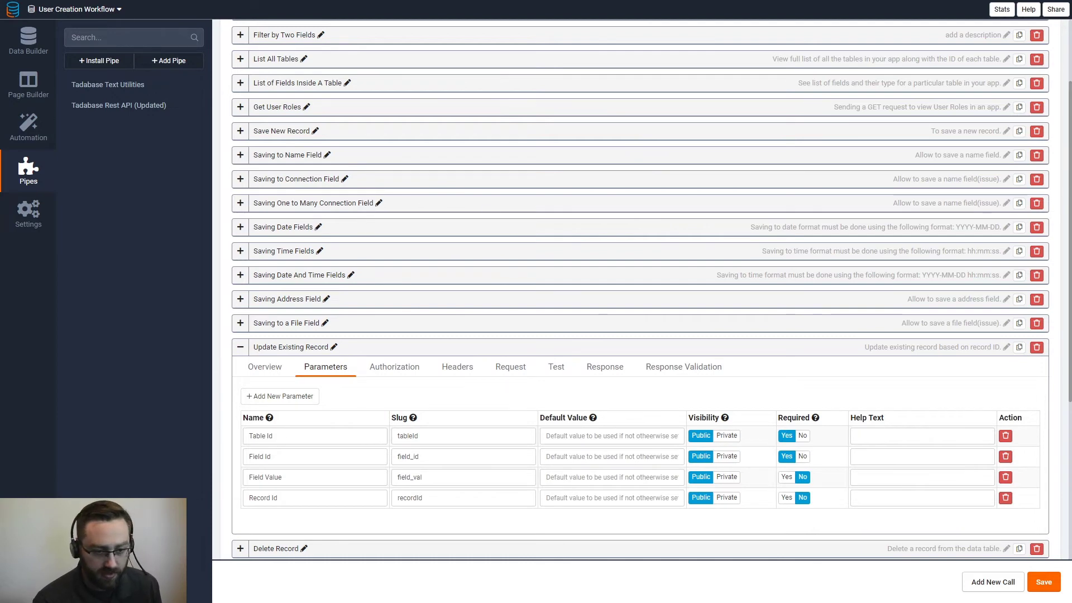
pyautogui.click(479, 497)
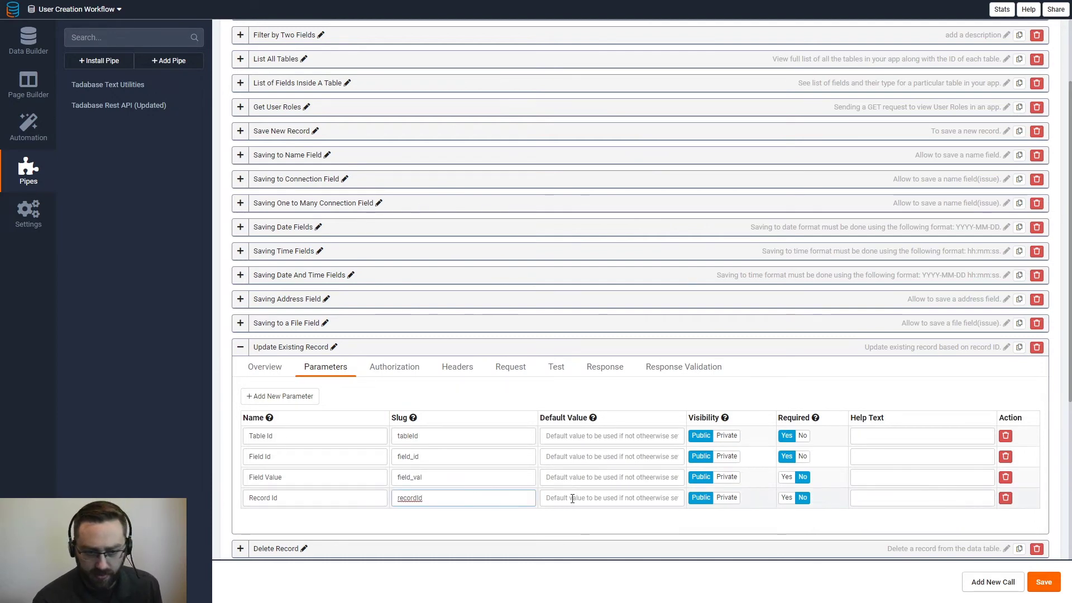
pyautogui.click(442, 477)
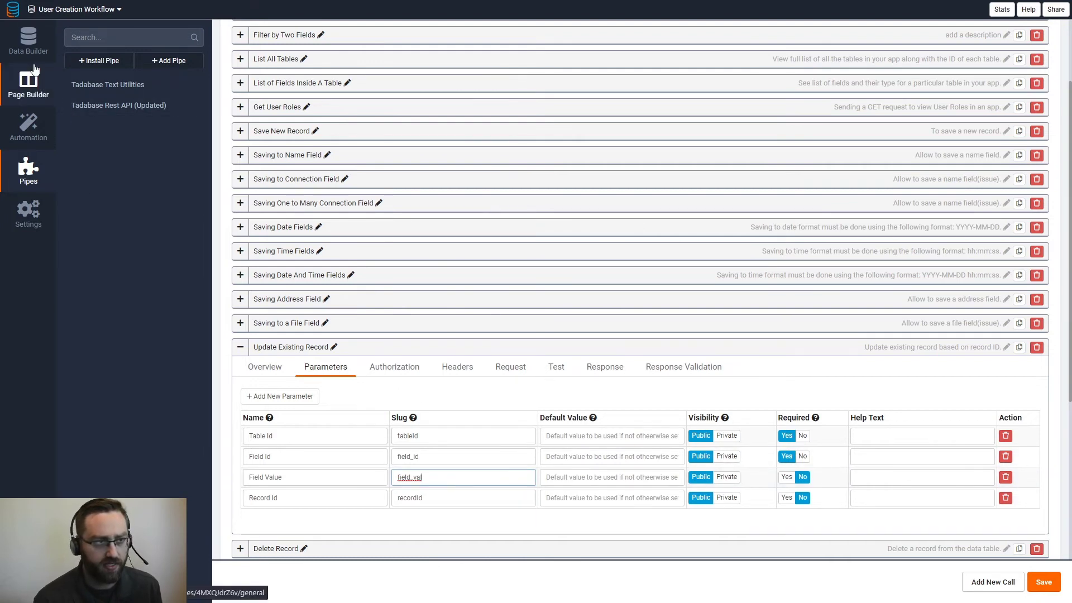
pyautogui.click(32, 48)
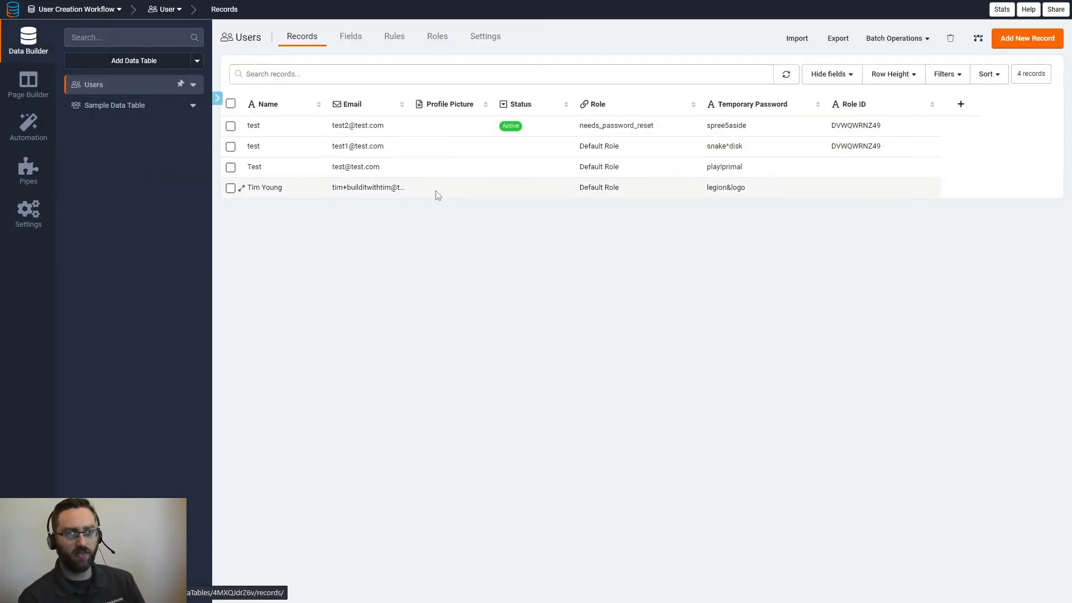
# Show field slugs in the Users Fields list, revealing Role ID as field_40, then return to Page Builder.
pyautogui.click(616, 108)
pyautogui.click(370, 33)
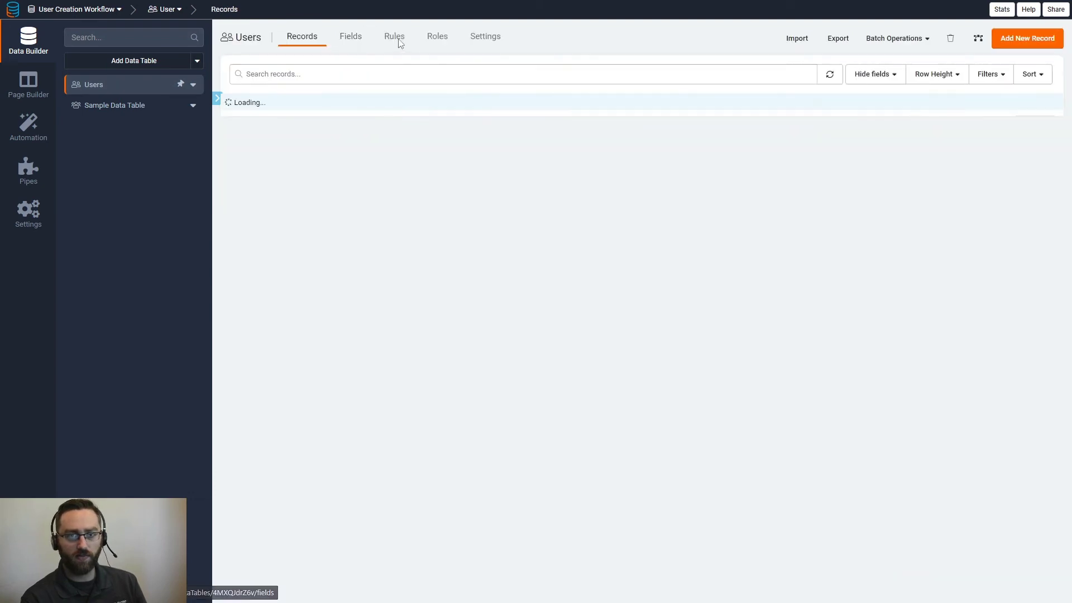
pyautogui.click(351, 38)
pyautogui.click(1050, 65)
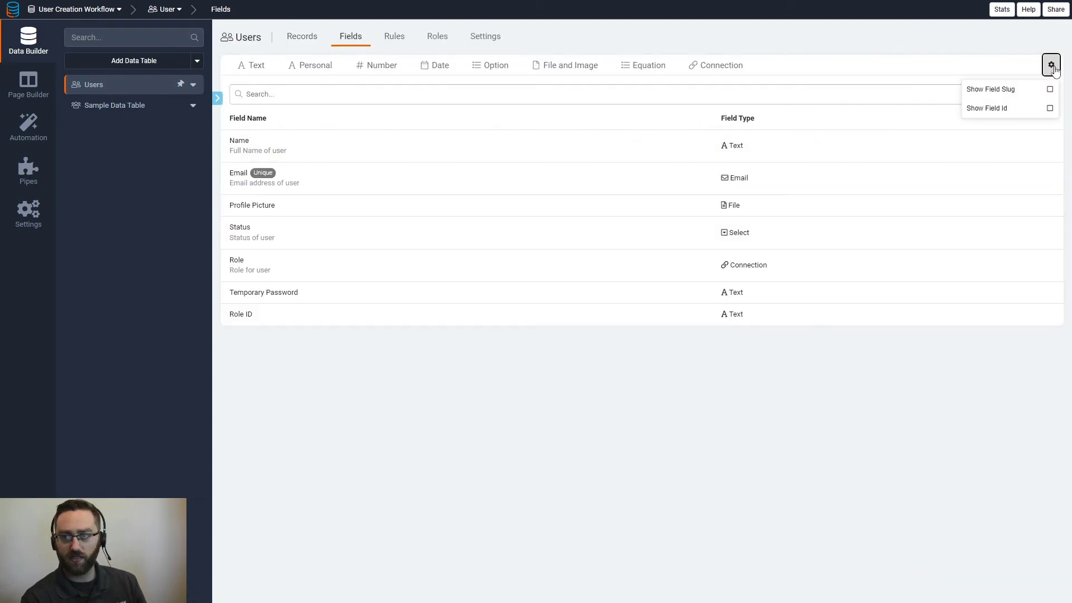
pyautogui.click(1050, 109)
pyautogui.click(1050, 64)
pyautogui.click(1049, 108)
pyautogui.click(1049, 88)
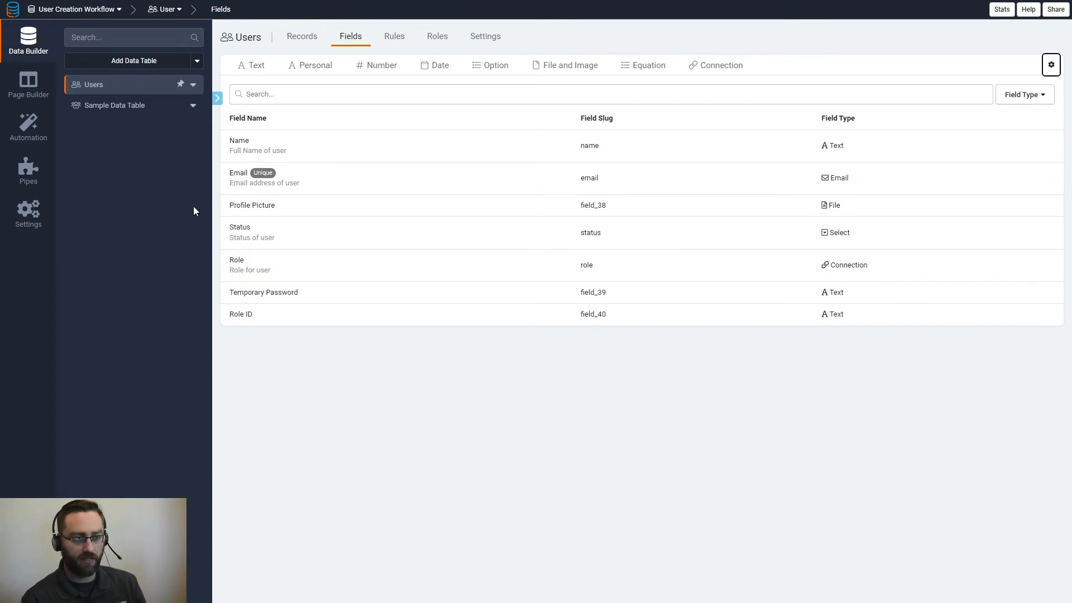
pyautogui.click(27, 92)
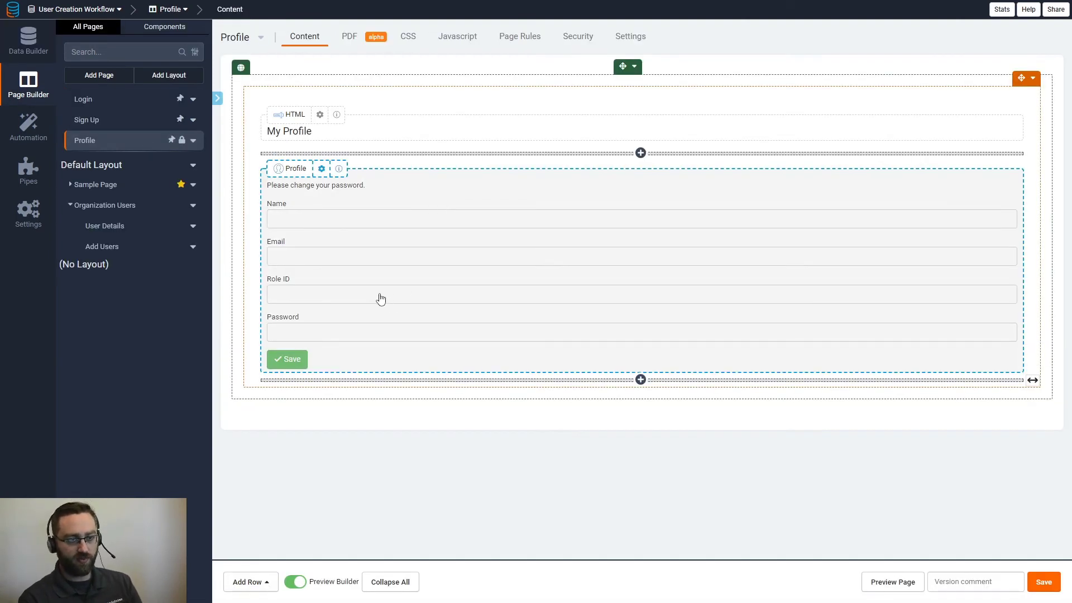
# Add a pipe step to the Profile record rule calling Tadabase Rest API (Updated) Update Existing Record.
pyautogui.click(314, 274)
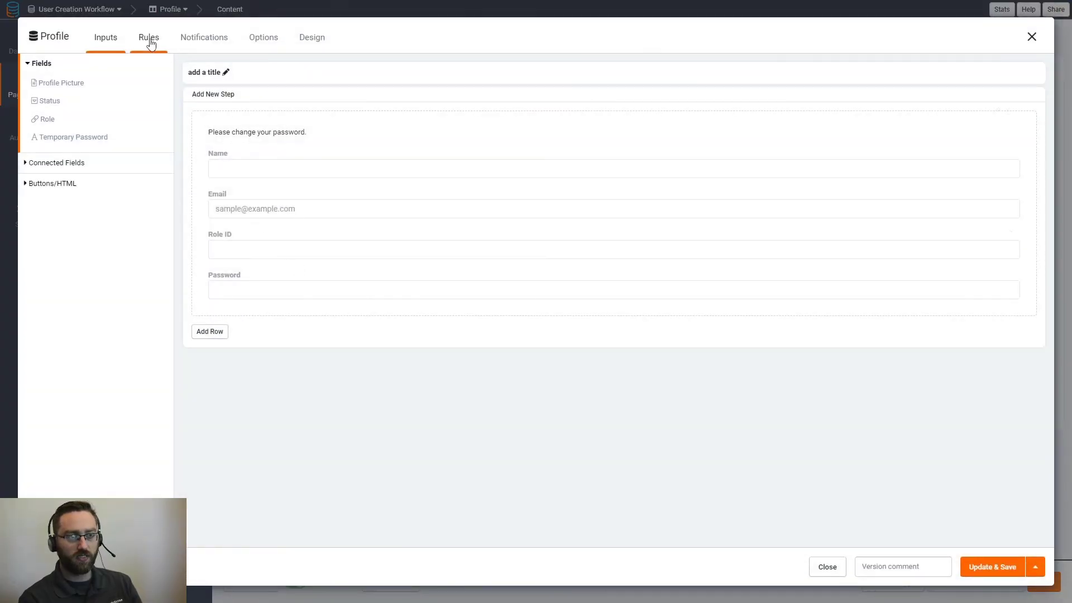
pyautogui.click(150, 43)
pyautogui.click(64, 132)
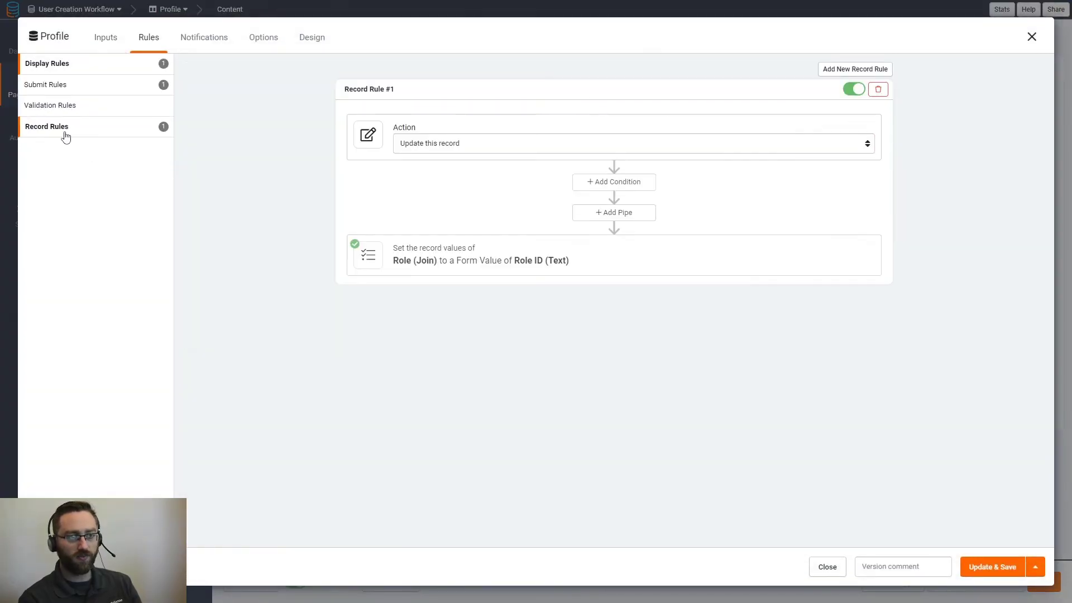
pyautogui.click(591, 217)
pyautogui.click(401, 274)
pyautogui.click(395, 308)
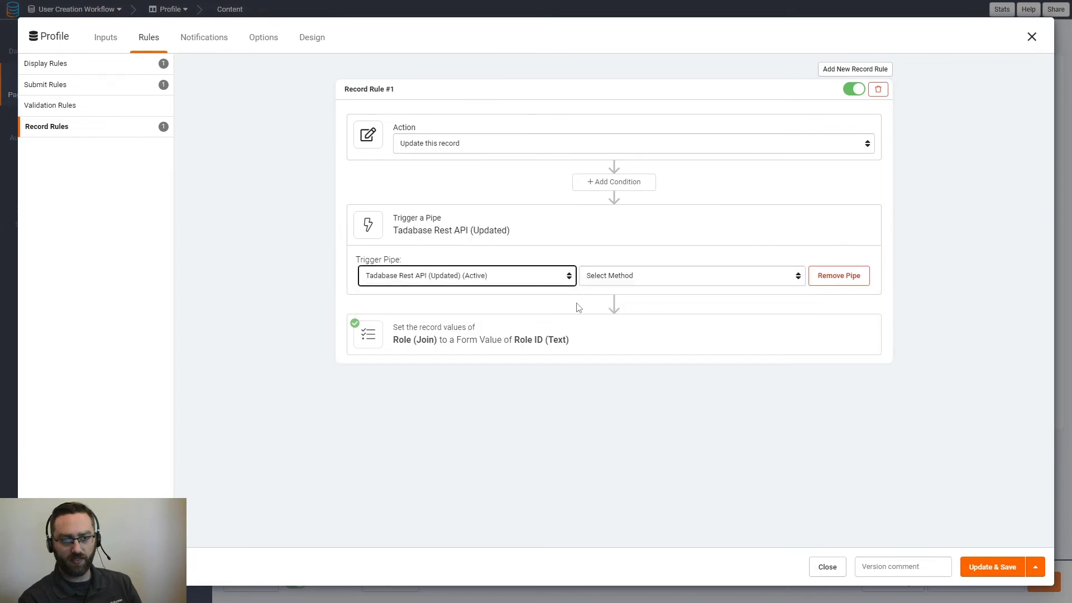
pyautogui.click(616, 278)
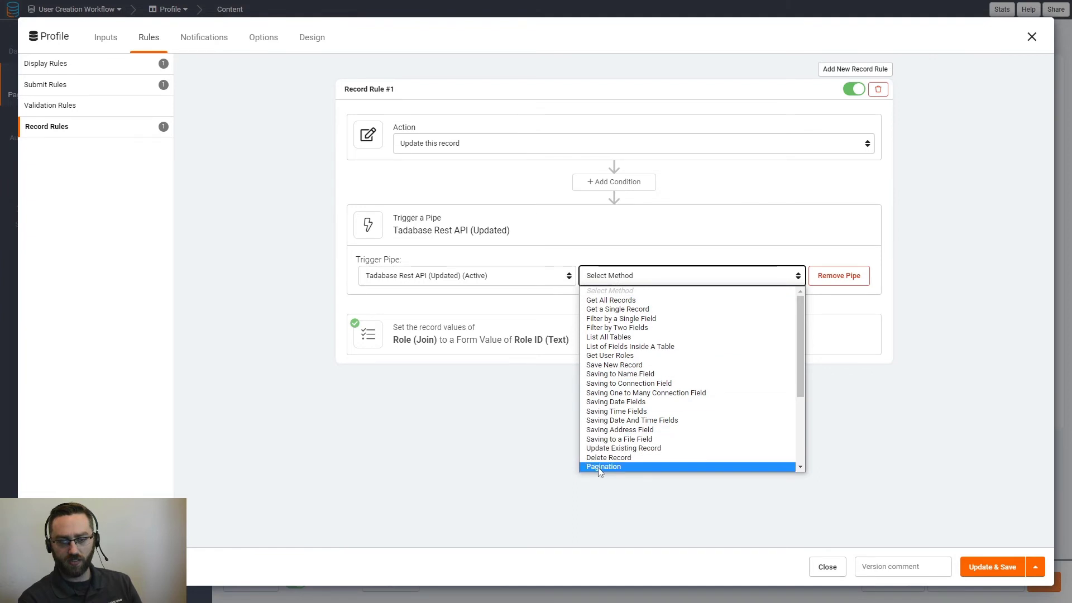
pyautogui.click(623, 449)
# Map the Table Id and Record Id parameters to the record's Table ID and Record ID values.
pyautogui.click(401, 312)
pyautogui.click(401, 313)
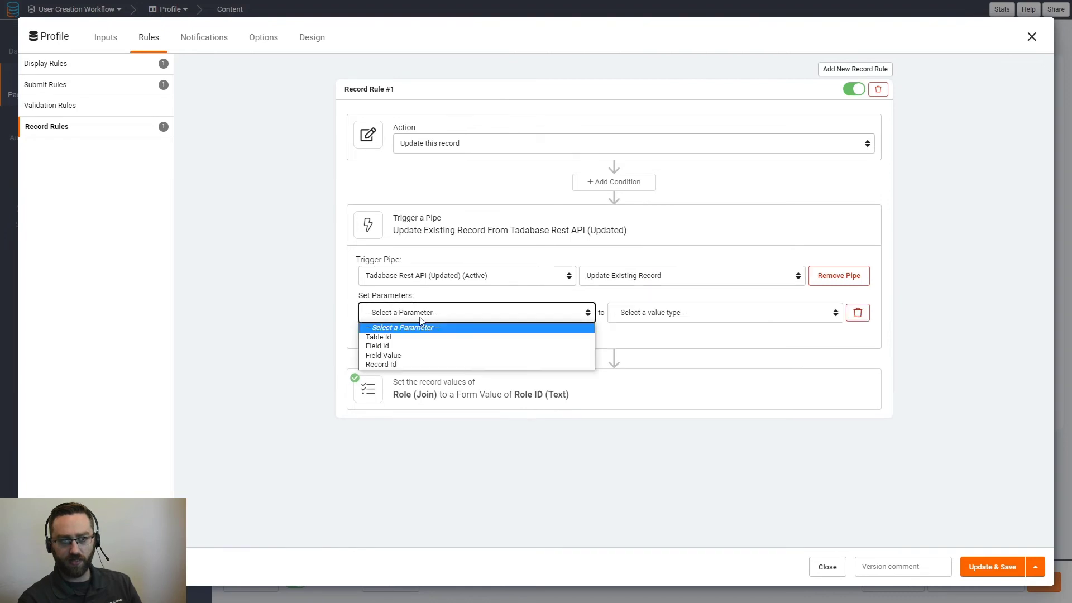
pyautogui.click(413, 340)
pyautogui.click(670, 312)
pyautogui.click(658, 346)
pyautogui.click(720, 312)
pyautogui.click(719, 345)
pyautogui.click(400, 333)
pyautogui.click(400, 335)
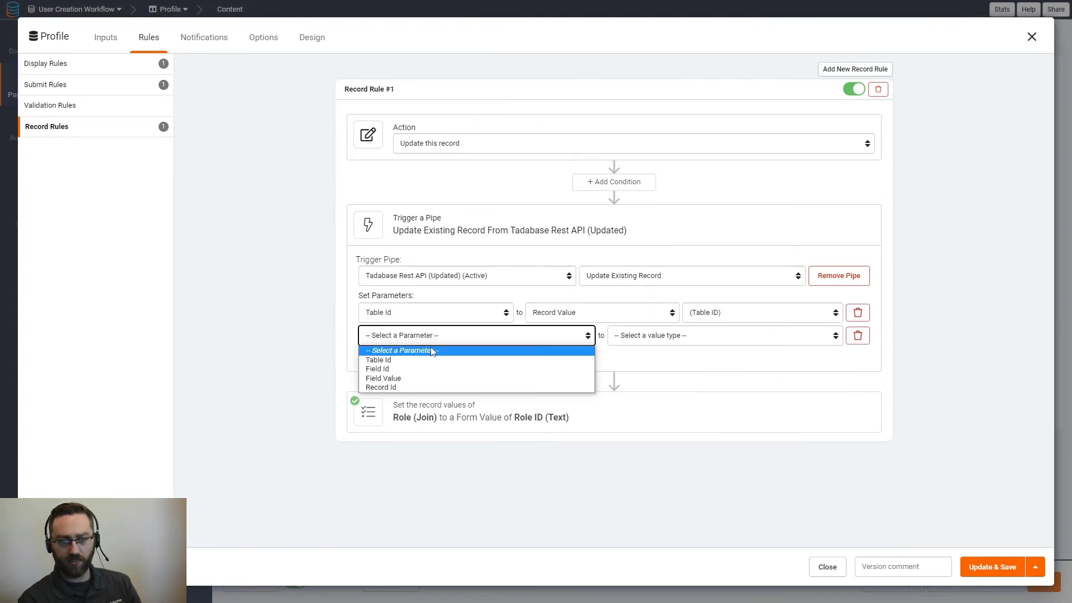
pyautogui.click(391, 387)
pyautogui.click(648, 335)
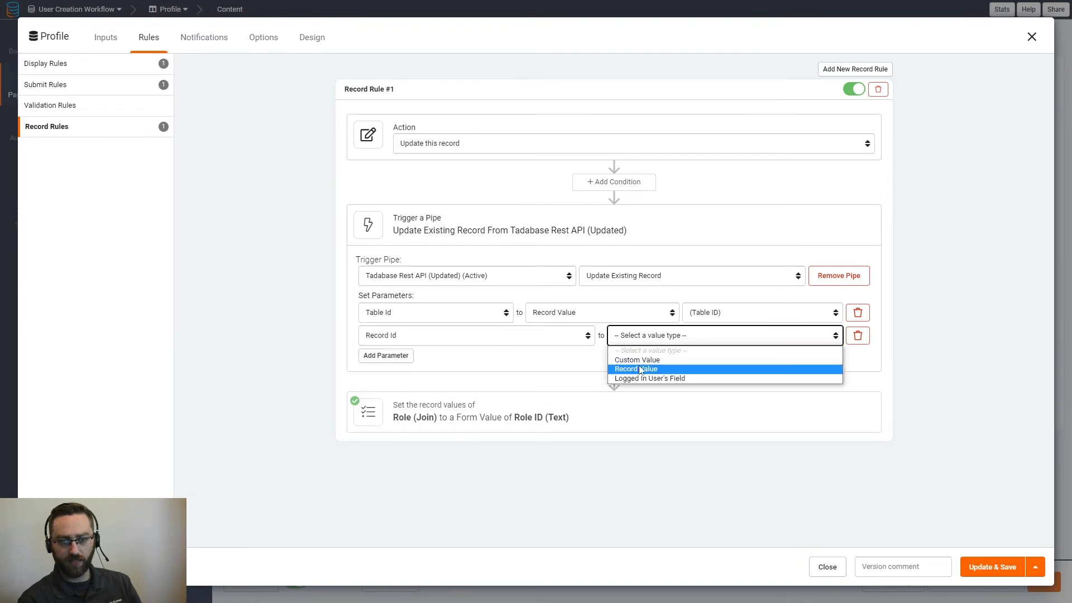
pyautogui.click(631, 366)
pyautogui.click(724, 339)
pyautogui.click(720, 362)
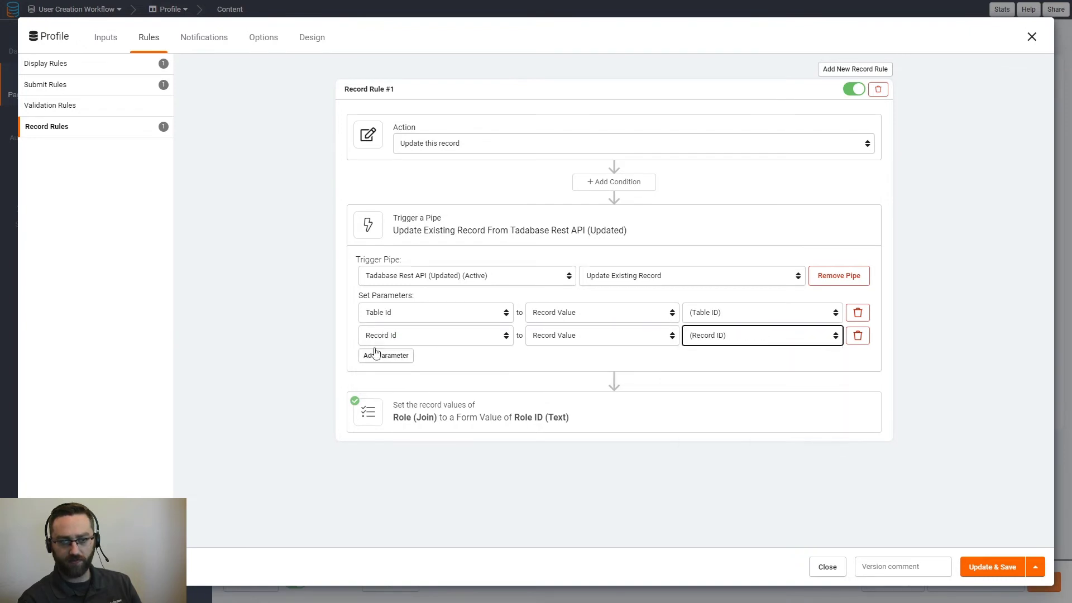
# Set Field Id to custom value 'role' and Field Value to the record value Role ID.
pyautogui.click(403, 355)
pyautogui.click(419, 358)
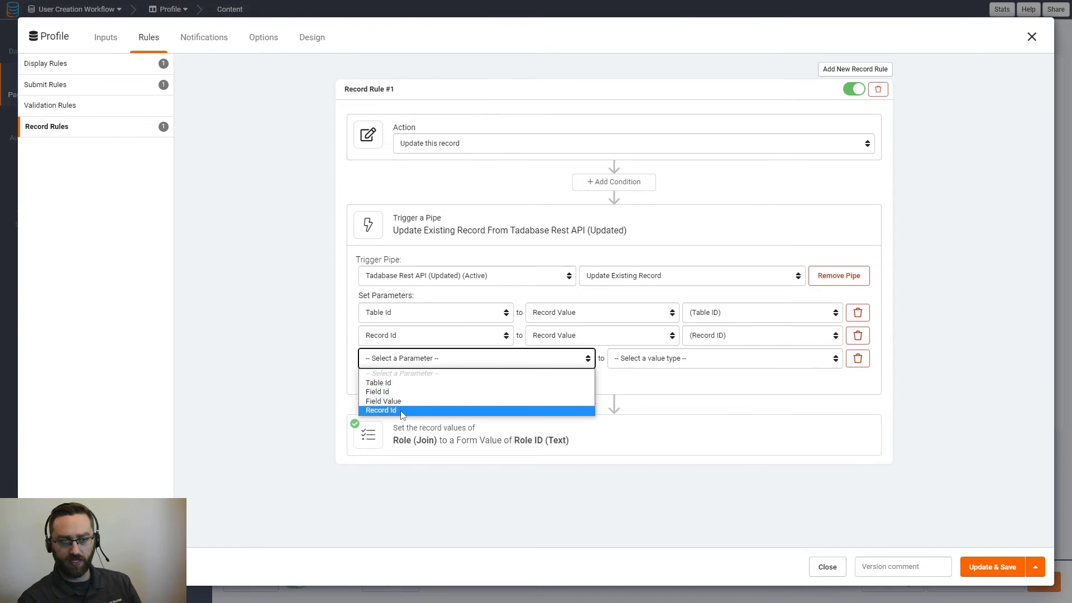
pyautogui.click(391, 392)
pyautogui.click(644, 359)
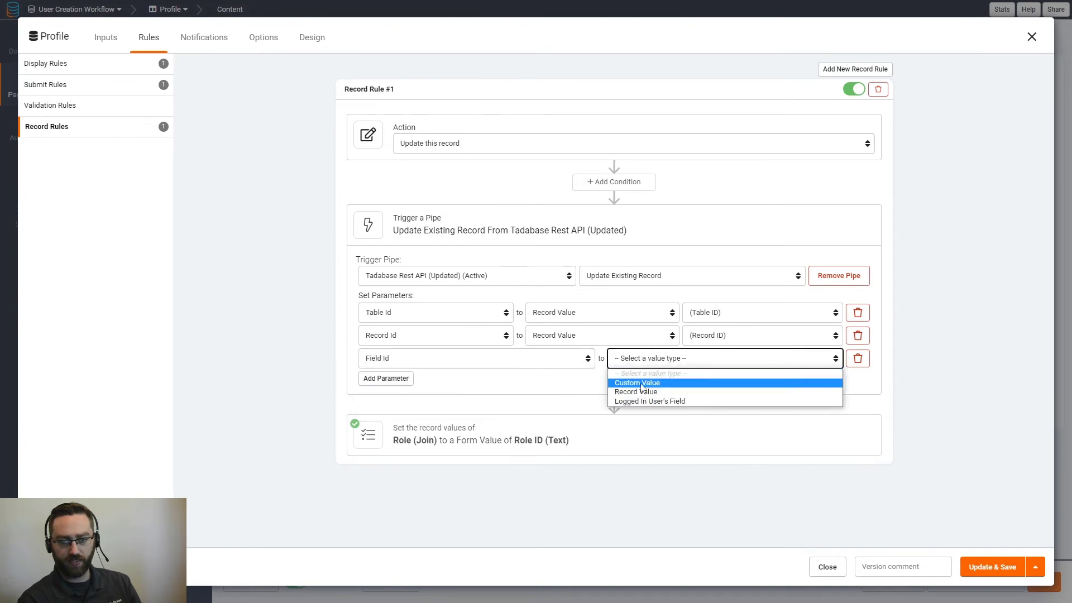
pyautogui.click(659, 382)
pyautogui.write('role')
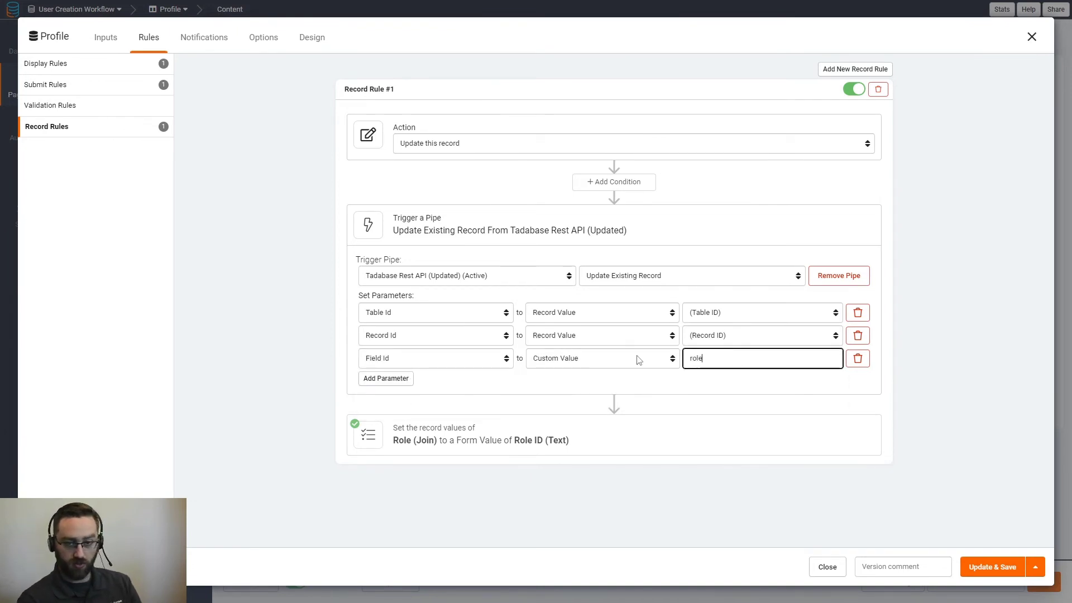
pyautogui.click(410, 379)
pyautogui.click(416, 382)
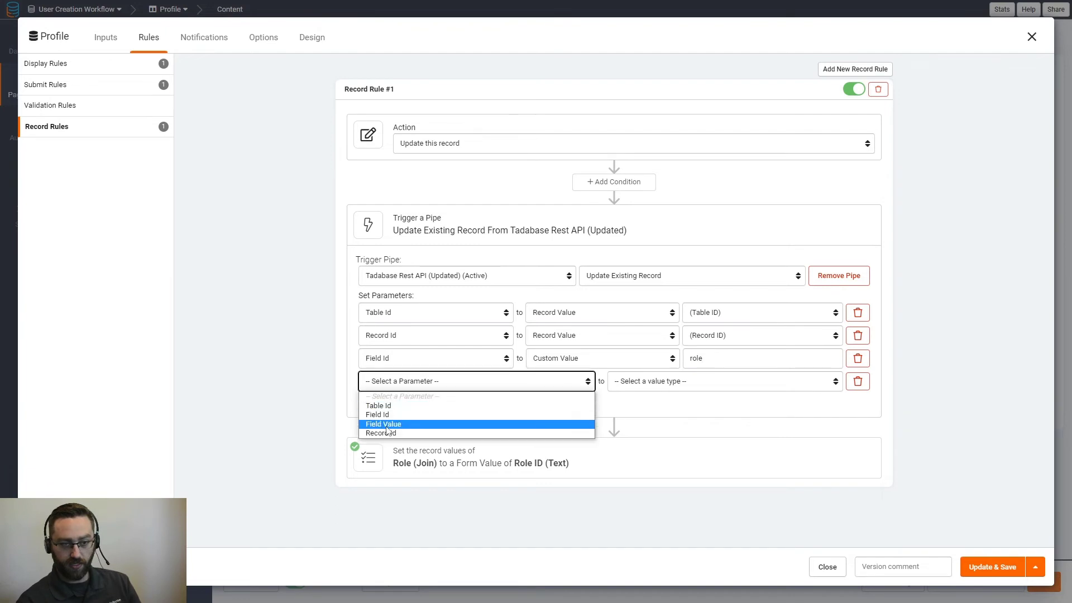
pyautogui.click(394, 425)
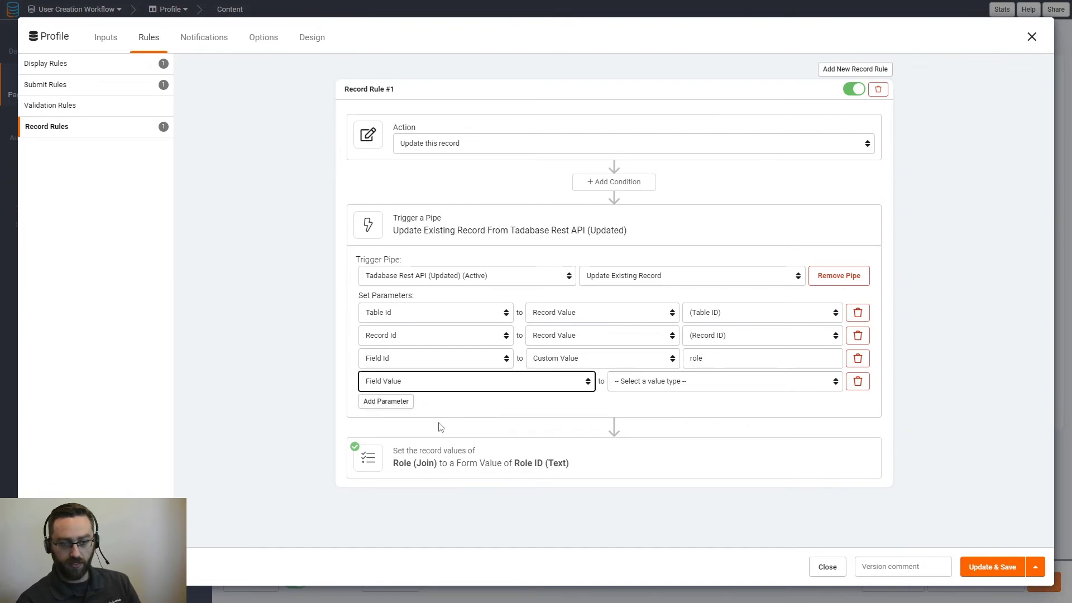
pyautogui.click(628, 383)
pyautogui.click(635, 415)
pyautogui.click(721, 382)
pyautogui.click(709, 487)
# Set Role ID (Text) from the pipe's Type (string) output and save the rule.
pyautogui.click(505, 471)
pyautogui.scroll(-1, 498, 522)
pyautogui.click(438, 487)
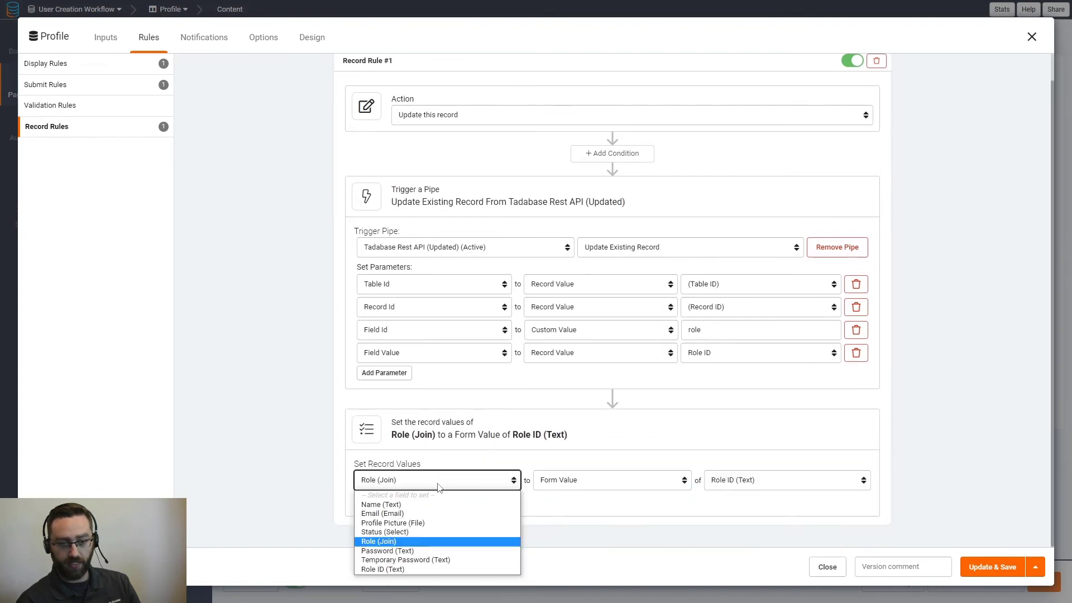
pyautogui.click(393, 570)
pyautogui.click(577, 488)
pyautogui.click(558, 540)
pyautogui.click(747, 488)
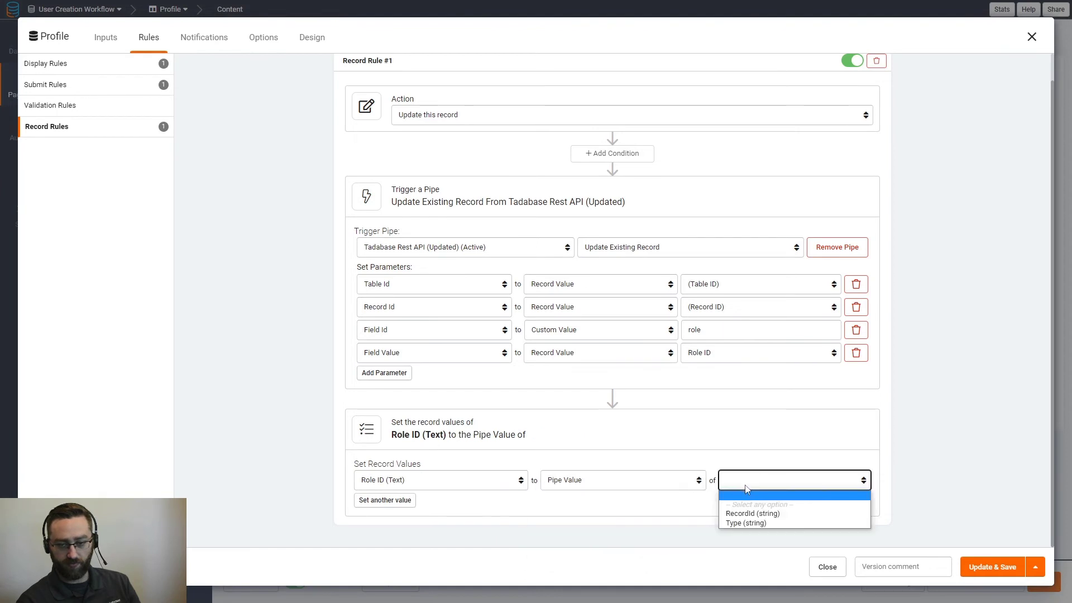
pyautogui.click(736, 523)
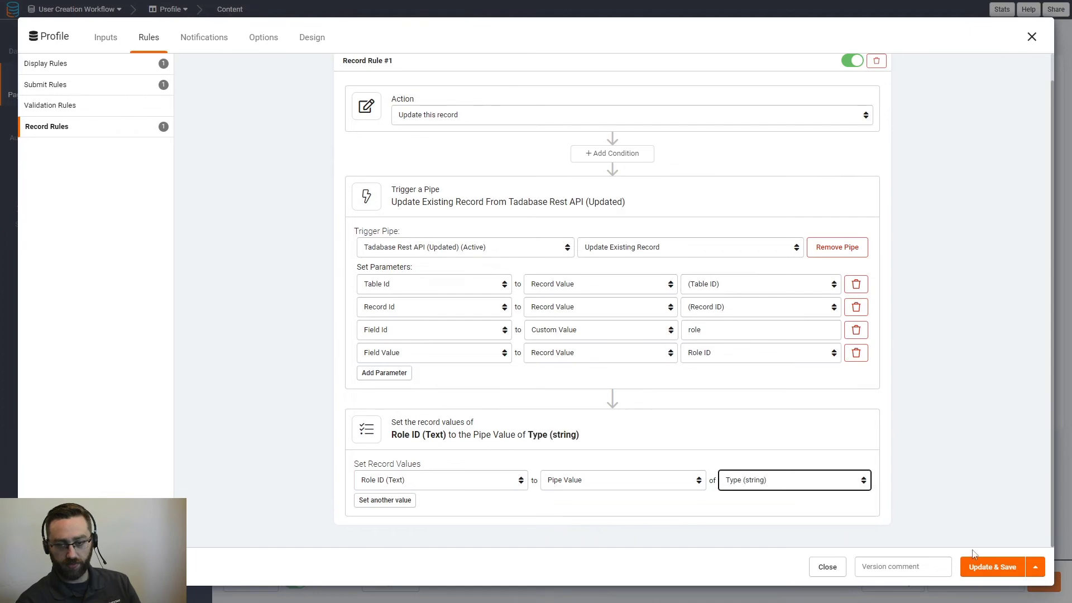
pyautogui.click(980, 574)
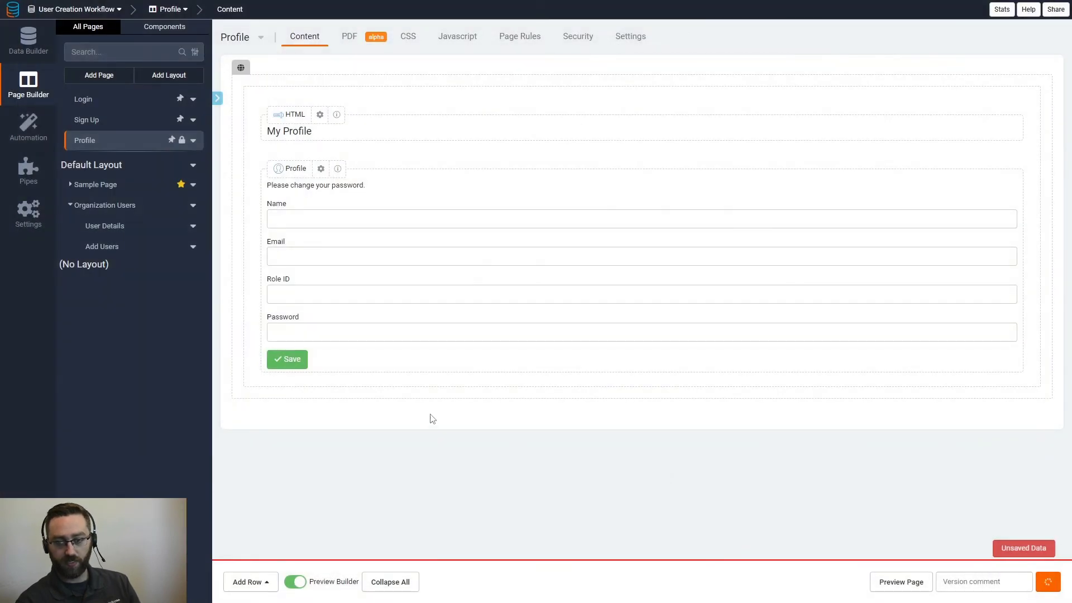
# Preview the Profile page and submit a new password, entered in both password fields.
pyautogui.click(891, 582)
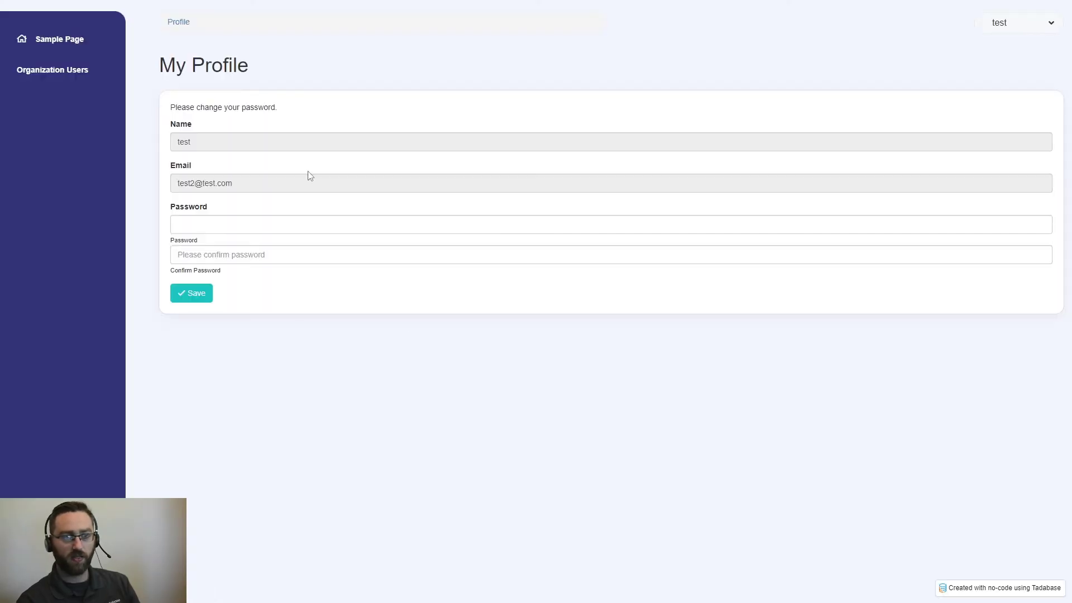
pyautogui.click(225, 230)
pyautogui.write('test')
pyautogui.click(213, 254)
pyautogui.write('test')
pyautogui.click(188, 292)
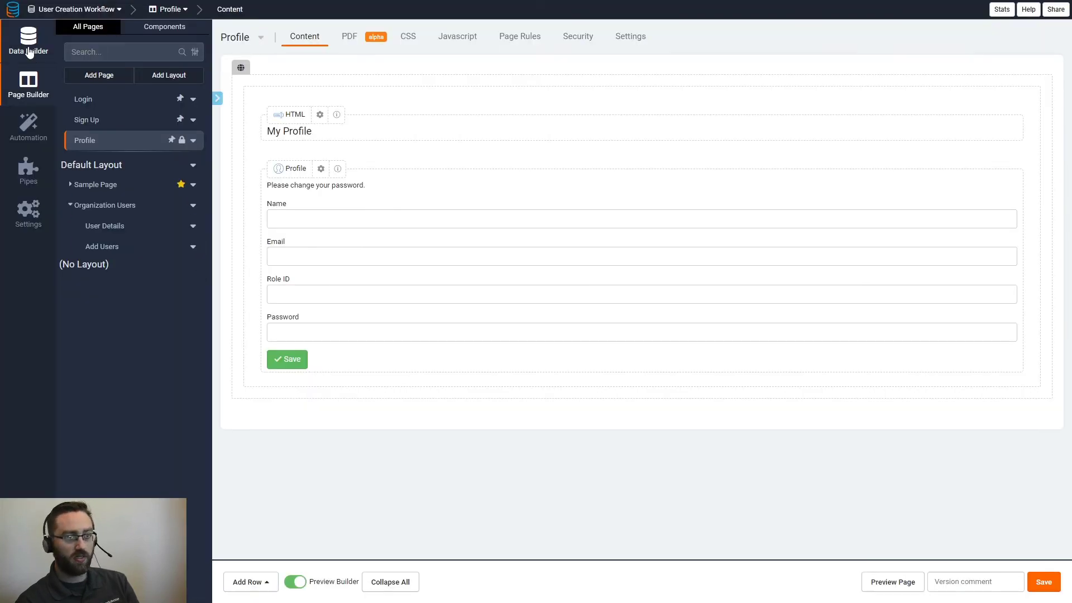
# In the Users records, confirm the first user's Role ID now reads success.
pyautogui.click(27, 39)
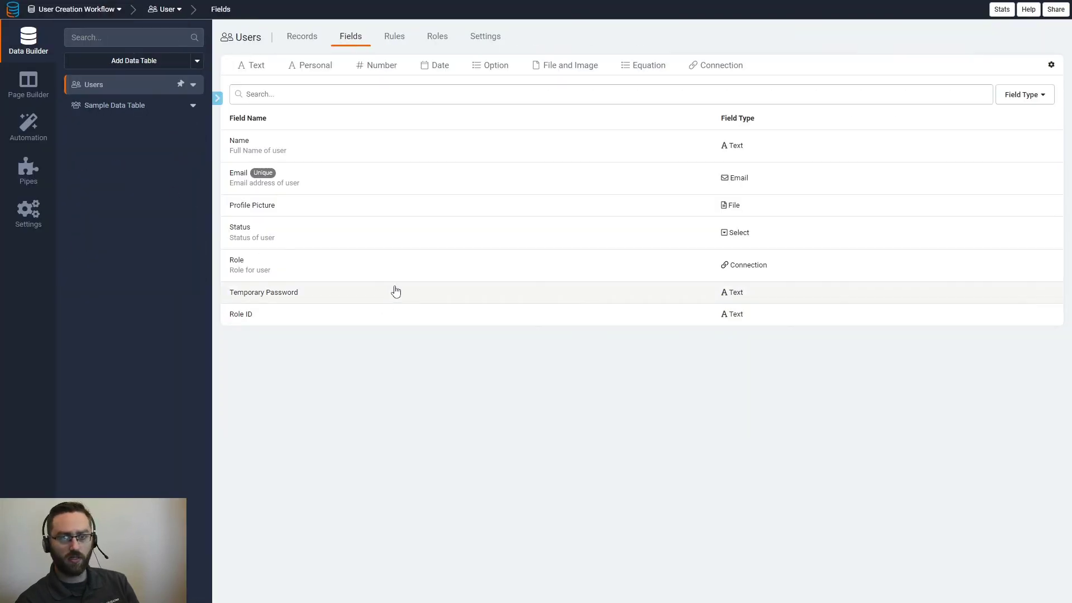
pyautogui.click(306, 41)
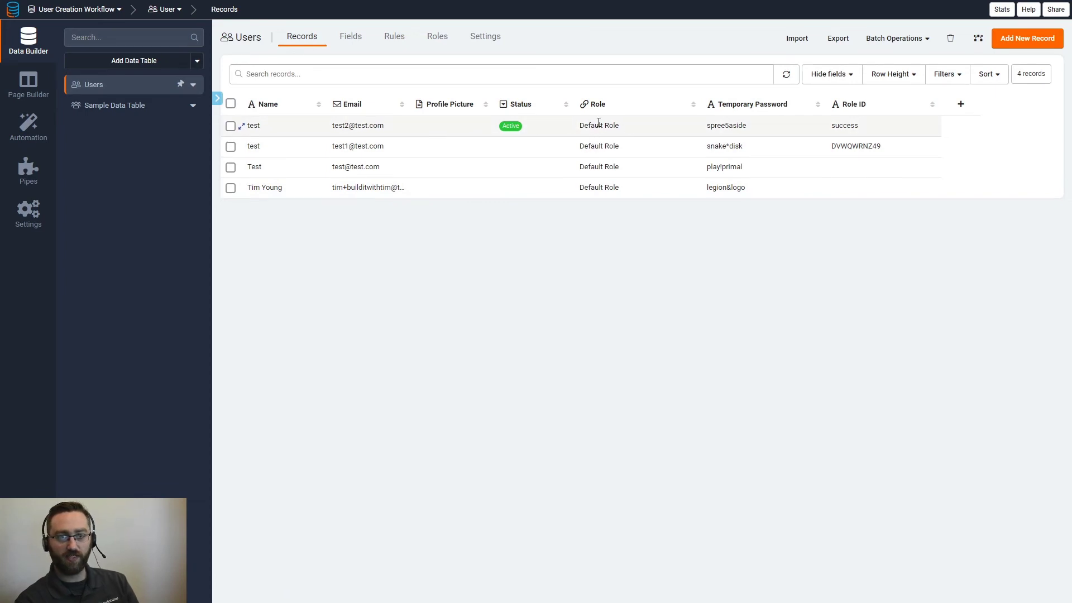
pyautogui.moveTo(621, 127); pyautogui.dragTo(581, 127)
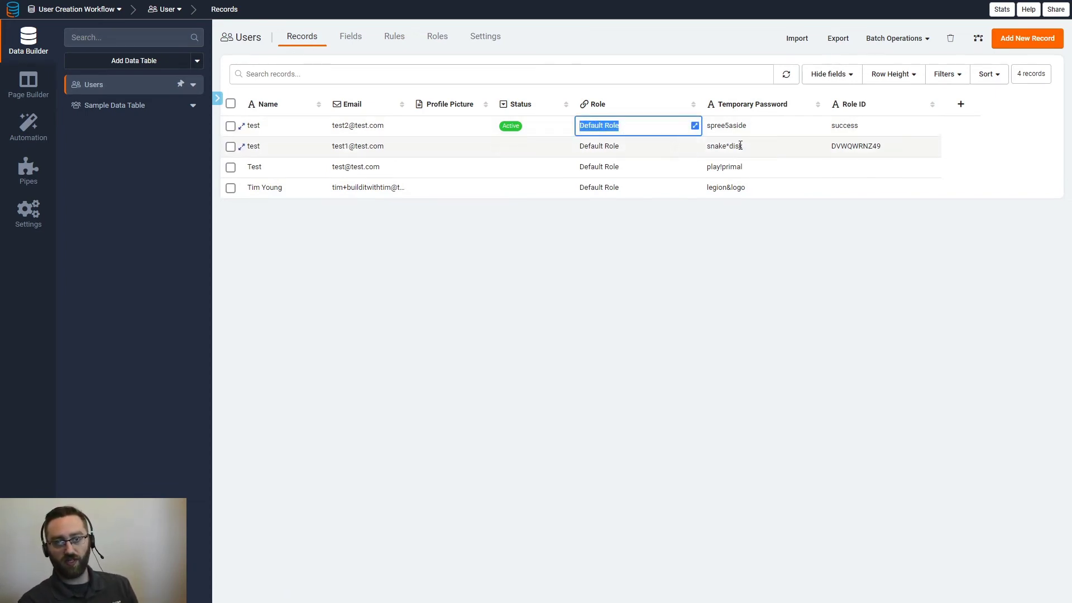
pyautogui.moveTo(866, 125); pyautogui.dragTo(834, 125)
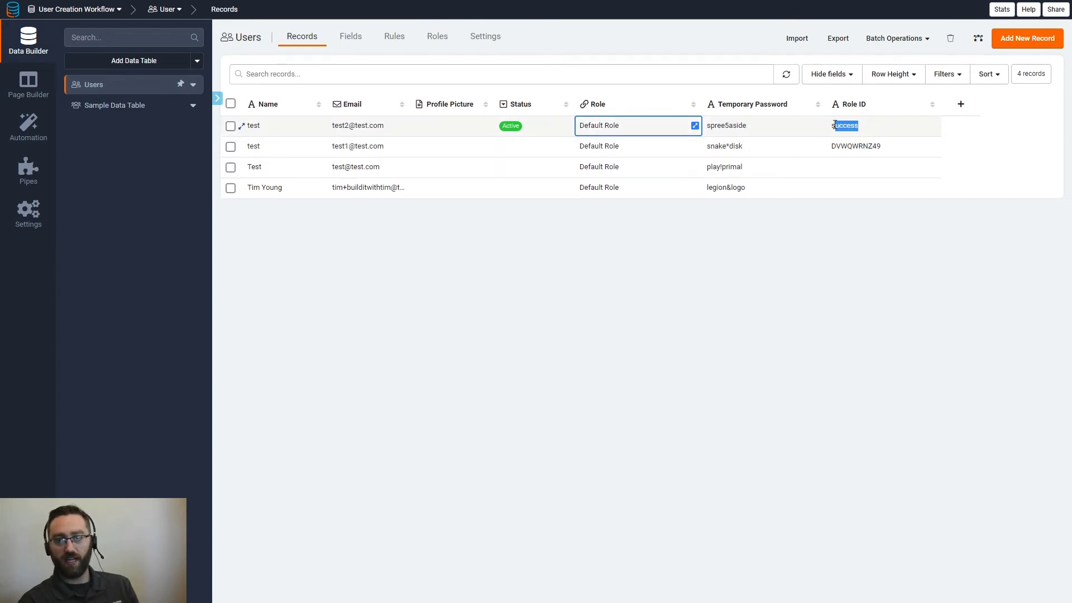
pyautogui.click(840, 282)
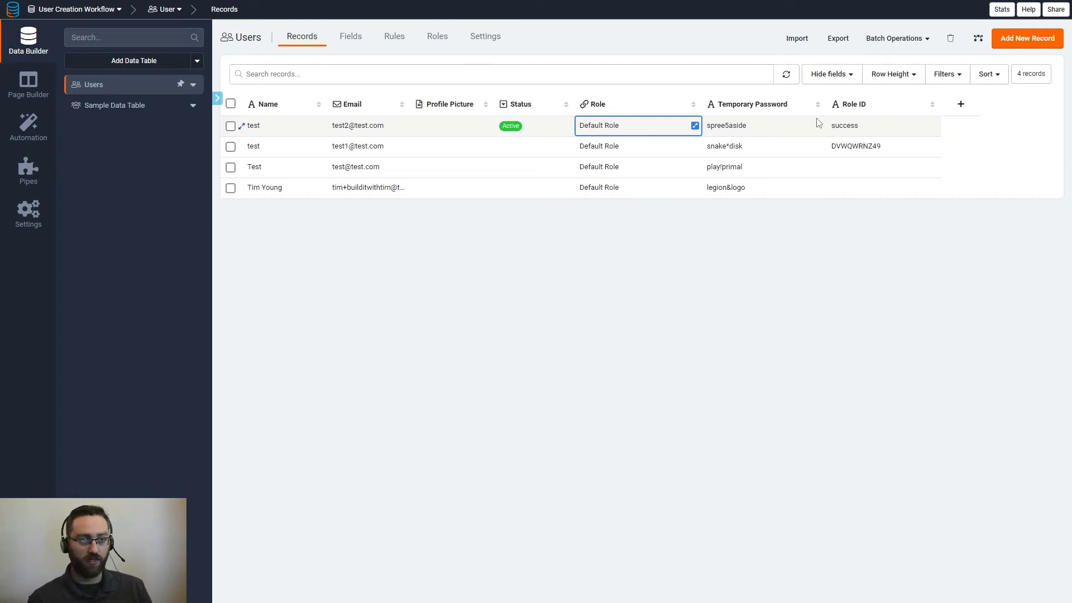
pyautogui.click(28, 83)
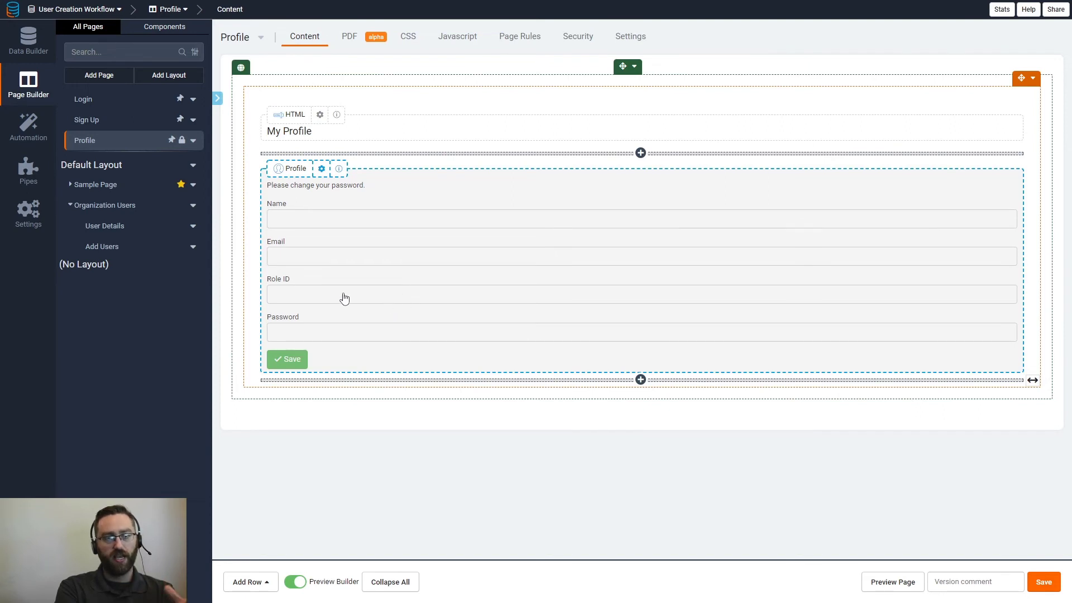
pyautogui.click(870, 583)
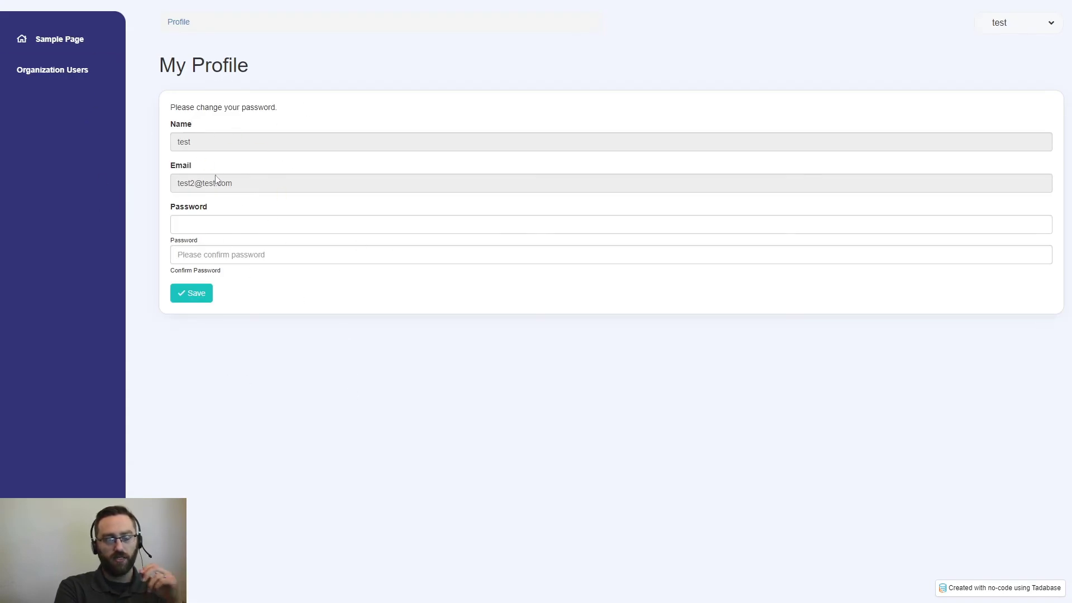
pyautogui.click(52, 40)
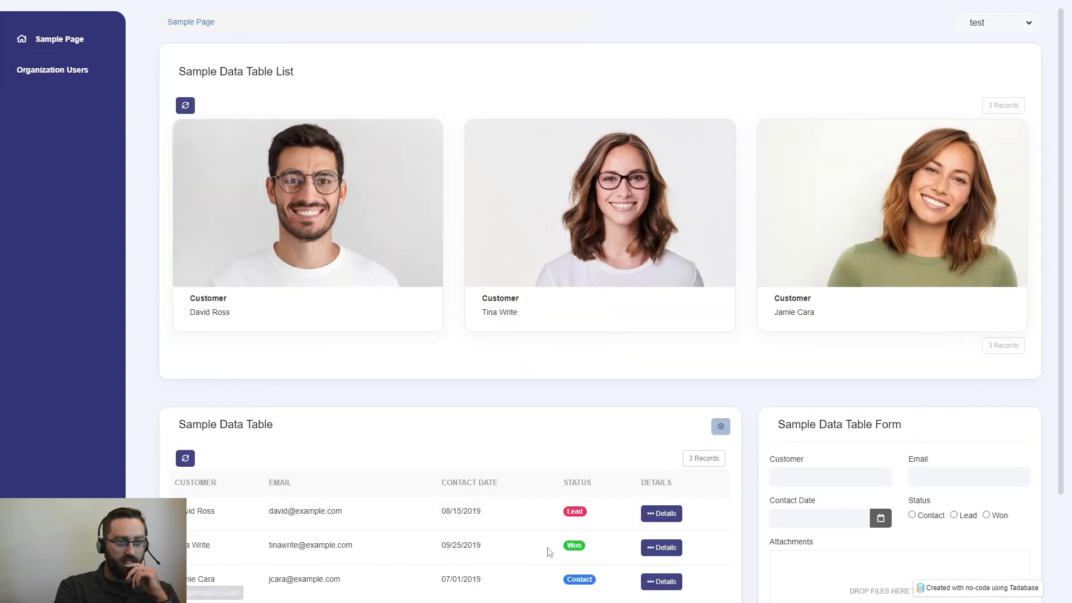
pyautogui.click(975, 25)
pyautogui.click(996, 50)
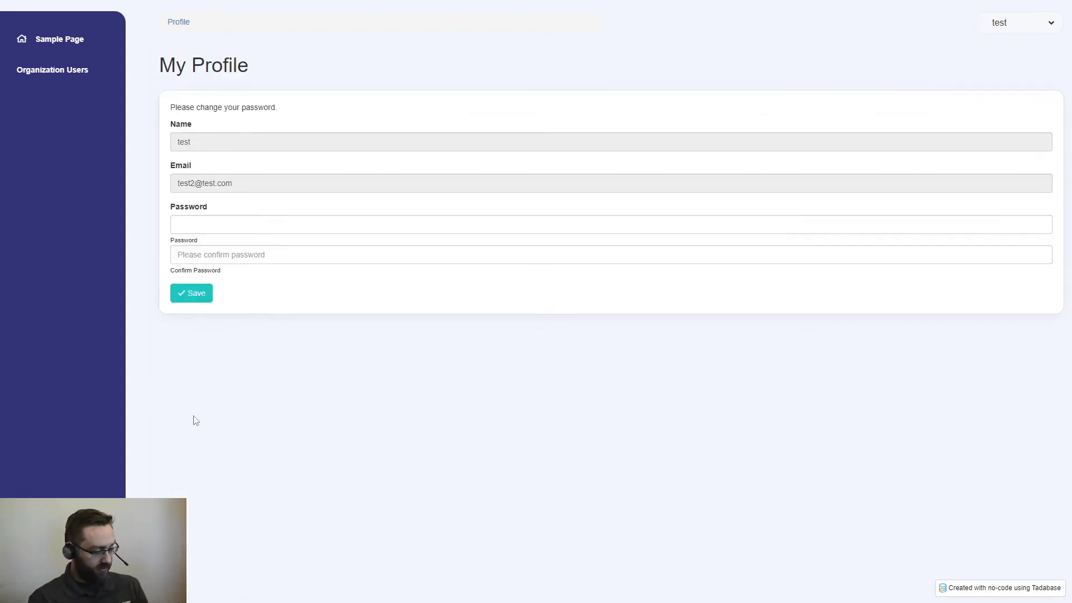
pyautogui.hotkey('ctrl', 'shift', 'Tab')
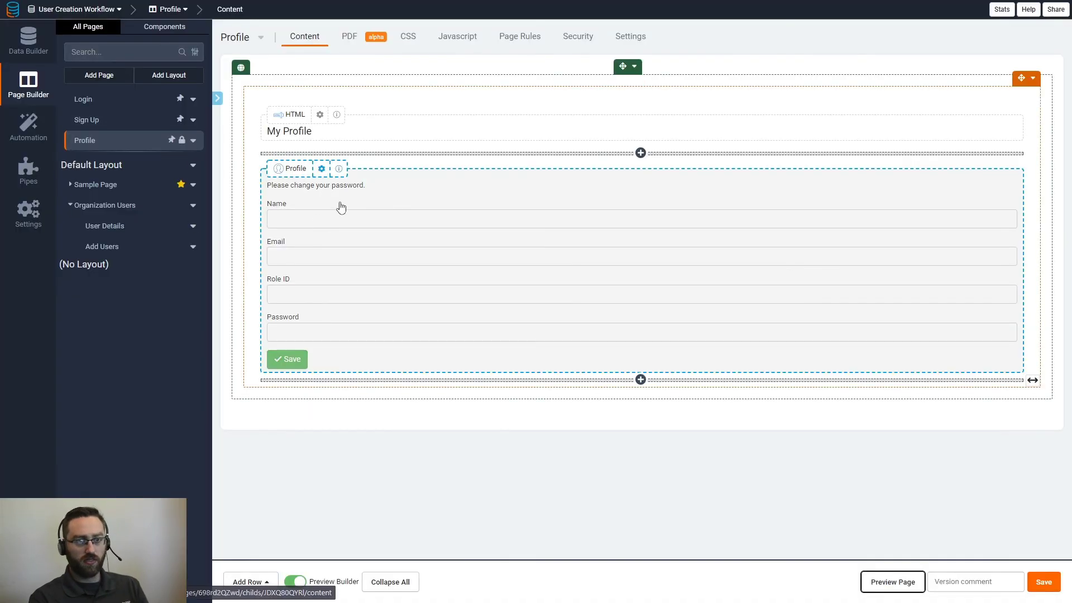
# Open the Profile form settings and review its display rules and password-change message.
pyautogui.click(364, 220)
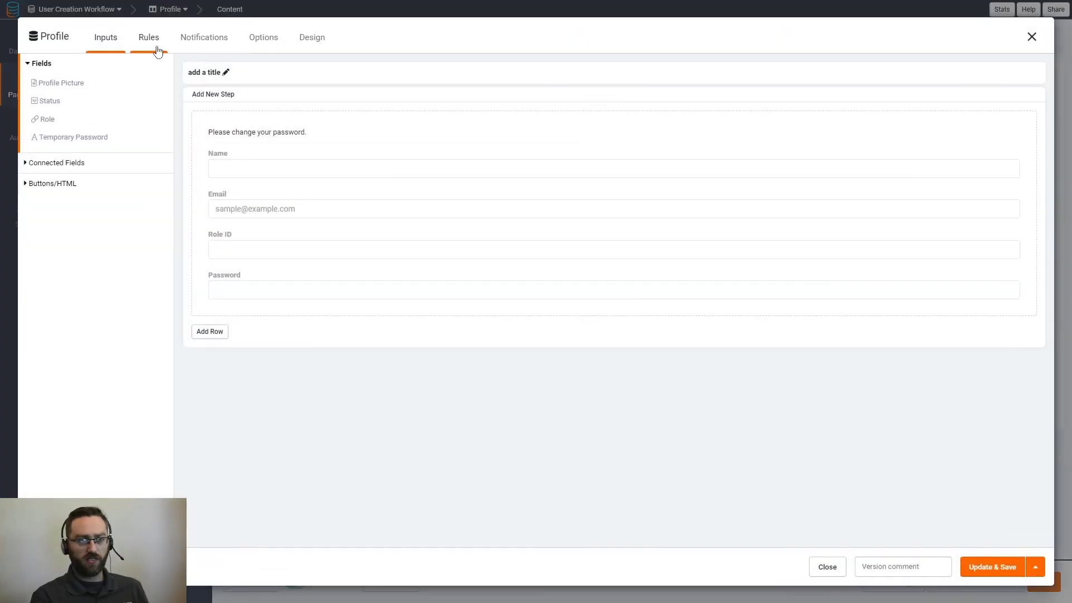
pyautogui.click(148, 37)
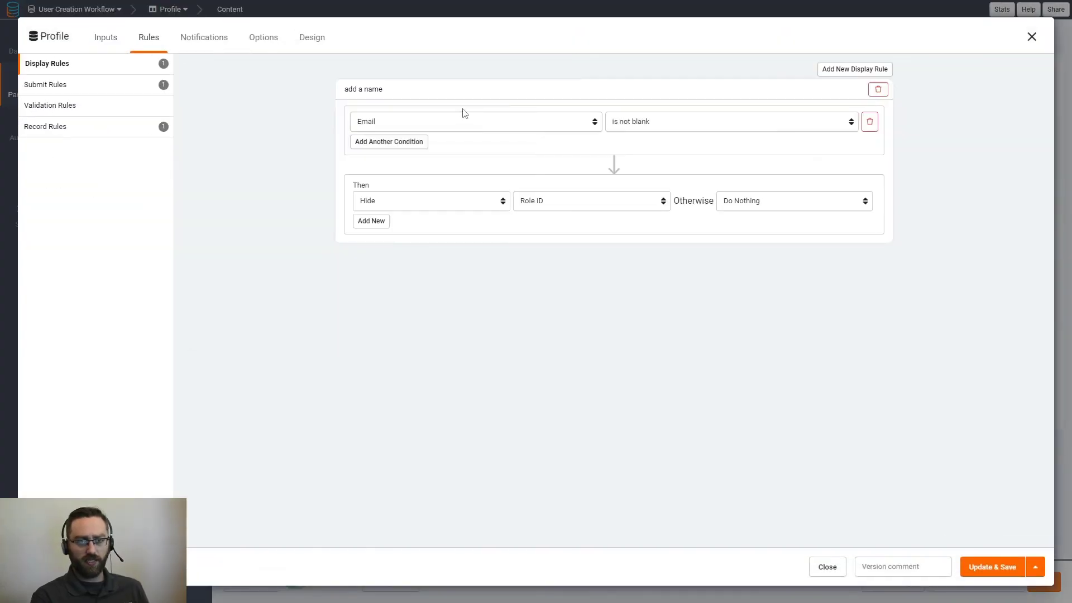
pyautogui.click(106, 38)
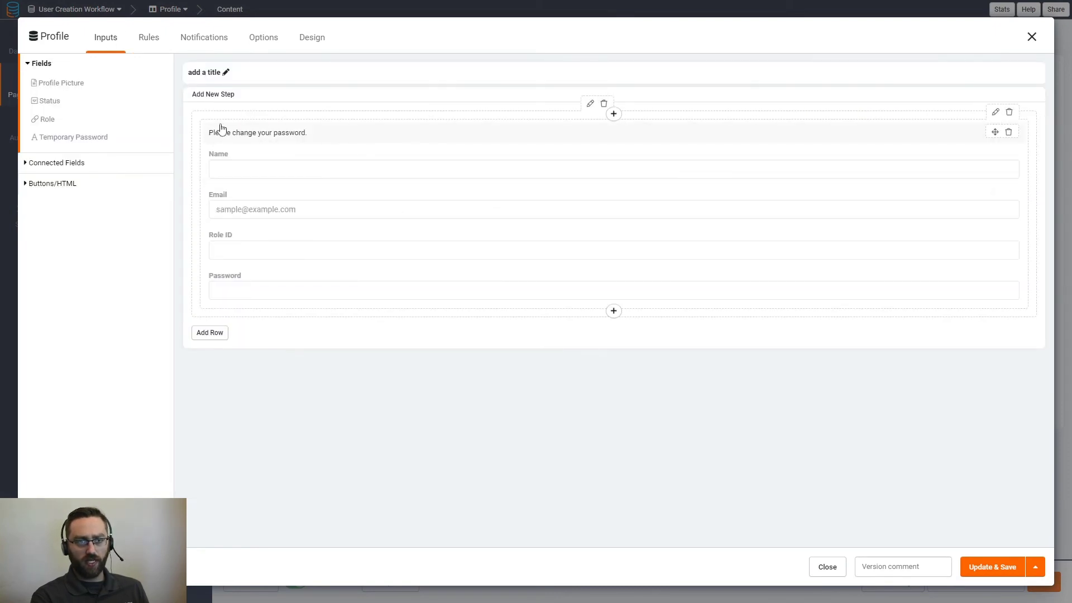
pyautogui.click(265, 135)
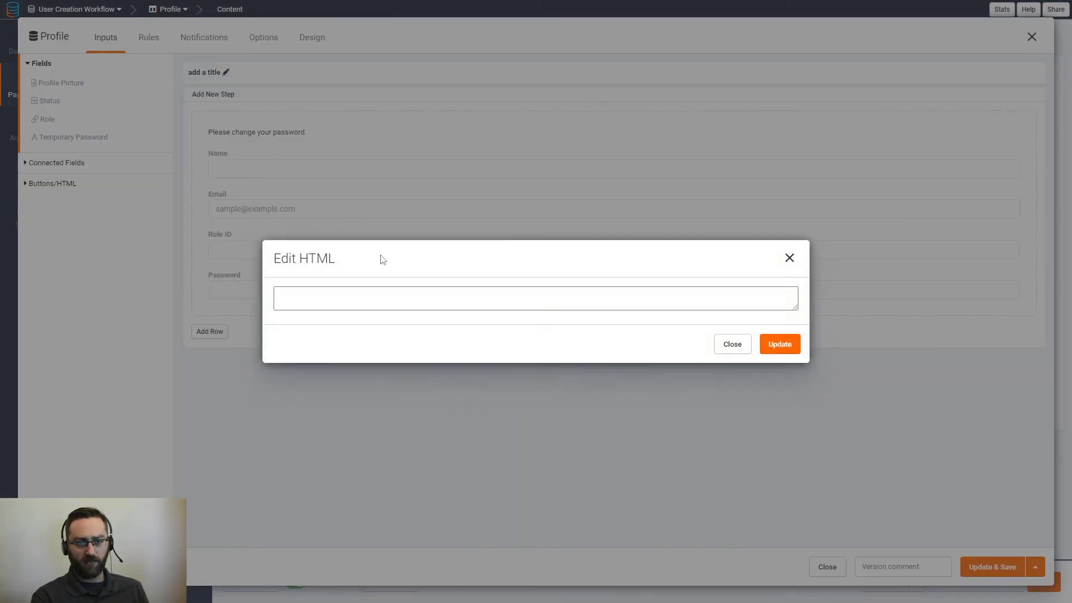
pyautogui.click(789, 232)
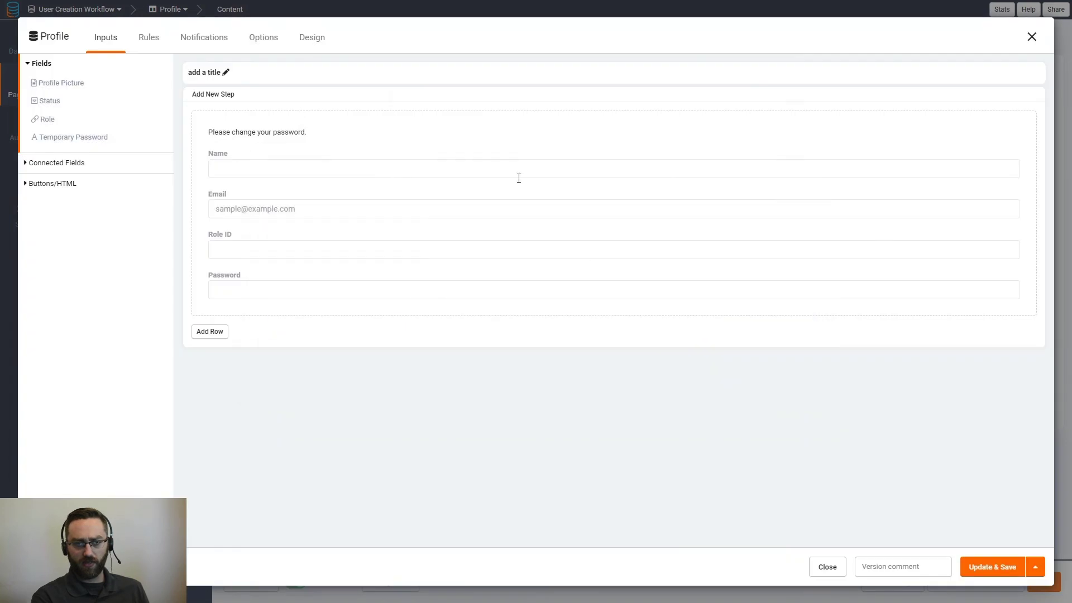
pyautogui.click(158, 42)
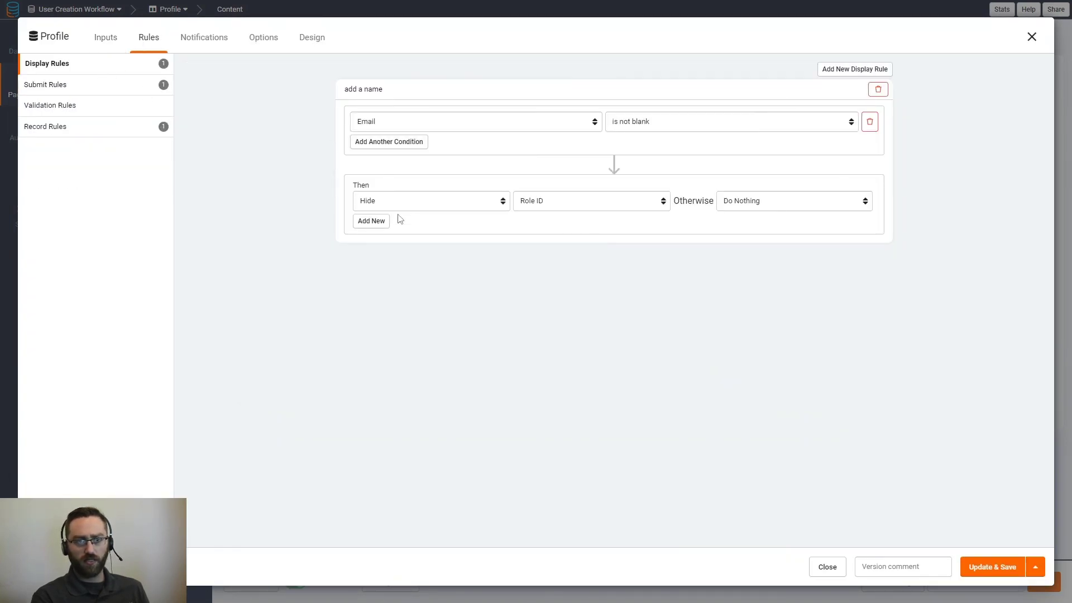
# Add a second Add CSS Classes action to the display rule, then delete it.
pyautogui.click(372, 221)
pyautogui.click(413, 226)
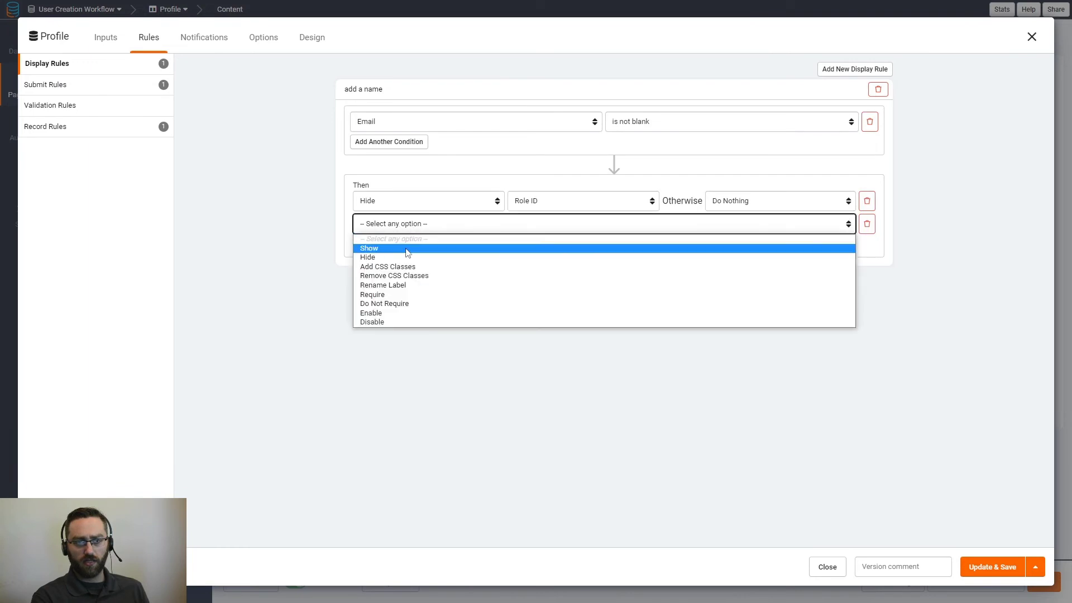
pyautogui.click(393, 267)
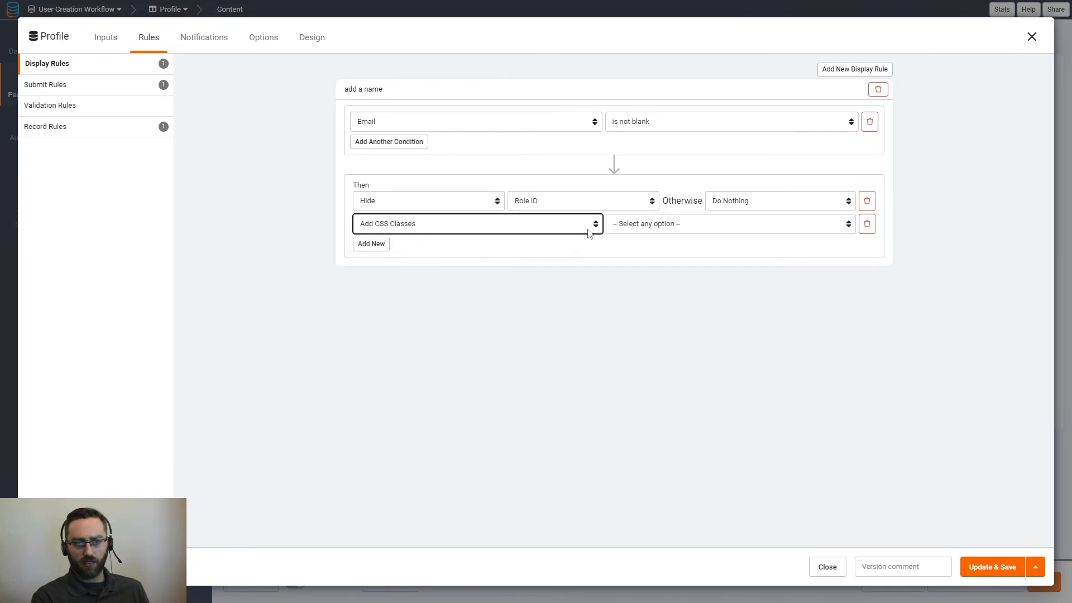
pyautogui.click(629, 223)
pyautogui.click(583, 289)
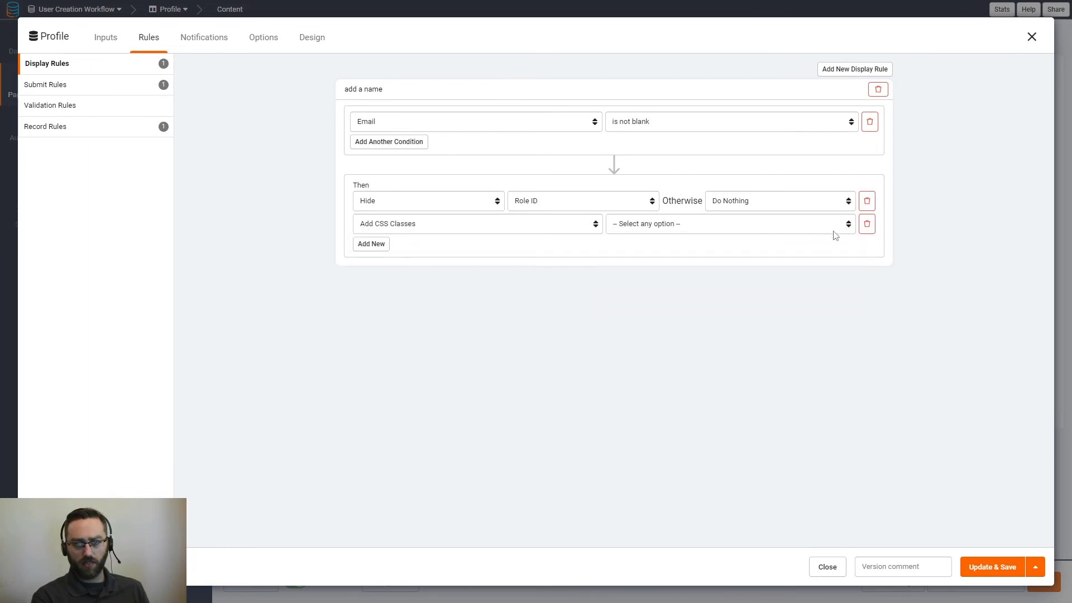
pyautogui.click(424, 222)
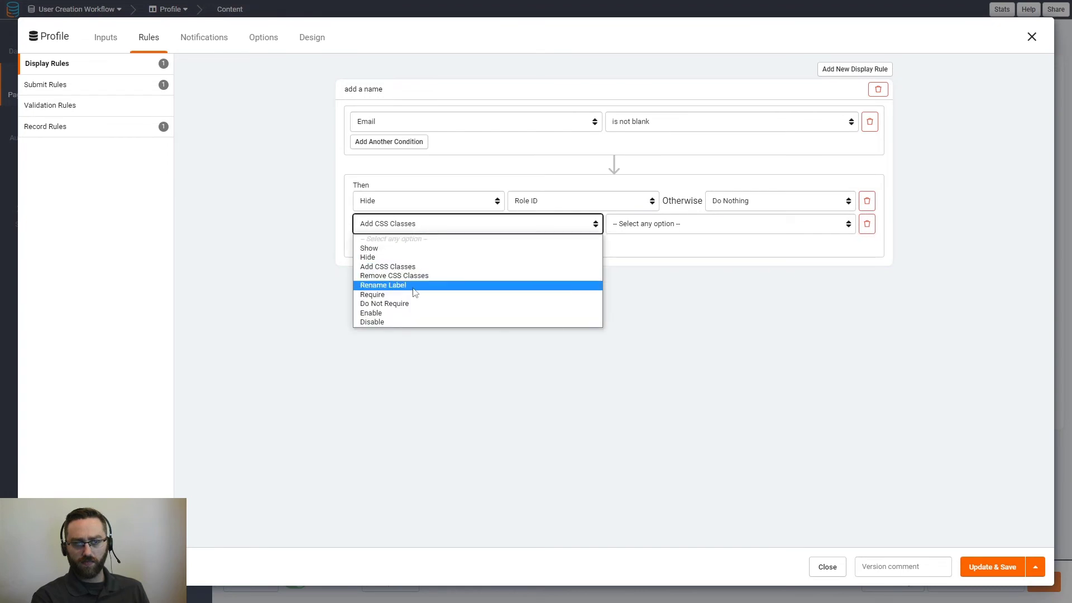
pyautogui.click(867, 225)
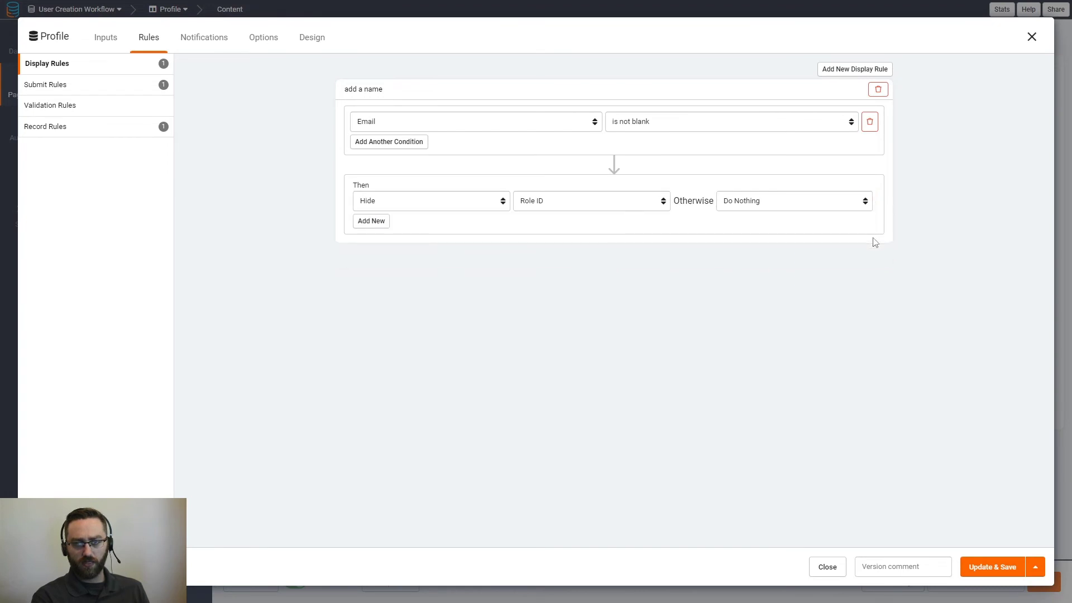
# Add class="password_reset" to the <p> tag of the 'Please change your password.' message.
pyautogui.click(99, 39)
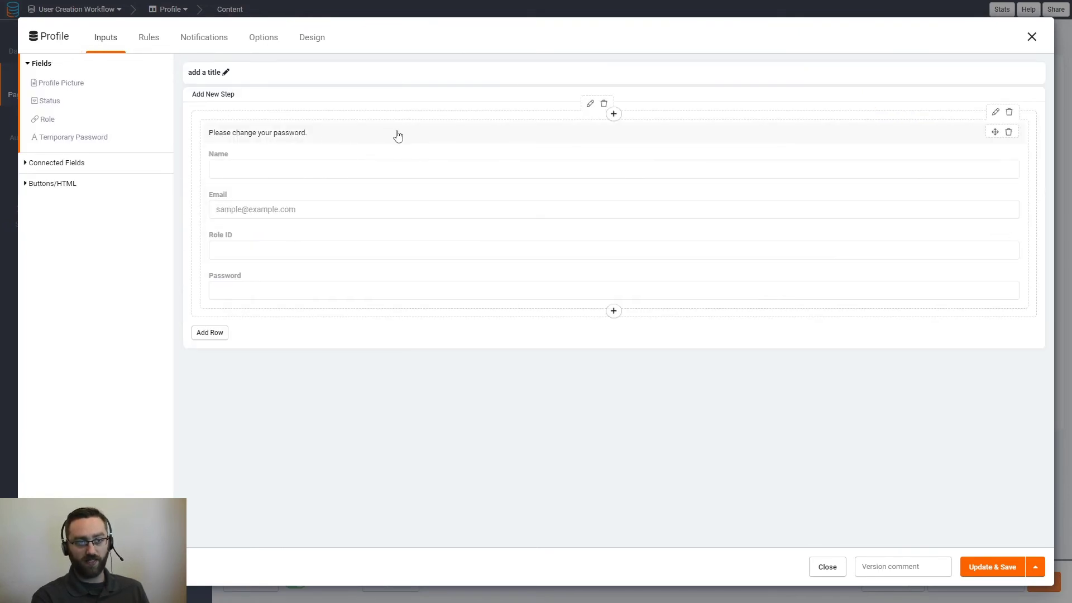
pyautogui.doubleClick(360, 142)
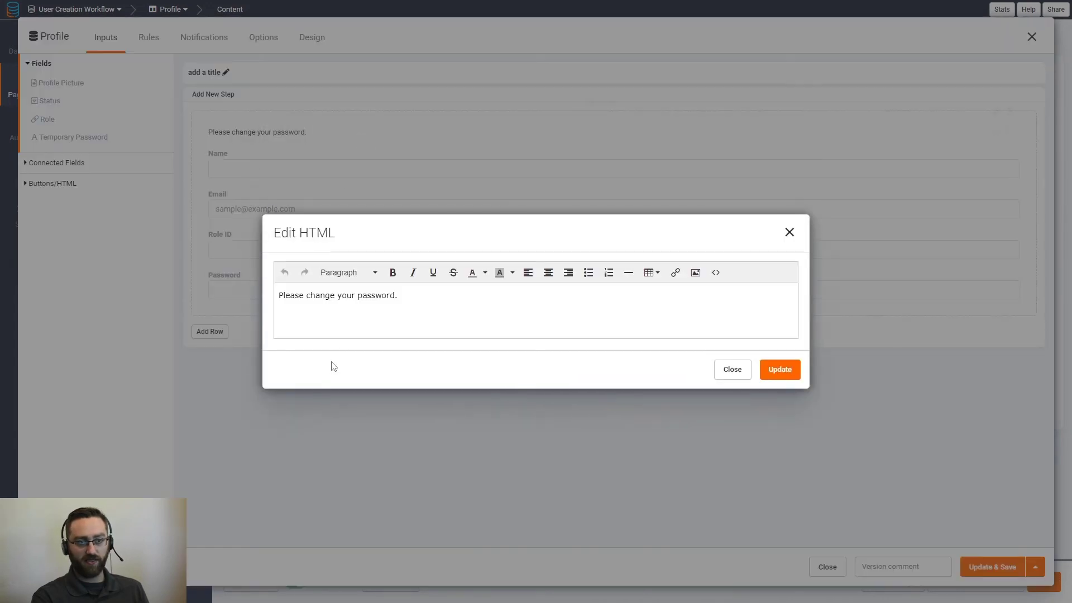
pyautogui.click(717, 273)
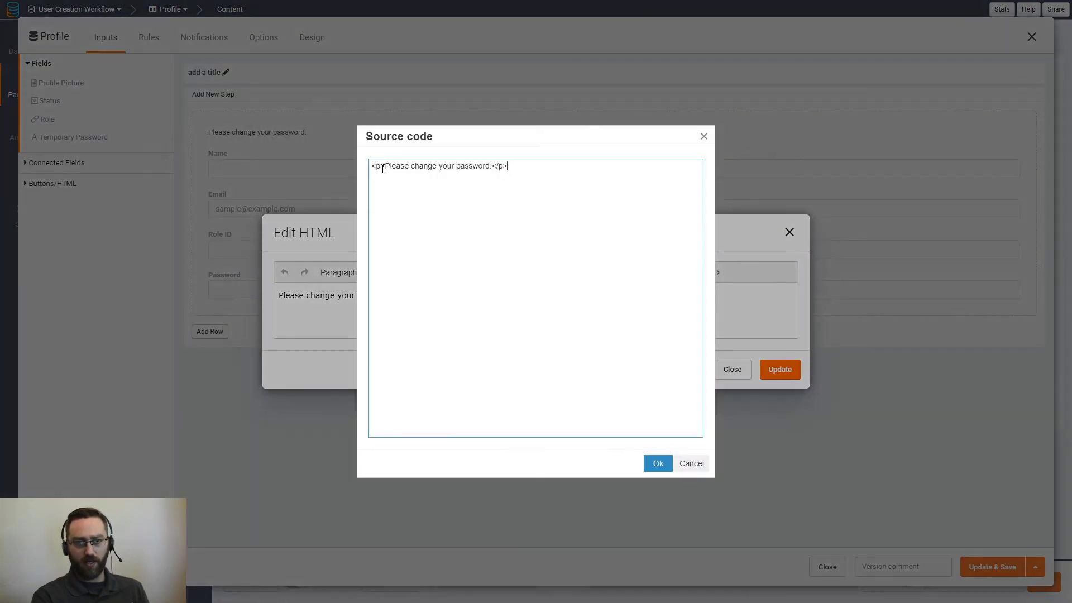
pyautogui.click(704, 137)
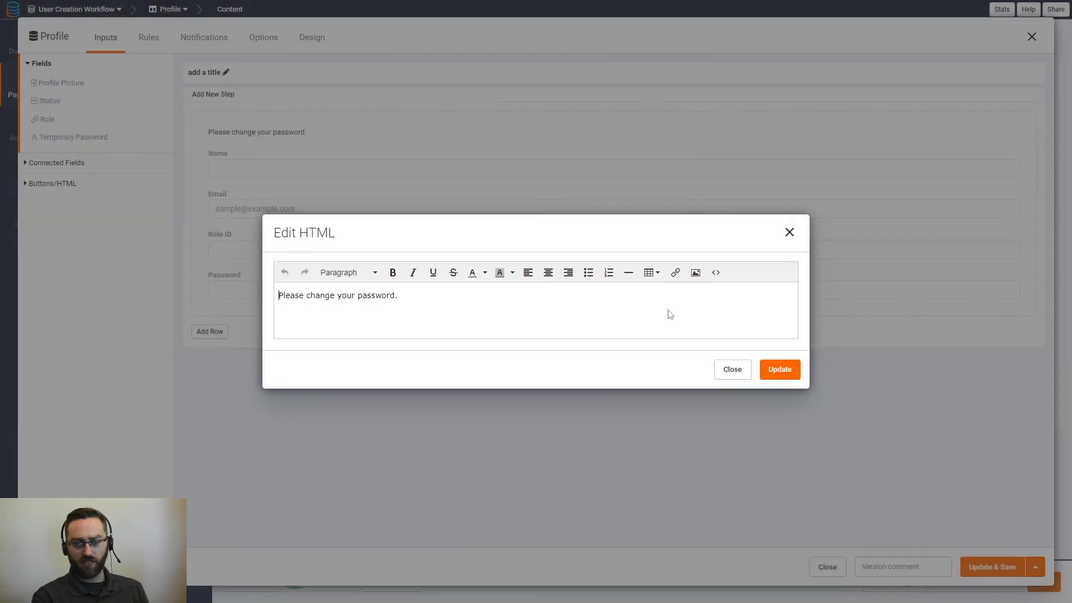
pyautogui.click(717, 273)
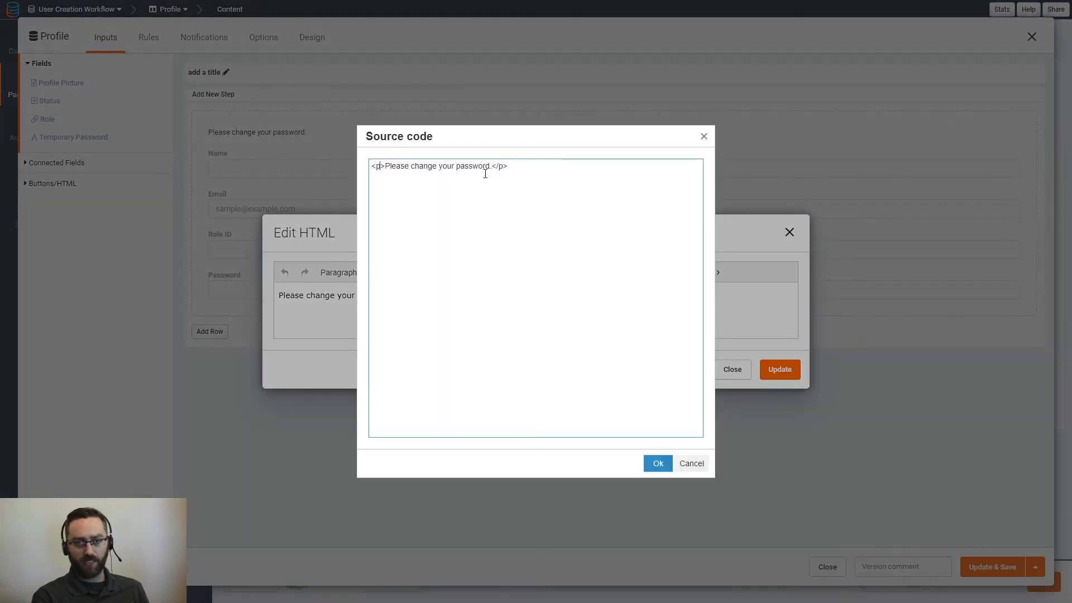
pyautogui.moveTo(381, 167); pyautogui.dragTo(374, 170)
pyautogui.write('class="')
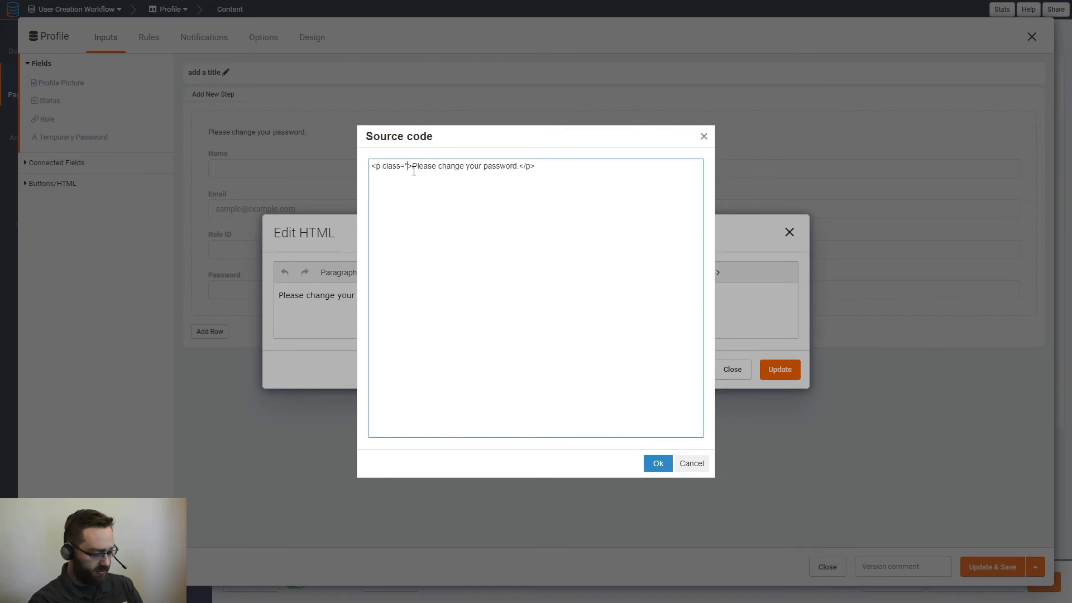
pyautogui.write('password_')
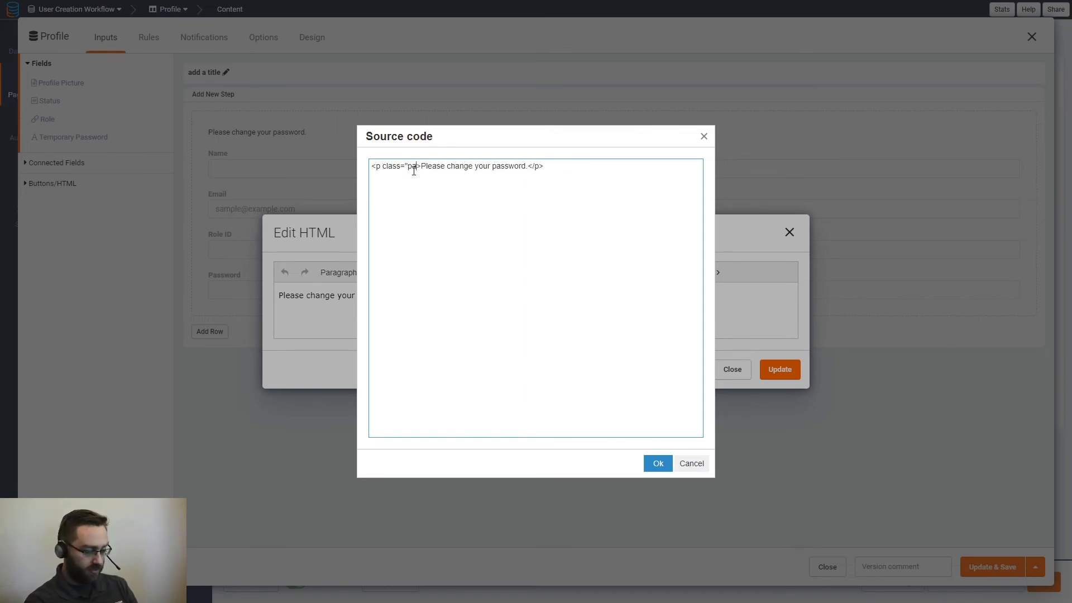
pyautogui.write('reset')
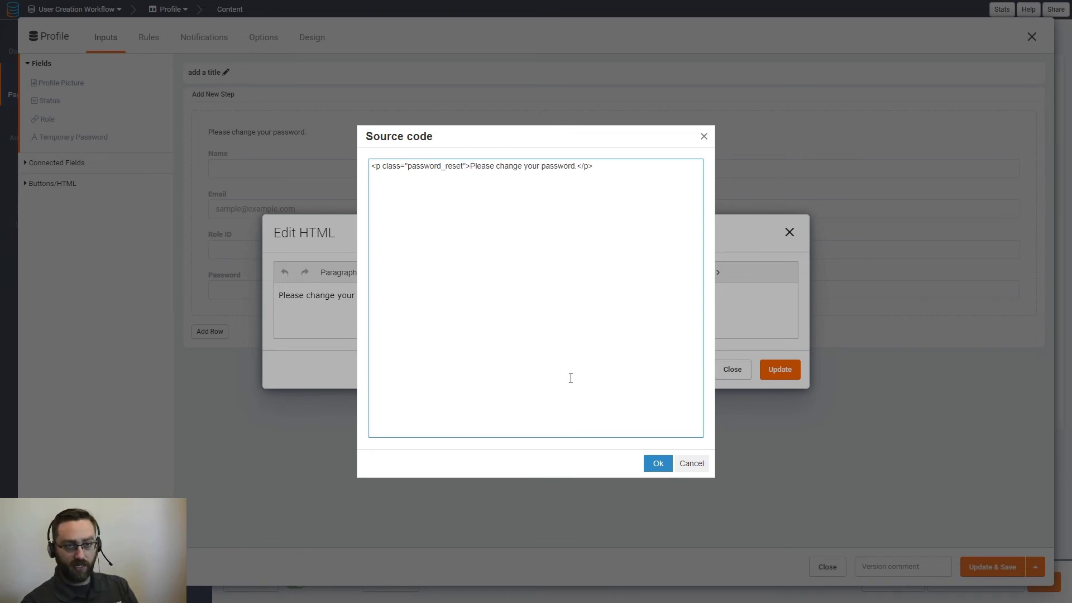
pyautogui.click(656, 464)
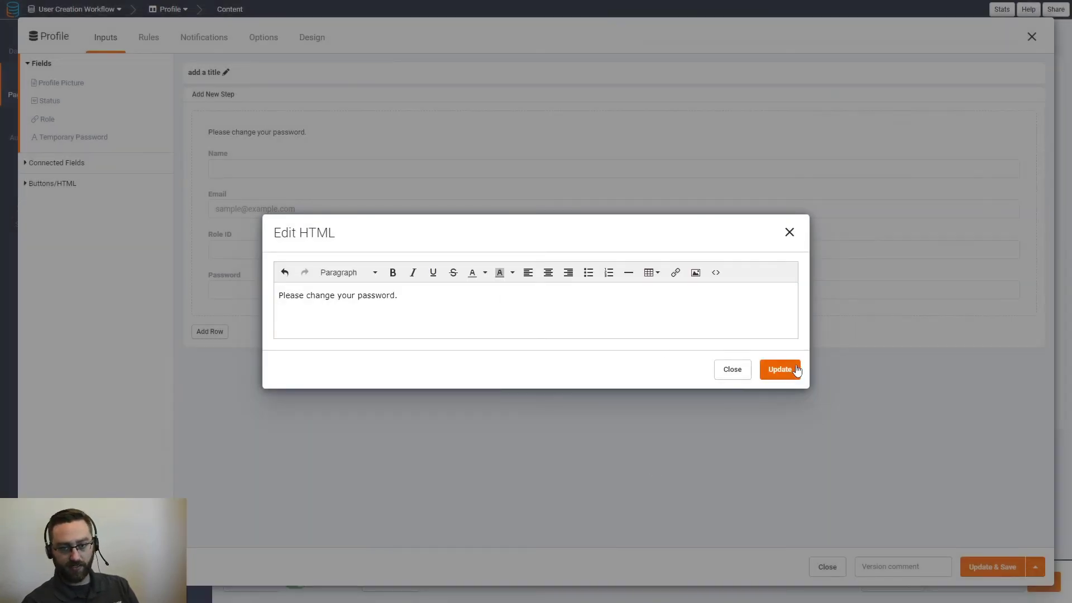
pyautogui.click(781, 371)
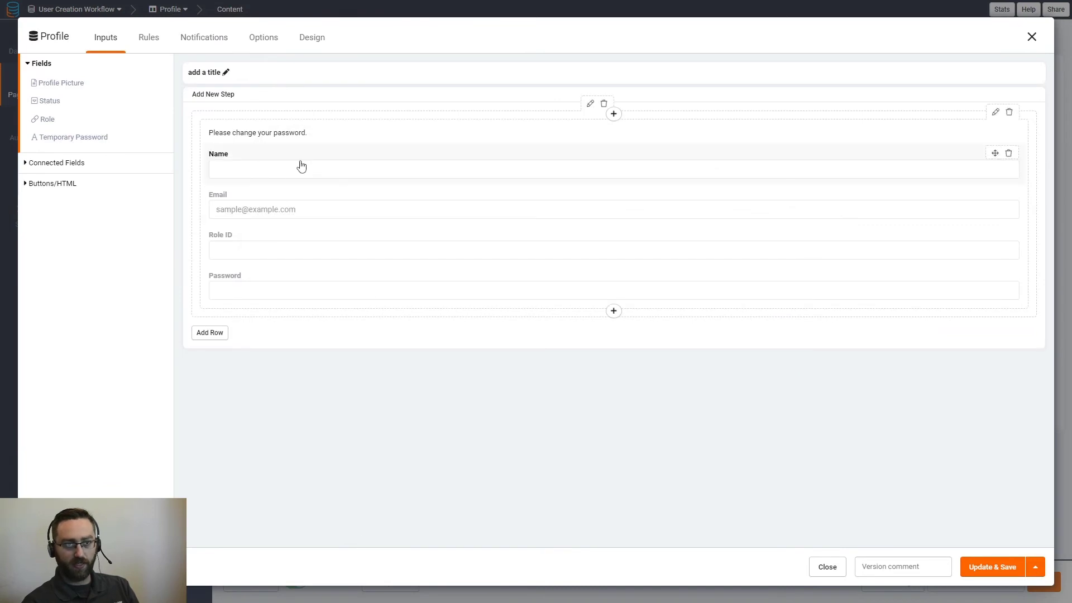
# Add a new action to the Email-not-blank display rule and review its type options.
pyautogui.click(146, 39)
pyautogui.click(375, 223)
pyautogui.click(377, 223)
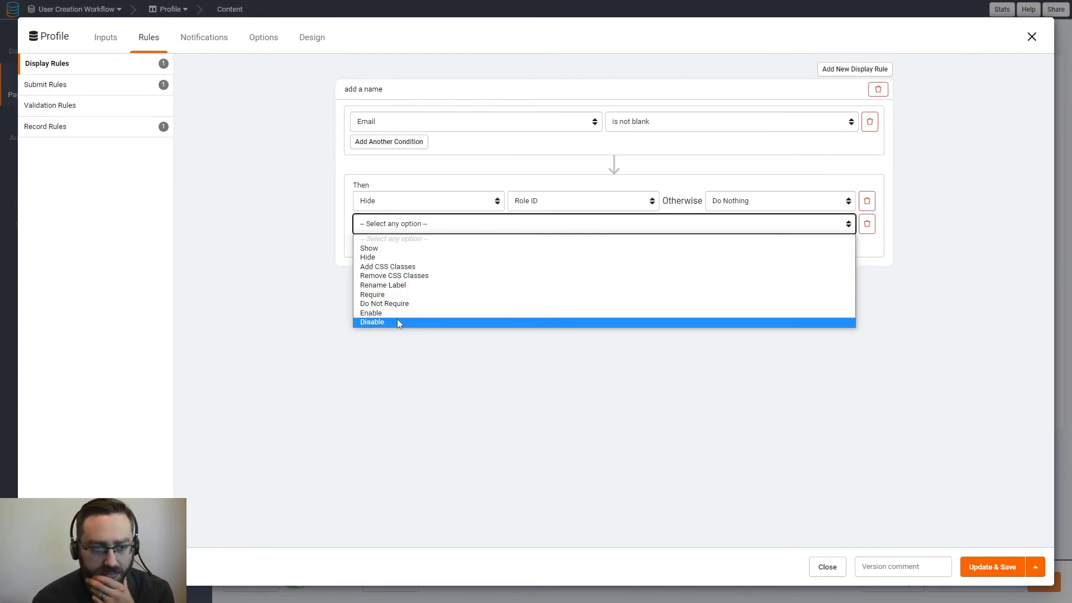
pyautogui.click(396, 266)
pyautogui.click(632, 226)
pyautogui.click(521, 224)
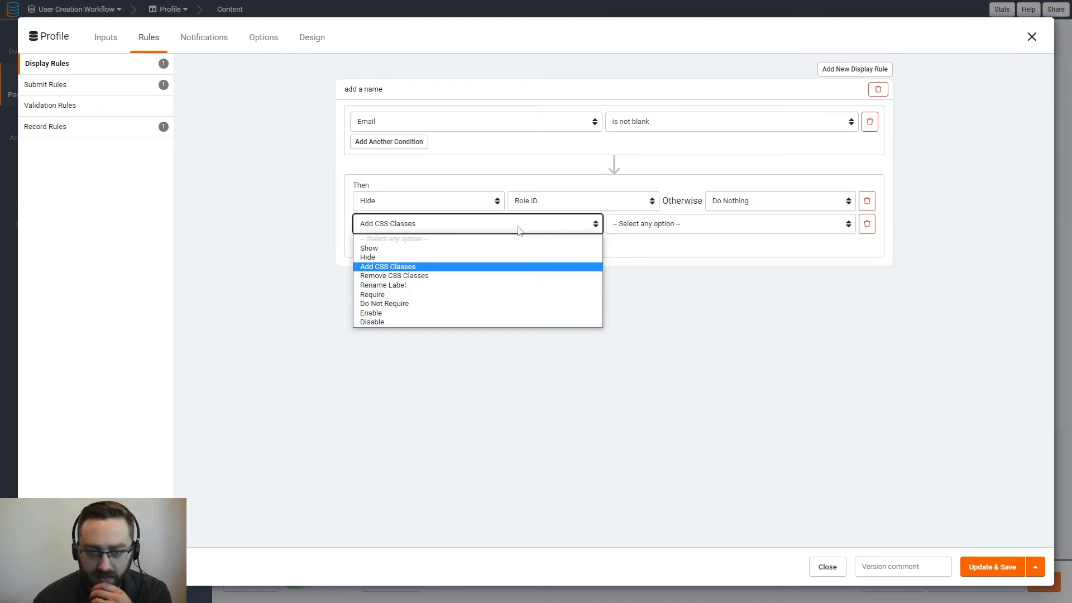
pyautogui.click(406, 124)
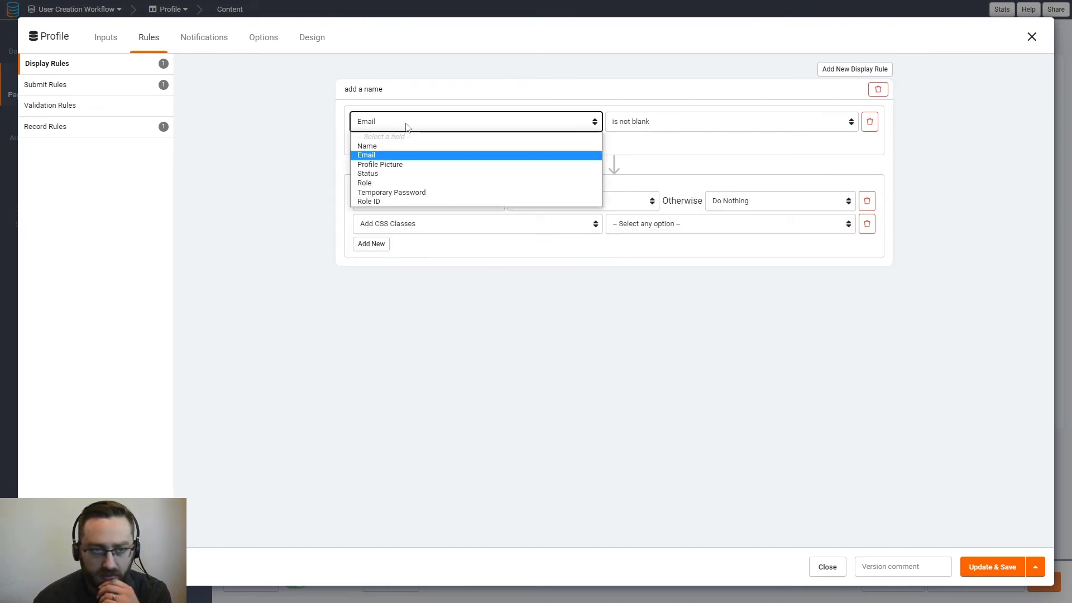
pyautogui.click(407, 124)
pyautogui.click(433, 205)
pyautogui.click(433, 206)
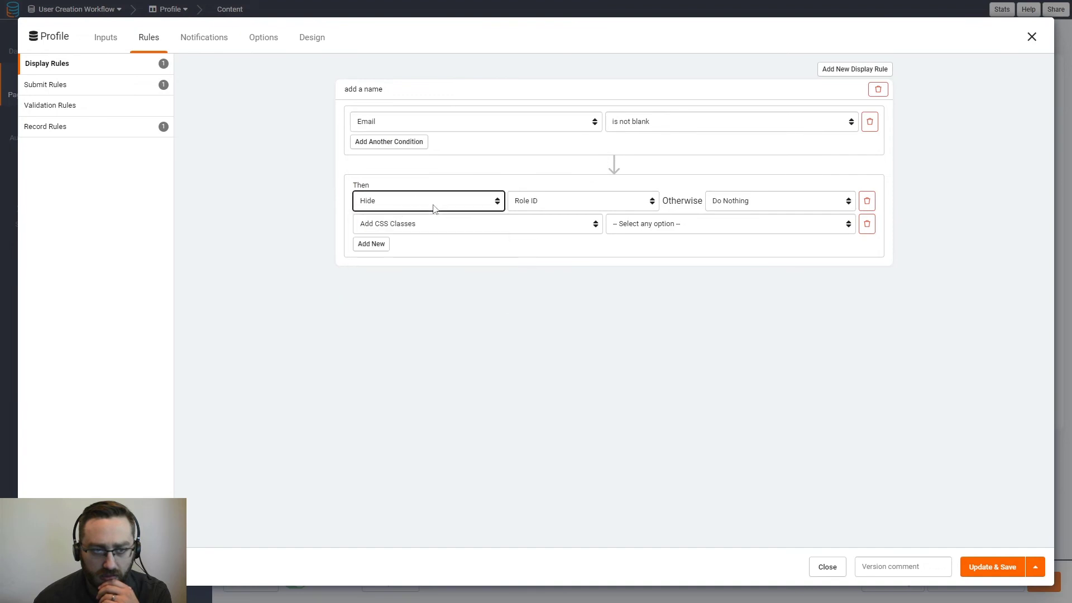
pyautogui.click(438, 226)
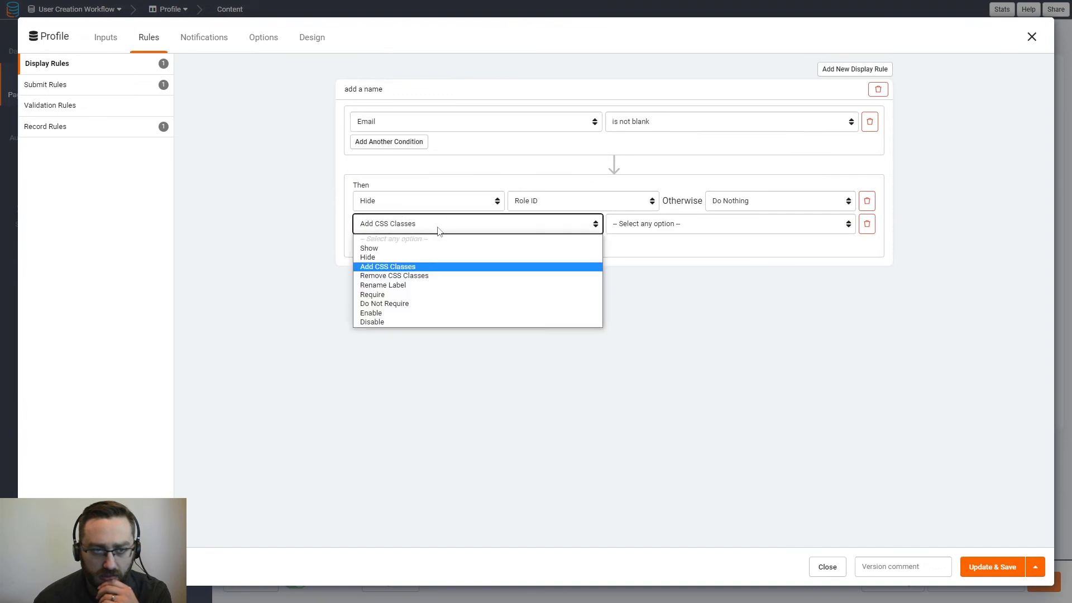
# Make the new action hide CSS selector .password_reset, otherwise show it, and save.
pyautogui.click(418, 258)
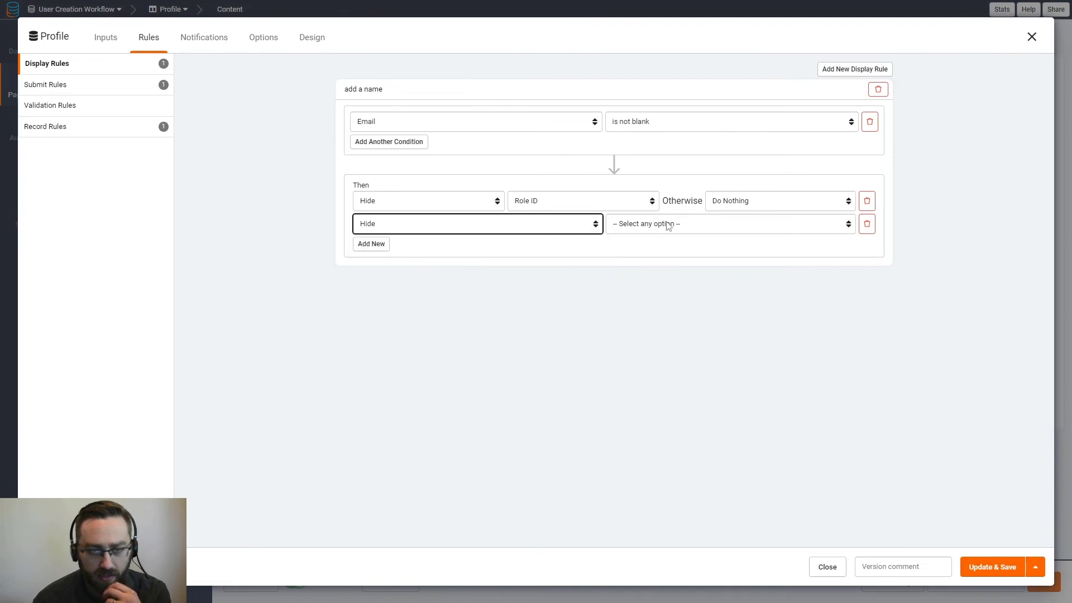
pyautogui.click(667, 223)
pyautogui.click(648, 323)
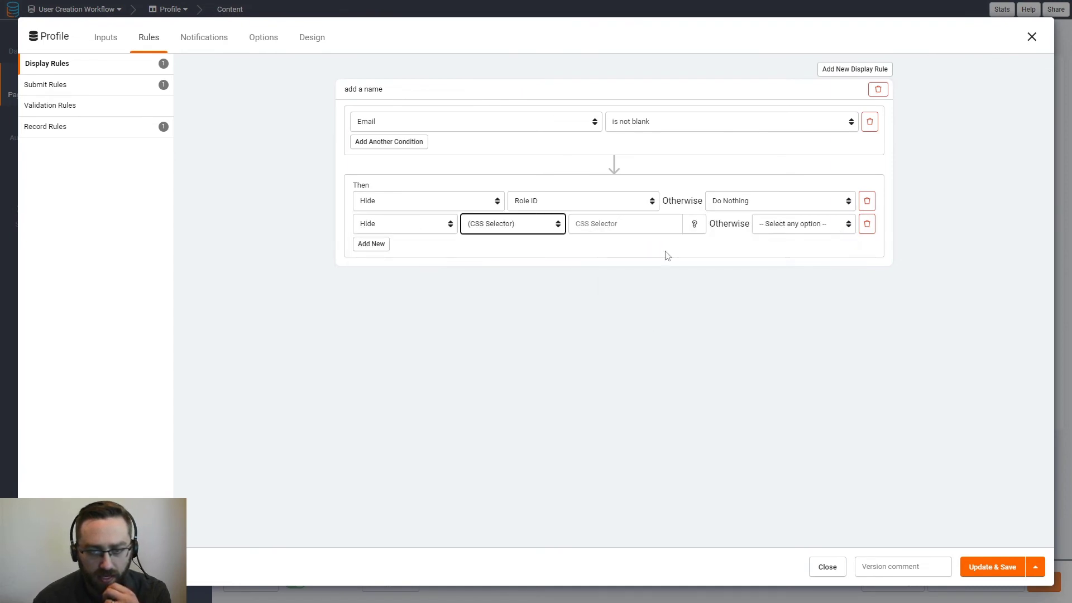
pyautogui.click(620, 225)
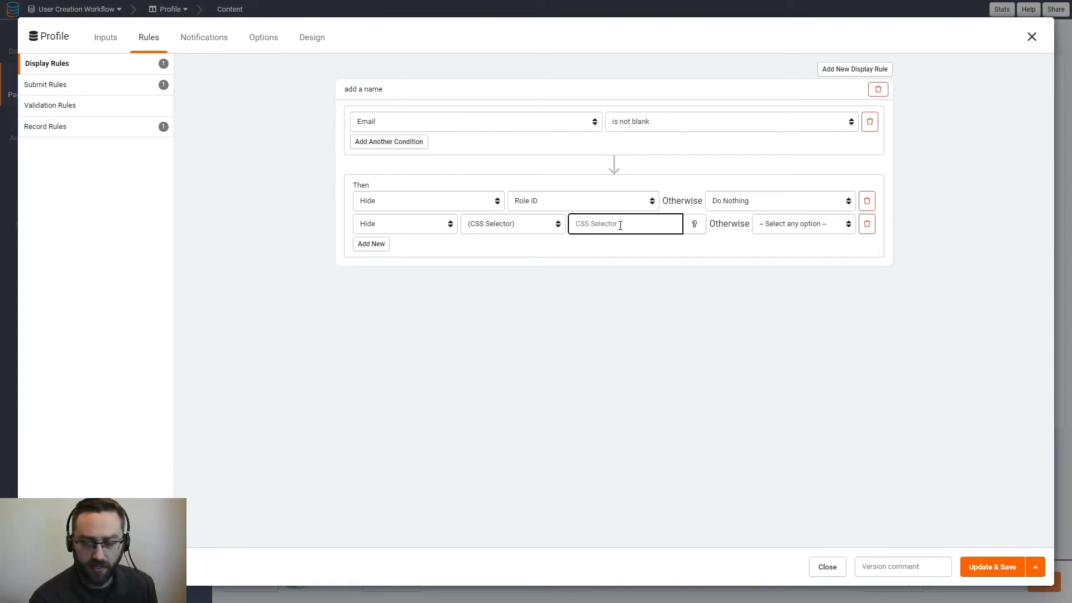
pyautogui.write('.password_reset')
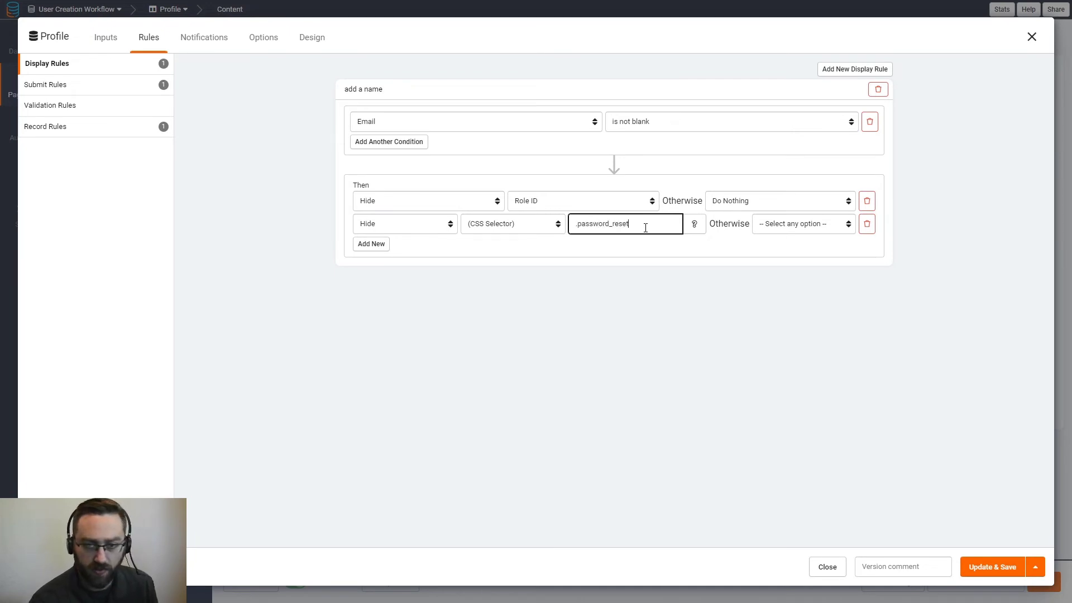
pyautogui.press('BackSpace')
pyautogui.write('.')
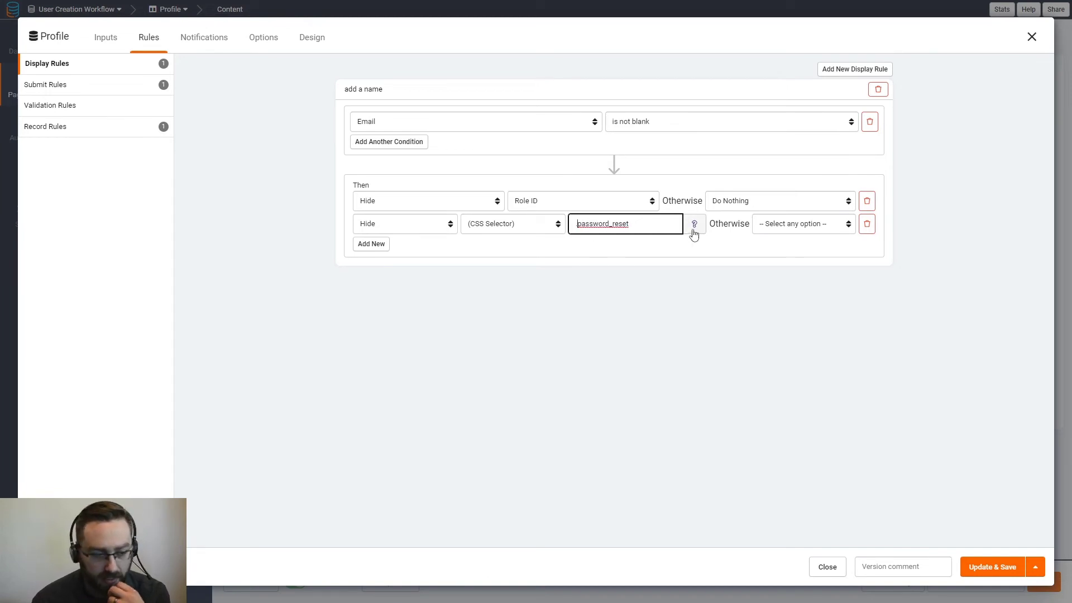
pyautogui.click(770, 231)
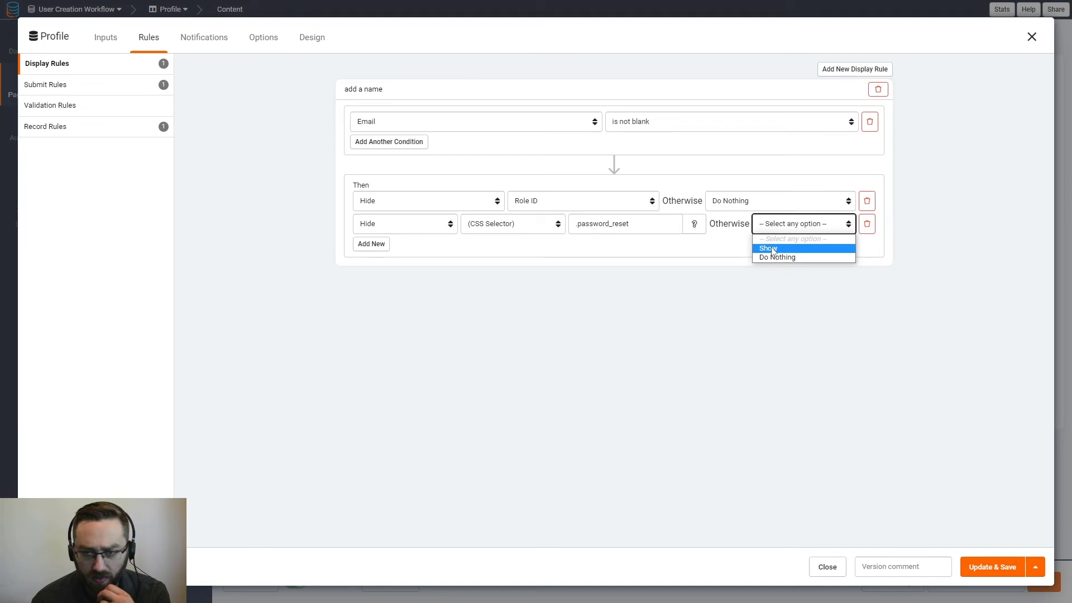
pyautogui.click(773, 249)
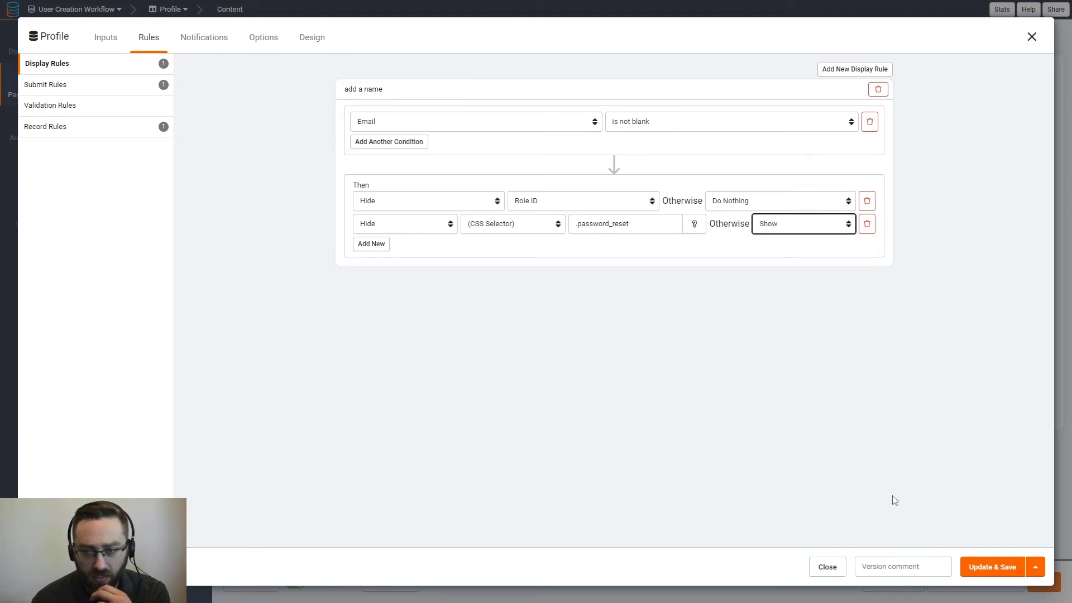
pyautogui.click(999, 567)
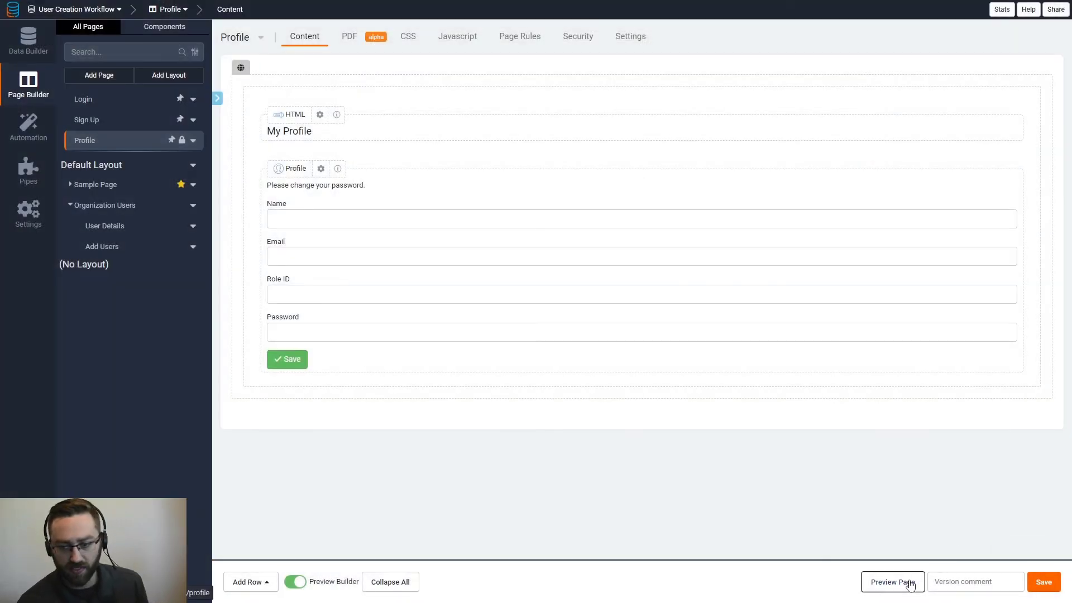
# Preview My Profile, confirming only Name, Email and Password appear, then reopen the Profile form.
pyautogui.click(909, 583)
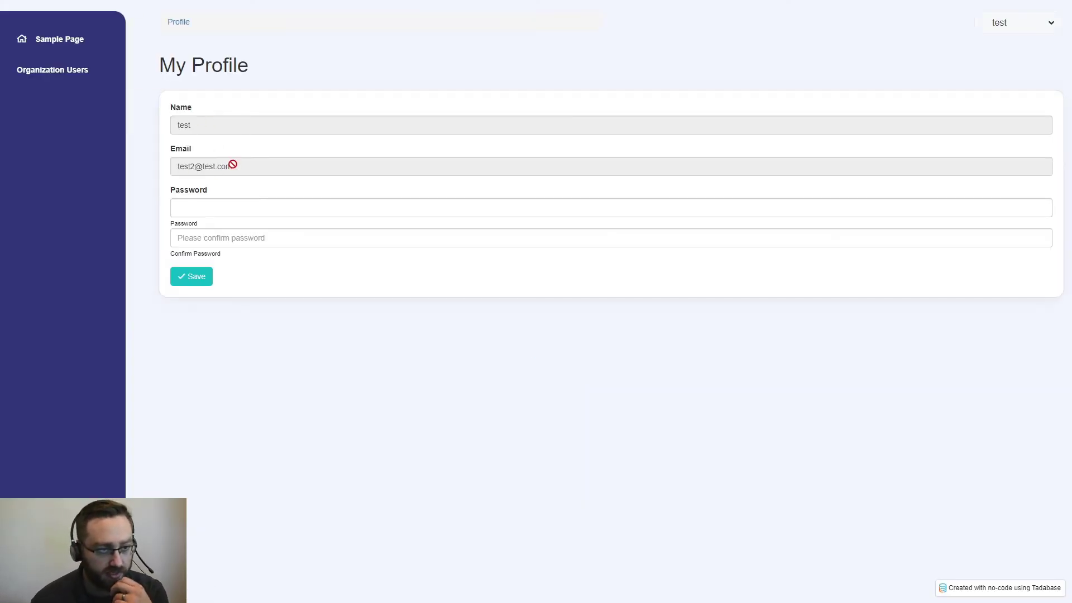
pyautogui.moveTo(233, 167); pyautogui.dragTo(164, 173)
pyautogui.moveTo(204, 96); pyautogui.dragTo(180, 95)
pyautogui.click(239, 107)
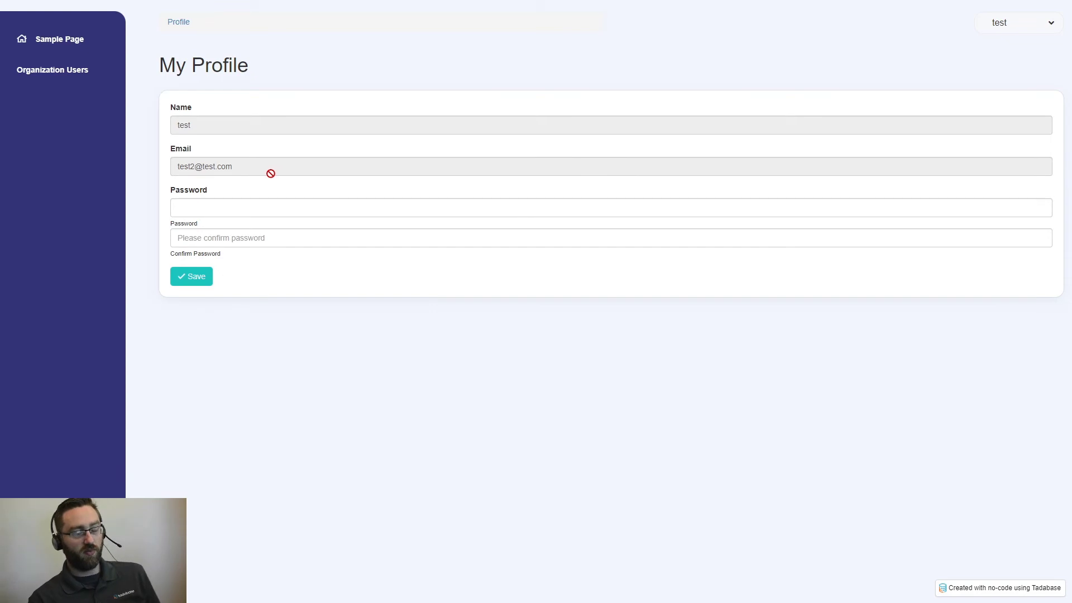
pyautogui.hotkey('alt', 'Tab')
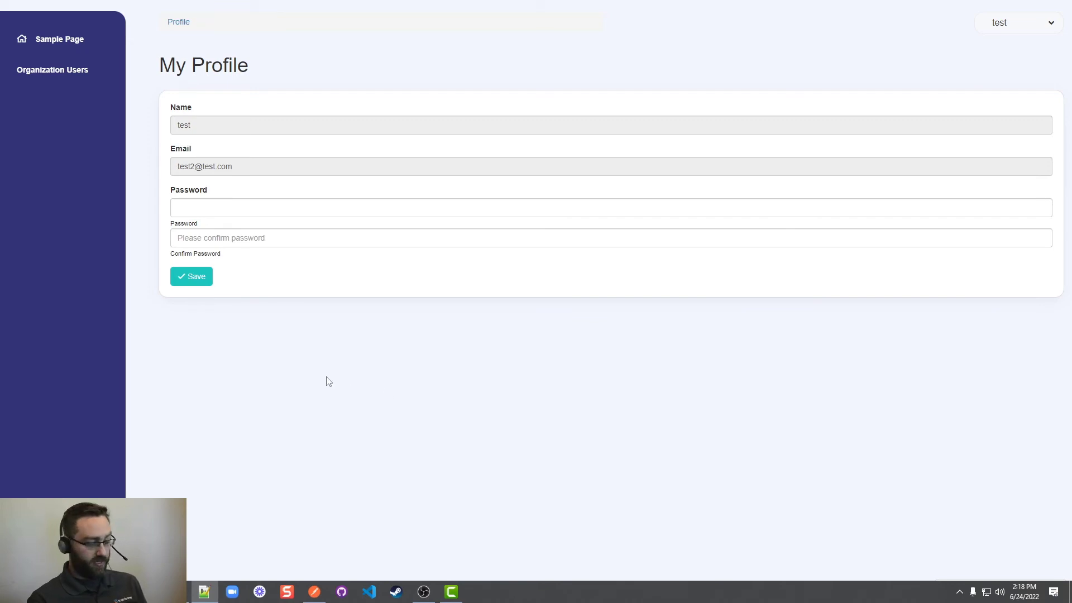
pyautogui.hotkey('alt', 'Tab')
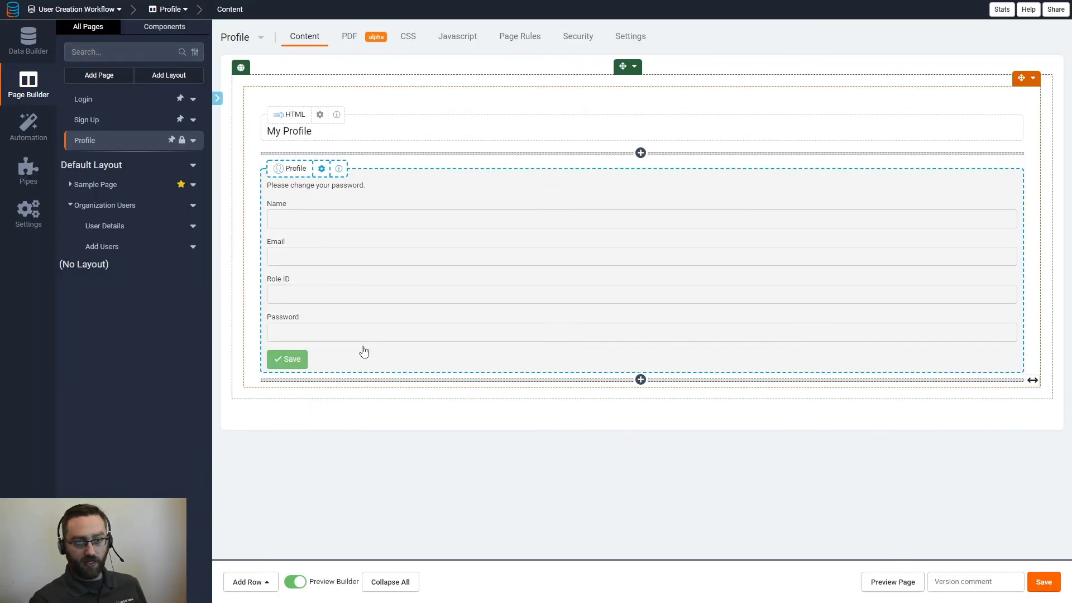
pyautogui.click(285, 304)
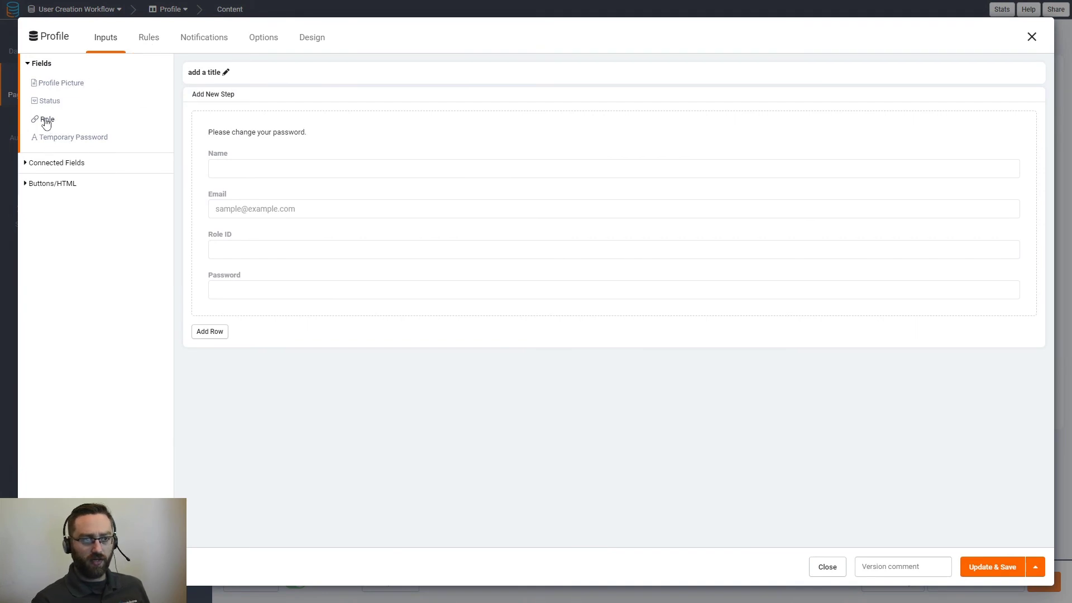
# Place the Role field below Email and make the first rule also hide Role, otherwise doing nothing.
pyautogui.click(46, 119)
pyautogui.moveTo(267, 328); pyautogui.dragTo(266, 234)
pyautogui.click(149, 38)
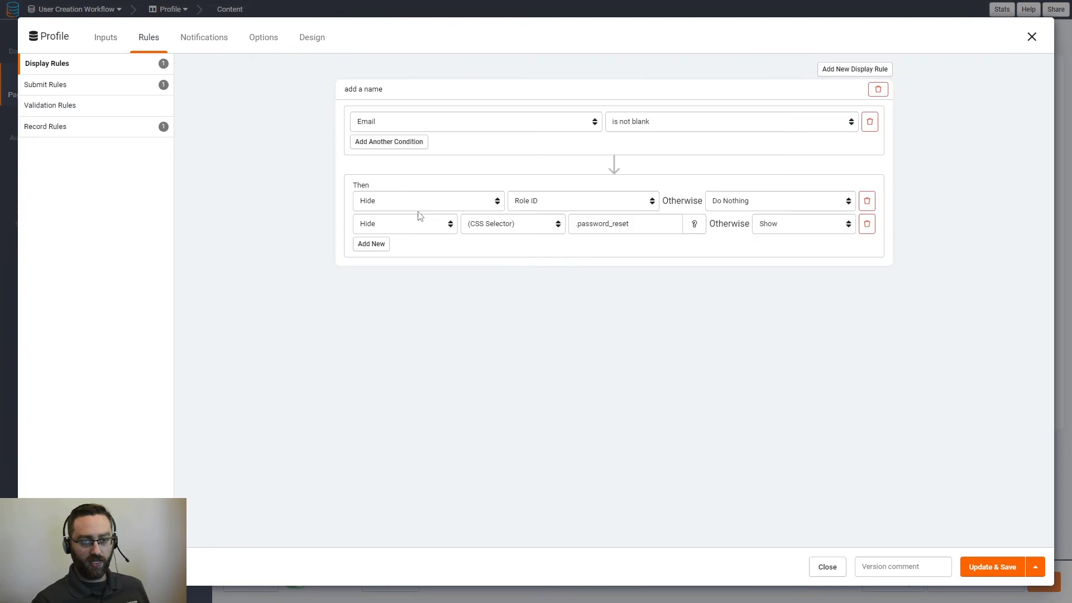
pyautogui.click(402, 230)
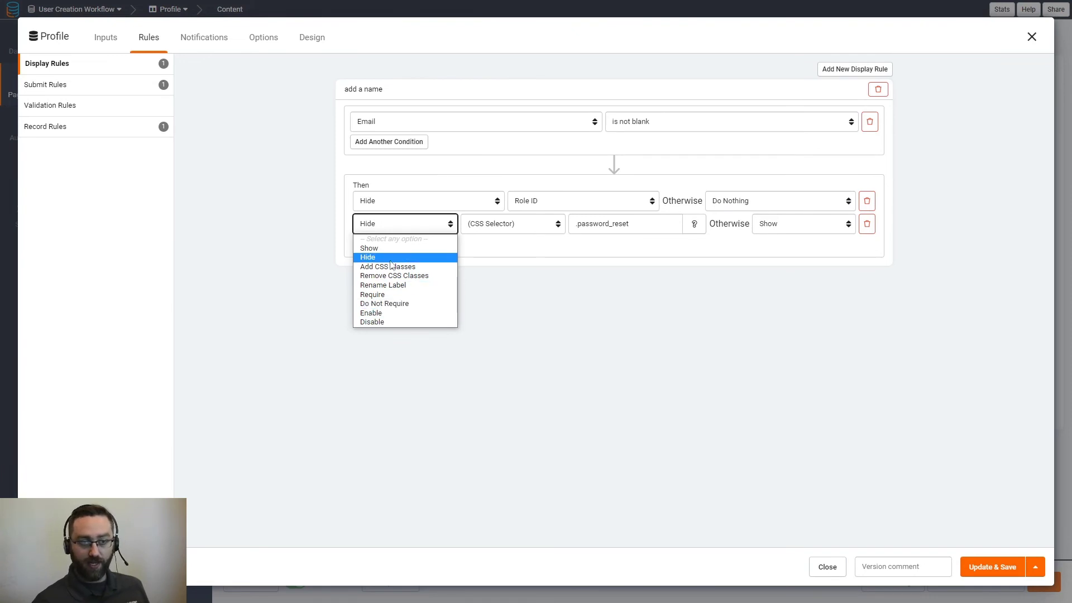
pyautogui.click(504, 226)
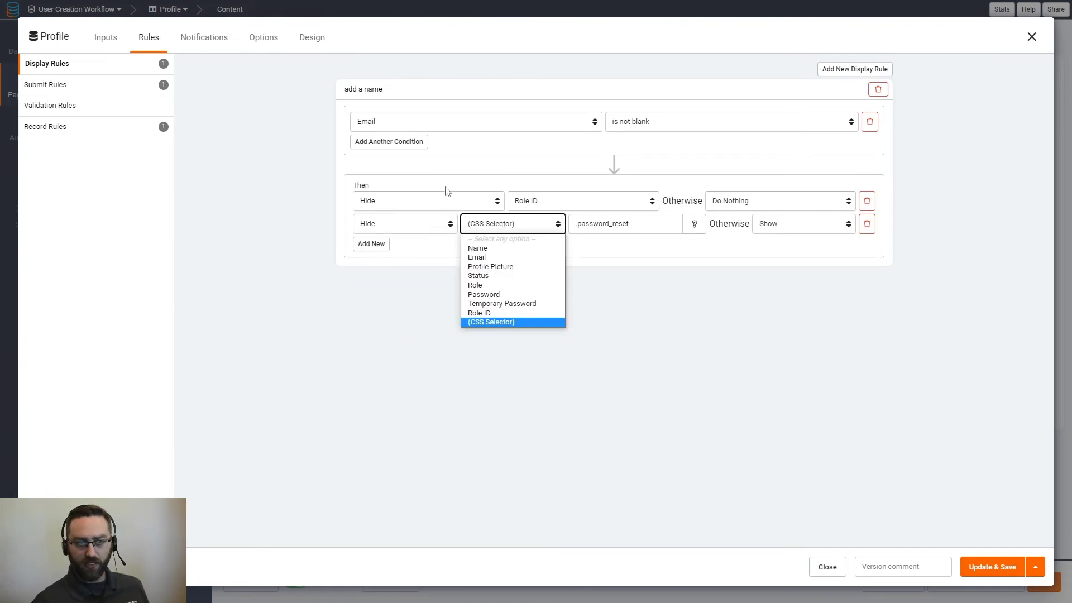
pyautogui.click(527, 285)
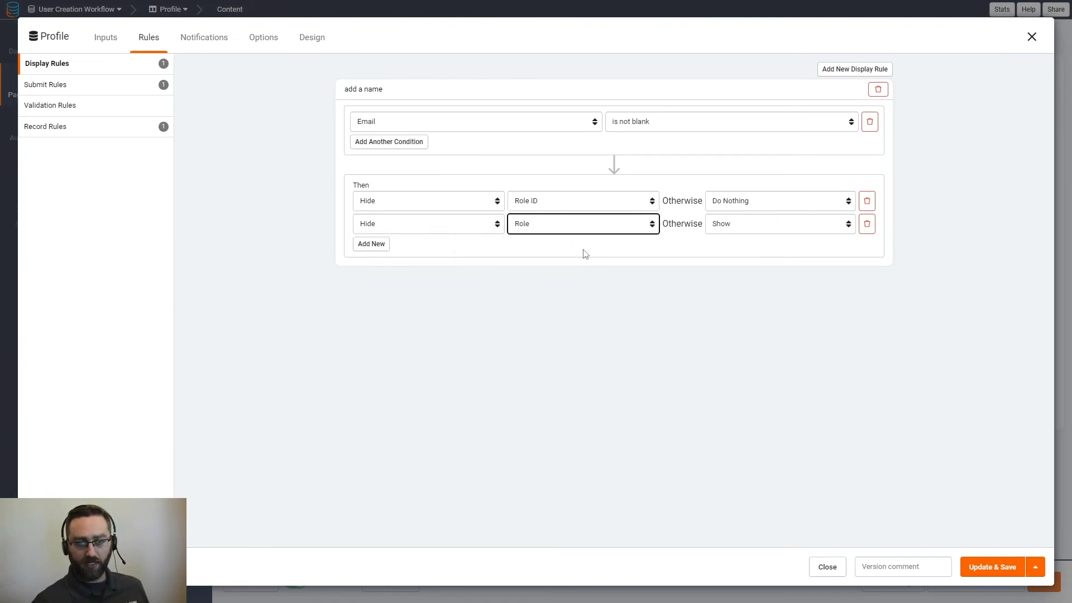
pyautogui.click(787, 223)
pyautogui.click(735, 259)
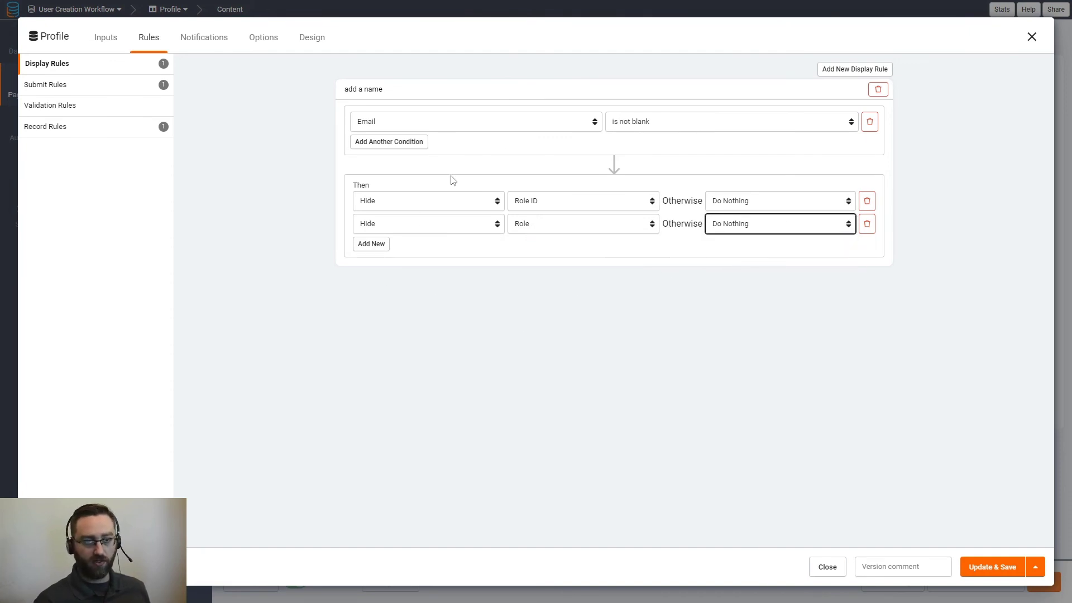
# Add a new display rule with the condition Role is needs_password_reset.
pyautogui.click(838, 73)
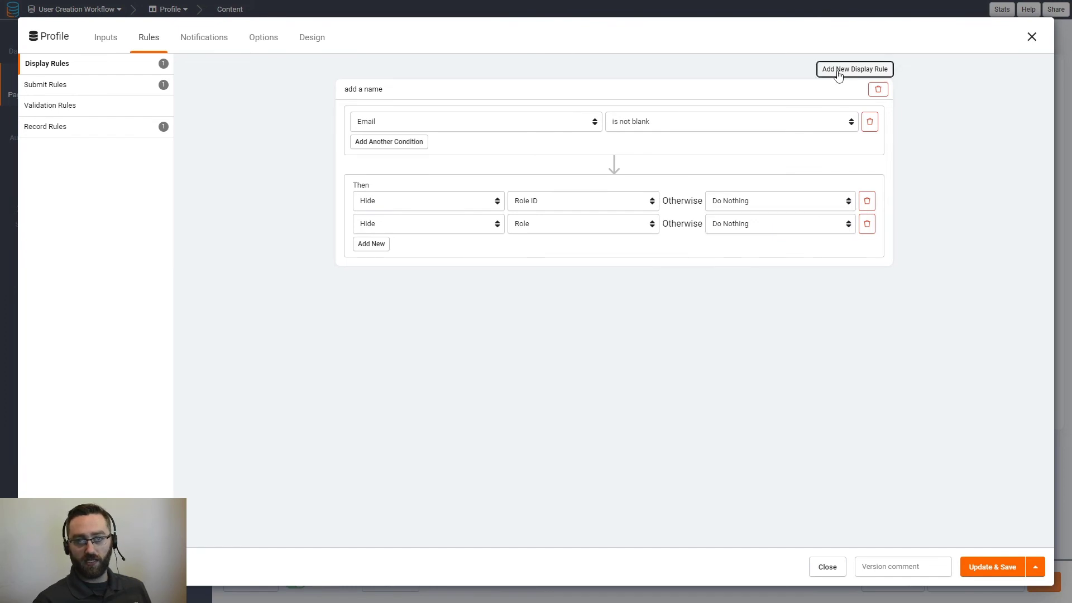
pyautogui.click(379, 315)
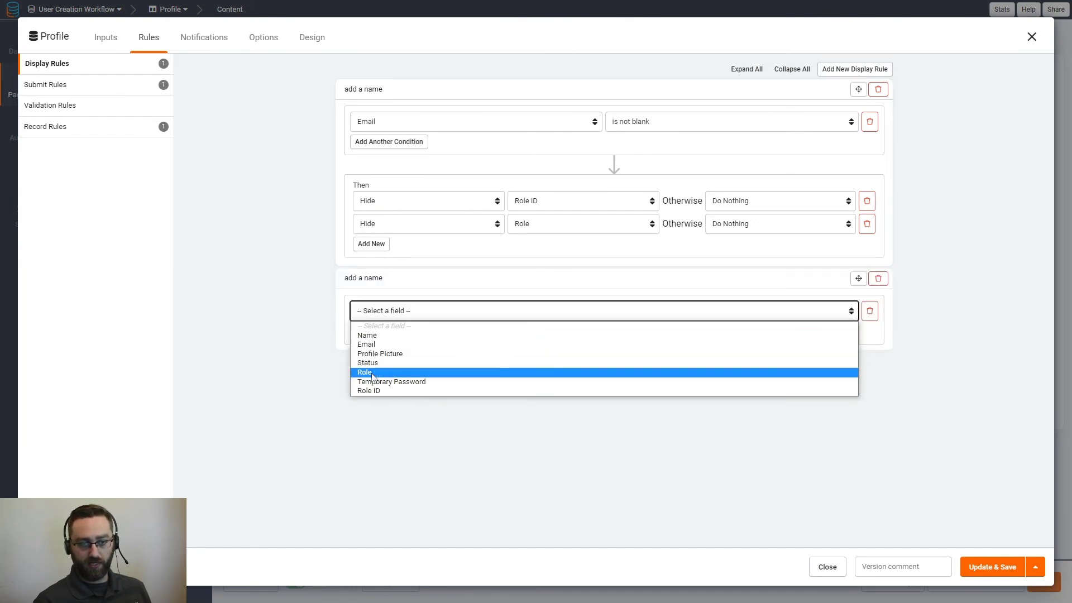
pyautogui.click(390, 371)
pyautogui.click(624, 313)
pyautogui.click(624, 336)
pyautogui.click(748, 311)
pyautogui.click(703, 343)
# Make the new rule hide CSS selector .password_reset, otherwise showing it.
pyautogui.click(383, 391)
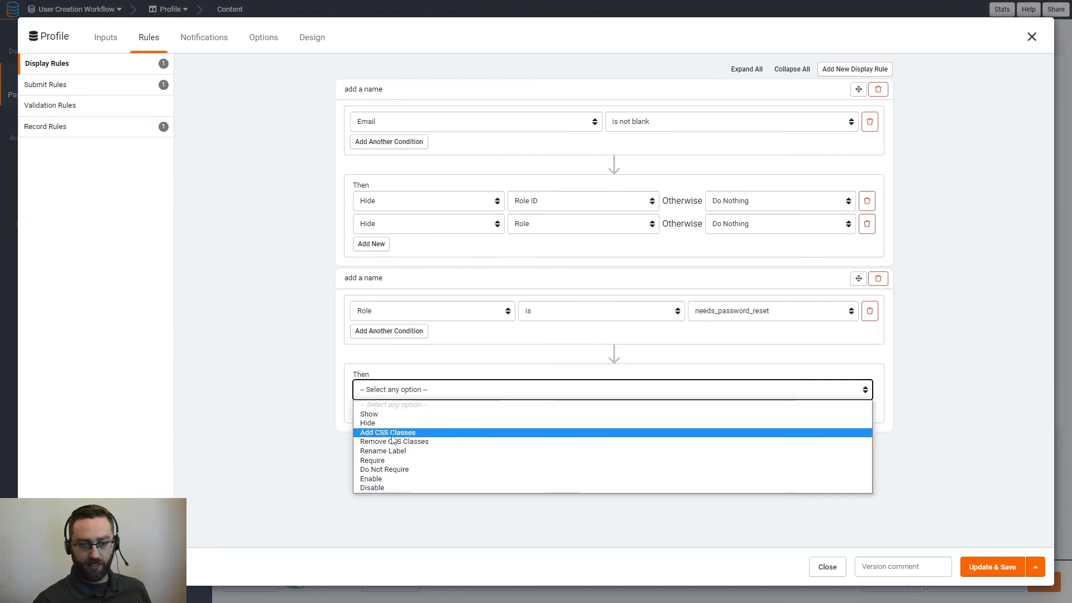
pyautogui.click(385, 422)
pyautogui.click(639, 389)
pyautogui.click(642, 476)
pyautogui.click(640, 389)
pyautogui.write('.password_reset')
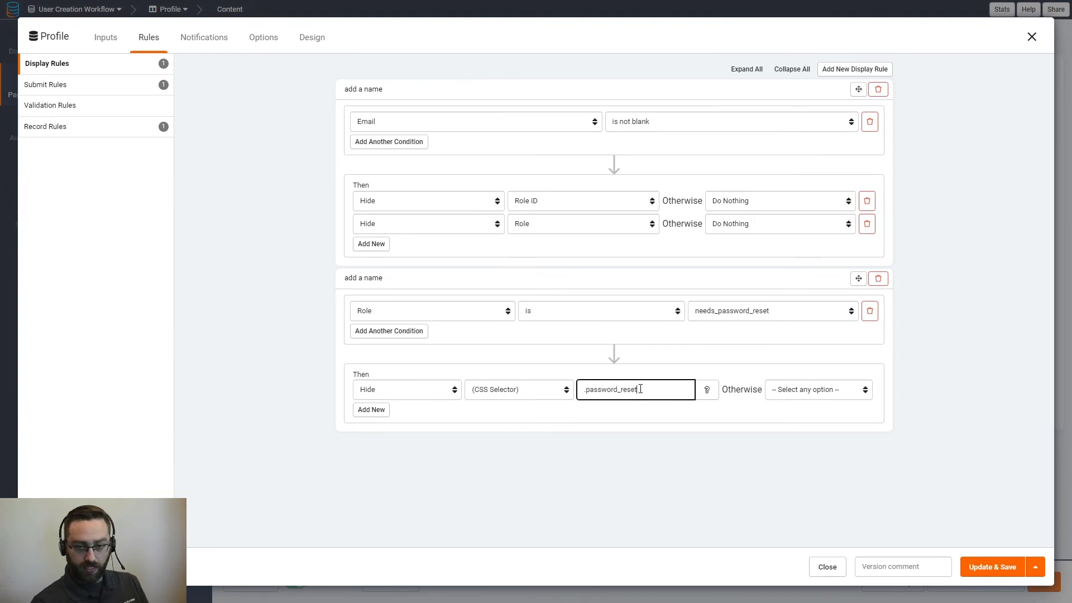
pyautogui.click(816, 390)
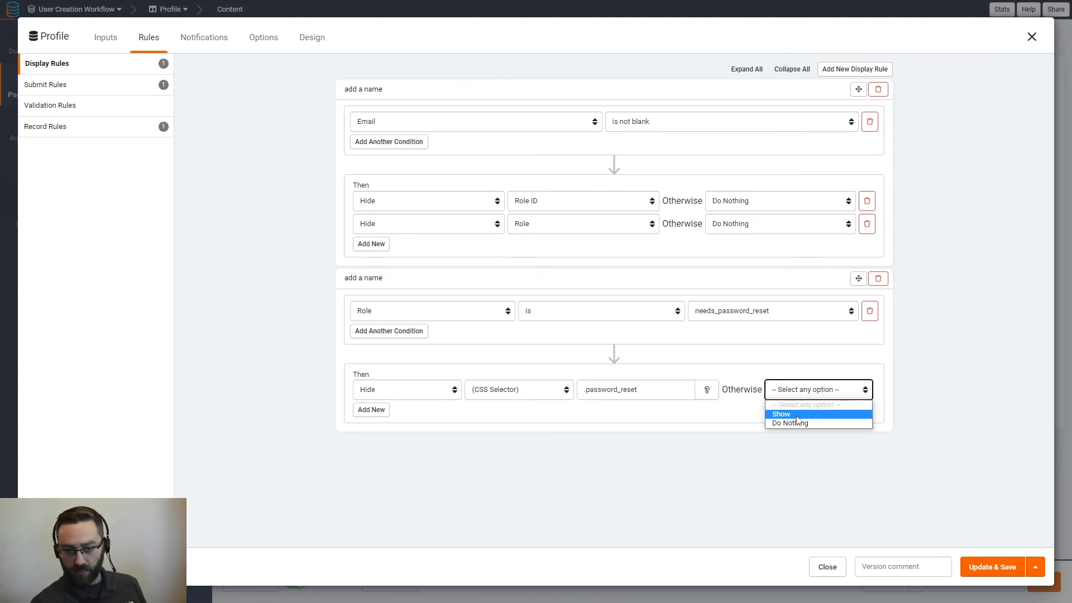
pyautogui.click(796, 415)
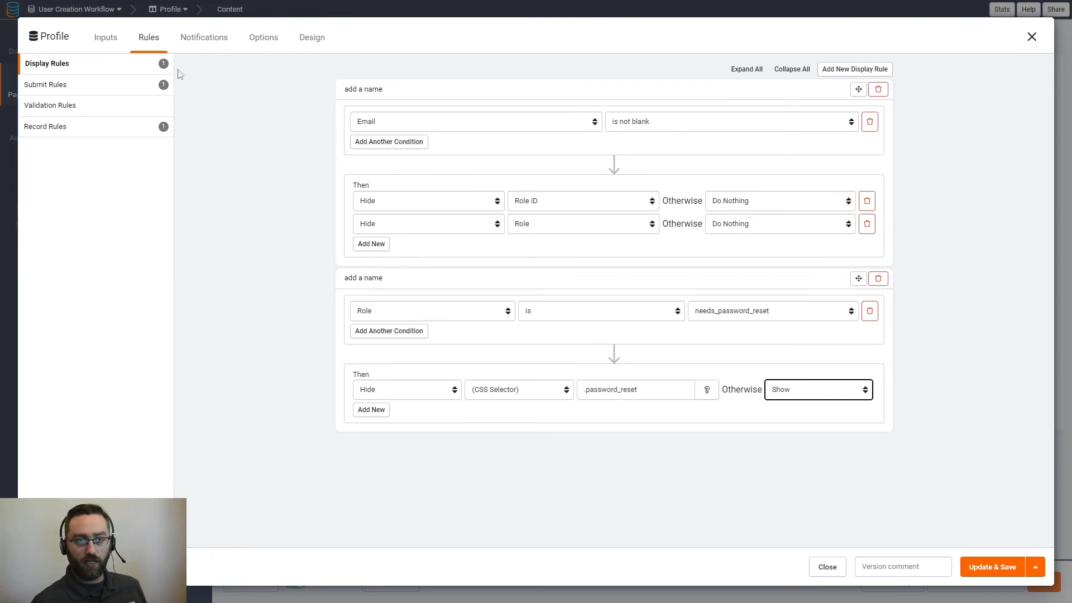
# Append alert_danger to the password message paragraph's class attribute in the HTML source.
pyautogui.click(107, 46)
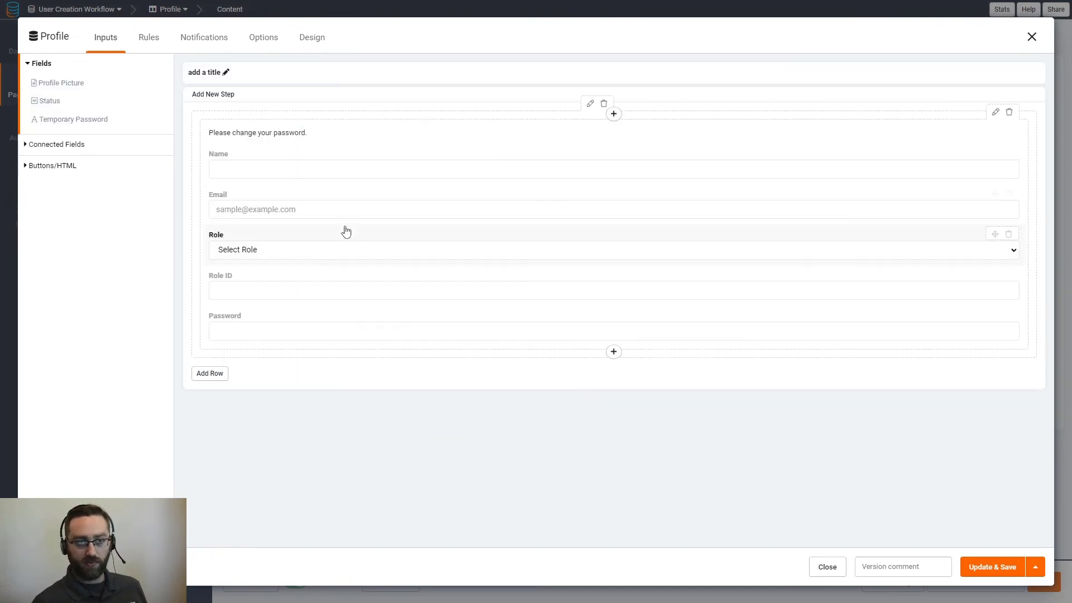
pyautogui.click(314, 139)
pyautogui.click(715, 272)
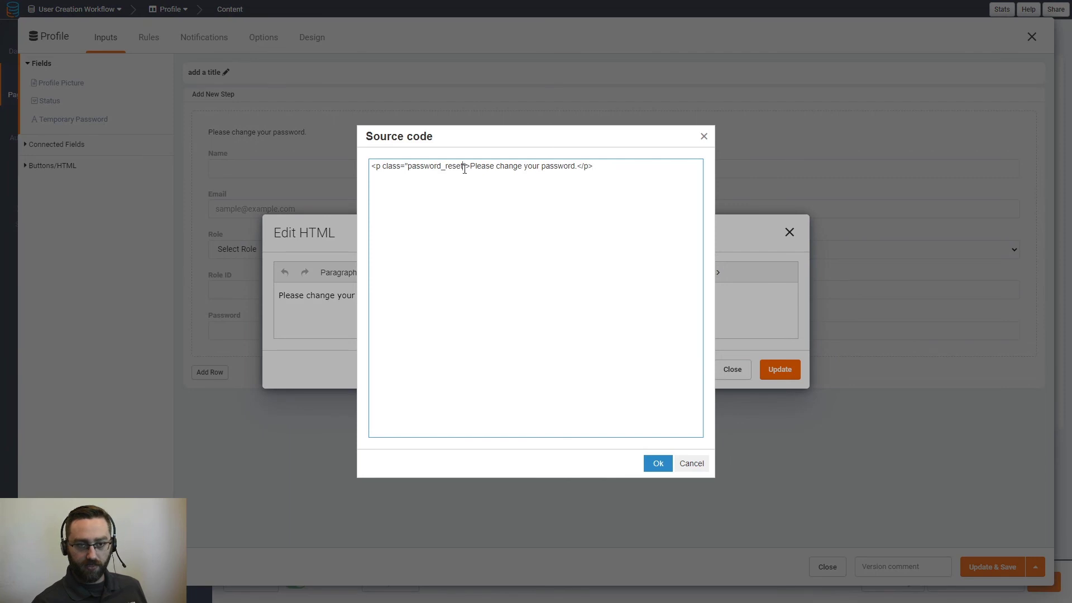
pyautogui.write('alert')
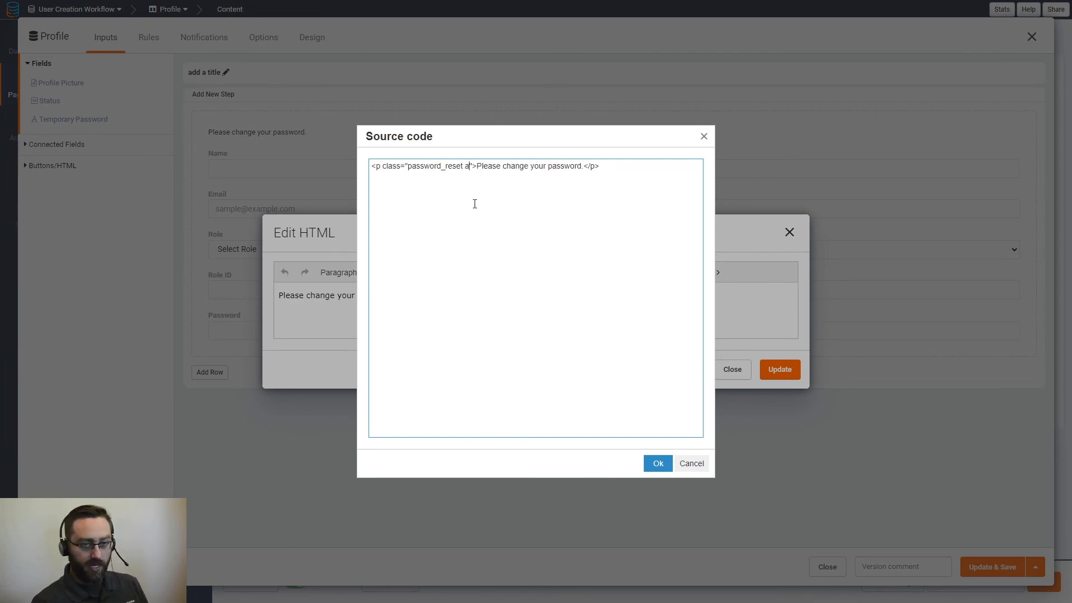
pyautogui.write('_danger')
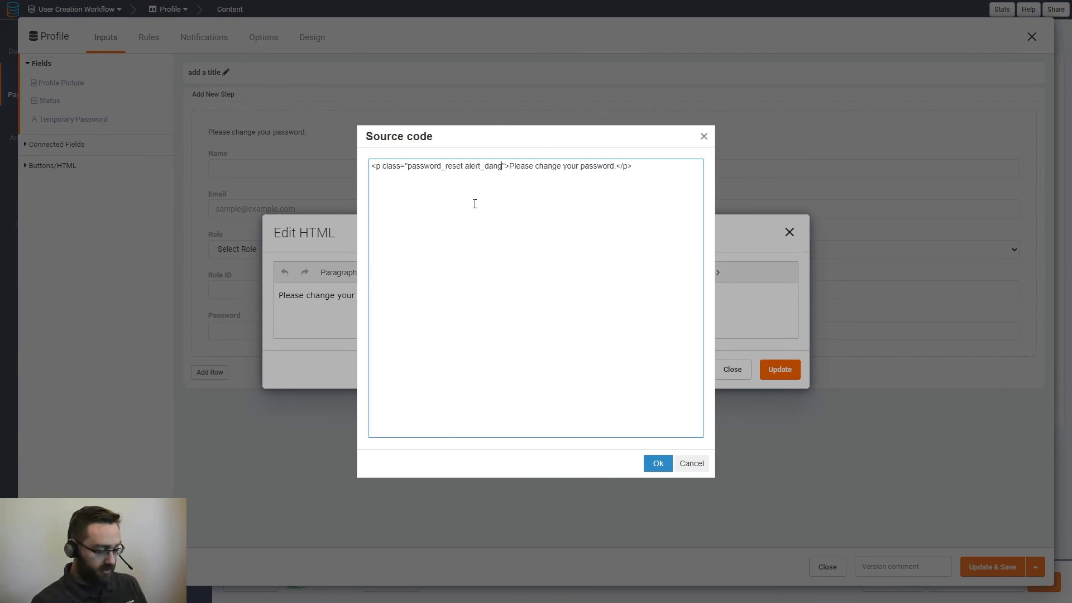
pyautogui.click(657, 463)
pyautogui.click(779, 348)
# Save the form settings, then reopen the Profile form's display rules.
pyautogui.click(991, 567)
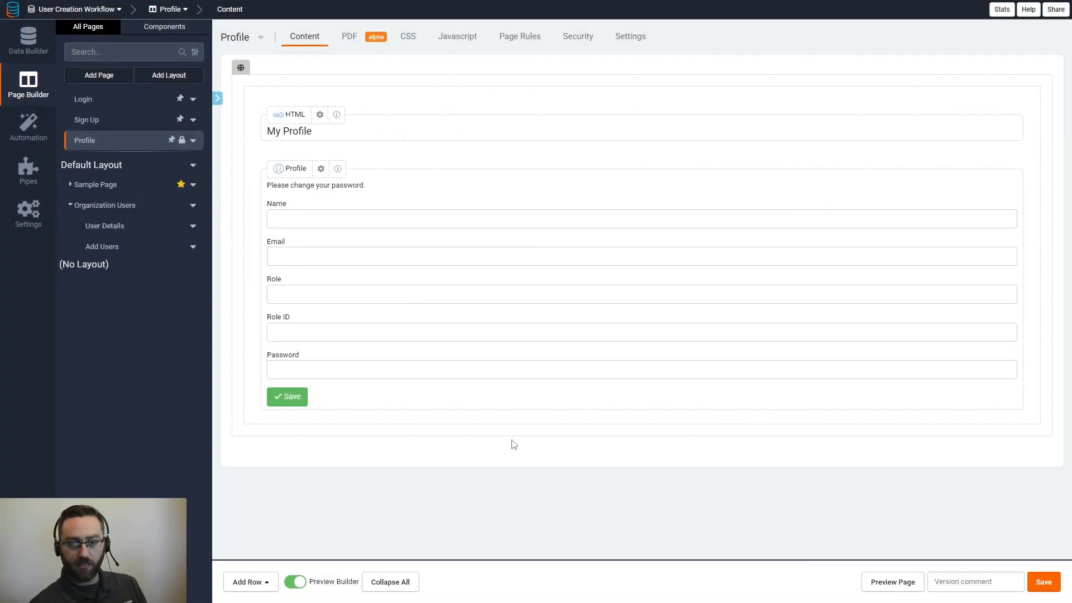
pyautogui.click(28, 50)
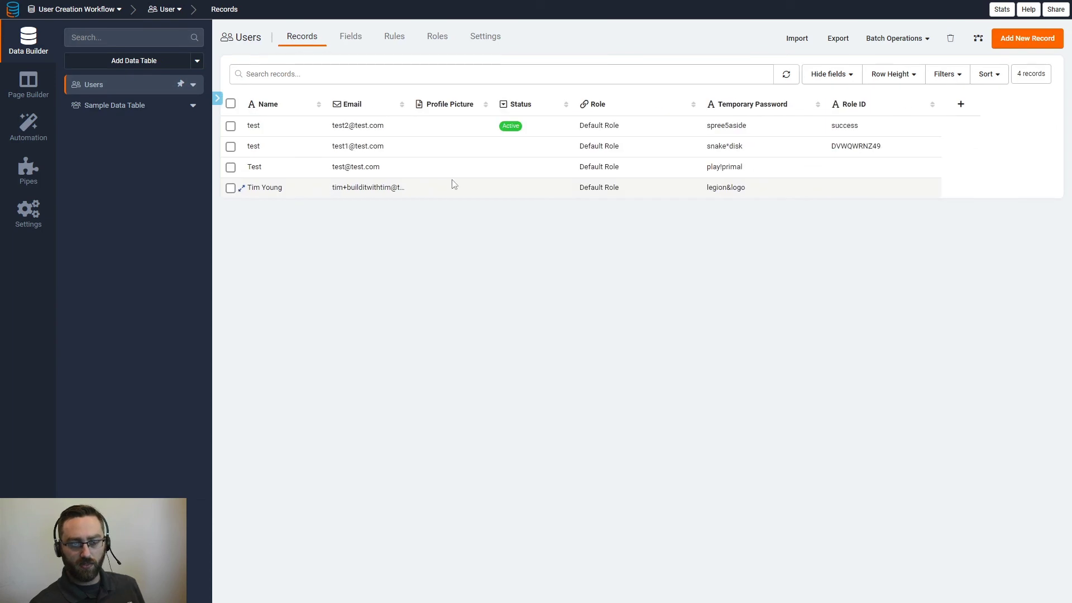
pyautogui.click(28, 84)
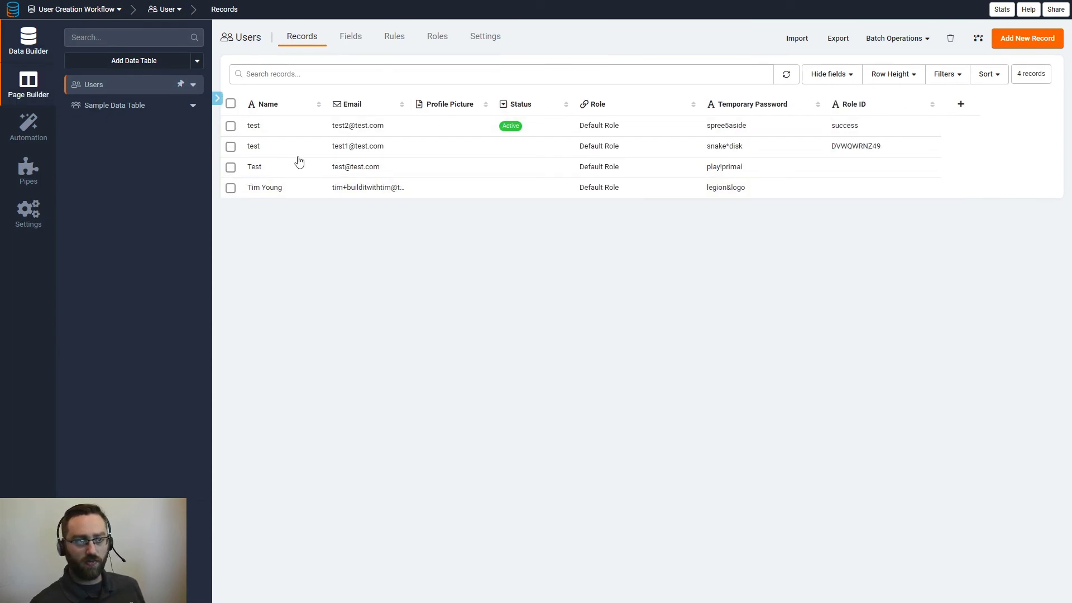
pyautogui.click(365, 321)
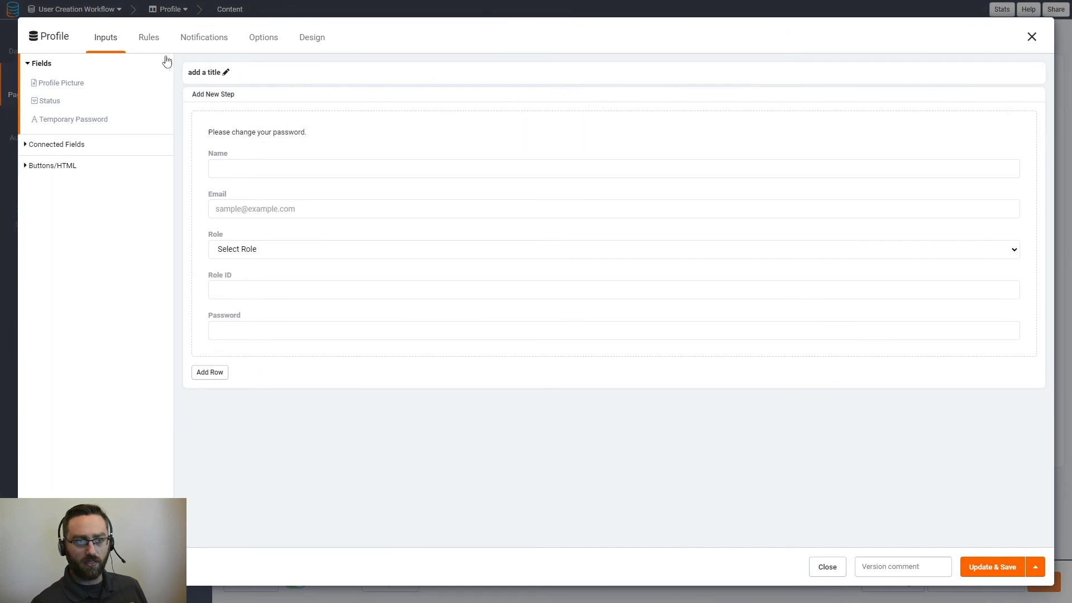
pyautogui.click(148, 38)
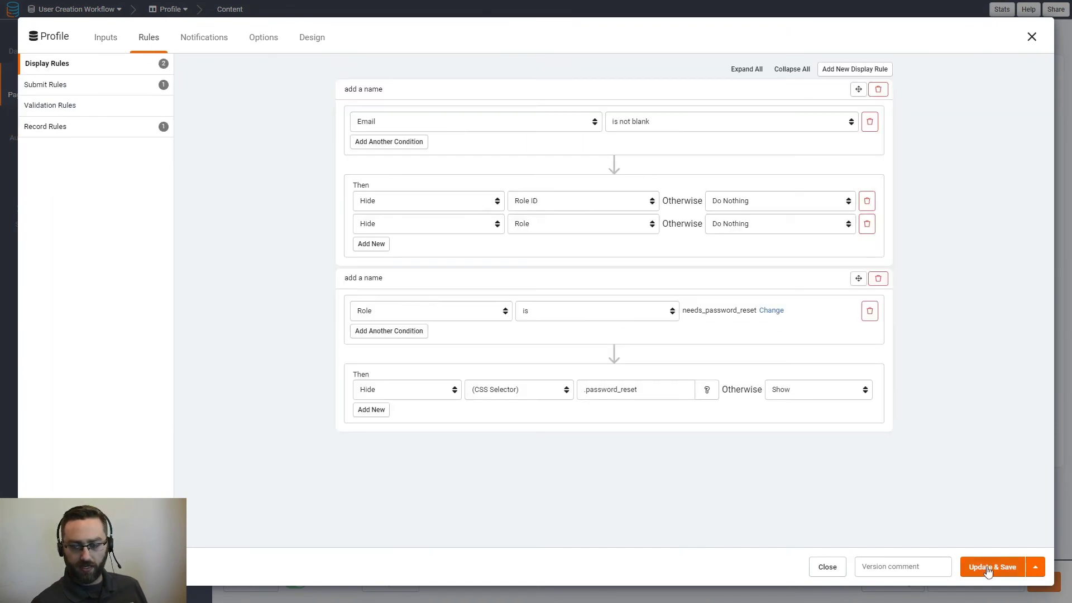
pyautogui.click(1032, 37)
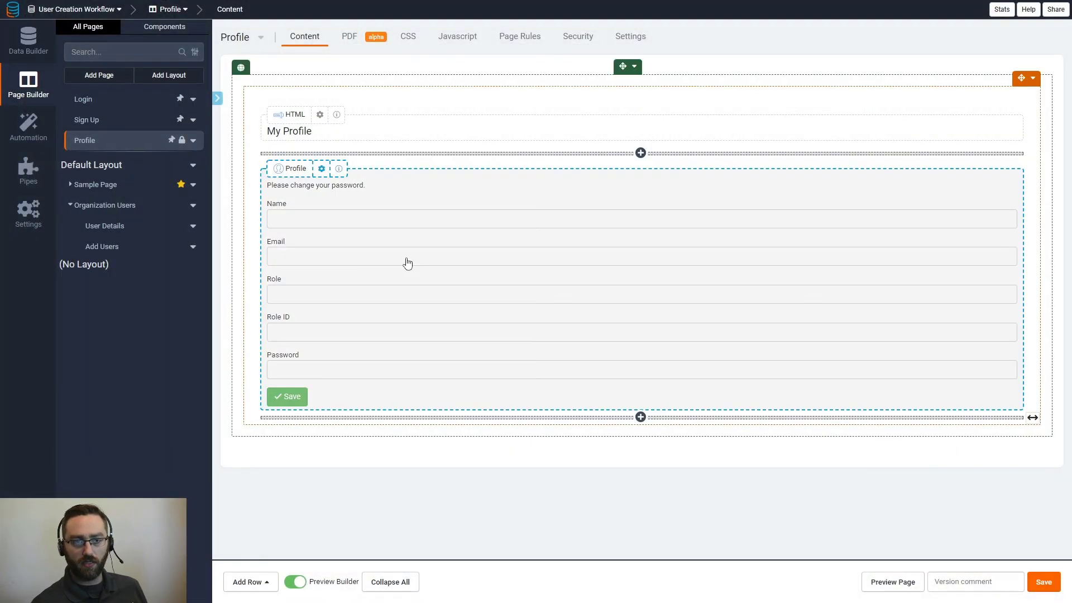
pyautogui.click(383, 329)
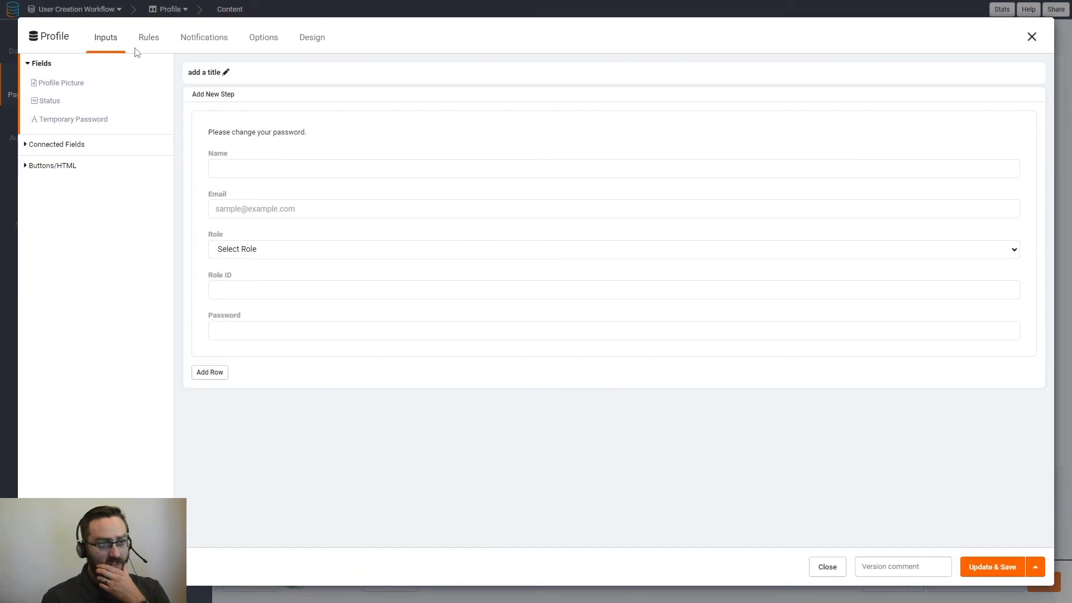
pyautogui.click(146, 39)
# Set the second rule to show .password_reset when Role is needs_password_reset, otherwise hide, and save.
pyautogui.click(568, 315)
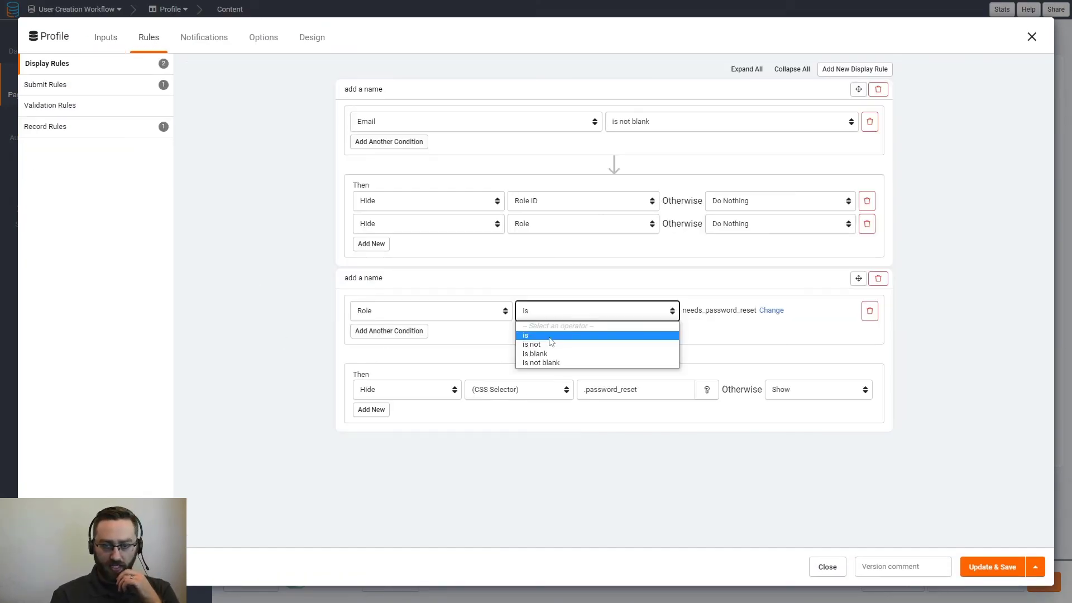
pyautogui.click(552, 338)
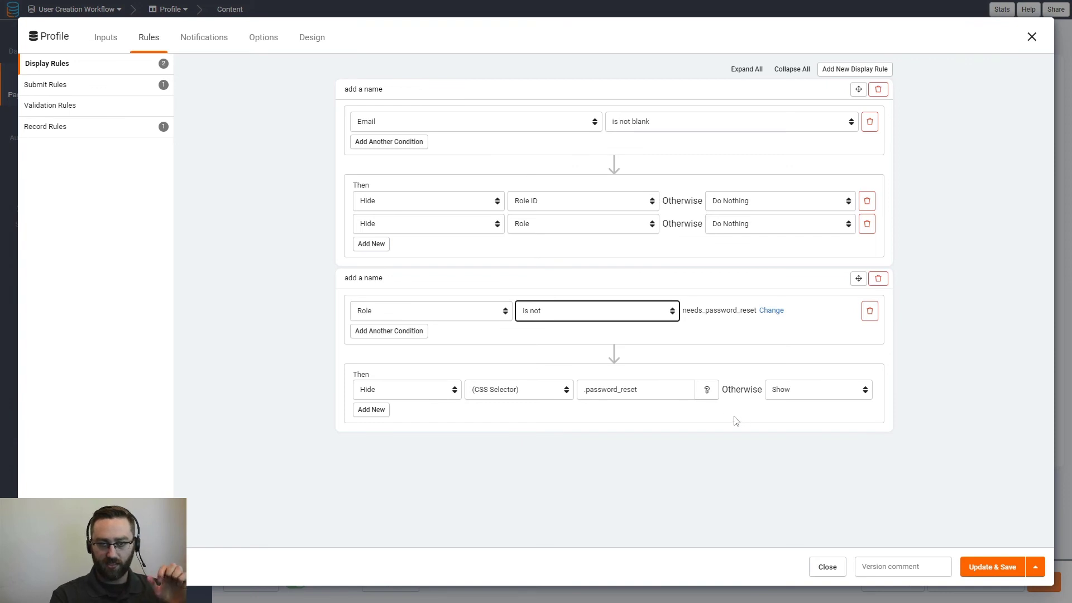
pyautogui.click(389, 395)
pyautogui.click(389, 415)
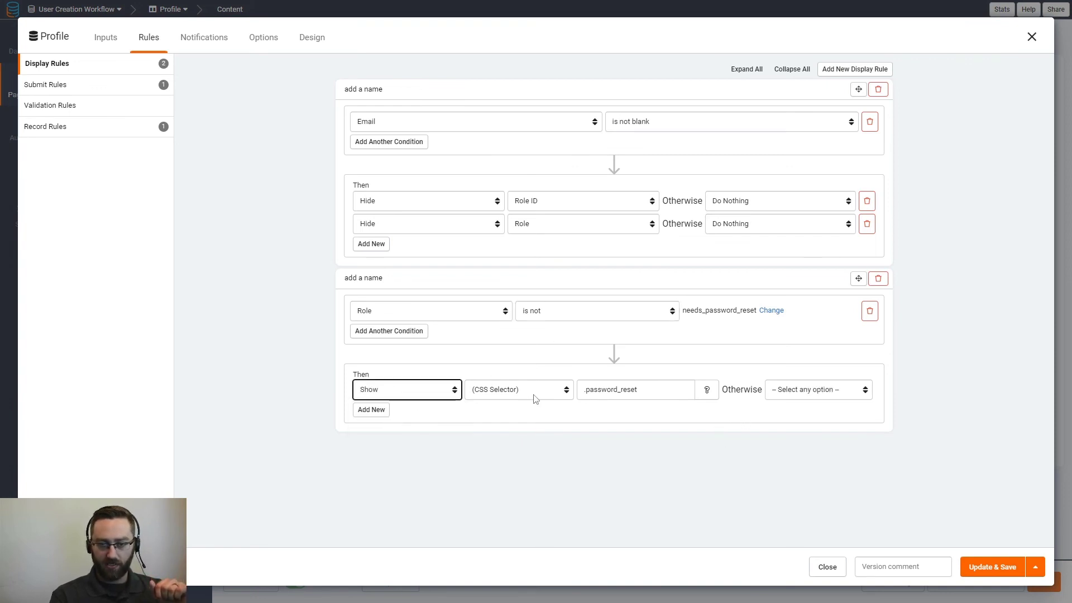
pyautogui.click(799, 394)
pyautogui.click(793, 416)
pyautogui.click(558, 310)
pyautogui.click(558, 334)
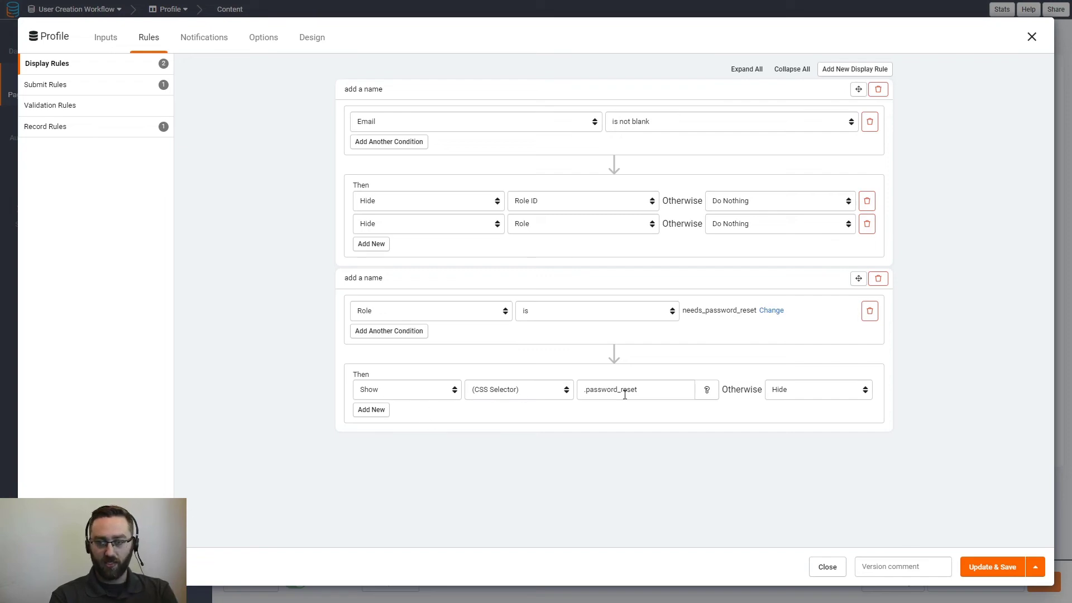
pyautogui.click(984, 569)
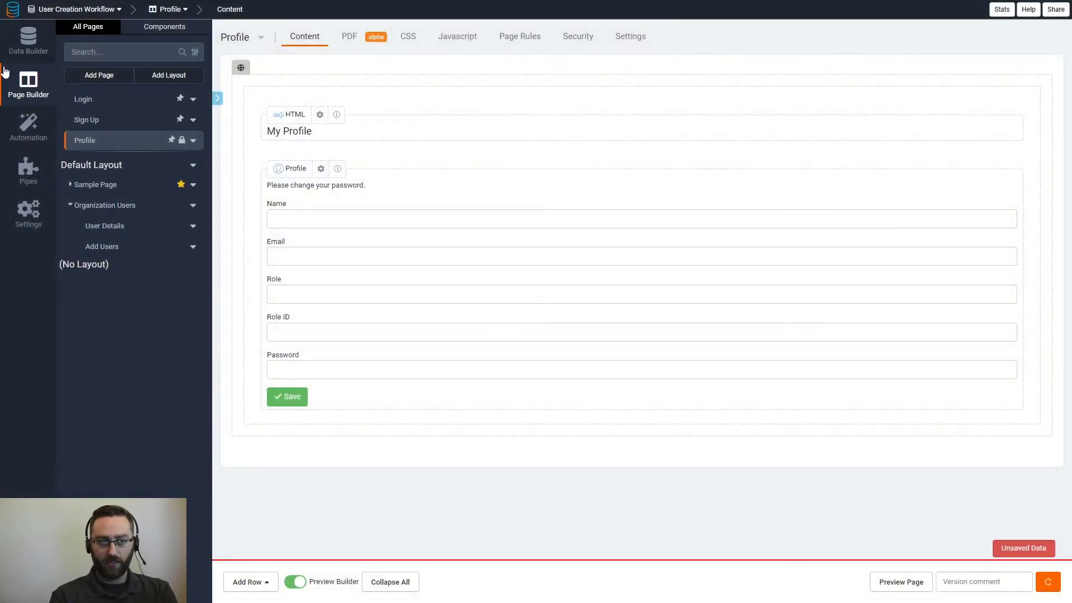
# Replace the first user's Default Role with needs_password_reset in the Users records.
pyautogui.click(28, 49)
pyautogui.click(641, 129)
pyautogui.click(695, 127)
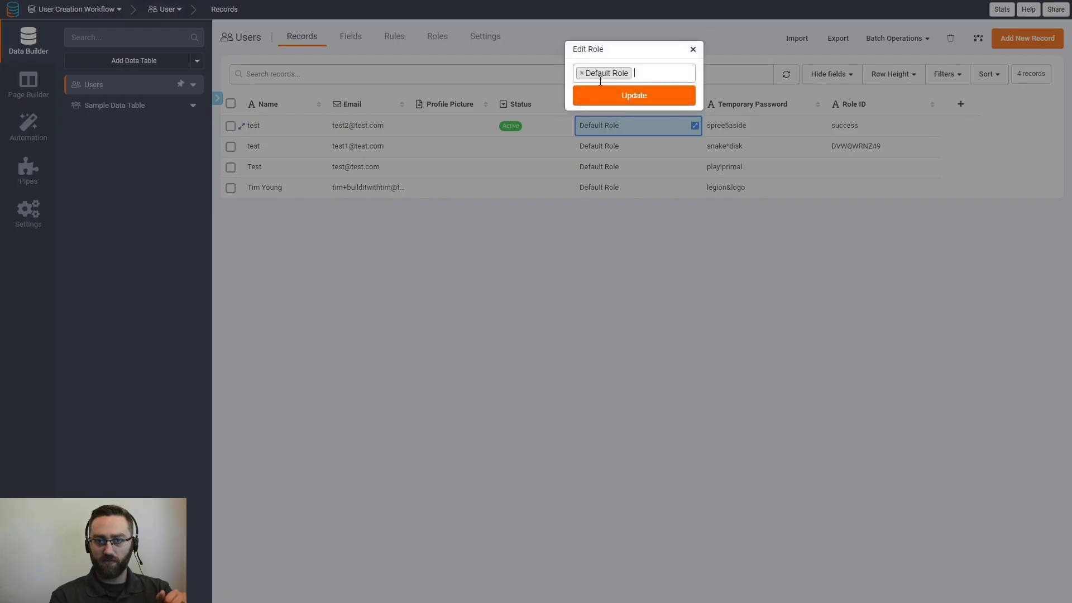
pyautogui.click(581, 73)
pyautogui.click(606, 77)
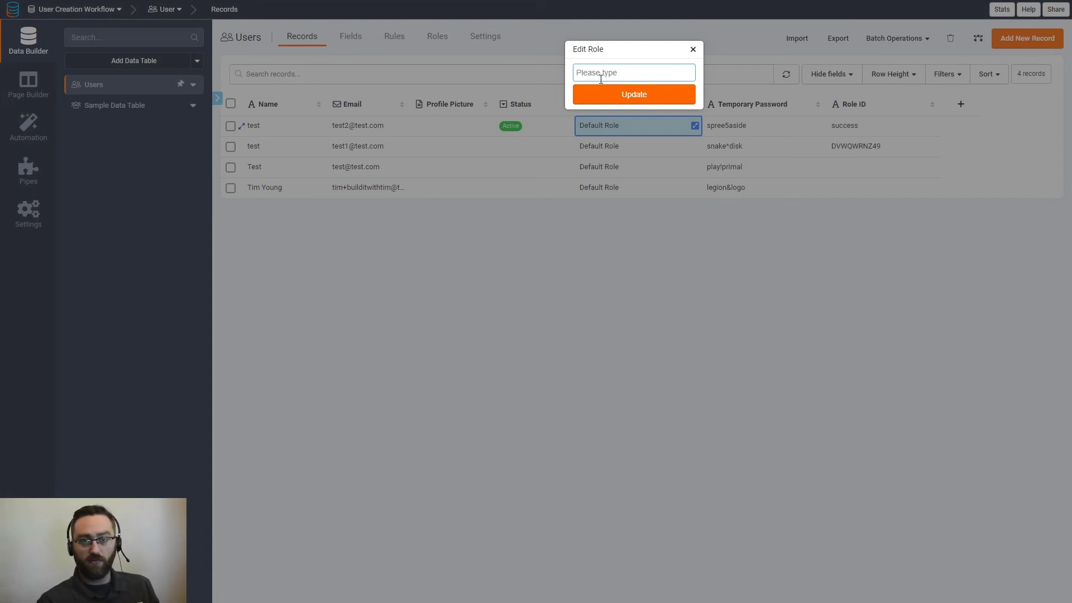
pyautogui.click(600, 80)
pyautogui.write('ne')
pyautogui.click(604, 89)
pyautogui.click(614, 111)
pyautogui.click(28, 84)
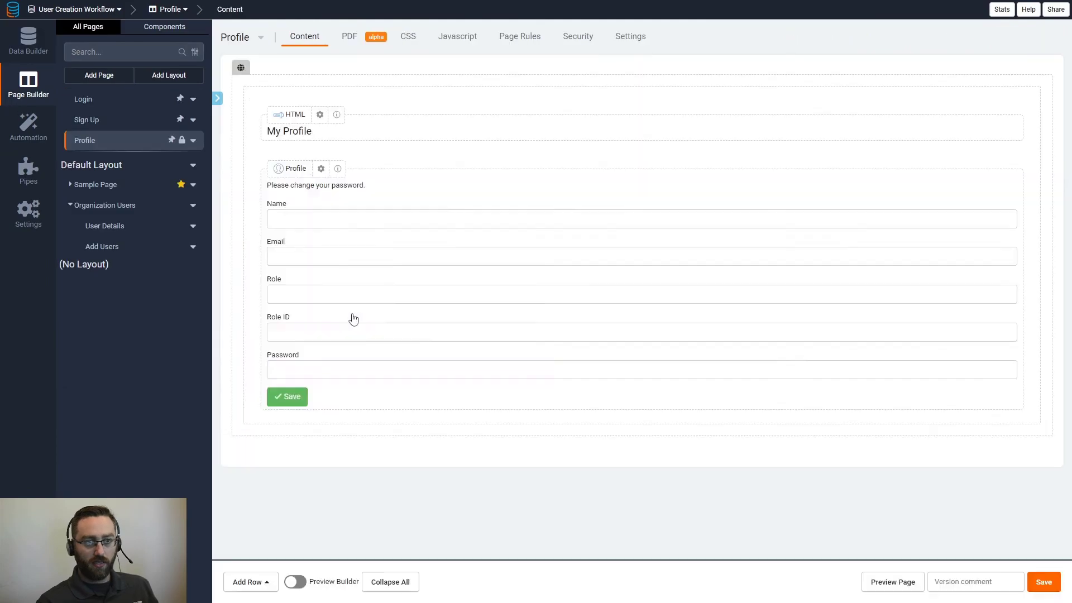
# Preview My Profile, submit the form, and inspect the success banner's classes in DevTools.
pyautogui.click(892, 581)
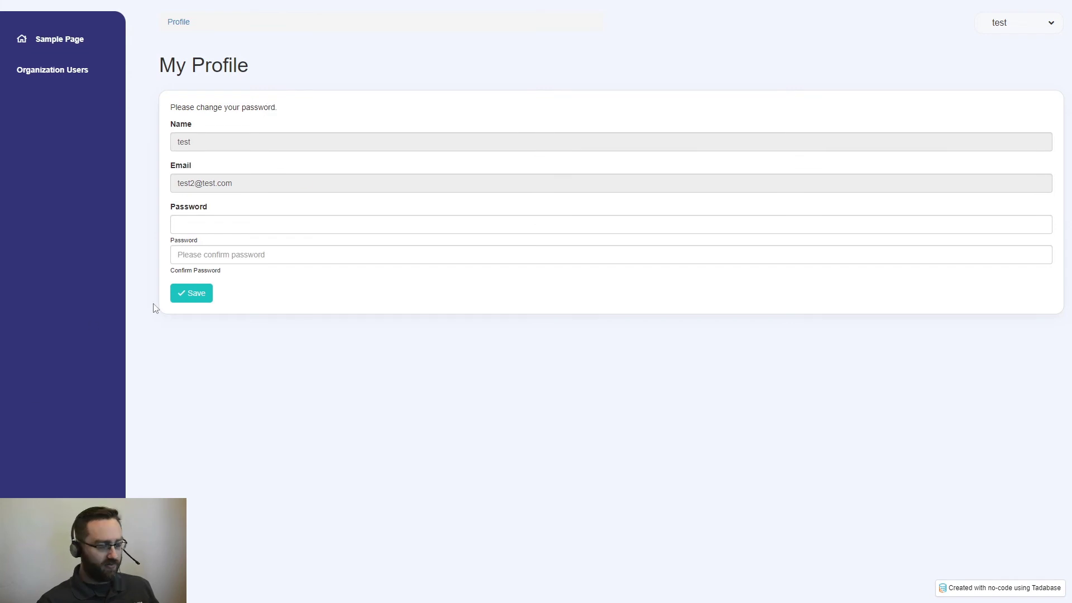
pyautogui.click(197, 304)
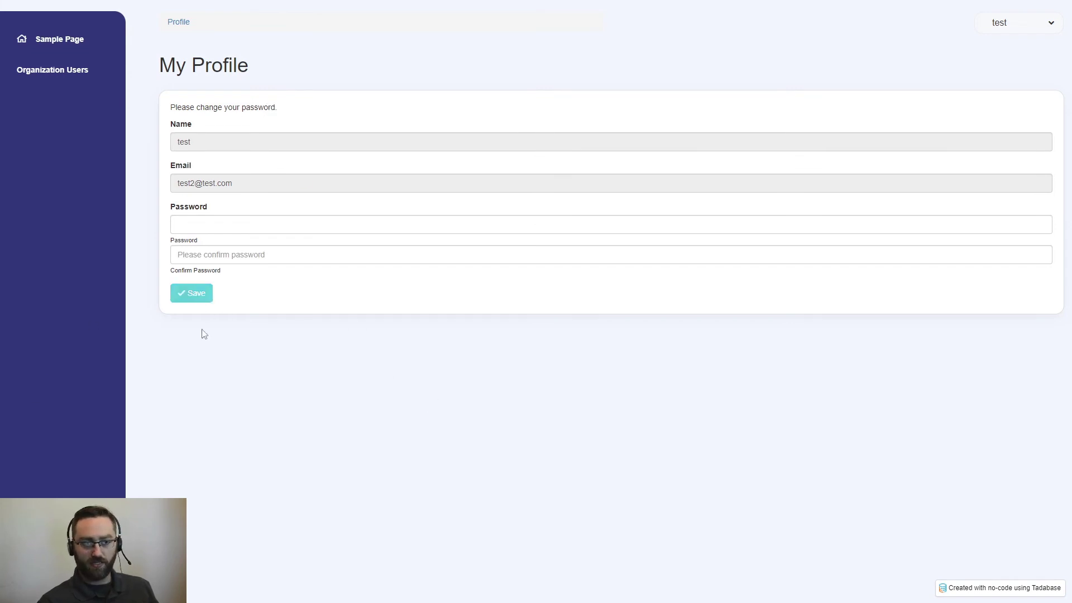
pyautogui.rightClick(240, 341)
pyautogui.moveTo(271, 334)
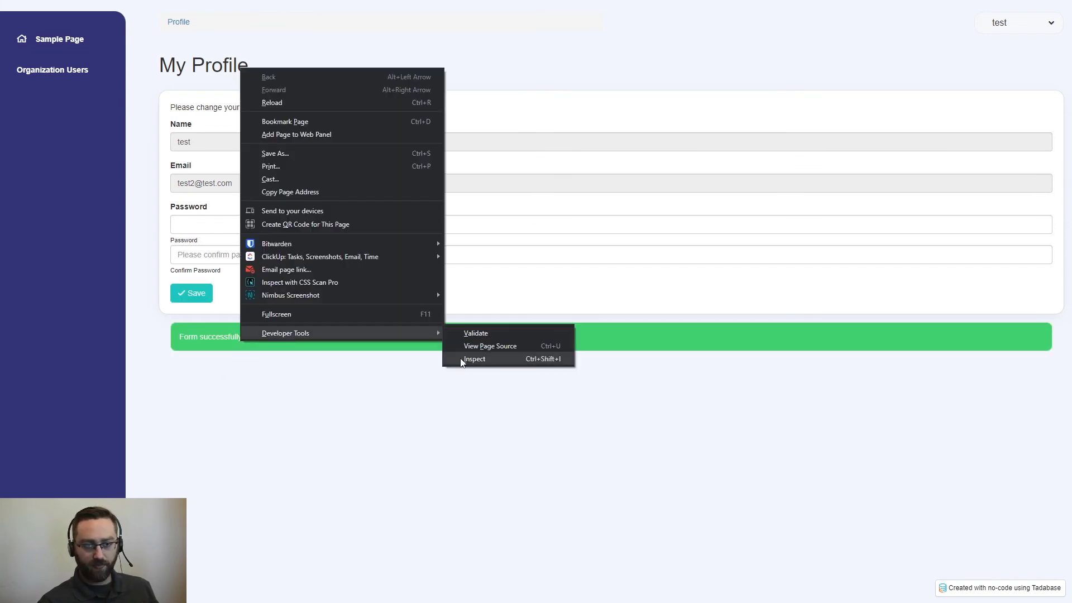
pyautogui.click(461, 360)
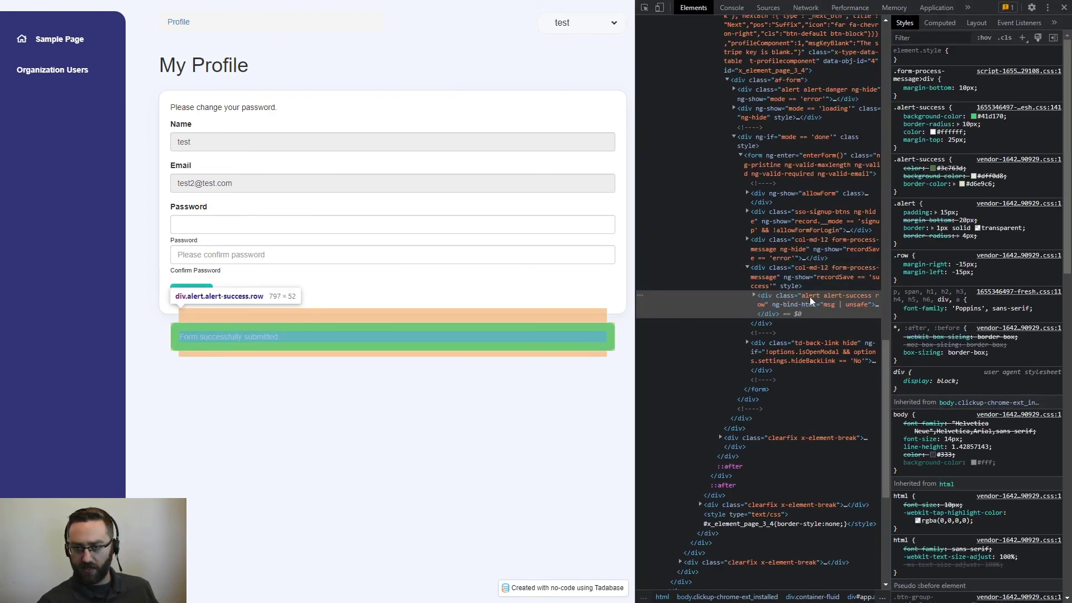
pyautogui.click(870, 301)
pyautogui.doubleClick(872, 300)
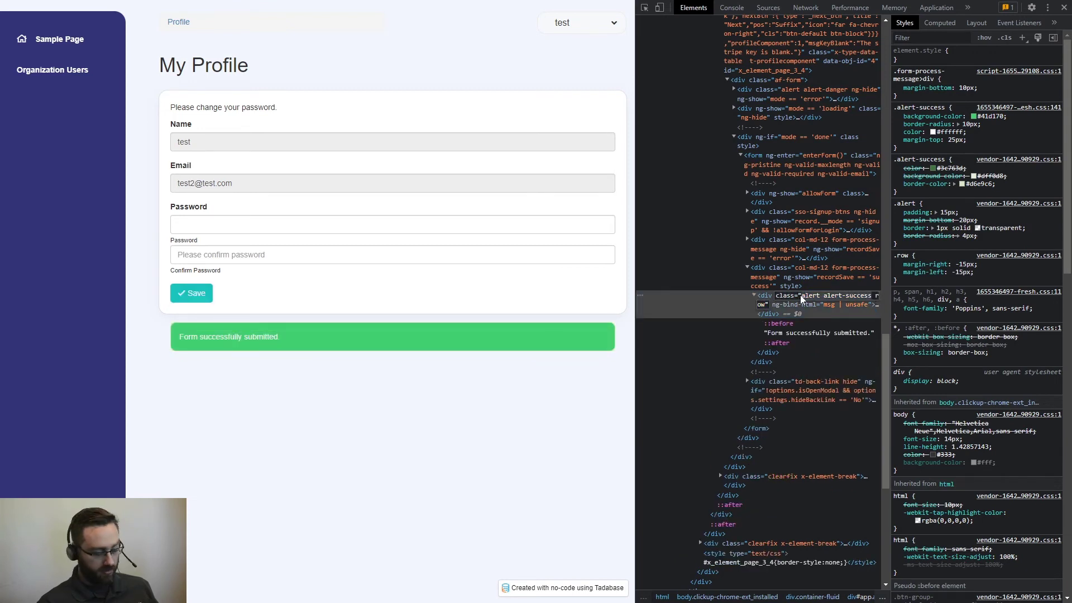
pyautogui.click(1064, 8)
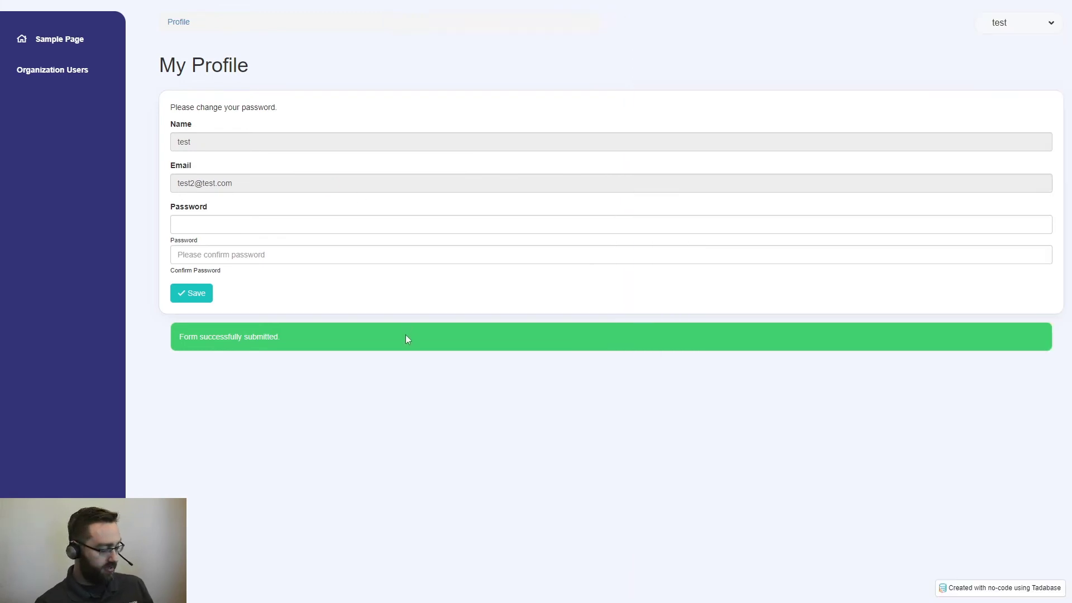
pyautogui.hotkey('alt', 'Tab')
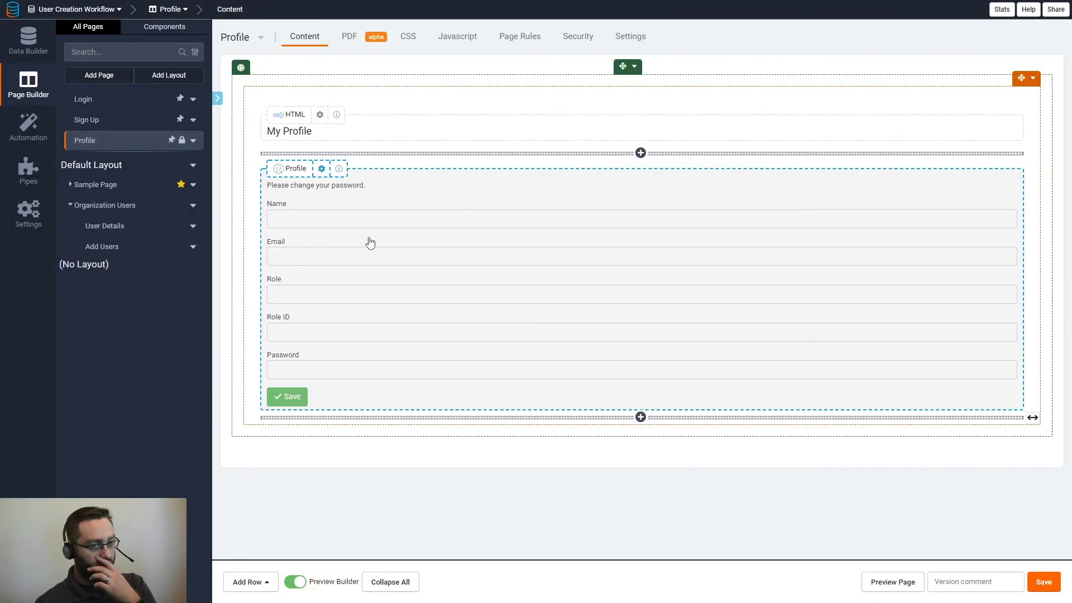
# Change the password message's HTML class to 'password_reset alert alert-danger'.
pyautogui.click(368, 237)
pyautogui.click(252, 135)
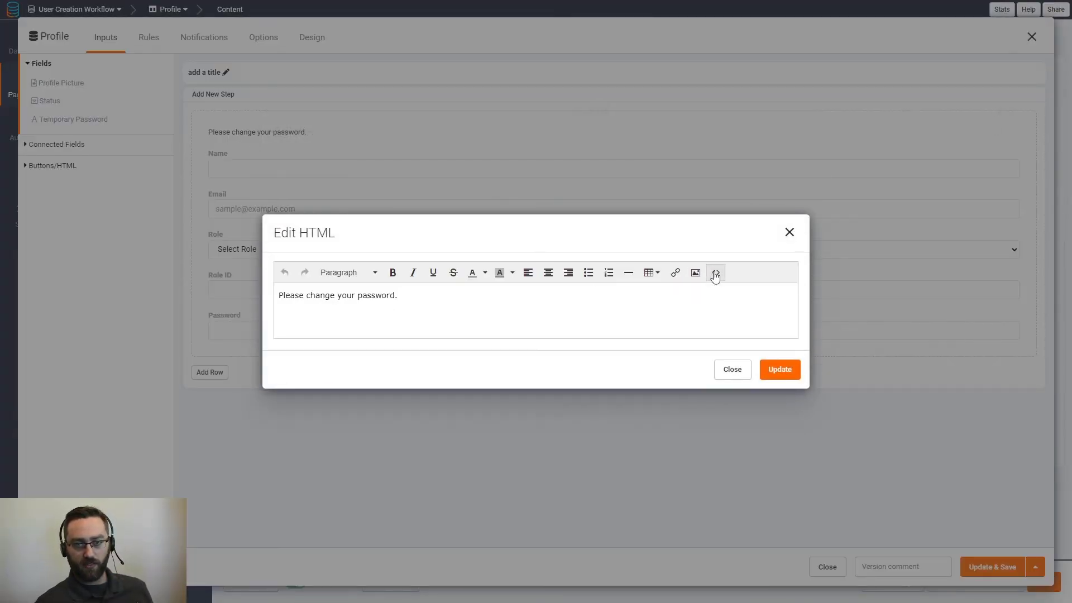
pyautogui.click(715, 273)
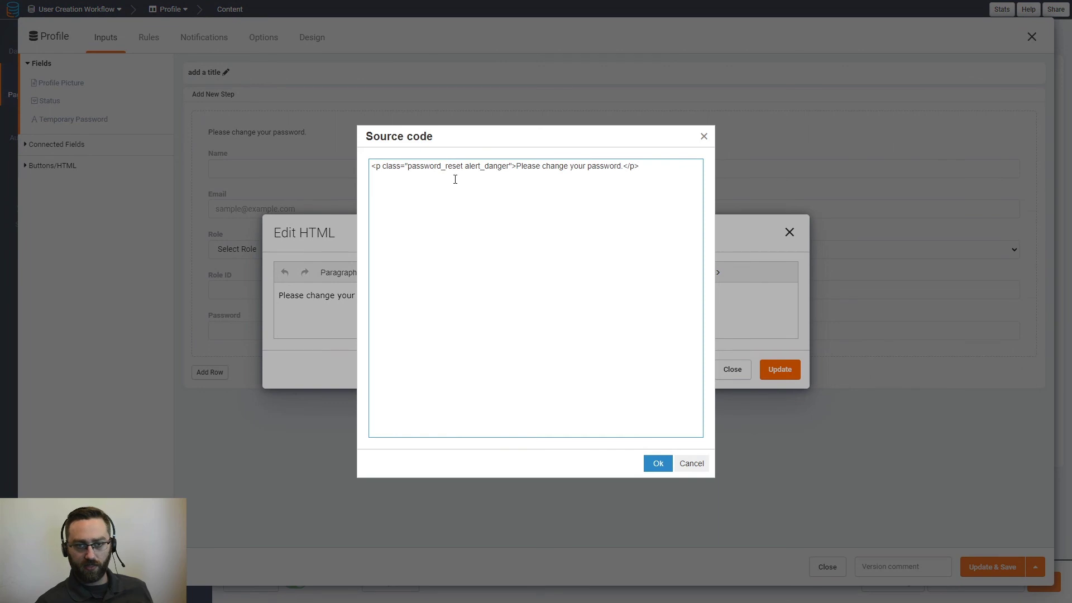
pyautogui.moveTo(465, 168); pyautogui.dragTo(507, 167)
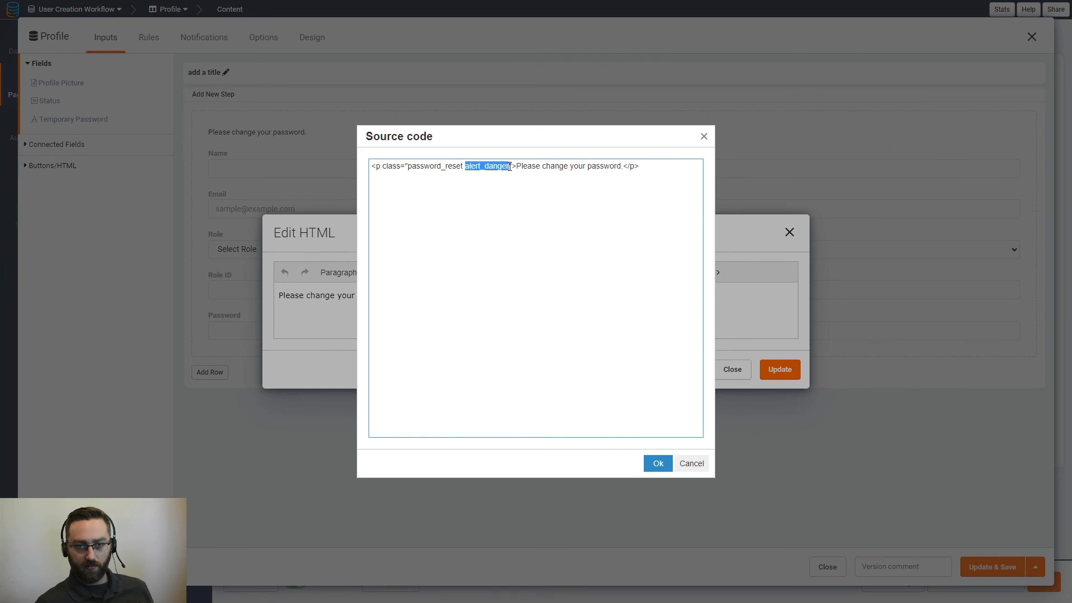
pyautogui.write('alert alert-success')
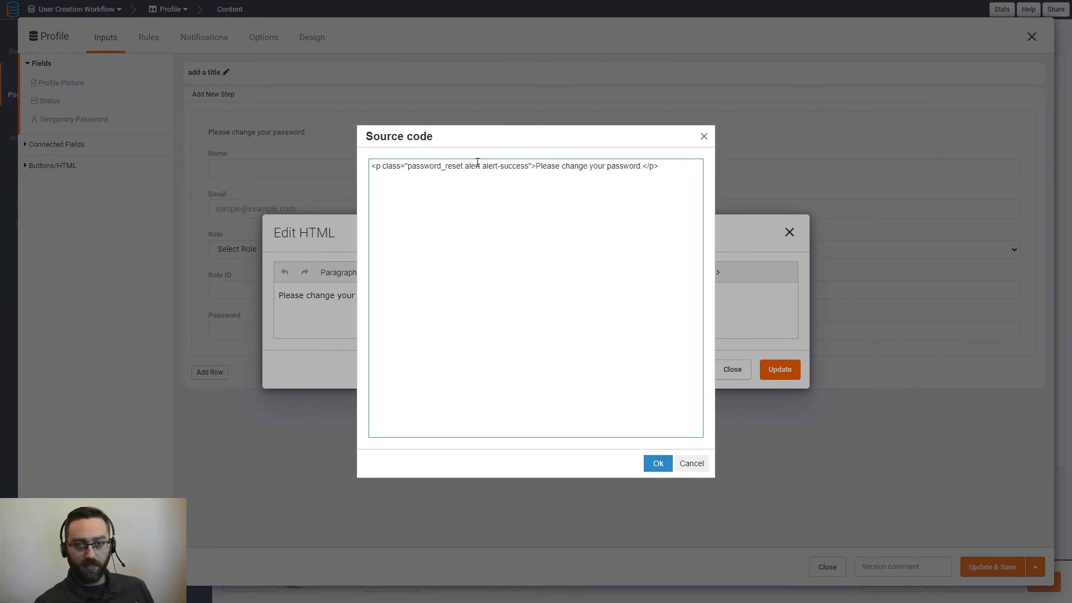
pyautogui.doubleClick(523, 167)
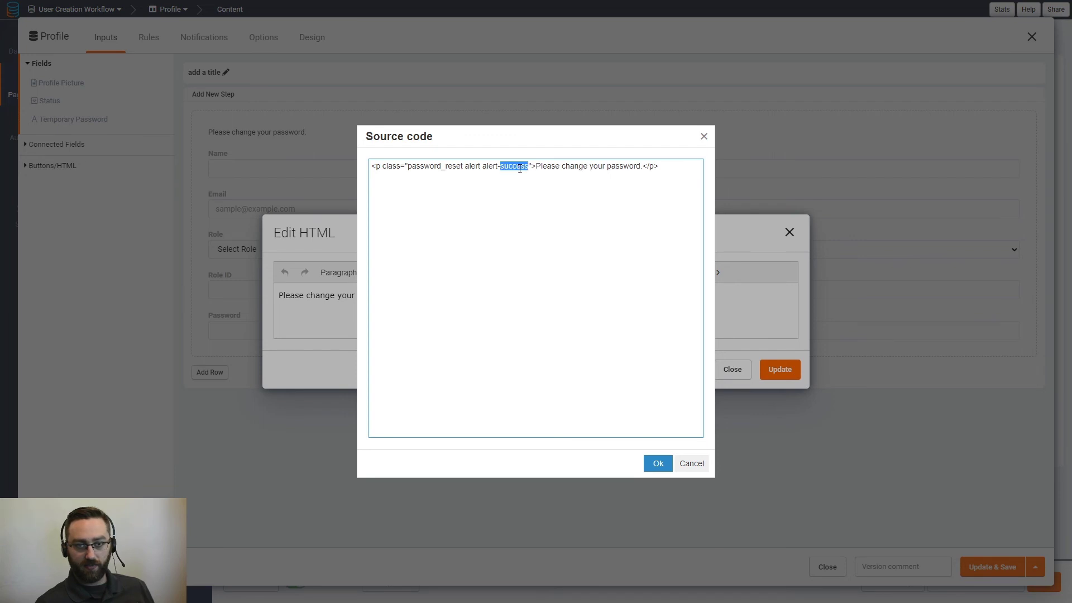
pyautogui.write('danger')
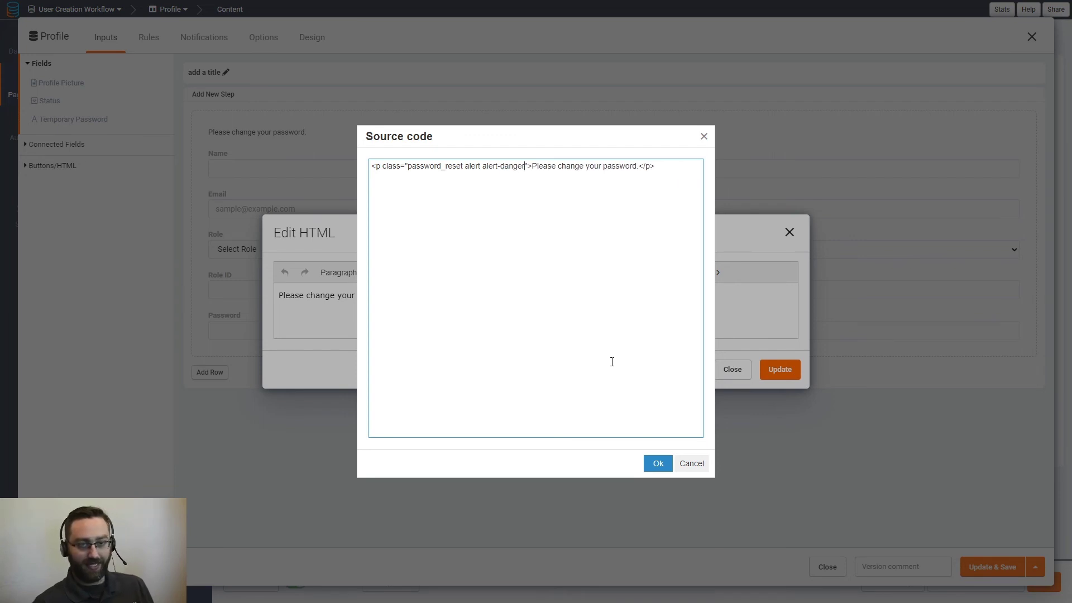
pyautogui.click(658, 463)
# Apply and save the Profile form, then check the red alert message on the live page.
pyautogui.click(778, 369)
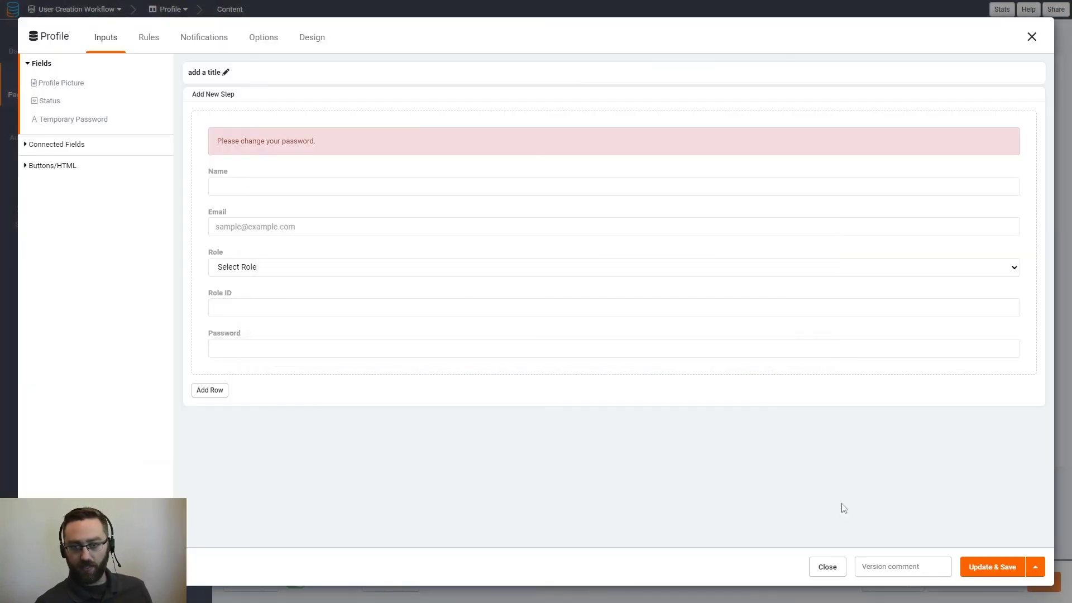
pyautogui.click(978, 570)
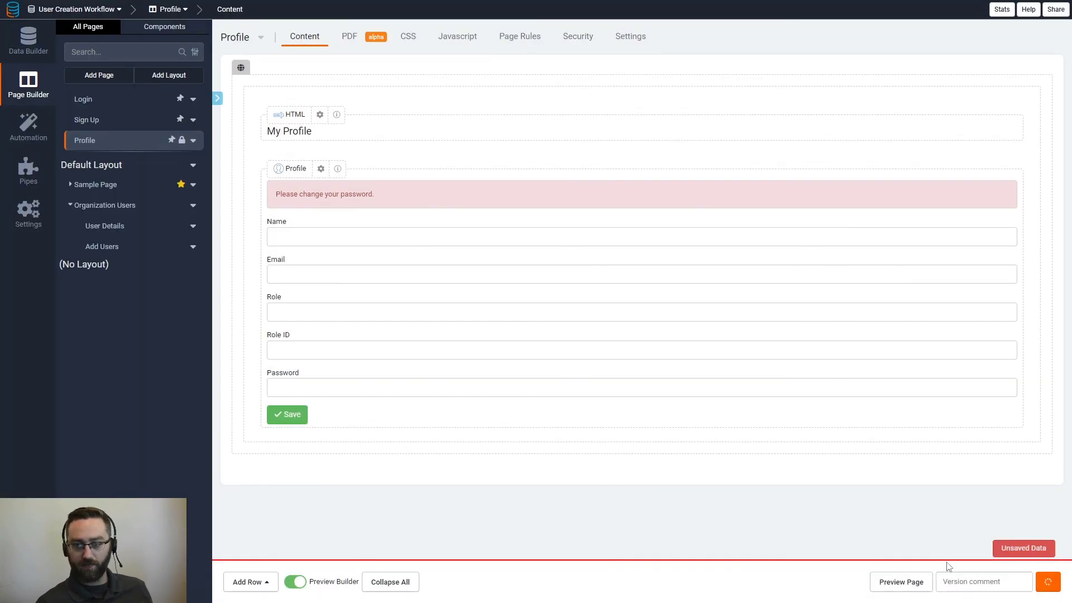
pyautogui.click(900, 582)
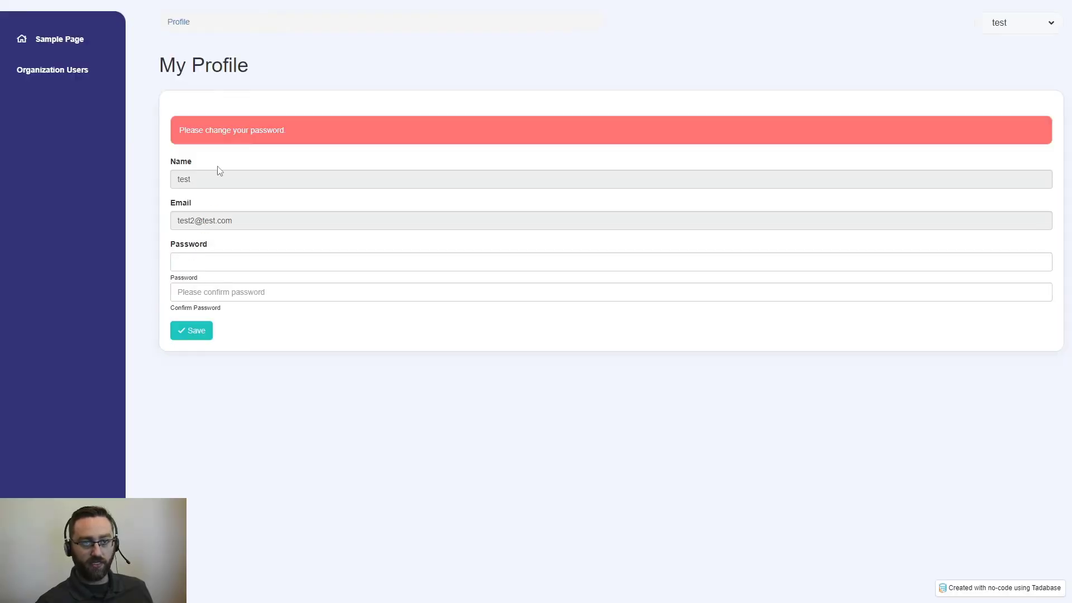
pyautogui.moveTo(288, 129); pyautogui.dragTo(177, 129)
pyautogui.click(342, 129)
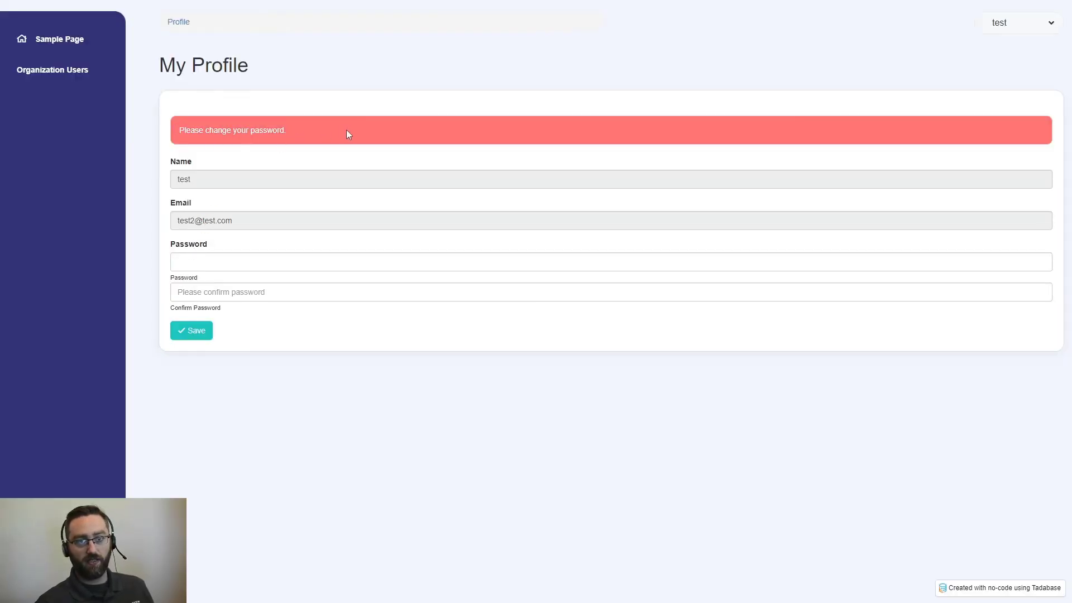
pyautogui.moveTo(268, 129); pyautogui.dragTo(149, 128)
pyautogui.click(383, 133)
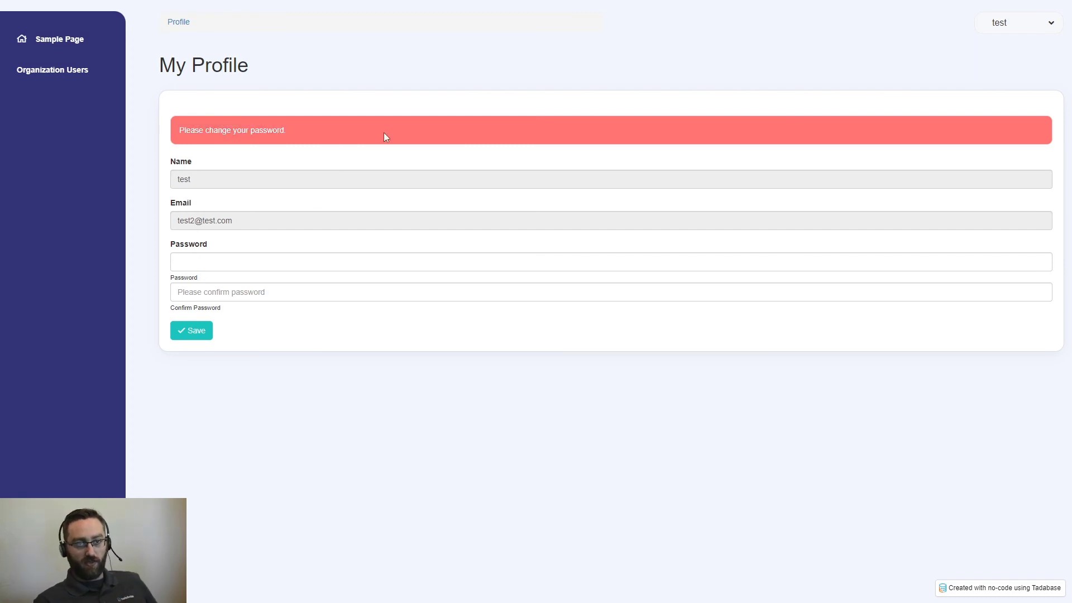
# Go to Organization Users and log the test user out.
pyautogui.click(53, 72)
pyautogui.click(1013, 25)
pyautogui.click(1020, 69)
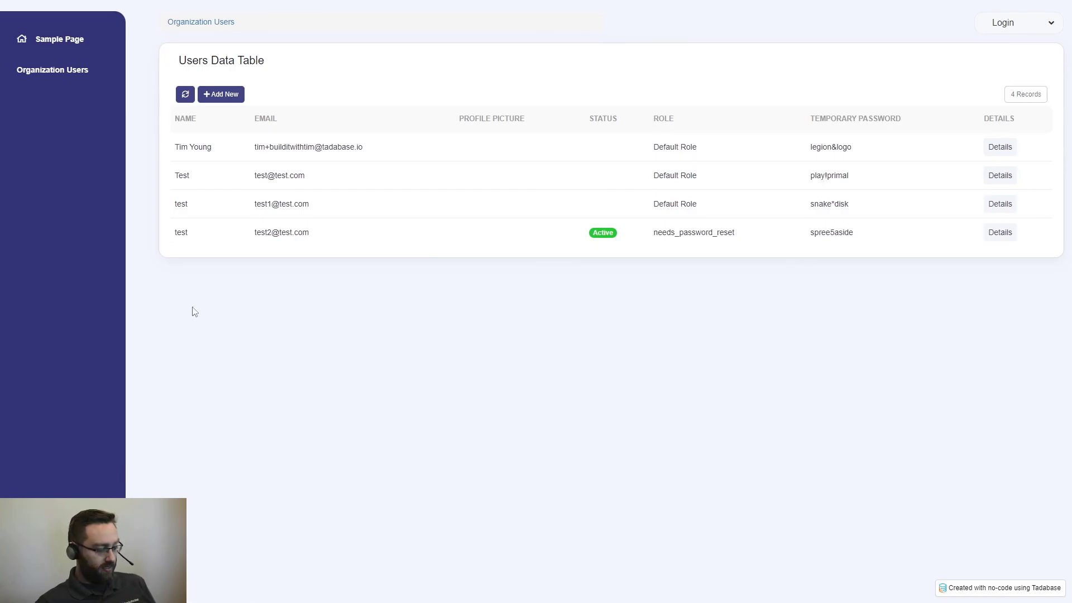
# Delete all four records from the Users table in the builder.
pyautogui.hotkey('ctrl', 'shift', 'Tab')
pyautogui.click(11, 62)
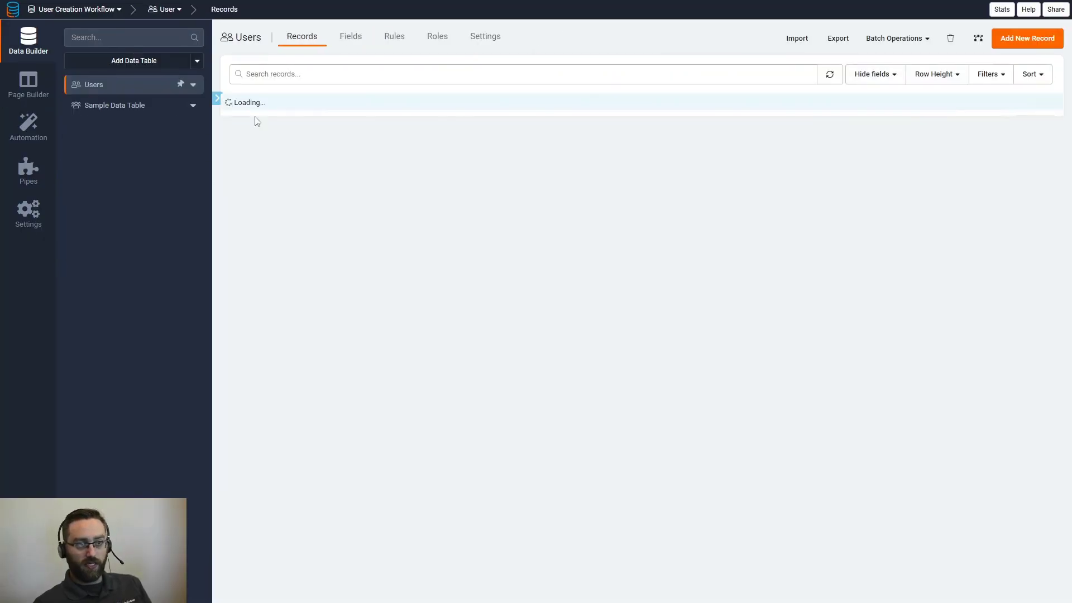
pyautogui.click(231, 104)
pyautogui.click(346, 105)
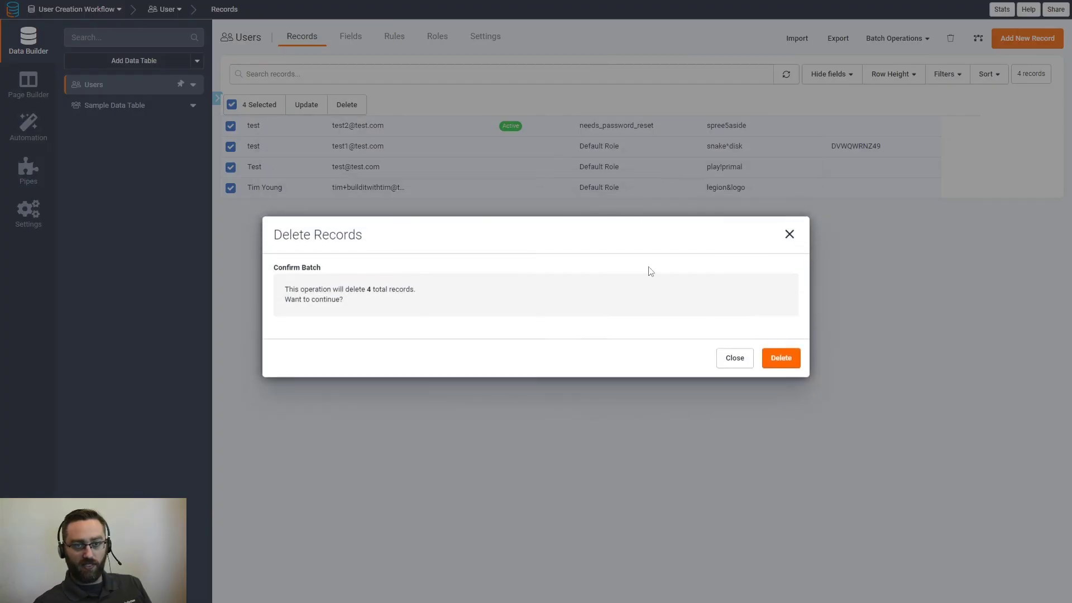
pyautogui.click(781, 357)
pyautogui.click(780, 358)
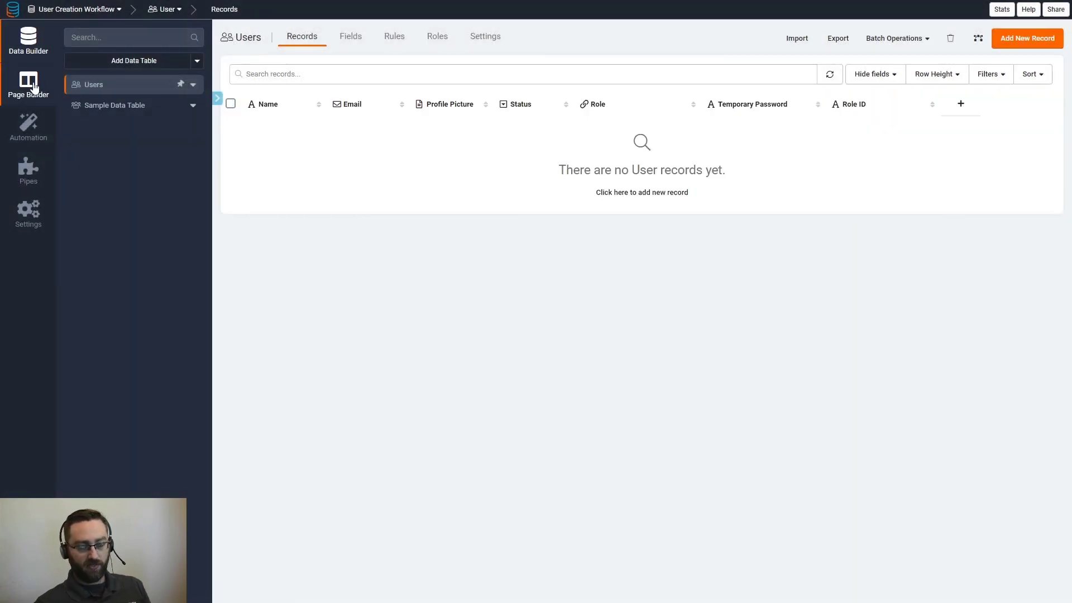
# Preview the empty Organization Users page and start a new record with Add New.
pyautogui.click(33, 85)
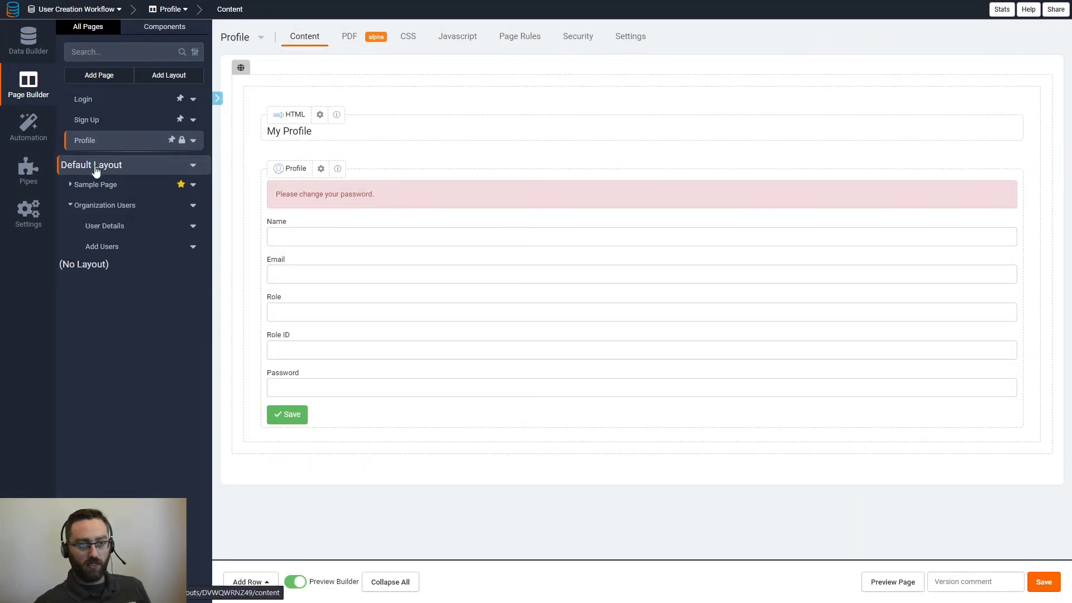
pyautogui.click(119, 206)
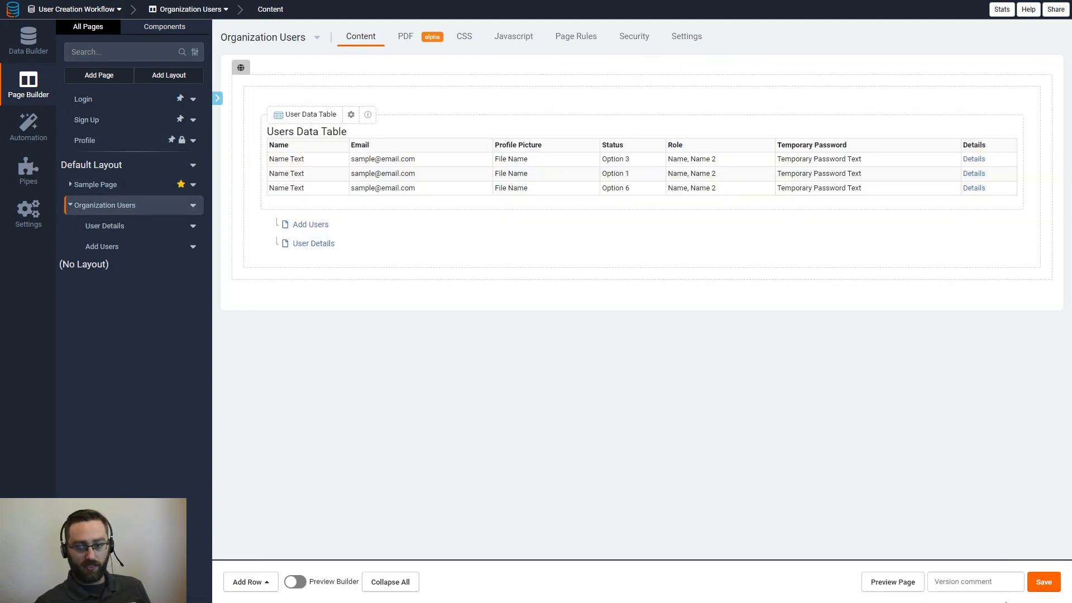
pyautogui.click(892, 581)
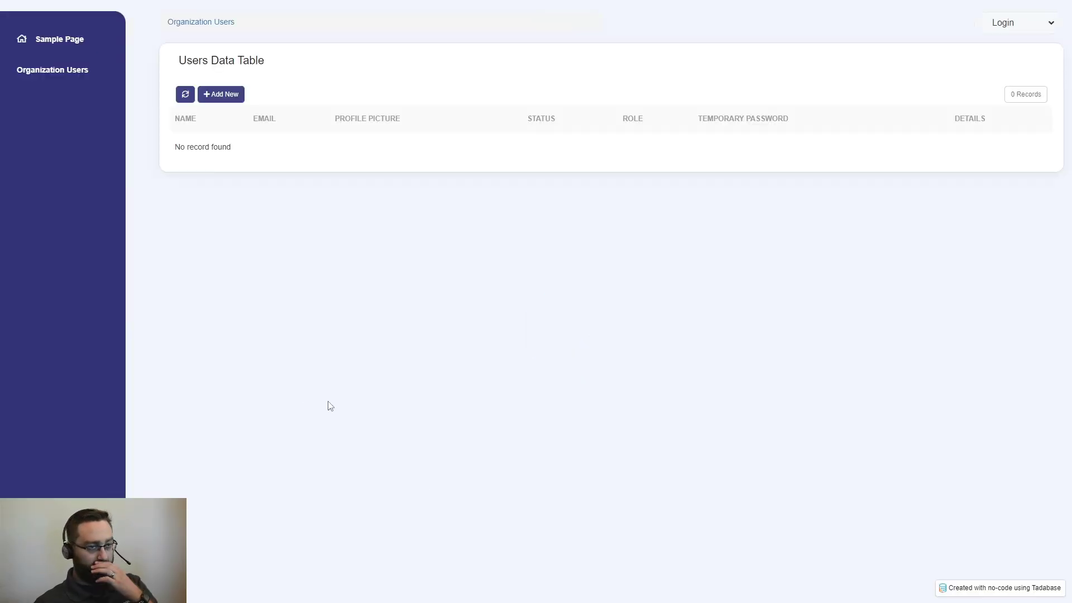
pyautogui.click(230, 93)
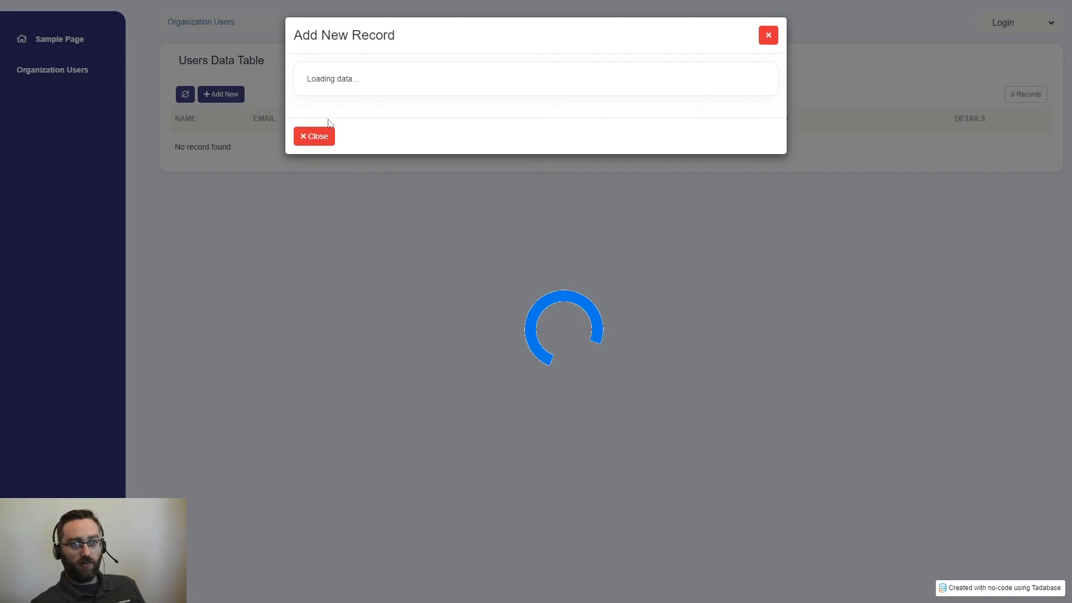
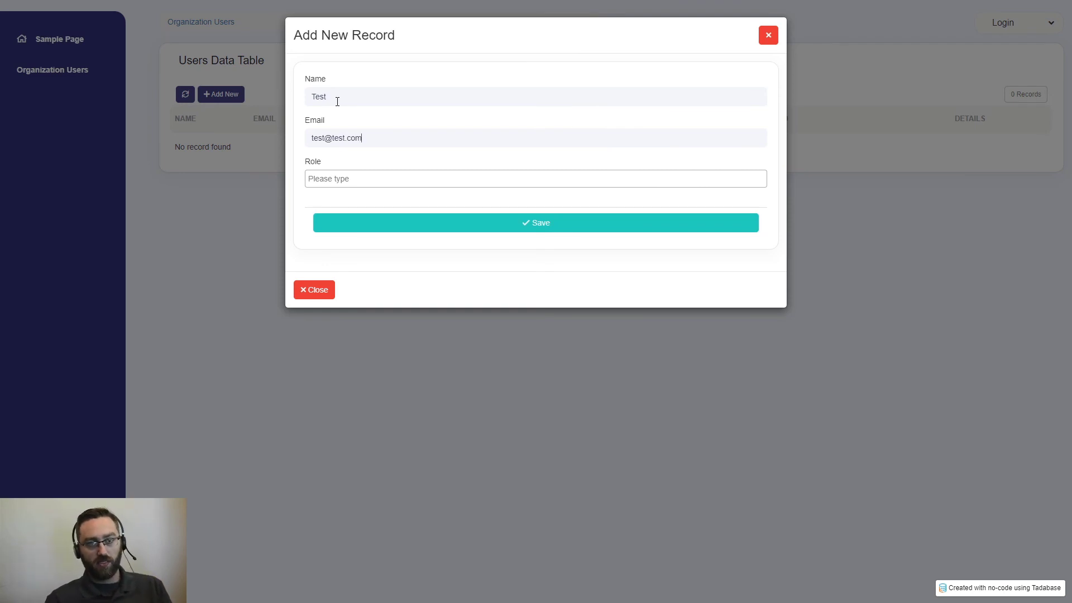
# Discard the unsaved Add New Record form and go back to the page builder tab.
pyautogui.click(768, 35)
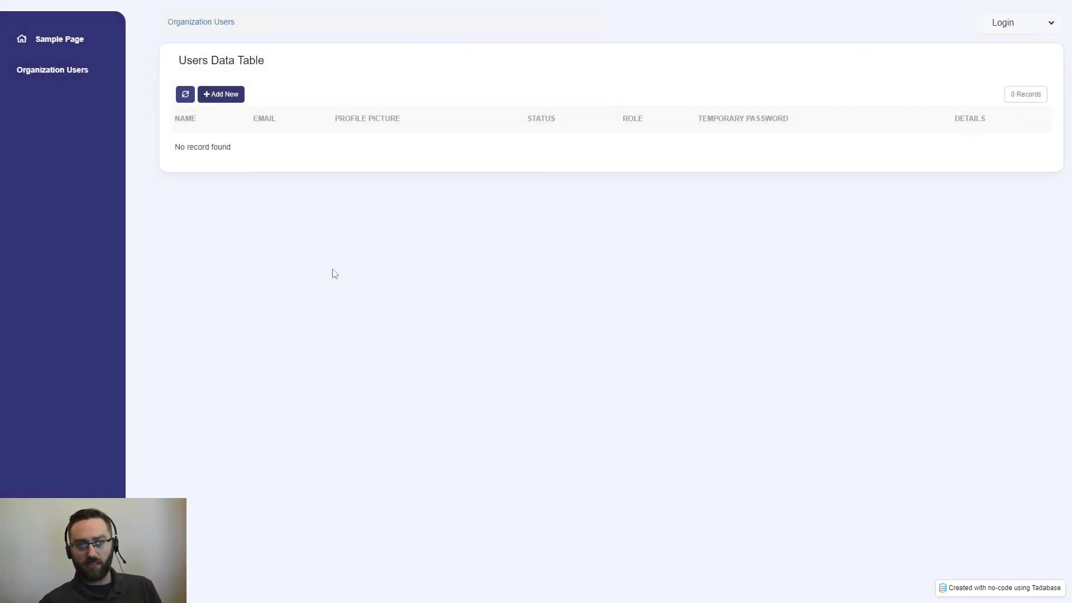
pyautogui.hotkey('ctrl', 'shift', 'Tab')
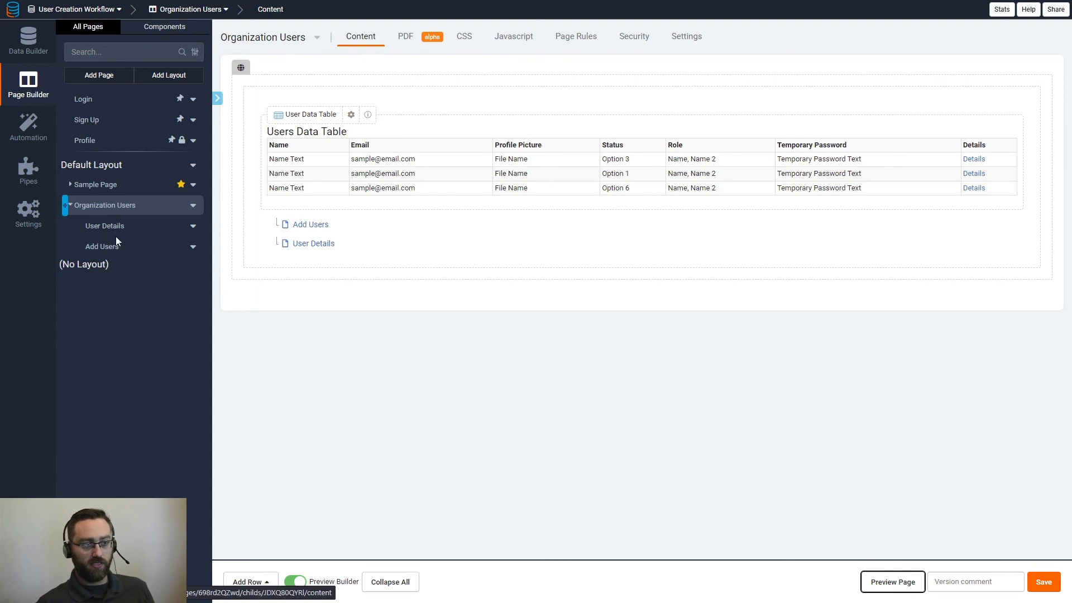
# Preview the Profile page live and copy its web address from the browser.
pyautogui.click(117, 248)
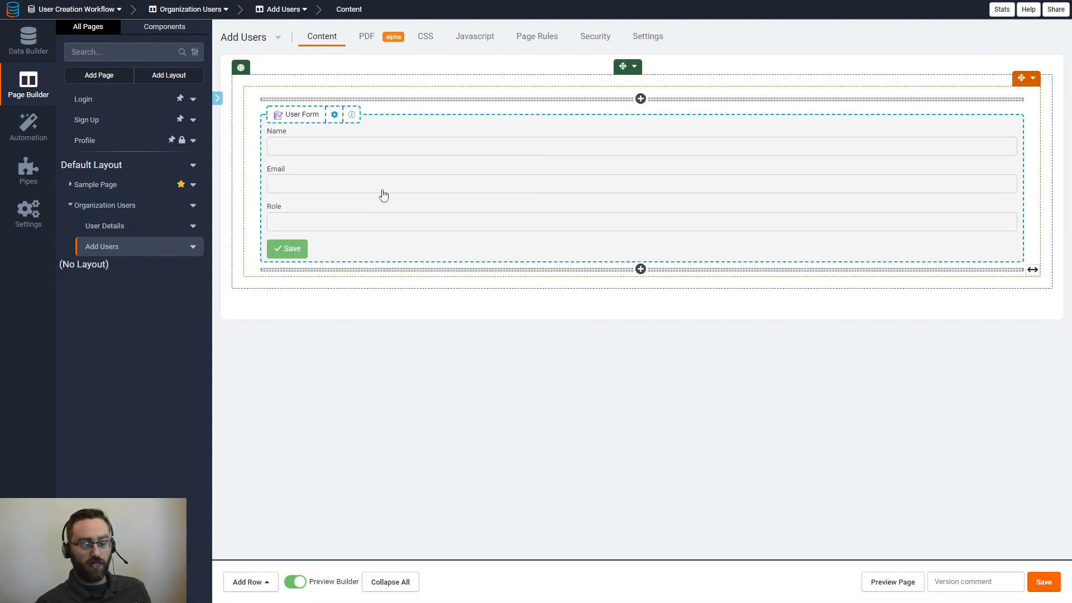
pyautogui.click(97, 142)
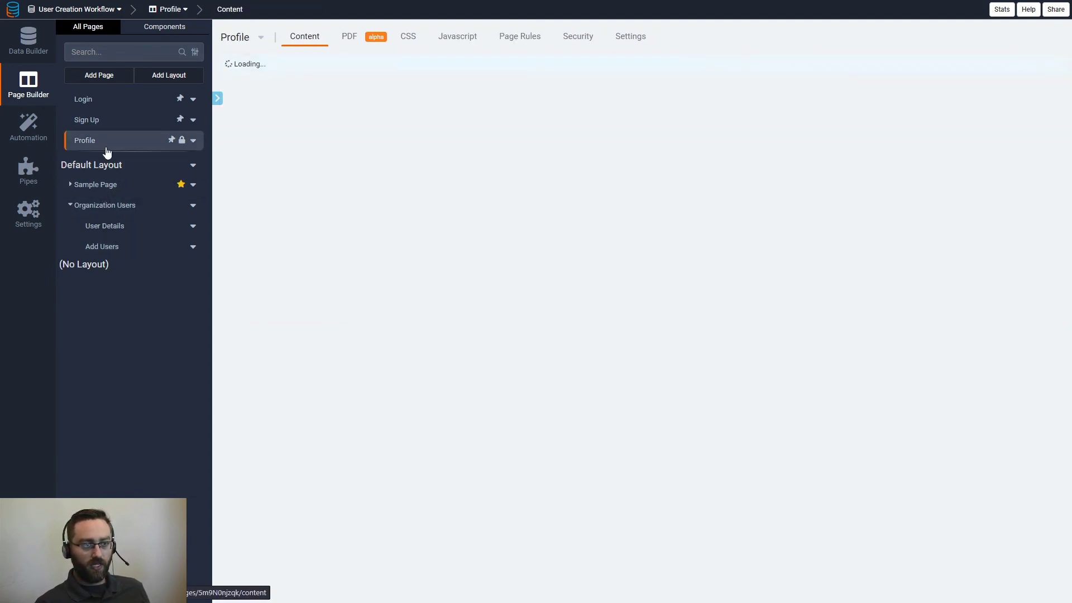
pyautogui.click(879, 583)
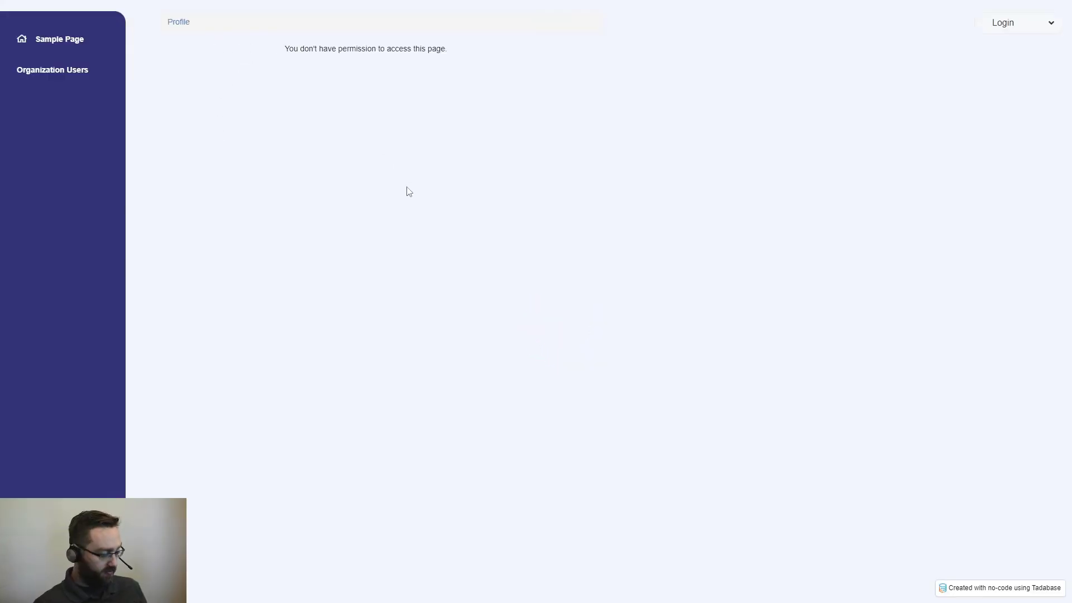
pyautogui.press('F11')
pyautogui.click(343, 25)
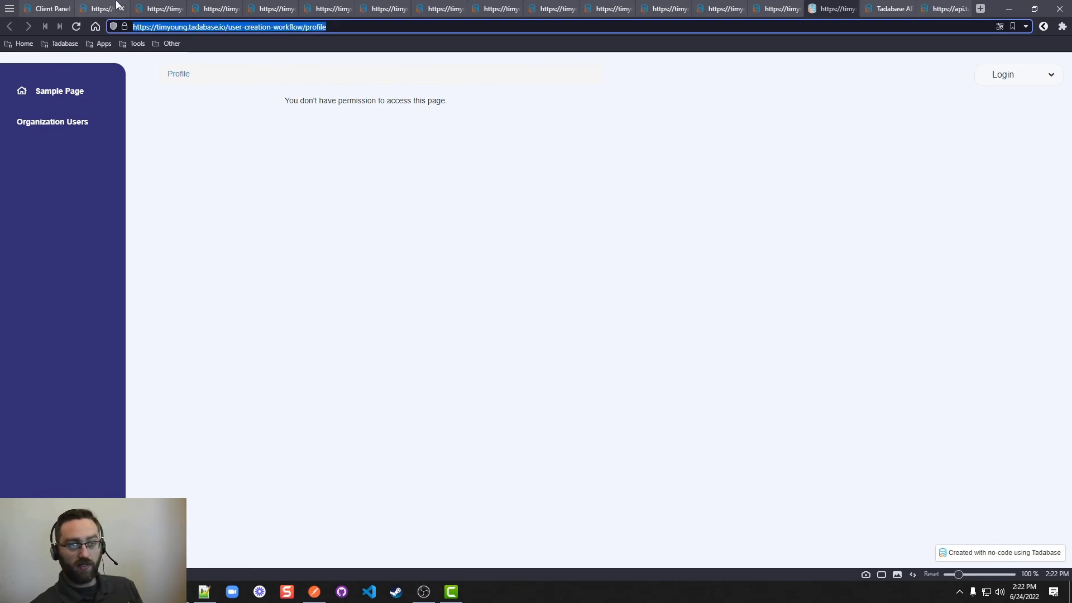
pyautogui.click(49, 9)
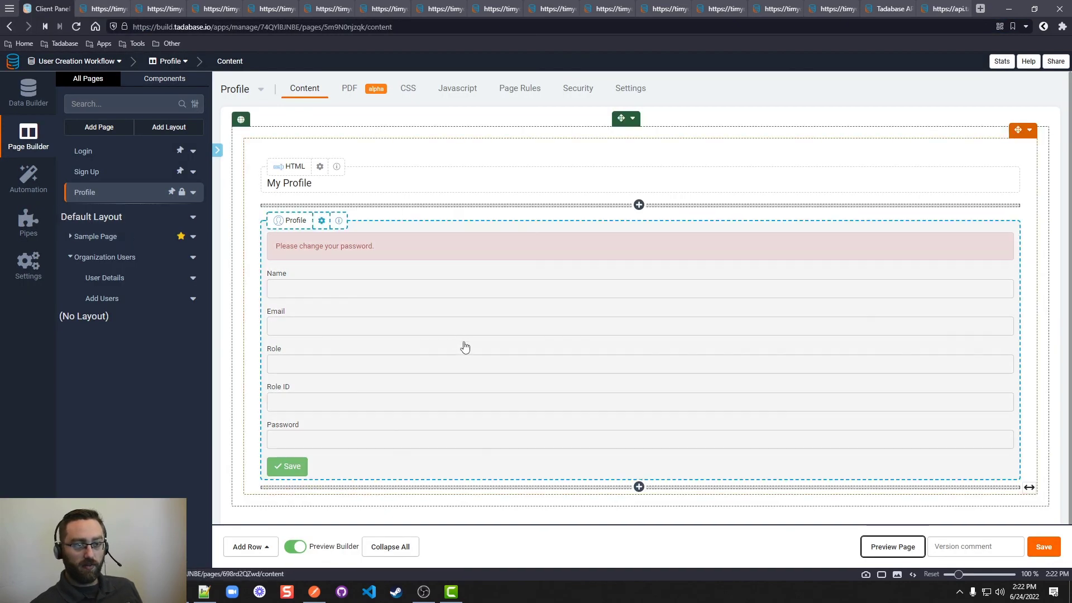
# Open the User Form settings on the Add Users page.
pyautogui.press('F11')
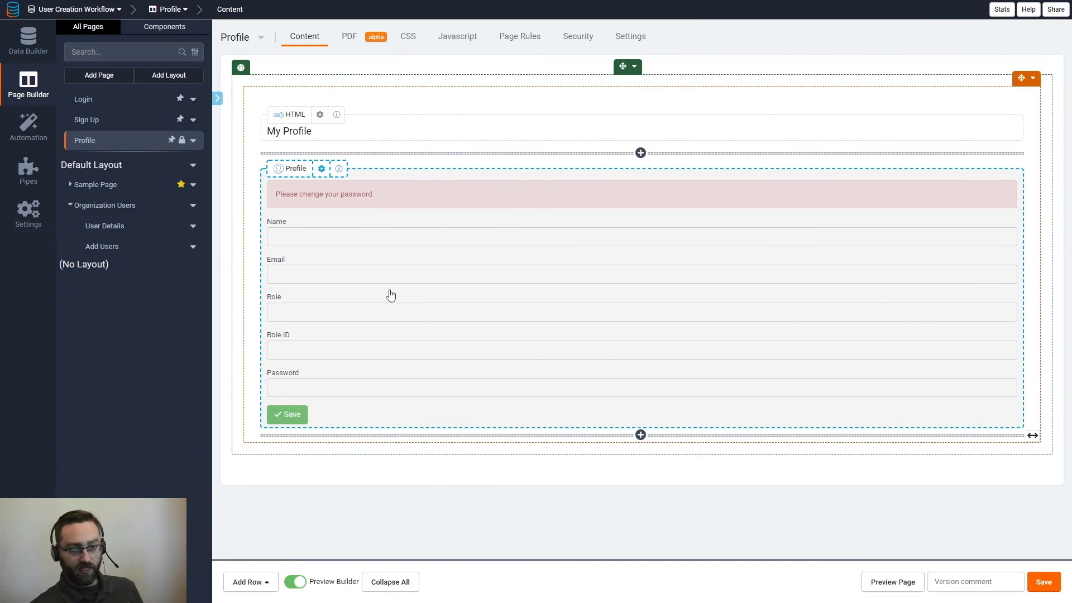
pyautogui.press('Escape')
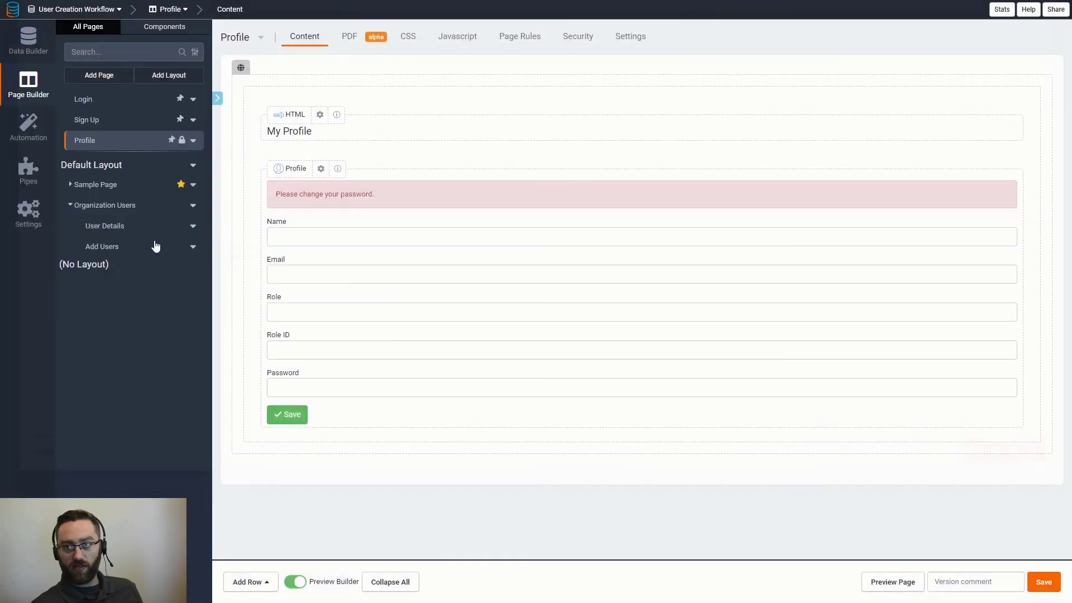
pyautogui.click(105, 246)
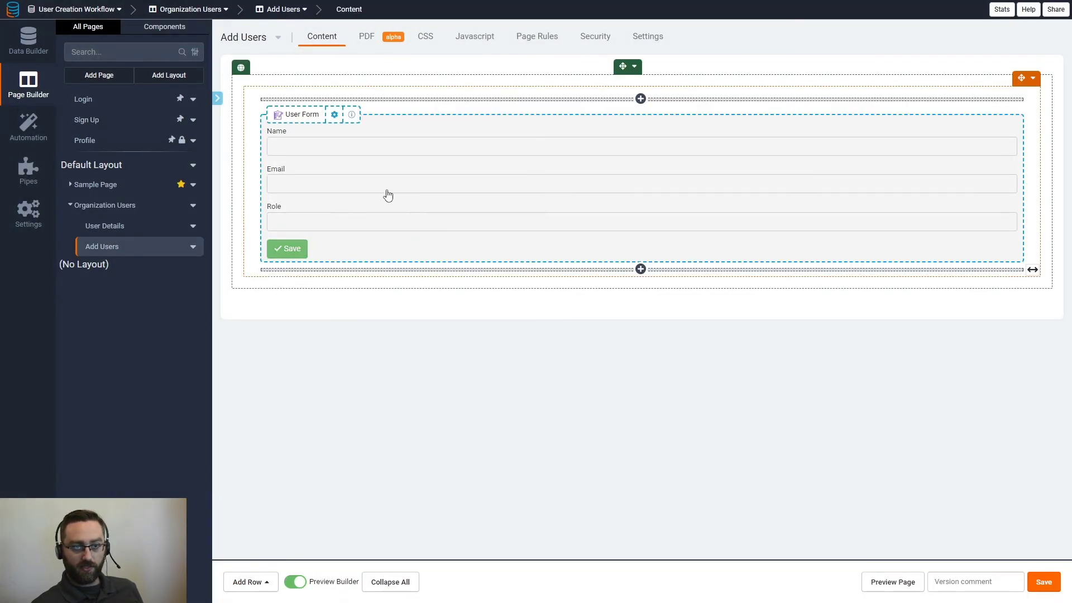
pyautogui.click(387, 194)
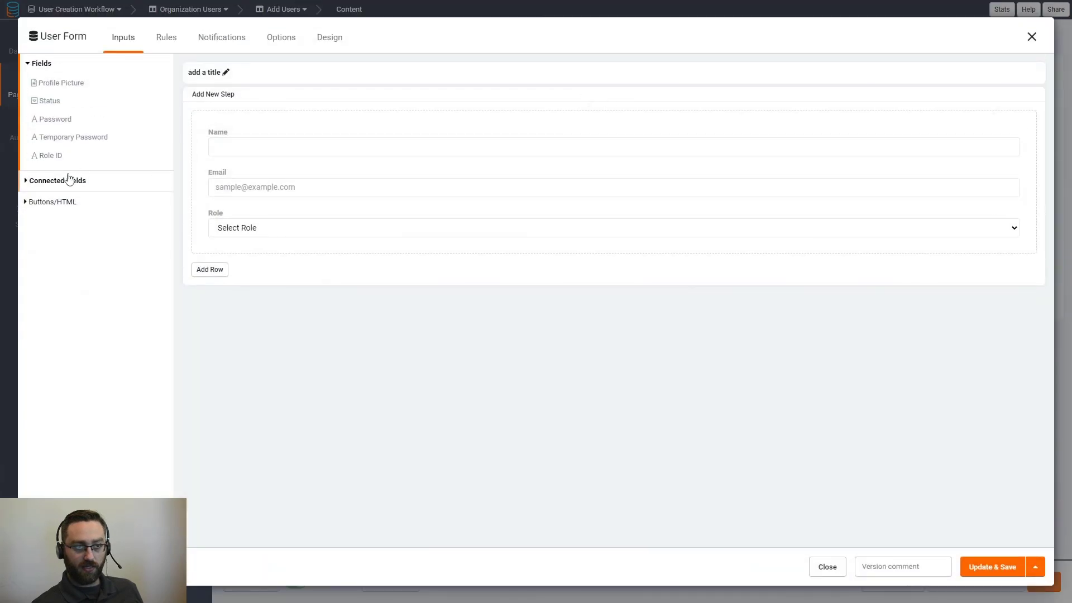
# Add a new line 'Login by Clicking Here' to the form's welcome email notification.
pyautogui.click(224, 38)
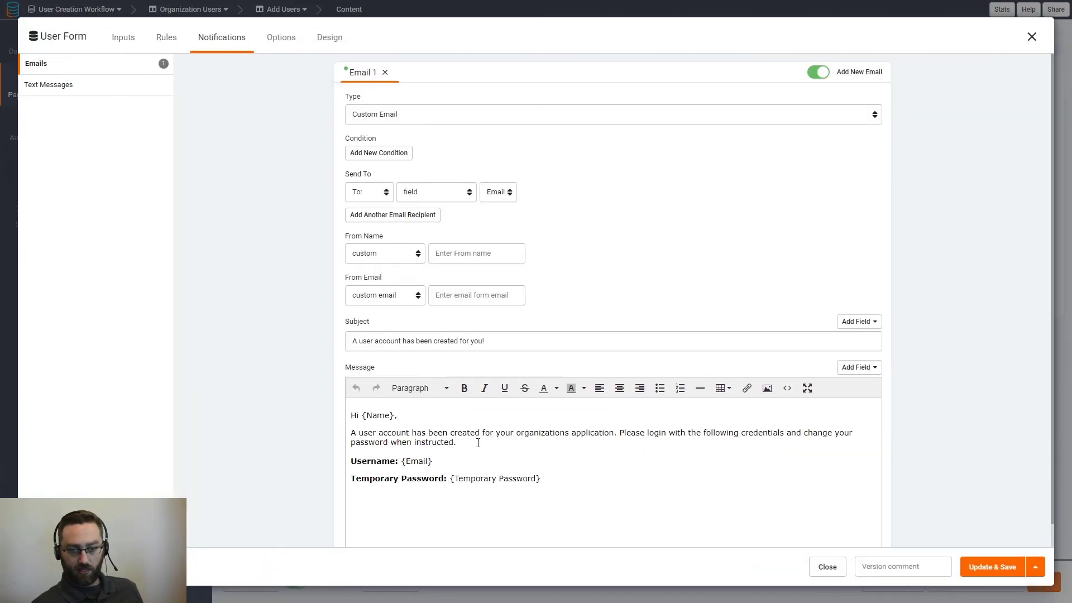
pyautogui.press('Return')
pyautogui.press('Return')
pyautogui.press('BackSpace')
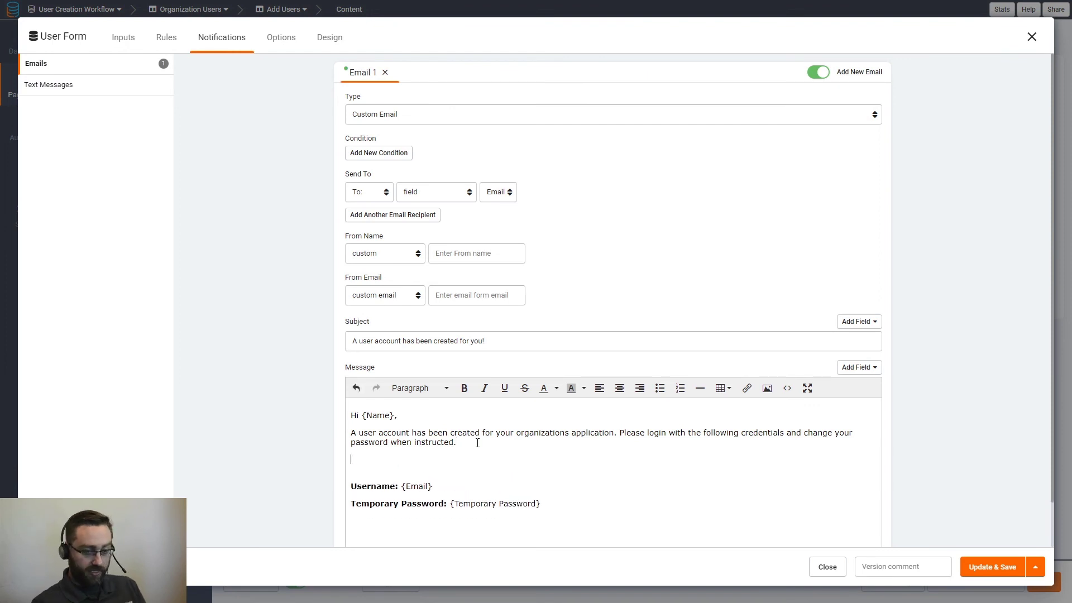
pyautogui.press('Return')
pyautogui.write('Login')
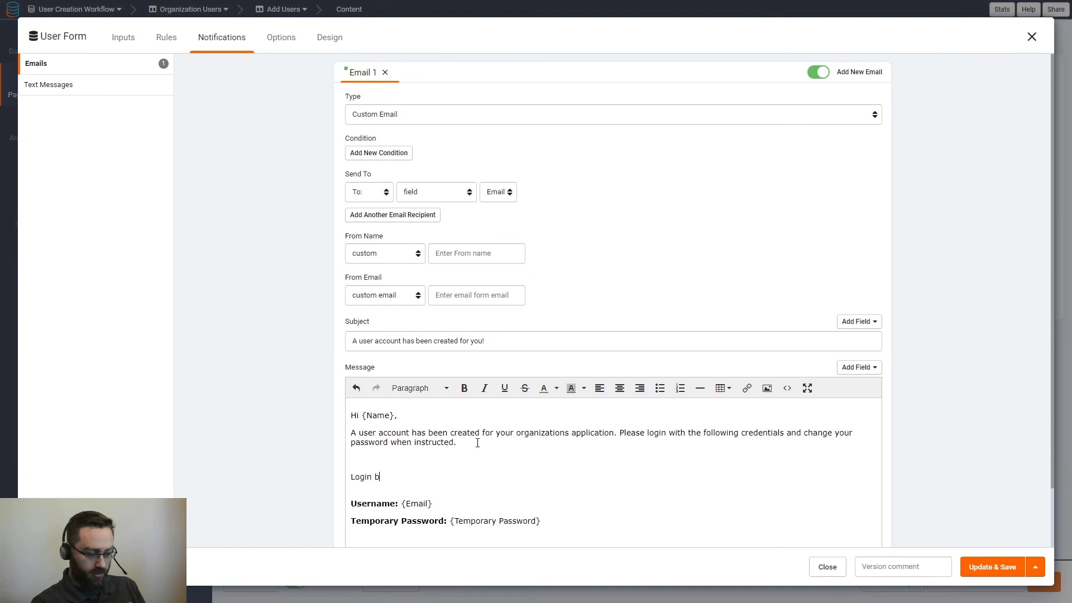
pyautogui.write('by Clicking Here')
# Link 'Login by Clicking Here' to the pasted app address ending in /login instead of /profile.
pyautogui.moveTo(440, 482); pyautogui.dragTo(354, 477)
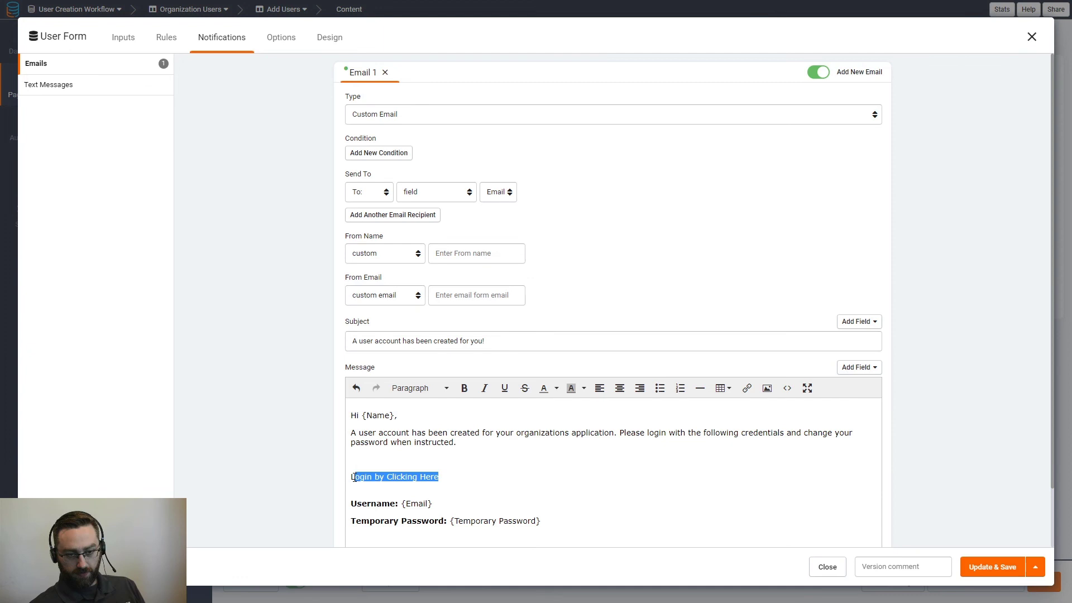
pyautogui.click(746, 387)
pyautogui.hotkey('ctrl', 'v')
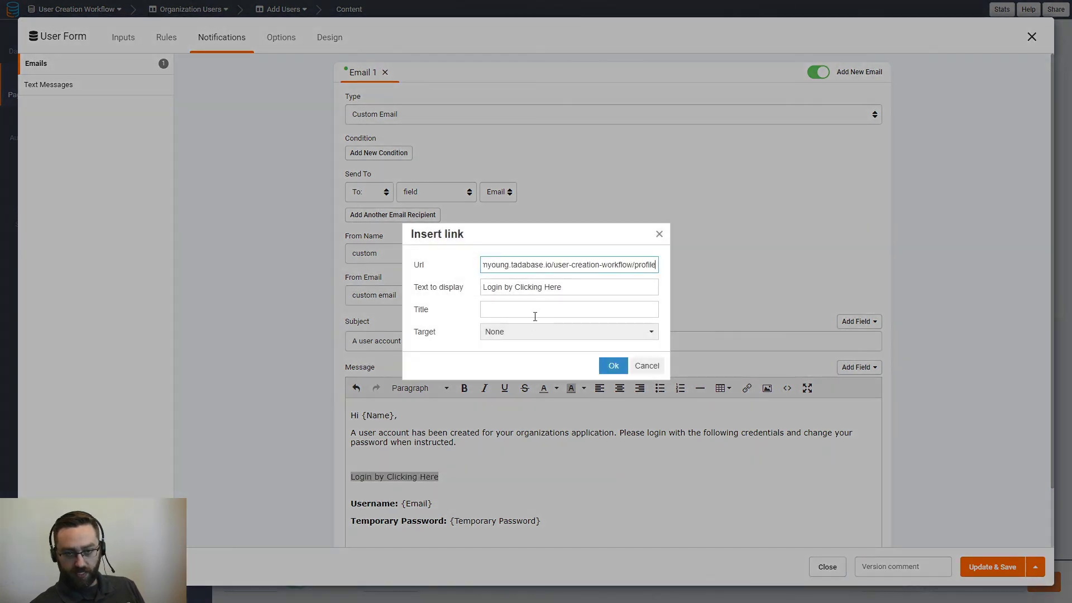
pyautogui.moveTo(602, 266); pyautogui.dragTo(658, 266)
pyautogui.click(652, 264)
pyautogui.doubleClick(642, 266)
pyautogui.write('login')
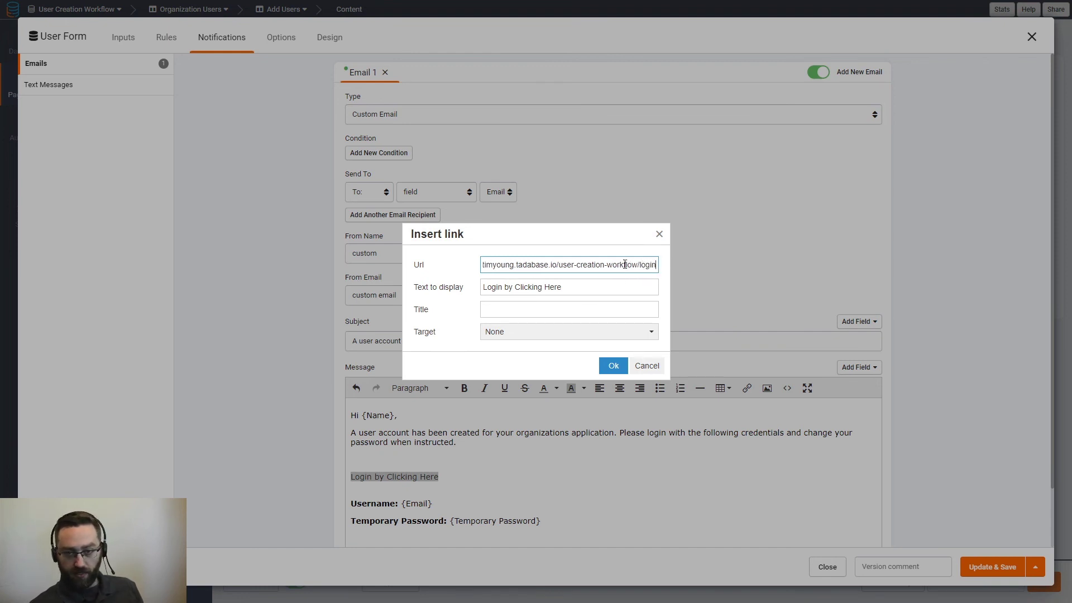
pyautogui.moveTo(625, 265); pyautogui.dragTo(656, 266)
pyautogui.click(643, 266)
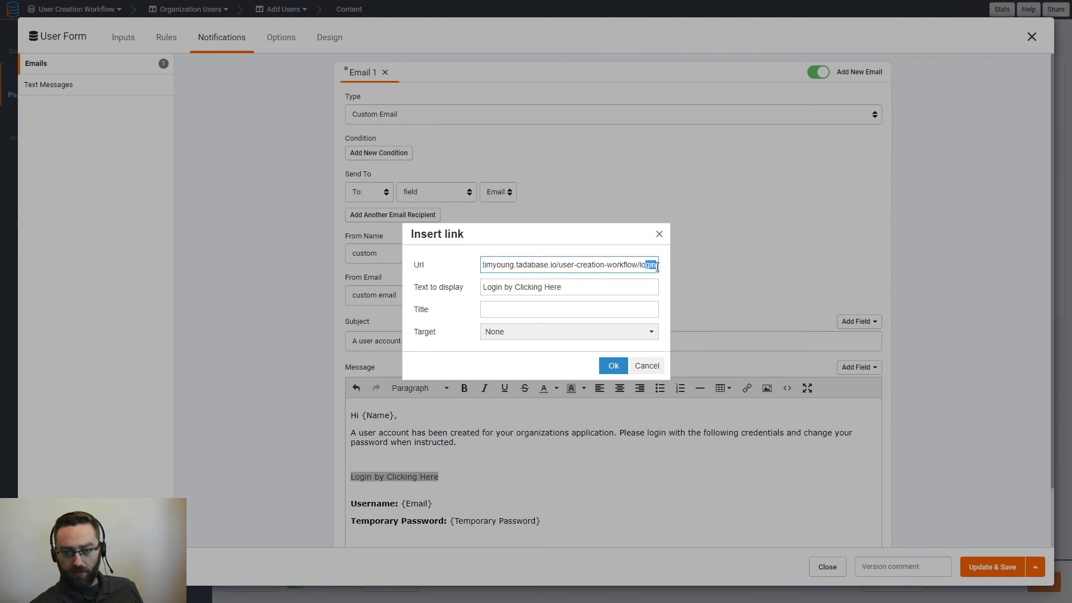
pyautogui.click(652, 266)
# Make the link open in a new window, insert it, and save the User Form.
pyautogui.click(506, 334)
pyautogui.click(509, 370)
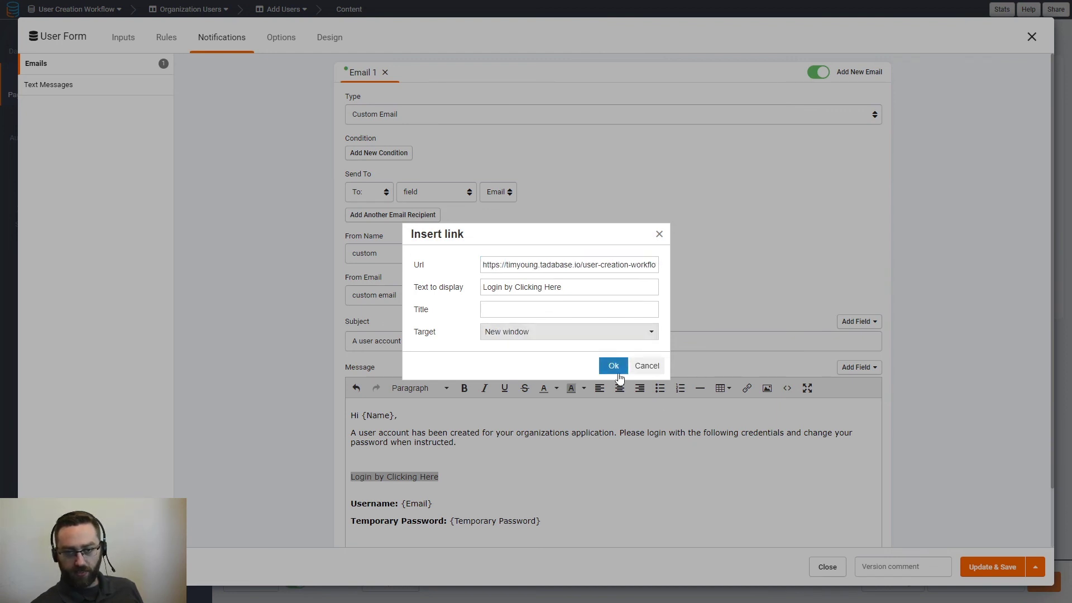
pyautogui.click(612, 366)
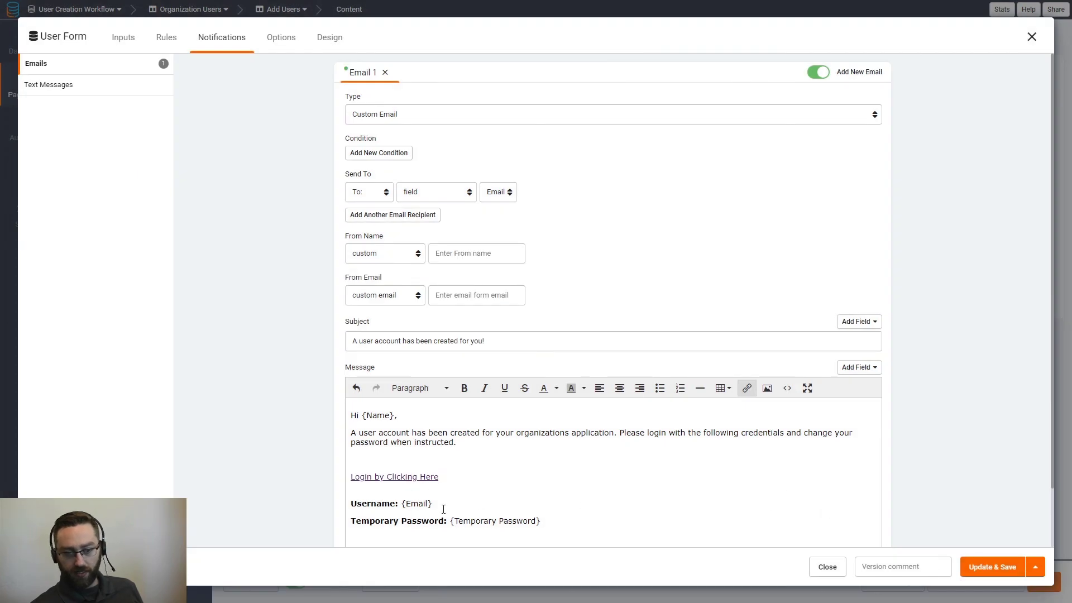
pyautogui.click(988, 566)
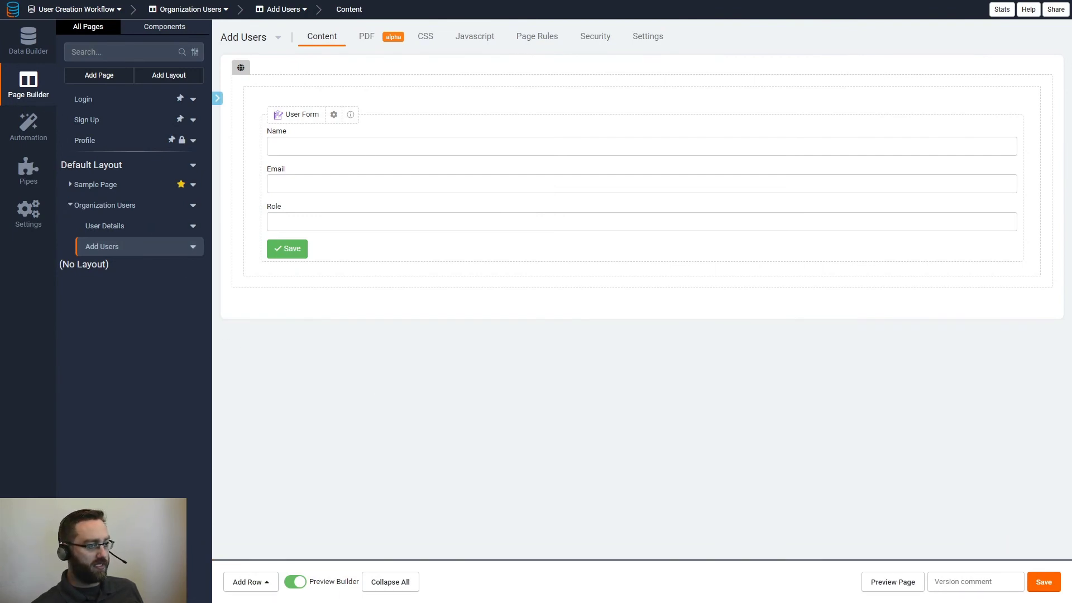
# Add a user with Default Role on the live Organization Users page and check its needs_password_reset role and temporary password.
pyautogui.click(105, 205)
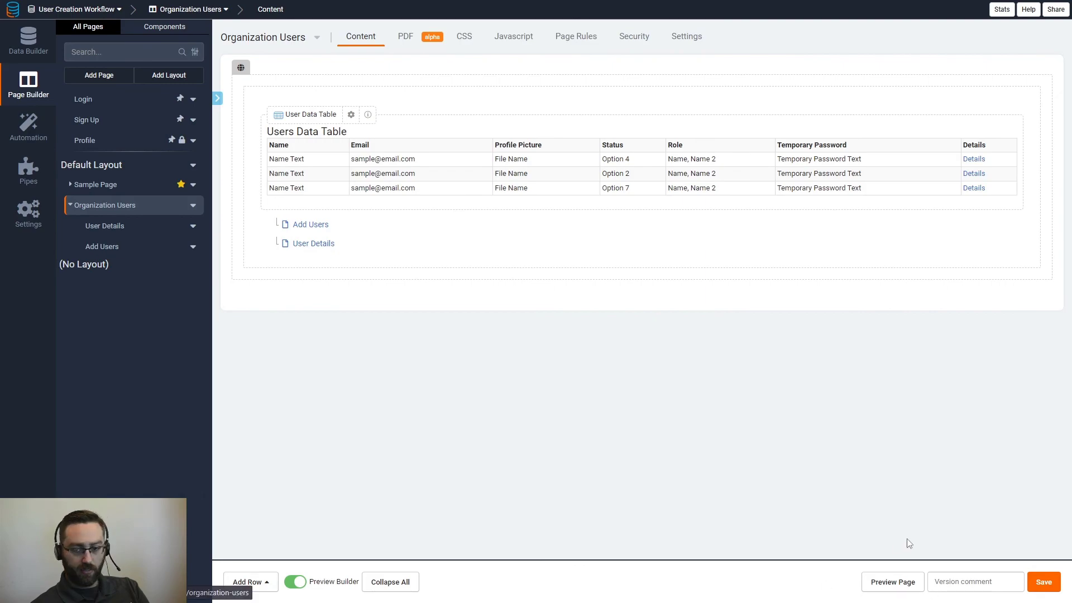
pyautogui.click(889, 583)
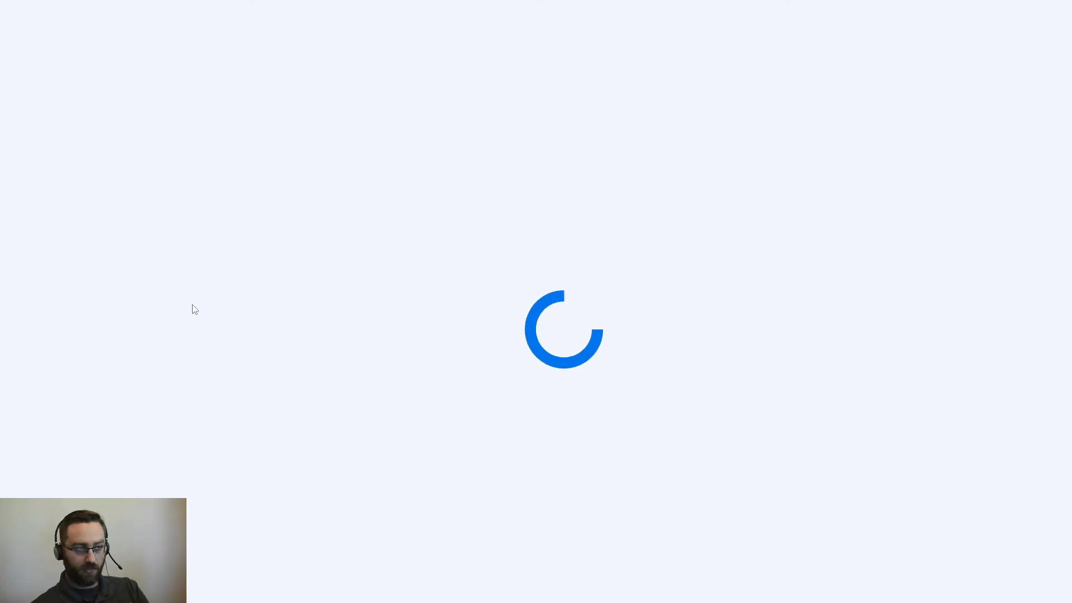
pyautogui.click(220, 94)
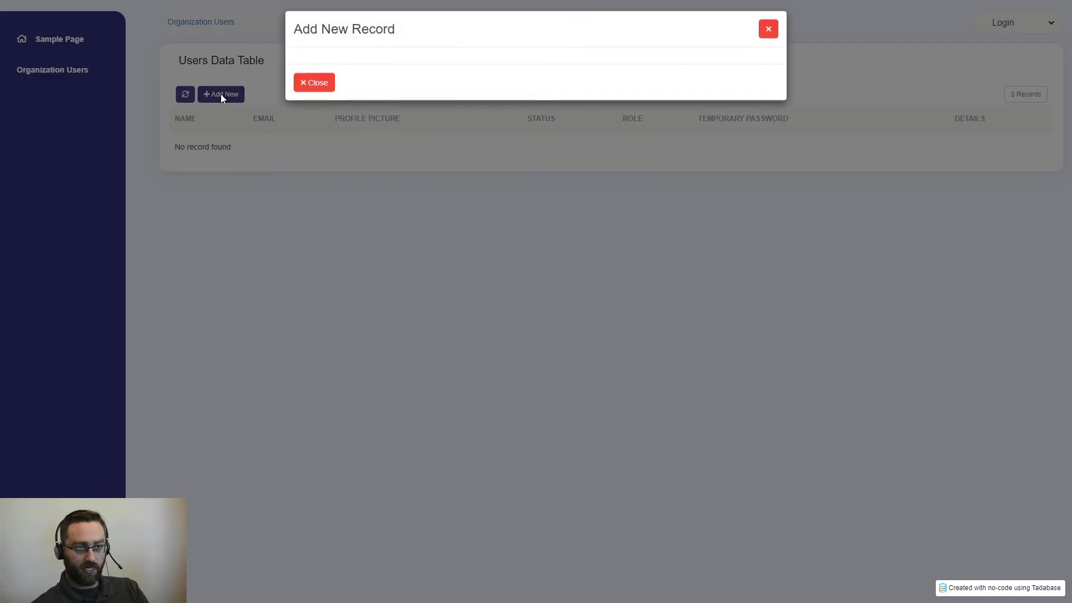
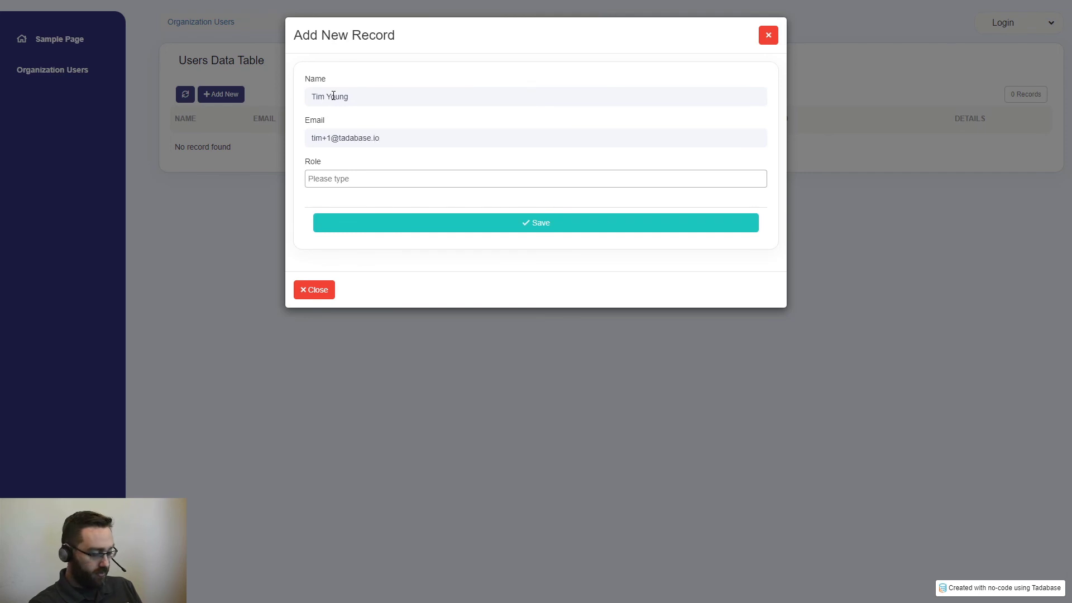
pyautogui.write('def')
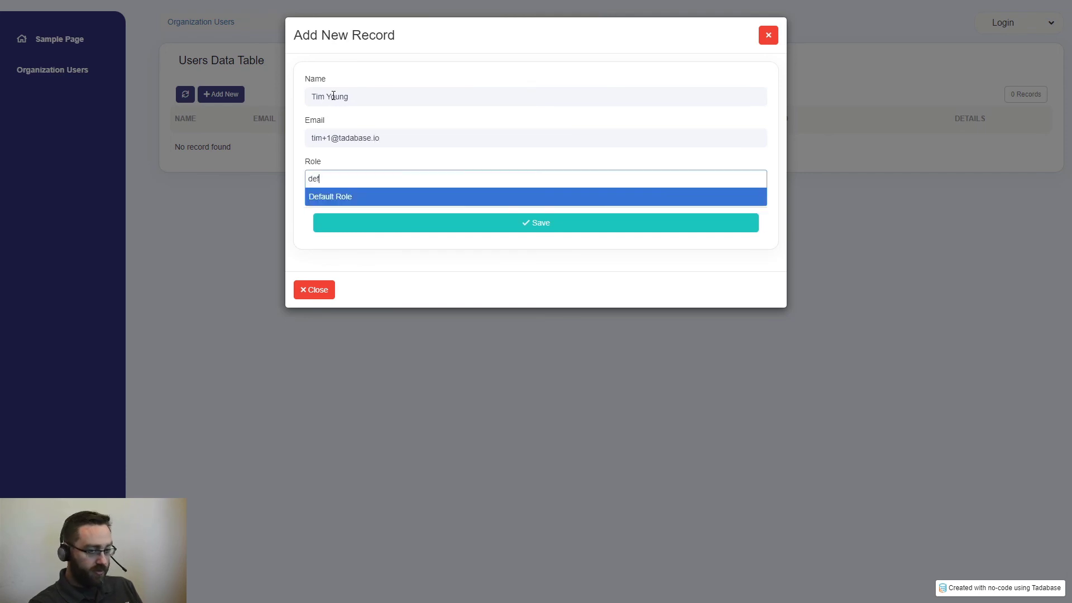
pyautogui.click(355, 205)
pyautogui.click(355, 227)
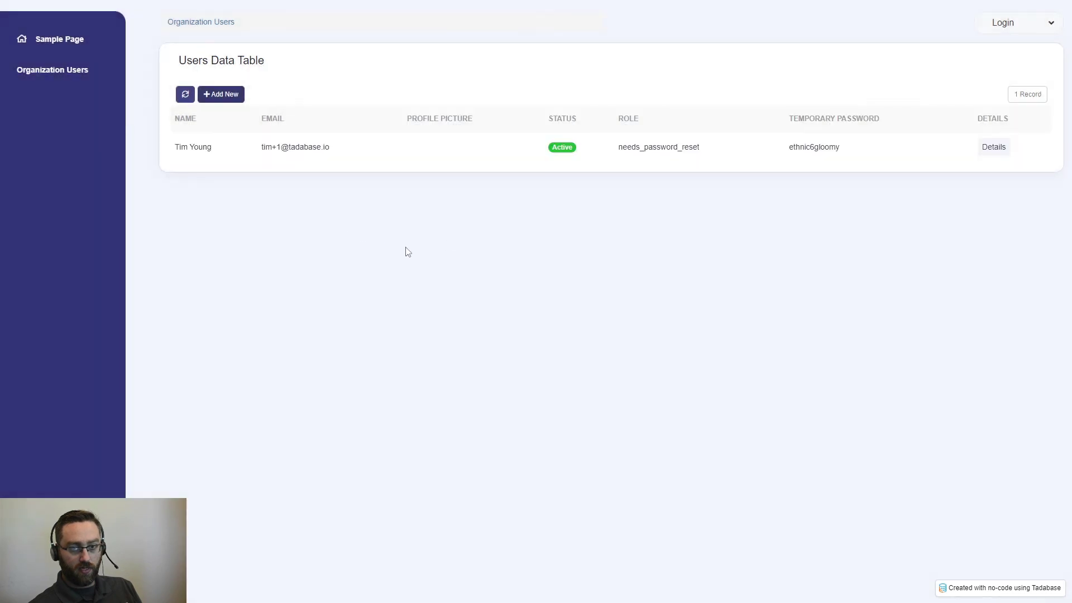
pyautogui.moveTo(706, 152); pyautogui.dragTo(627, 149)
pyautogui.moveTo(873, 150); pyautogui.dragTo(787, 157)
pyautogui.click(579, 155)
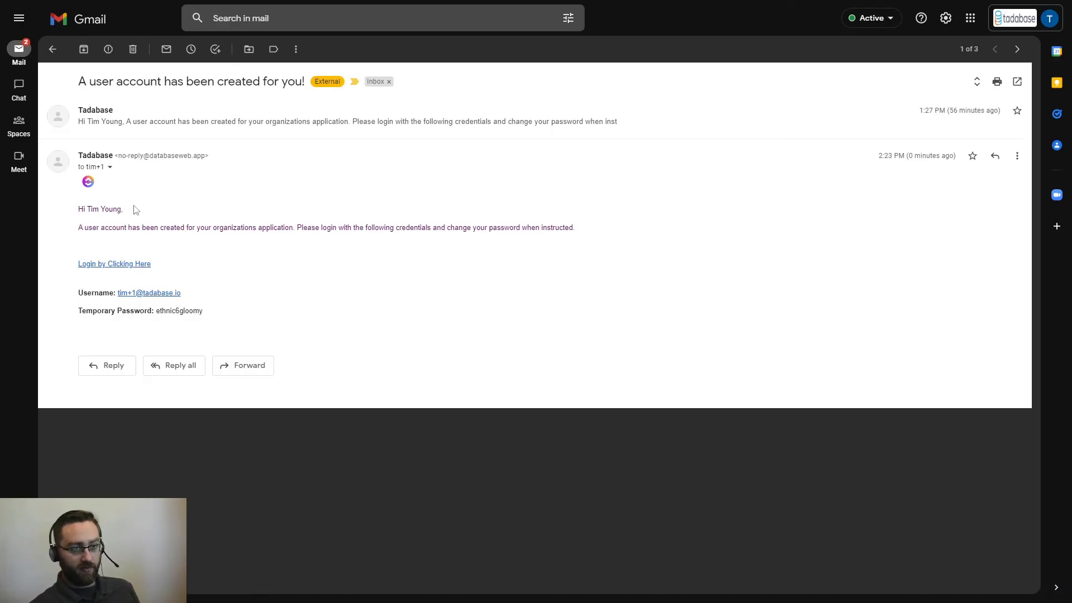
# Follow the 'Login by Clicking Here' link in the new-account welcome email.
pyautogui.click(95, 266)
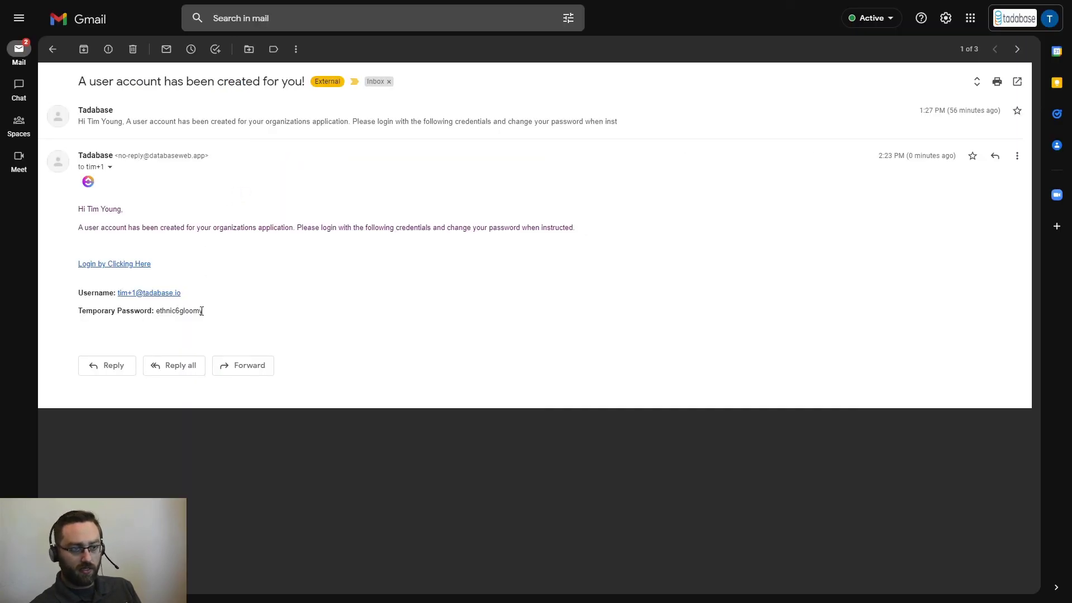
# Log in as the new user with their email and the copied temporary password.
pyautogui.moveTo(202, 310); pyautogui.dragTo(158, 314)
pyautogui.hotkey('alt', 'Tab')
pyautogui.click(207, 163)
pyautogui.hotkey('ctrl', 'v')
pyautogui.click(156, 124)
pyautogui.write('tim@')
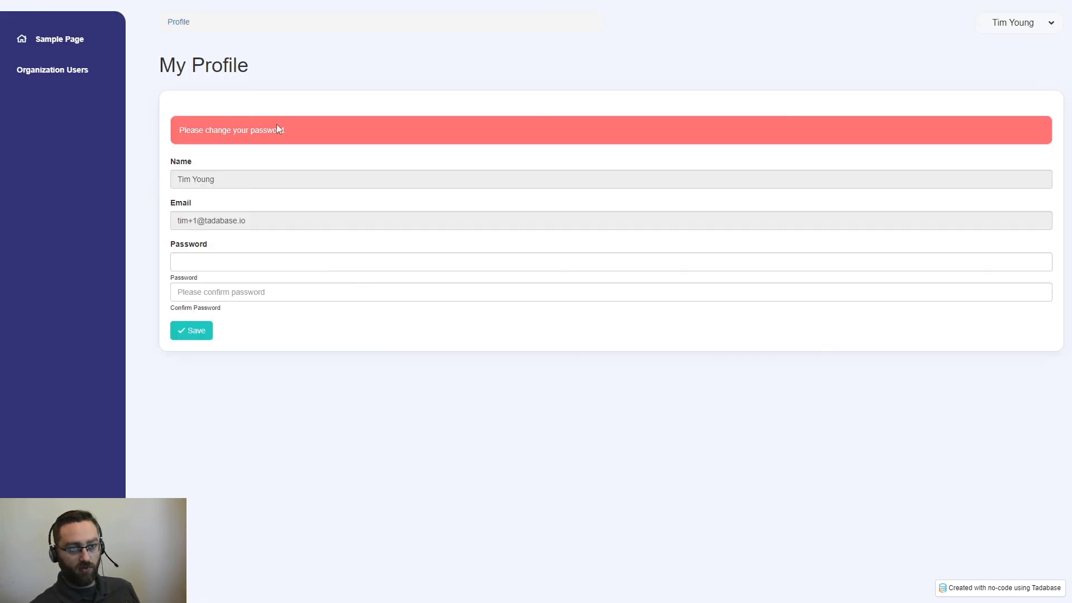
# Save a new password on My Profile and reload to confirm the change-password alert is gone.
pyautogui.moveTo(273, 133); pyautogui.dragTo(175, 144)
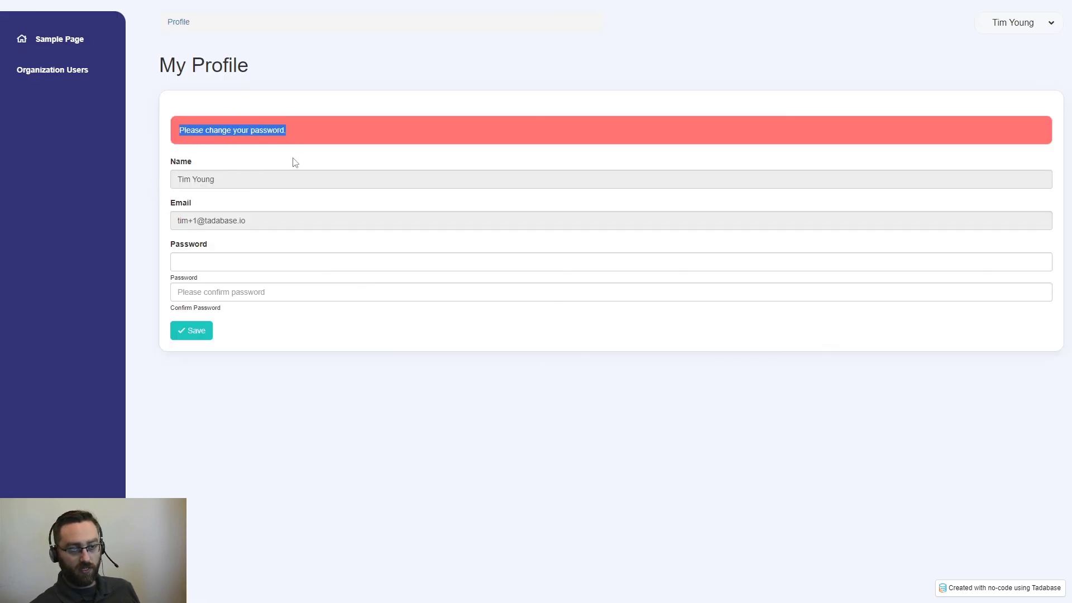
pyautogui.click(247, 260)
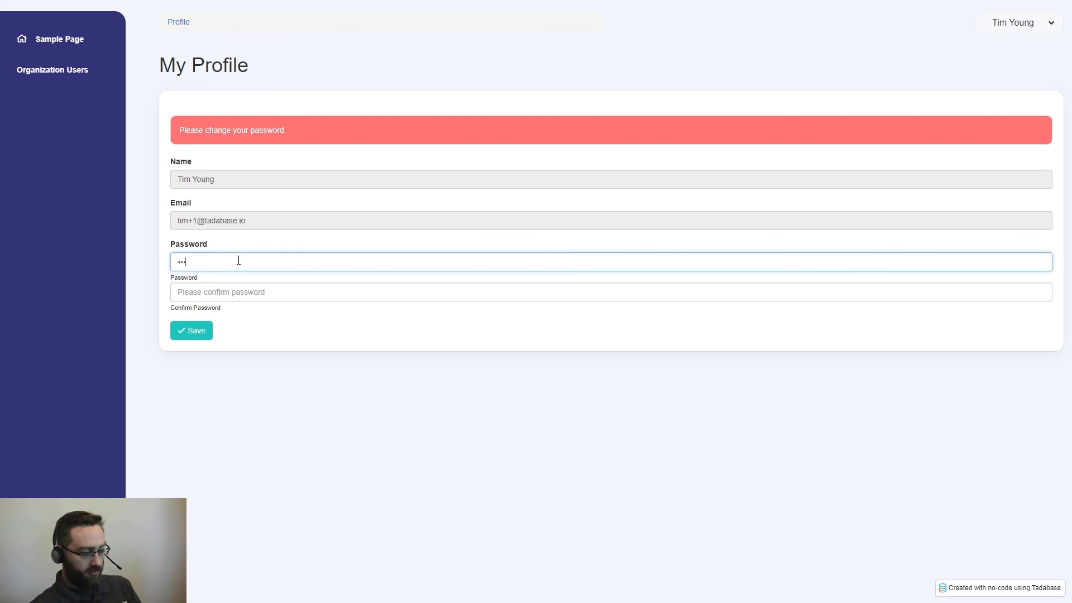
pyautogui.click(221, 291)
pyautogui.write('••••')
pyautogui.click(197, 334)
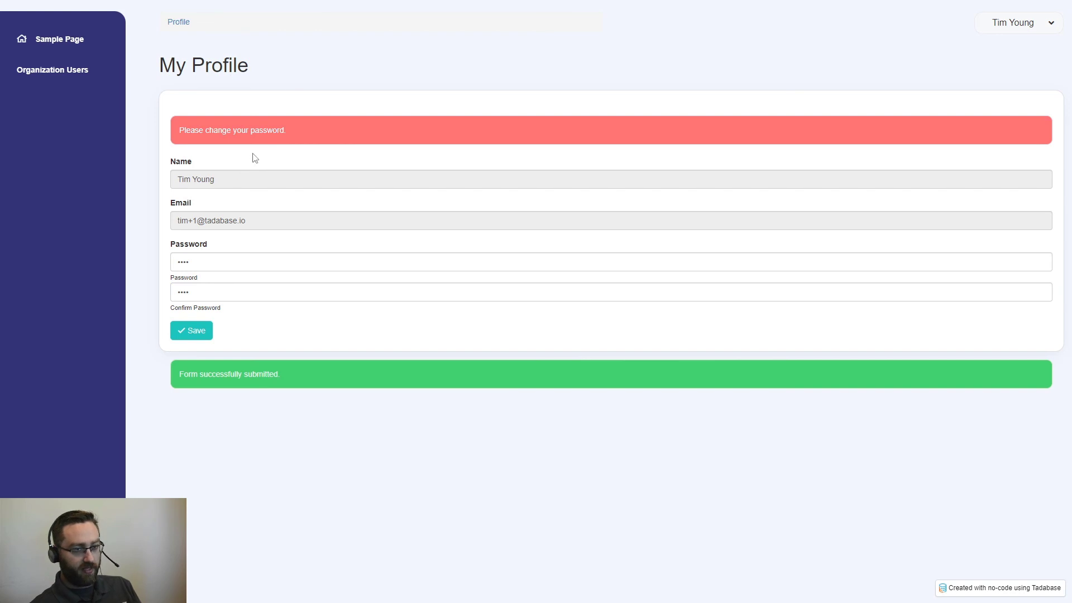
pyautogui.moveTo(327, 139); pyautogui.dragTo(183, 137)
pyautogui.press('F5')
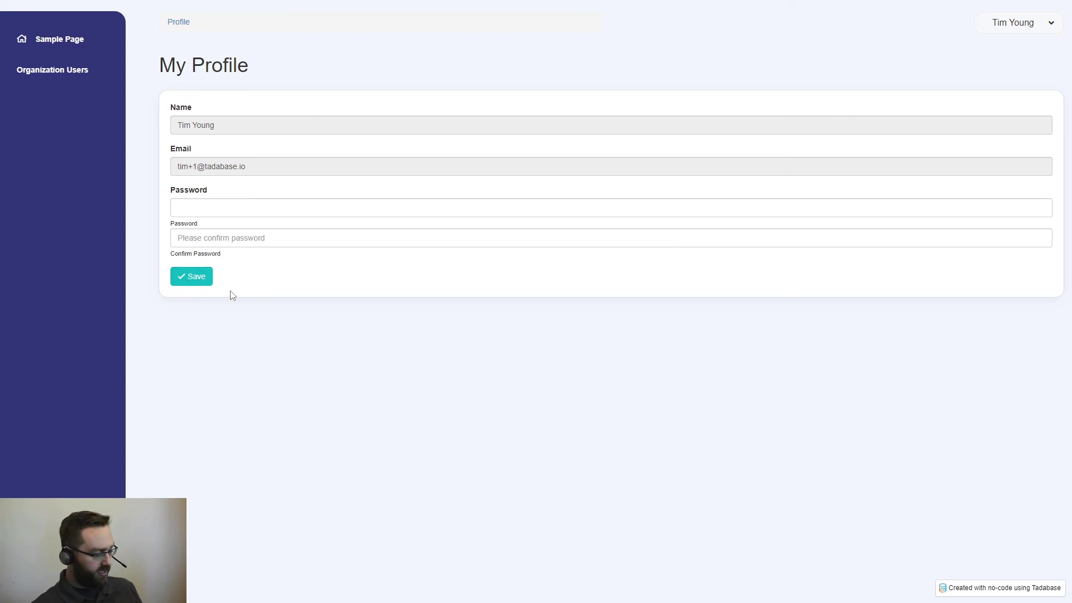
pyautogui.hotkey('ctrl', 'w')
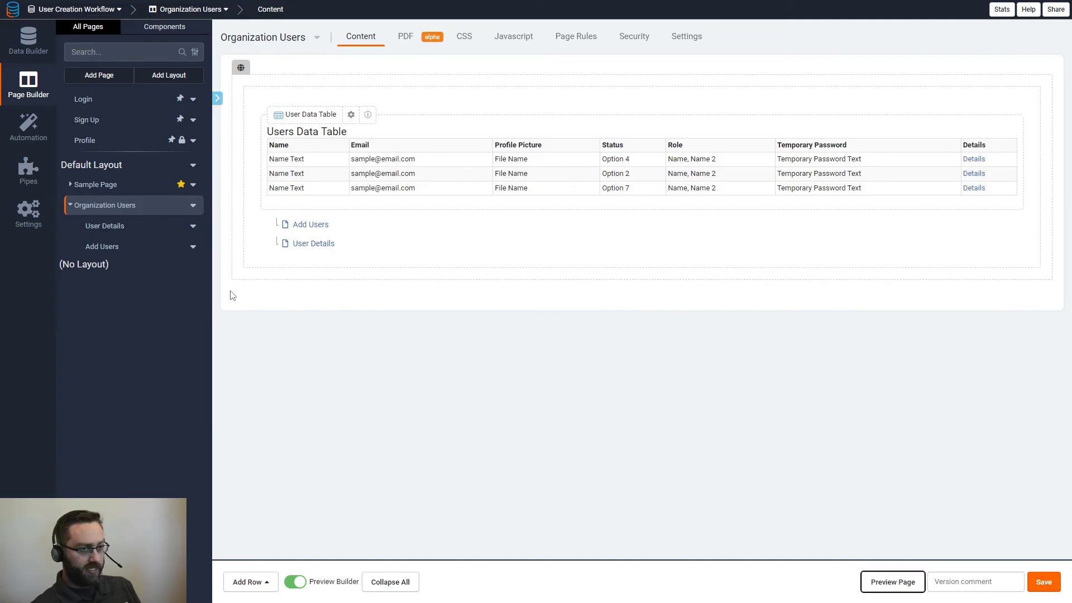
# Set the Profile form's submit rule to 'Redirect to an existing page' → Sample Page and save.
pyautogui.click(89, 140)
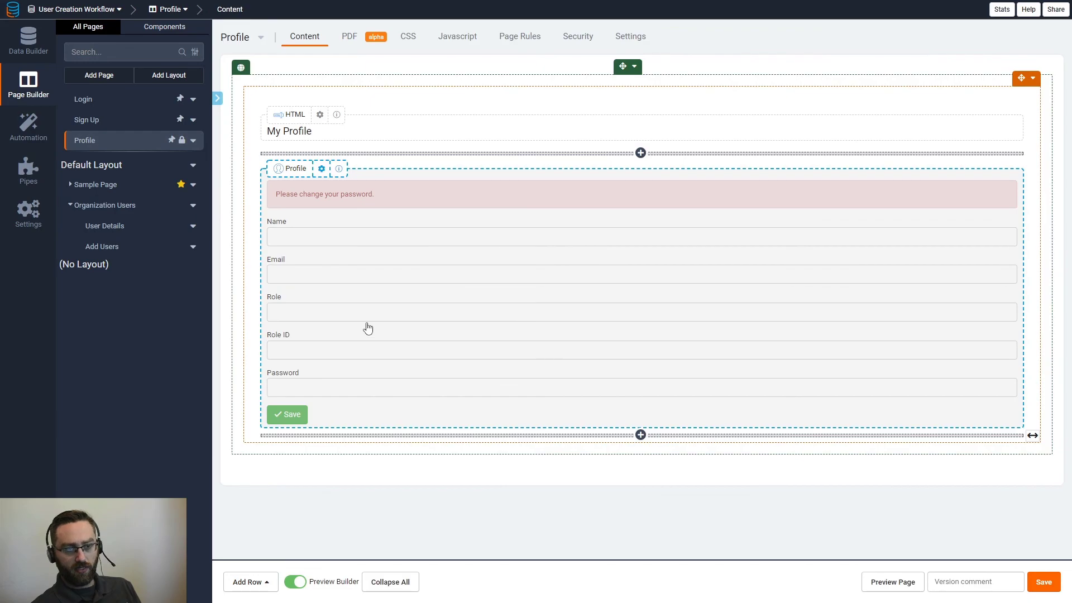
pyautogui.click(287, 418)
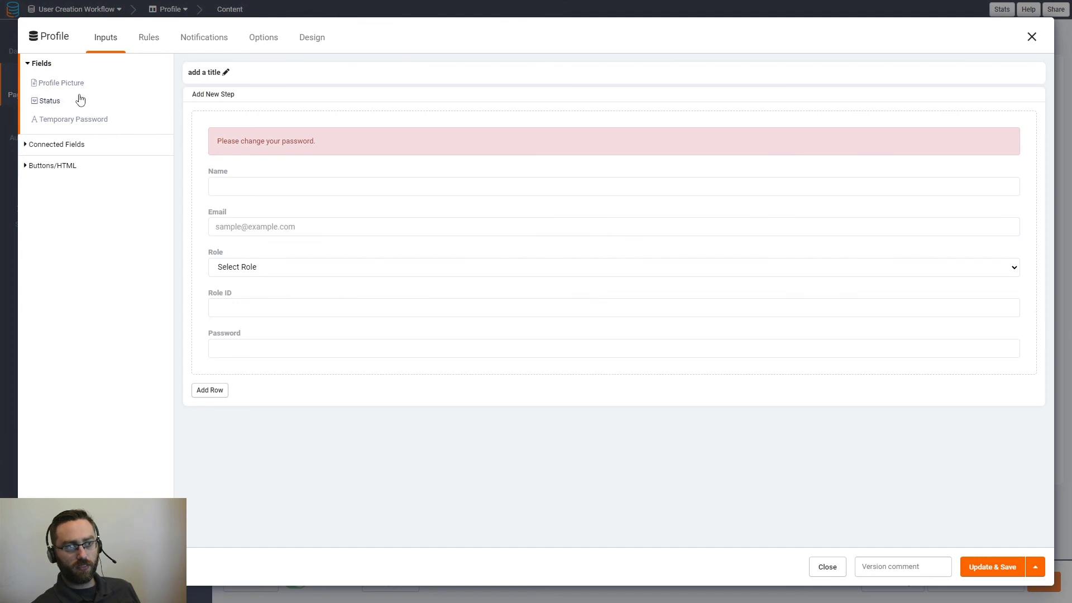
pyautogui.click(142, 37)
pyautogui.click(46, 84)
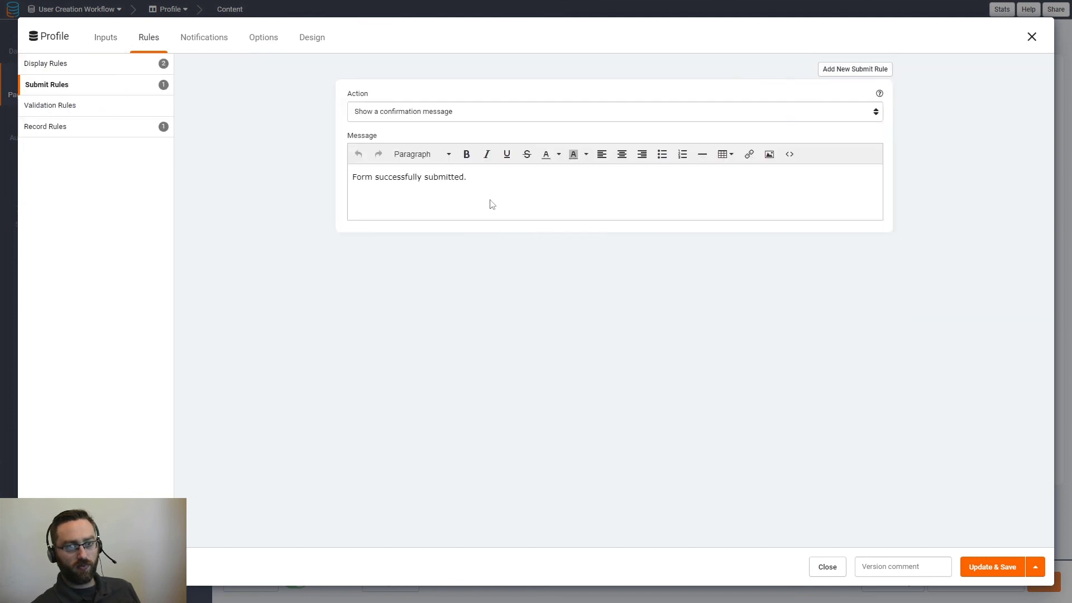
pyautogui.click(457, 111)
pyautogui.click(441, 136)
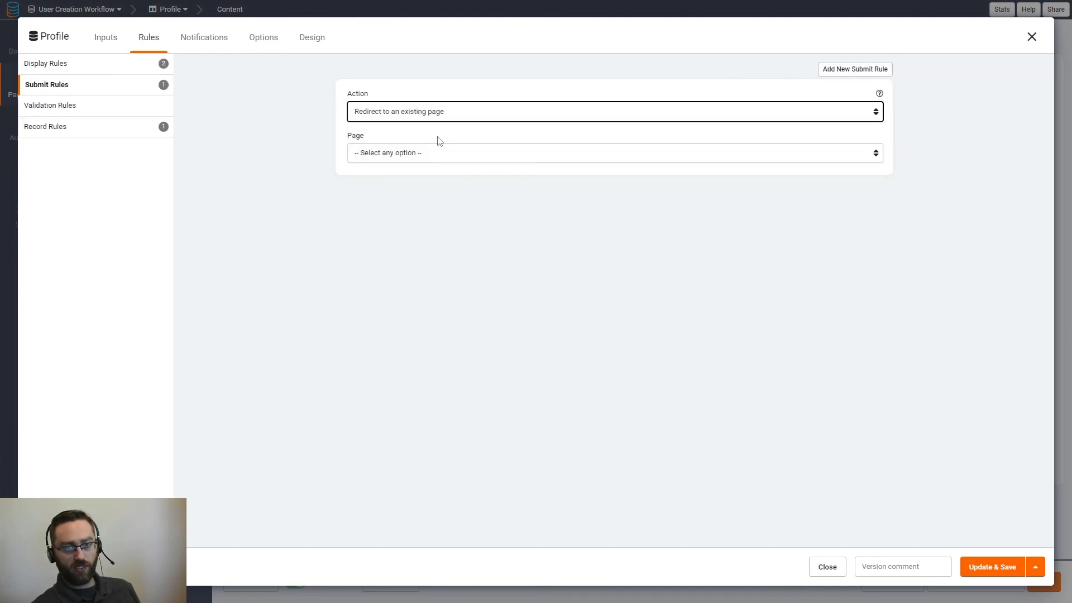
pyautogui.click(462, 155)
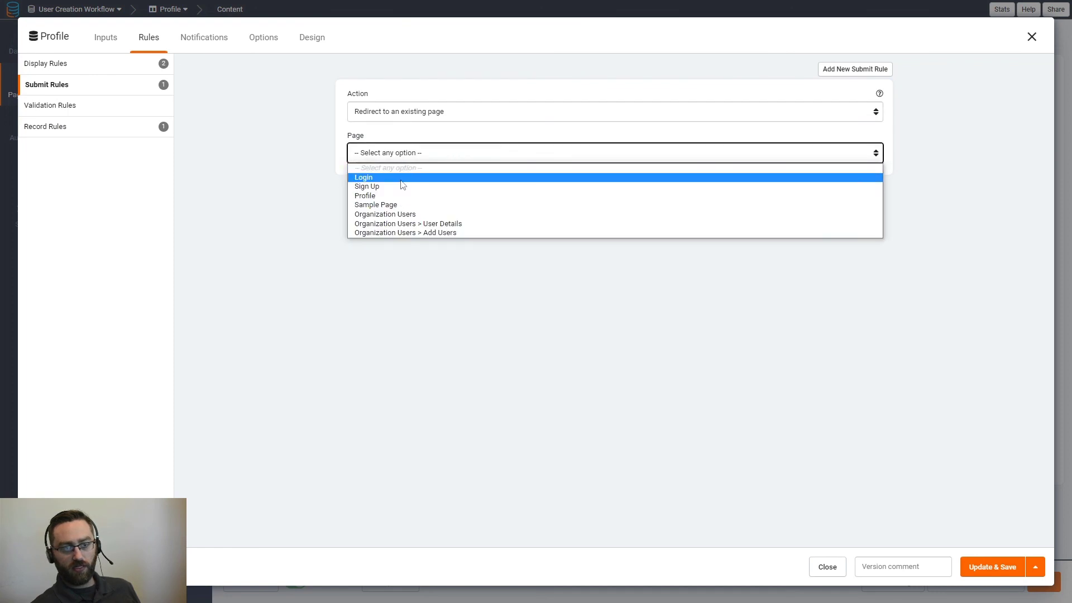
pyautogui.click(415, 206)
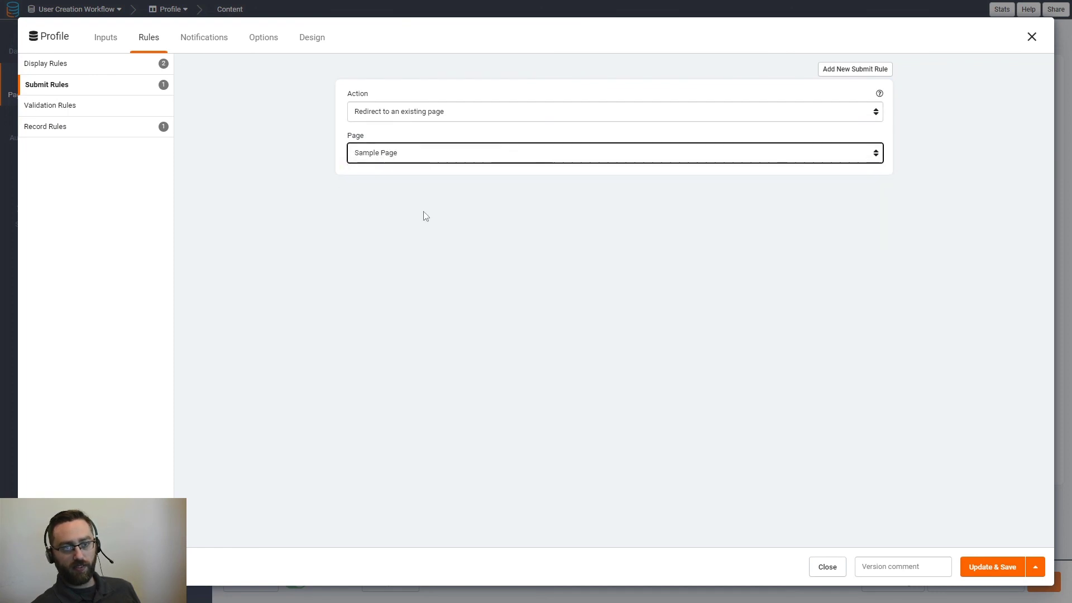
pyautogui.click(977, 572)
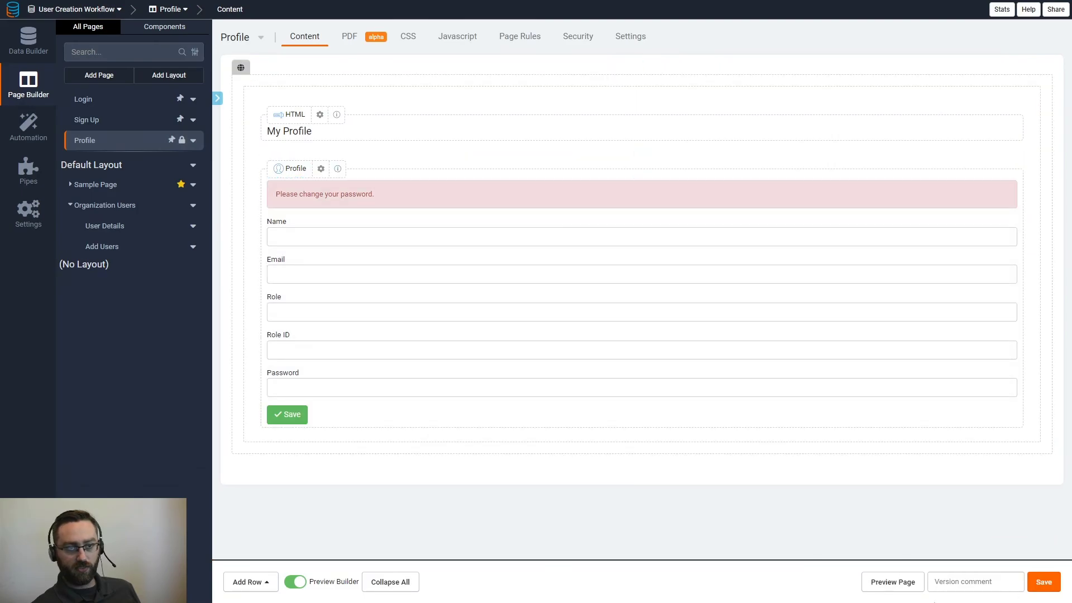
# Submit a new password on the previewed Profile page and confirm it lands on Sample Page.
pyautogui.click(893, 584)
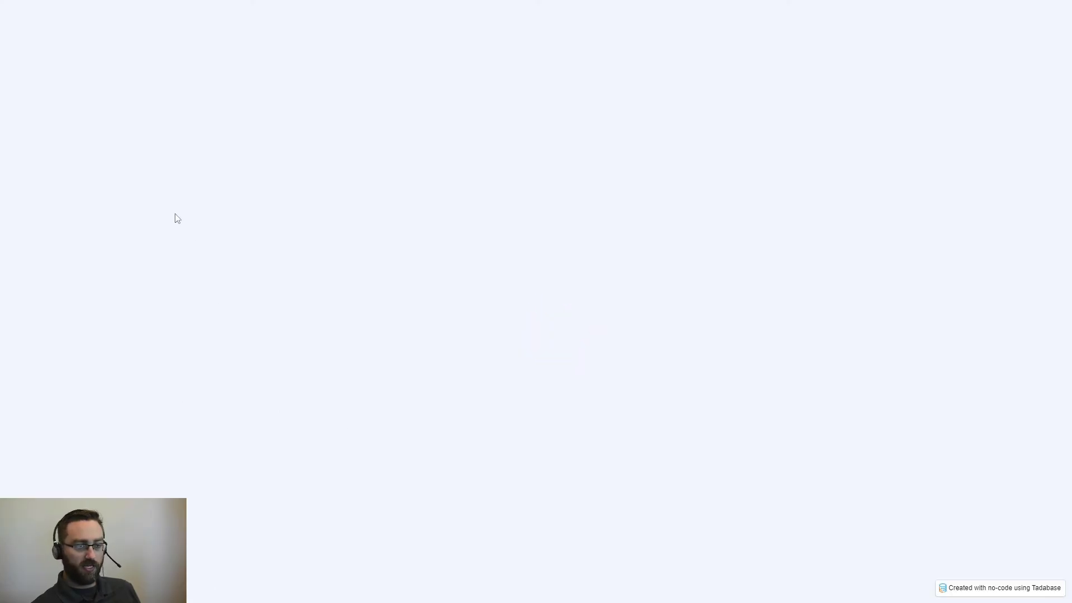
pyautogui.click(212, 213)
pyautogui.write('test')
pyautogui.click(197, 237)
pyautogui.write('test')
pyautogui.click(191, 276)
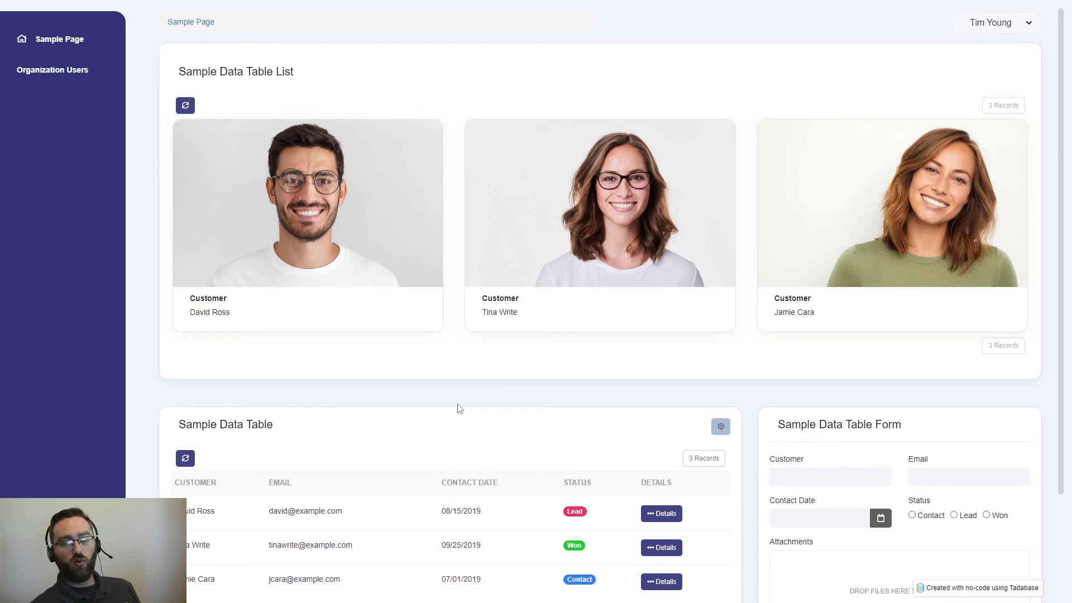
pyautogui.scroll(-2, 459, 408)
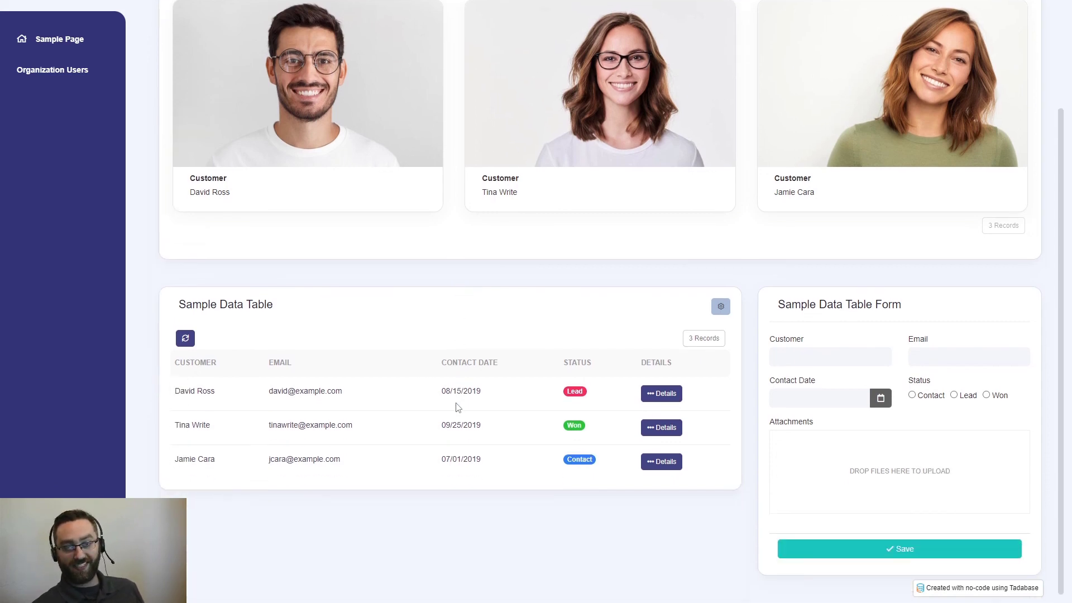
pyautogui.scroll(2, 399, 523)
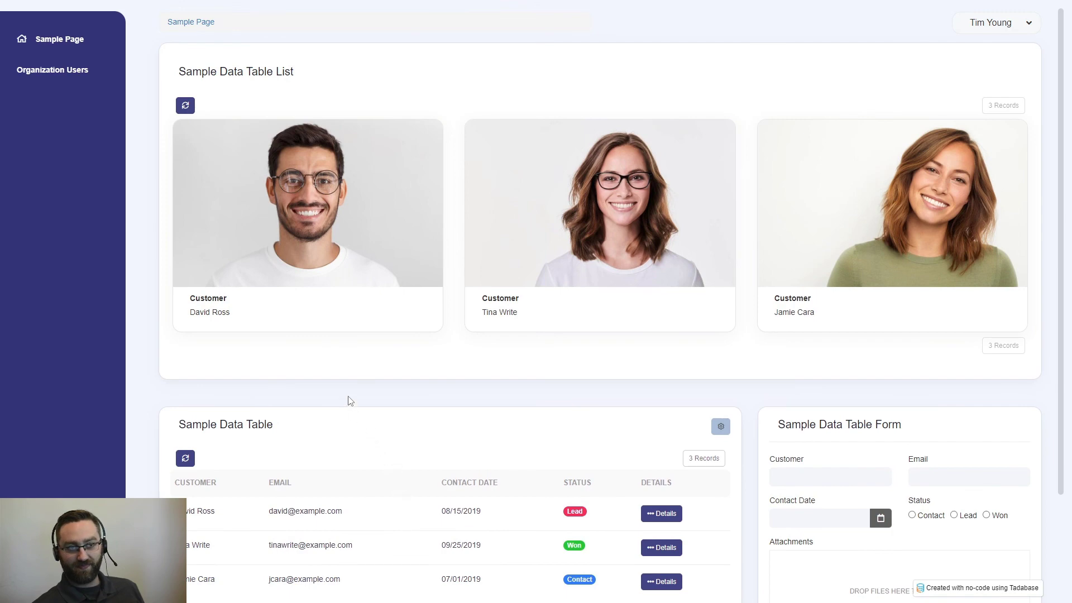
pyautogui.hotkey('ctrl', 'w')
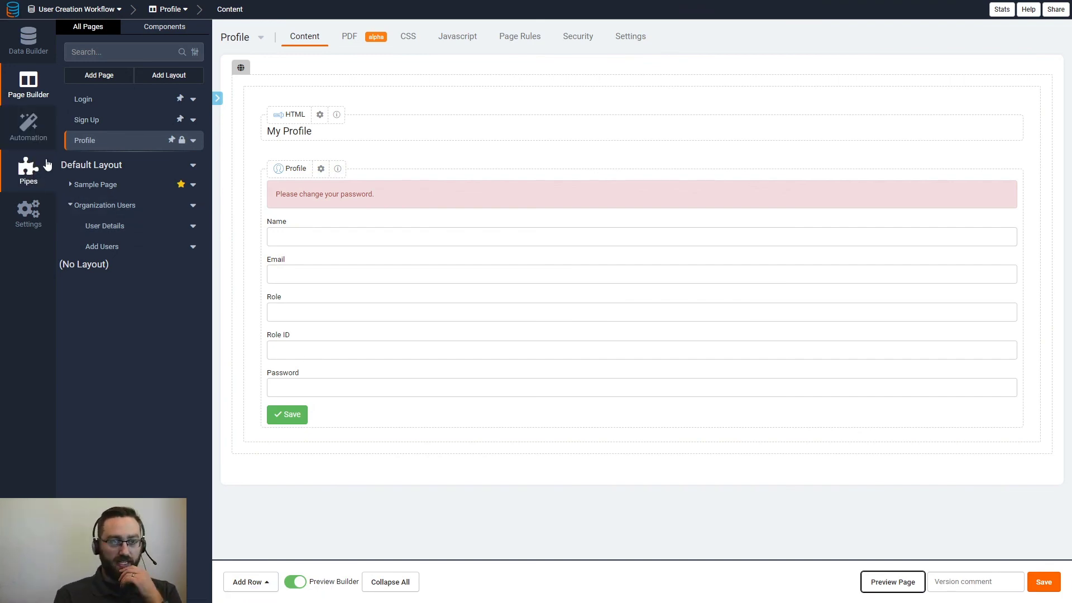
pyautogui.click(32, 58)
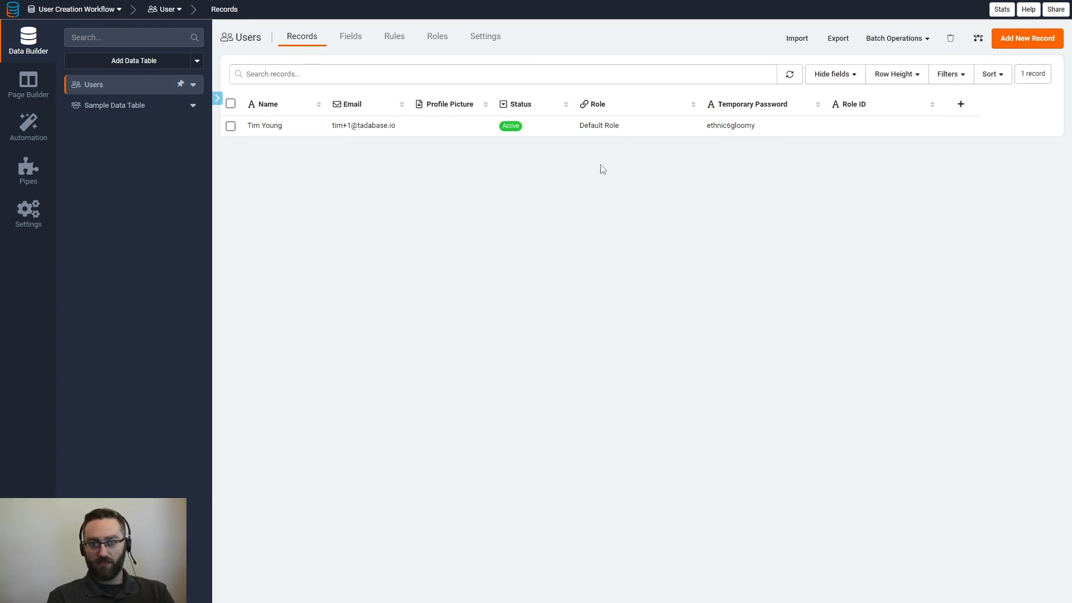
pyautogui.click(437, 38)
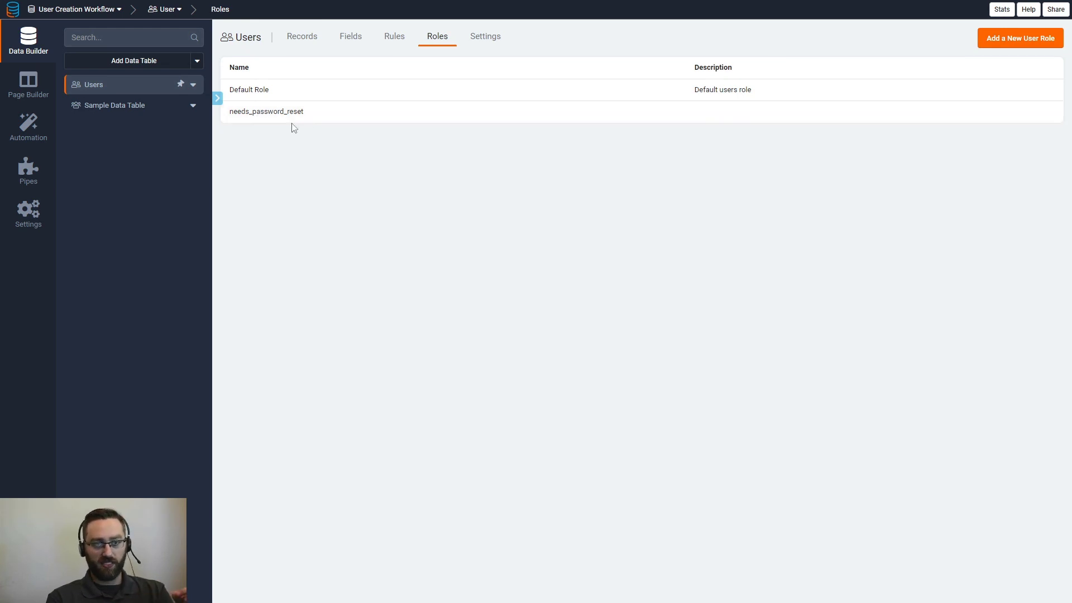
pyautogui.click(300, 38)
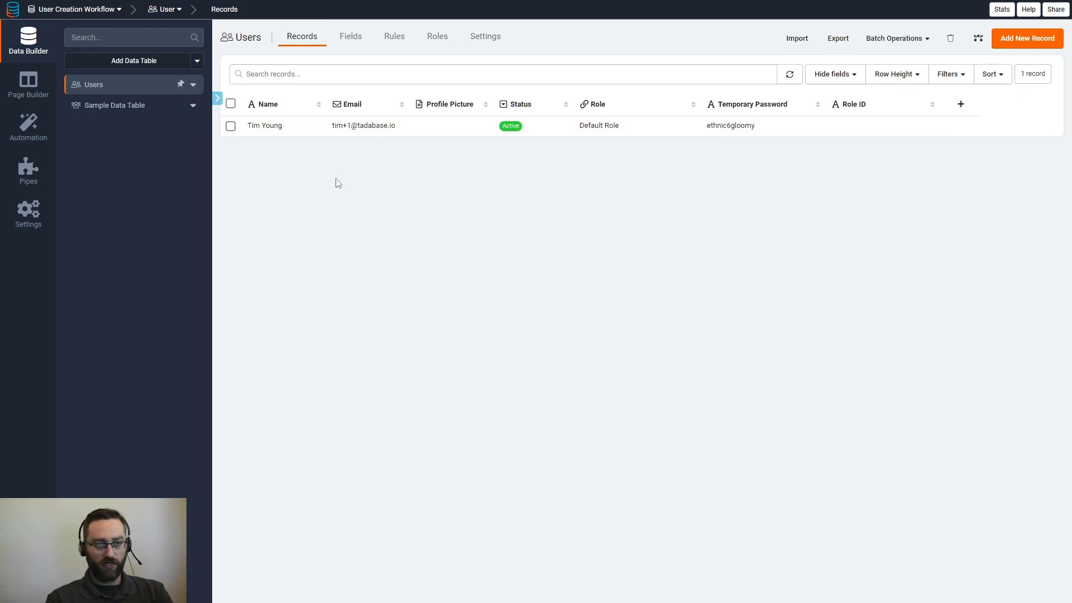
pyautogui.click(34, 104)
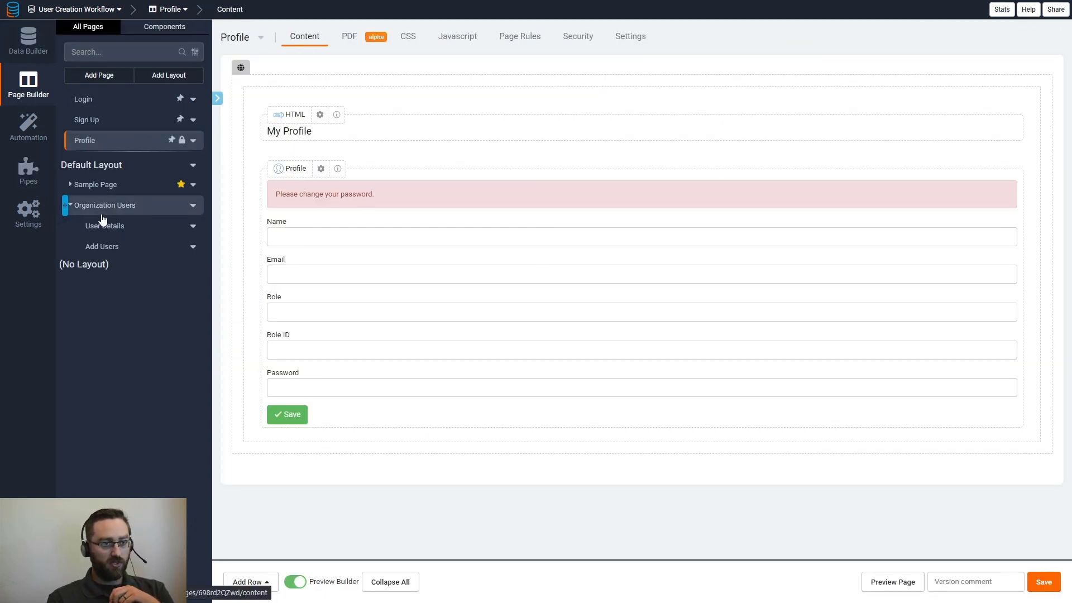
pyautogui.click(120, 251)
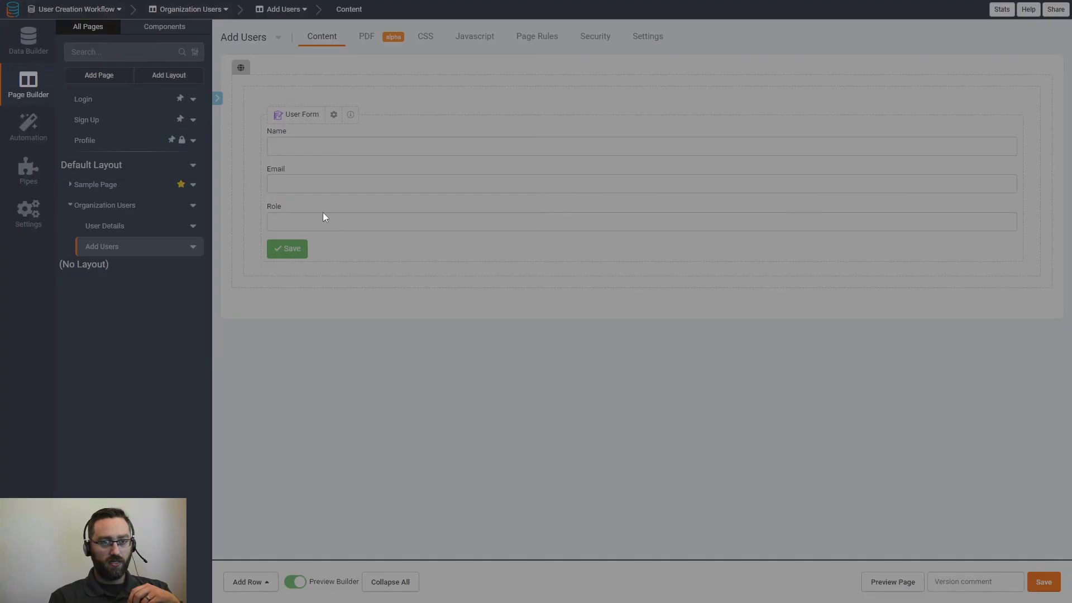
pyautogui.click(323, 215)
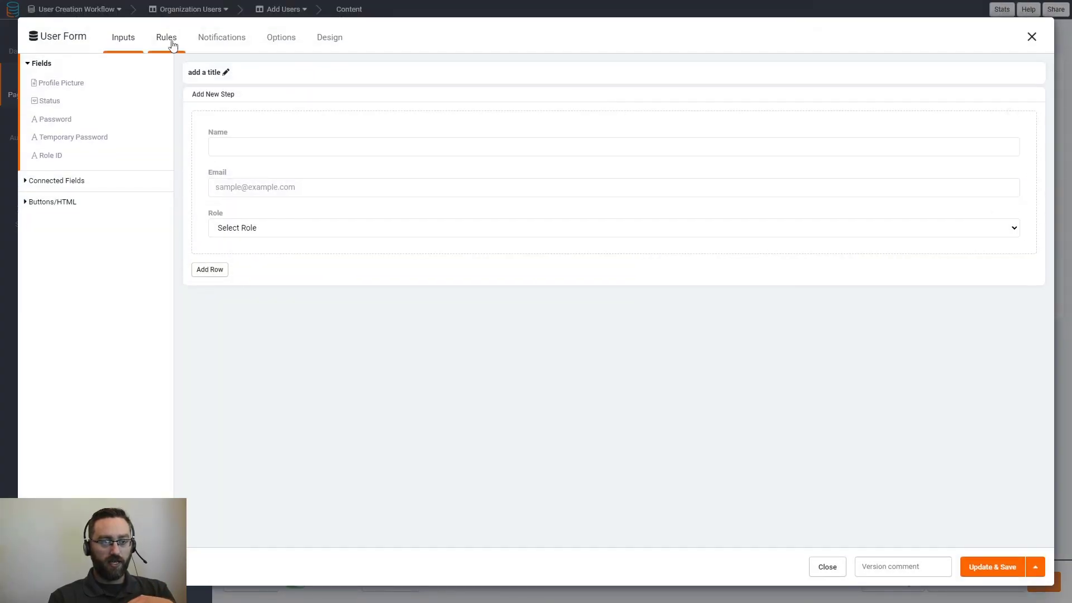
pyautogui.click(168, 39)
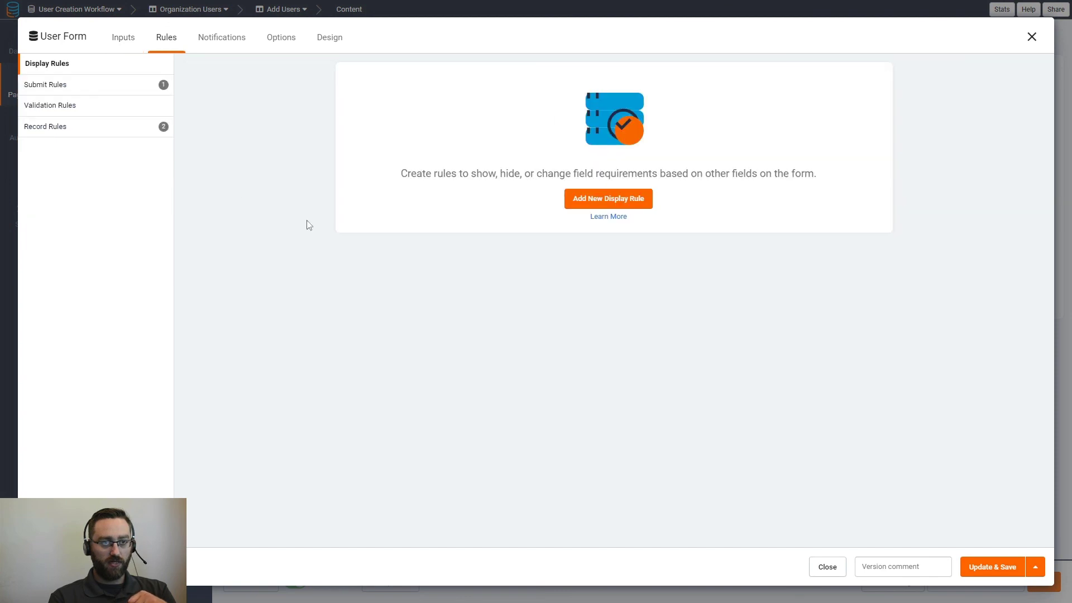
pyautogui.click(108, 133)
pyautogui.click(484, 232)
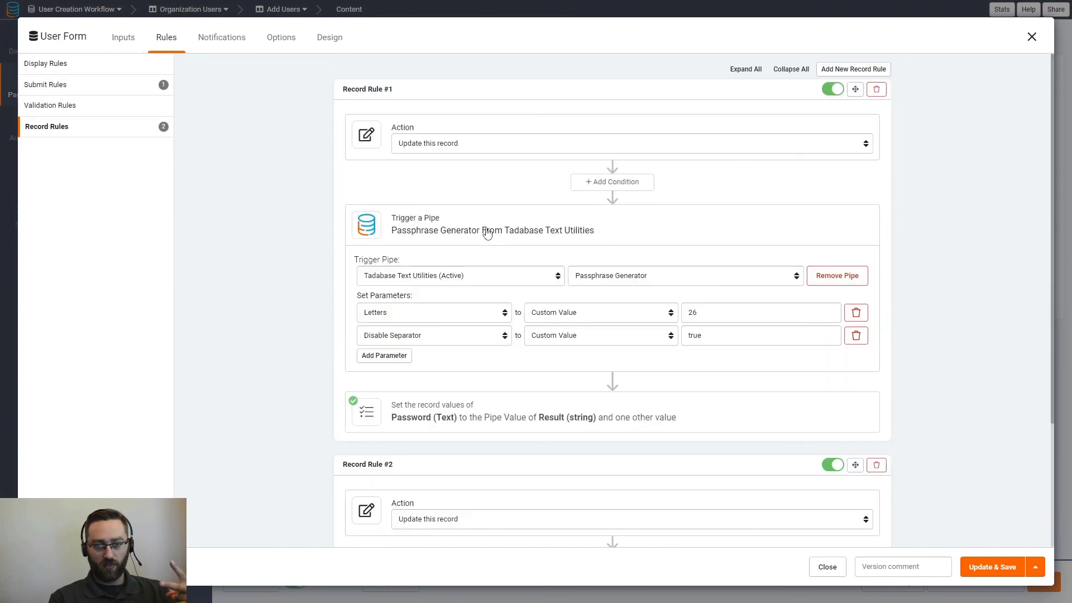
pyautogui.click(449, 413)
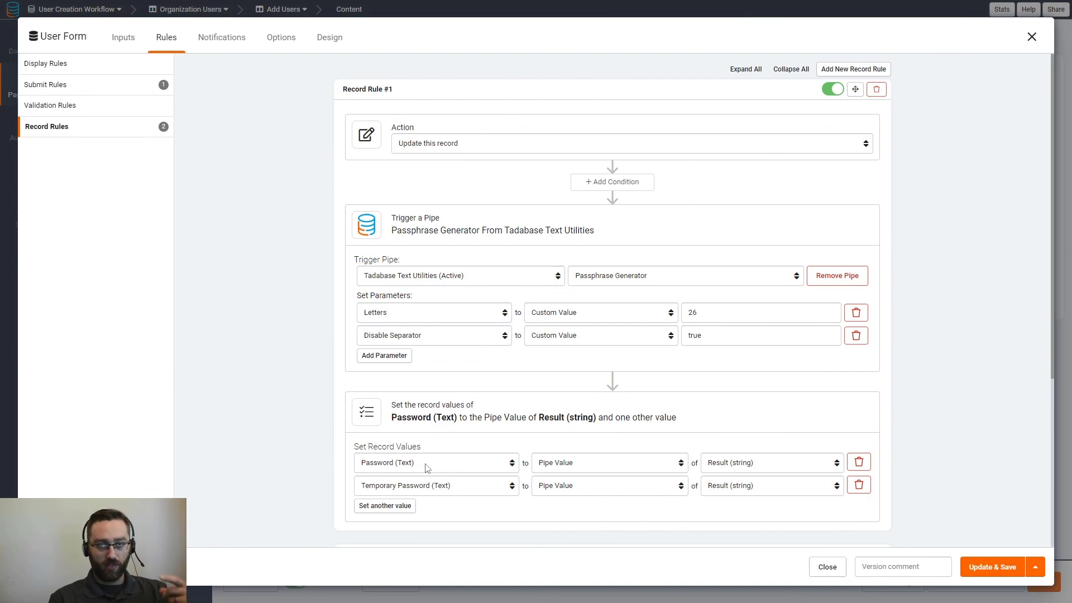
pyautogui.scroll(-5, 455, 493)
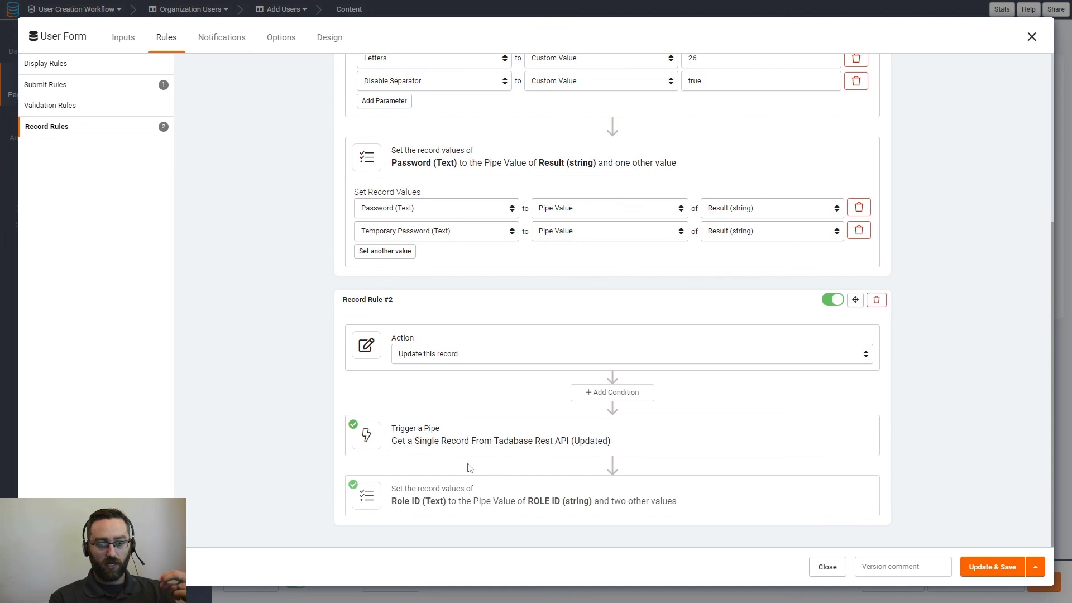
pyautogui.click(439, 450)
pyautogui.scroll(-2, 438, 452)
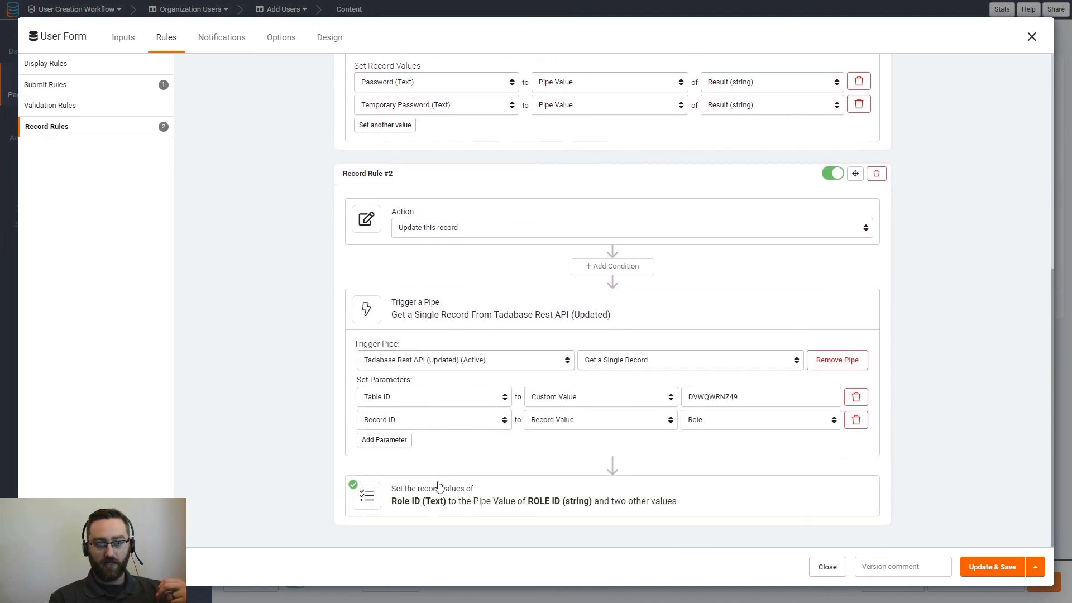
pyautogui.click(434, 499)
pyautogui.scroll(-1, 473, 476)
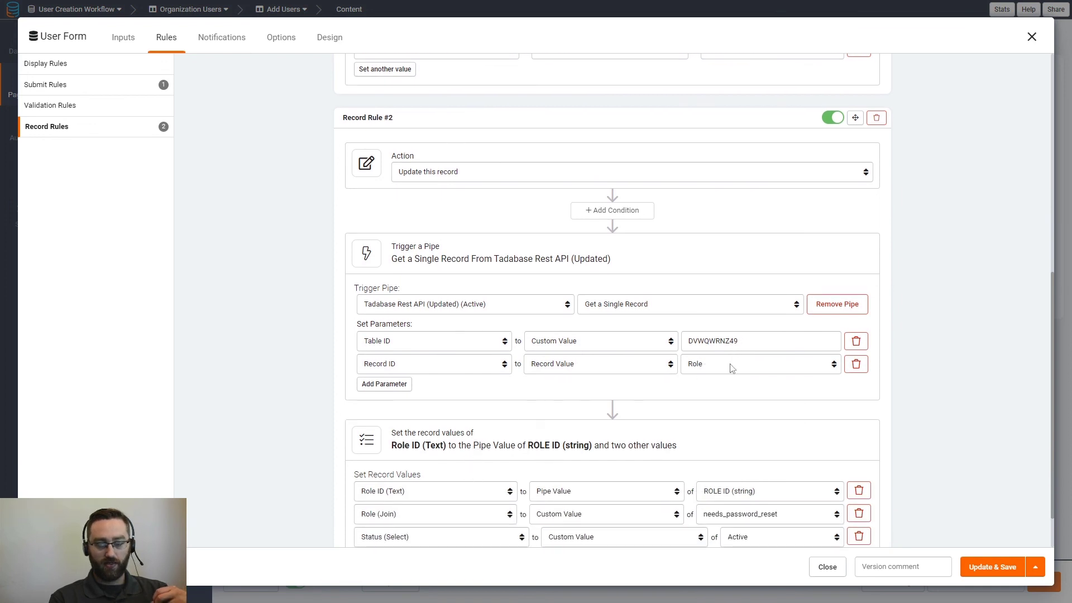
pyautogui.scroll(-1, 620, 444)
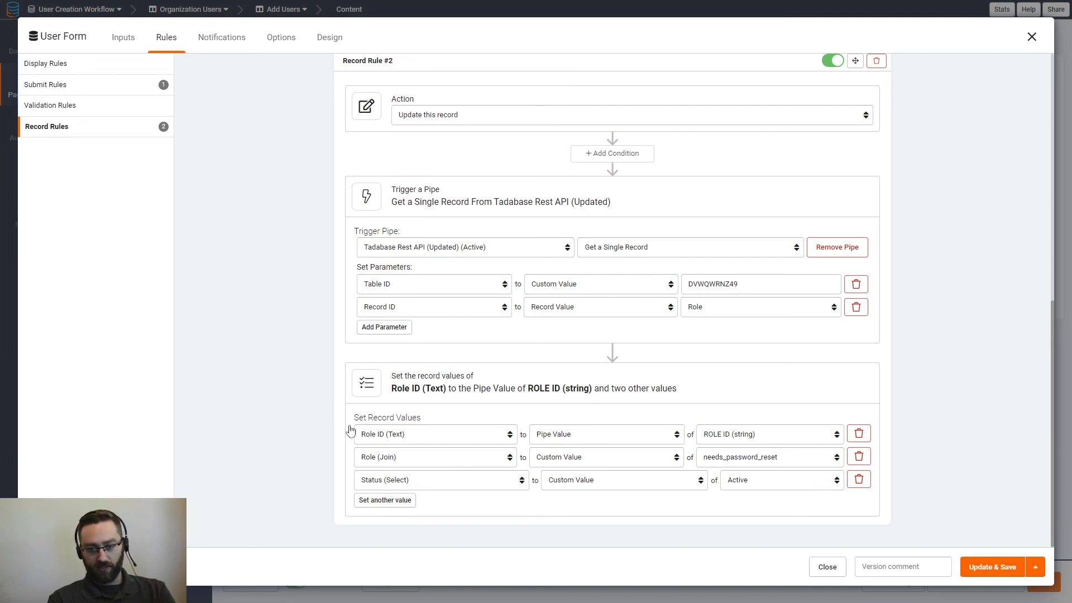
pyautogui.scroll(9, 242, 330)
pyautogui.click(219, 38)
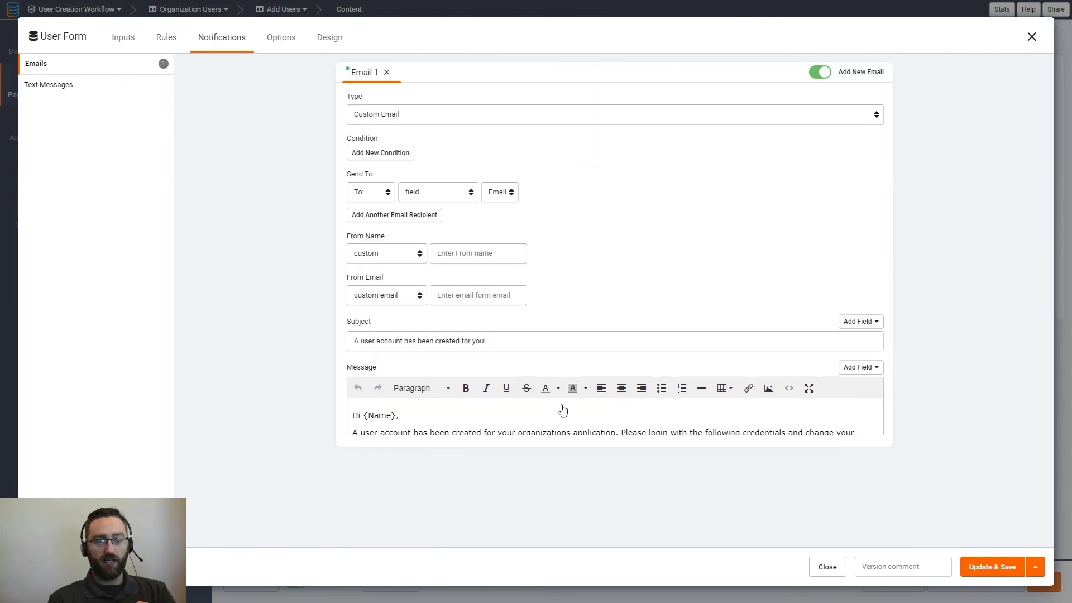
pyautogui.click(1031, 38)
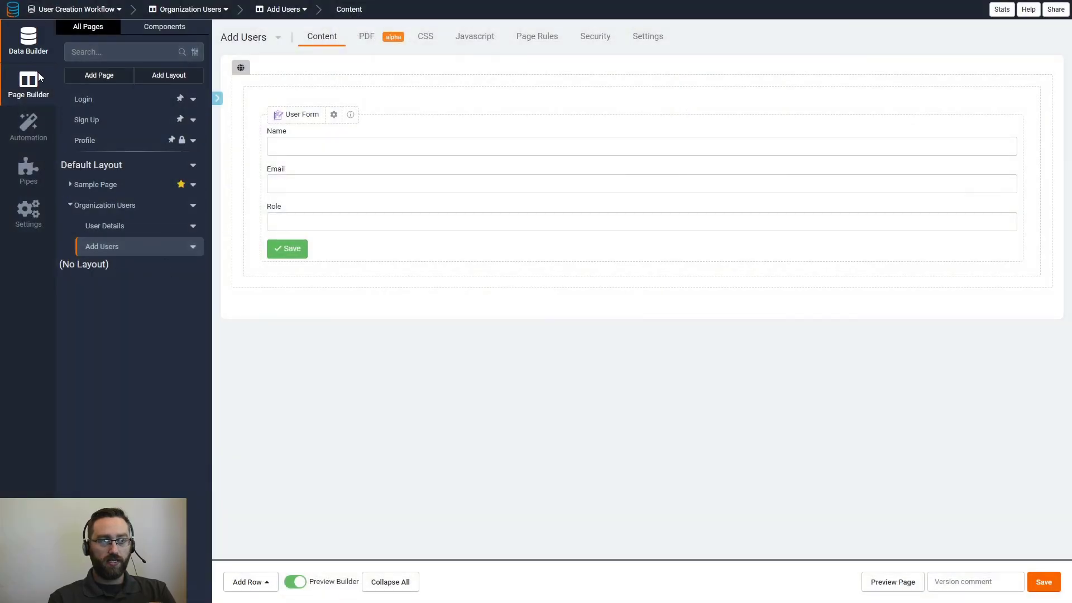
# Review the Login Form's Login Redirect Rules, then switch to the Profile page without saving.
pyautogui.click(101, 107)
pyautogui.doubleClick(440, 218)
pyautogui.click(323, 40)
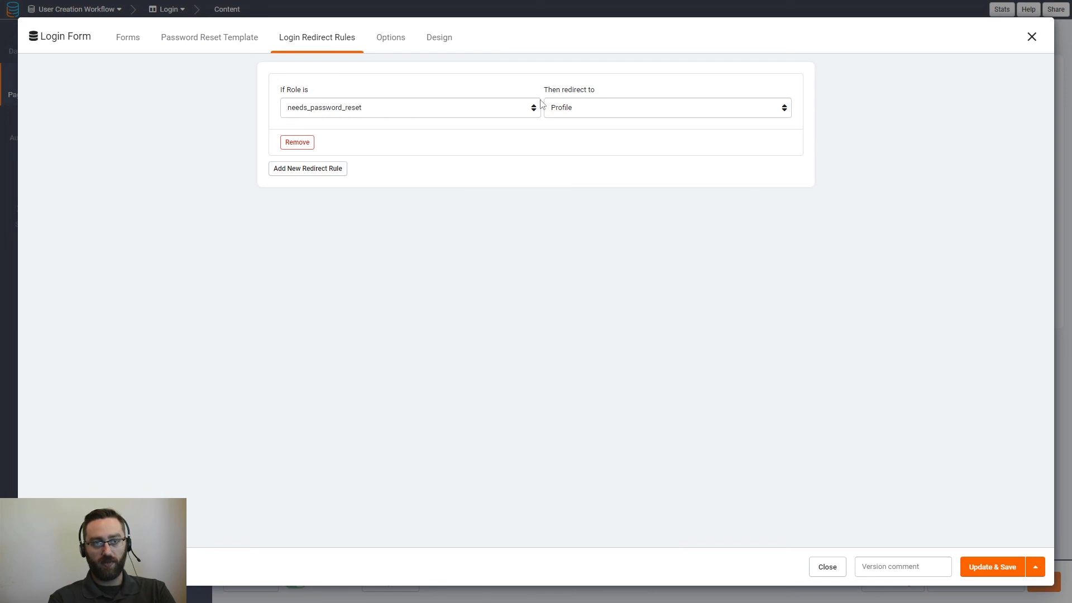
pyautogui.click(1032, 36)
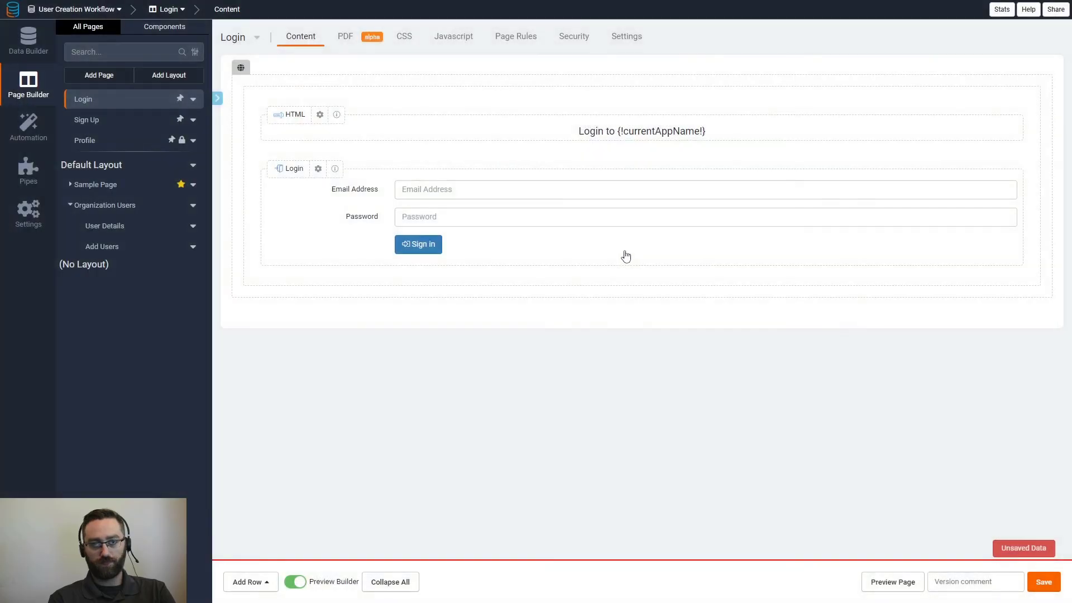
pyautogui.click(102, 146)
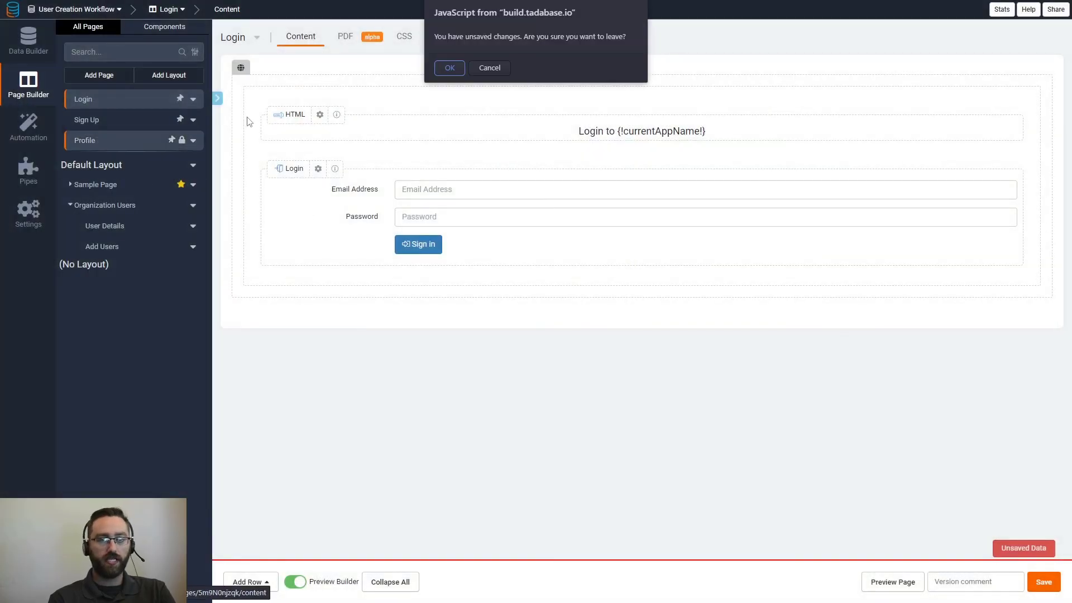
pyautogui.click(449, 68)
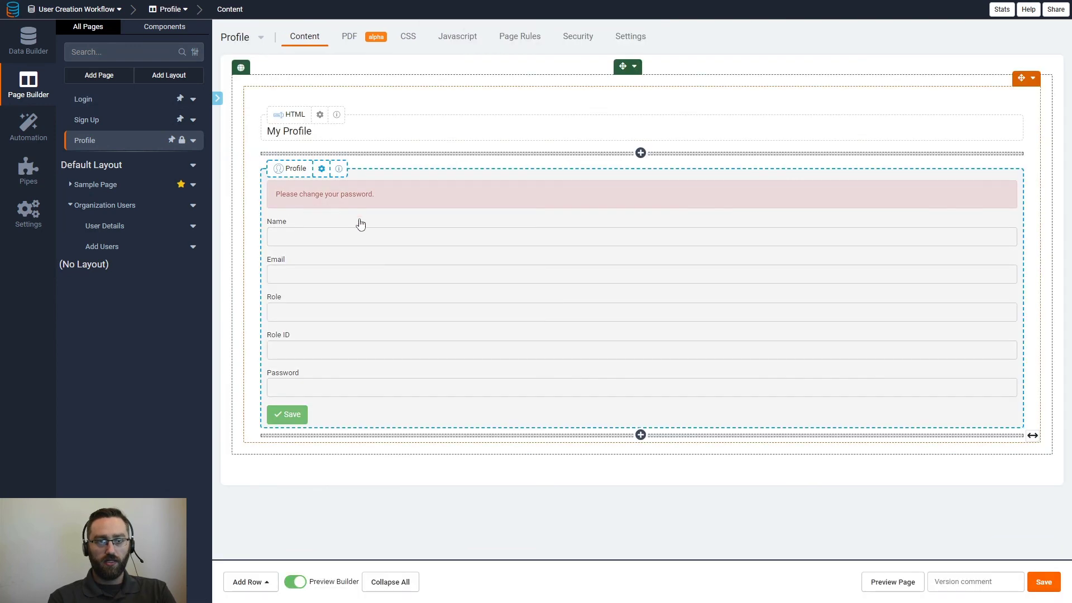
pyautogui.click(395, 295)
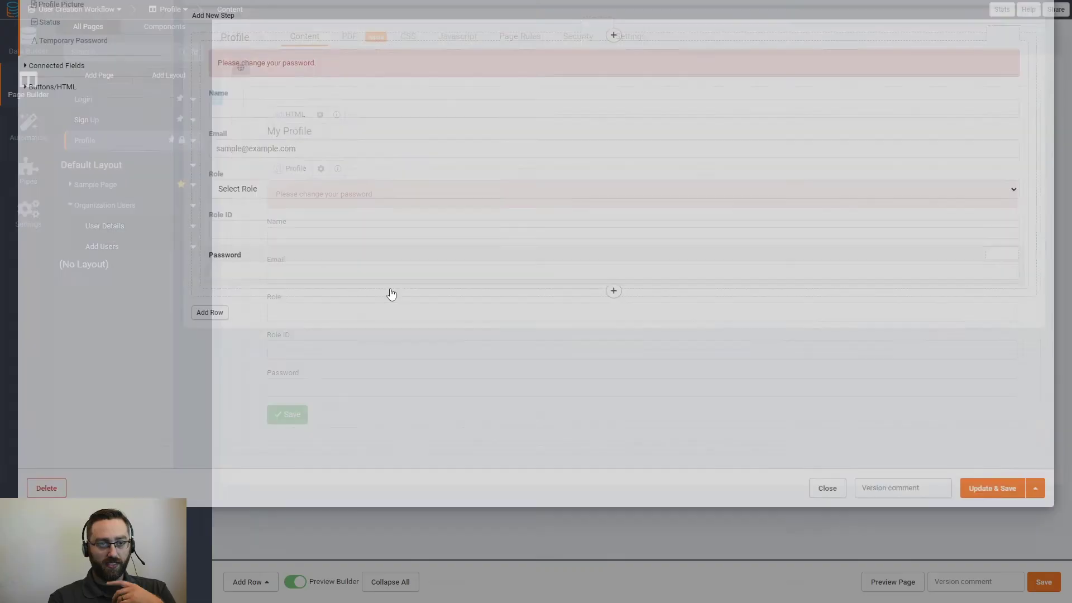
pyautogui.click(363, 143)
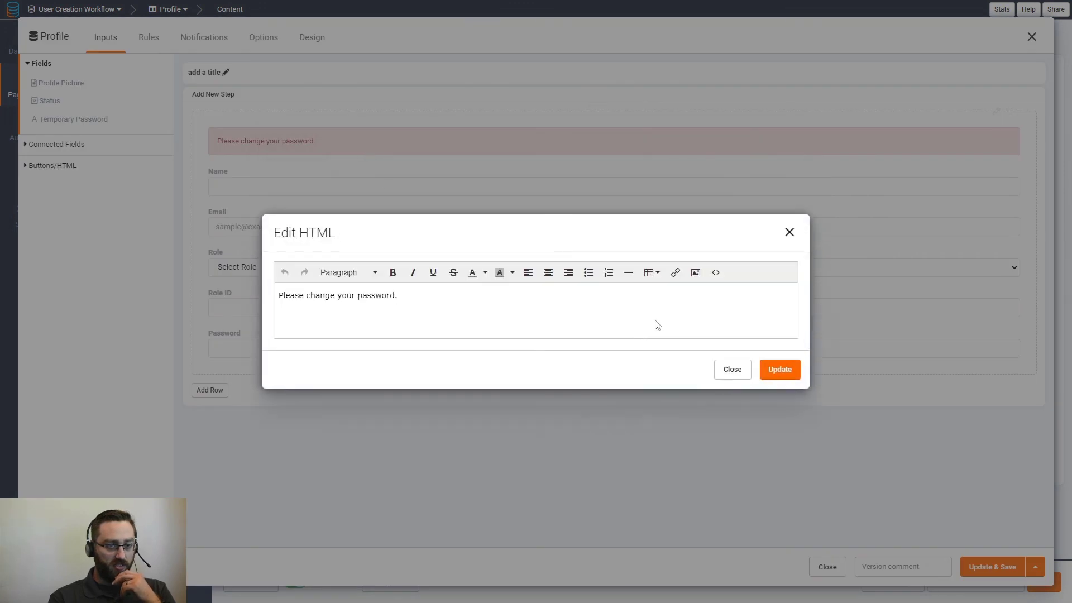
pyautogui.click(716, 273)
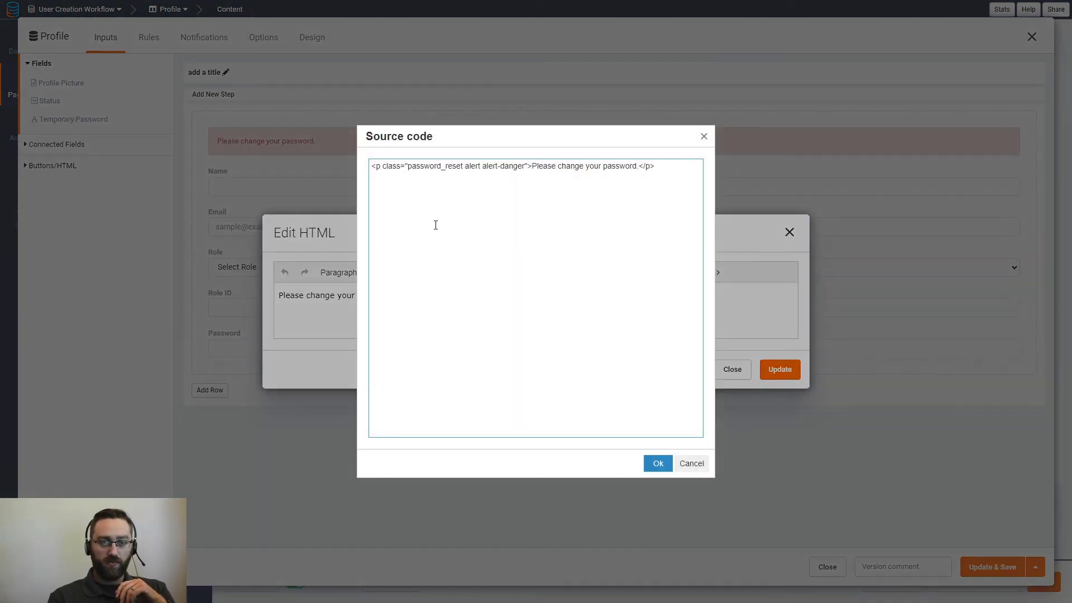
pyautogui.doubleClick(382, 167)
pyautogui.click(412, 167)
pyautogui.moveTo(408, 168); pyautogui.dragTo(525, 169)
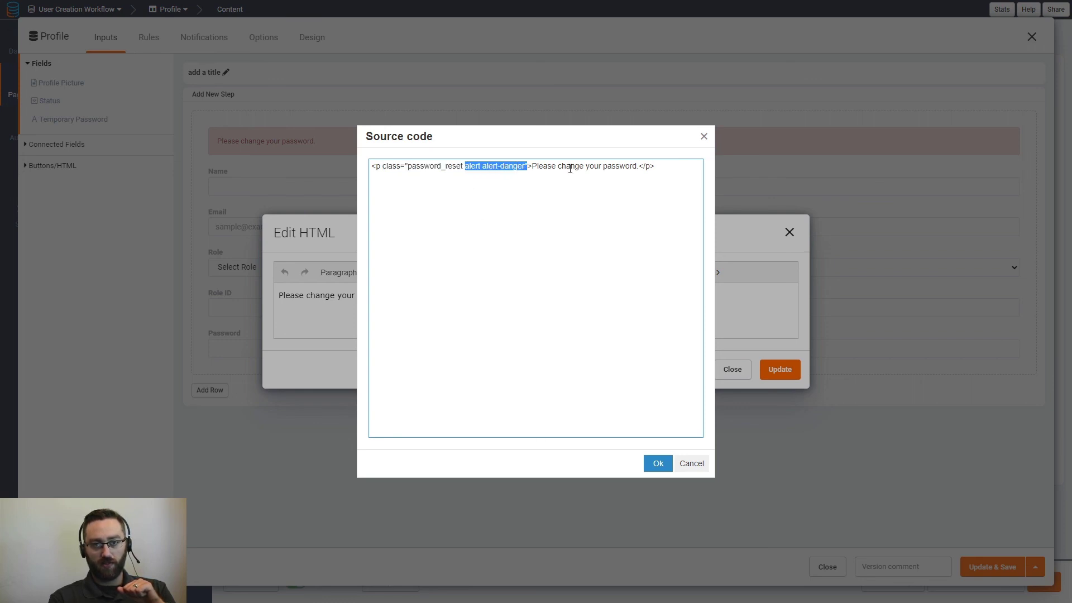
pyautogui.click(704, 136)
pyautogui.click(788, 232)
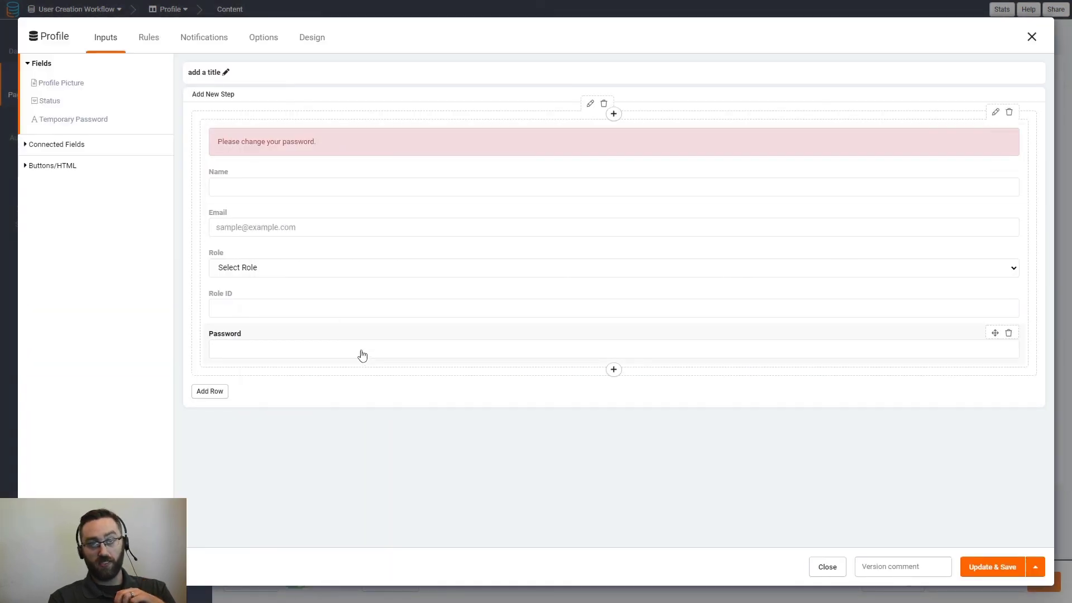
pyautogui.click(149, 37)
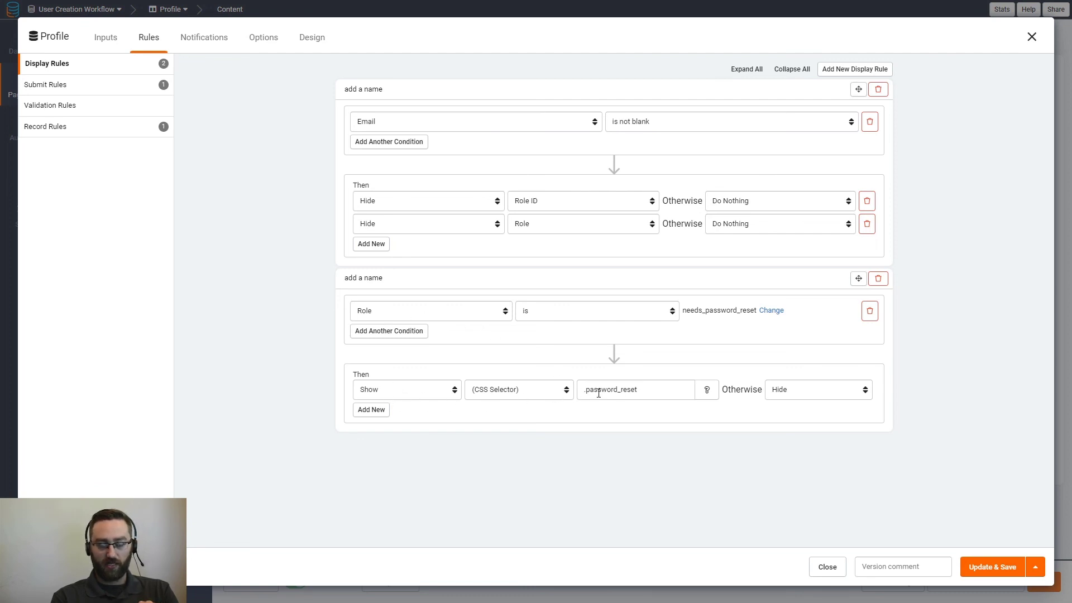
pyautogui.moveTo(651, 391); pyautogui.dragTo(580, 389)
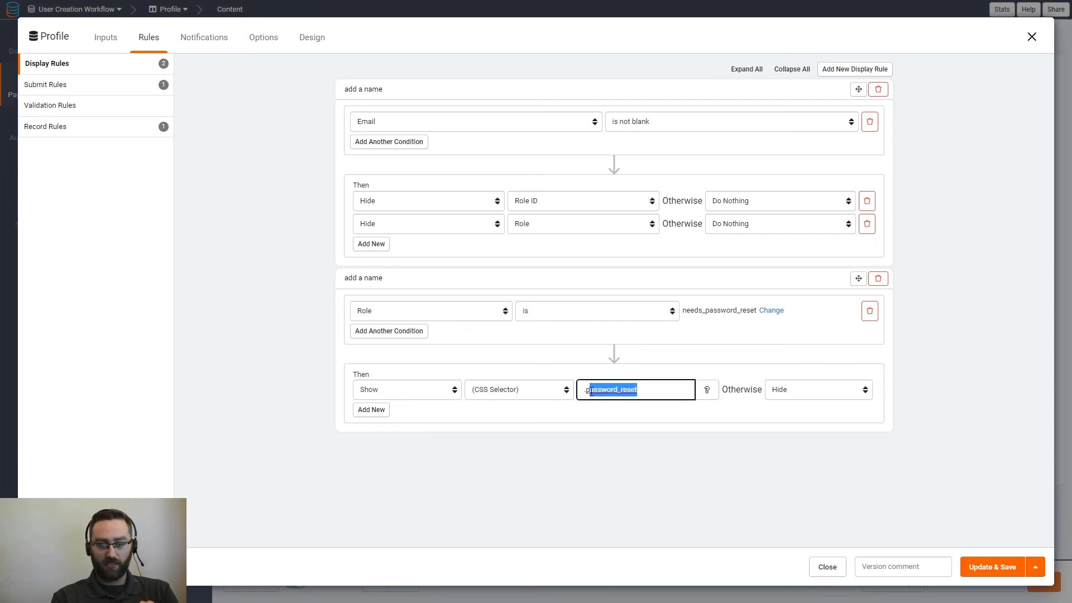
pyautogui.click(650, 389)
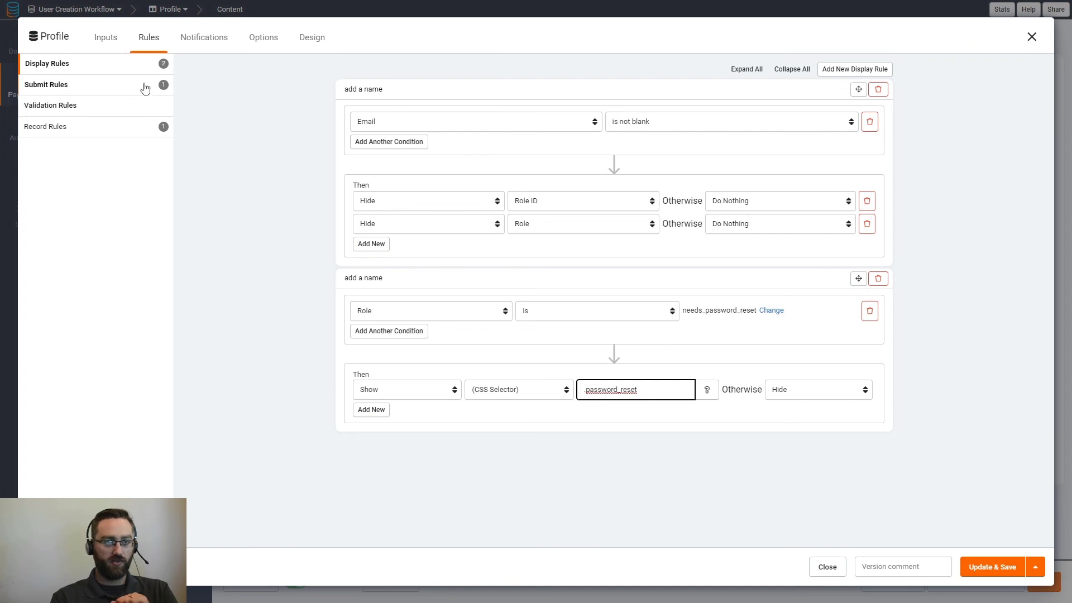
pyautogui.click(73, 89)
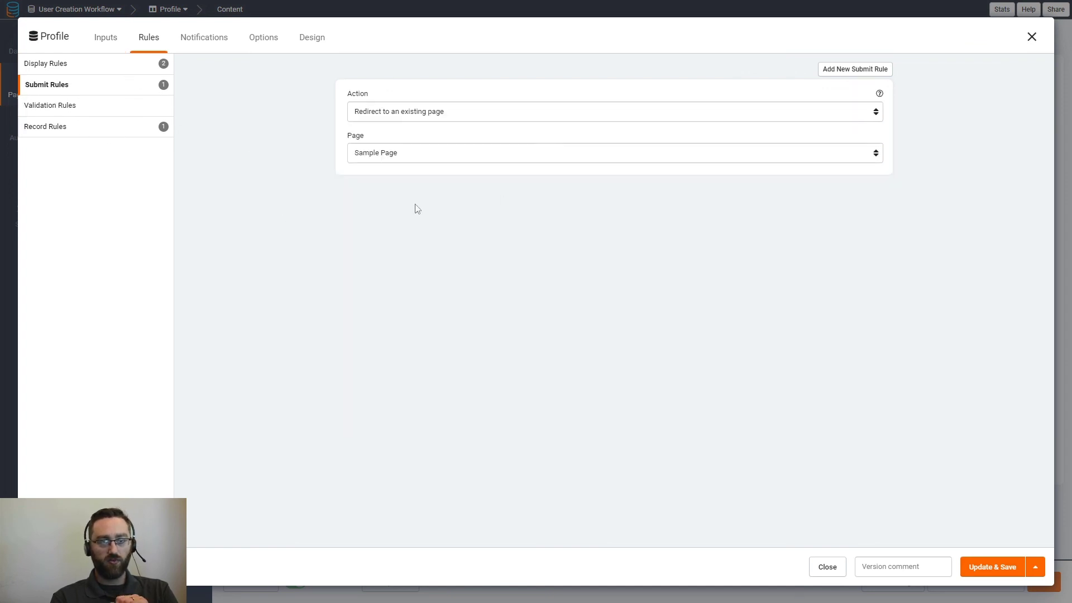
pyautogui.click(1031, 38)
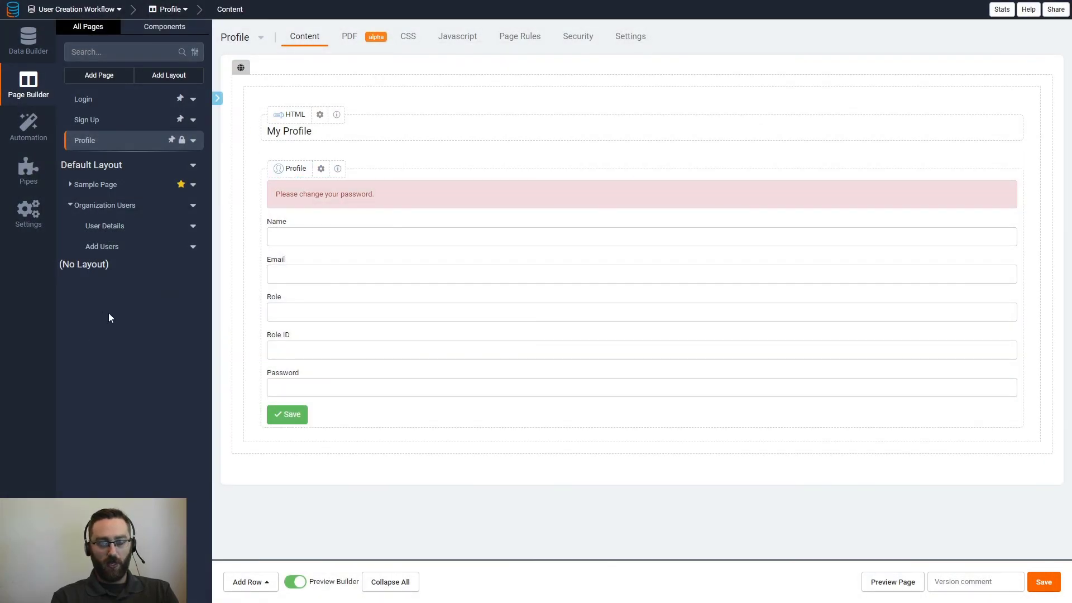